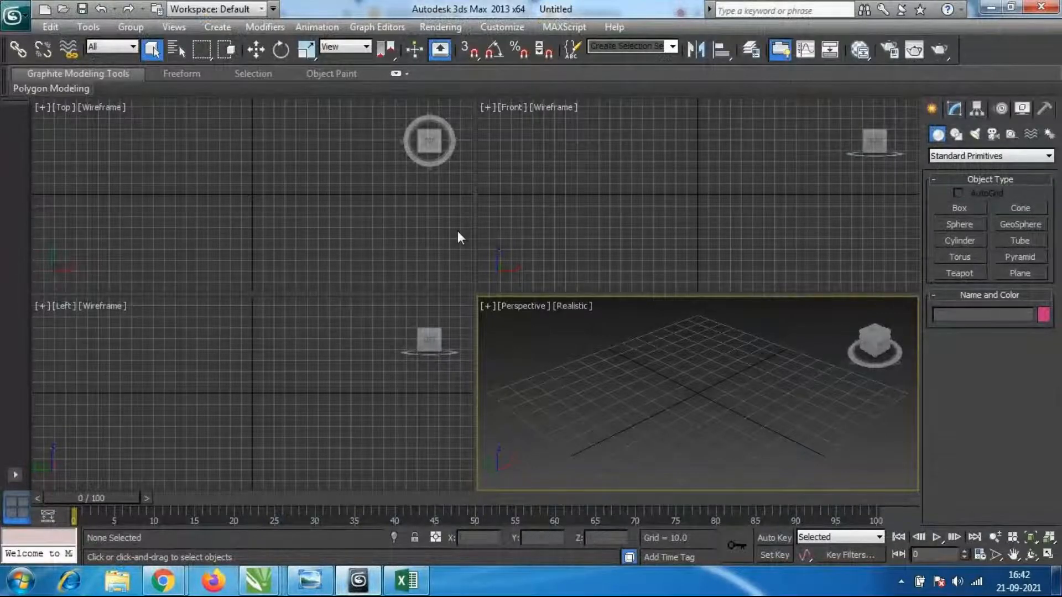
Activate the Left, Top, Front and Perspective viewports in turn, finishing on Perspective.
left_click(241, 336)
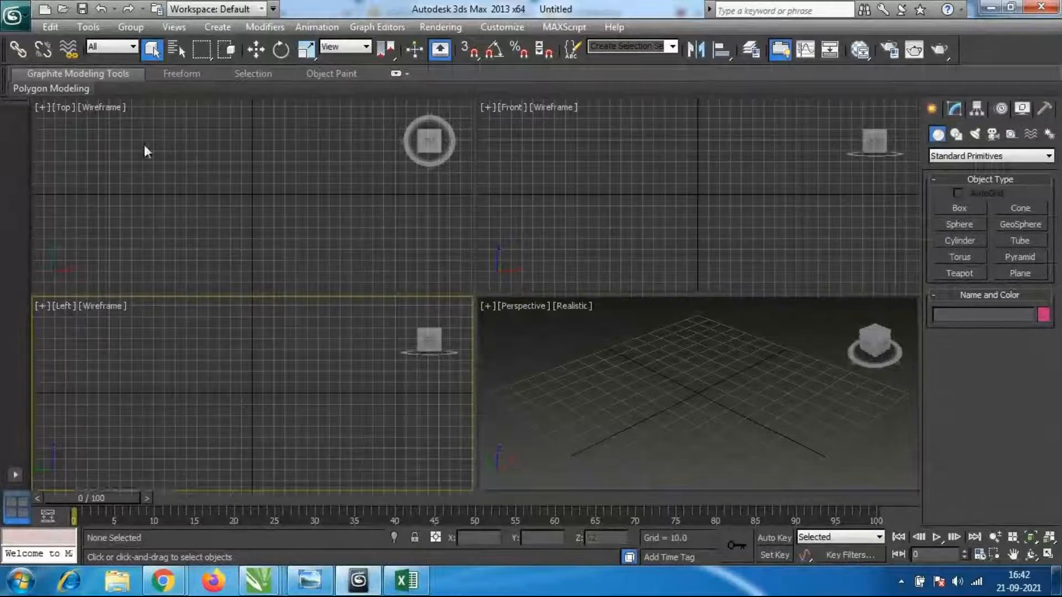
left_click(67, 115)
left_click(559, 161)
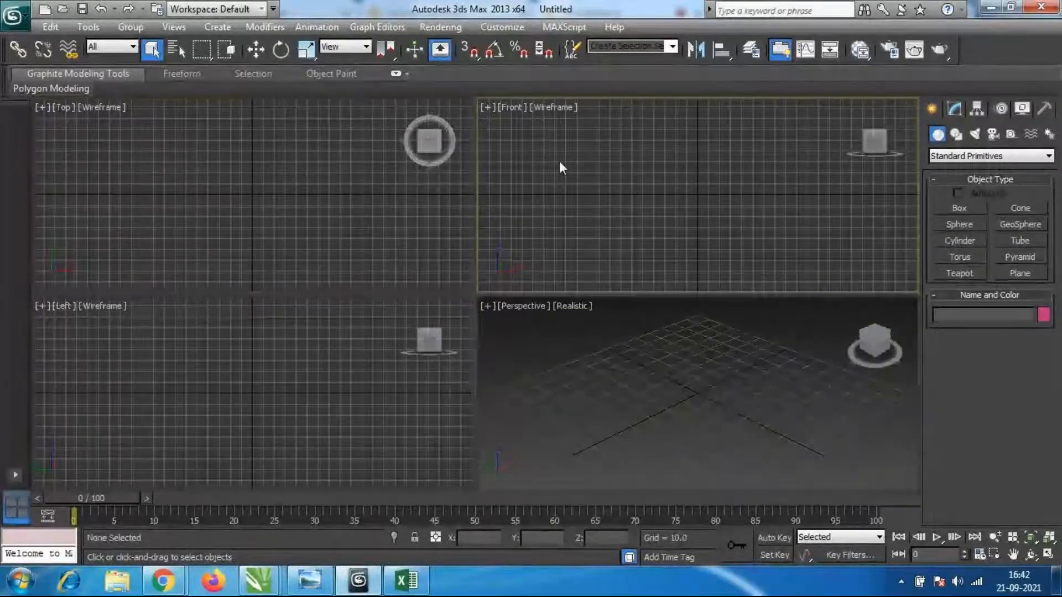
left_click(256, 379)
left_click(710, 415)
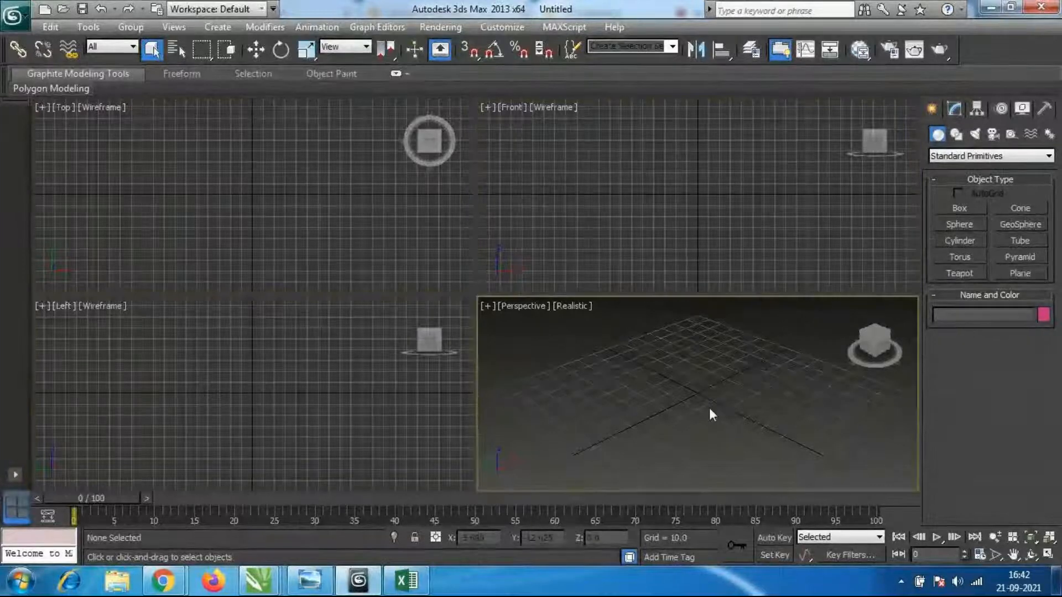
left_click(317, 347)
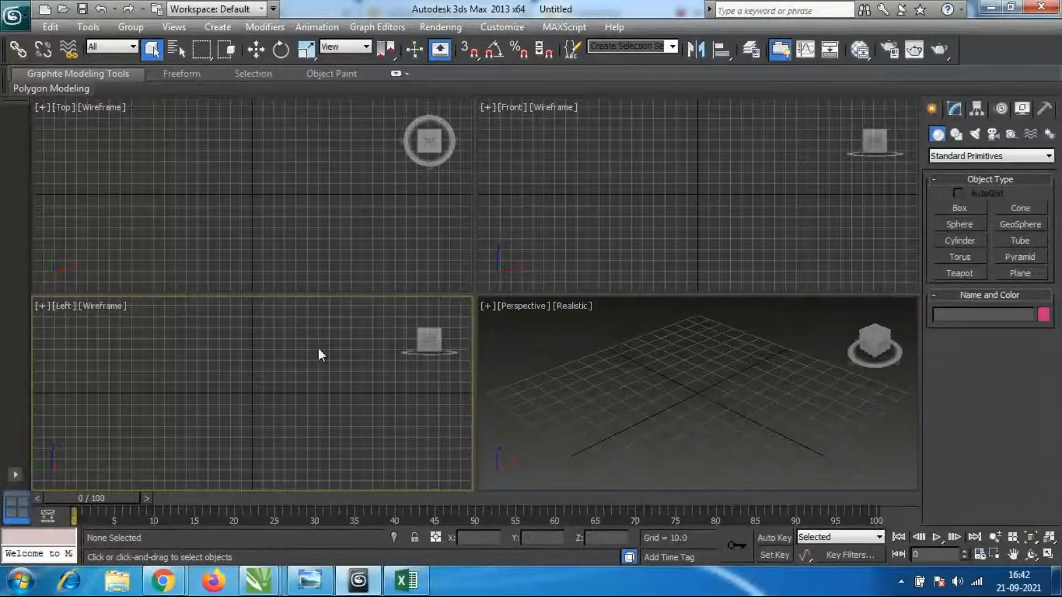
left_click(602, 380)
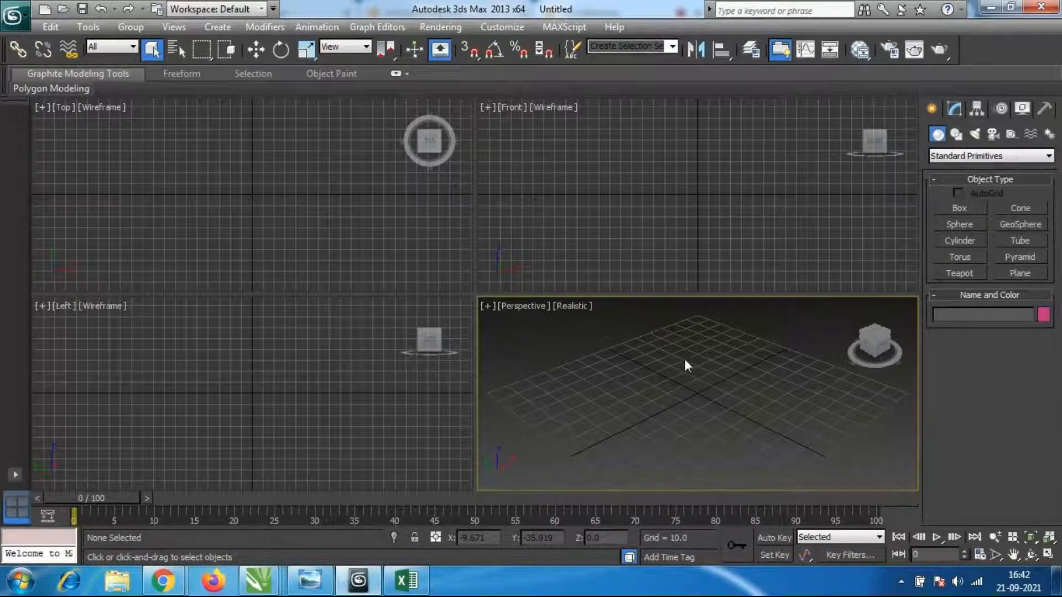
Maximize the Perspective viewport and restore the four-viewport layout twice, zooming out on the grid in between.
key("alt+w")
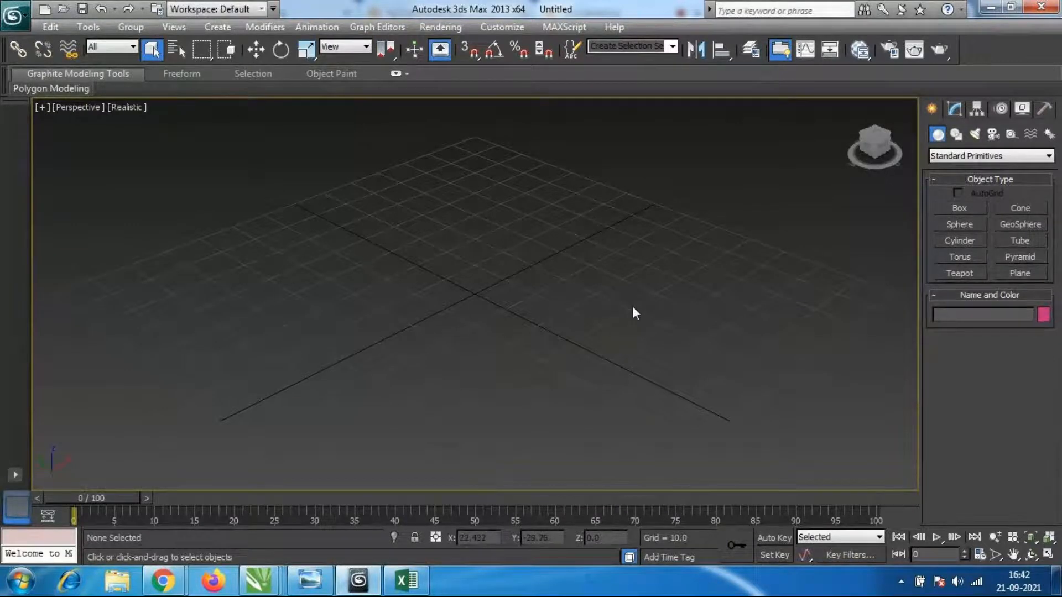
scroll(580, 337, "down", 3)
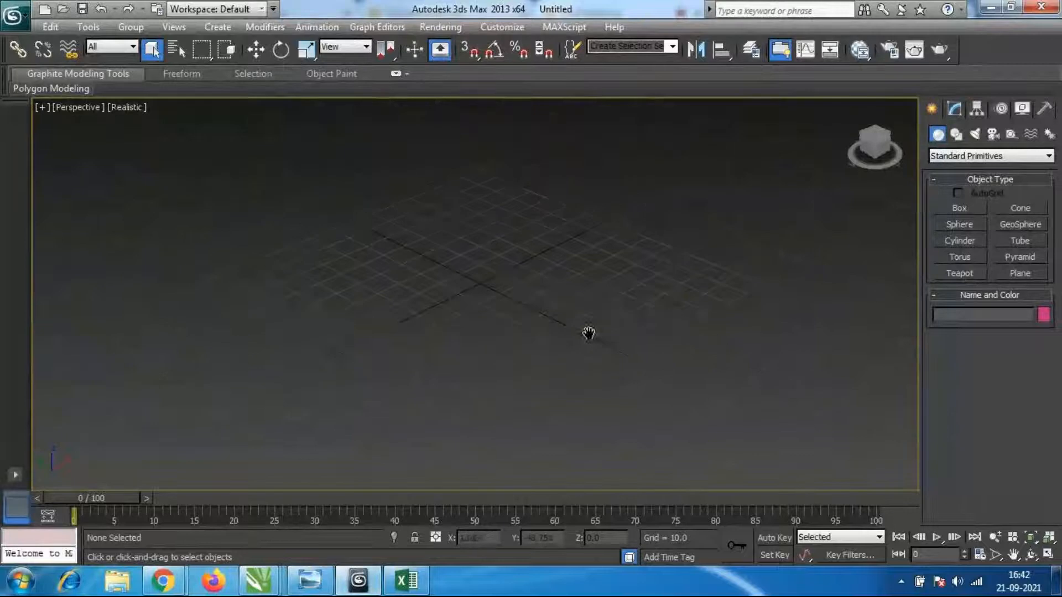
key("alt+w")
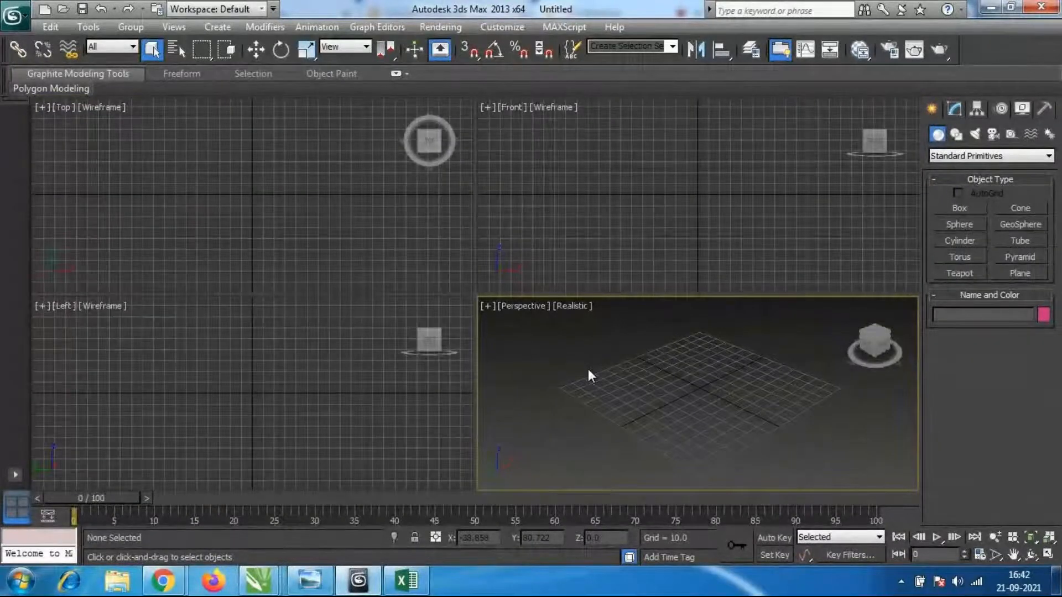
key("alt+w")
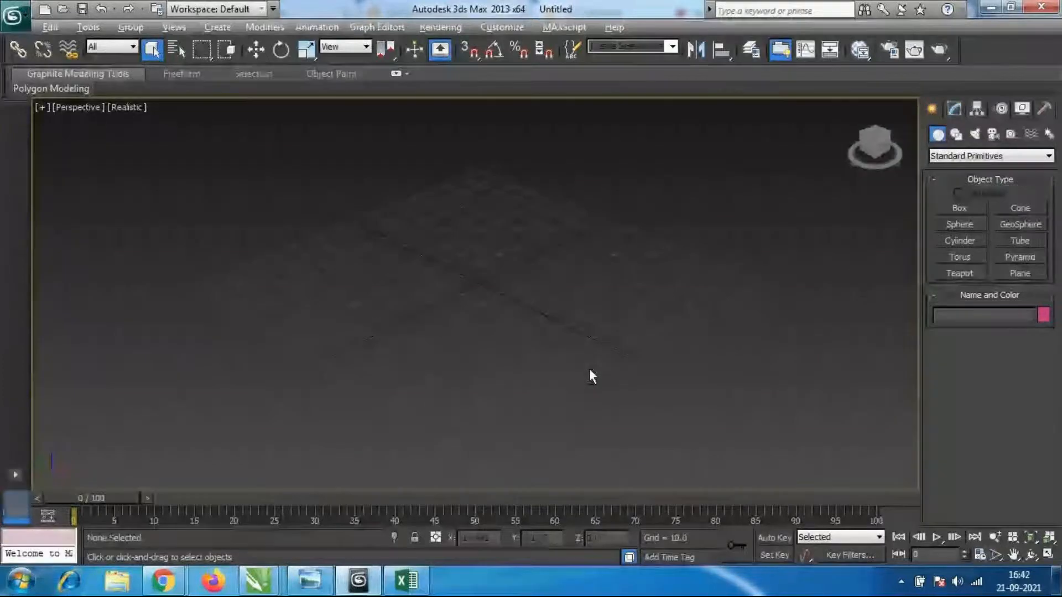
key("alt+w")
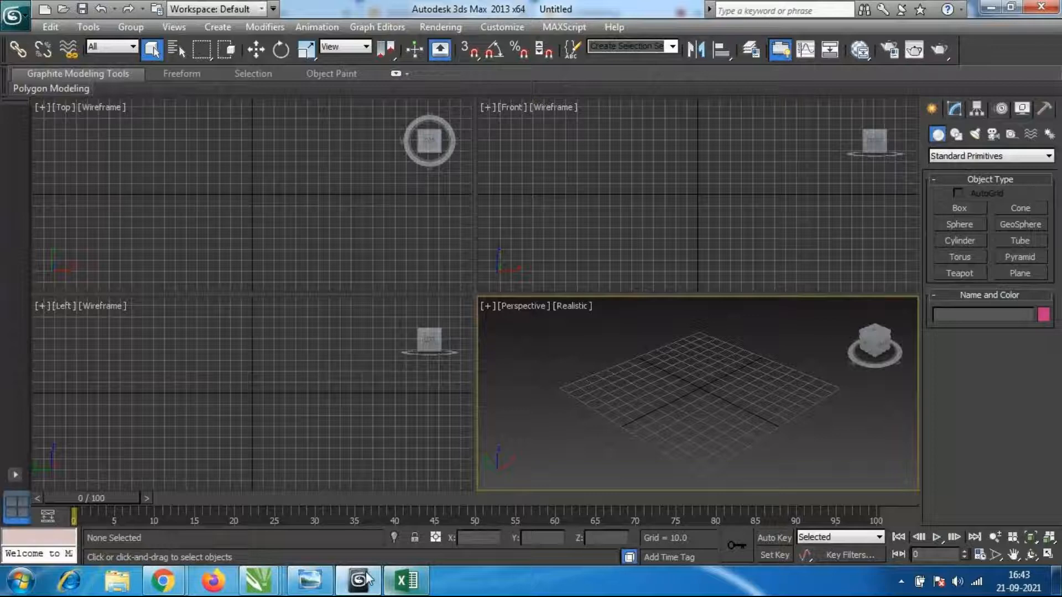
Open Notepad, write the shortcut note "Alt w" in a new document and minimize its window.
left_click(16, 580)
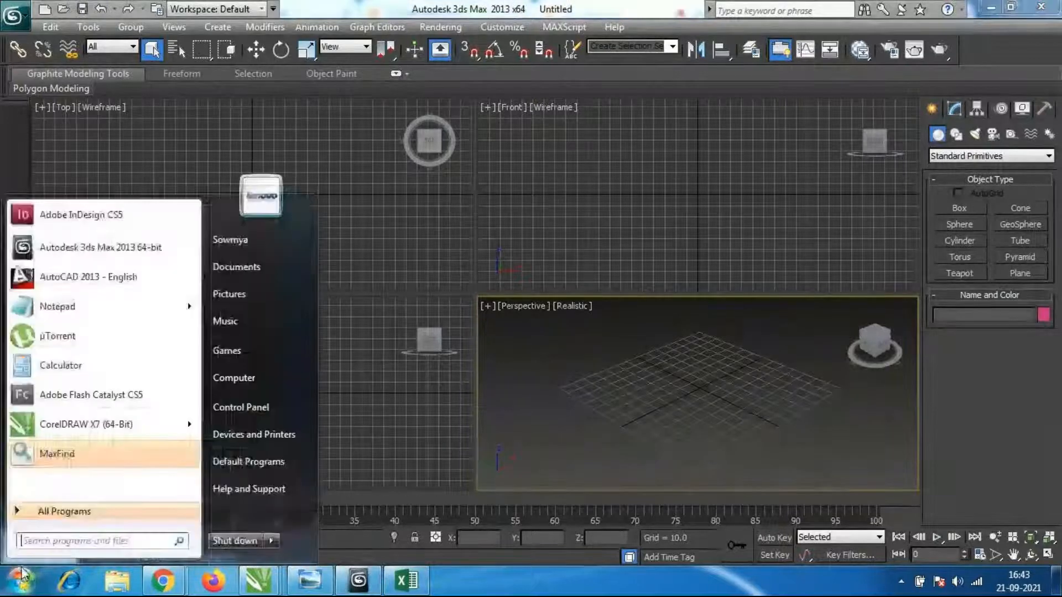
left_click(57, 542)
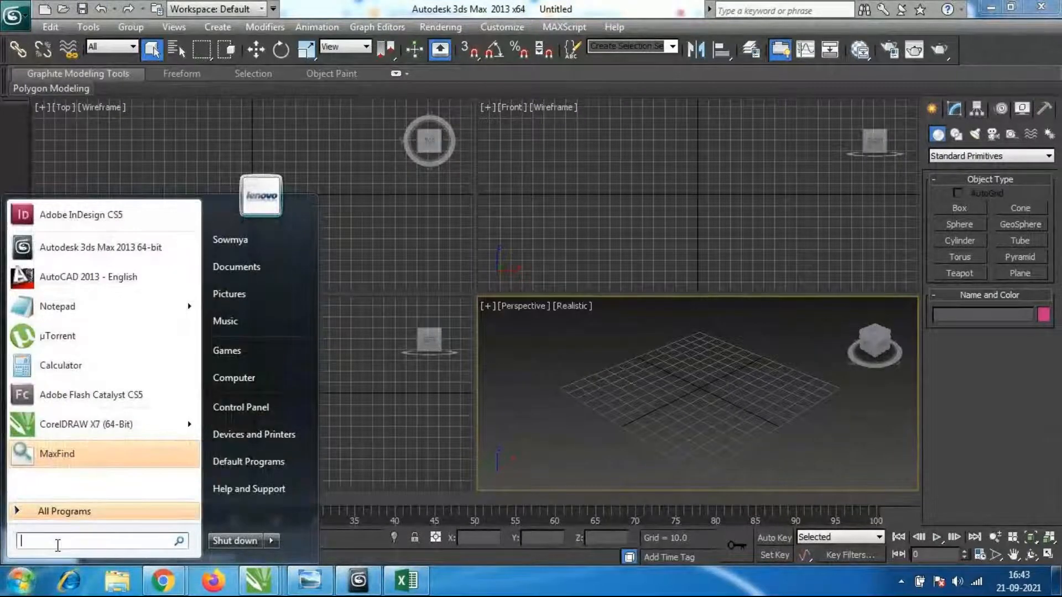
type("notepa")
key("Escape")
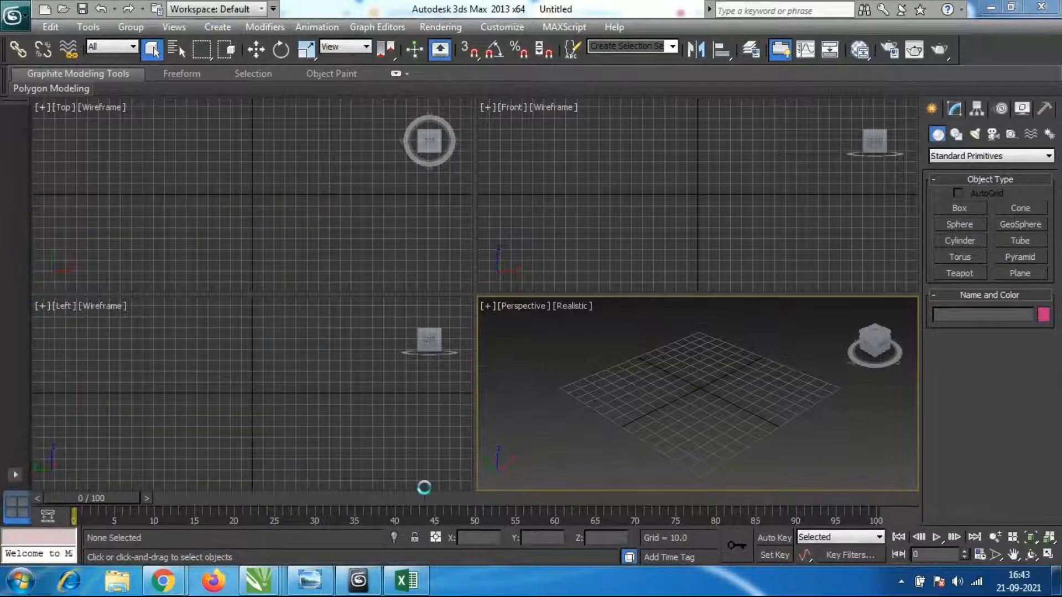
type("Alt w")
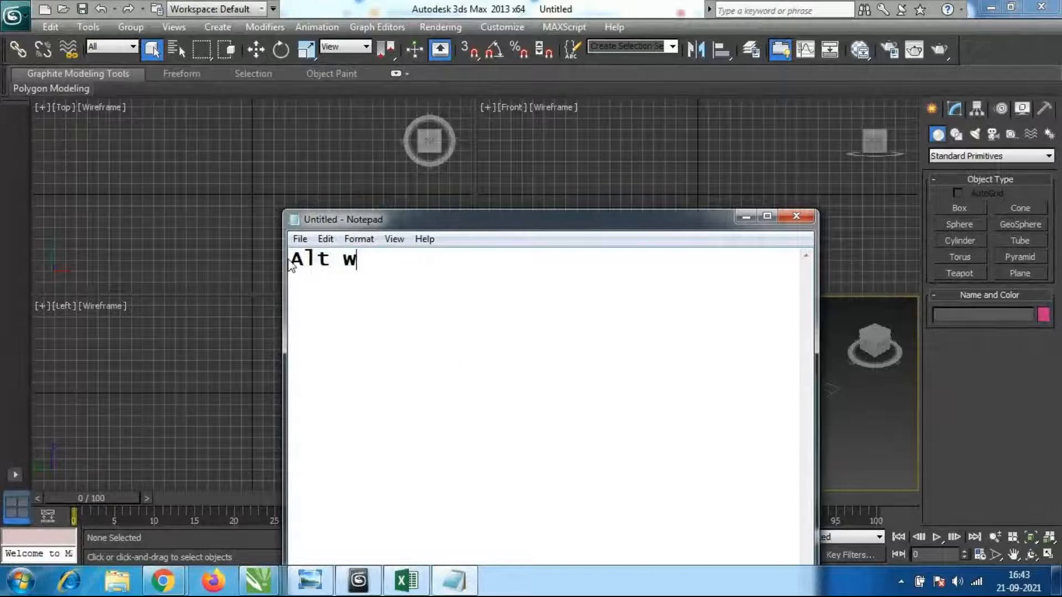
left_click(743, 216)
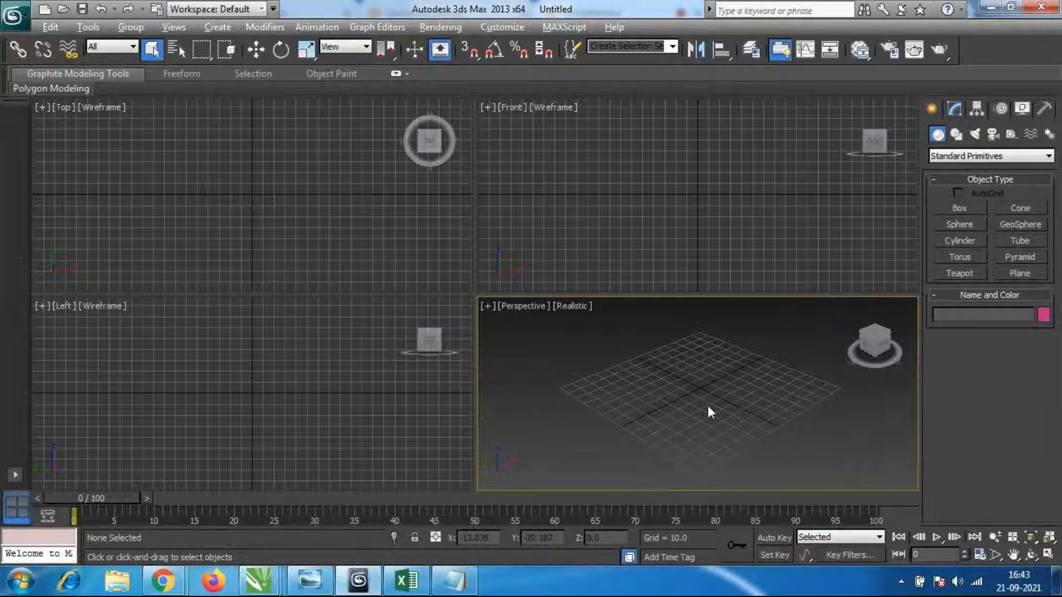
Maximize and restore the Perspective viewport, cycle through the other viewports, and maximize and restore the Top viewport as well.
key("alt+w")
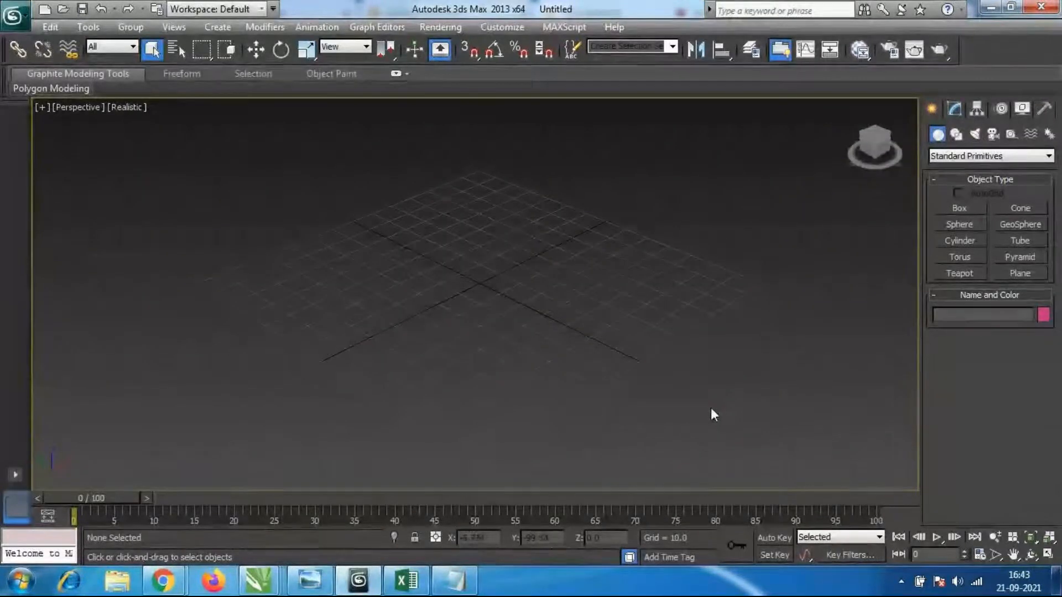
key("alt+w")
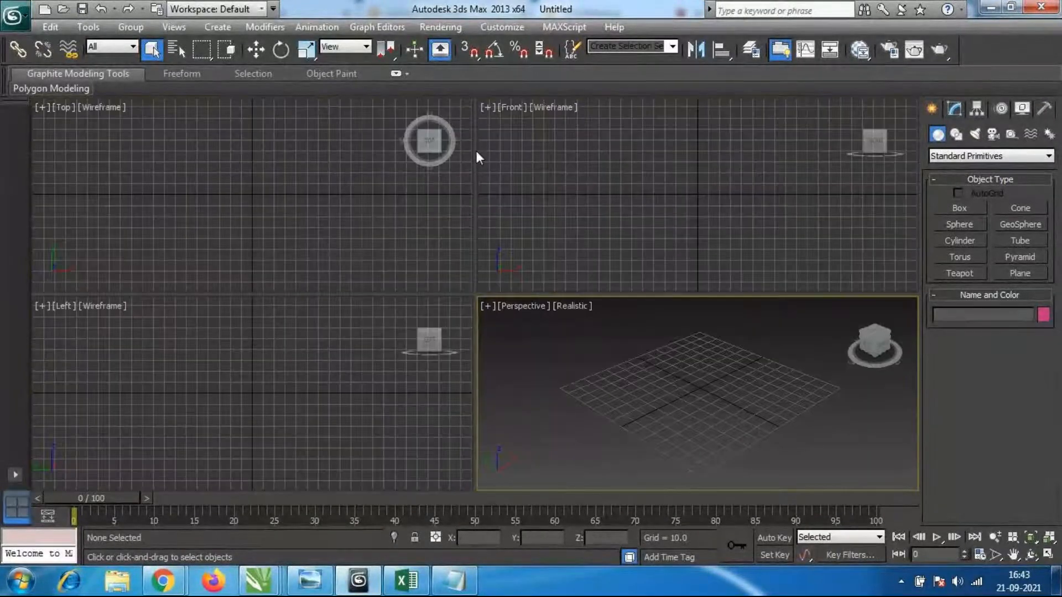
left_click(322, 207)
left_click(583, 195)
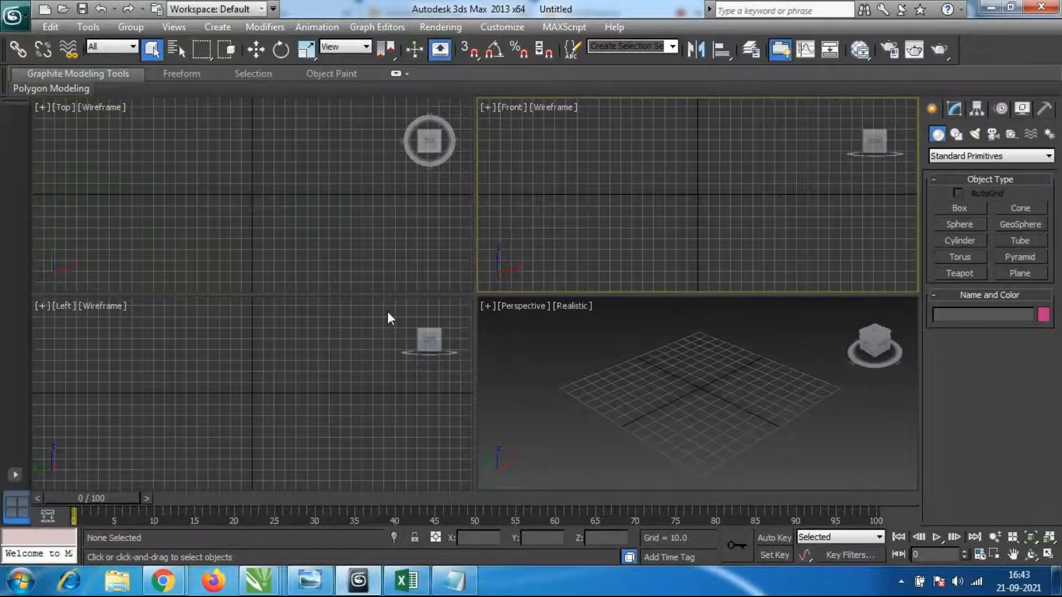
left_click(291, 381)
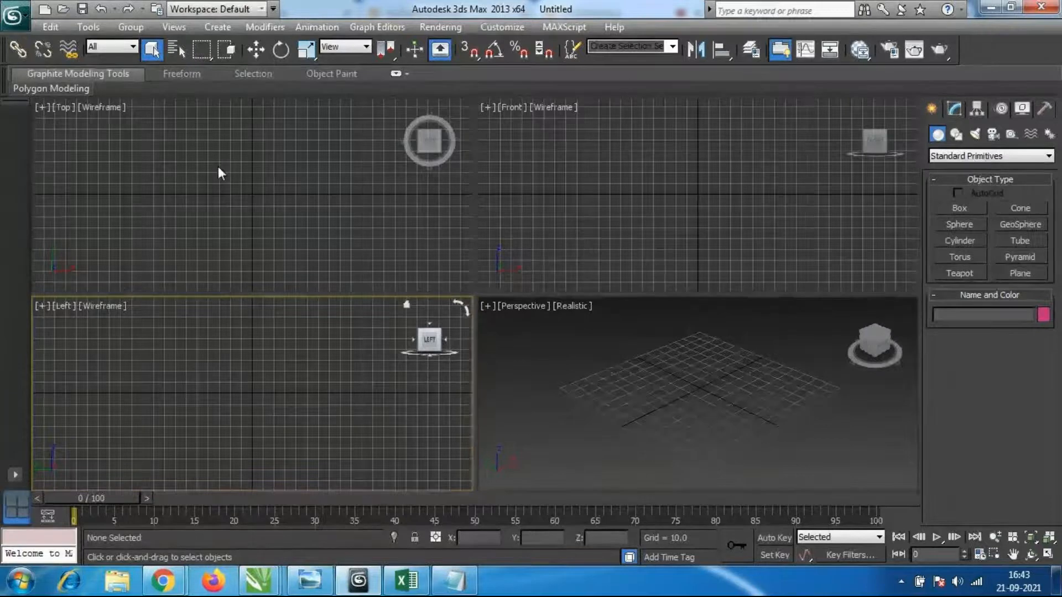
left_click(153, 159)
left_click(263, 476)
left_click(285, 259)
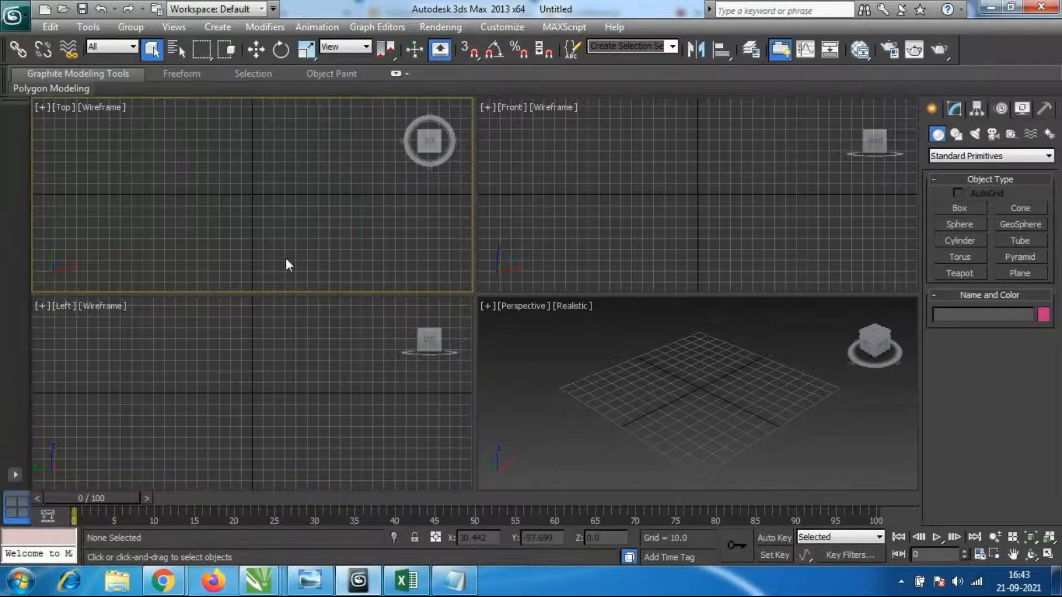
key("alt+w")
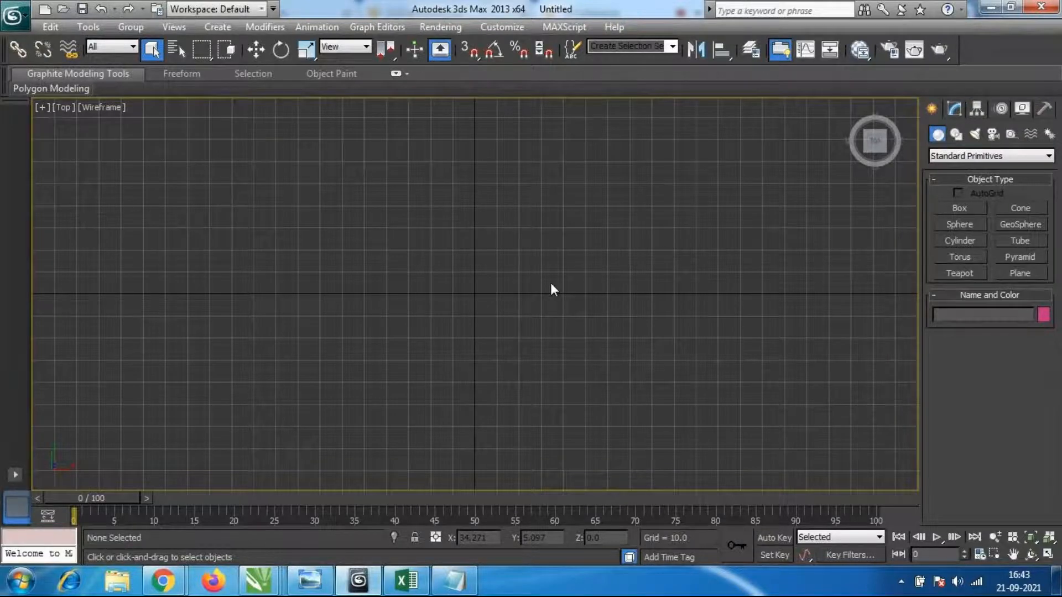
key("alt+w")
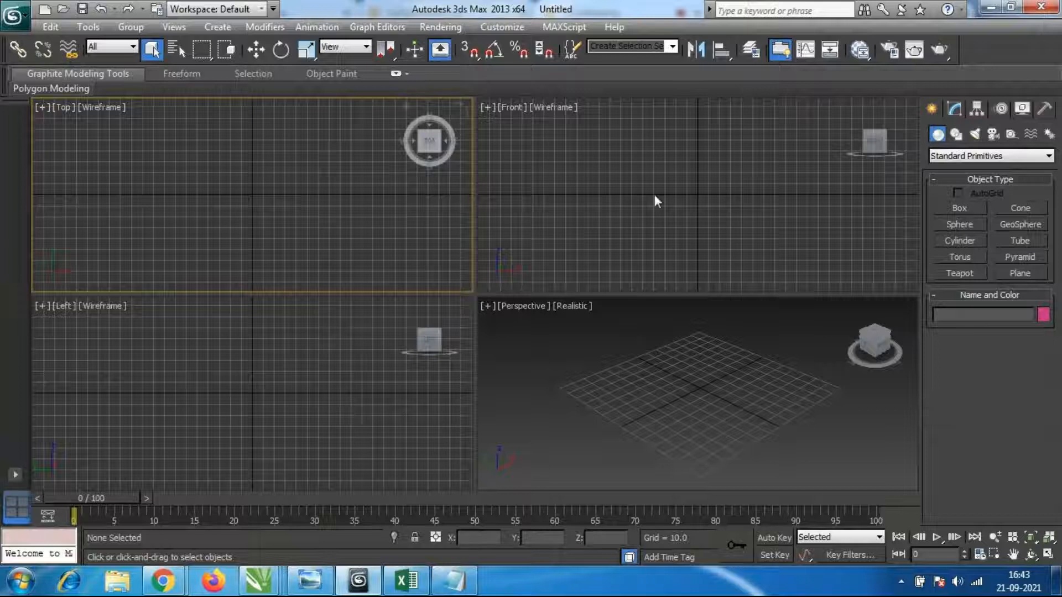
Maximize the Perspective viewport and orbit, pan and zoom around the empty home grid.
left_click(580, 429)
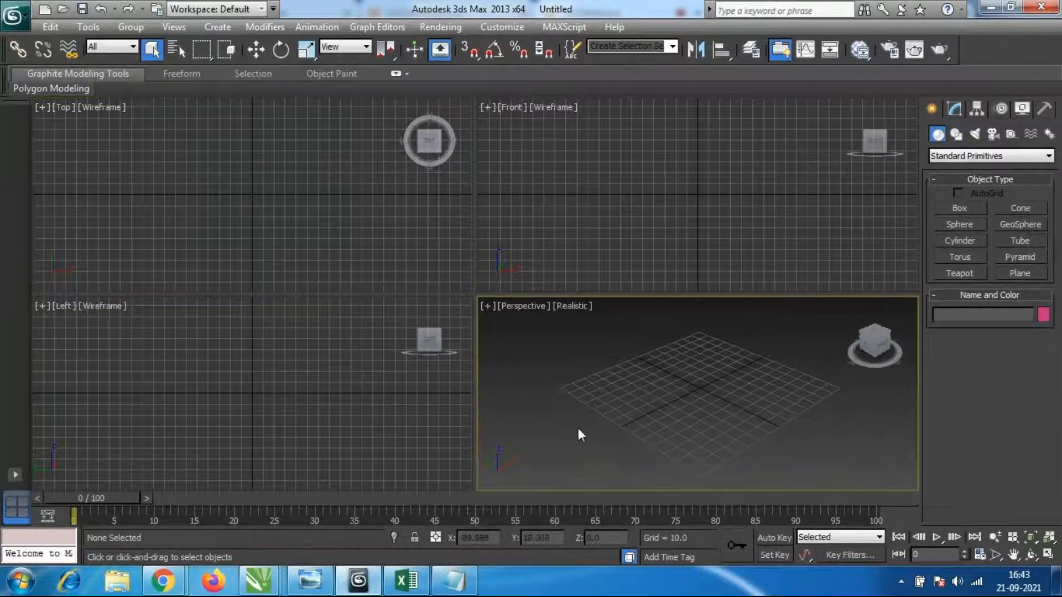
key("alt+w")
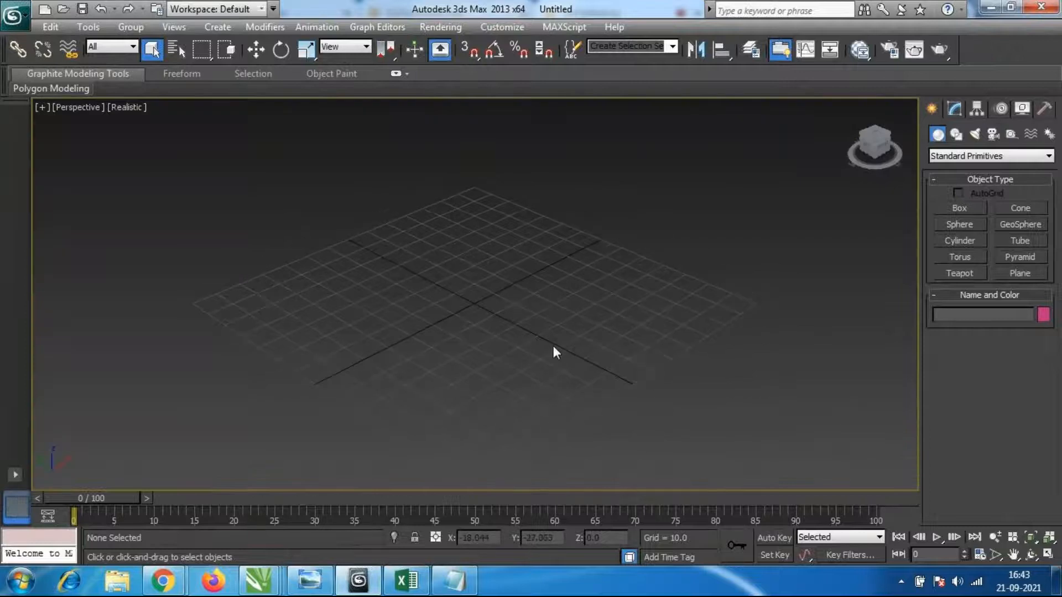
mouse_move(429, 373)
middle_mouse_down("alt")
mouse_move(538, 331)
mouse_move(443, 354)
mouse_move(363, 357)
mouse_move(510, 350)
mouse_move(422, 348)
mouse_move(496, 322)
mouse_move(429, 387)
middle_mouse_up("alt")
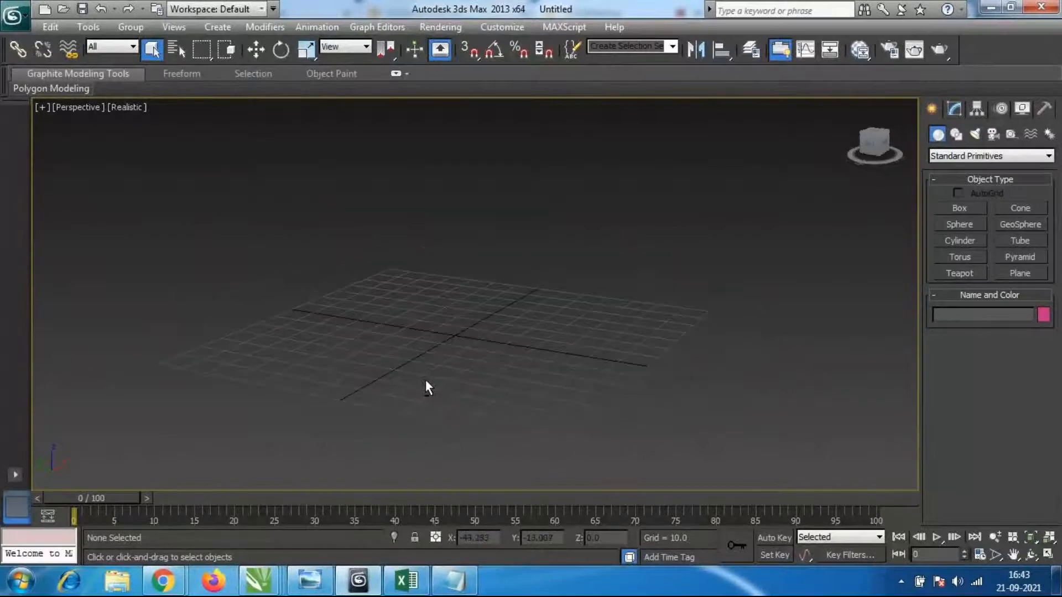
middle_click_drag(569, 356, 409, 343, "alt")
middle_click_drag(651, 317, 627, 335)
scroll(585, 340, "up", 3)
scroll(584, 340, "down", 5)
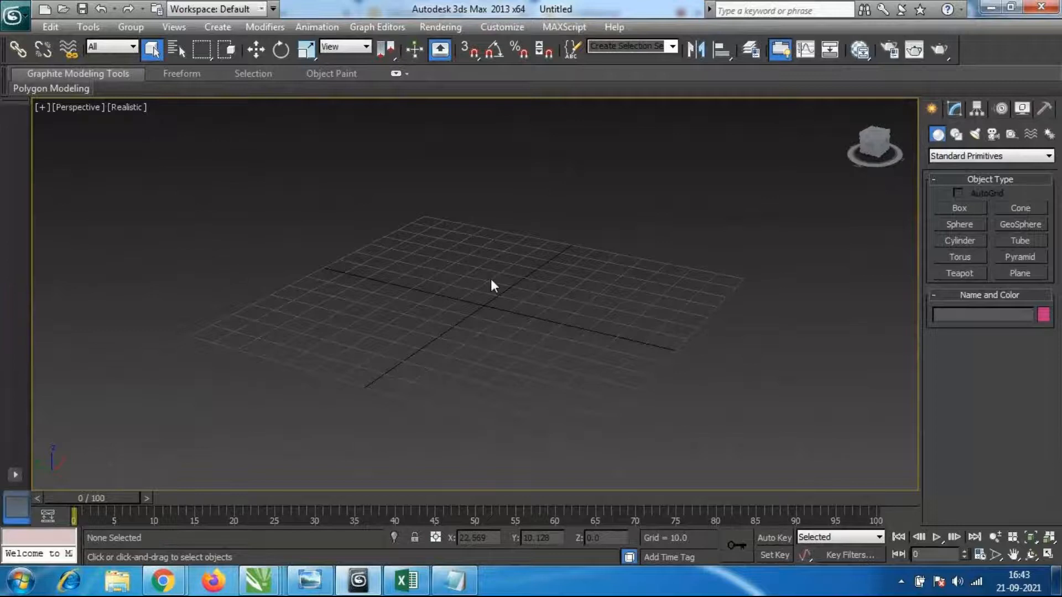
scroll(533, 390, "up", 5)
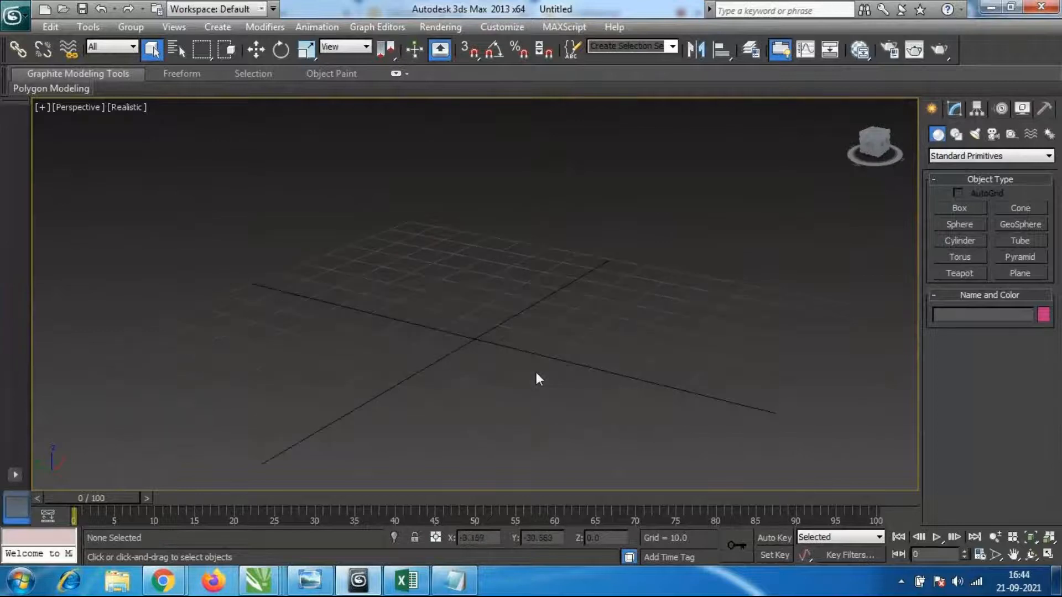
Start the Box tool, review the list of geometry categories and keep Standard Primitives as the category.
left_click(961, 210)
middle_click_drag(393, 368, 409, 327)
left_click(1027, 158)
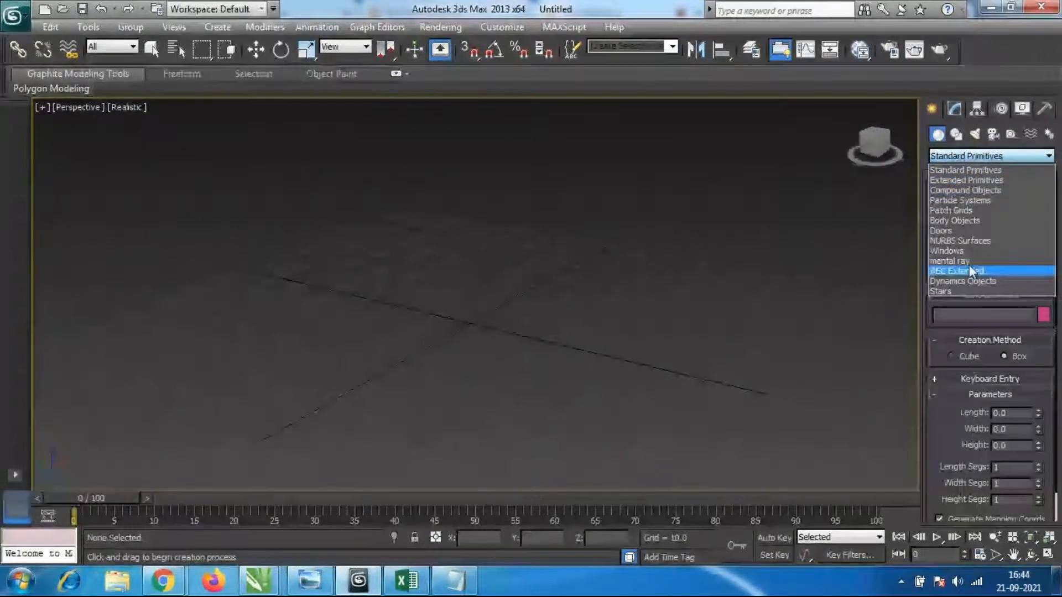
left_click(971, 168)
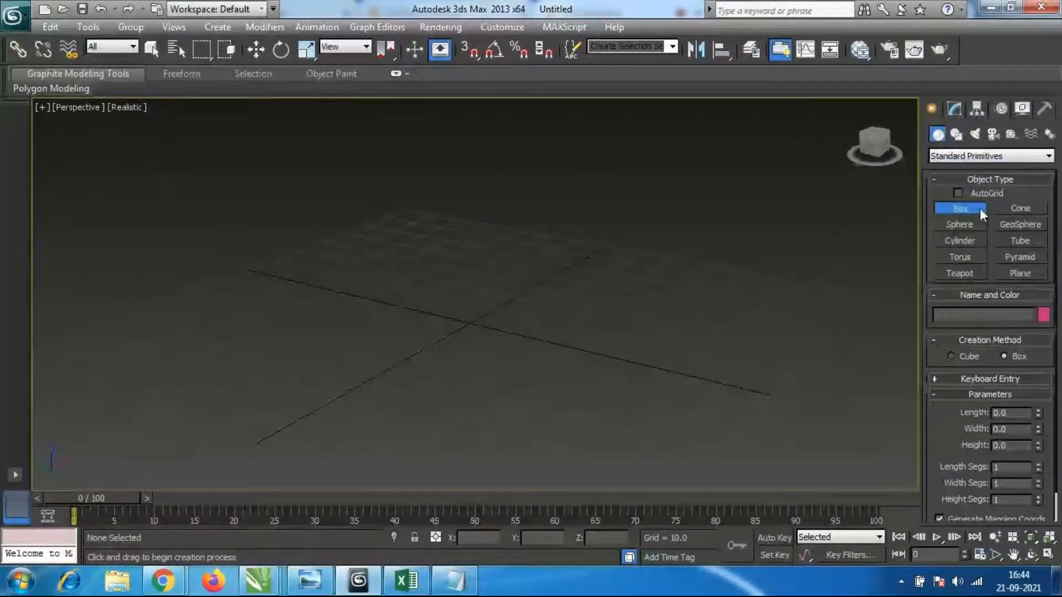
middle_click_drag(540, 338, 550, 301)
scroll(584, 288, "down", 3)
scroll(475, 301, "up", 3)
scroll(535, 298, "down", 3)
scroll(531, 298, "up", 3)
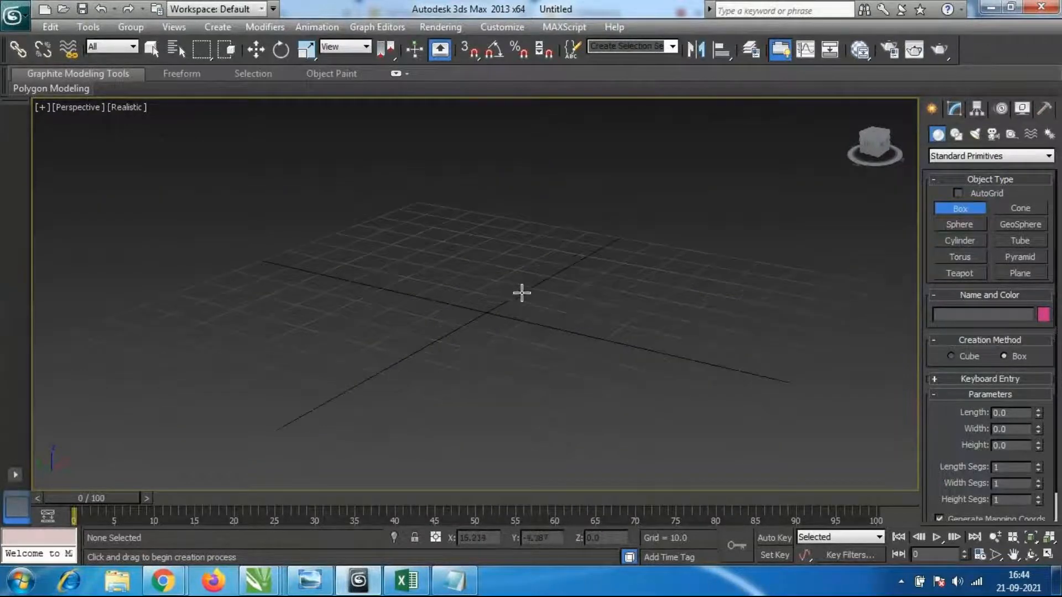
mouse_move(478, 327)
middle_mouse_down()
mouse_move(469, 300)
mouse_move(486, 309)
middle_mouse_up()
scroll(470, 301, "down", 3)
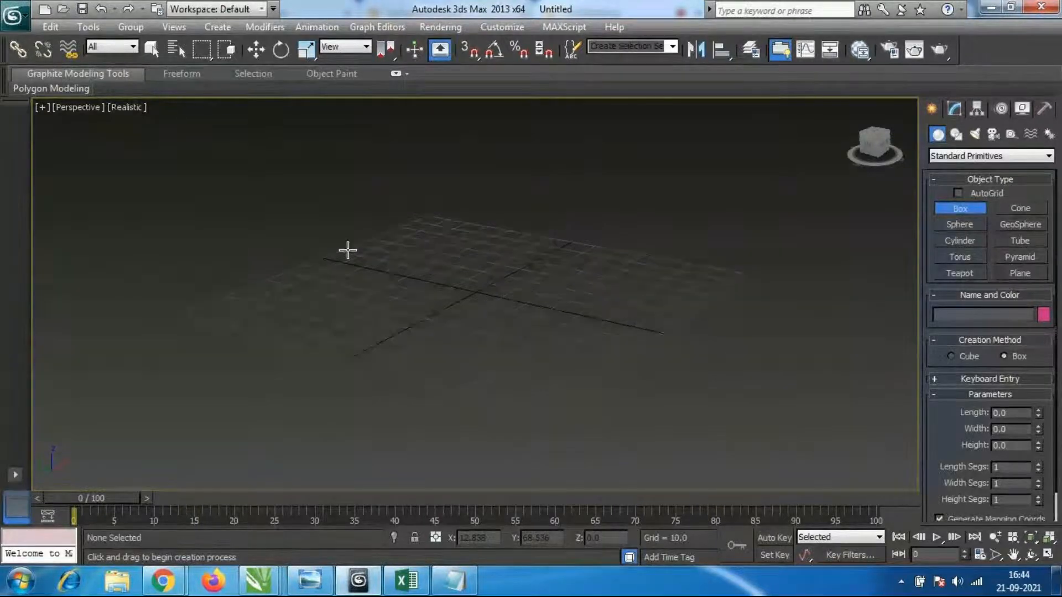
left_click_drag(381, 267, 551, 277)
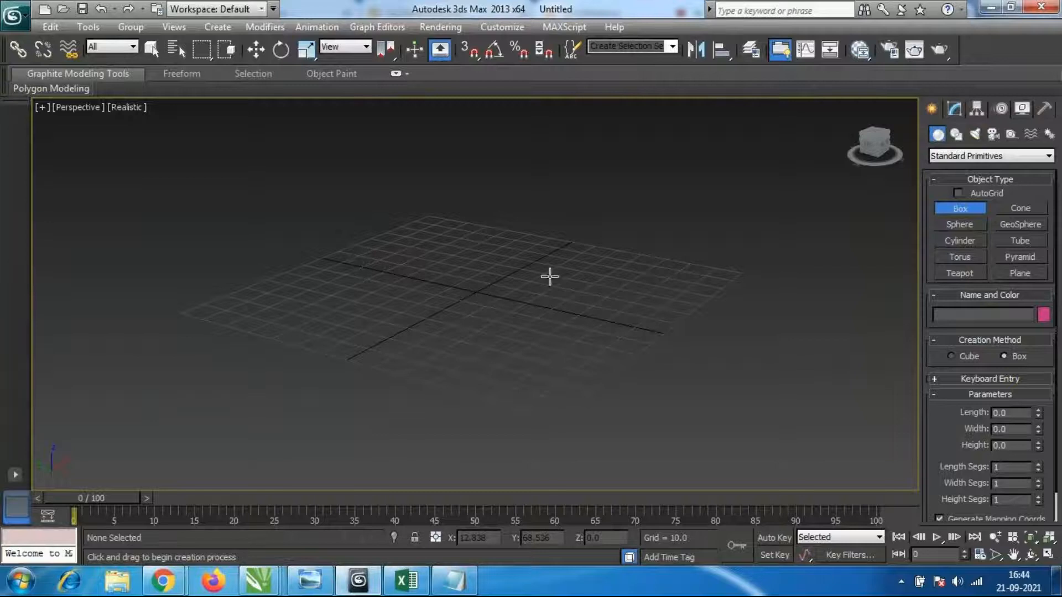
left_click(513, 305)
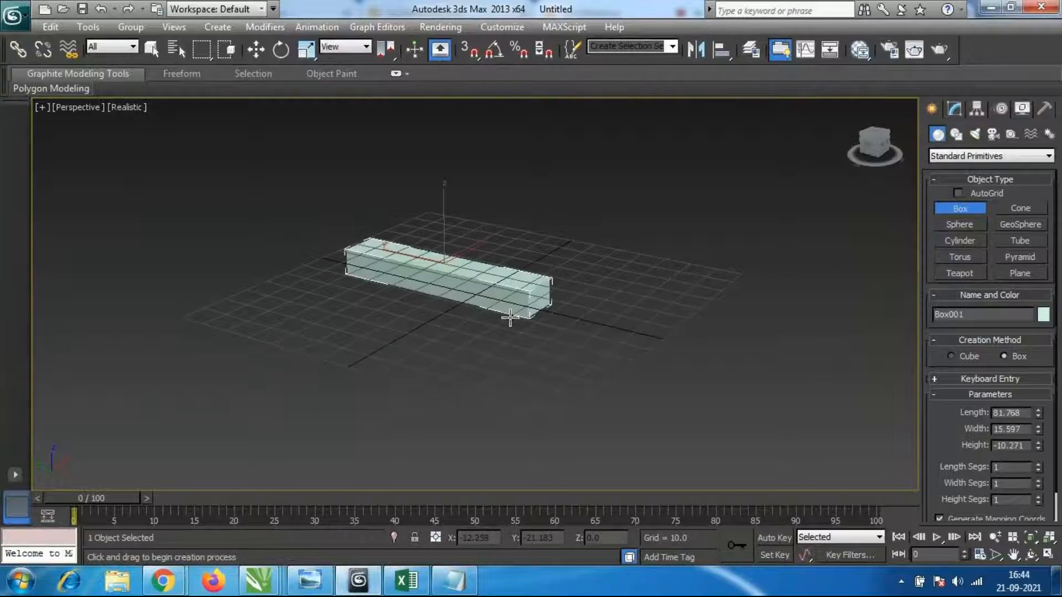
right_click(636, 312)
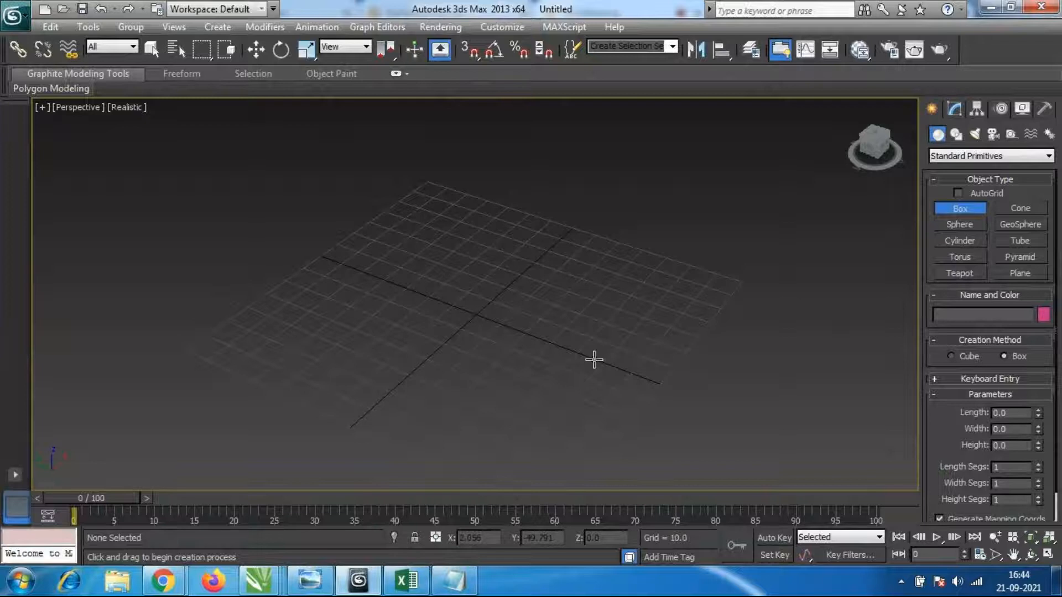
middle_click_drag(429, 397, 376, 298, "alt")
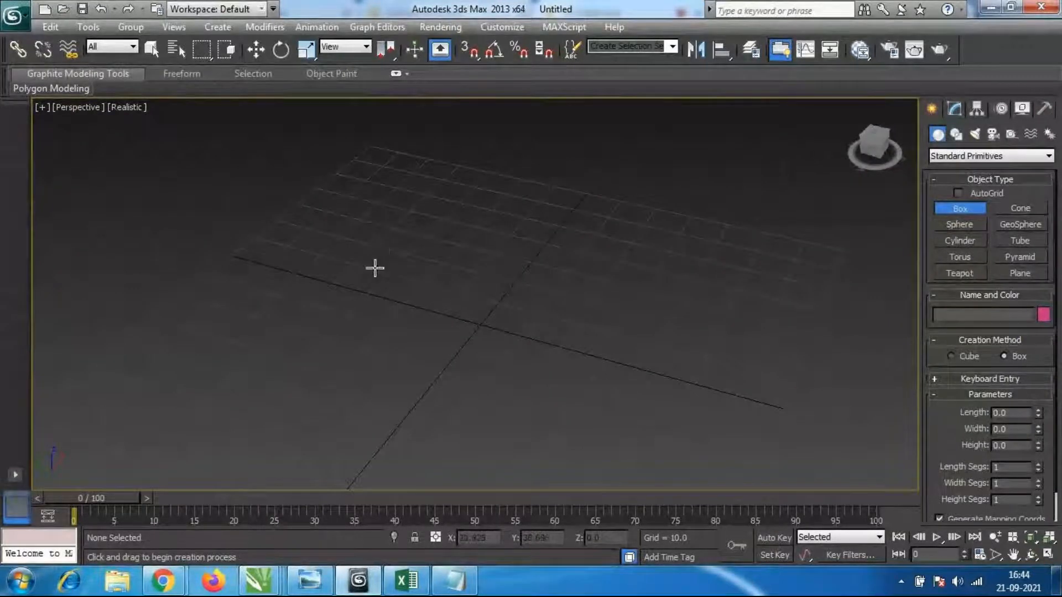
Draw a box about 36.8 long, 19.8 wide and 9.5 high on the home grid and view it up close.
left_click_drag(388, 246, 483, 324)
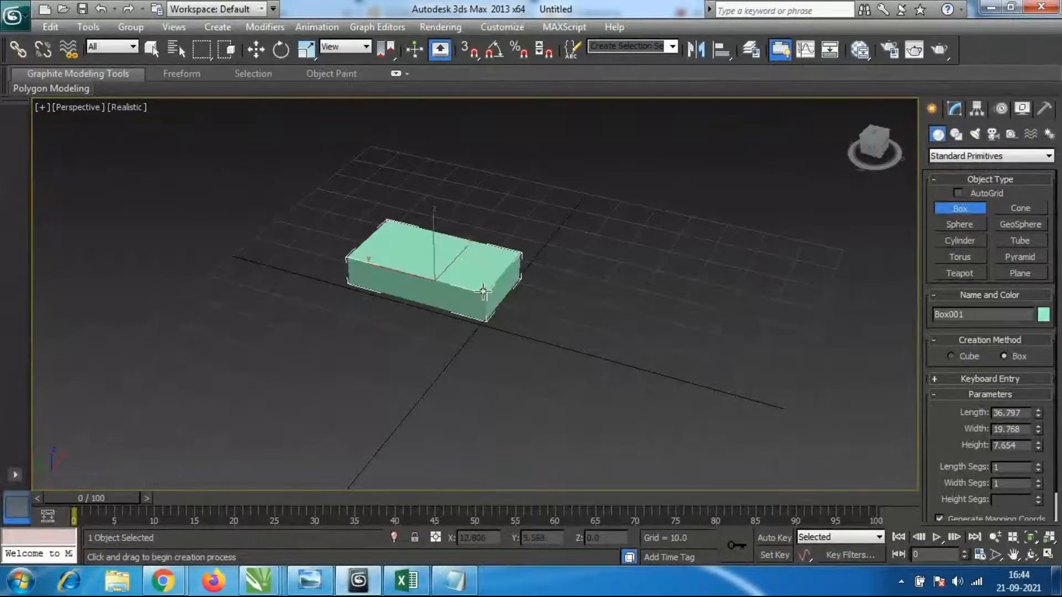
left_click(481, 285)
middle_click_drag(526, 306, 463, 325, "alt")
scroll(458, 334, "up", 3)
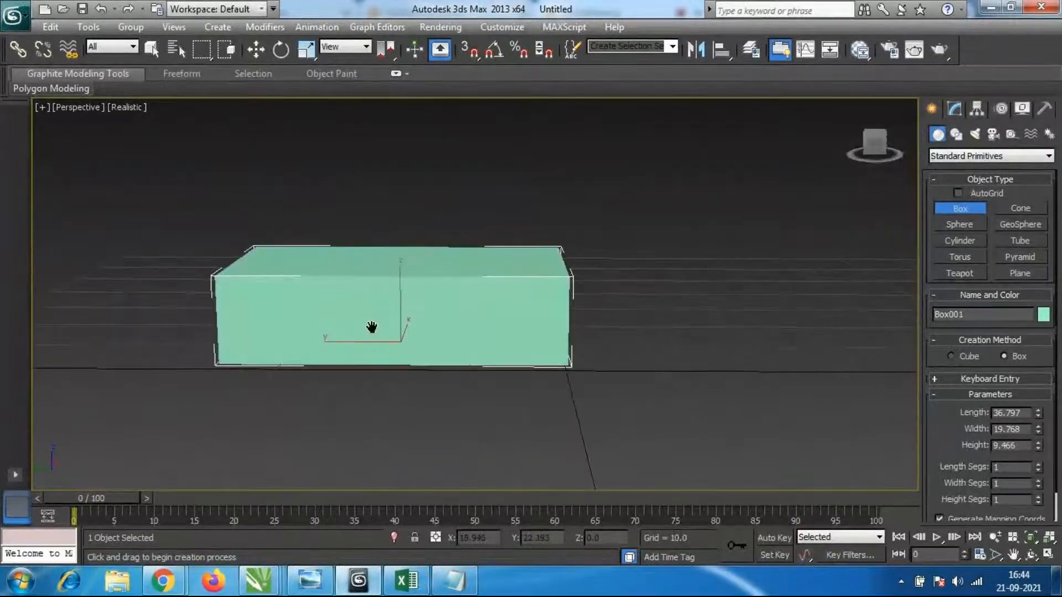
middle_click_drag(515, 346, 493, 343)
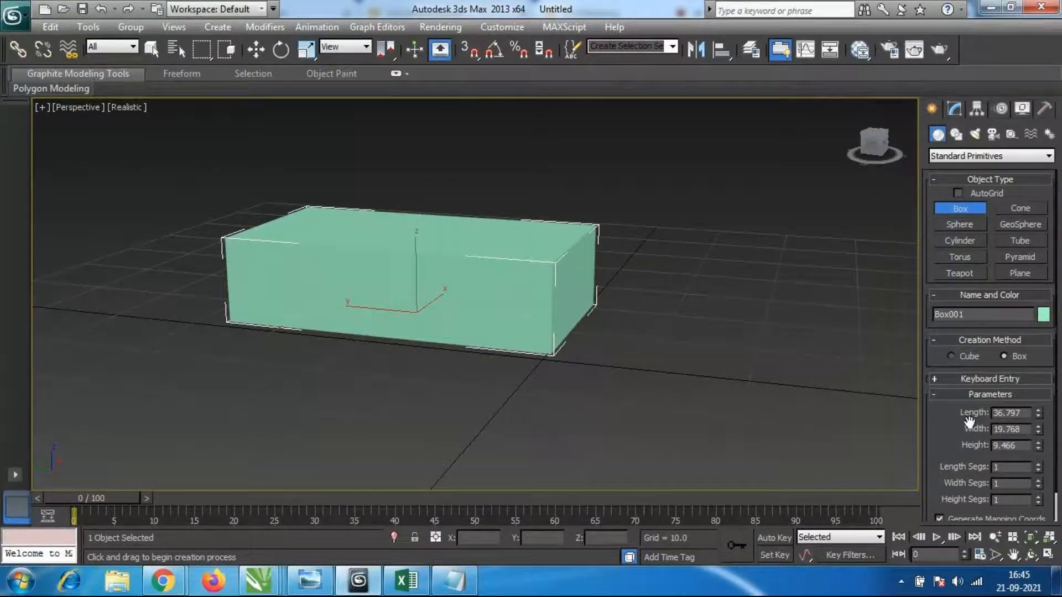
scroll(954, 415, "down", 2)
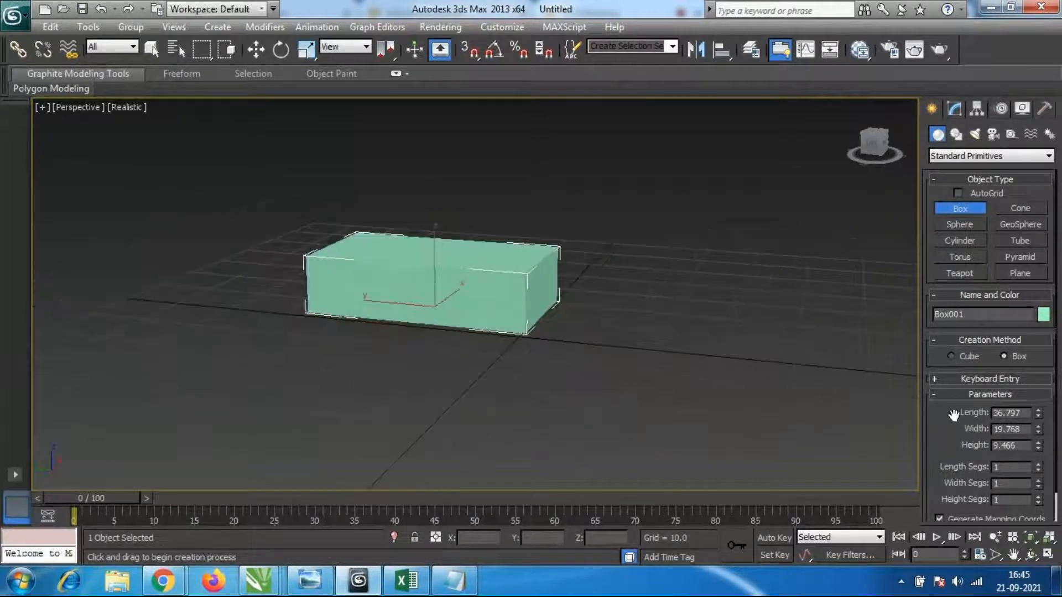
scroll(636, 350, "up", 2)
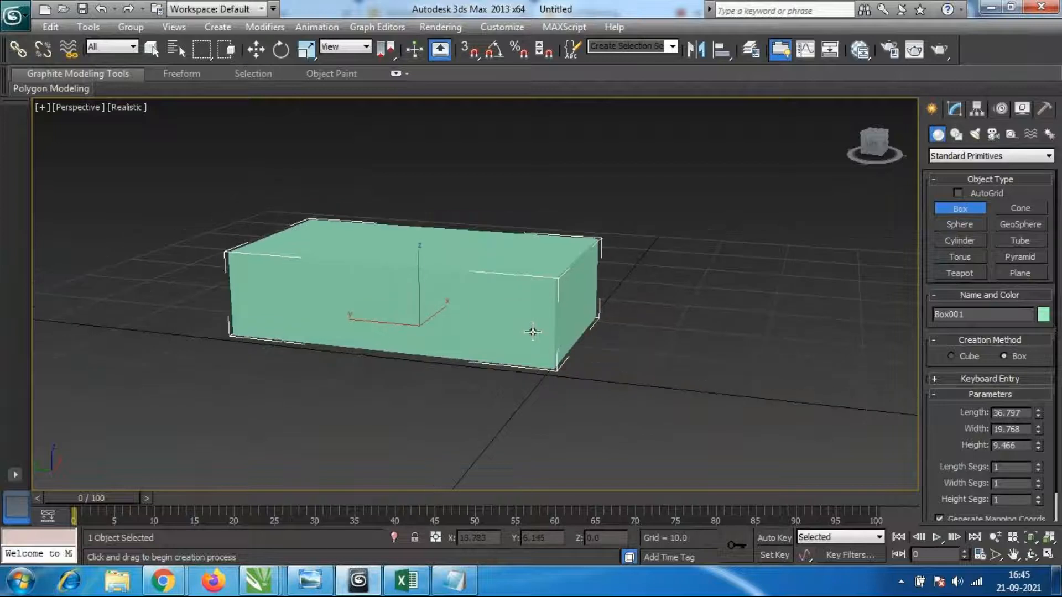
Cycle through the Move, Rotate and Scale tools on the box and move it about 4 units along the Y axis.
key("w")
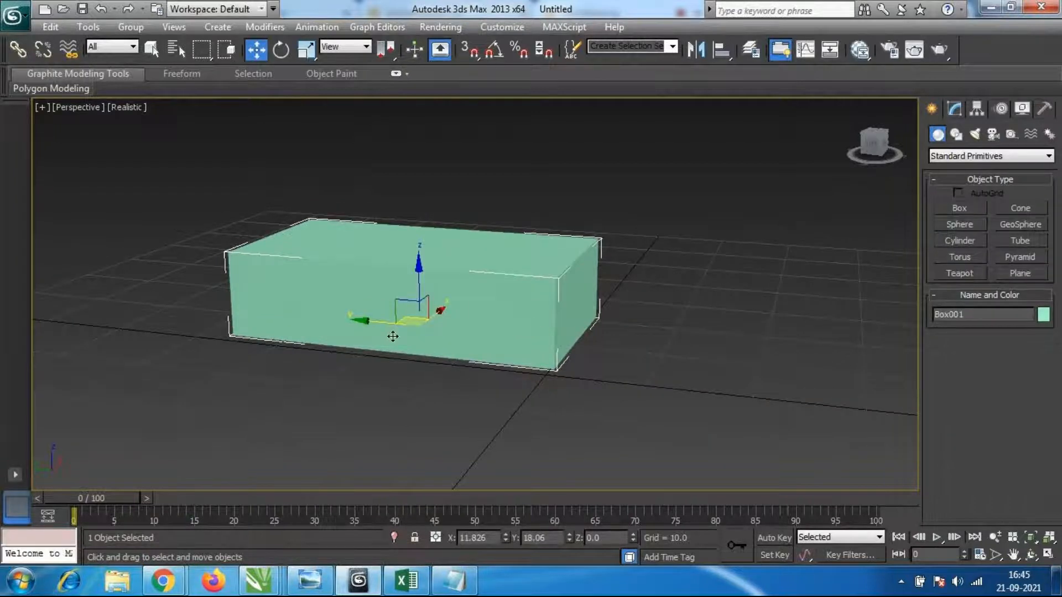
key("e")
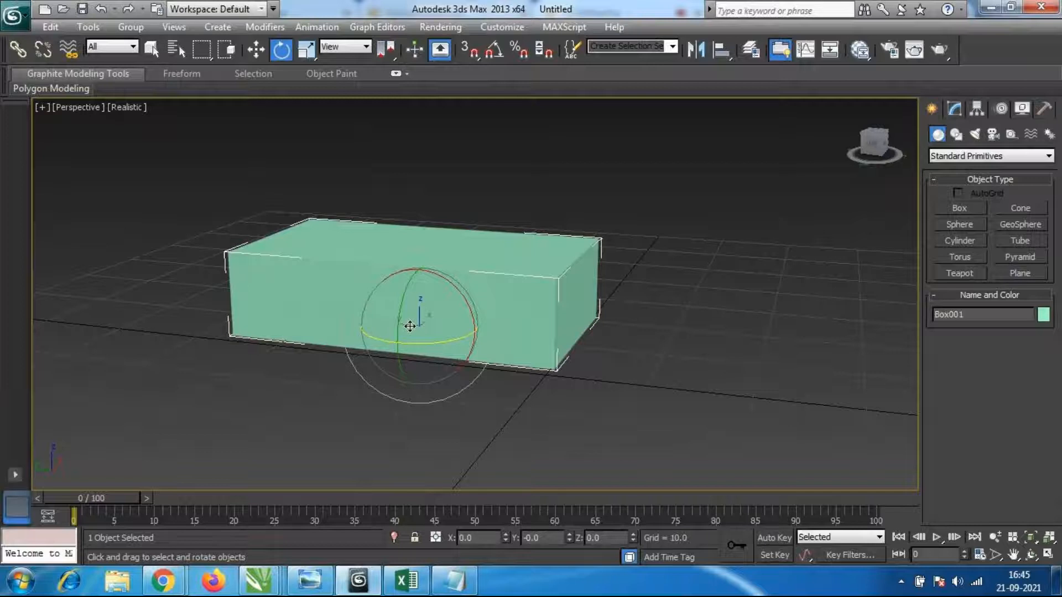
key("r")
key("w")
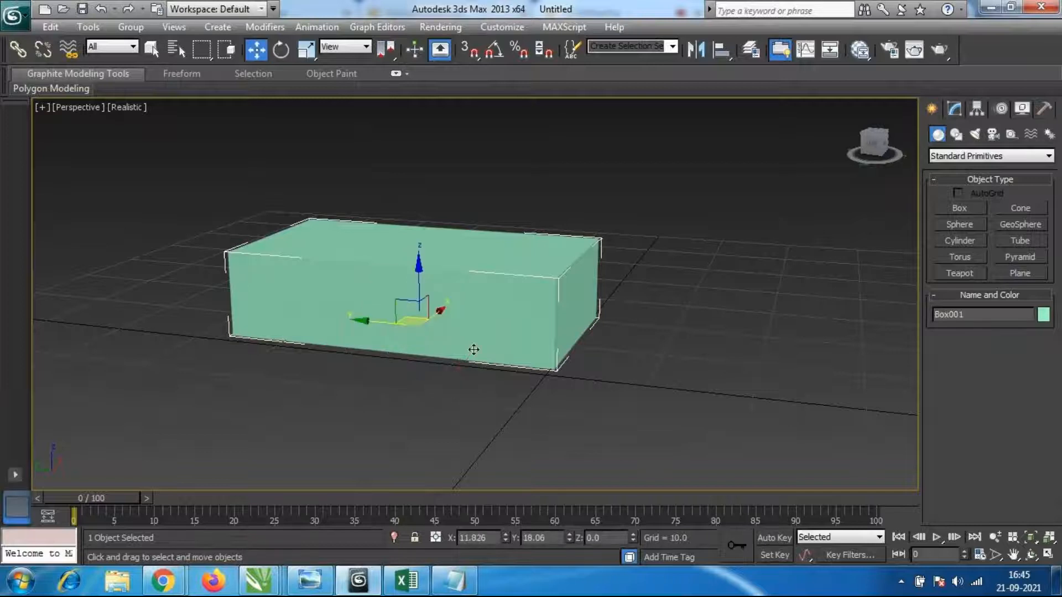
left_click_drag(432, 323, 373, 317)
Try the Rotate tool on the box, undo the last change and scale the box to about 100.15% along Y.
key("e")
key("ctrl+z")
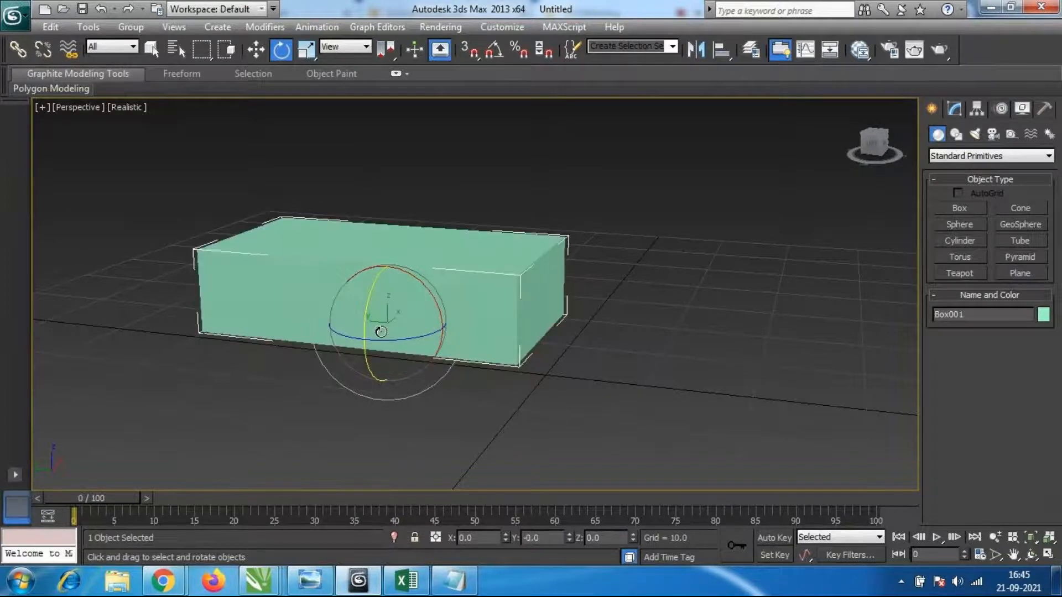
key("r")
mouse_move(458, 332)
left_mouse_down()
mouse_move(504, 339)
mouse_move(458, 335)
left_mouse_up()
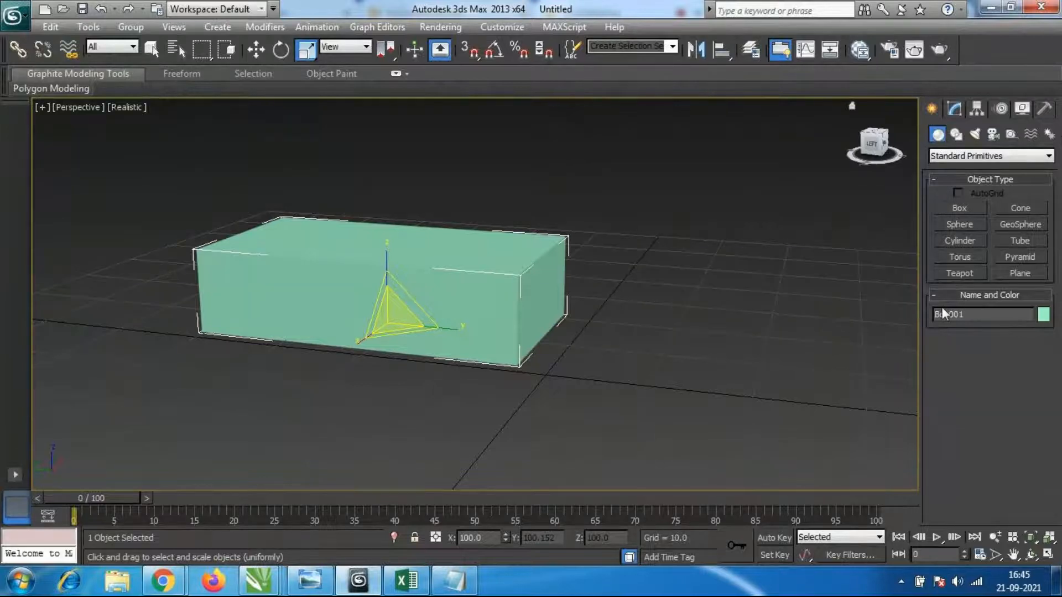
Display the box's modify parameters and set its length to 30.
left_click(954, 108)
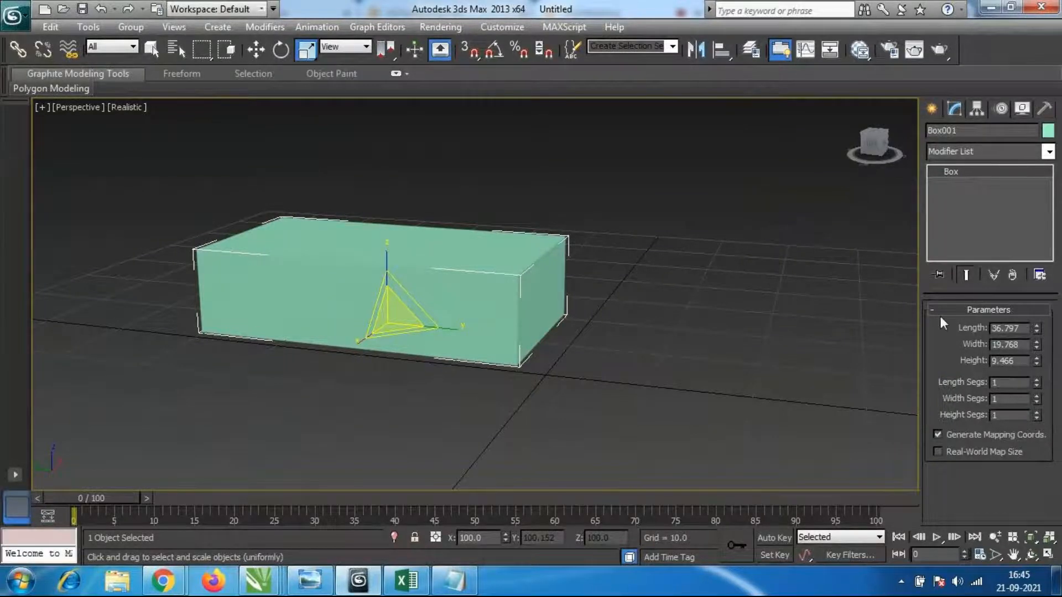
middle_click_drag(457, 261, 466, 272)
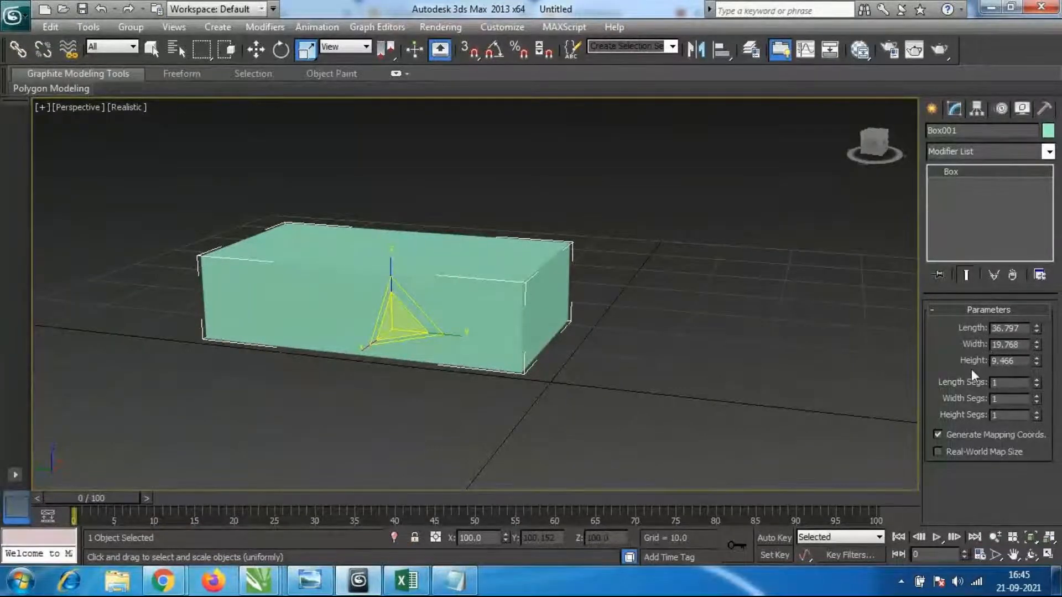
middle_click_drag(526, 316, 544, 320)
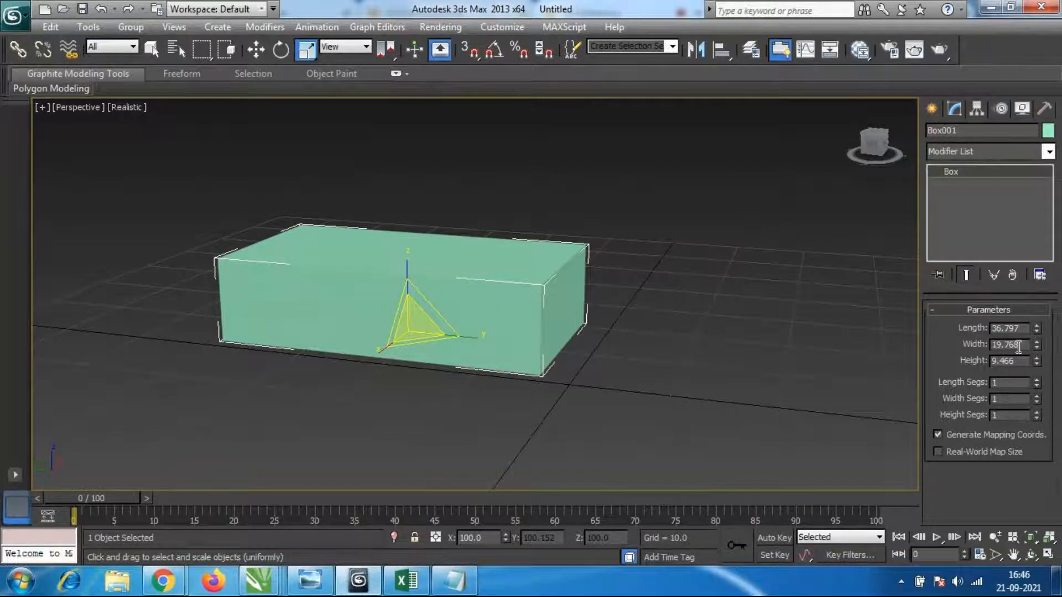
left_click(1024, 330)
type("30")
key("Return")
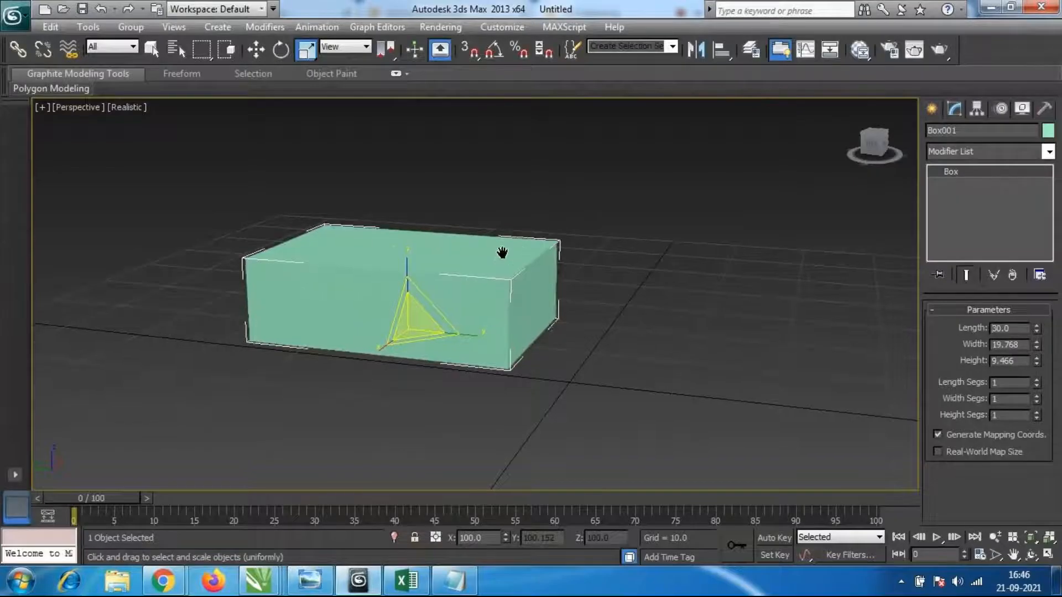
Activate the Move tool and set the box's width to 15 and its height to 8.
middle_click_drag(502, 253, 510, 254)
key("w")
double_click(1028, 345)
type("15")
key("Return")
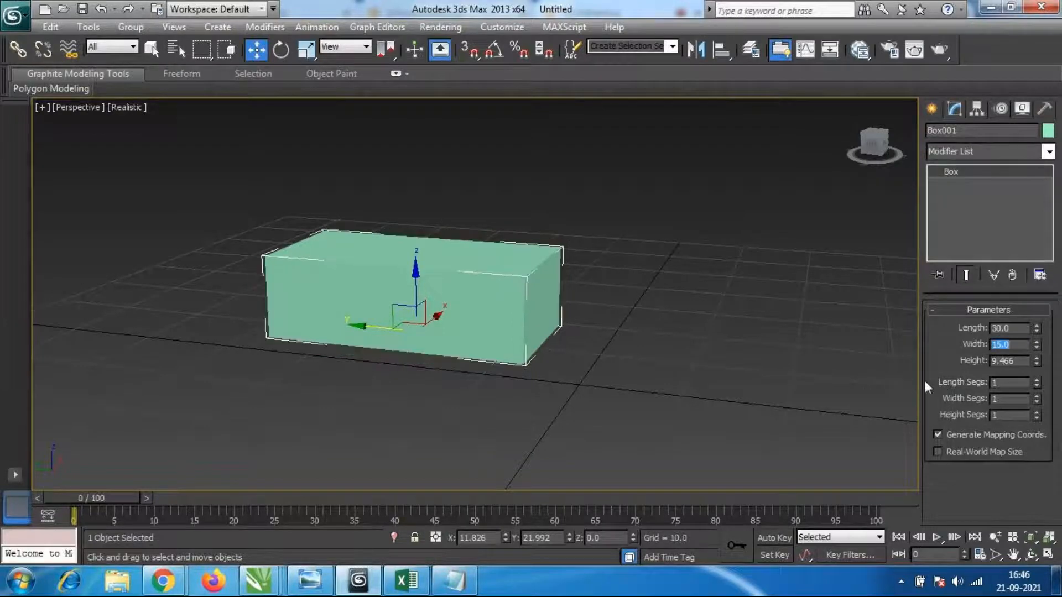
key("Tab")
type("8")
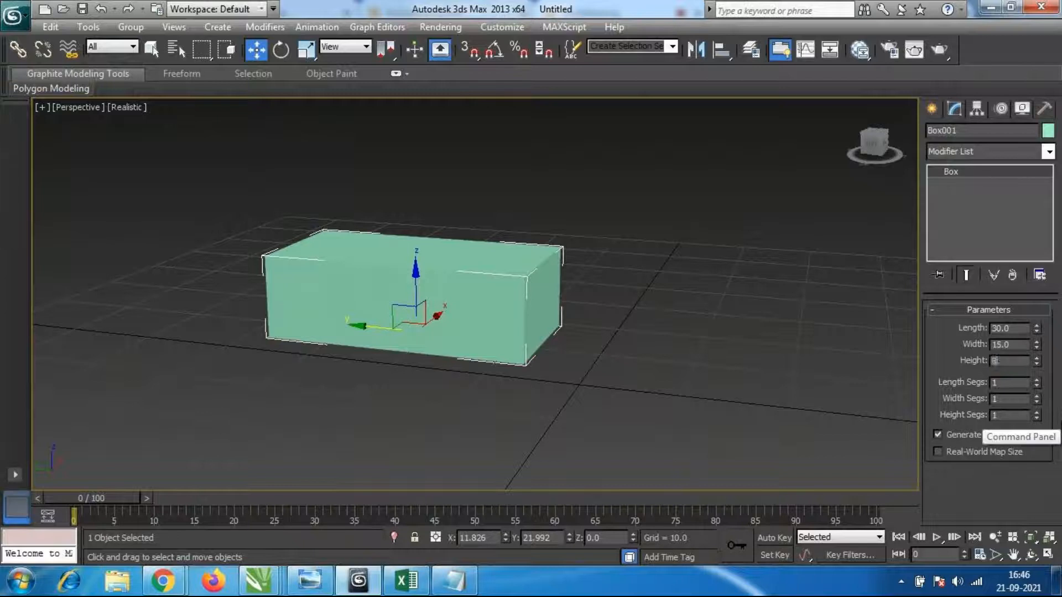
key("Return")
Get a closer view of the box and change the Perspective viewport's display from Realistic to Wireframe.
scroll(486, 313, "up", 3)
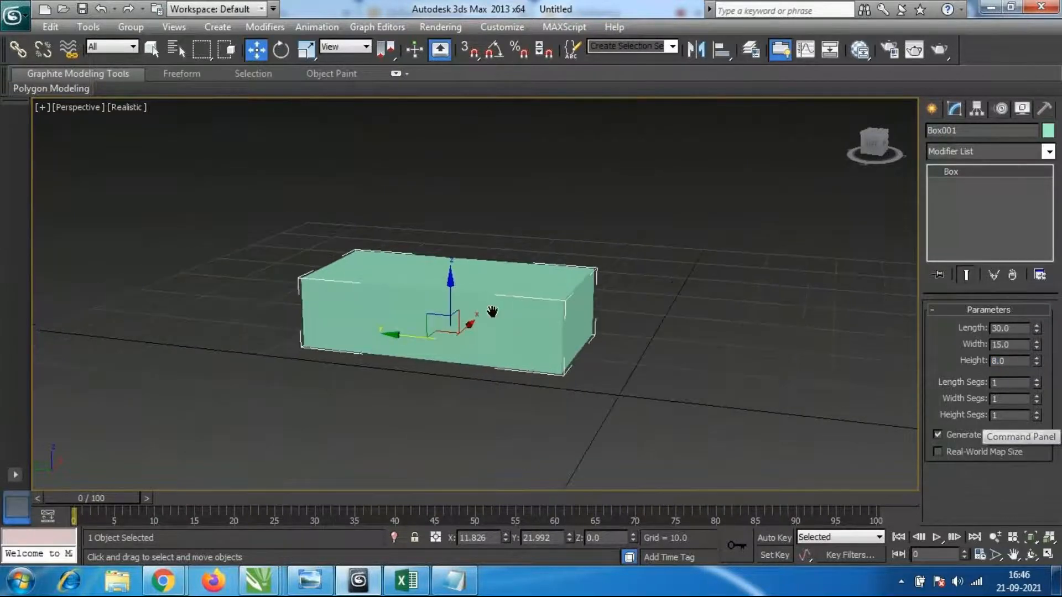
middle_click_drag(426, 315, 432, 297)
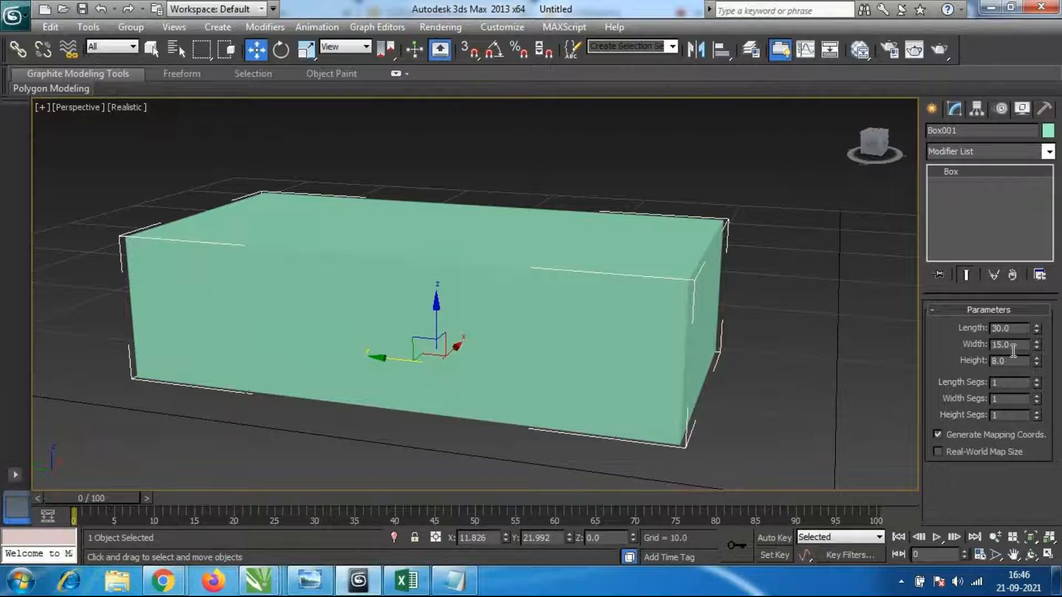
middle_click_drag(410, 284, 417, 296)
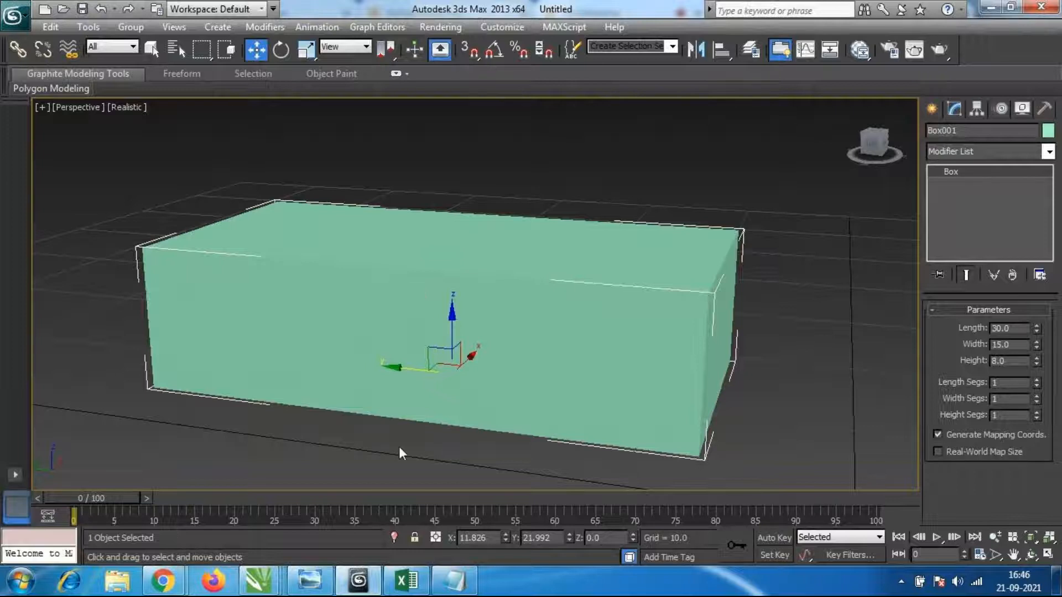
middle_click_drag(607, 303, 568, 294)
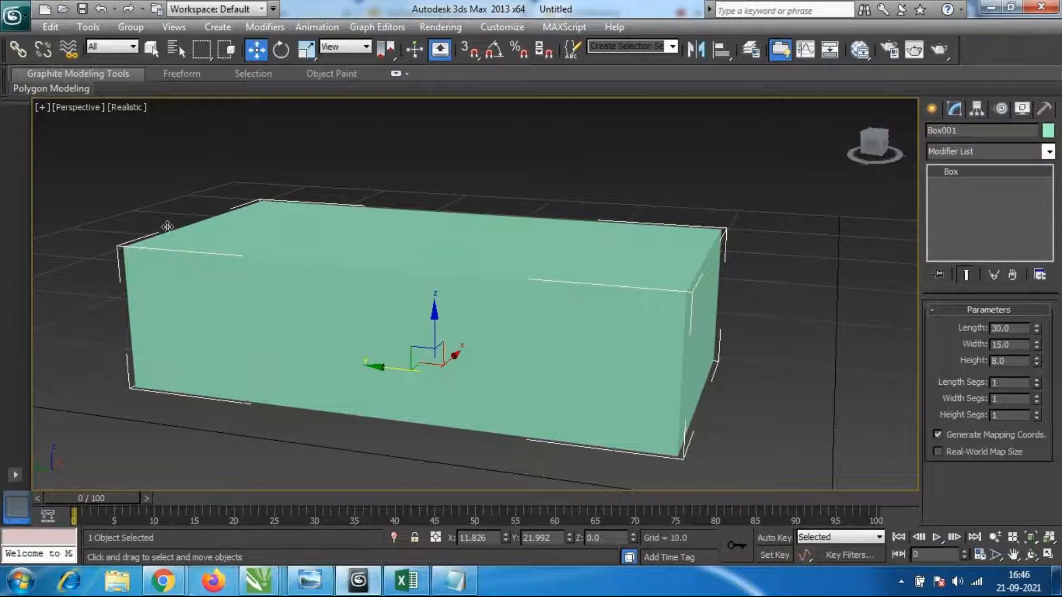
middle_click_drag(453, 314, 456, 312)
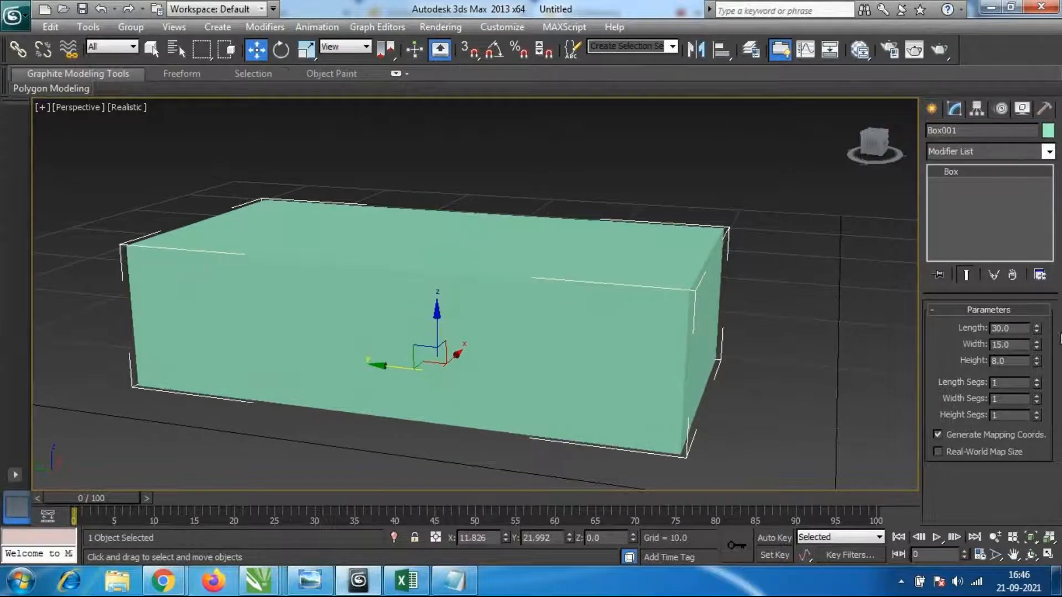
middle_click_drag(430, 364, 438, 365)
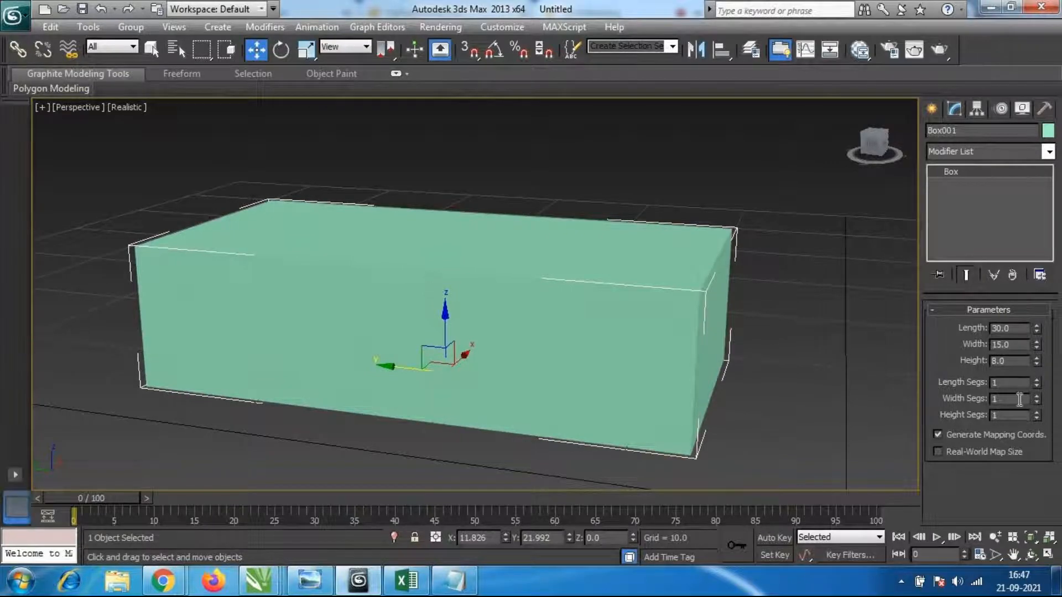
middle_click_drag(523, 268, 529, 275)
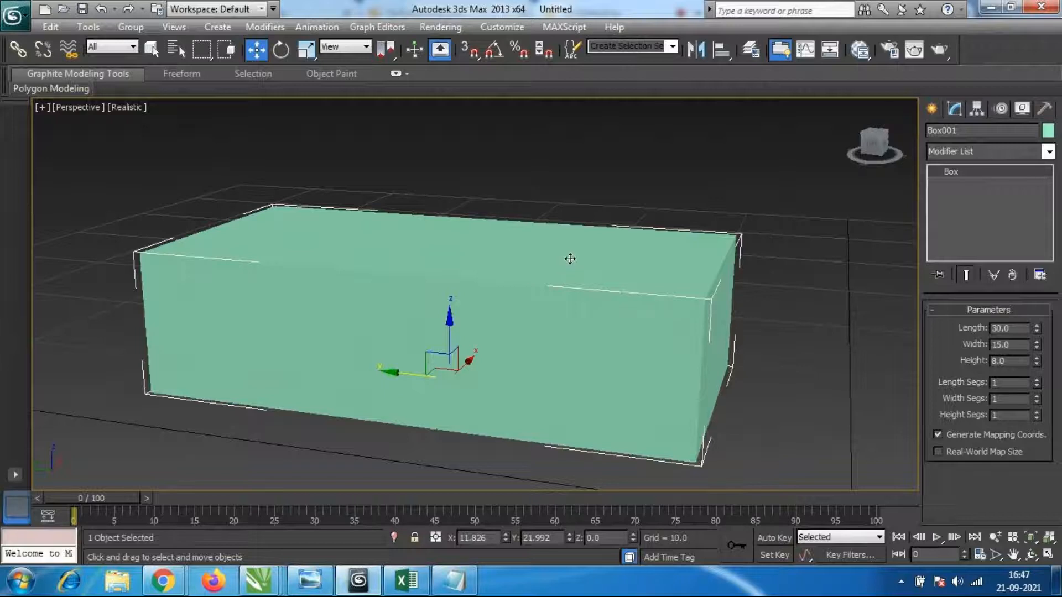
key("F3")
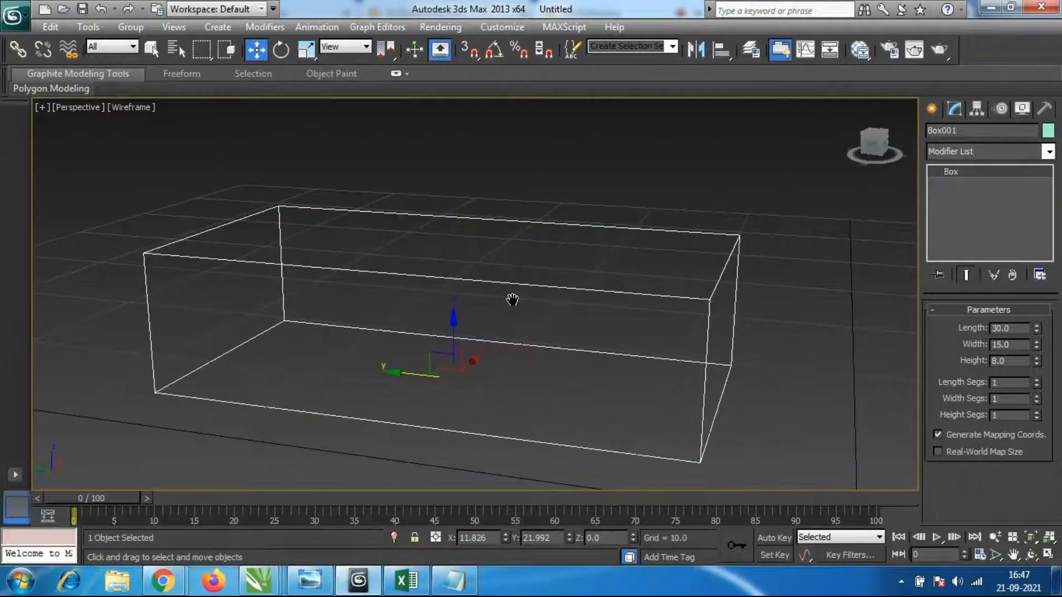
middle_click_drag(512, 298, 562, 298)
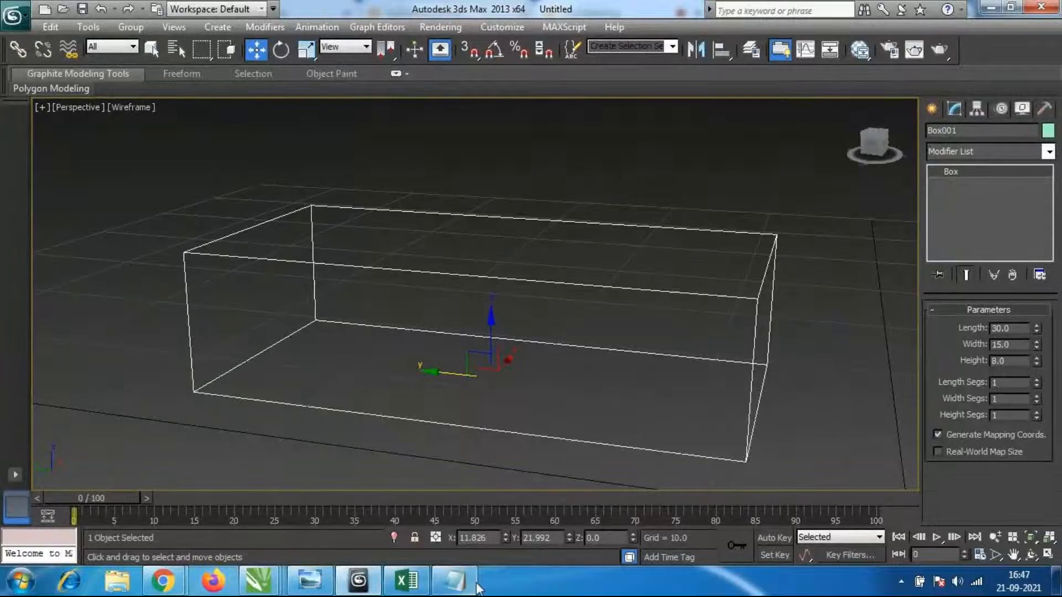
Switch to Notepad, add the shortcut note "F2" below "Alt w" after a blank line and minimize its window.
left_click(454, 582)
key("Return")
type("f")
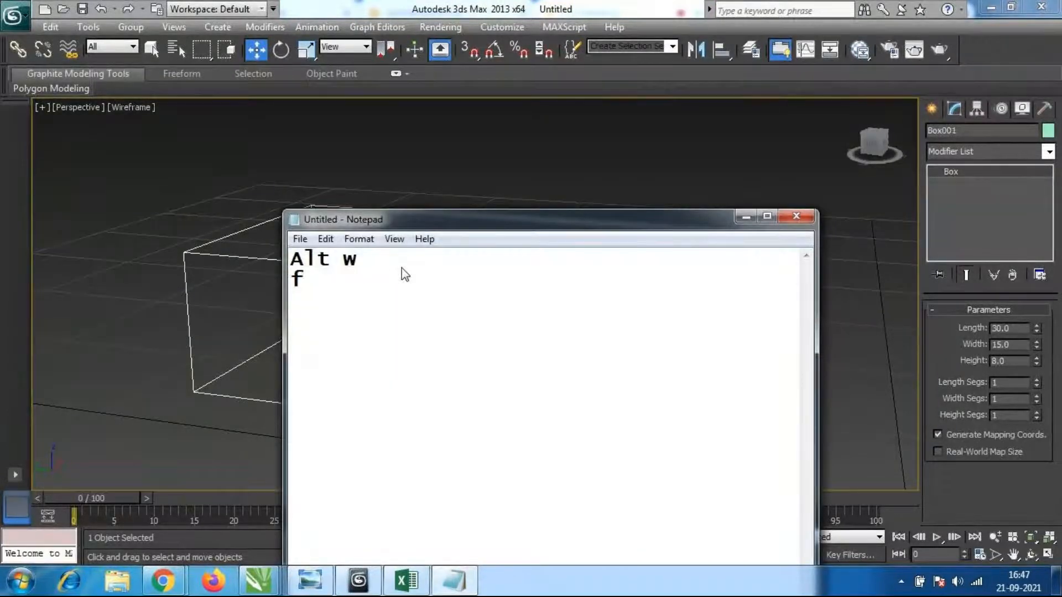
type("2")
key("BackSpace")
key("BackSpace")
key("Return")
type("F@")
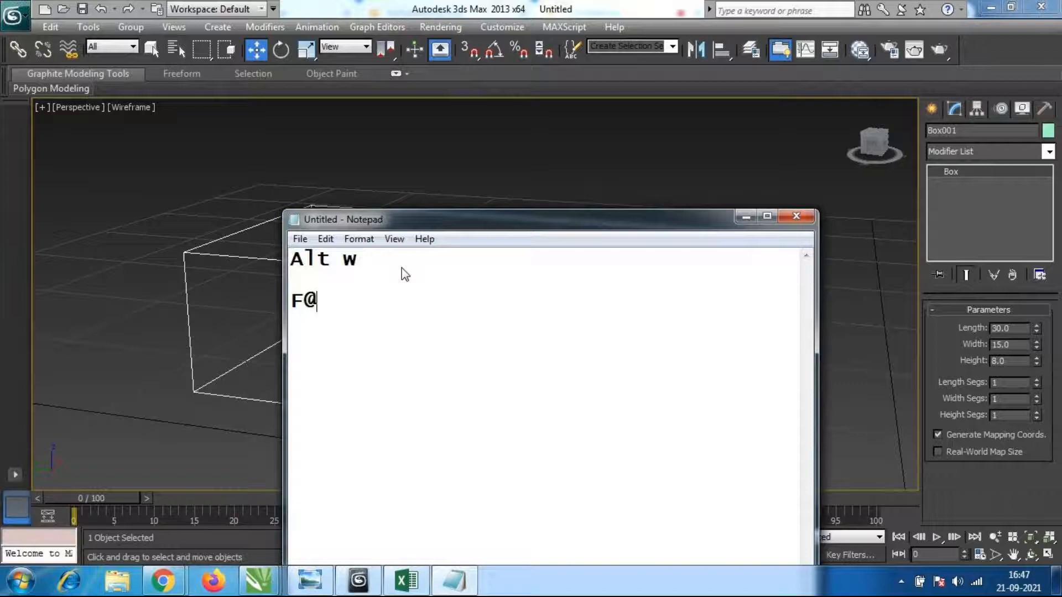
key("BackSpace")
type("2")
left_click(752, 216)
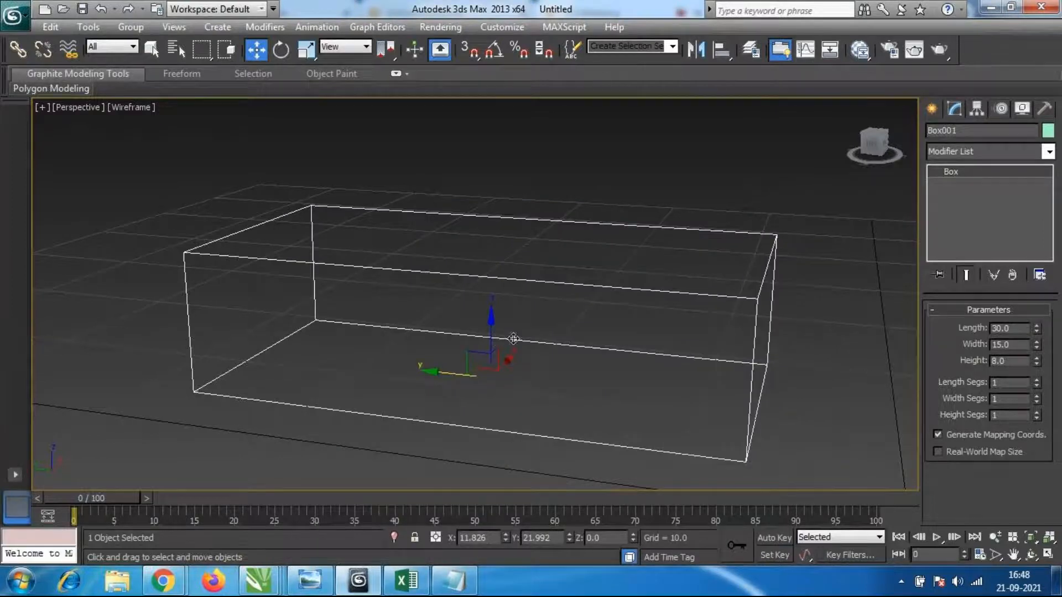
Deselect and reselect the wireframe box, then toggle the viewport between Wireframe and Realistic, ending in Realistic.
left_click(765, 313)
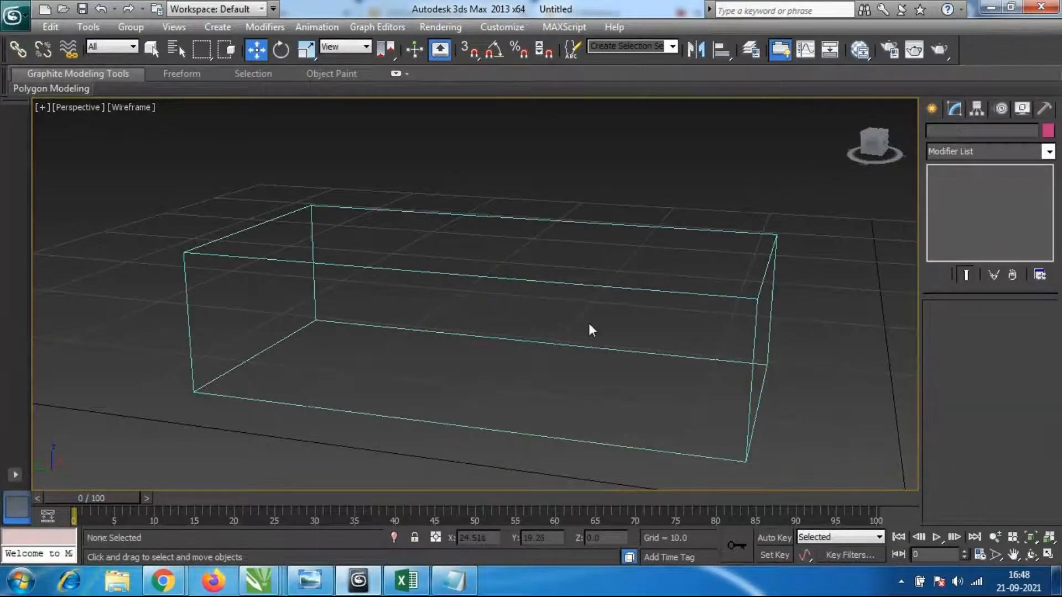
left_click(607, 286)
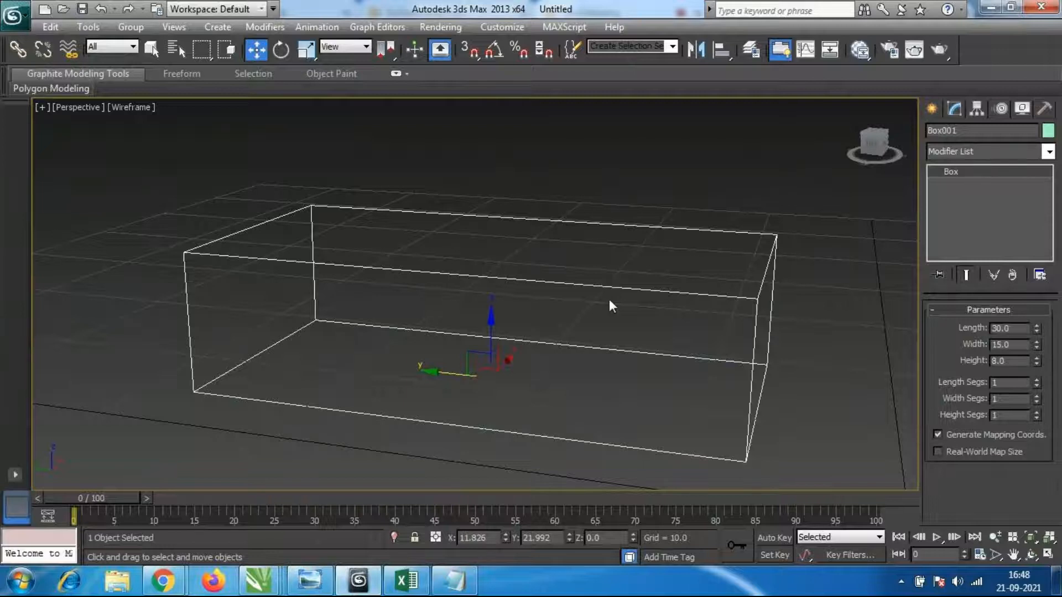
key("F3")
key("F3")
key("F3")
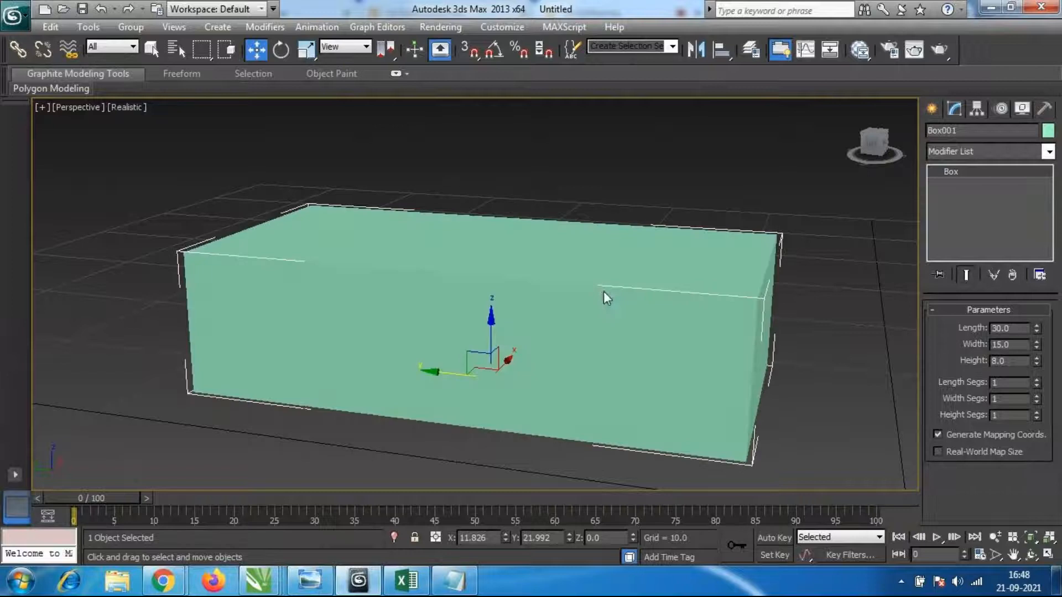
Switch to Notepad, correct the shortcut note to "F3" and move its window down to uncover the model.
left_click(453, 580)
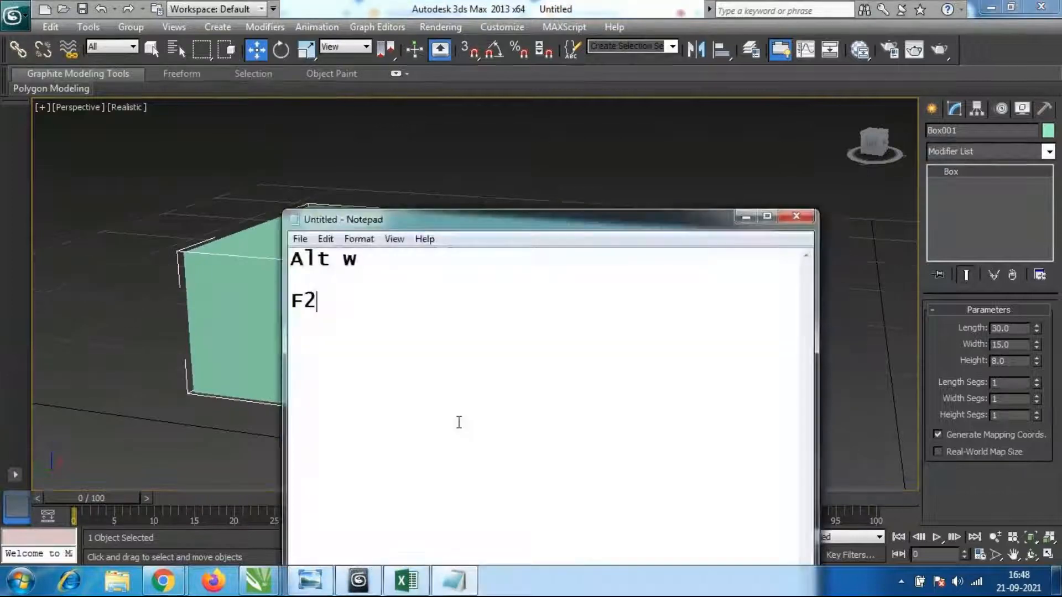
key("BackSpace")
type("3")
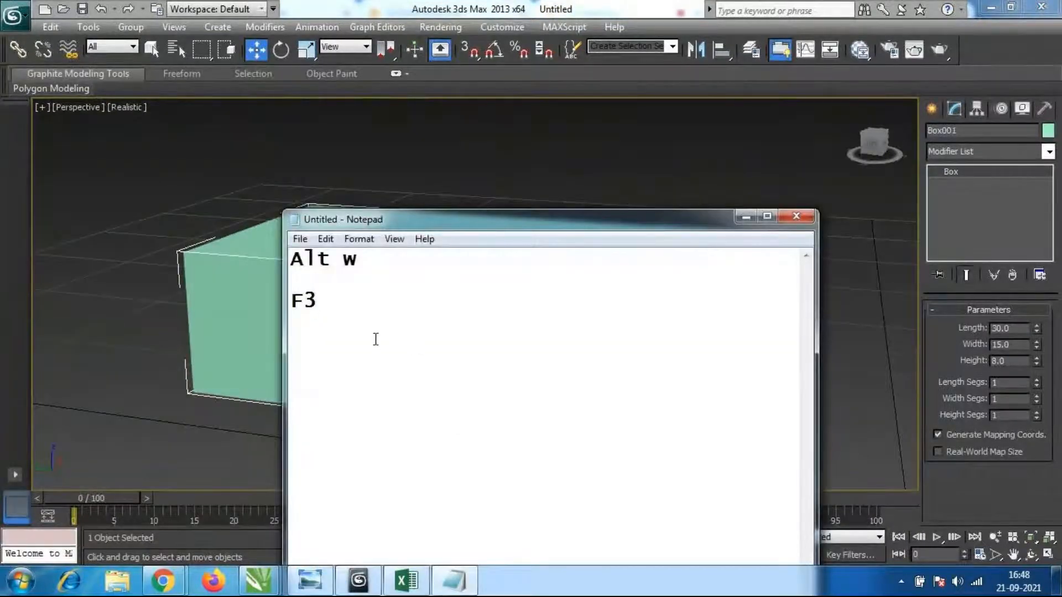
left_click_drag(681, 218, 725, 501)
Return to 3ds Max and change the Perspective viewport's display to Wireframe.
left_click(576, 427)
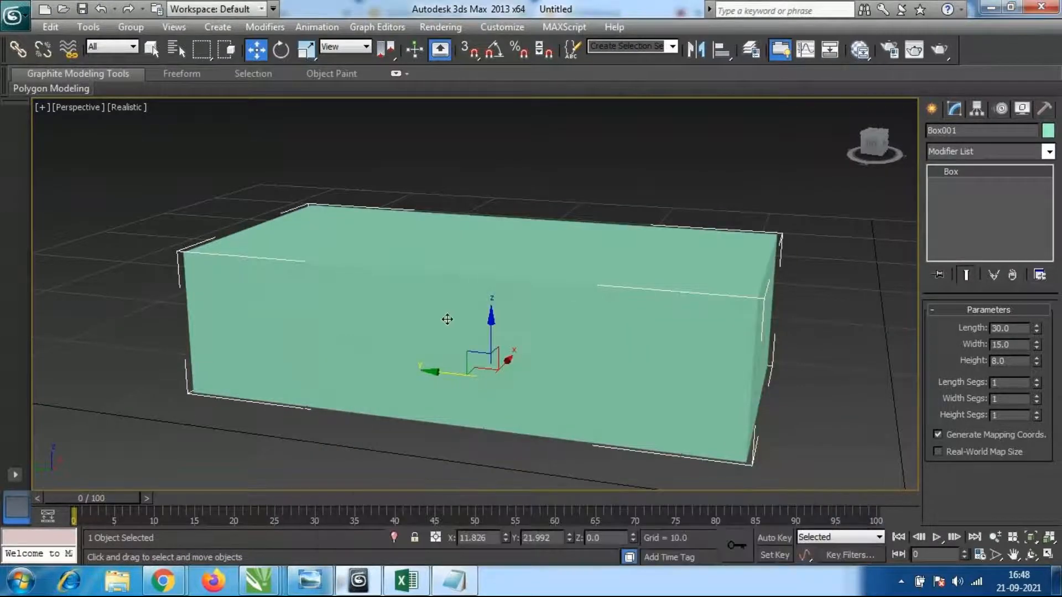
key("F3")
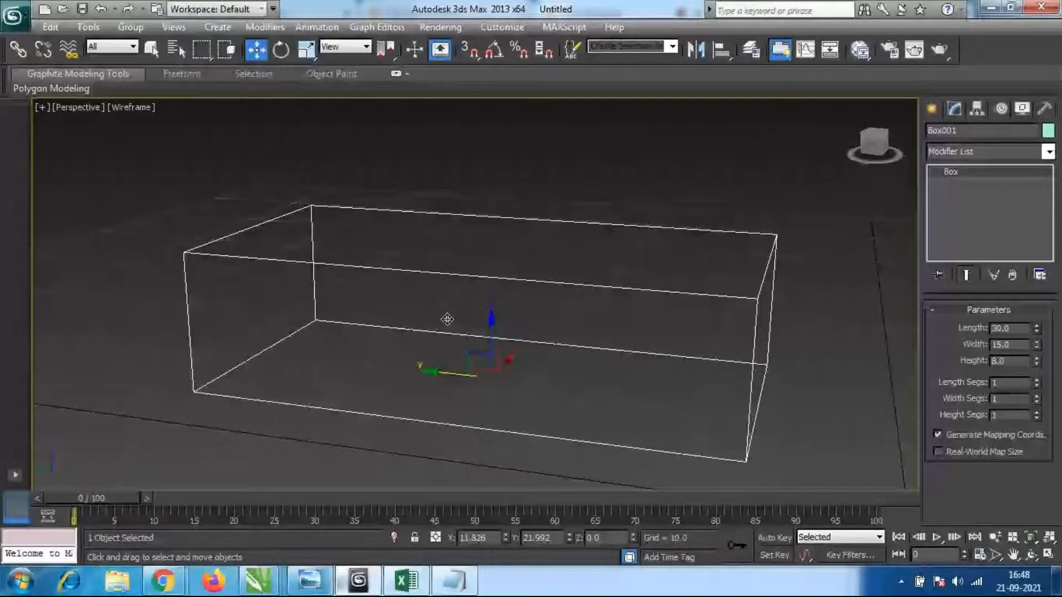
Switch the Perspective viewport to Realistic and back to Wireframe, and examine the box's edges from another angle.
key("F3")
scroll(506, 324, "up", 1)
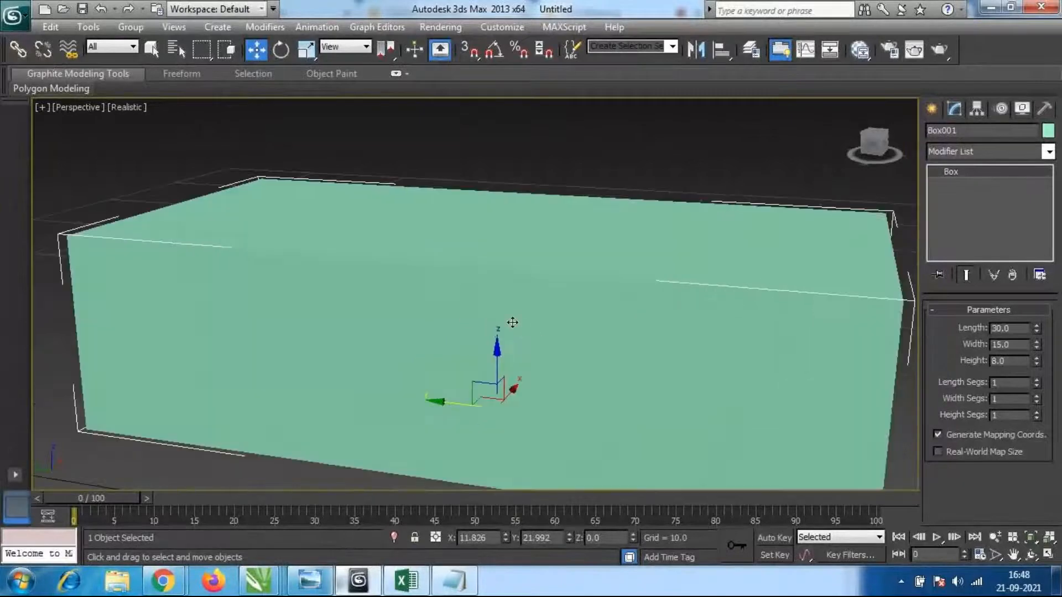
scroll(510, 321, "up", 2)
scroll(507, 318, "down", 1)
key("F3")
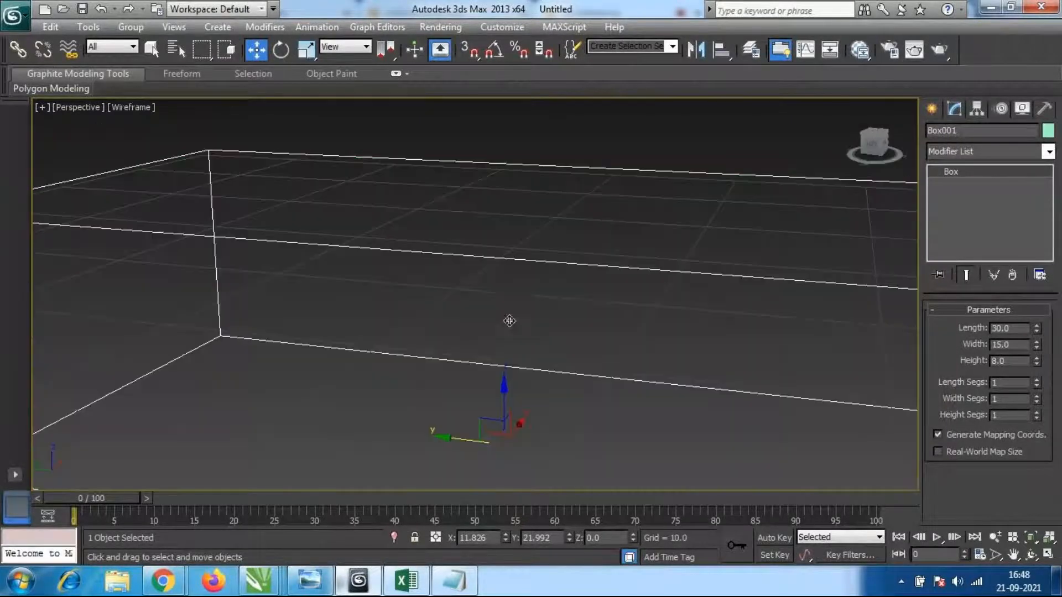
middle_click_drag(479, 313, 479, 256)
scroll(482, 227, "down", 4)
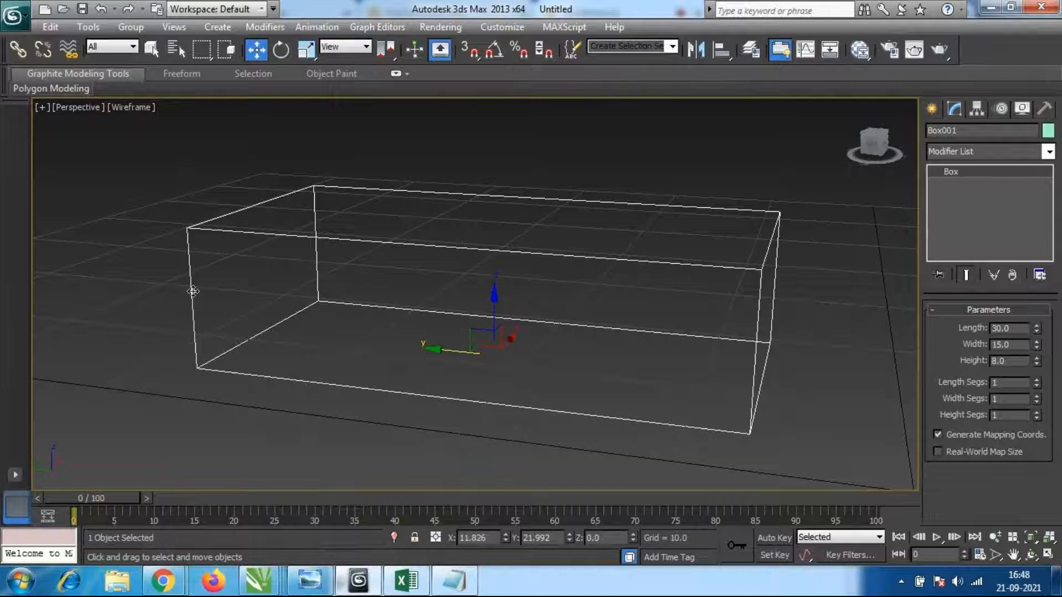
middle_click_drag(615, 288, 607, 286)
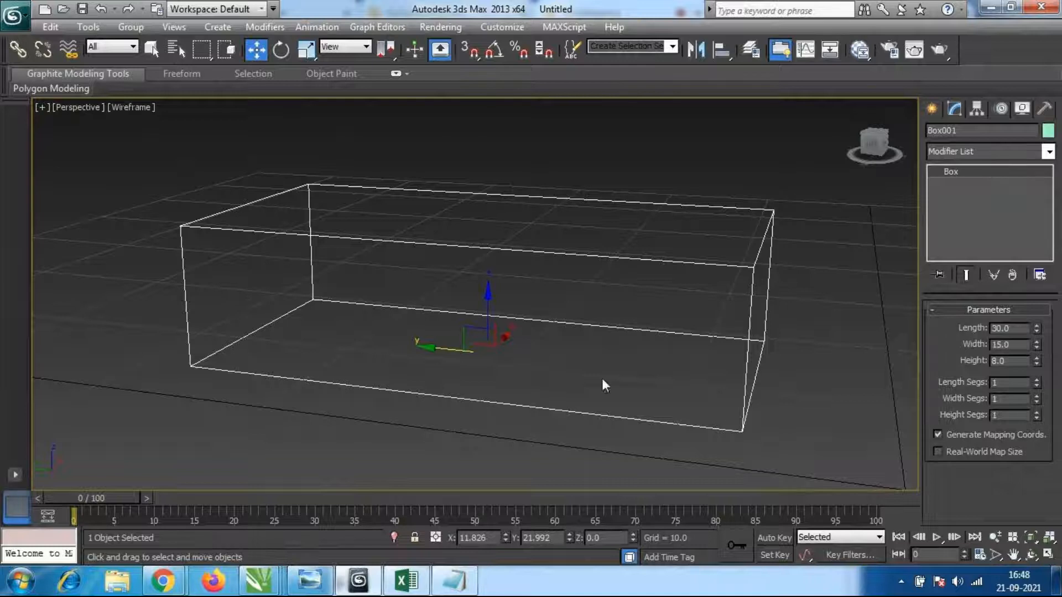
mouse_move(332, 323)
middle_mouse_down("alt")
mouse_move(396, 337)
mouse_move(587, 337)
mouse_move(363, 334)
mouse_move(400, 314)
mouse_move(349, 330)
mouse_move(401, 325)
mouse_move(374, 326)
middle_mouse_up("alt")
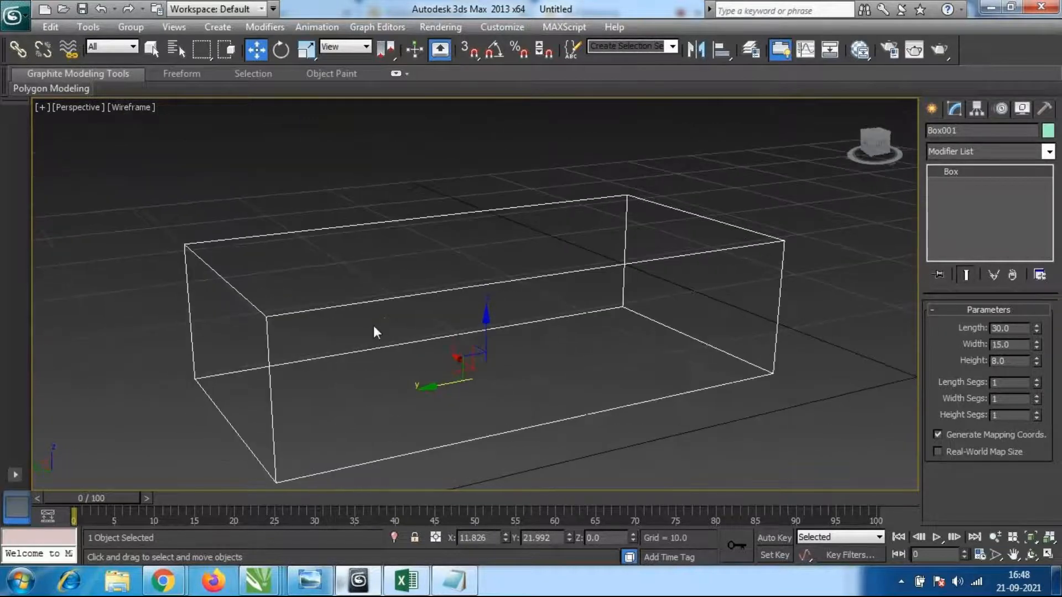
Toggle the viewport between Realistic and Wireframe twice to compare the box's faces and edges, ending in Wireframe.
key("F3")
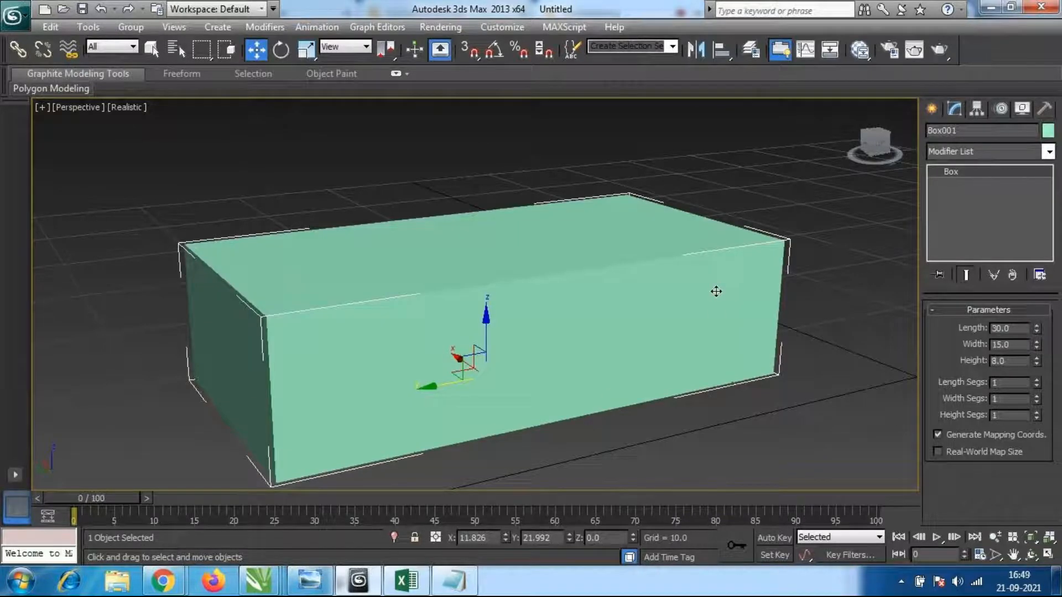
key("F3")
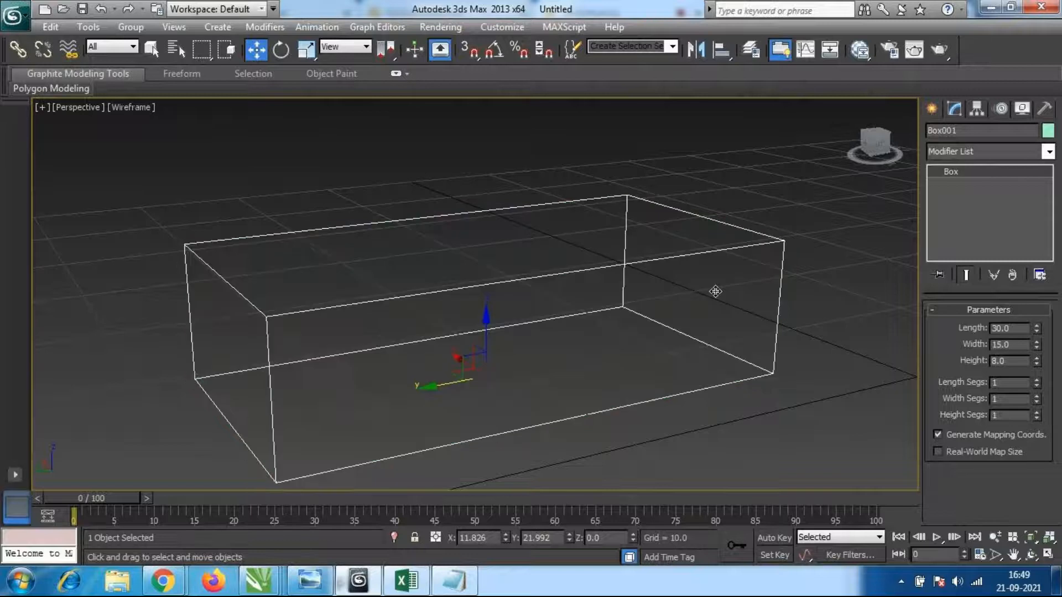
key("F3")
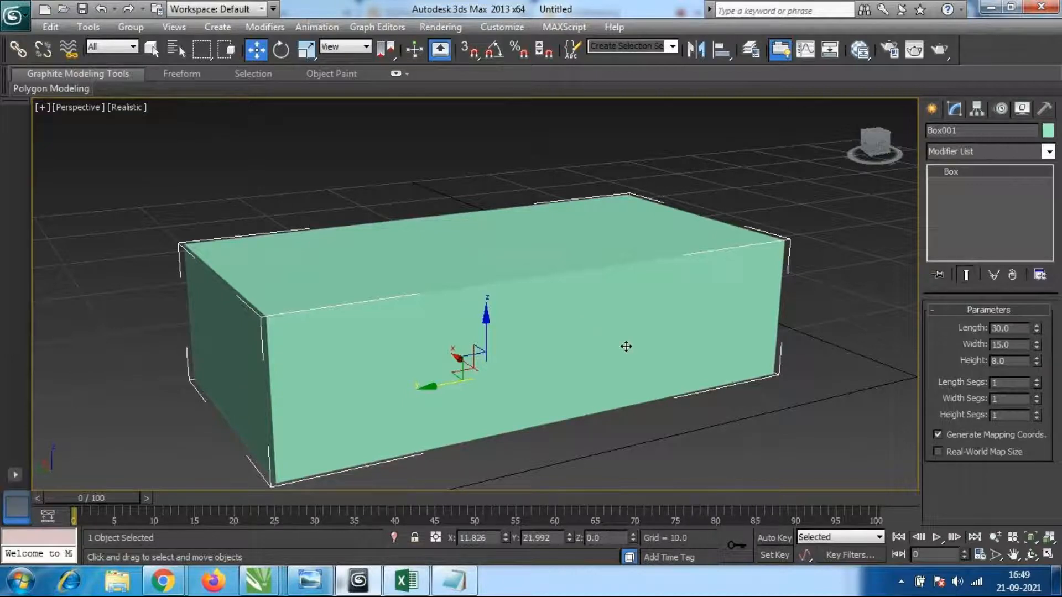
middle_click_drag(554, 331, 570, 329)
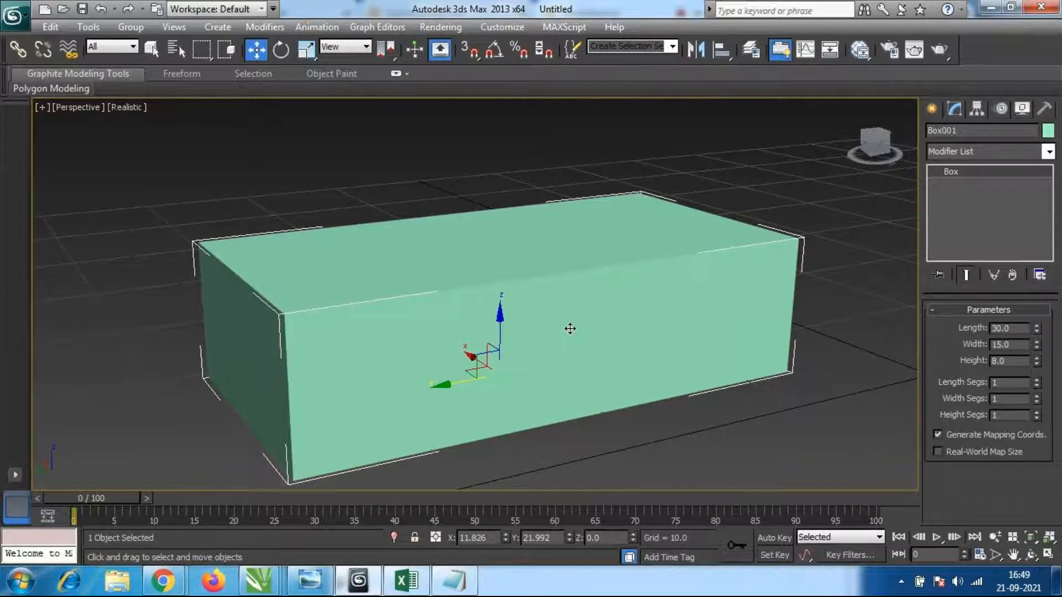
key("F3")
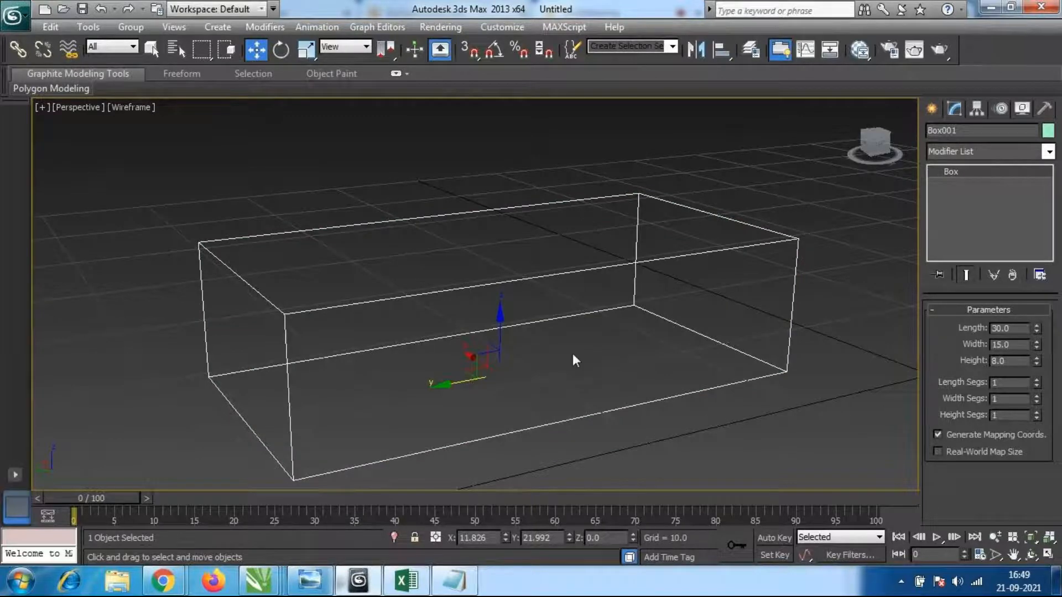
middle_click_drag(550, 343, 541, 348)
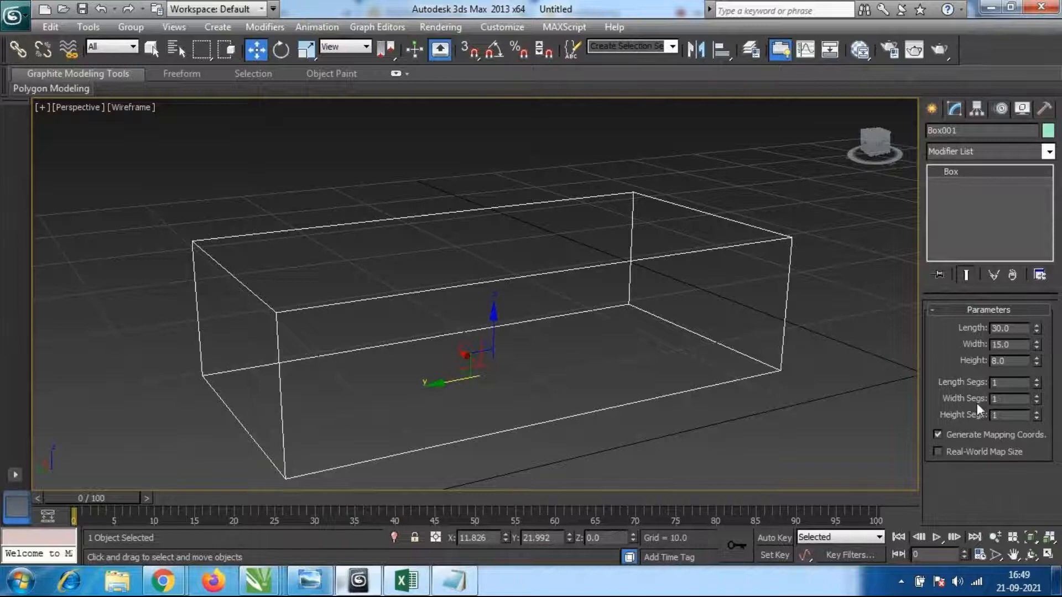
Set the box's length segments to 5 and compare the divisions in Realistic display before returning to Wireframe.
double_click(1002, 383)
type("5")
key("Return")
middle_click_drag(687, 332, 606, 325)
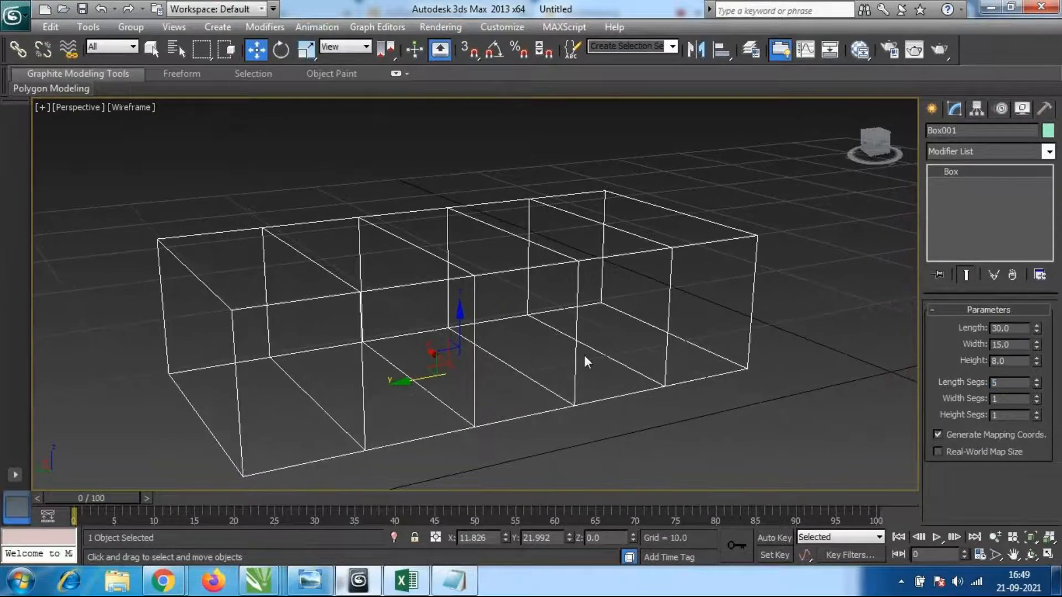
key("F3")
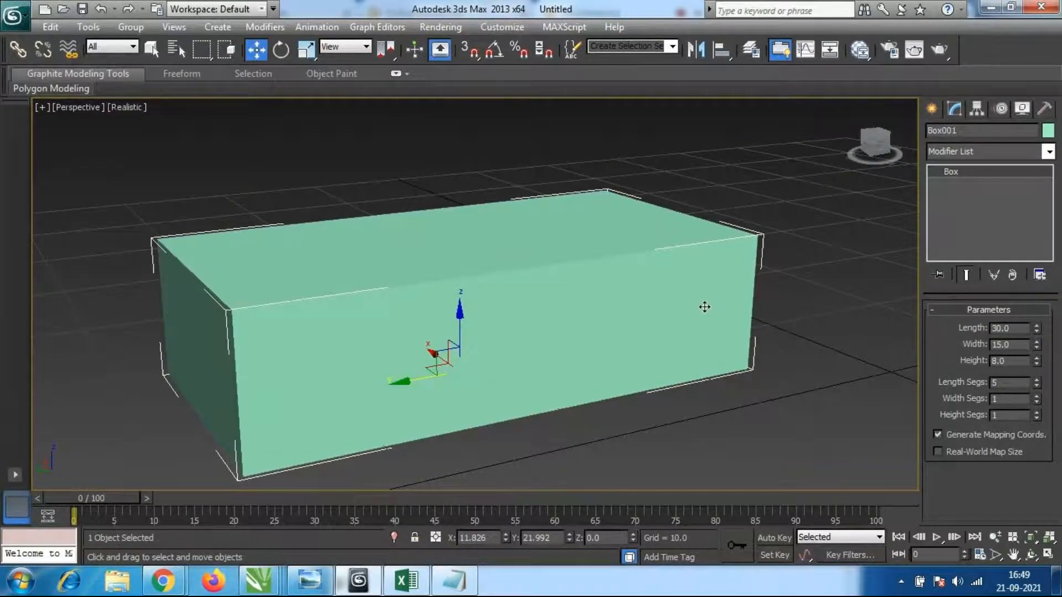
key("F3")
Set the box's width segments to 3 and height segments to 3 and inspect the divisions.
double_click(1012, 399)
type("3")
key("Return")
middle_click_drag(699, 340, 500, 368, "alt")
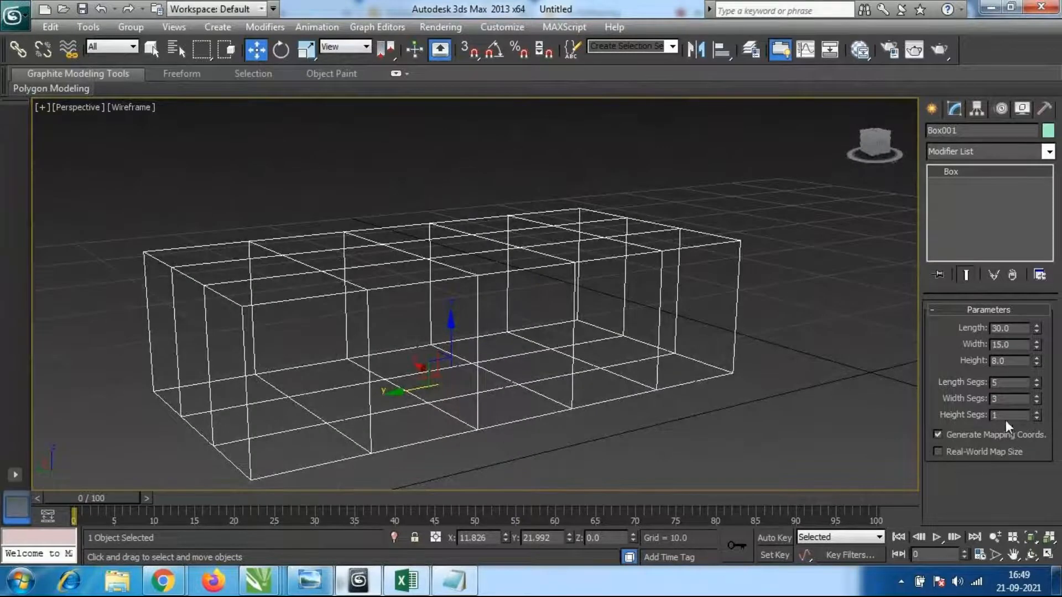
type("3")
key("Return")
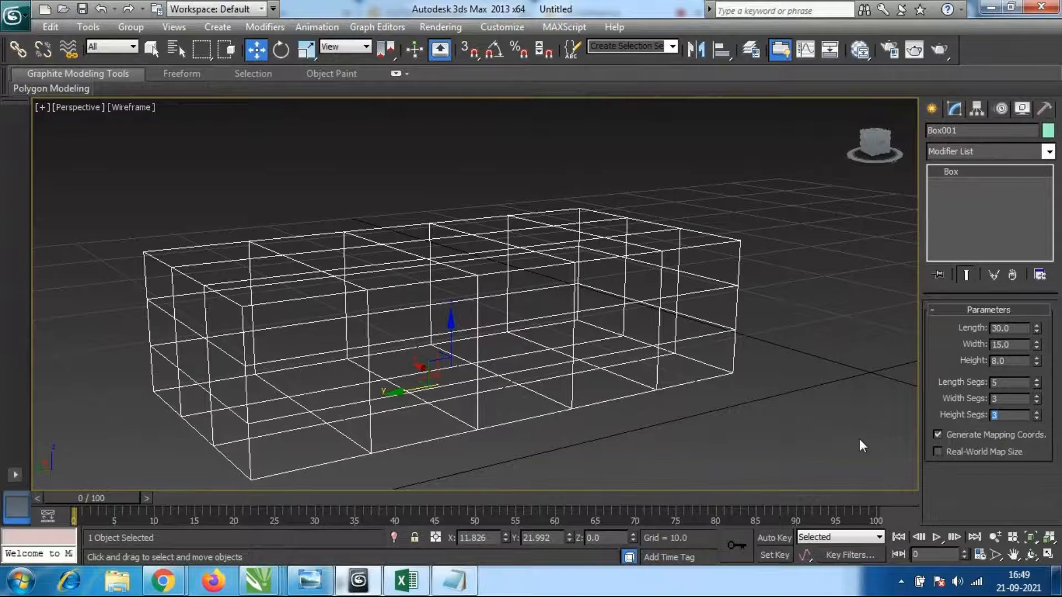
middle_click_drag(626, 330, 486, 341, "alt")
scroll(487, 341, "down", 3)
mouse_move(582, 330)
middle_mouse_down("alt")
mouse_move(644, 363)
mouse_move(590, 339)
middle_mouse_up("alt")
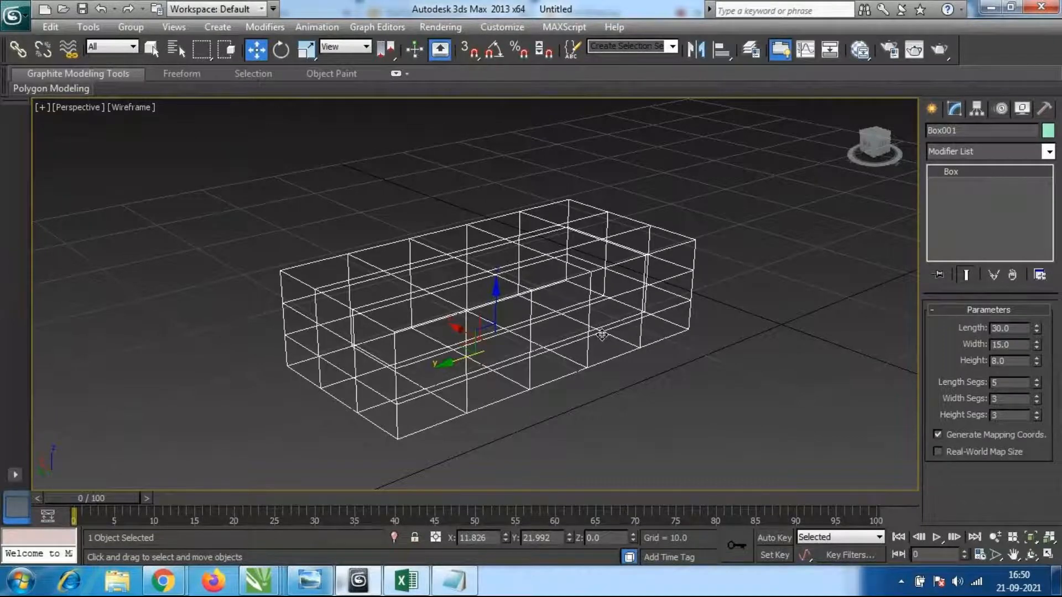
Enter 0 for the box's length segments and 1 for both its width and height segments to remove the divisions.
double_click(995, 383)
type("0")
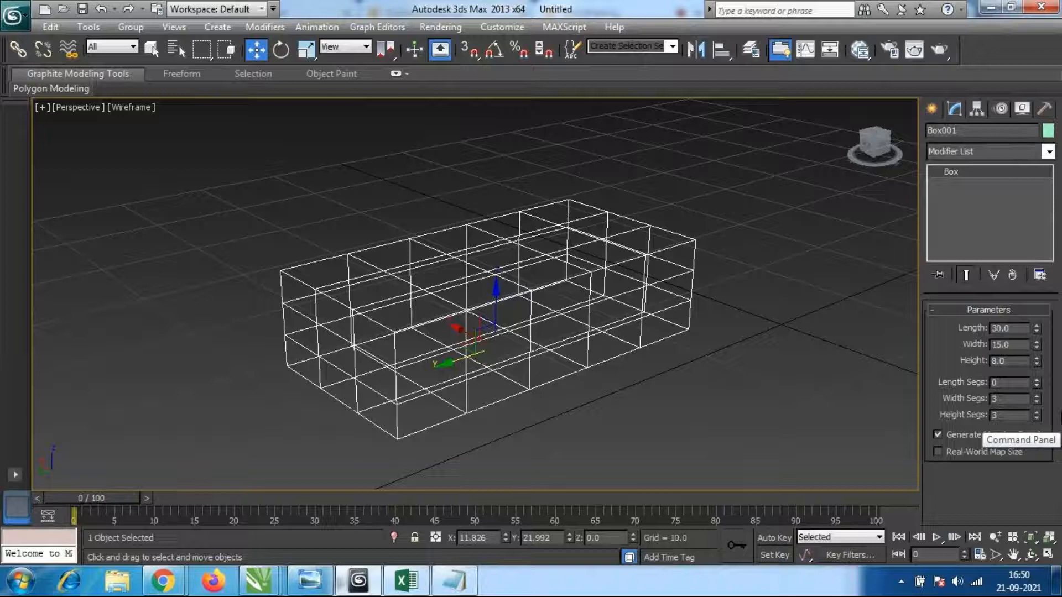
key("Return")
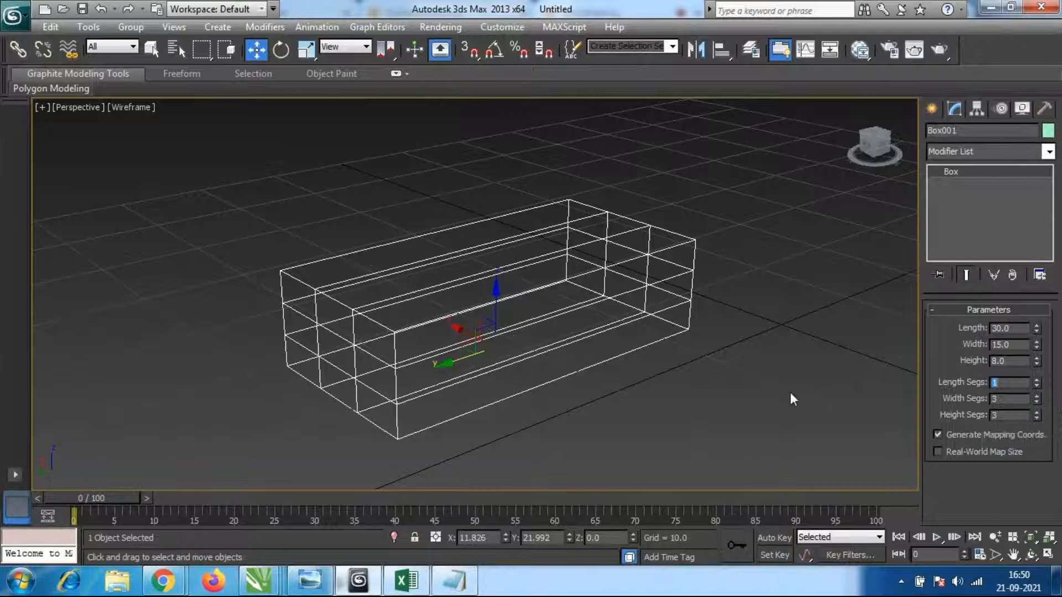
double_click(996, 399)
type("1")
key("Return")
key("Tab")
type("1")
key("Return")
middle_click_drag(533, 322, 529, 339)
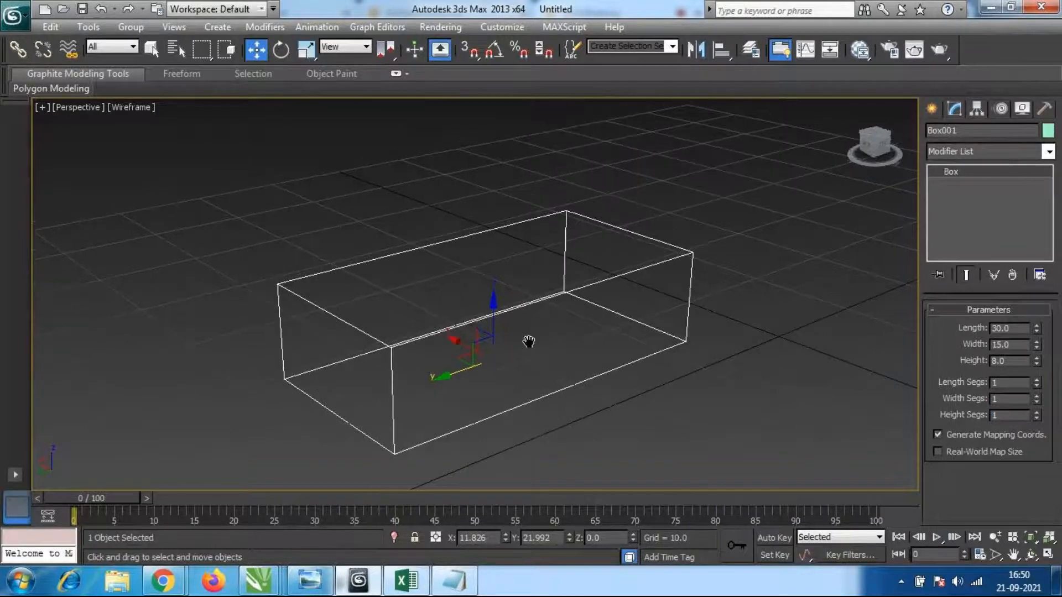
mouse_move(444, 363)
middle_mouse_down("alt")
mouse_move(592, 366)
mouse_move(429, 364)
middle_mouse_up("alt")
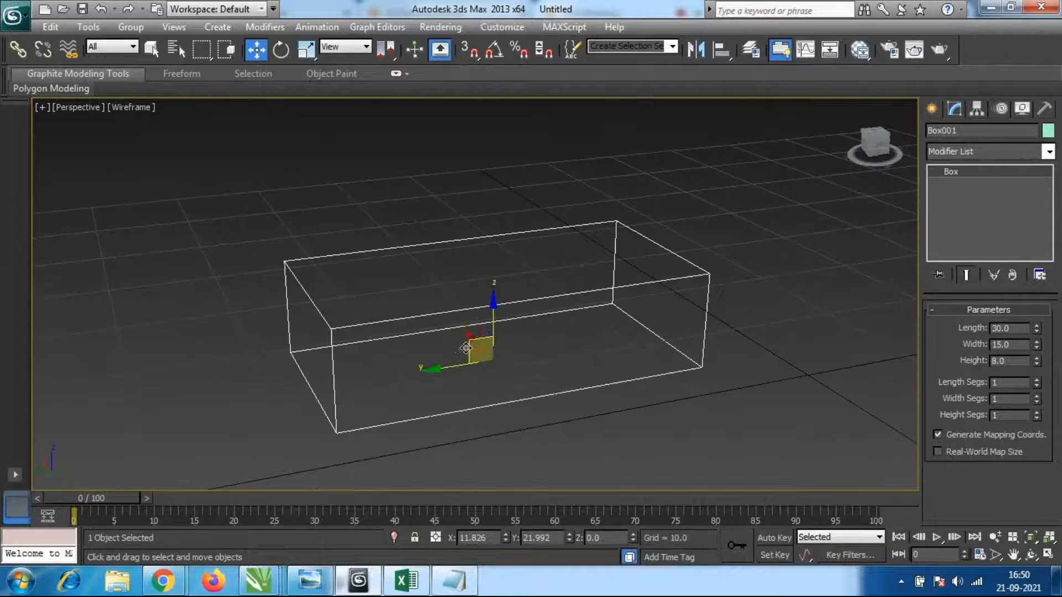
Switch the viewport to Realistic, check Wireframe once more and return to Realistic display for the box.
key("F3")
scroll(467, 329, "up", 2)
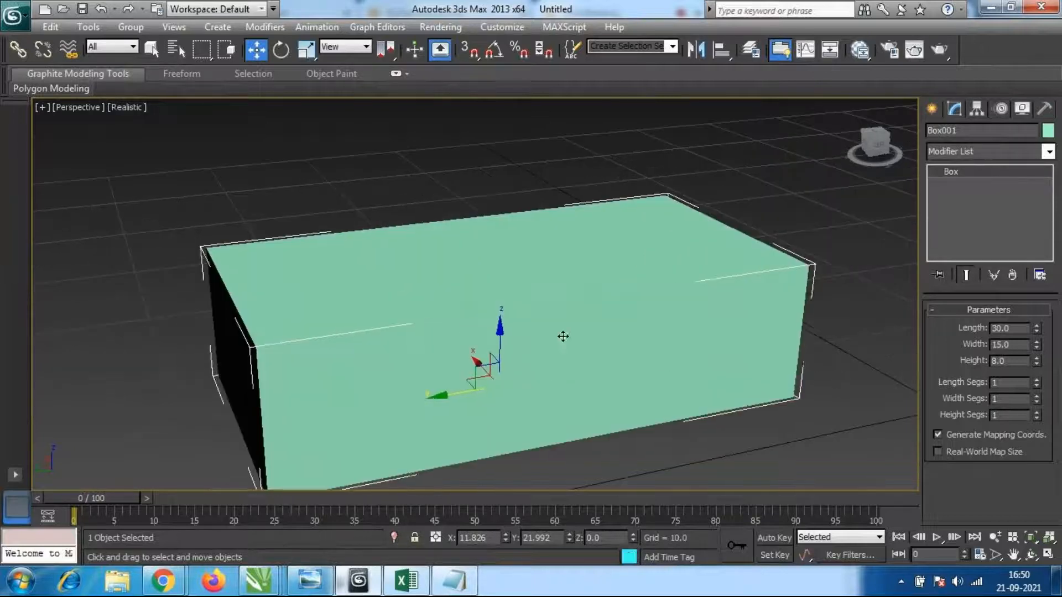
middle_click_drag(562, 337, 551, 353)
middle_click_drag(510, 391, 542, 365, "alt")
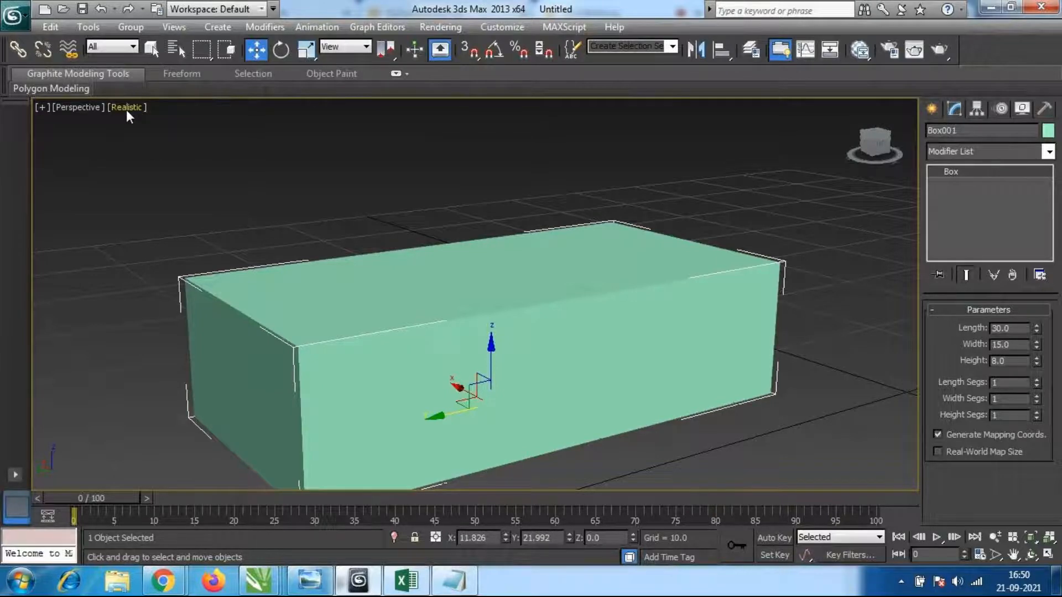
key("F3")
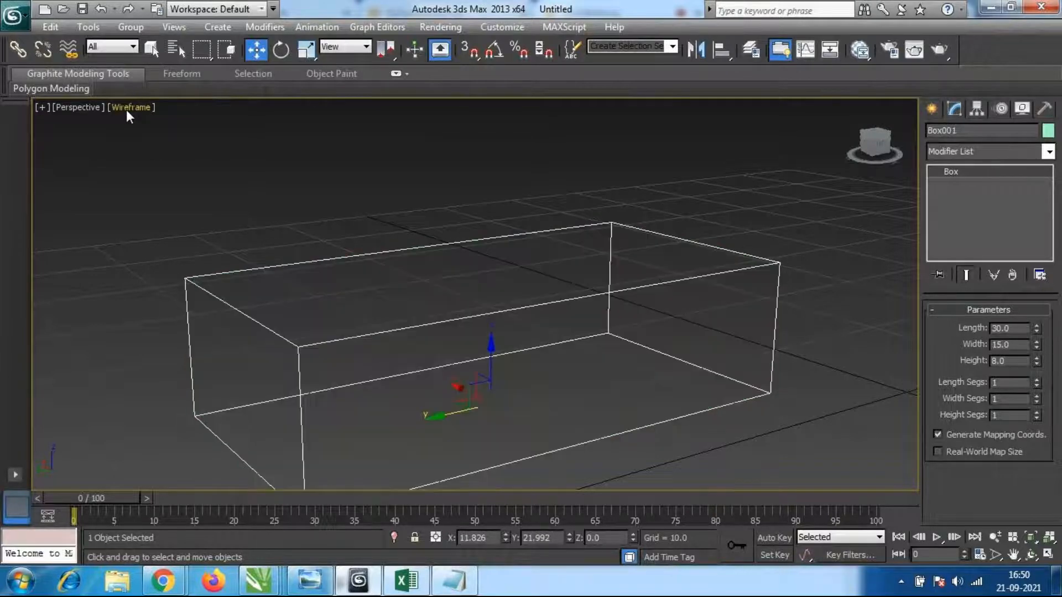
key("F3")
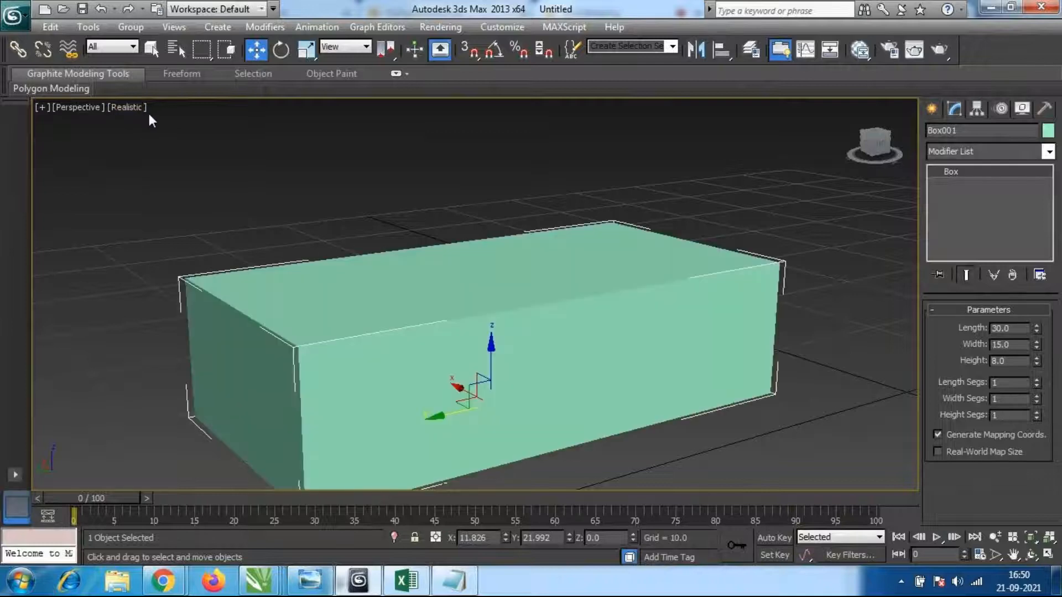
middle_click_drag(603, 340, 592, 282, "alt")
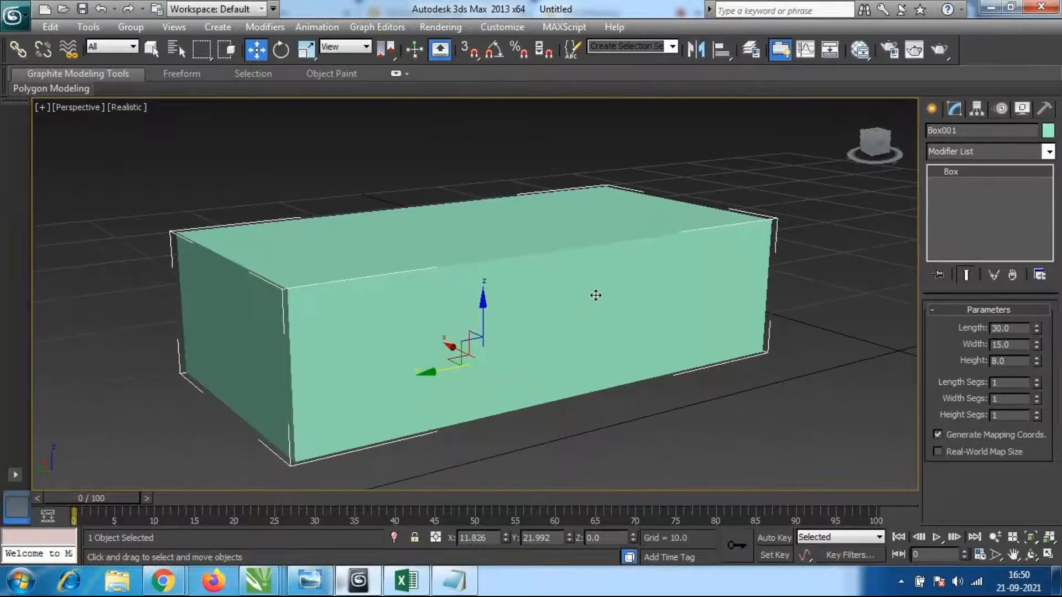
scroll(614, 315, "down", 4)
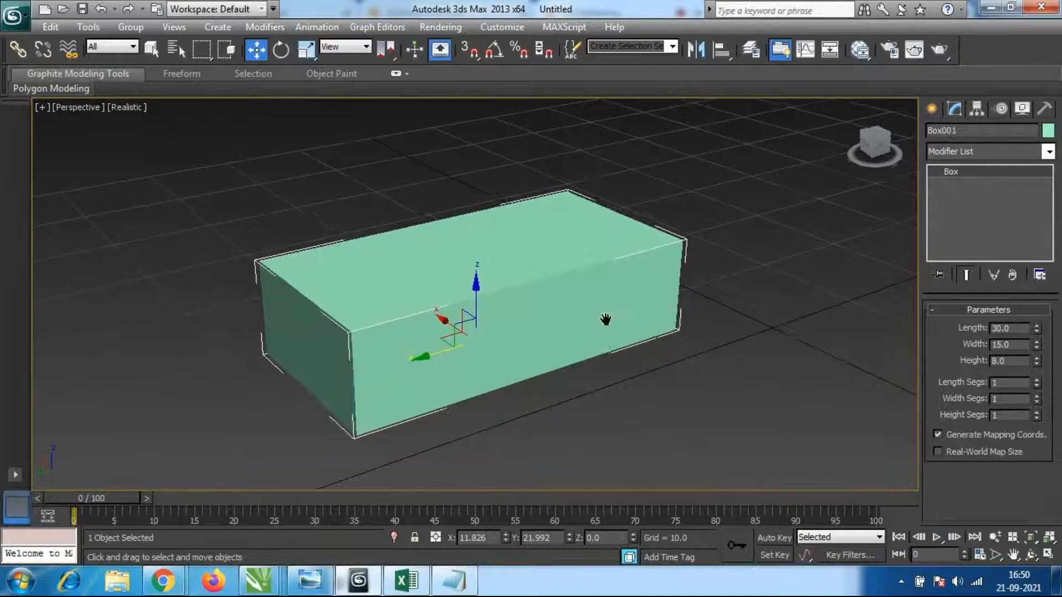
scroll(600, 315, "up", 2)
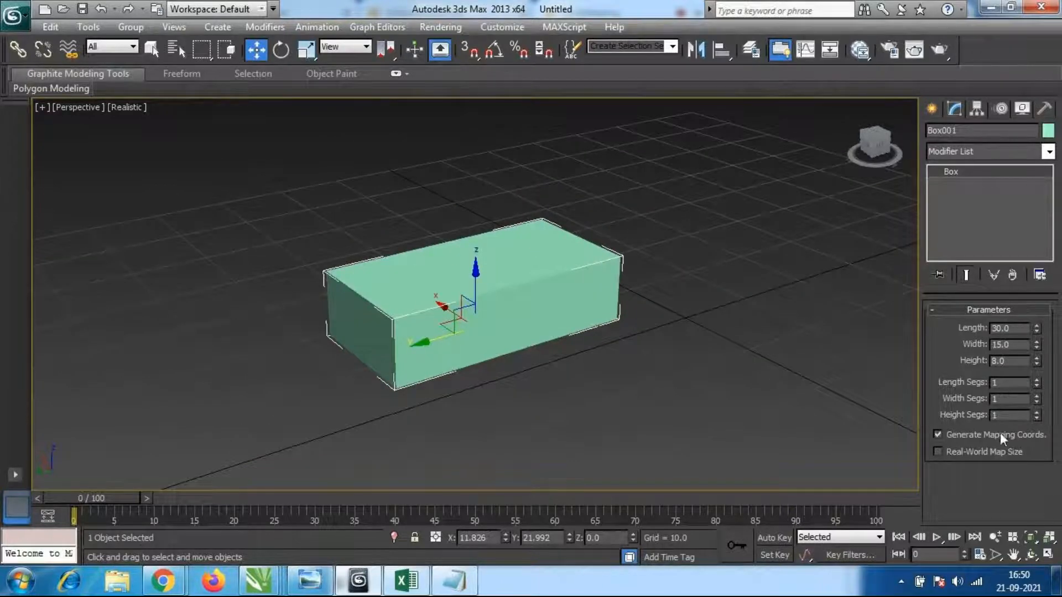
Show the creation options for Standard Primitives.
left_click(932, 111)
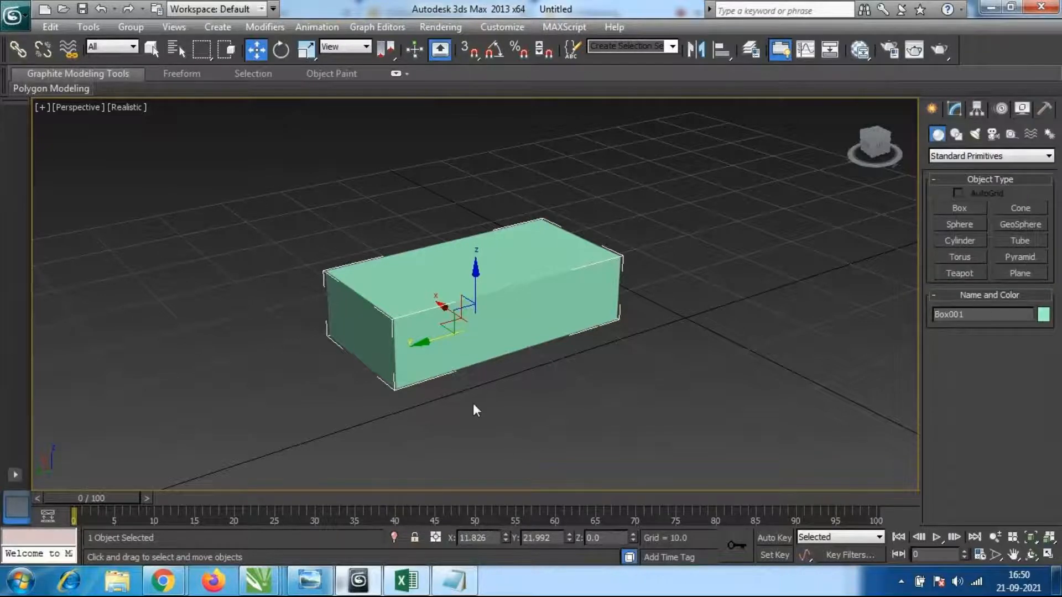
middle_click_drag(473, 403, 477, 402)
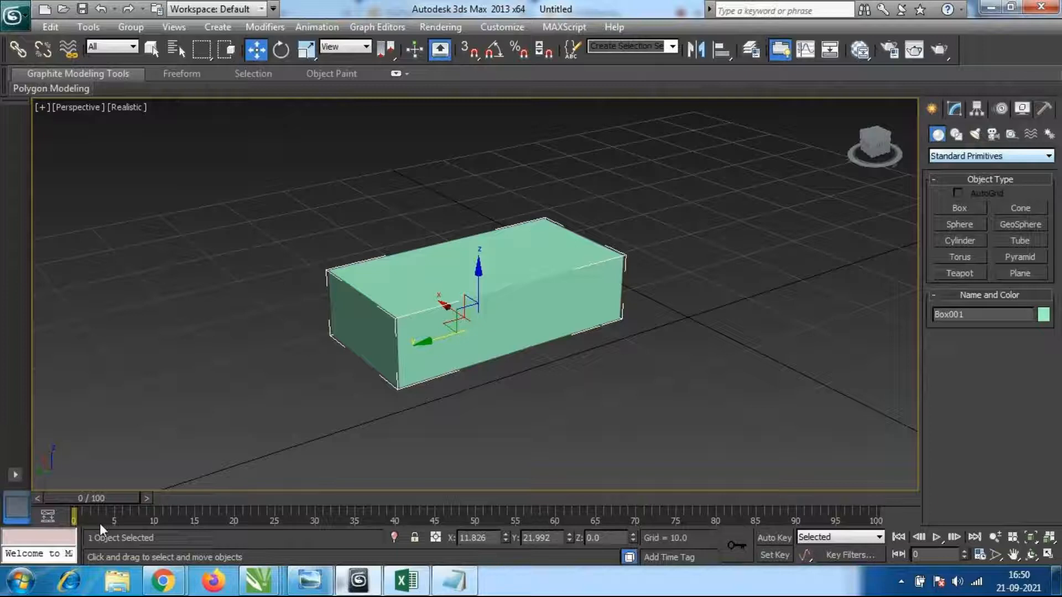
Switch to the GoToMeeting page in Chrome to view the meeting and return to 3ds Max.
mouse_move(165, 592)
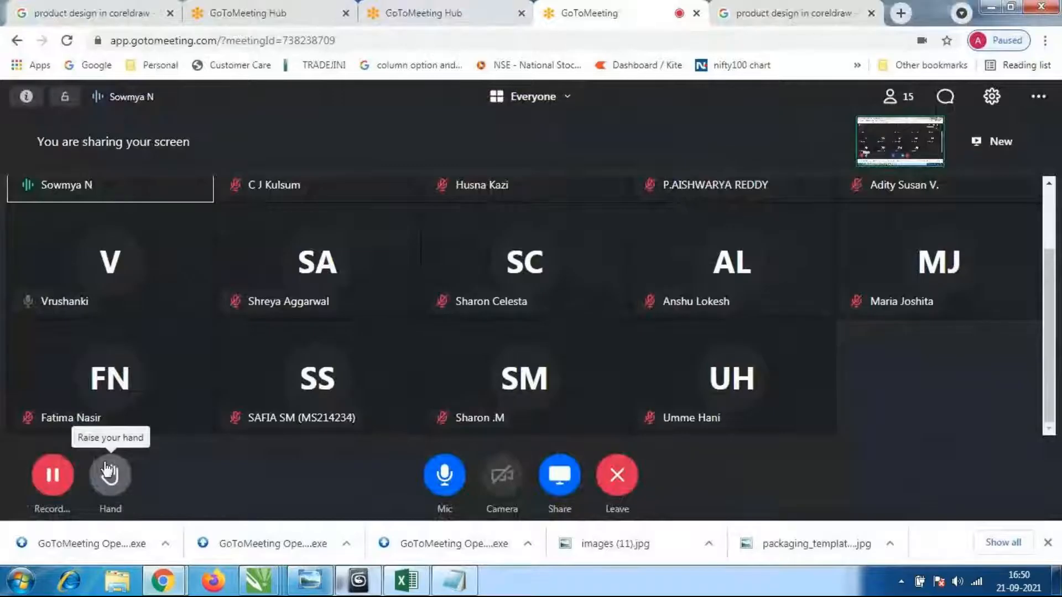
left_click(103, 467)
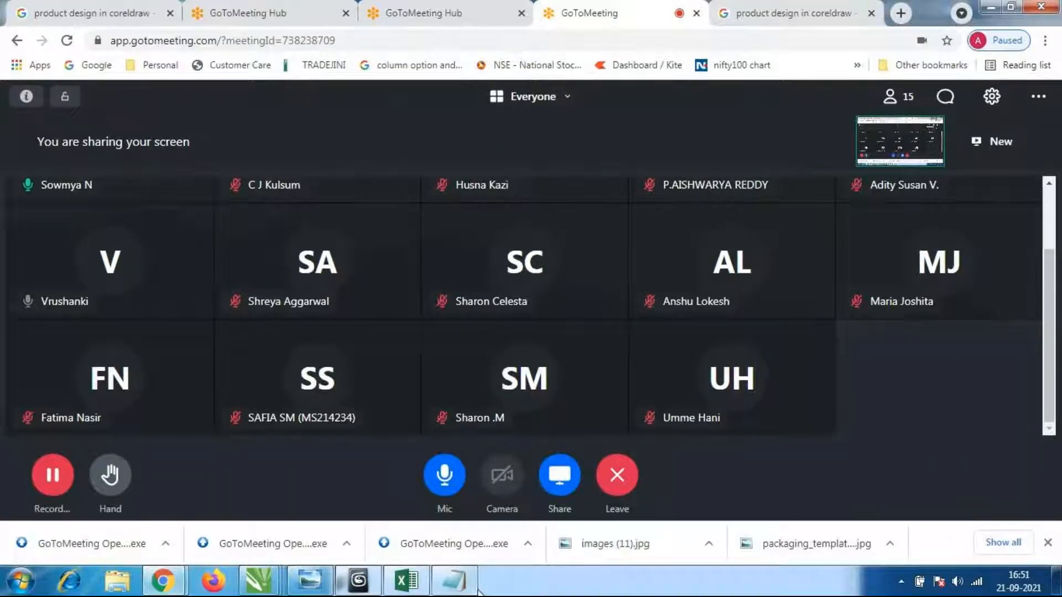
left_click(359, 581)
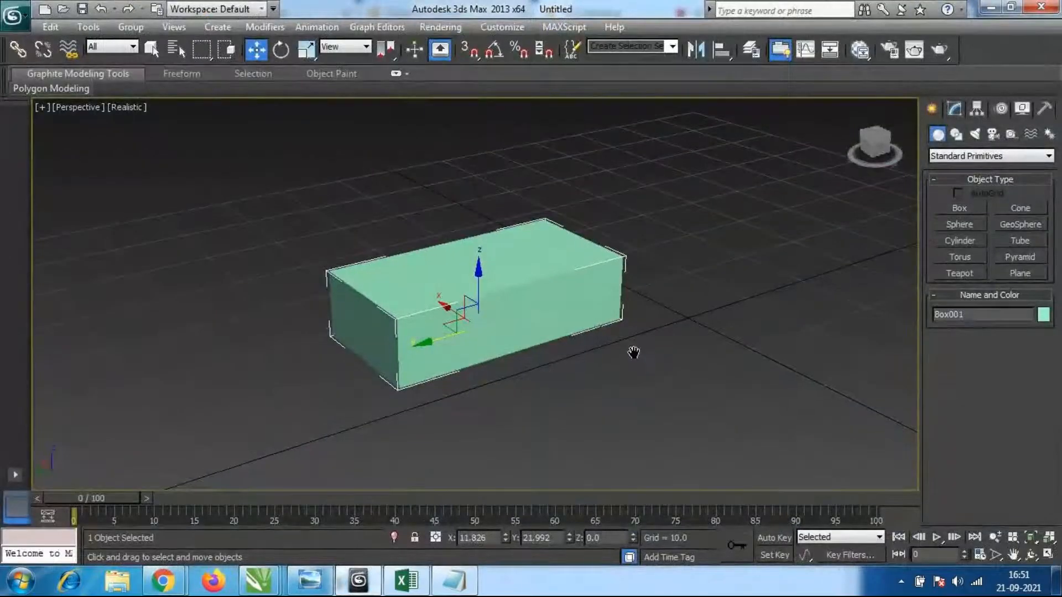
Show the box's modify parameters and delete the box from the scene.
scroll(576, 331, "up", 3)
scroll(530, 348, "down", 3)
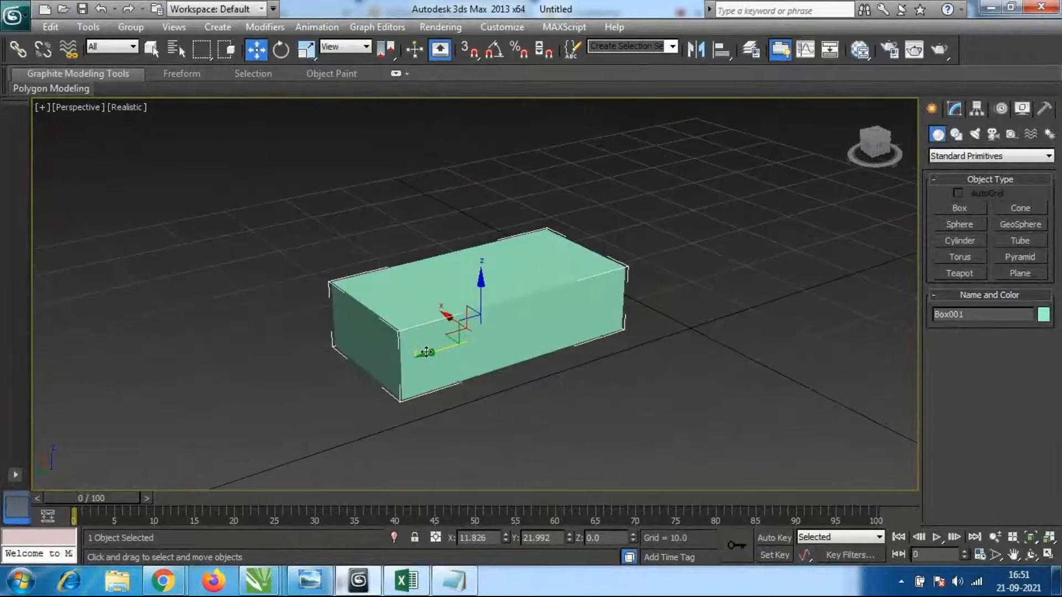
left_click(957, 110)
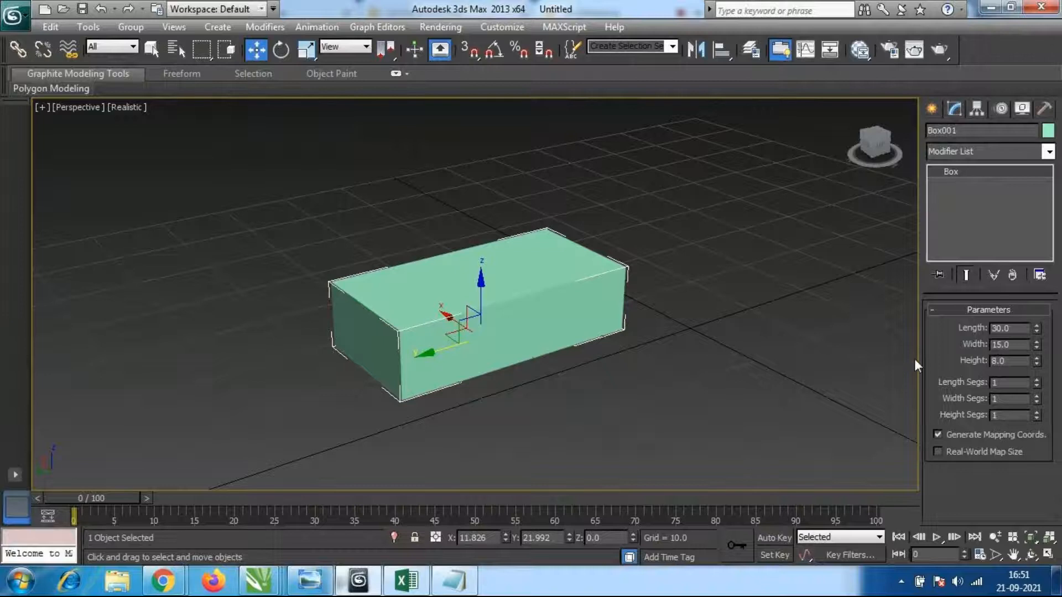
key("Delete")
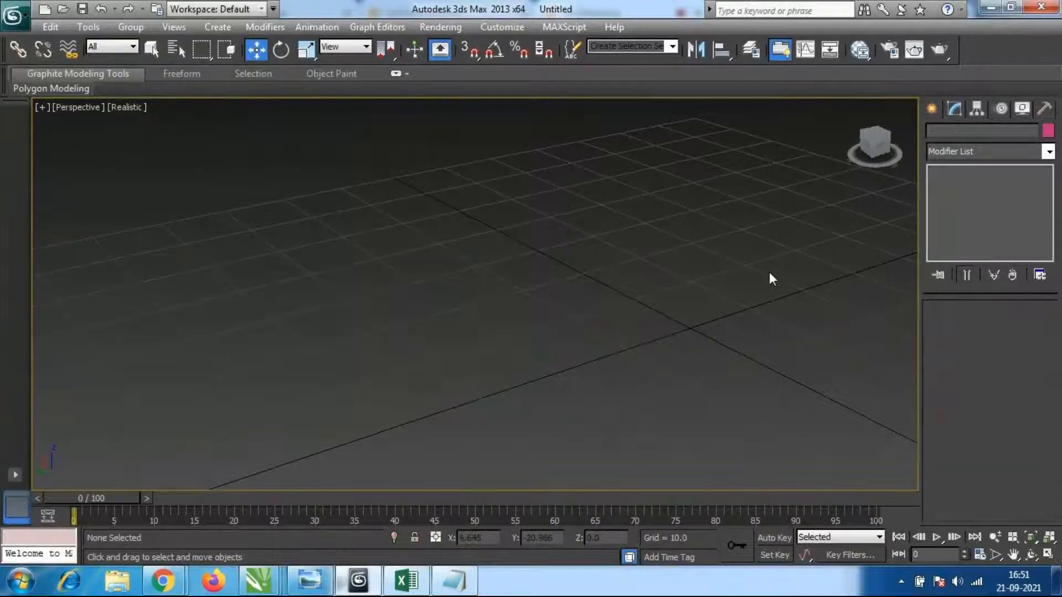
Create a sphere with a radius of about 26.8 in the perspective view.
left_click(931, 109)
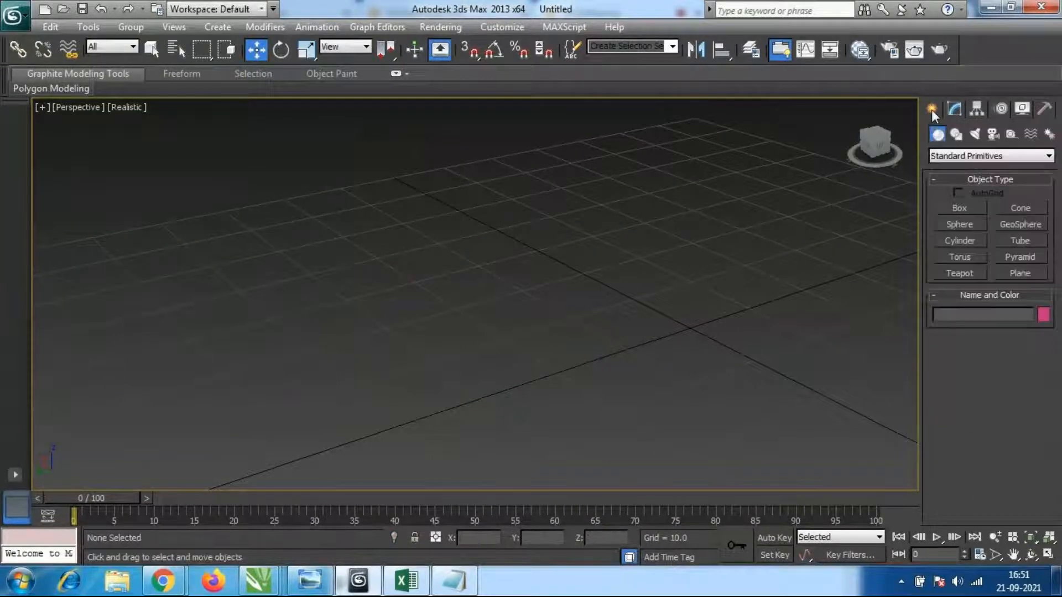
left_click(960, 224)
middle_click_drag(465, 315, 453, 272)
left_click_drag(439, 265, 524, 320)
scroll(540, 317, "down", 2)
middle_click_drag(540, 318, 538, 314)
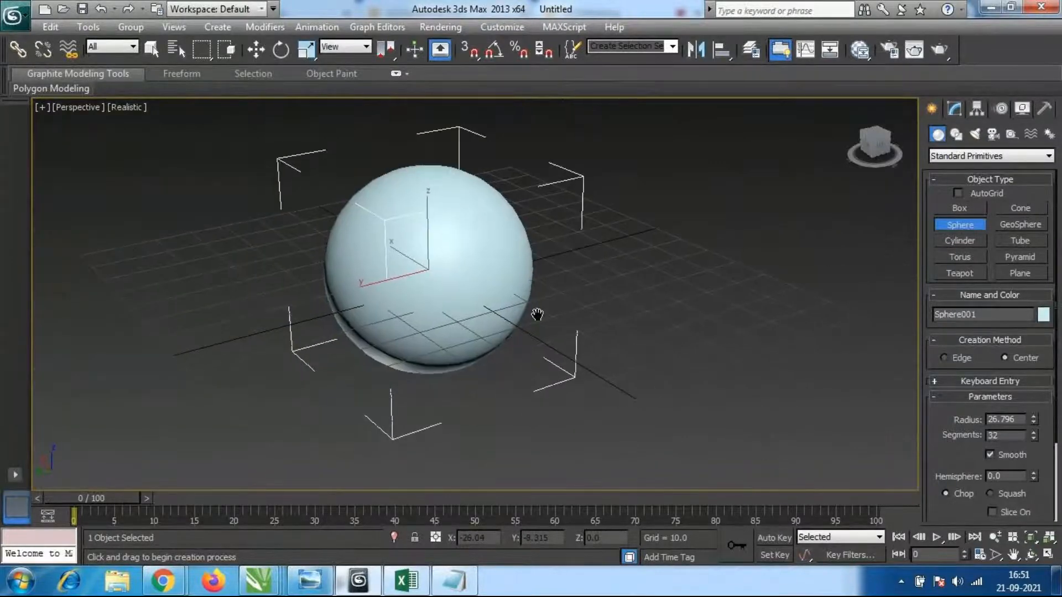
scroll(537, 314, "up", 2)
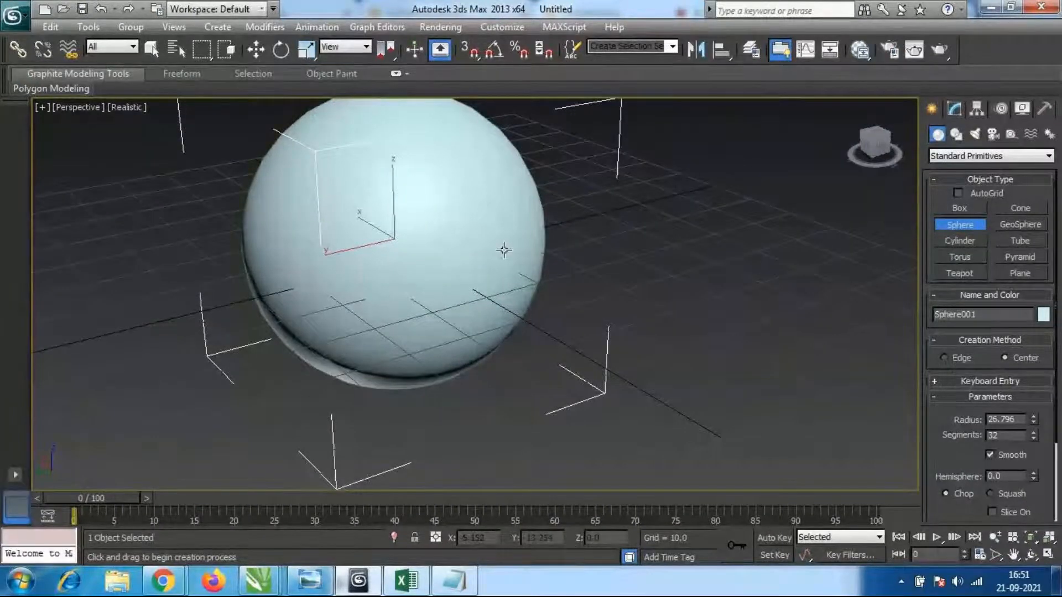
scroll(510, 225, "down", 2)
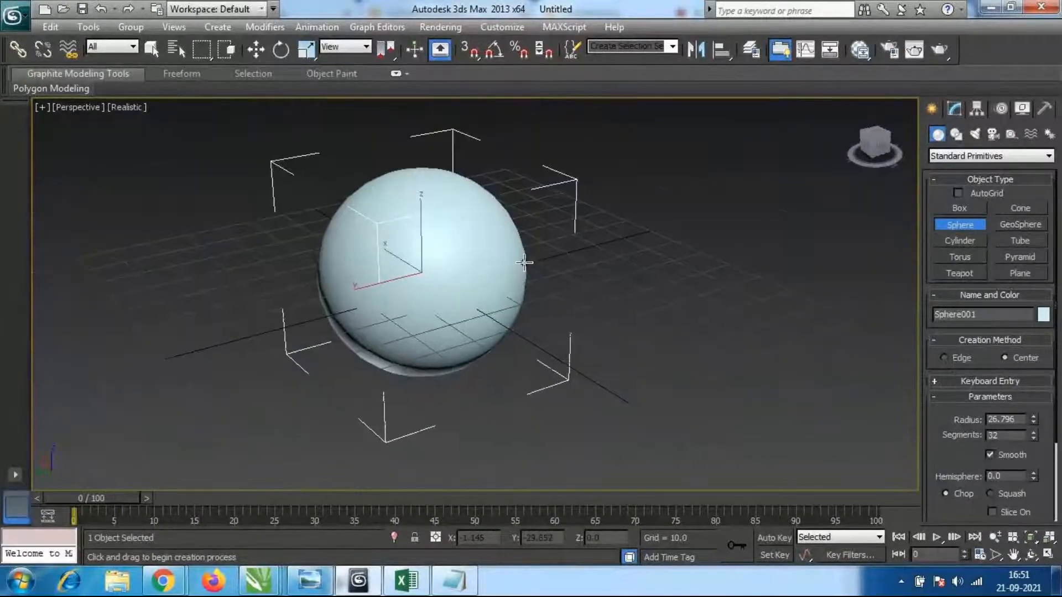
Show the sphere's modify parameters and increase its radius to about 29.85.
left_click(958, 109)
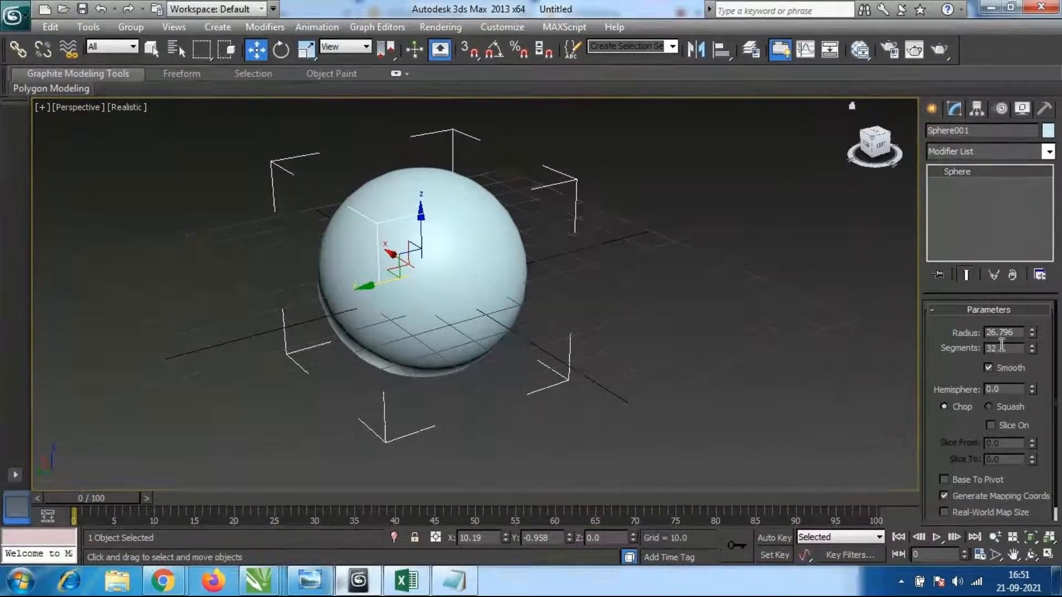
left_click(1033, 330)
left_click(1034, 330)
mouse_move(1034, 331)
left_mouse_down()
mouse_move(1029, 249)
mouse_move(1025, 346)
mouse_move(1021, 320)
left_mouse_up()
middle_click_drag(624, 336, 626, 356)
scroll(641, 357, "up", 3)
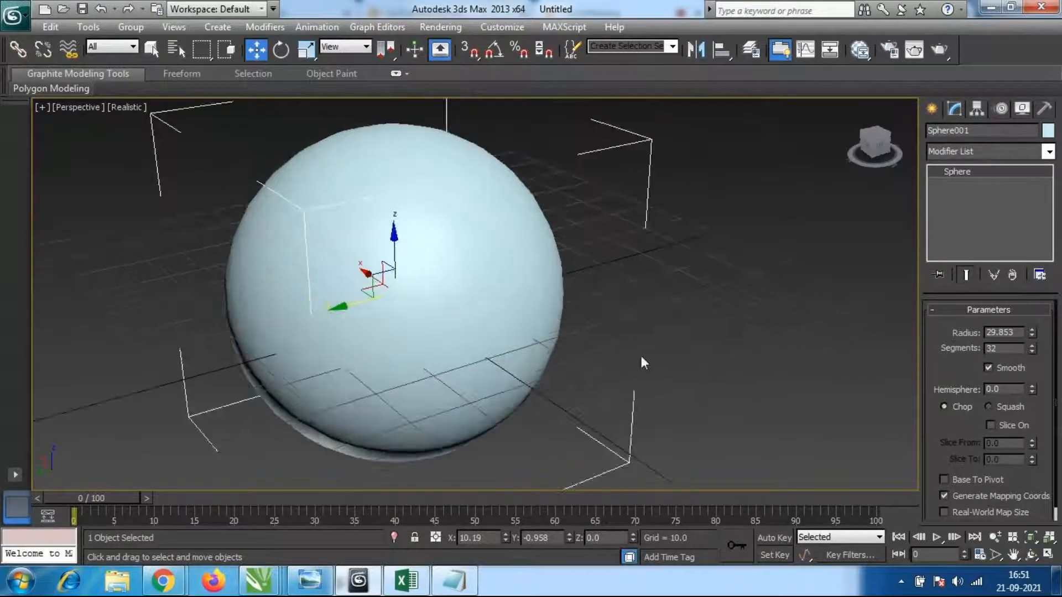
scroll(642, 356, "down", 3)
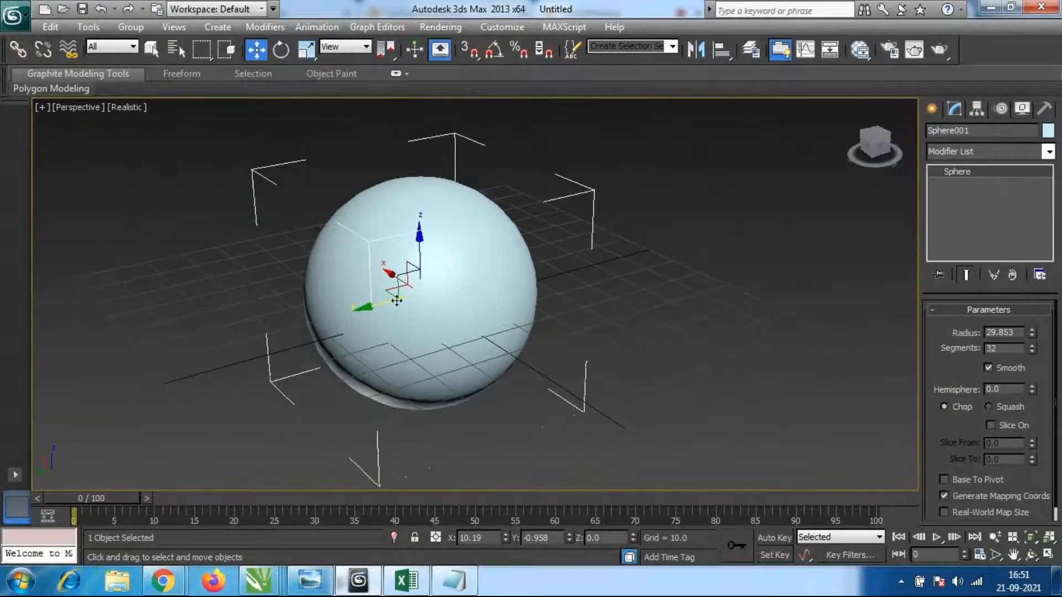
Cycle through the Rotate, Scale and Move tools on the sphere, ending with Move.
key("e")
key("r")
key("w")
key("r")
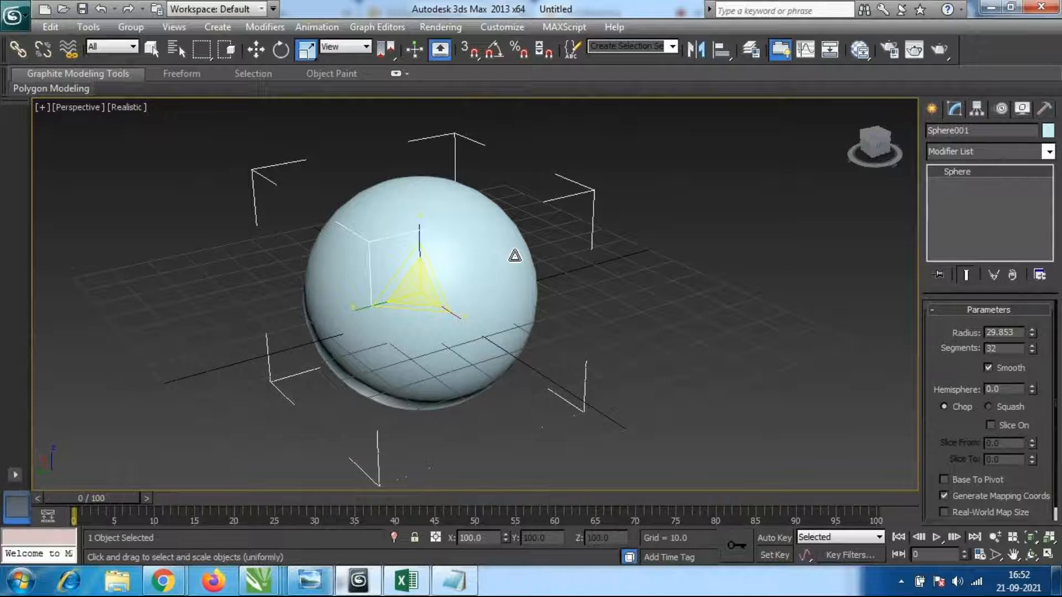
key("w")
key("r")
key("w")
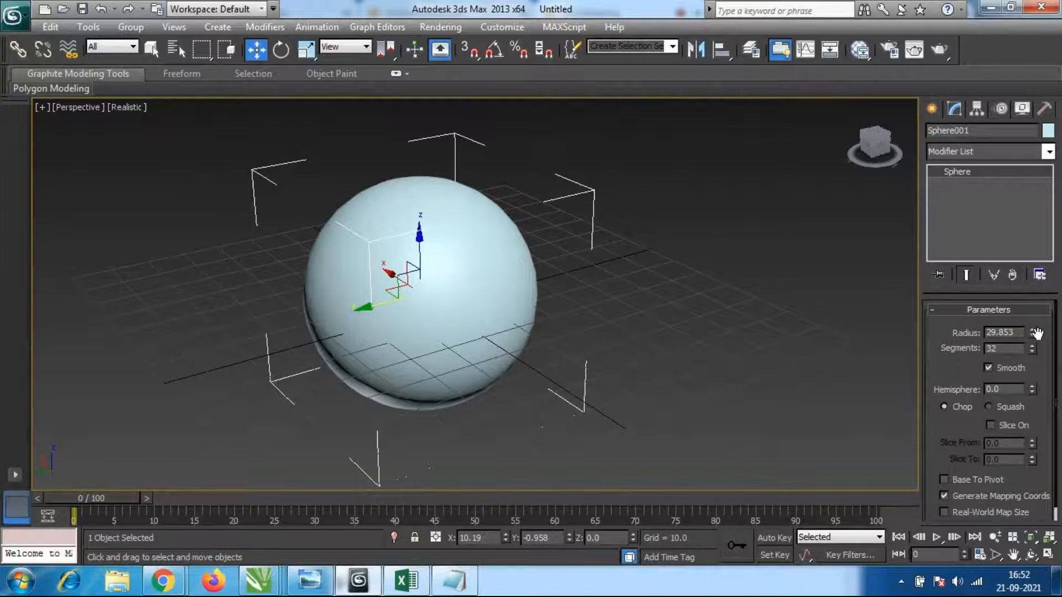
Increase the sphere's radius to about 34.63 and show it in Wireframe display from several angles.
mouse_move(1036, 332)
left_mouse_down()
mouse_move(1033, 313)
mouse_move(1030, 323)
left_mouse_up()
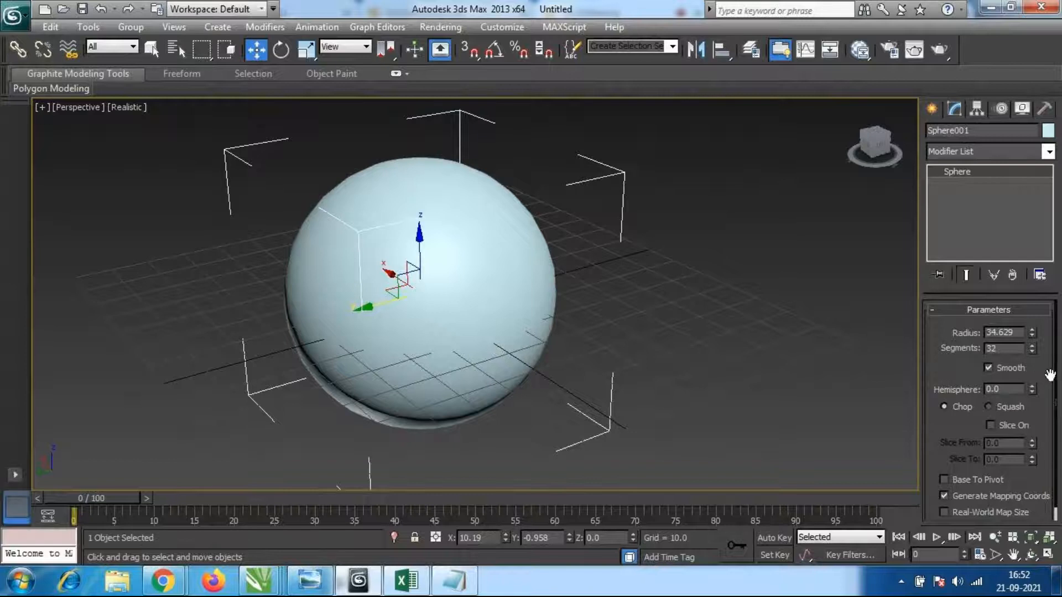
key("F3")
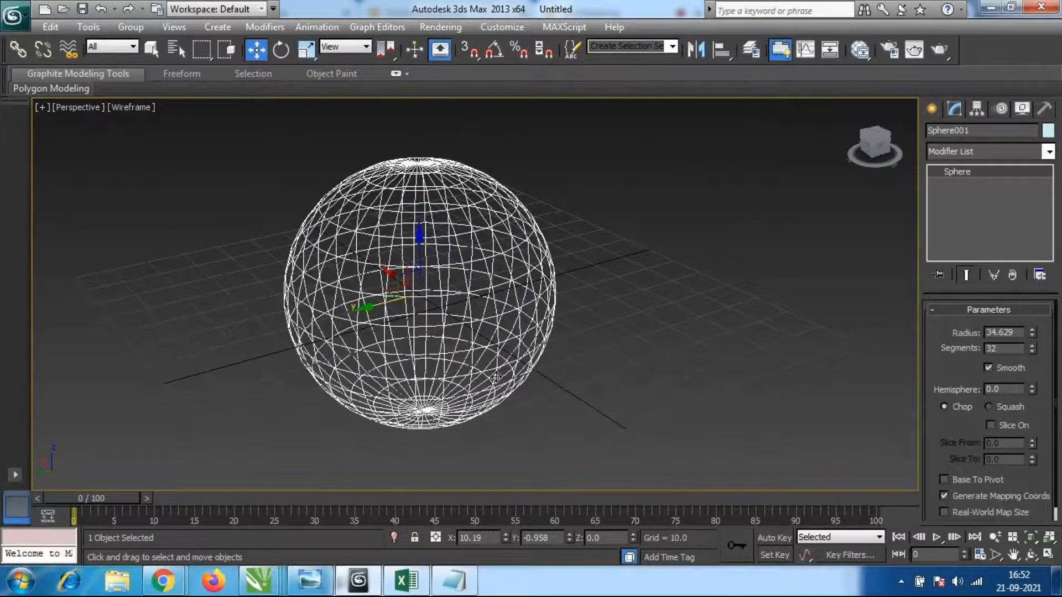
middle_click_drag(448, 352, 486, 343, "alt")
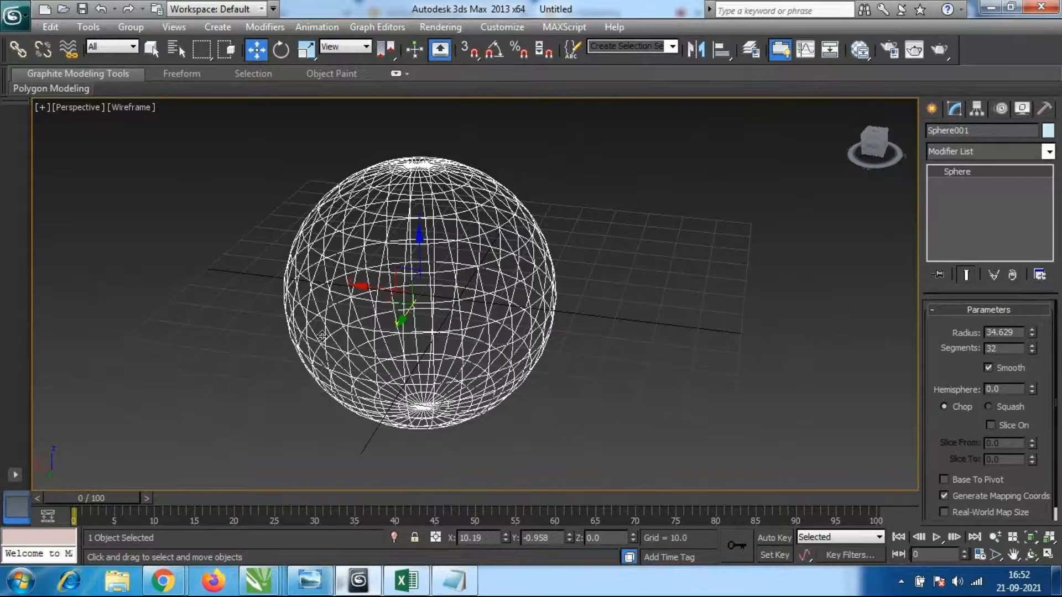
middle_click_drag(322, 336, 436, 334, "alt")
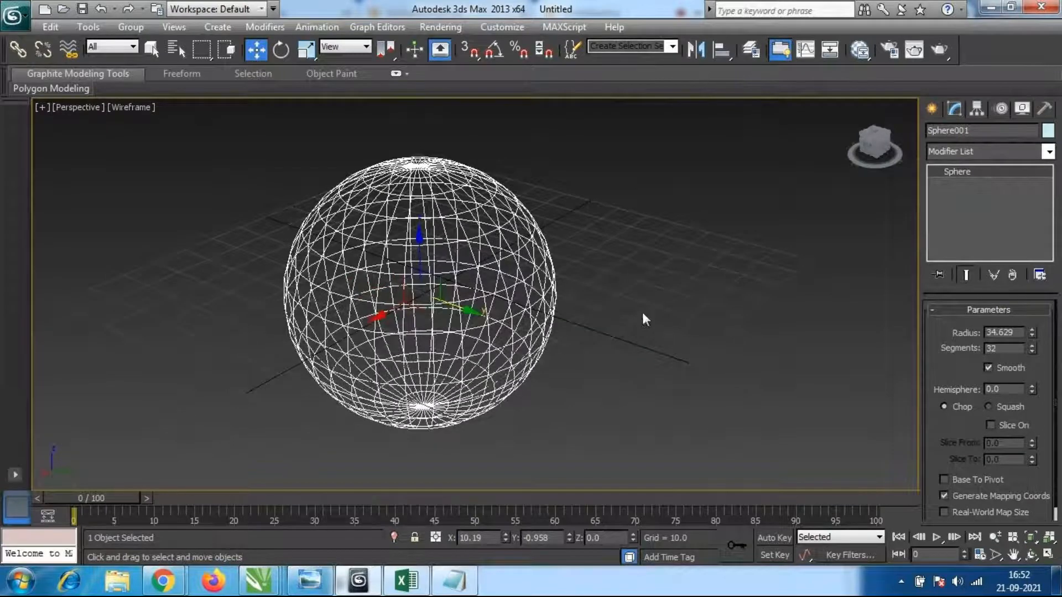
middle_click_drag(635, 317, 453, 323, "alt")
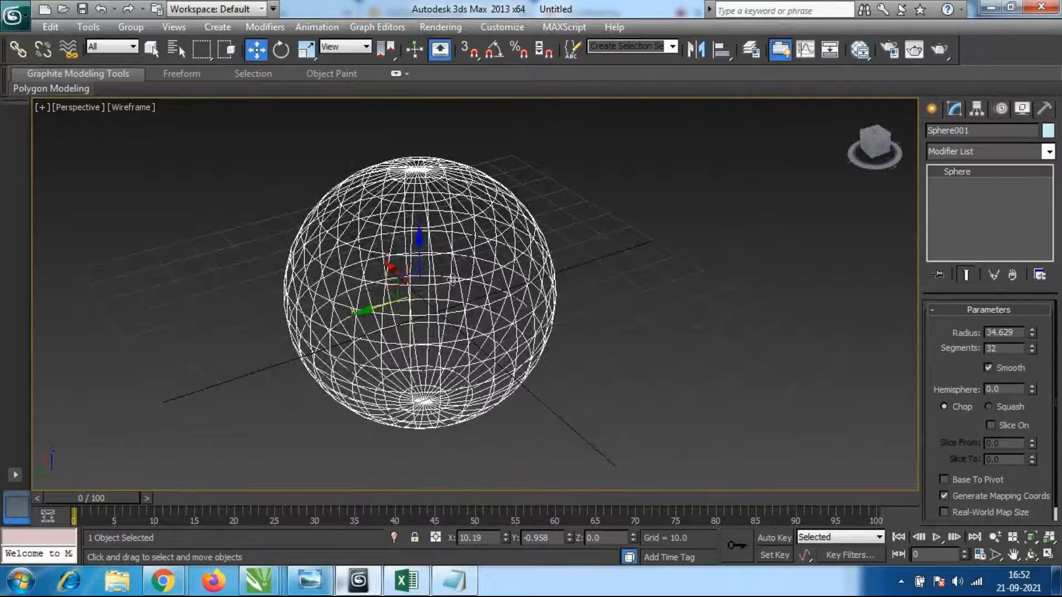
Set the sphere's segments to 15 and deselect the sphere to examine its coarser mesh.
scroll(479, 254, "up", 3)
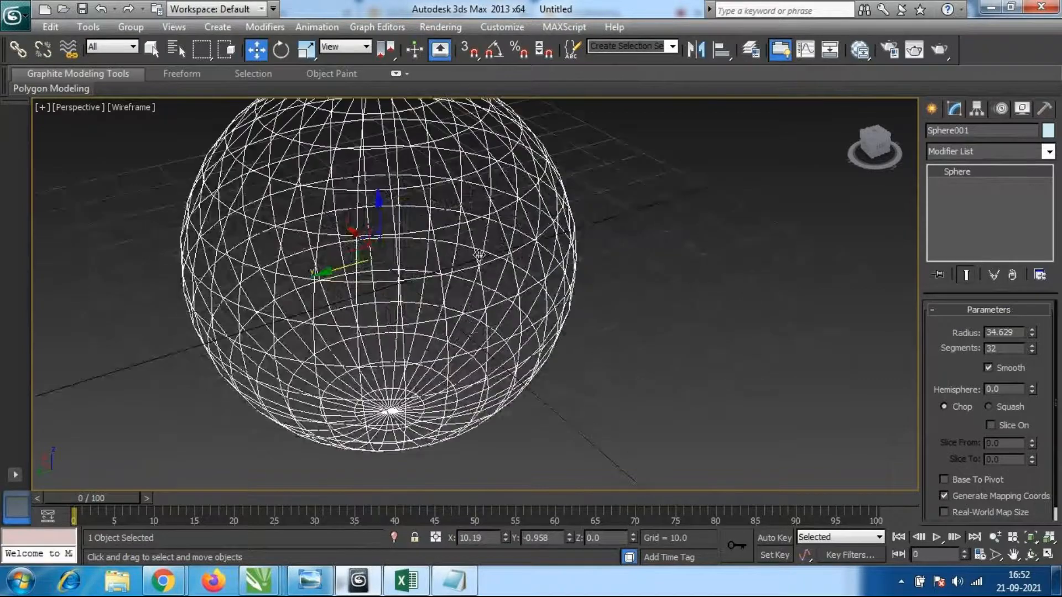
middle_click_drag(479, 254, 519, 271)
double_click(1003, 348)
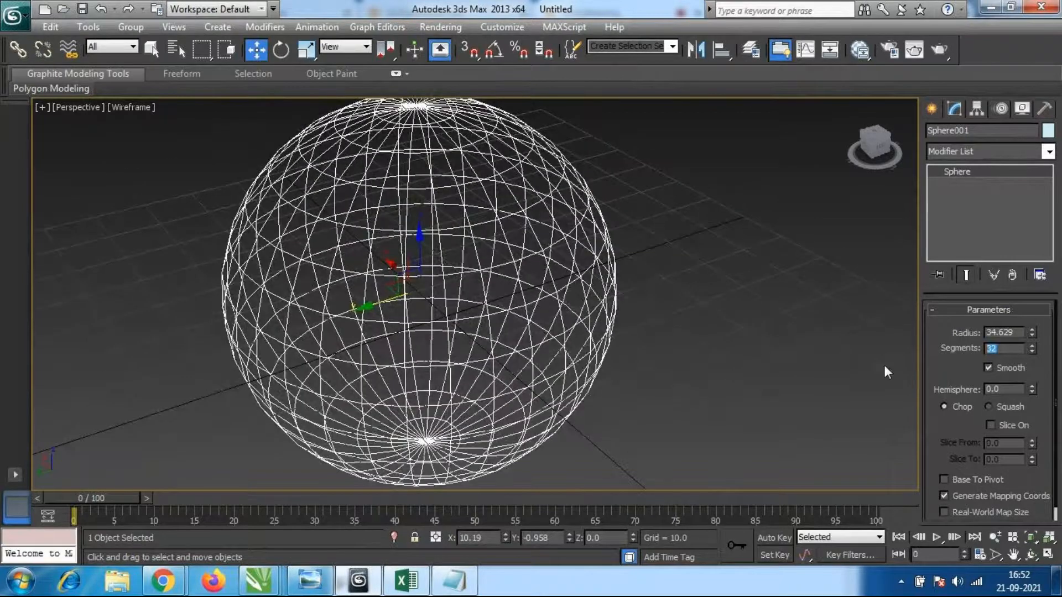
type("15")
key("Return")
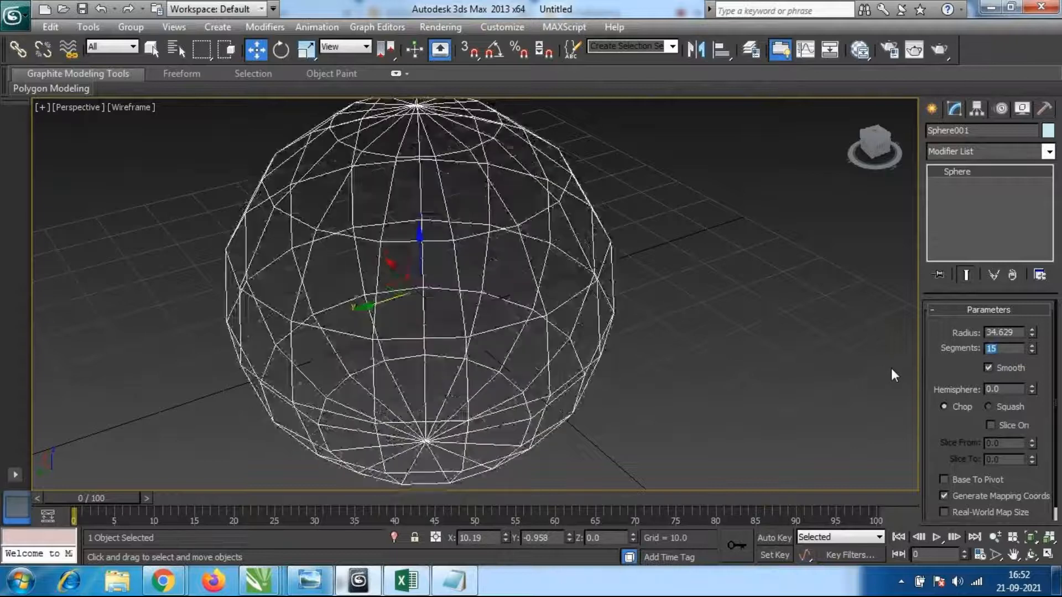
middle_click_drag(463, 357, 518, 354, "alt")
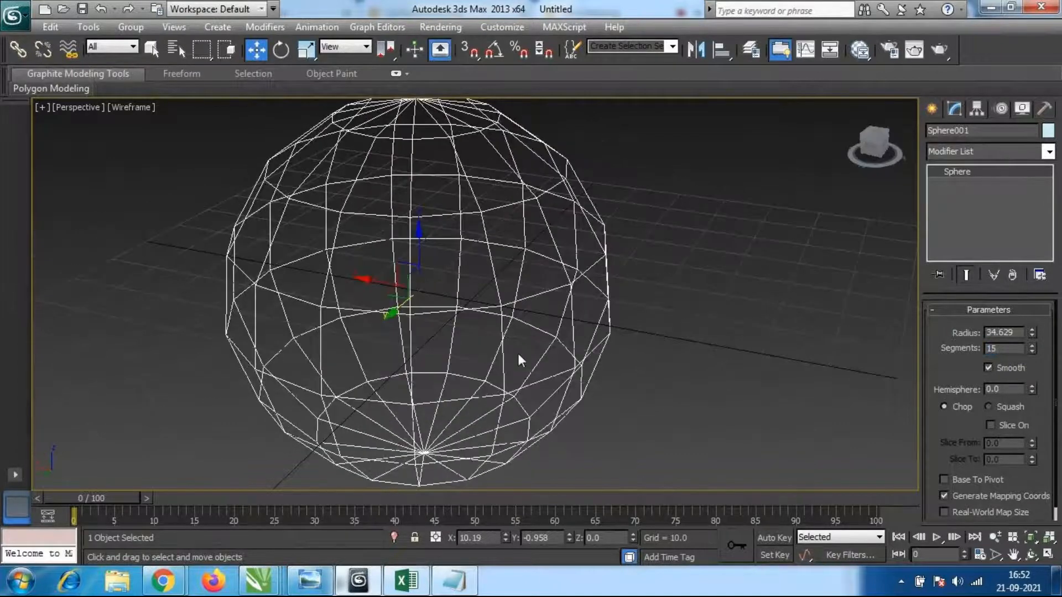
left_click(673, 387)
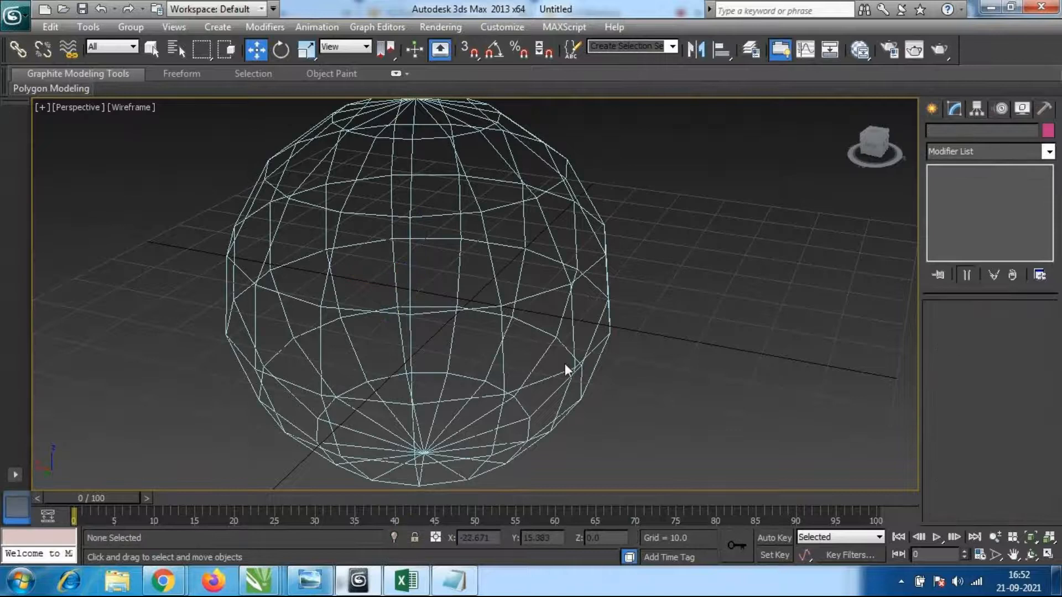
Reselect the sphere, switch to Realistic display and set its segments to 10.
left_click(551, 339)
key("F3")
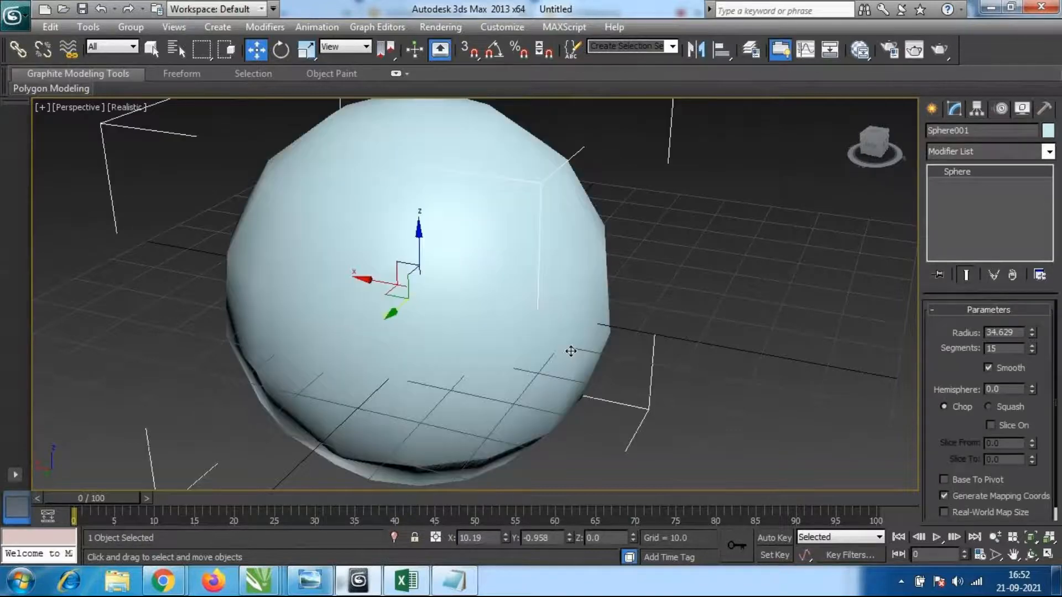
middle_click_drag(404, 361, 419, 342, "alt")
left_click_drag(1009, 348, 883, 359)
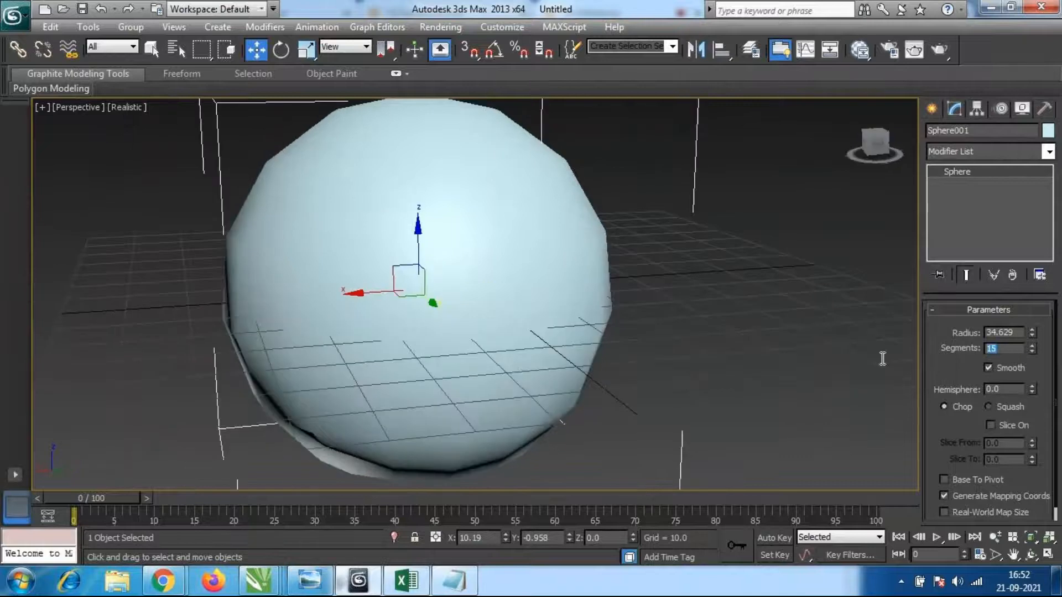
type("10")
key("Return")
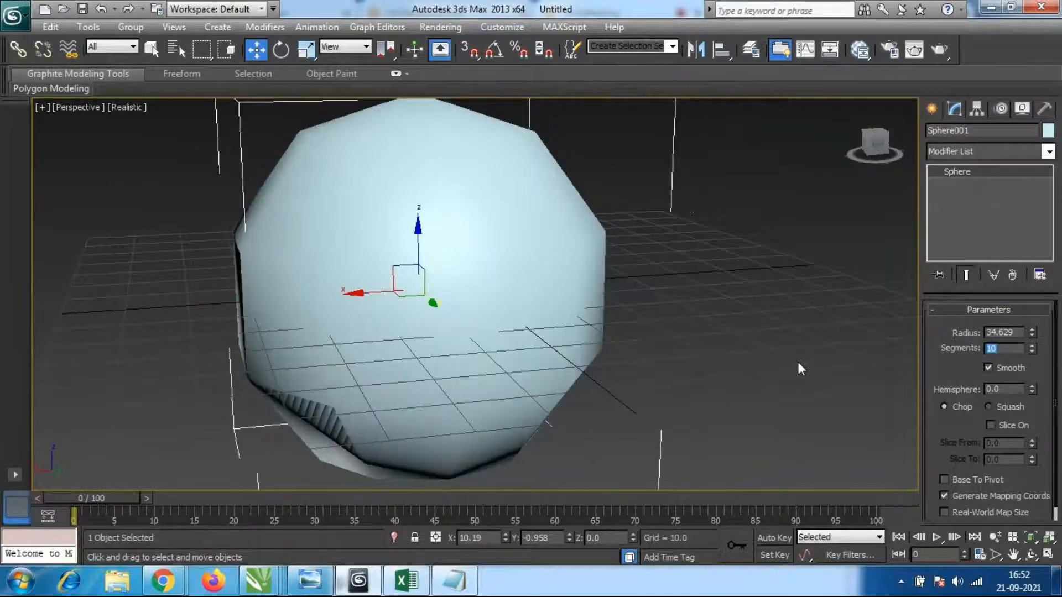
mouse_move(645, 313)
middle_mouse_down("alt")
mouse_move(600, 360)
mouse_move(573, 361)
mouse_move(516, 320)
mouse_move(526, 324)
middle_mouse_up("alt")
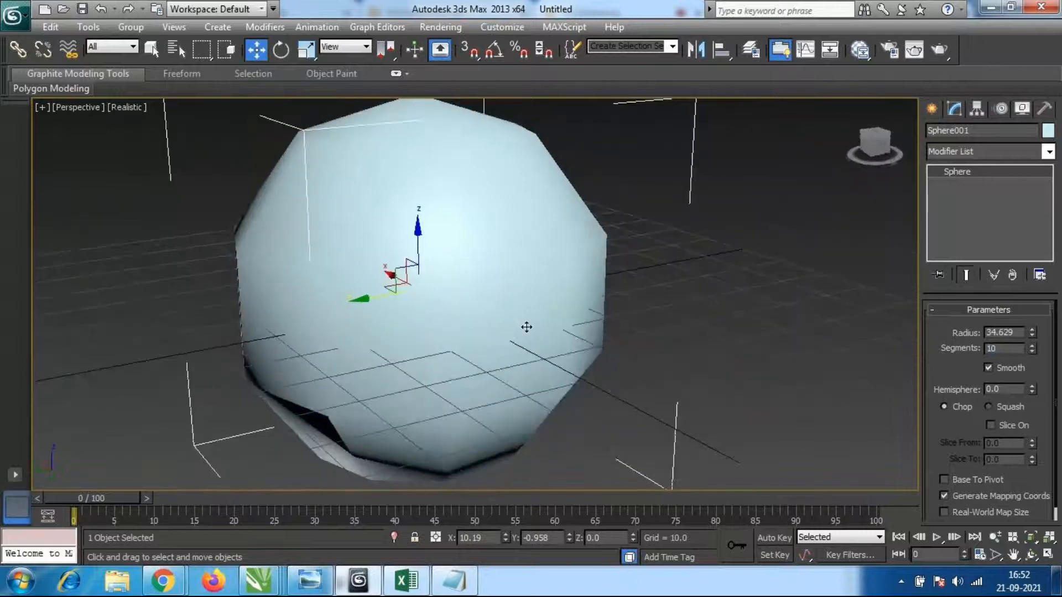
Switch the viewport to Wireframe and set the sphere's segments to 35.
key("F3")
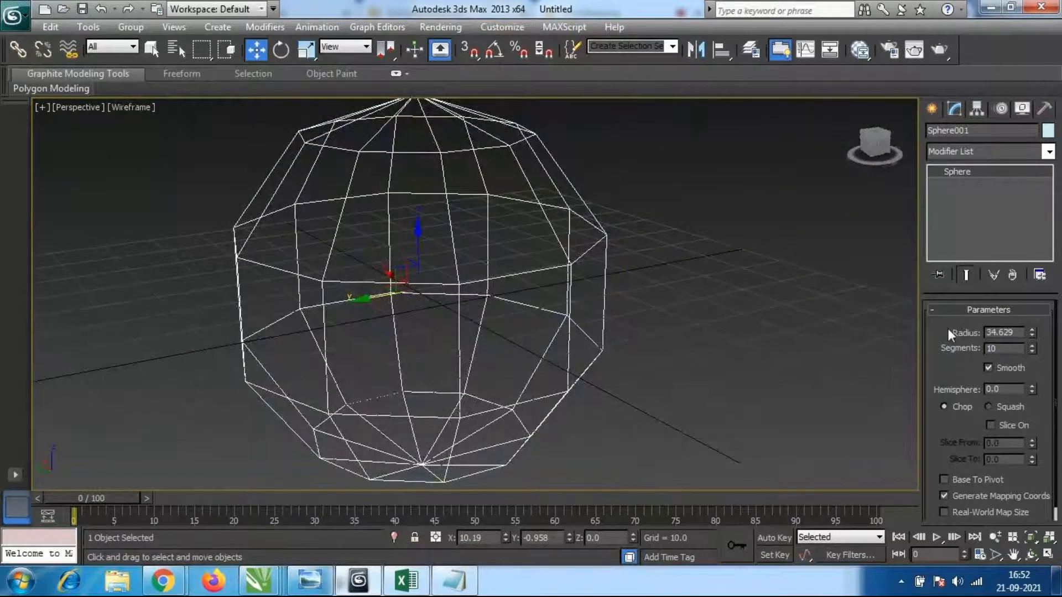
left_click(1006, 349)
left_click_drag(1006, 349, 766, 370)
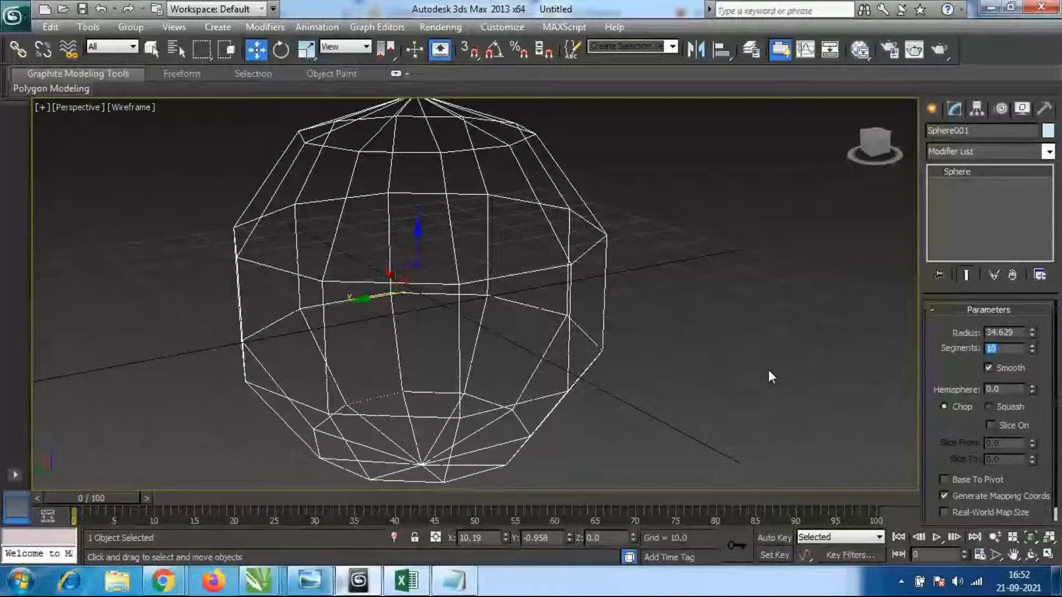
type("32")
key("Return")
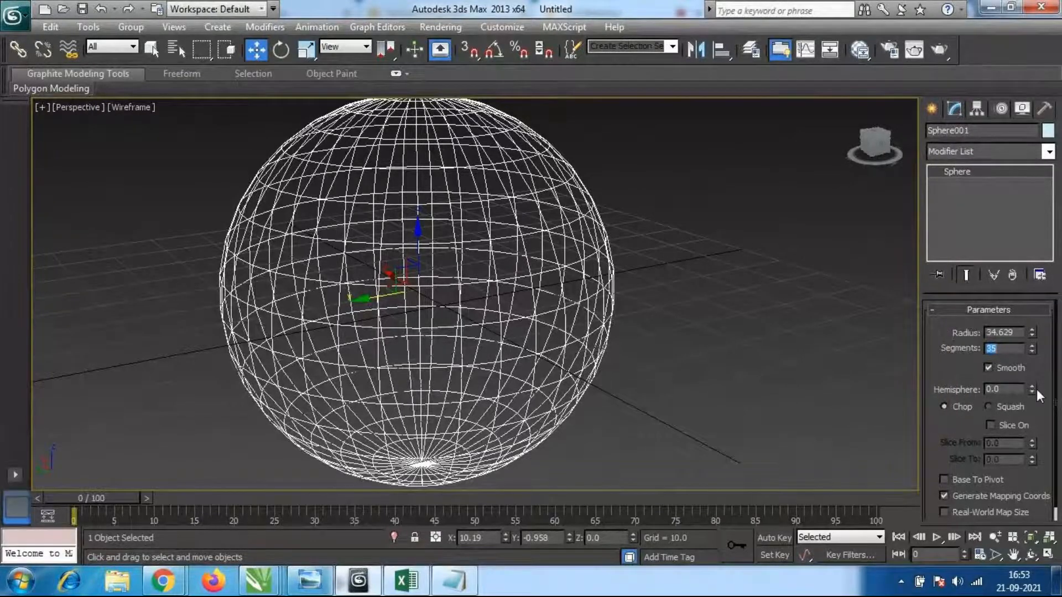
Cut the sphere to a dome with a Hemisphere value of about 0.505 and return to Realistic display.
left_click_drag(1032, 388, 1022, 316)
key("F3")
mouse_move(671, 327)
middle_mouse_down("alt")
mouse_move(600, 395)
mouse_move(603, 298)
mouse_move(616, 372)
middle_mouse_up("alt")
scroll(617, 374, "down", 2)
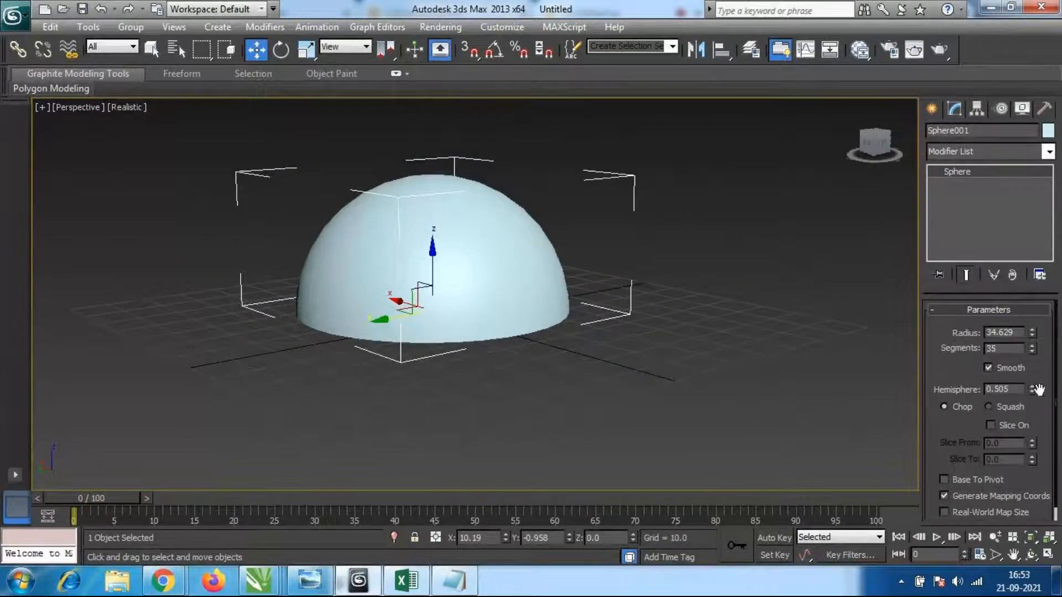
Raise the Hemisphere value to about 0.76 and examine the shallow cap.
left_click_drag(1033, 387, 1032, 349)
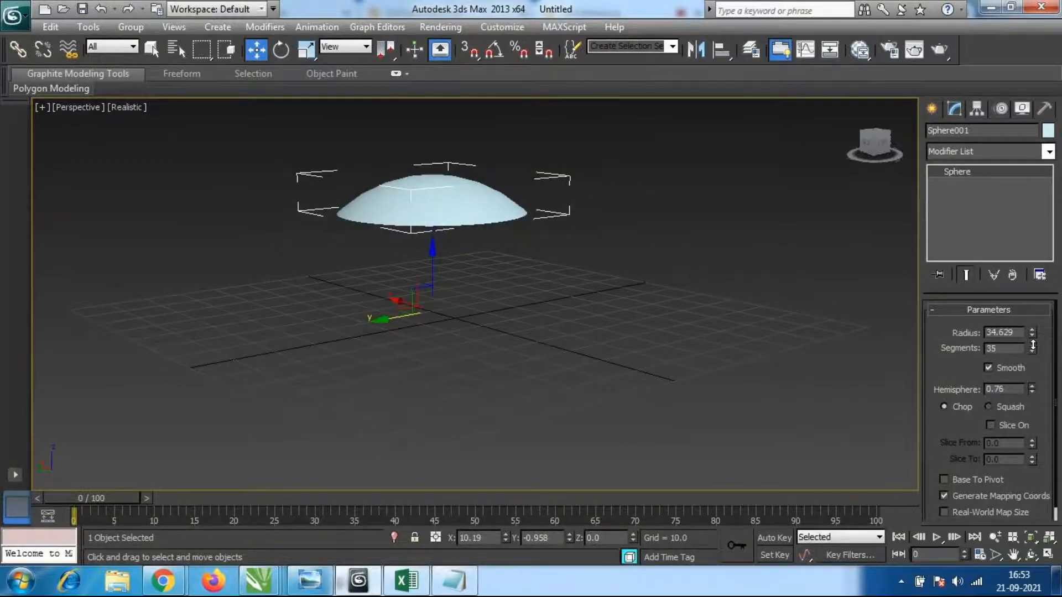
middle_click_drag(605, 437, 628, 443, "alt")
middle_click_drag(598, 344, 523, 366)
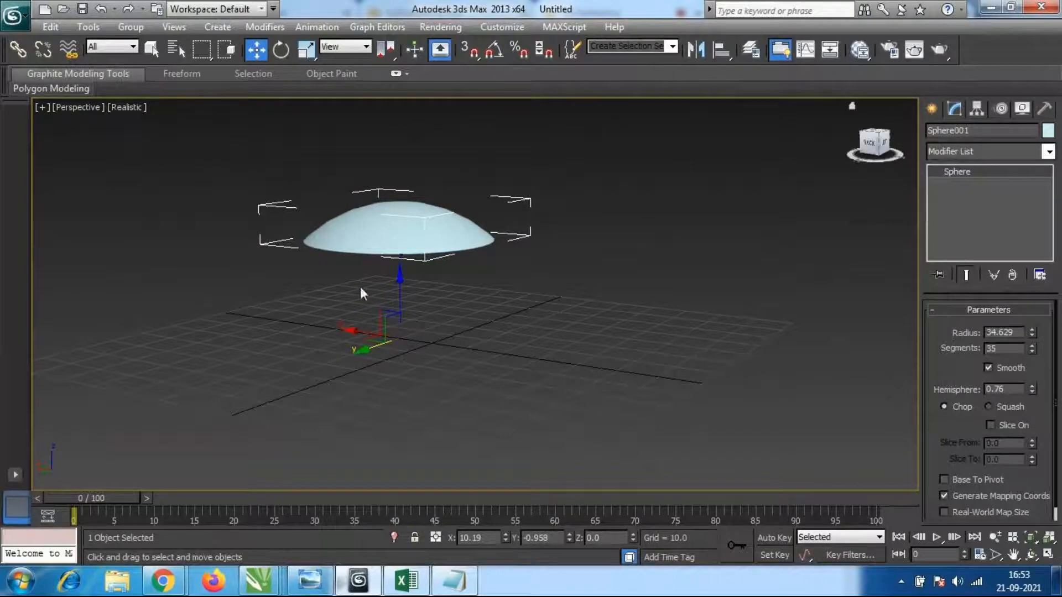
scroll(417, 319, "up", 3)
scroll(419, 320, "up", 1)
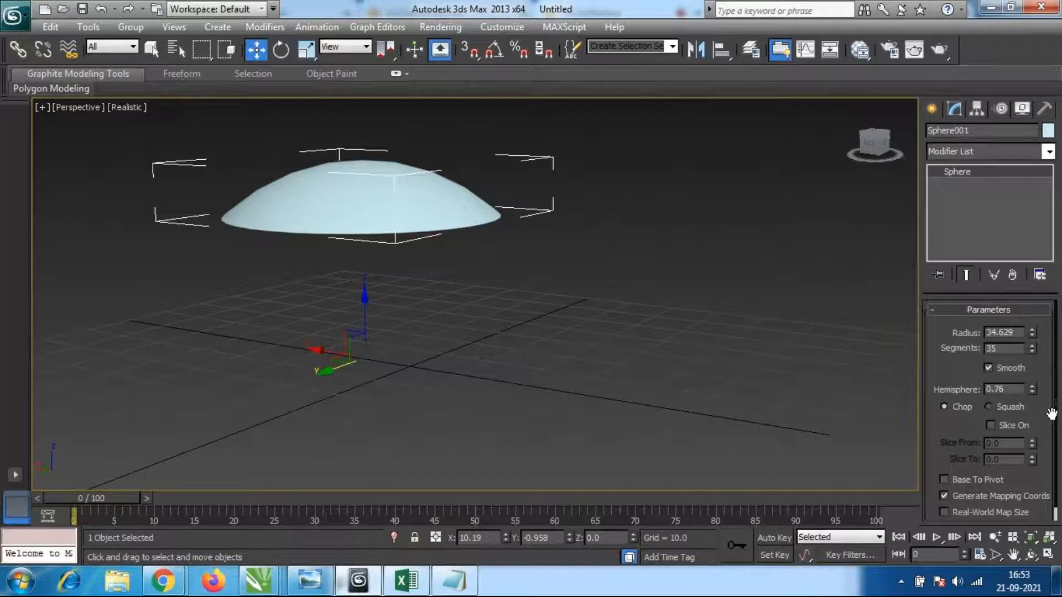
Reset the Hemisphere value to 0 and move the sphere up along Z to about 30.3.
left_click_drag(1033, 389, 1032, 523)
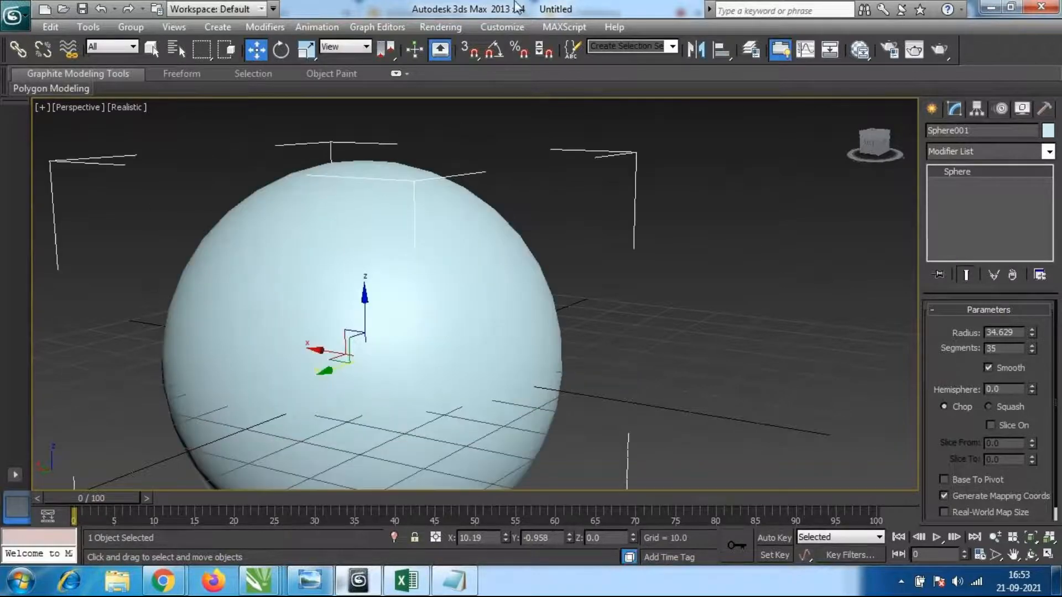
scroll(467, 277, "down", 4)
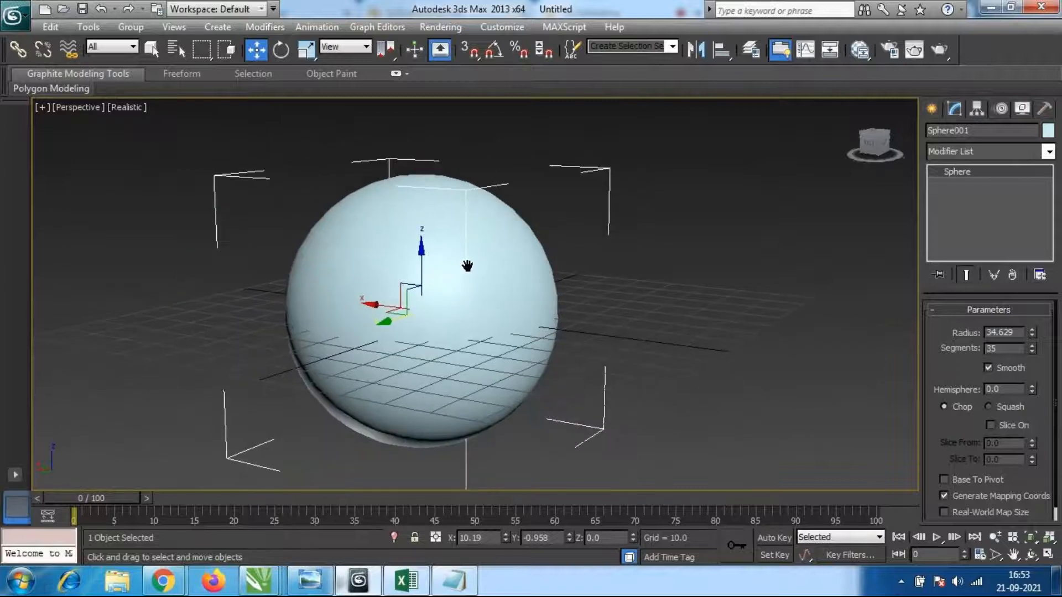
left_click_drag(426, 271, 422, 150)
middle_click_drag(525, 287, 516, 343)
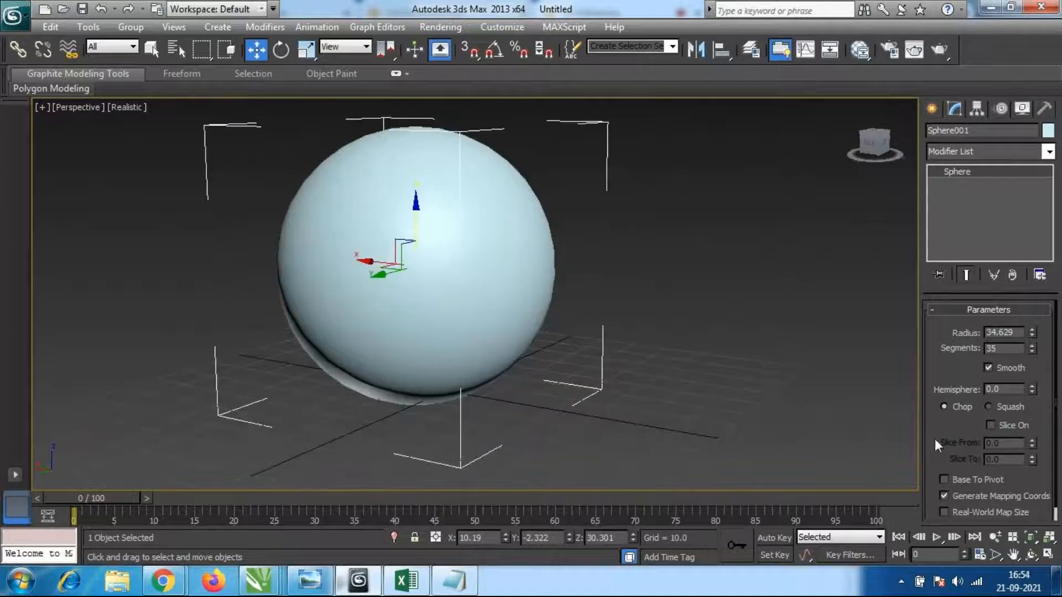
Enable slicing on the sphere and set Slice From to 55.
left_click(991, 426)
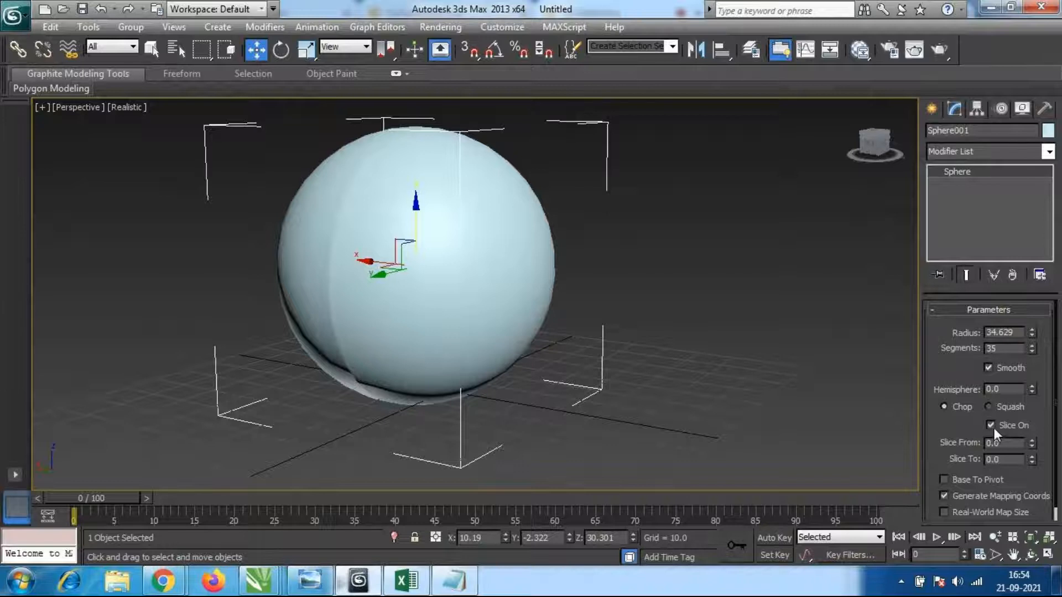
left_click_drag(1034, 440, 1035, 382)
mouse_move(714, 347)
middle_mouse_down("alt")
mouse_move(611, 366)
mouse_move(417, 368)
mouse_move(510, 434)
mouse_move(552, 440)
mouse_move(571, 430)
mouse_move(563, 290)
mouse_move(560, 369)
middle_mouse_up("alt")
middle_click_drag(570, 271, 475, 320, "alt")
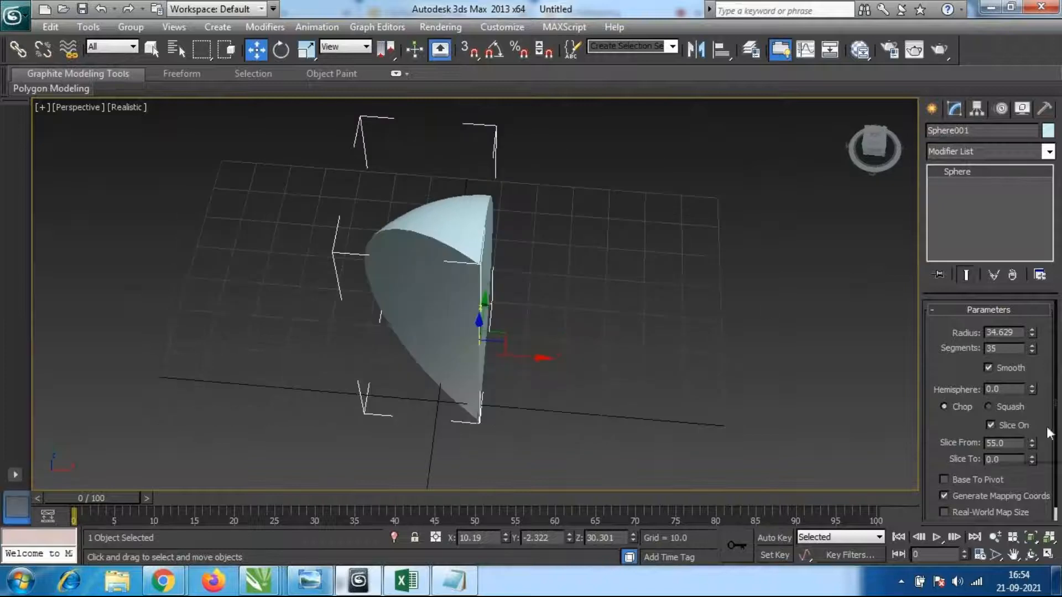
Set the sphere's Slice From to 133.5 and Slice To to -129.5, and examine the wedge-shaped cut.
left_click_drag(1032, 443, 996, 320)
left_click(1033, 457)
left_click_drag(1033, 459, 942, 75)
middle_click_drag(493, 429, 434, 318, "alt")
scroll(435, 318, "down", 6)
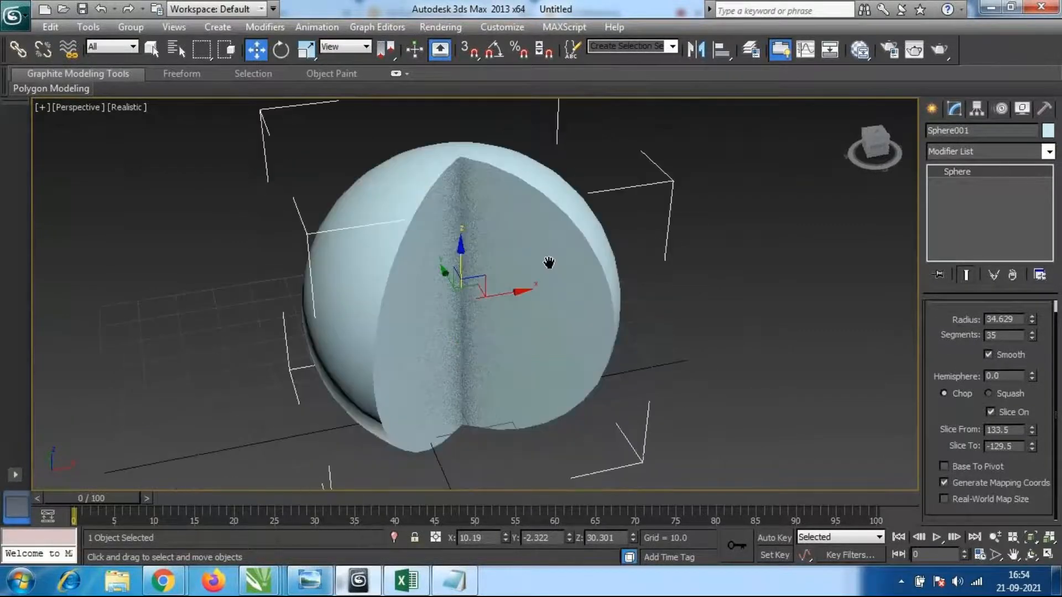
middle_click_drag(586, 271, 555, 270, "alt")
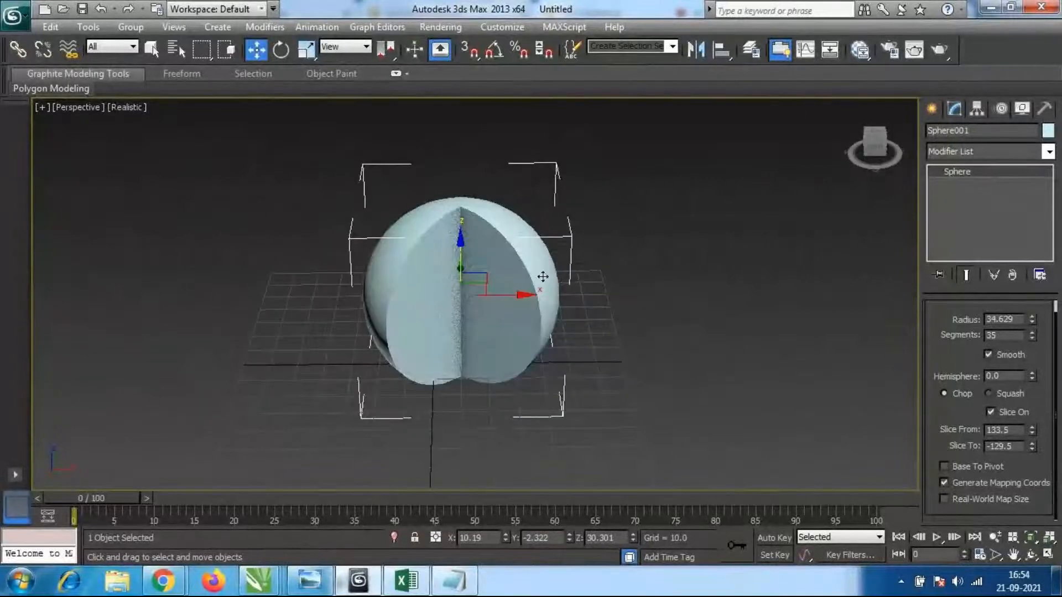
scroll(540, 275, "up", 5)
scroll(515, 272, "down", 3)
middle_click_drag(493, 280, 495, 274)
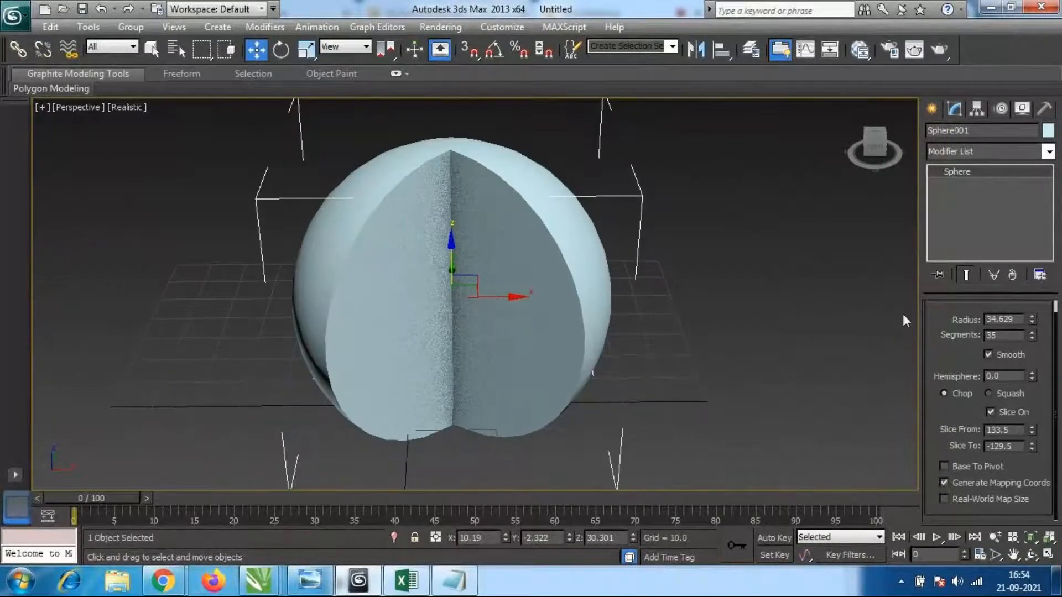
Lower the sliced sphere's Segments to 10 and check its outline.
left_click_drag(1032, 339, 1035, 408)
type("1")
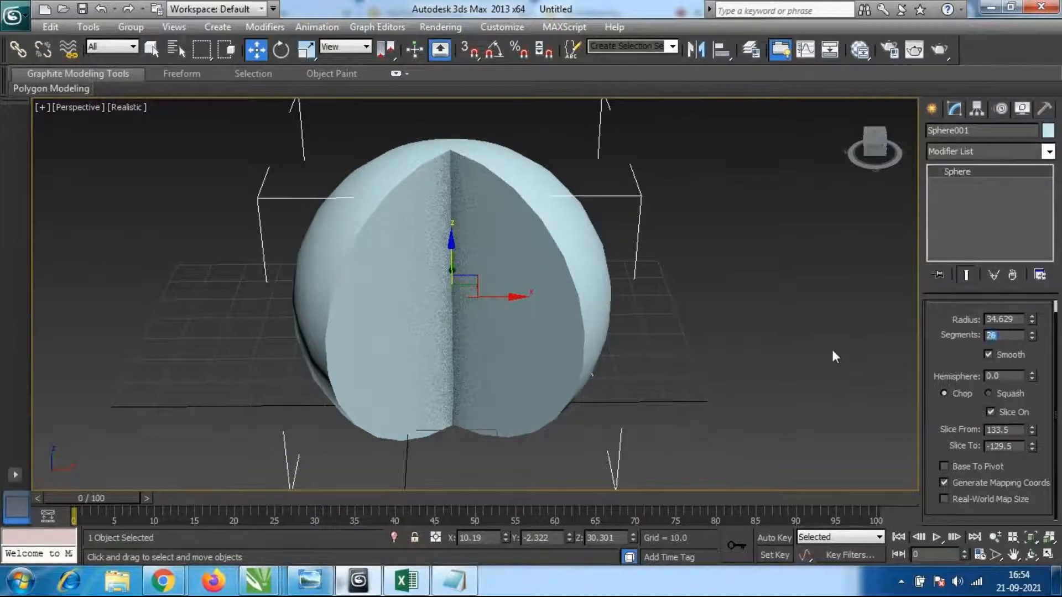
type("0")
key("Return")
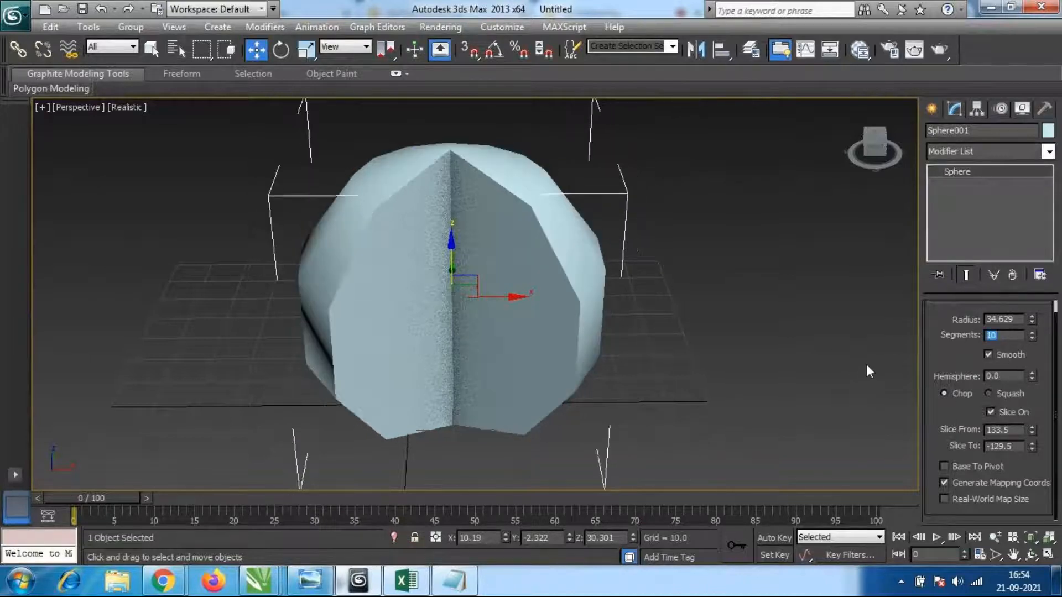
middle_click_drag(722, 327, 726, 328, "alt")
Set the sphere's Segments to 5 and inspect the faceted shape from another angle.
left_click_drag(1000, 335, 876, 350)
type("5")
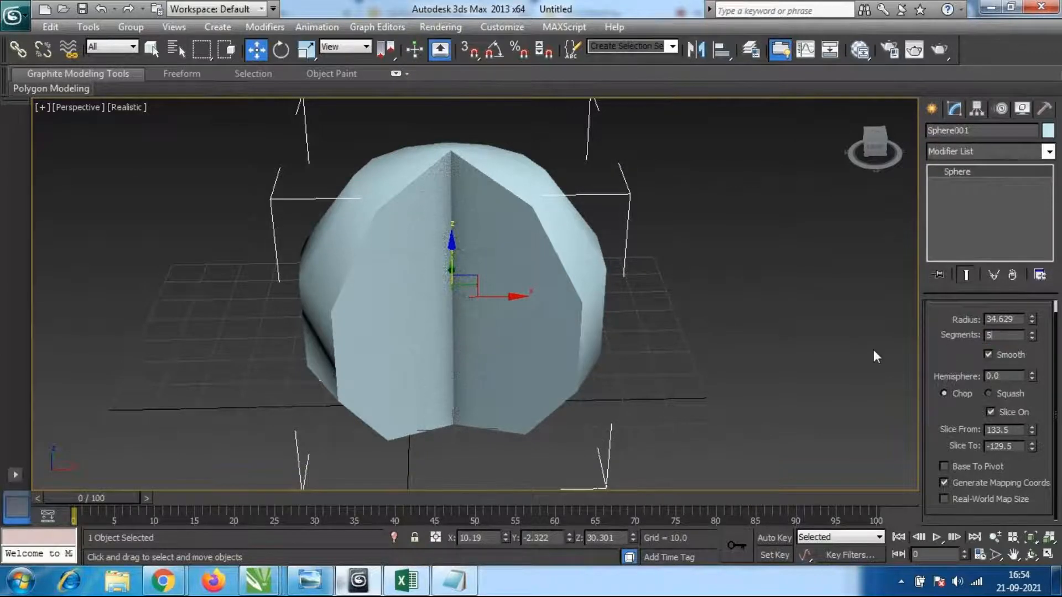
key("Return")
middle_click_drag(777, 287, 845, 344, "alt")
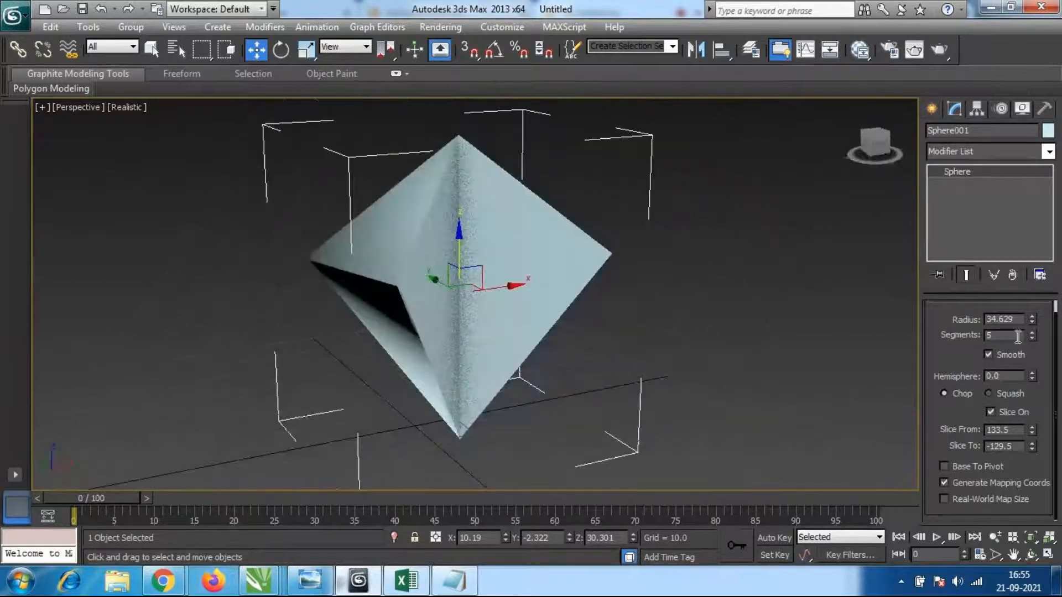
Reduce the sphere's Segments to 4 and view the resulting shape from several angles.
type("4")
key("Return")
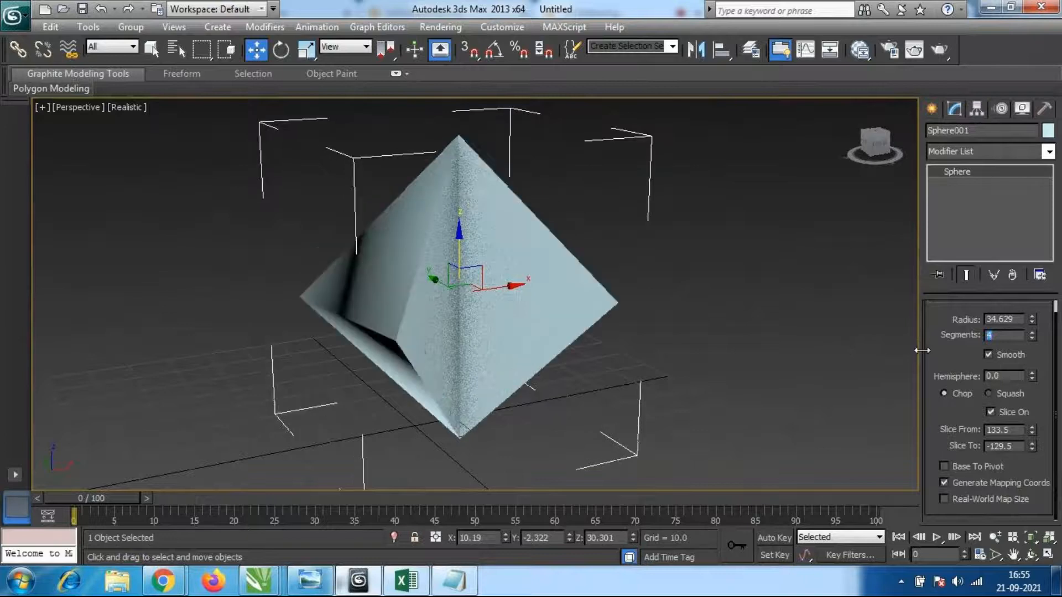
middle_click_drag(638, 280, 653, 310, "alt")
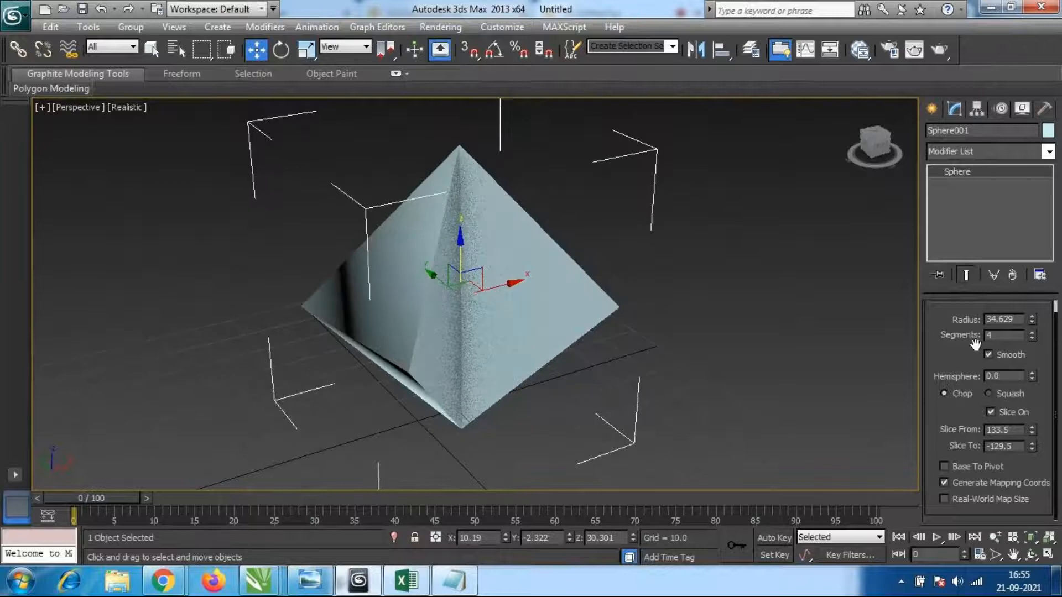
key("Return")
middle_click_drag(710, 301, 686, 305, "alt")
Set the sphere's Slice To to -184 and its Segments to 35.
left_click(1033, 443)
left_click_drag(1032, 446, 1048, 426)
double_click(1000, 336)
type("35")
key("Return")
middle_click_drag(596, 349, 718, 353, "alt")
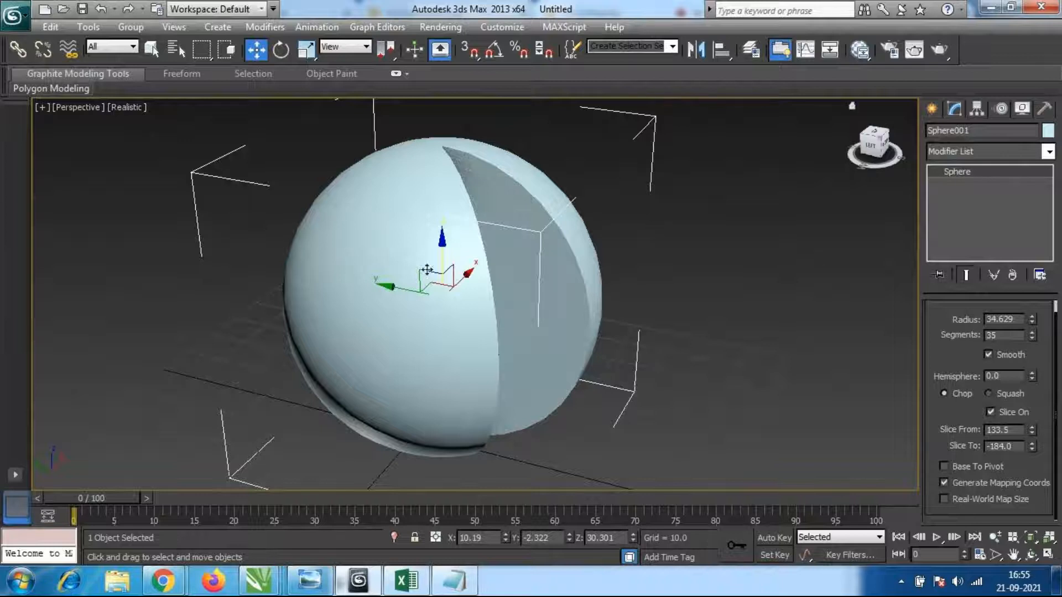
middle_click_drag(581, 393, 637, 374, "alt")
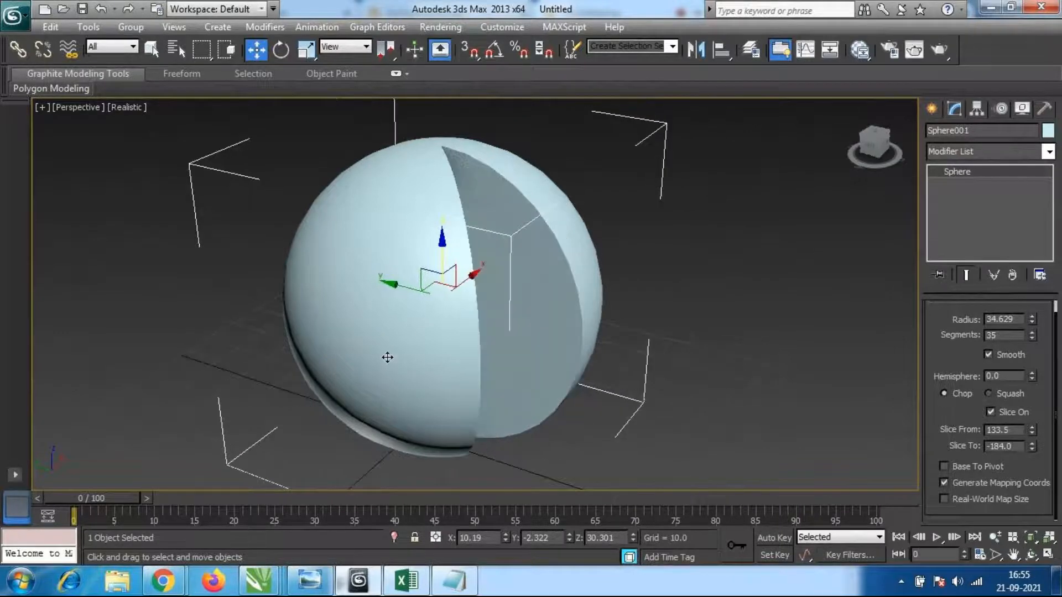
Change the sphere's object color to a medium blue from the 3ds Max palette.
left_click(1047, 131)
left_click(595, 265)
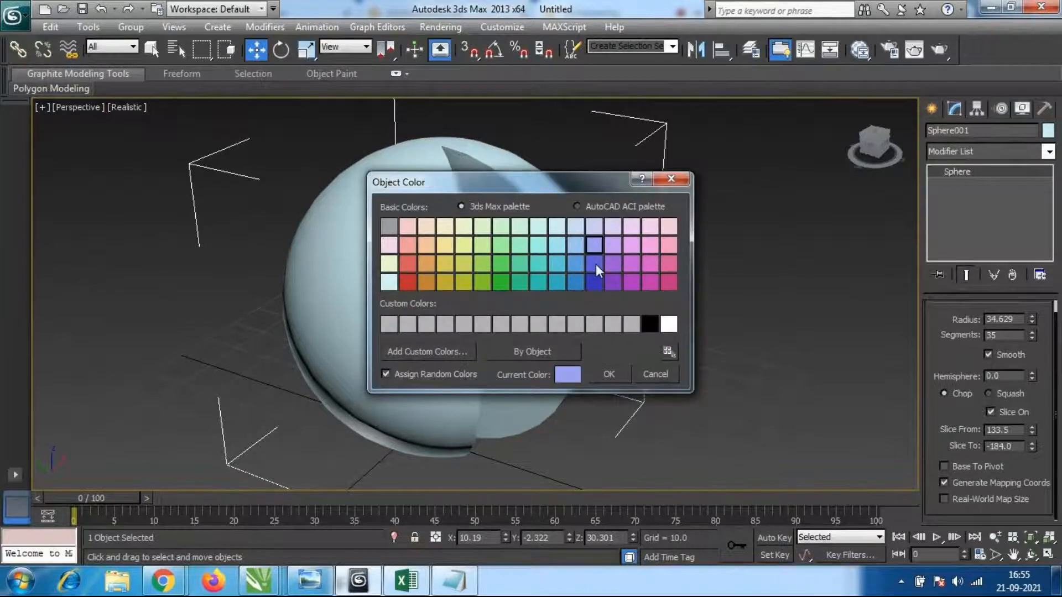
left_click(609, 374)
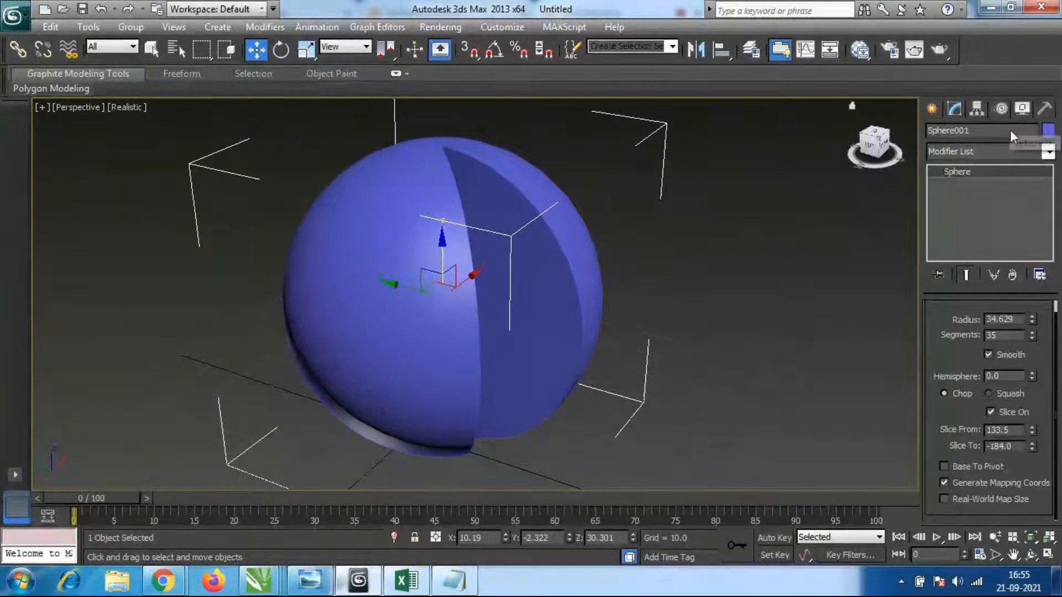
Examine the blue sphere's sliced opening from several angles and delete the sphere.
middle_click_drag(638, 291, 478, 335, "alt")
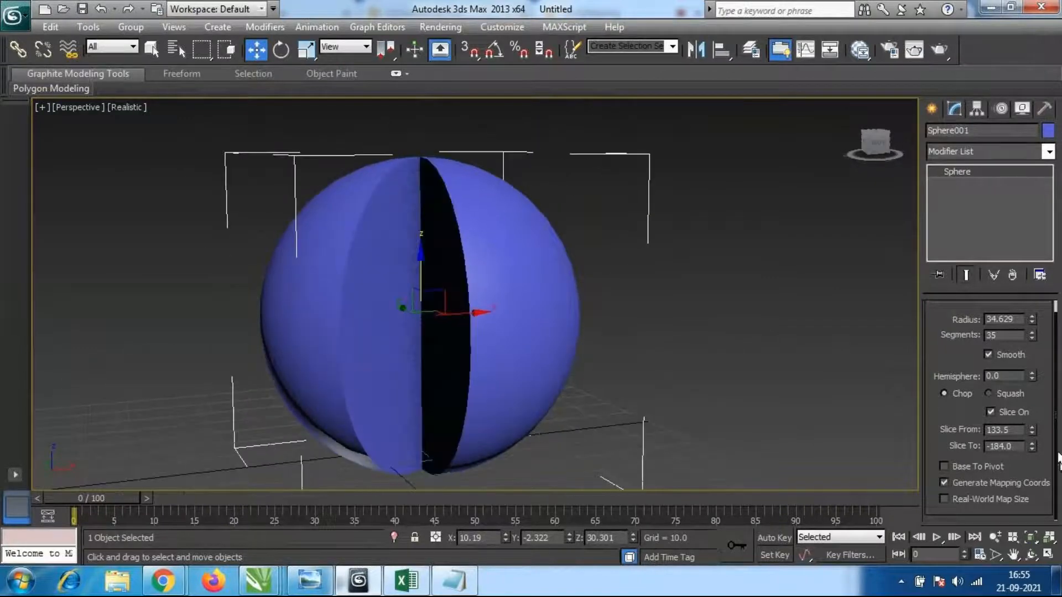
scroll(1055, 437, "up", 1)
scroll(1055, 437, "down", 1)
middle_click_drag(519, 278, 703, 384, "alt")
scroll(538, 325, "up", 1)
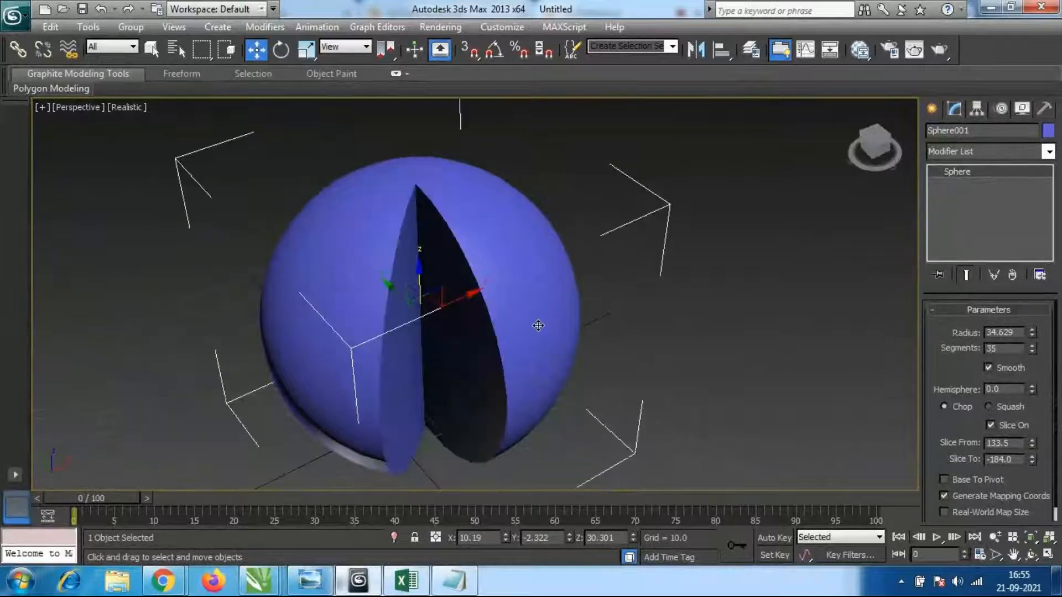
key("Delete")
Create a cylinder on the grid with a radius of about 24.5 and a height of about 42.8.
left_click(933, 108)
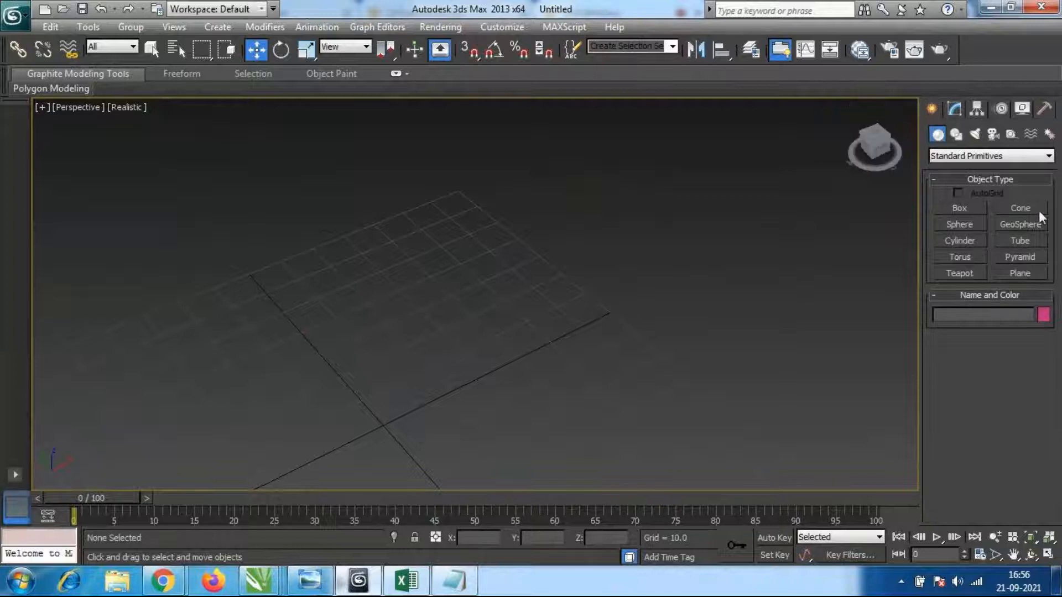
left_click(970, 241)
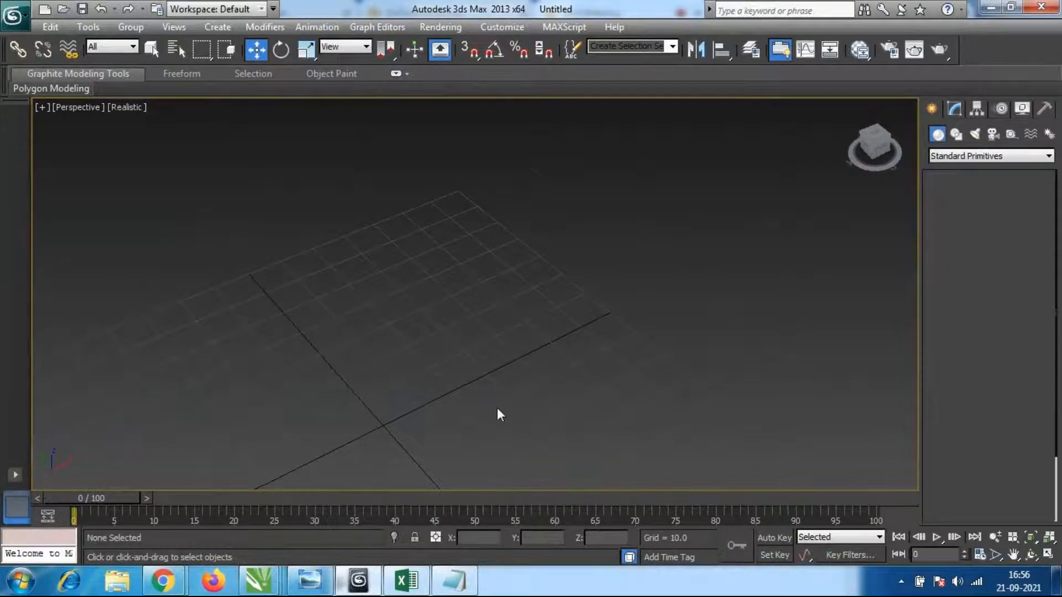
middle_click_drag(431, 394, 429, 281)
scroll(430, 280, "down", 3)
middle_click_drag(470, 312, 482, 306, "alt")
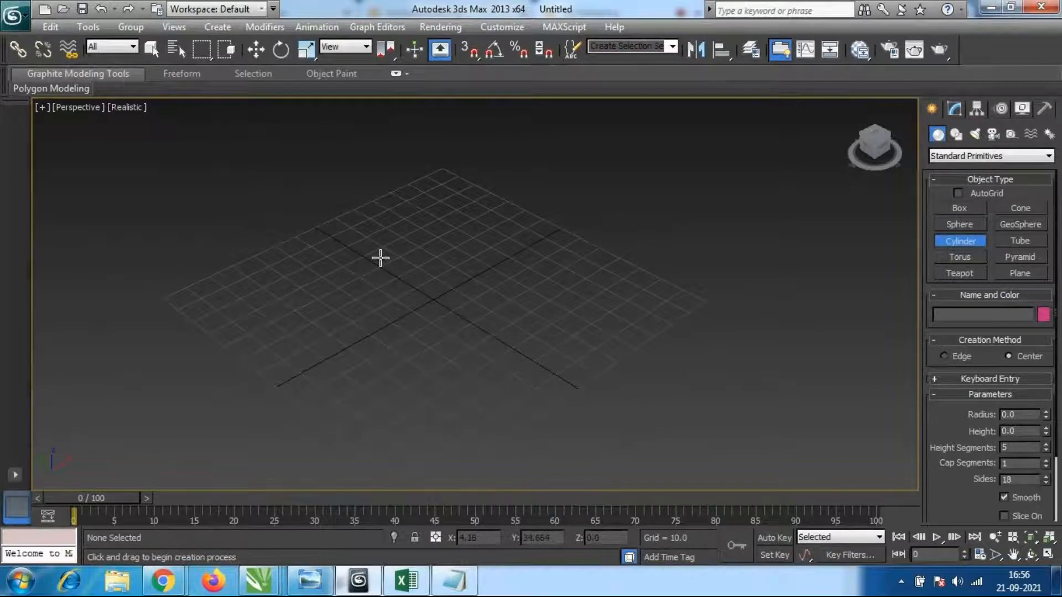
left_click_drag(380, 258, 393, 274)
right_click(388, 274)
left_click_drag(376, 236, 429, 252)
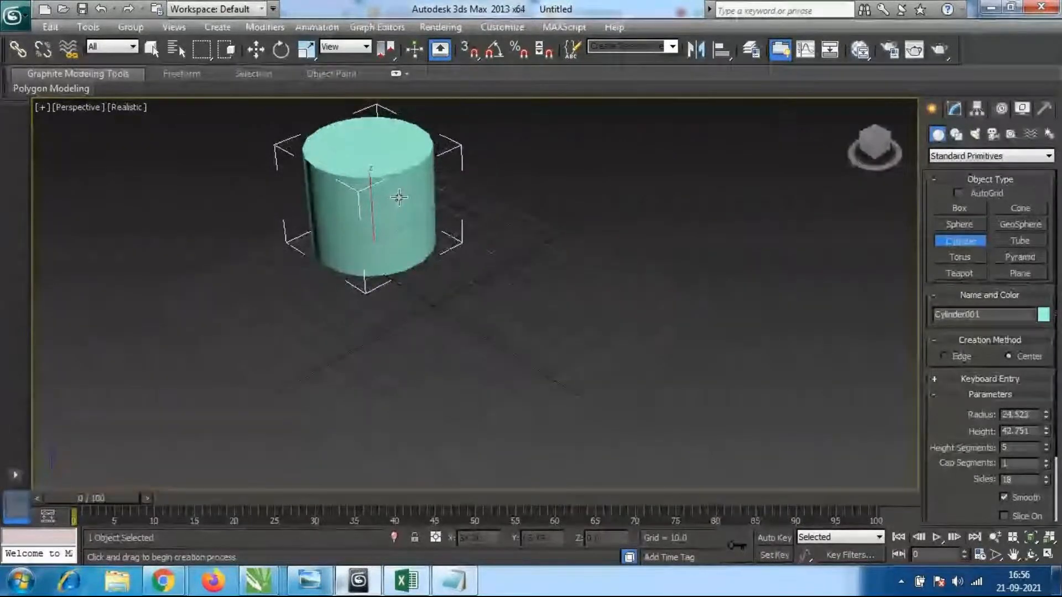
middle_click_drag(398, 197, 422, 279, "alt")
scroll(511, 308, "down", 3)
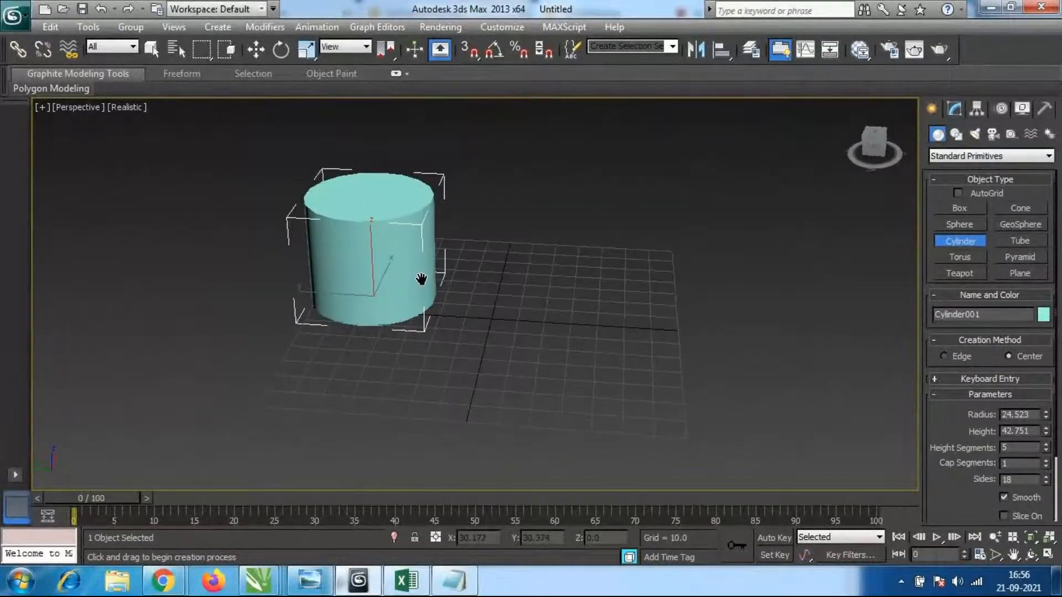
Move the cylinder close to the grid's origin, at about X 1.4 and Y 2.5.
key("w")
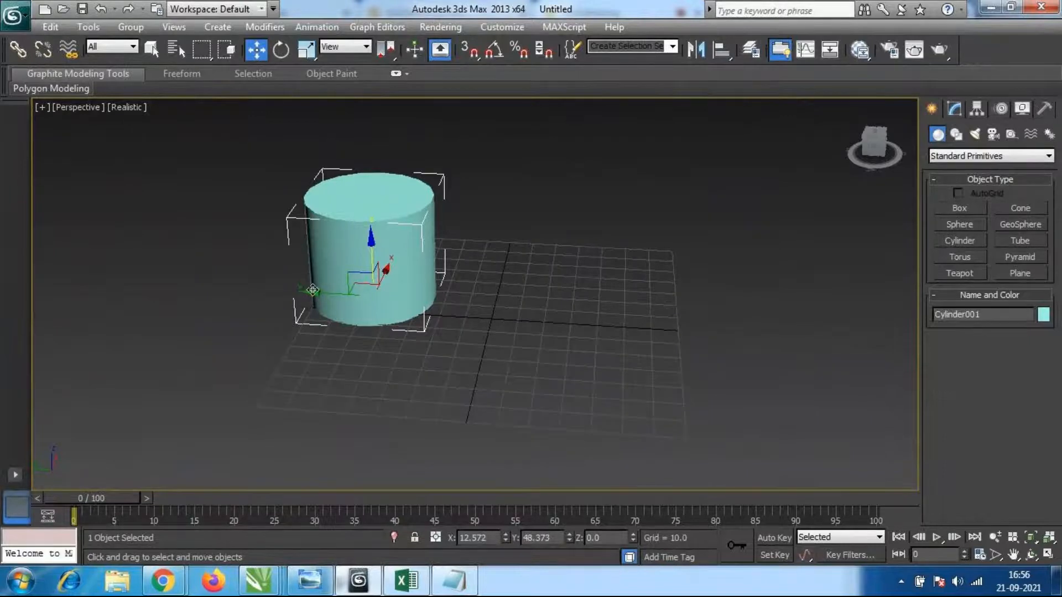
left_click_drag(312, 290, 430, 305)
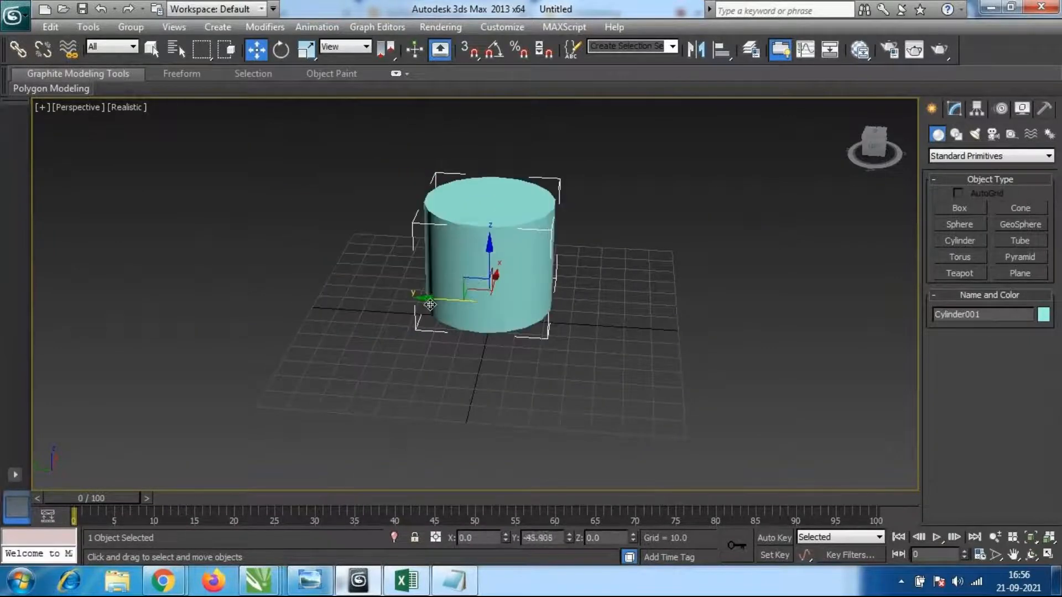
mouse_move(430, 304)
middle_mouse_down("alt")
mouse_move(564, 300)
mouse_move(438, 306)
middle_mouse_up("alt")
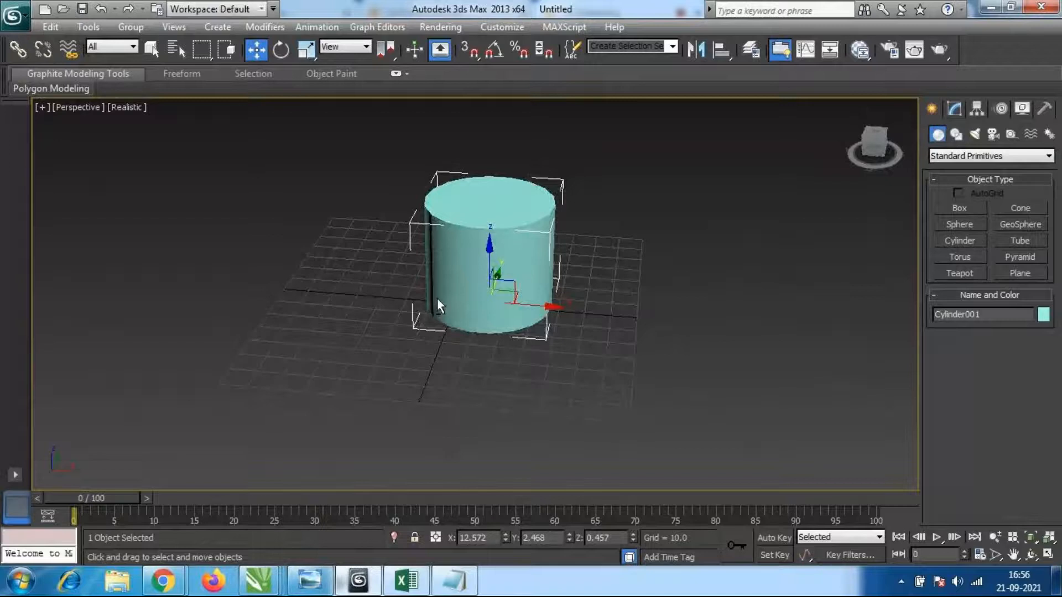
left_click_drag(553, 308, 524, 307)
middle_click_drag(453, 323, 446, 338)
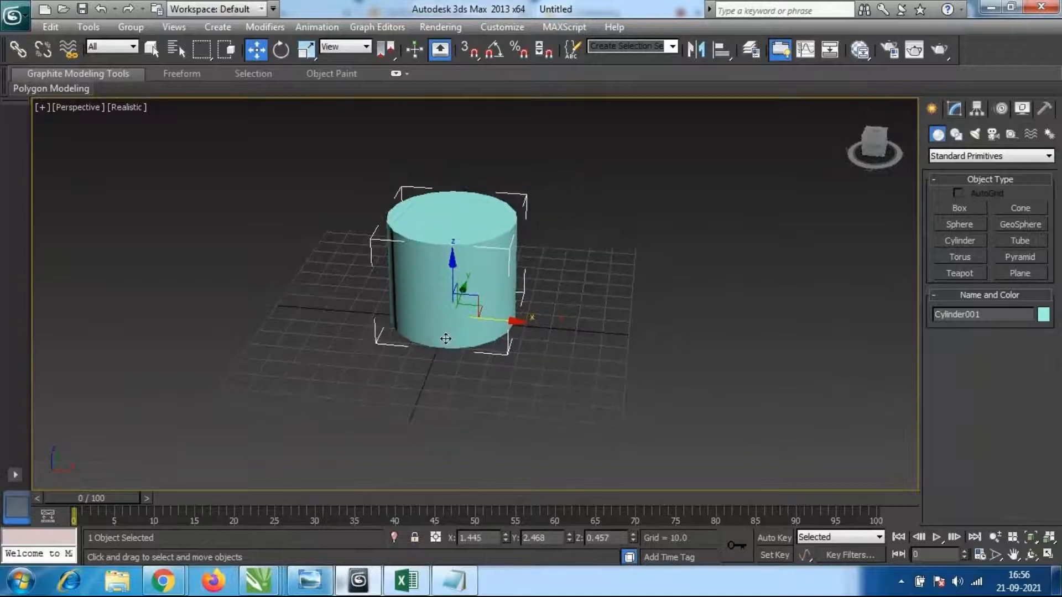
scroll(481, 284, "up", 4)
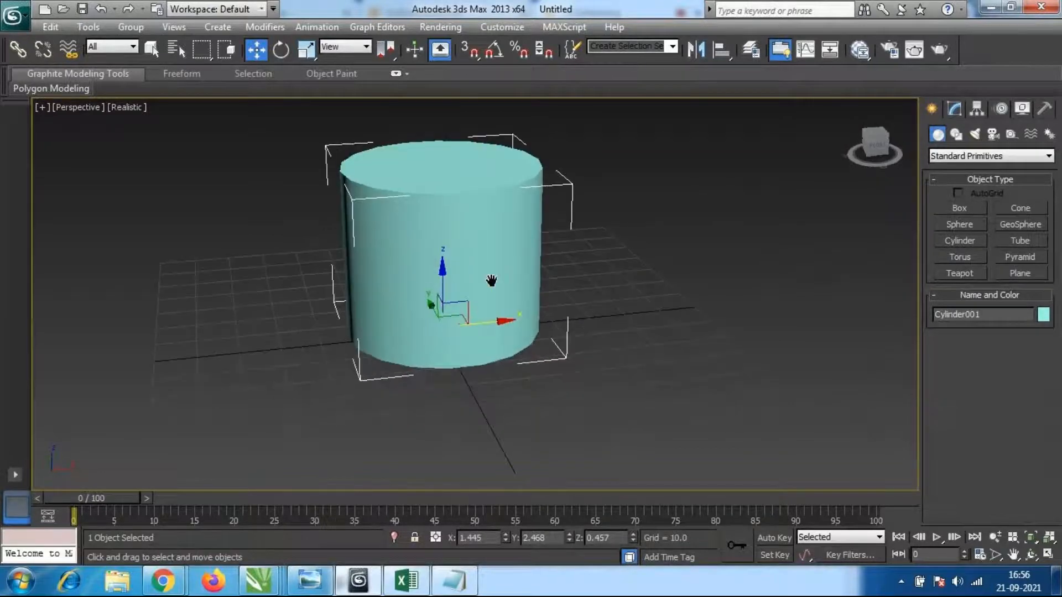
middle_click_drag(491, 280, 484, 287)
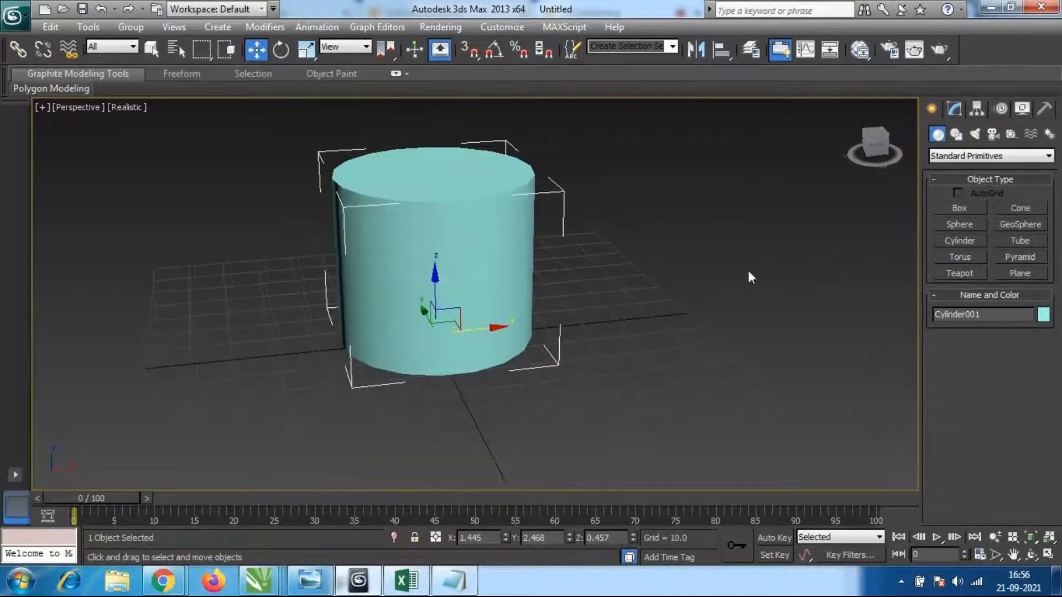
Reduce the cylinder's radius to about 2.9 and examine the slim pole from several angles.
left_click(962, 111)
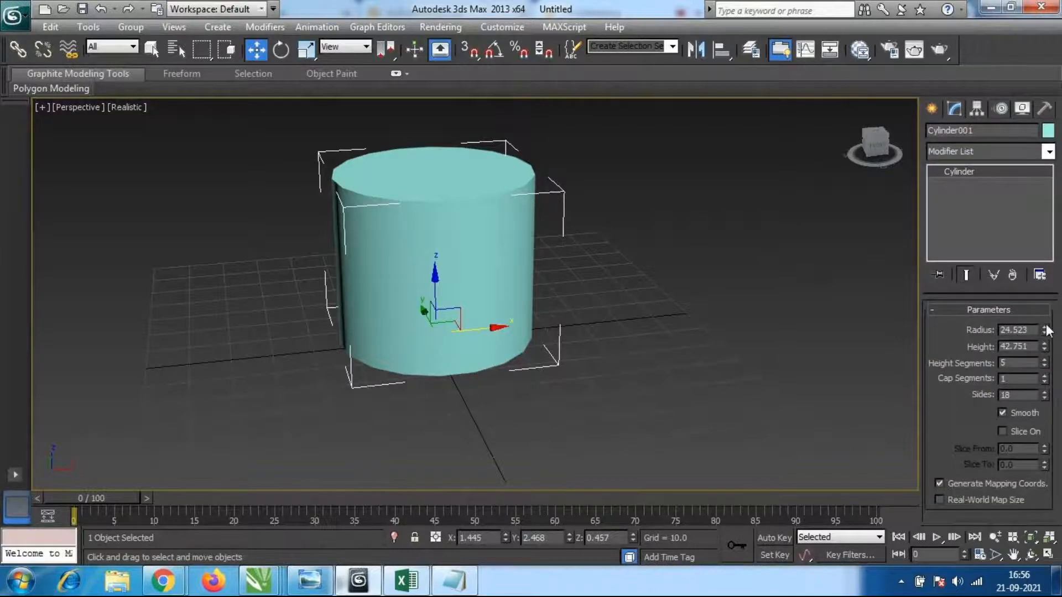
left_click_drag(1044, 330, 979, 409)
middle_click_drag(626, 275, 446, 273, "alt")
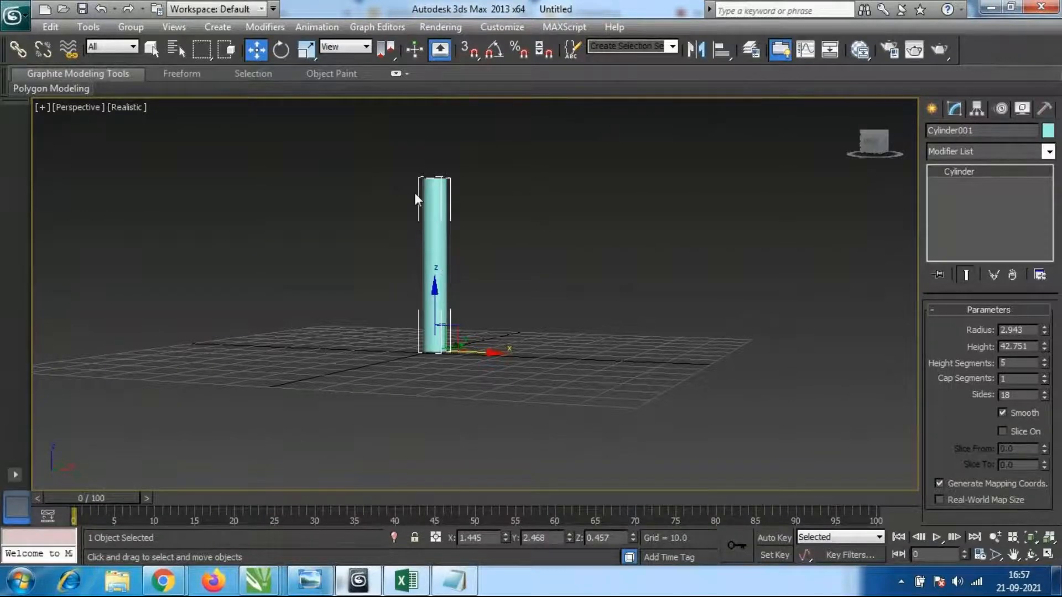
middle_click_drag(499, 252, 506, 302, "alt")
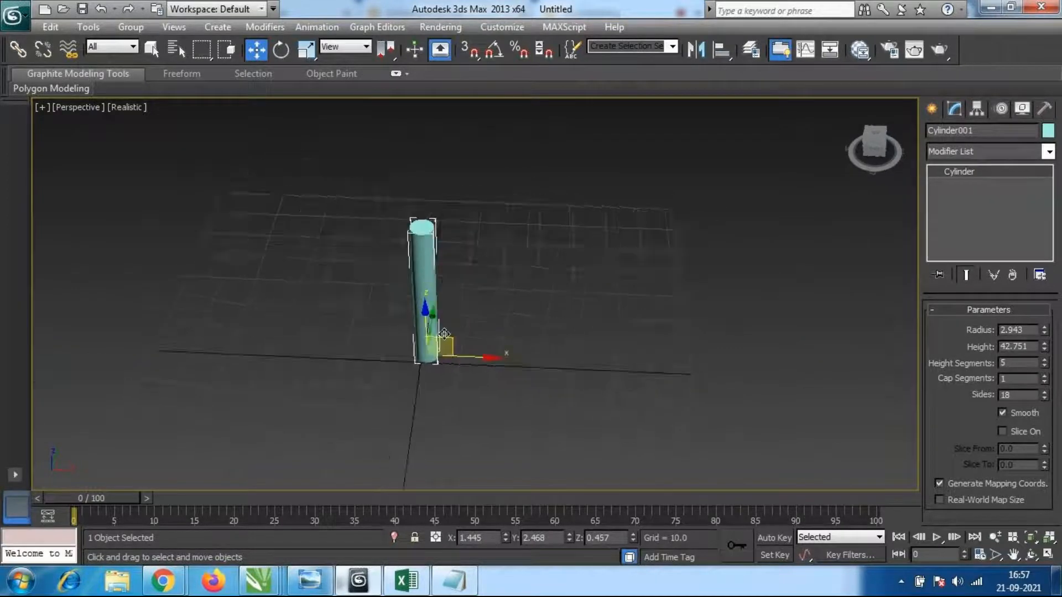
scroll(446, 332, "up", 5)
middle_click_drag(429, 246, 480, 323)
scroll(468, 325, "down", 5)
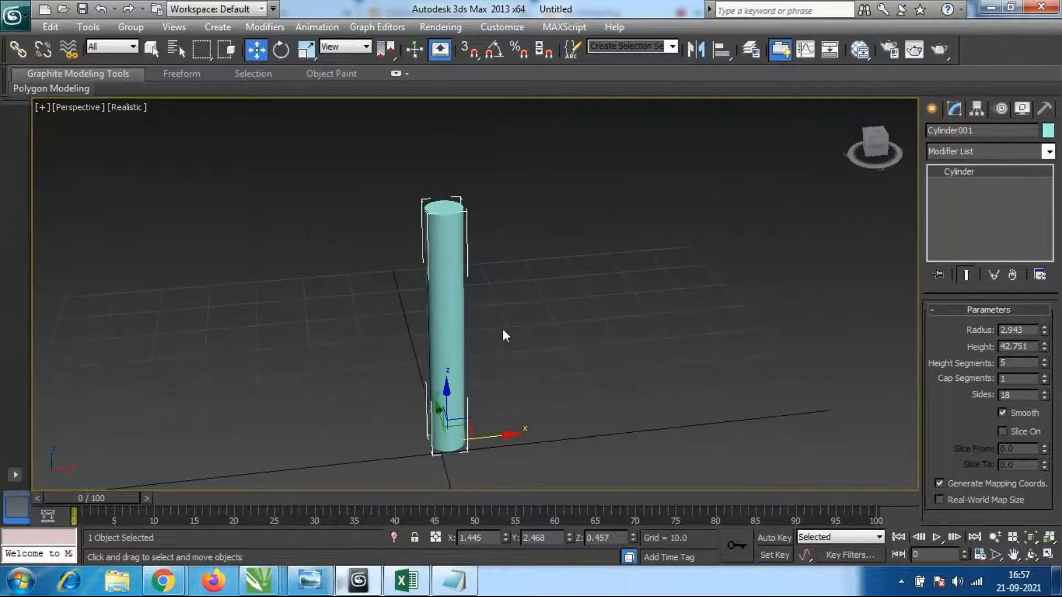
middle_click_drag(585, 297, 601, 268, "alt")
middle_click_drag(644, 302, 631, 357, "alt")
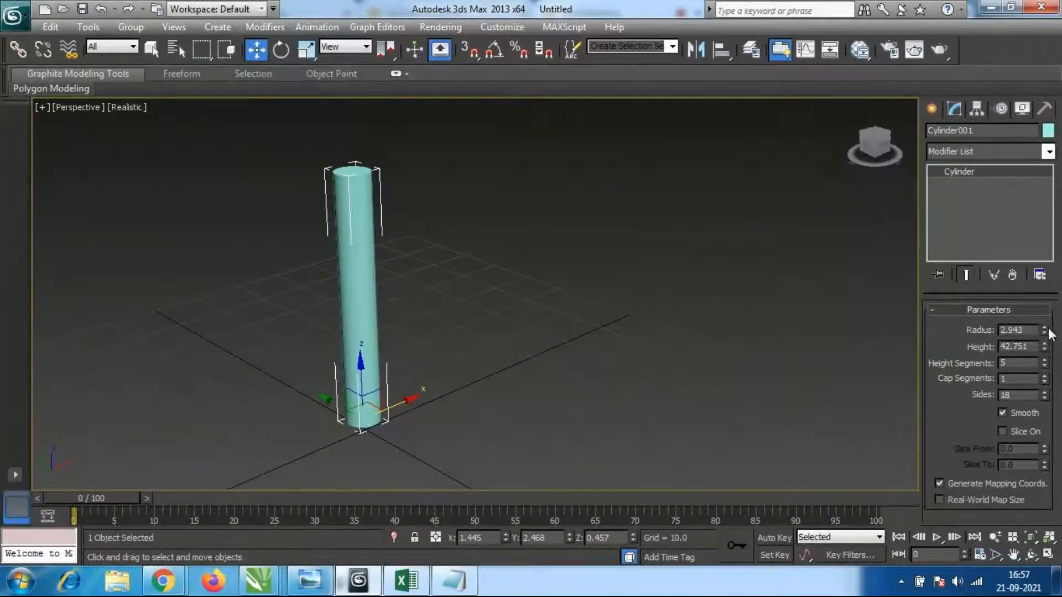
Adjust the cylinder's radius to about 2.77 and its height to about 33.8.
mouse_move(1044, 330)
left_mouse_down()
mouse_move(1047, 310)
mouse_move(1019, 345)
mouse_move(1044, 338)
mouse_move(1036, 295)
mouse_move(1037, 332)
mouse_move(1036, 315)
left_mouse_up()
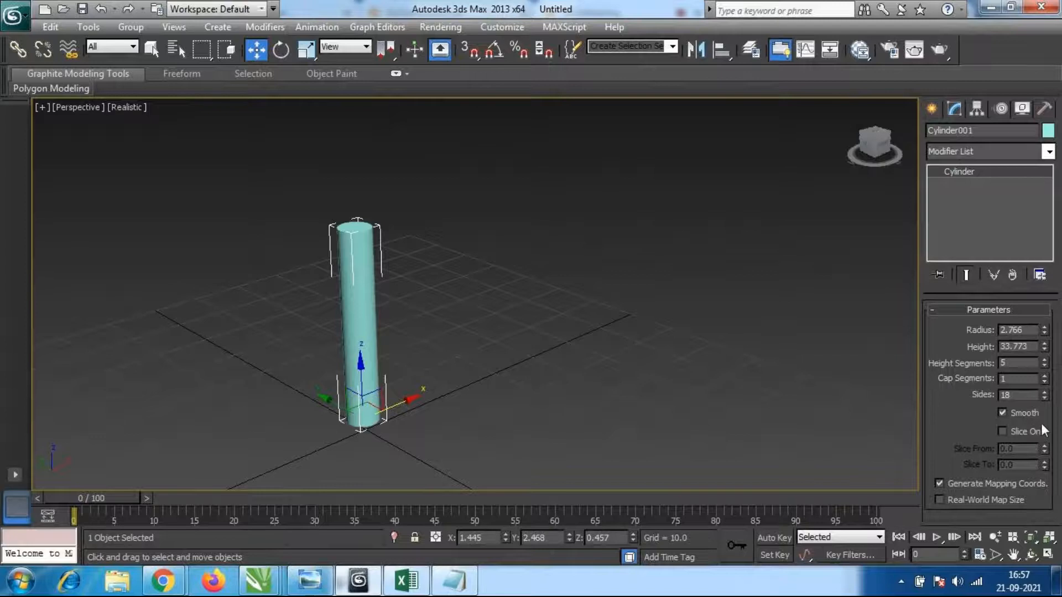
scroll(525, 283, "up", 5)
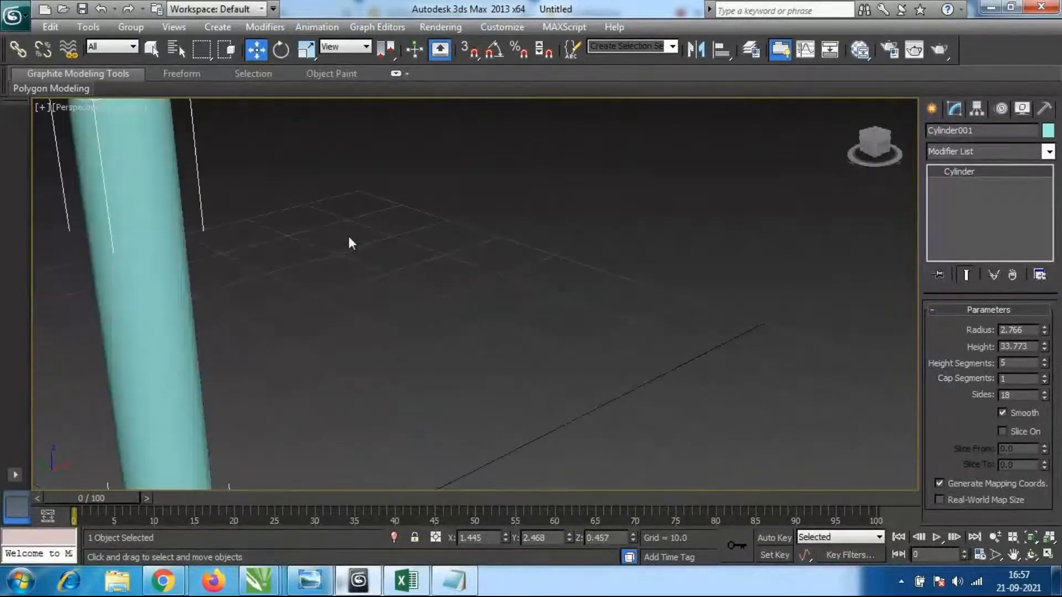
scroll(348, 242, "down", 5)
Lower the cylinder's Sides to 3, inspect its top, and raise Sides to 4.
left_click(1044, 393)
left_click_drag(1045, 394, 1041, 508)
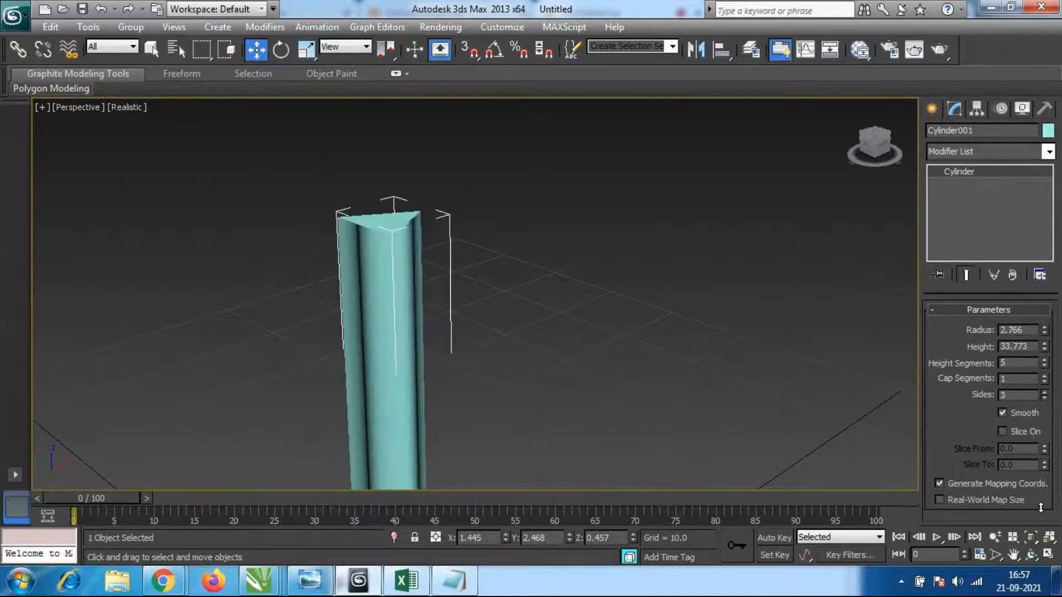
middle_click_drag(483, 366, 596, 350)
left_click(1044, 392)
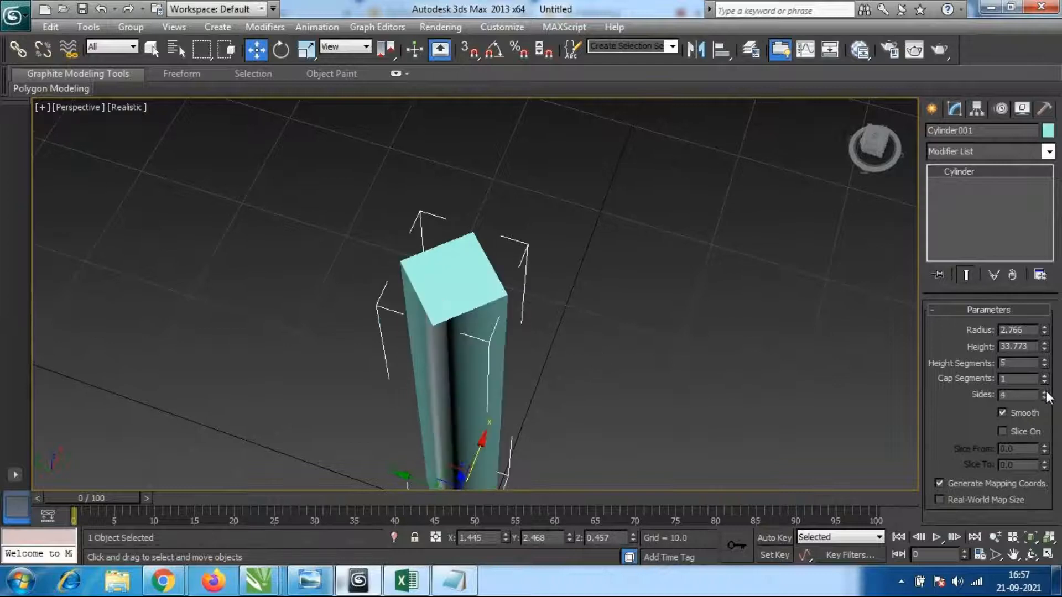
Raise the cylinder's Sides to 10, bring it back down to 6, and view the hexagonal top.
middle_click_drag(587, 287, 676, 275, "alt")
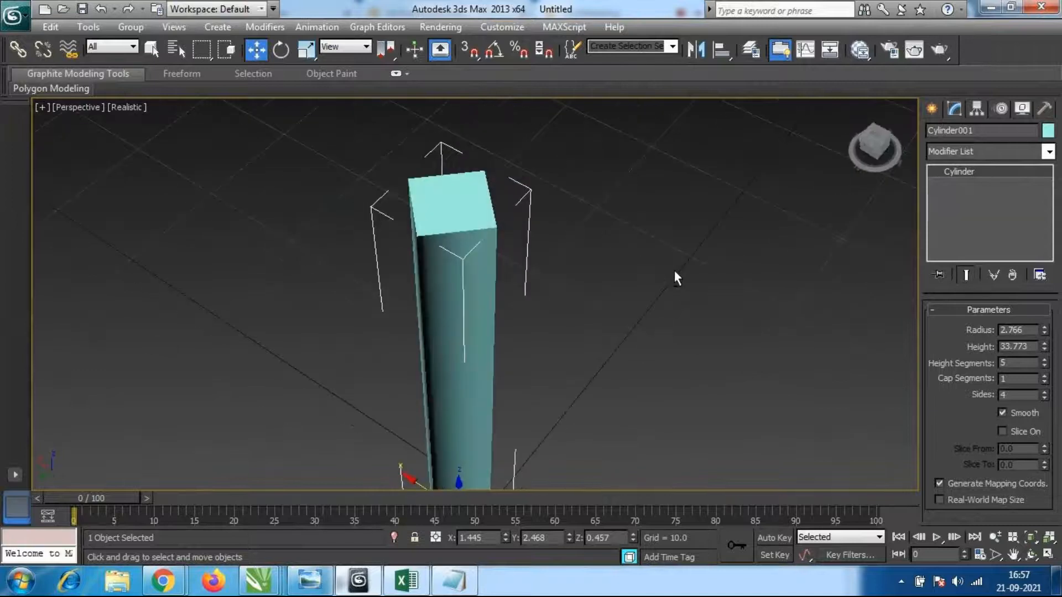
left_click(1045, 393)
left_click(1045, 393)
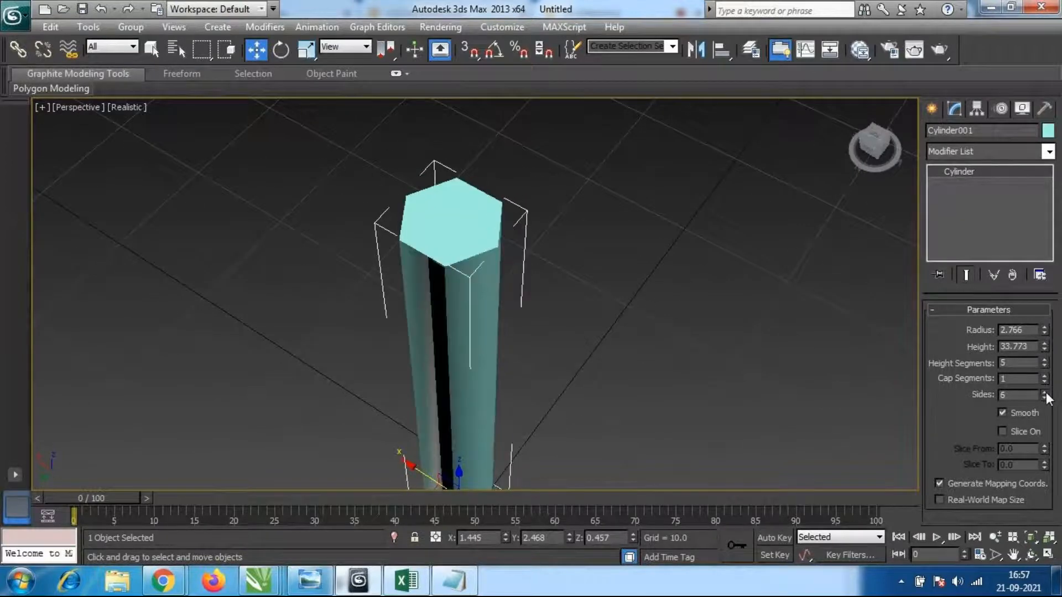
left_click(1045, 393)
left_click(1045, 393)
left_click(1045, 393)
left_click(1045, 393)
left_click(1045, 397)
left_click(1045, 397)
left_click(1045, 397)
left_click(1045, 397)
middle_click_drag(550, 313, 501, 315, "alt")
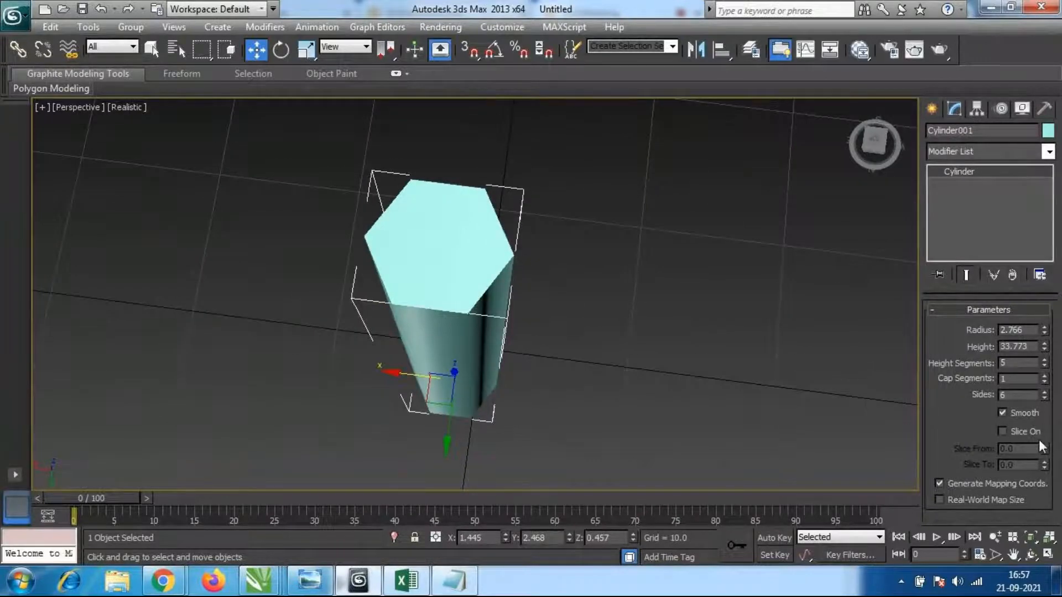
Turn on slicing for the cylinder with Slice From at about 181.5 and examine the cut from several angles.
left_click(1003, 432)
left_click_drag(1045, 452, 955, 165)
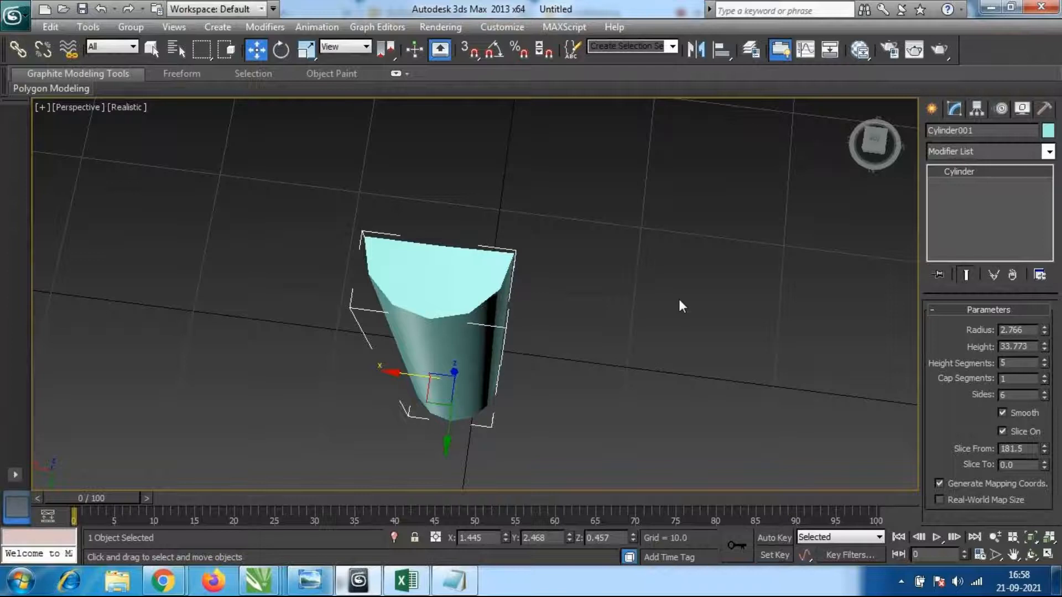
middle_click_drag(706, 285, 447, 148, "alt")
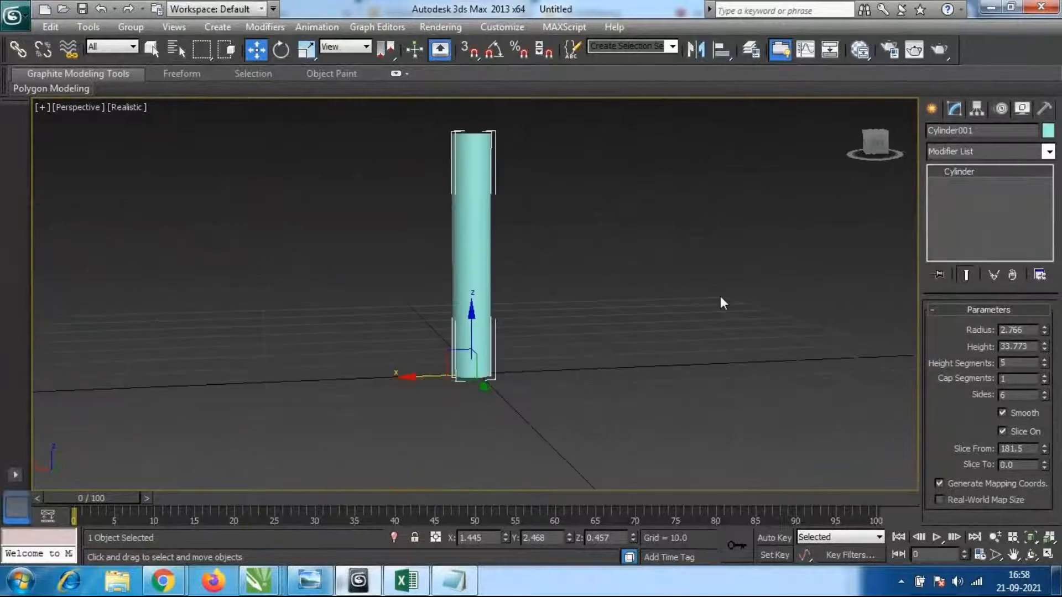
middle_click_drag(715, 297, 600, 264, "alt")
scroll(586, 246, "up", 3)
middle_click_drag(568, 216, 579, 253)
scroll(578, 253, "up", 3)
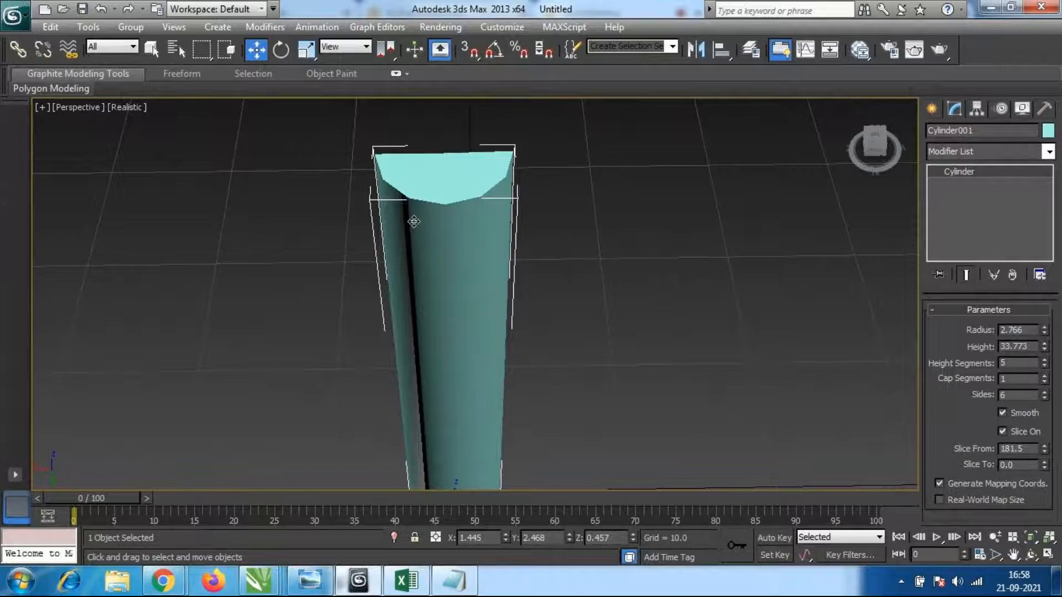
scroll(462, 288, "down", 4)
middle_click_drag(560, 298, 382, 293, "alt")
middle_click_drag(718, 324, 546, 280, "alt")
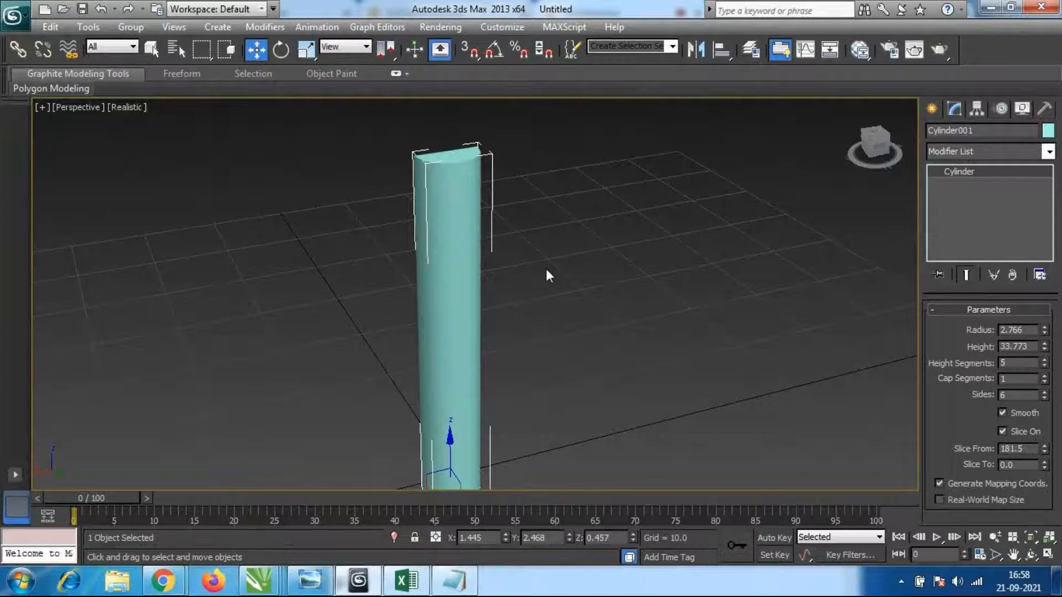
middle_click_drag(548, 269, 519, 253, "alt")
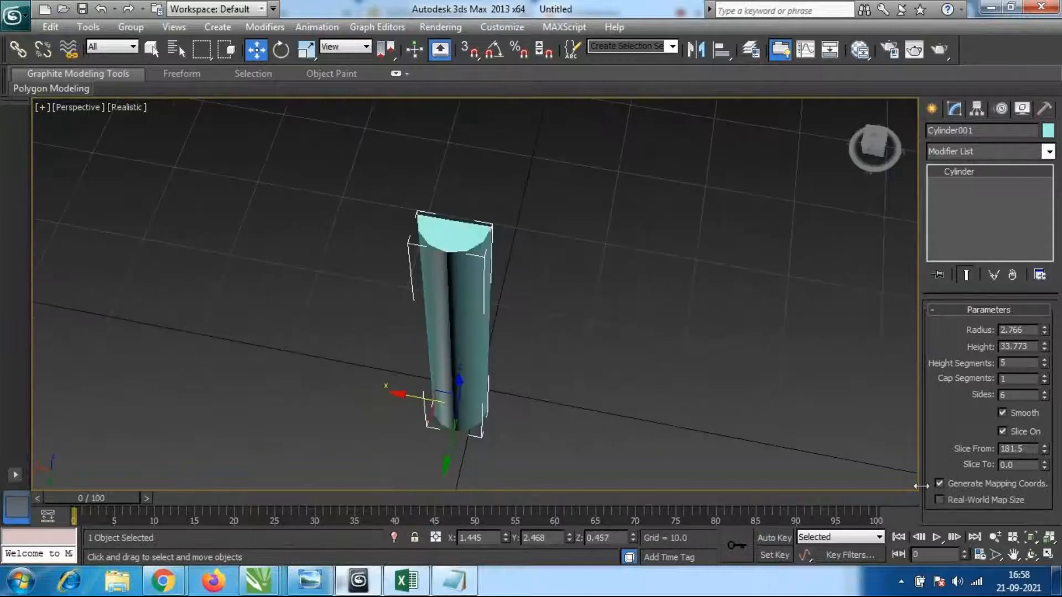
Adjust the cylinder's Slice To angle and delete the cylinder.
left_click_drag(1045, 466, 1046, 409)
middle_click_drag(600, 237, 559, 349)
key("Delete")
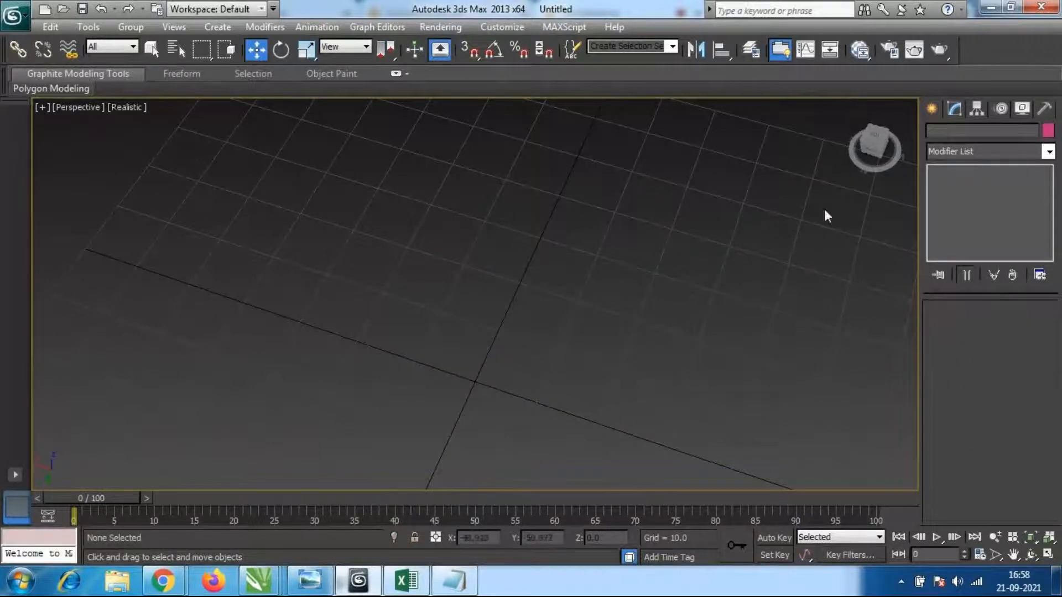
Create a torus on the grid with Radius 1 about 62.9 and Radius 2 about 5.6.
left_click(932, 108)
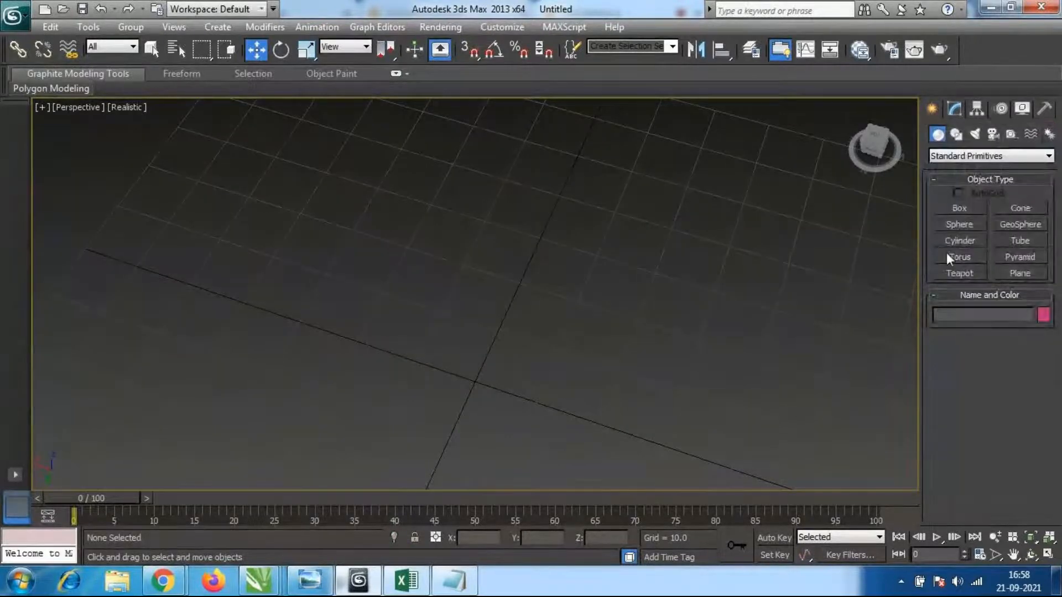
left_click(963, 256)
middle_click_drag(452, 370, 562, 216)
scroll(498, 198, "down", 4)
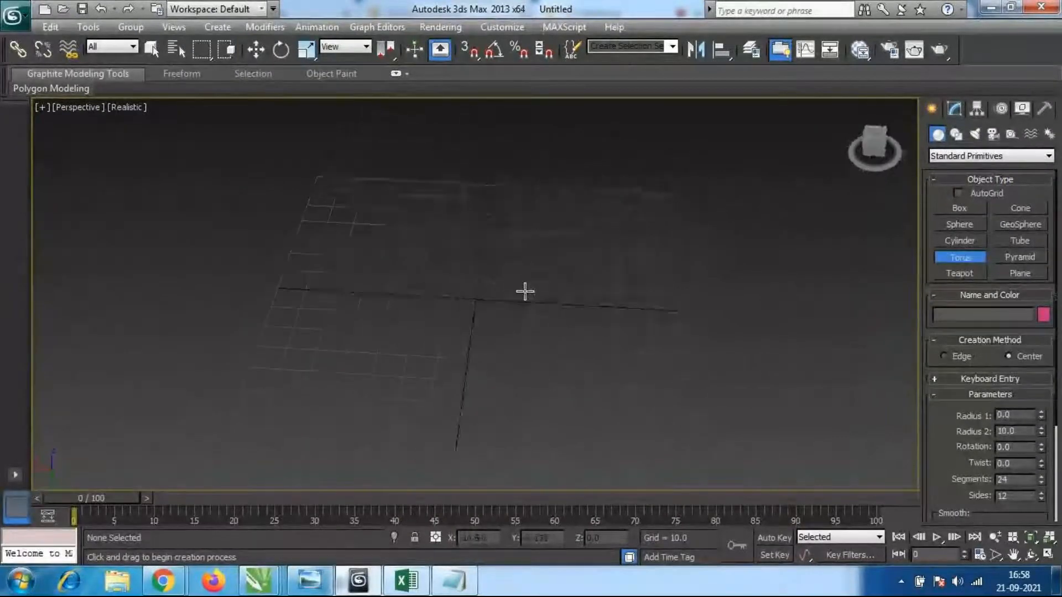
left_click_drag(410, 245, 590, 286)
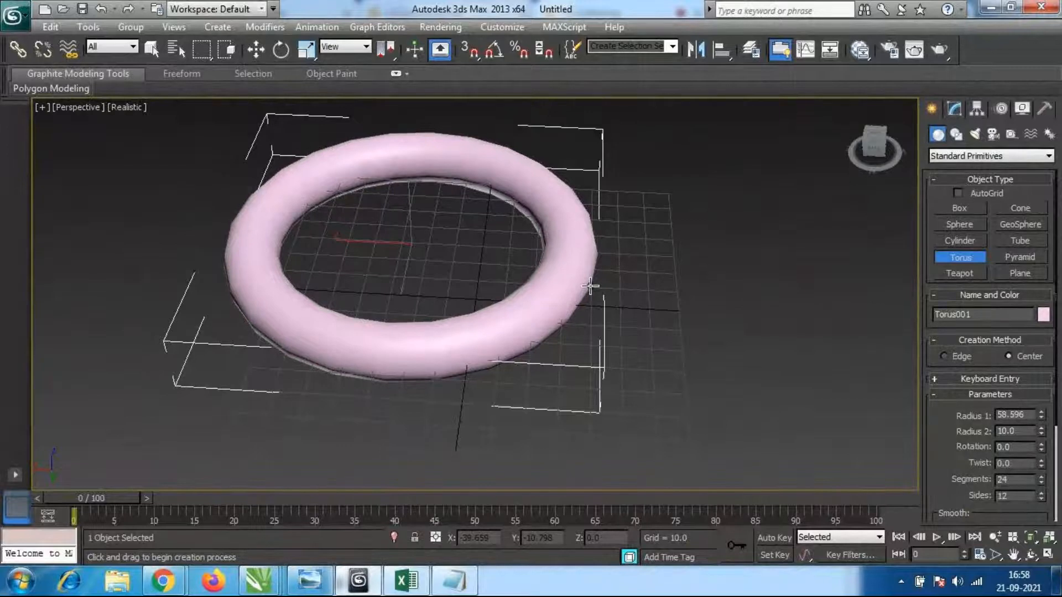
left_click_drag(590, 286, 588, 288)
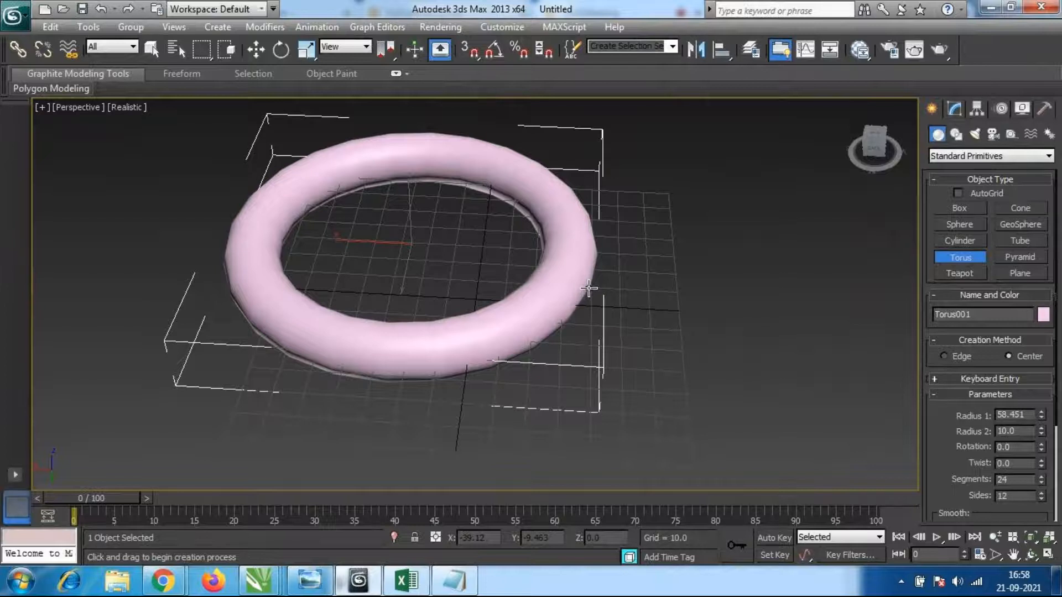
left_click_drag(589, 289, 586, 286)
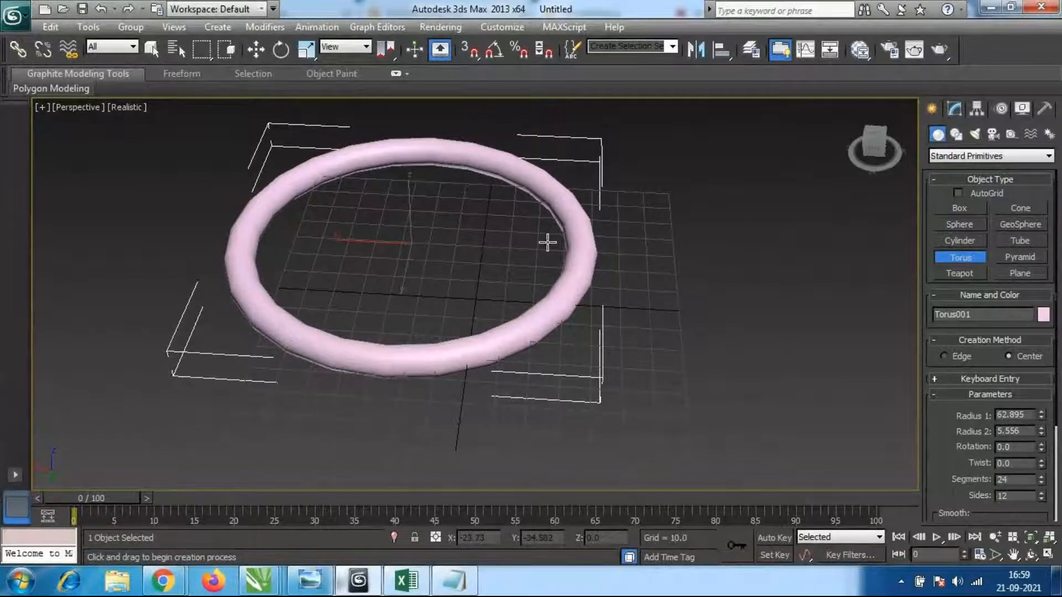
left_click(547, 242)
key("w")
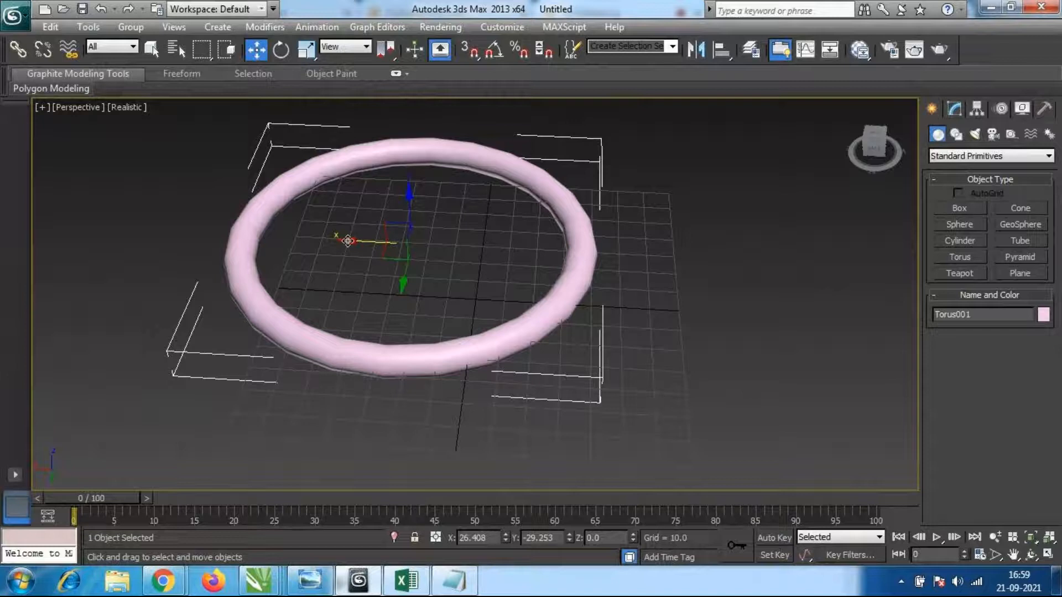
Move the torus along X and Y to the grid's center, at about X -1.4 and Y -0.8.
left_click_drag(348, 241, 422, 251)
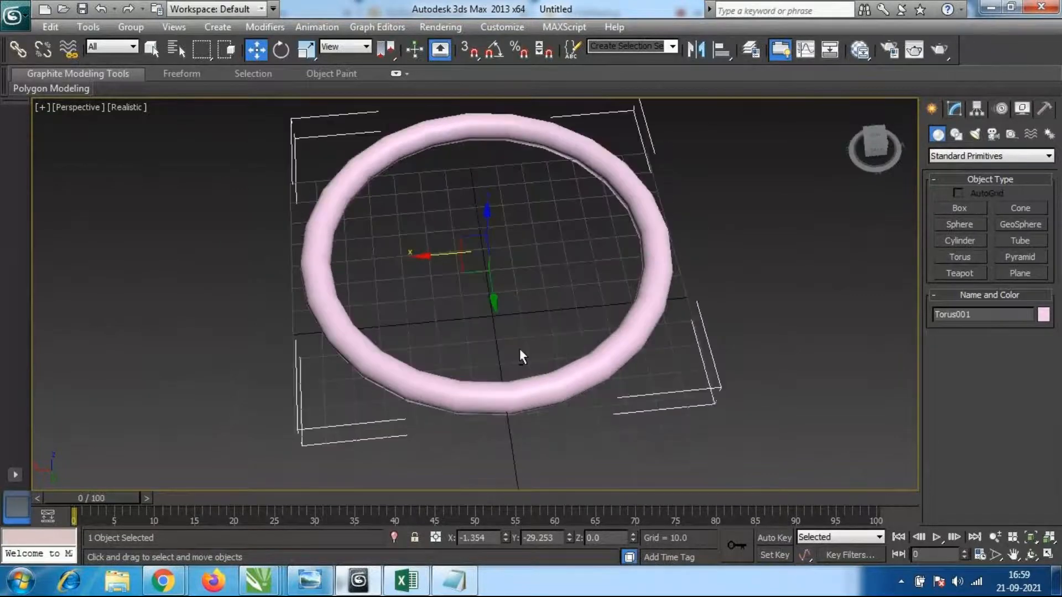
middle_click_drag(519, 349, 589, 286, "alt")
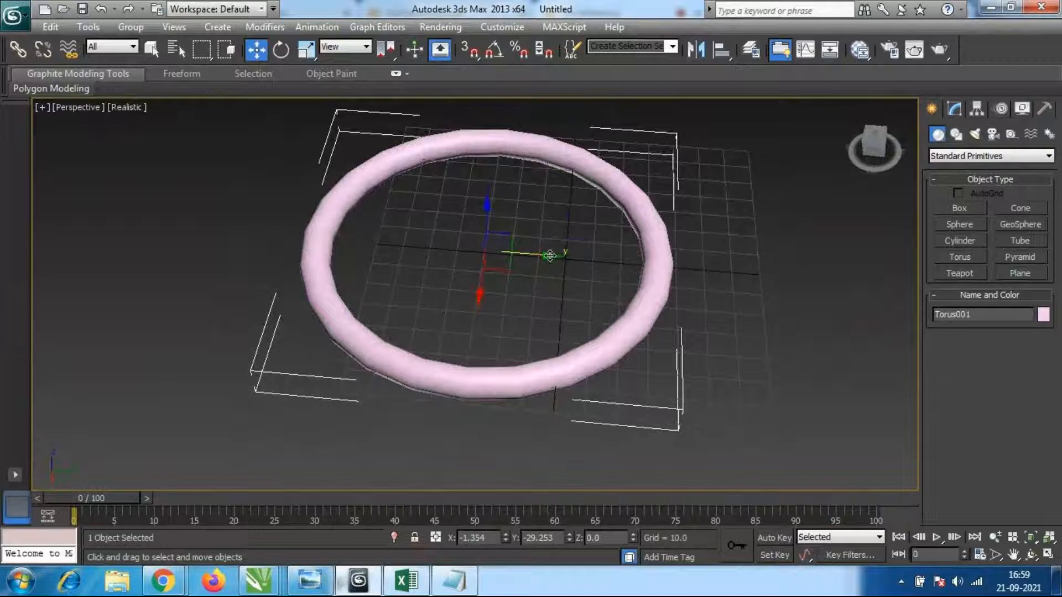
left_click_drag(552, 254, 625, 255)
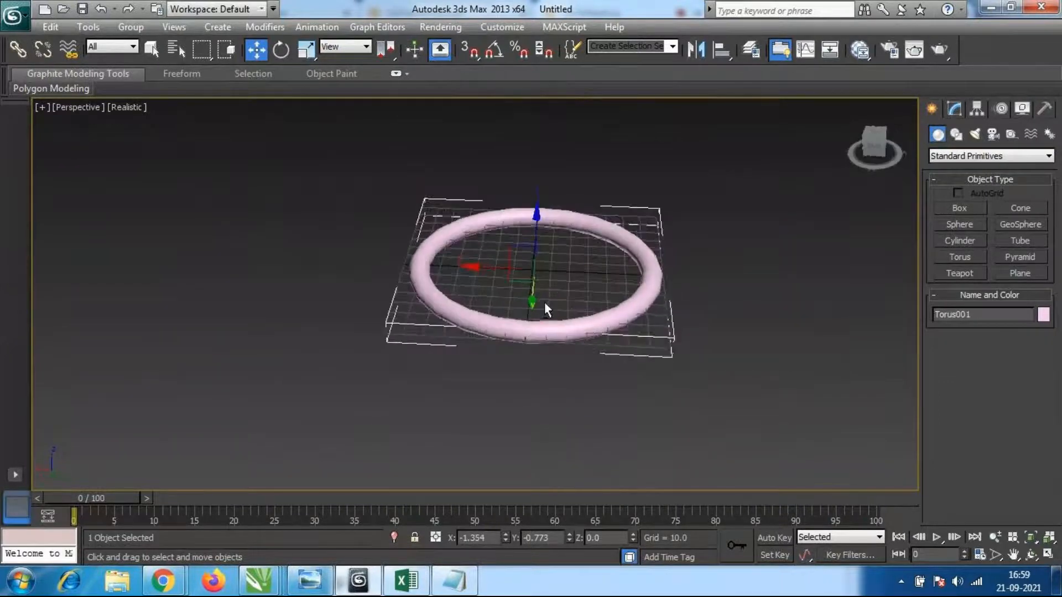
scroll(595, 253, "up", 3)
middle_click_drag(597, 250, 536, 338)
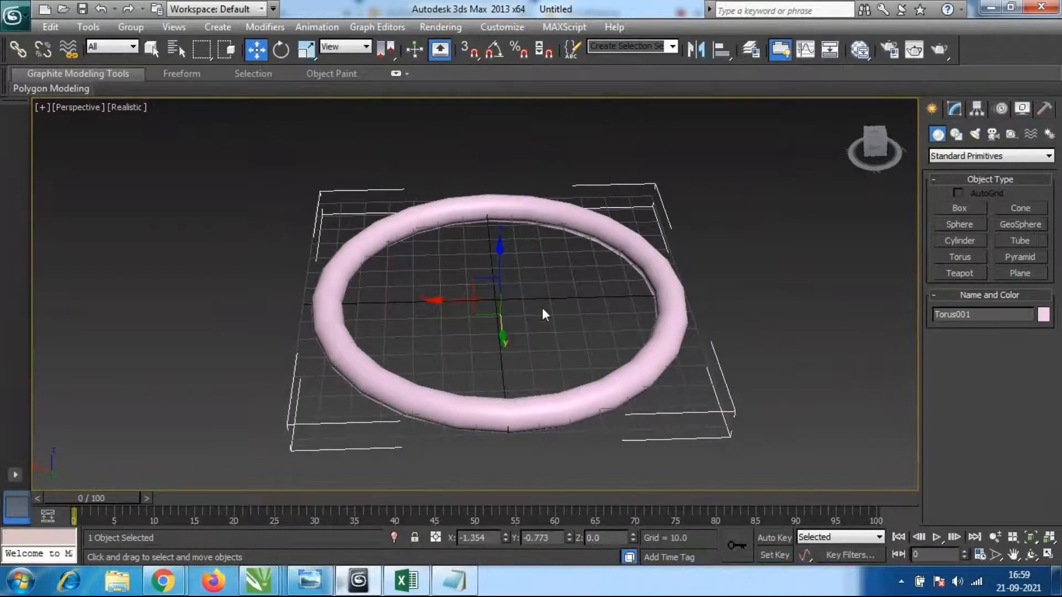
Replace the torus with a new one of Radius 1 about 63.3 and Radius 2 about 7.9, moved to about X -3.8, Y -11.9.
key("Delete")
left_click(959, 257)
left_click_drag(365, 232, 512, 284)
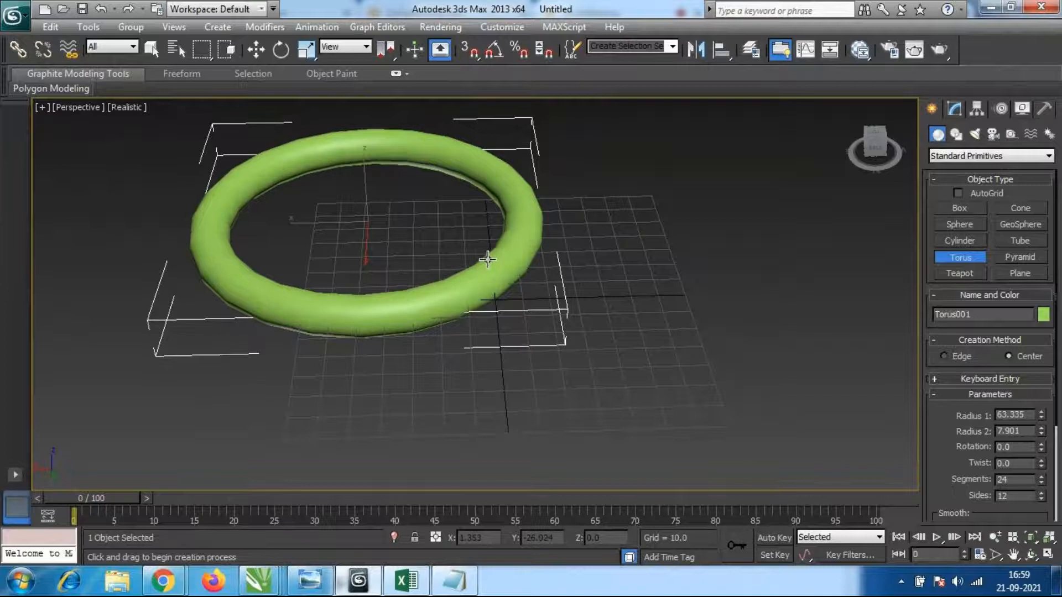
left_click(487, 259)
key("w")
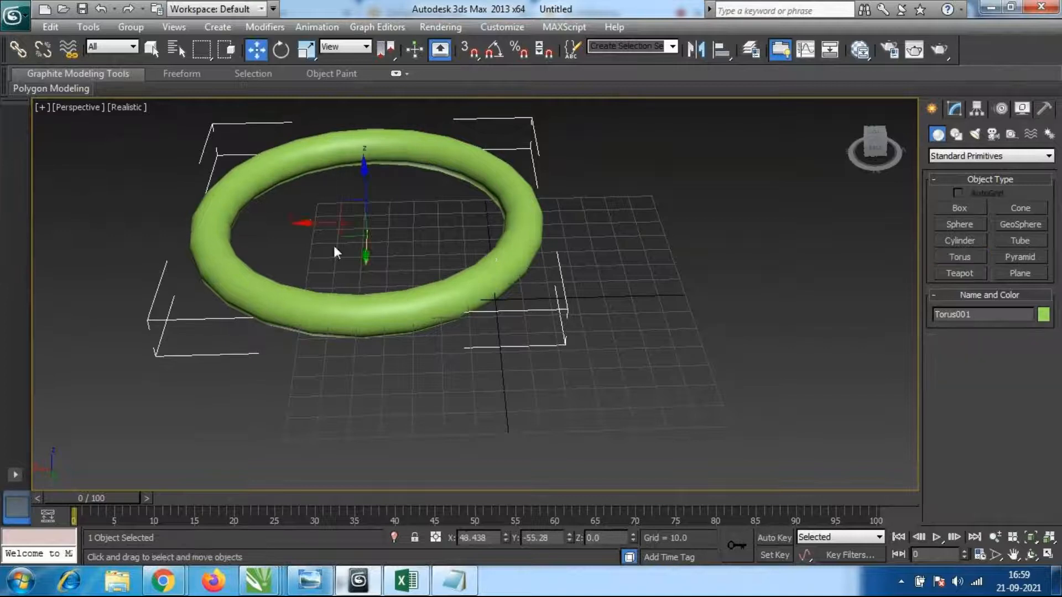
left_click_drag(301, 221, 506, 311)
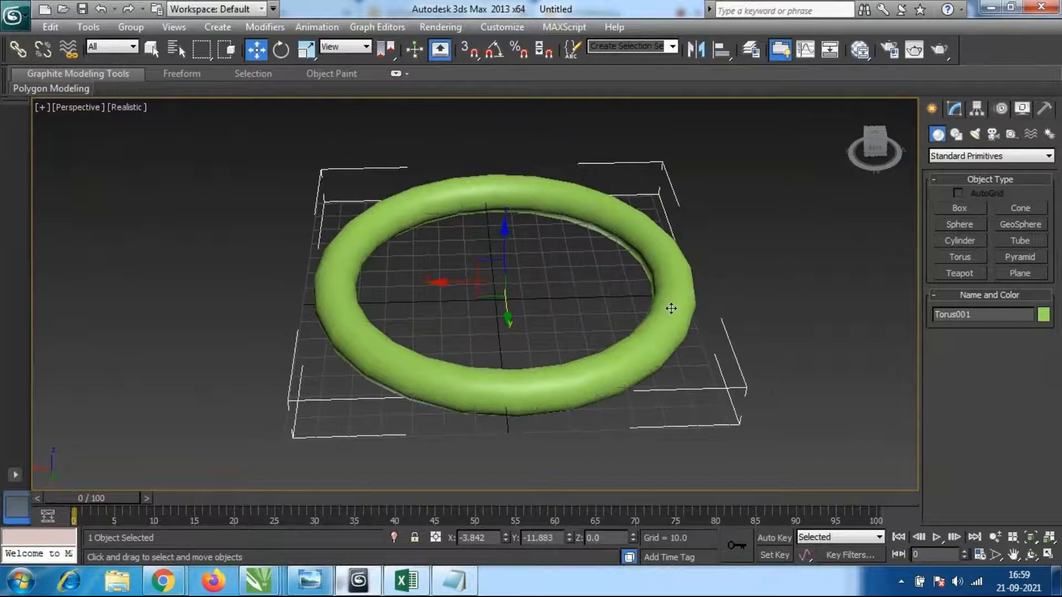
Adjust the torus's Radius 1 to about 59.5, Radius 2 to about 11.4 and Rotation to 56.
left_click(952, 109)
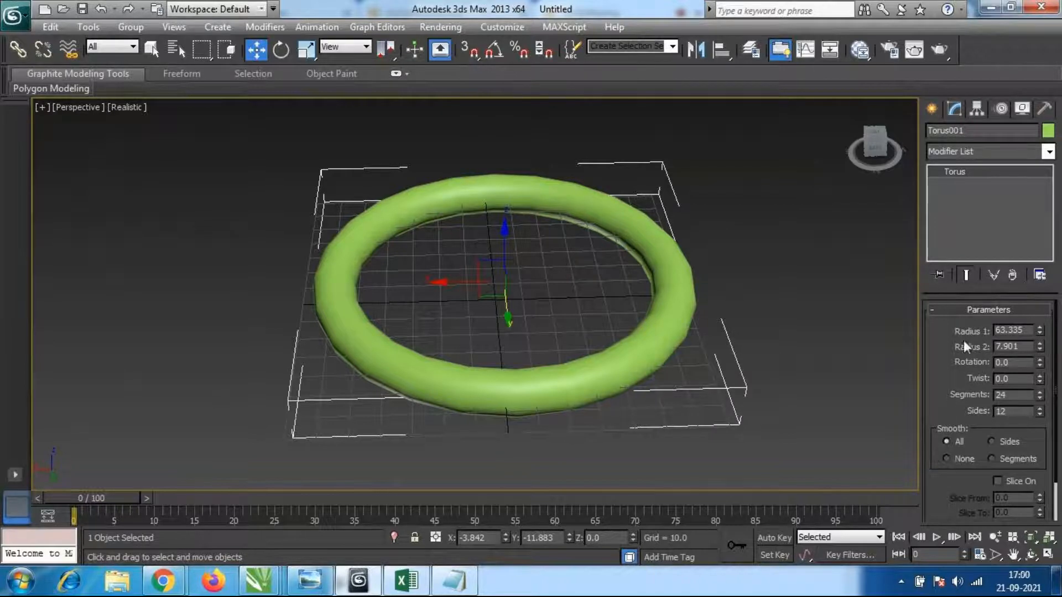
left_click_drag(1040, 331, 882, 308)
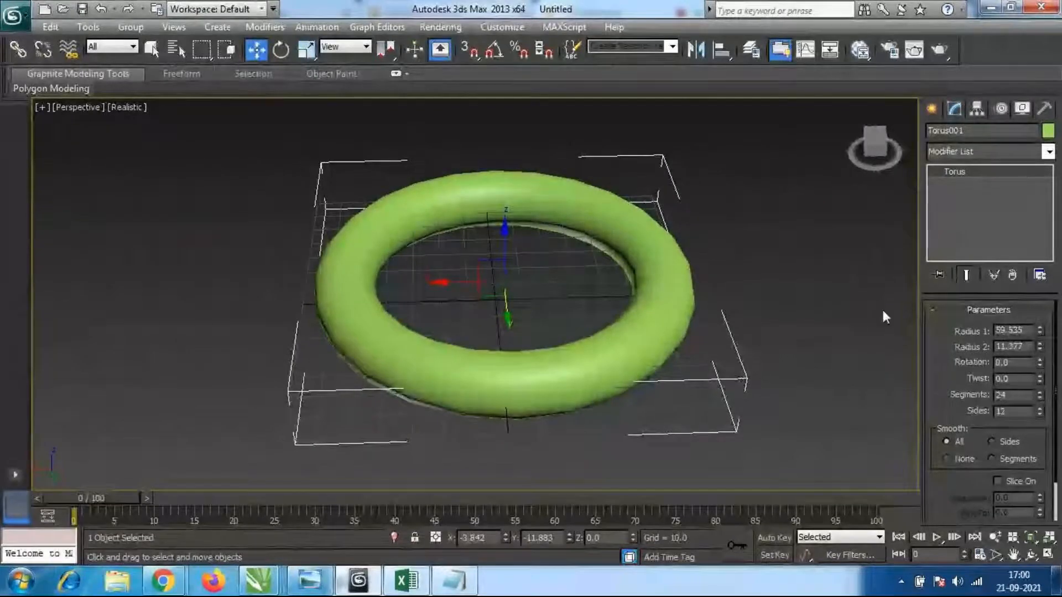
left_click_drag(1040, 365, 906, 275)
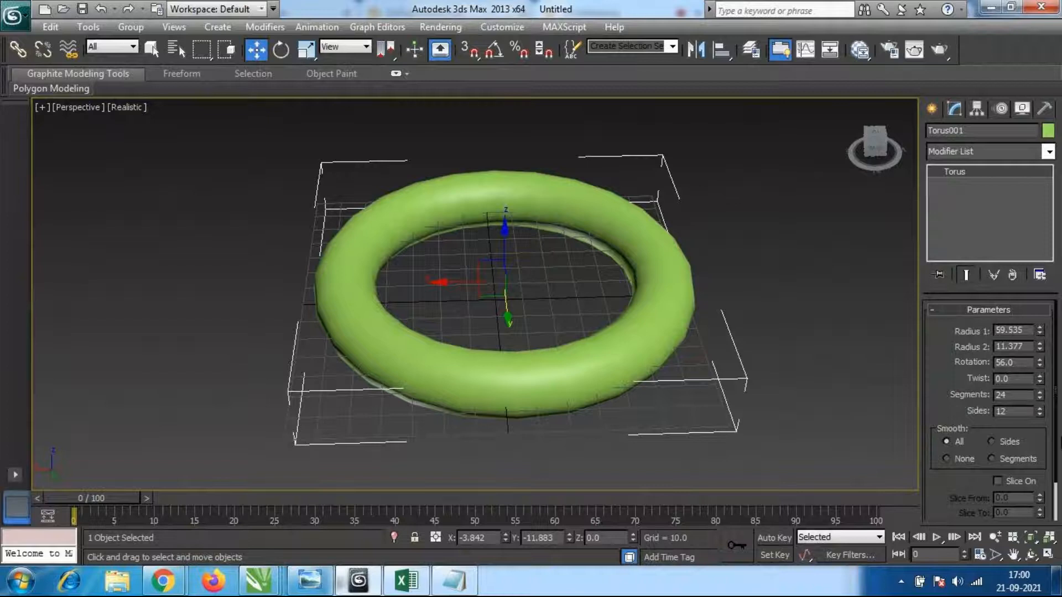
Lower the torus's Sides to 3, inspect it in wireframe, raise Sides to 10 and return to realistic shading.
left_click_drag(1041, 413, 1041, 498)
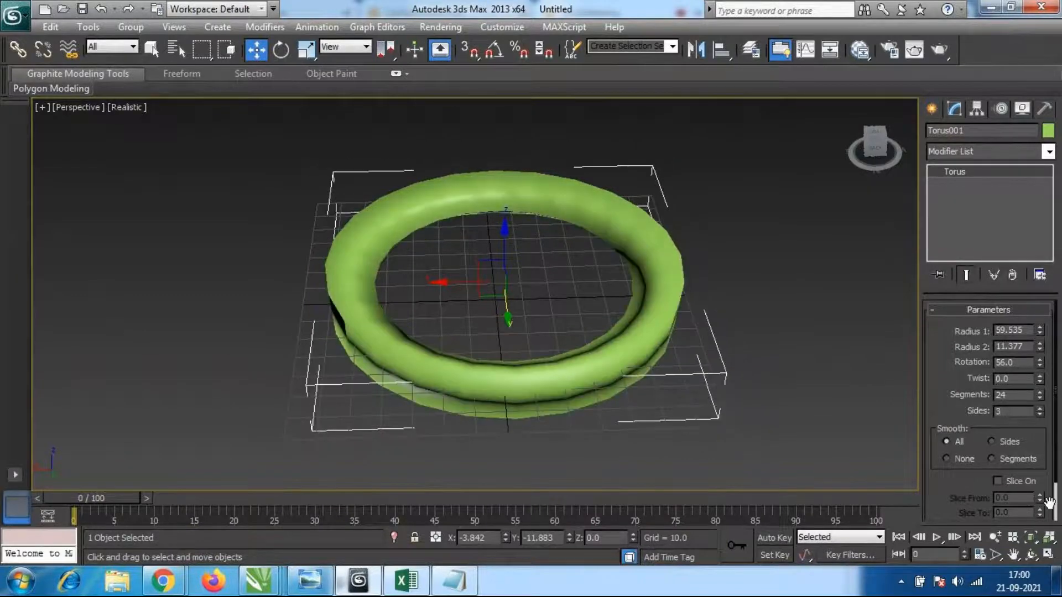
key("F3")
middle_click_drag(393, 316, 522, 318, "alt")
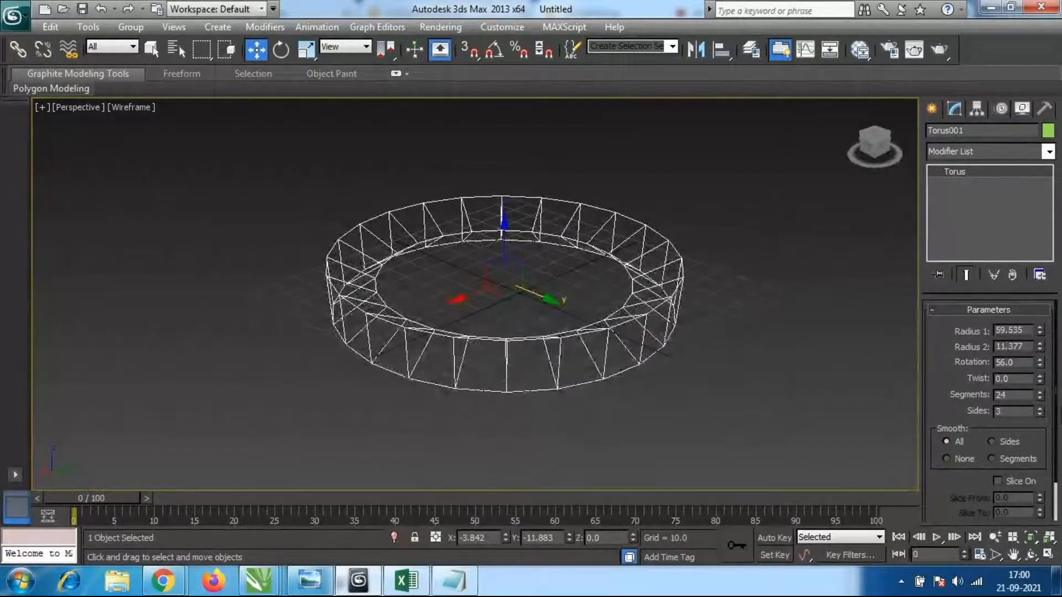
left_click_drag(1043, 409, 1001, 388)
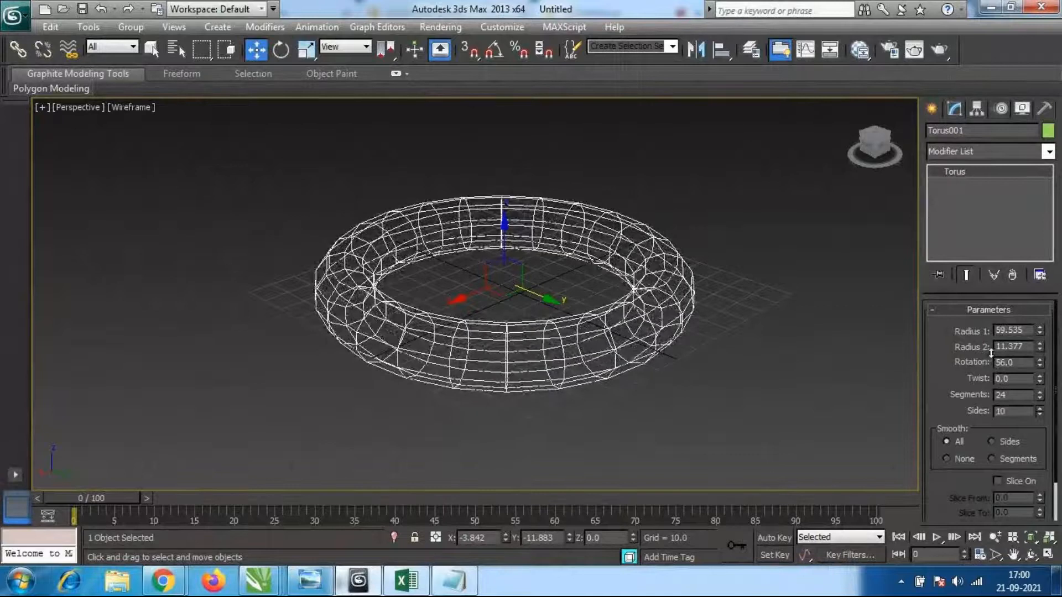
key("F3")
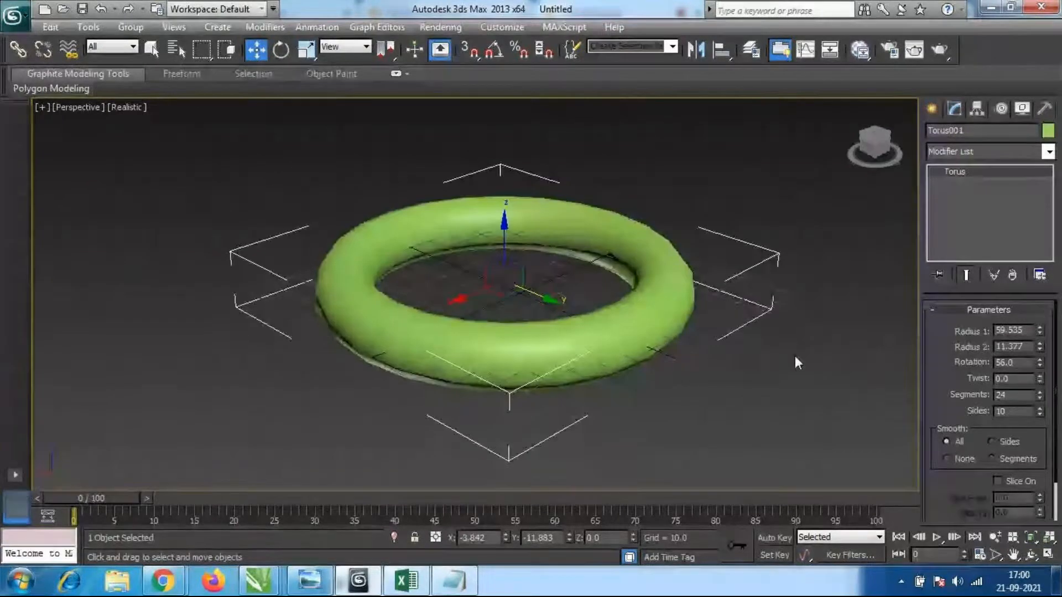
middle_click_drag(719, 290, 702, 307, "alt")
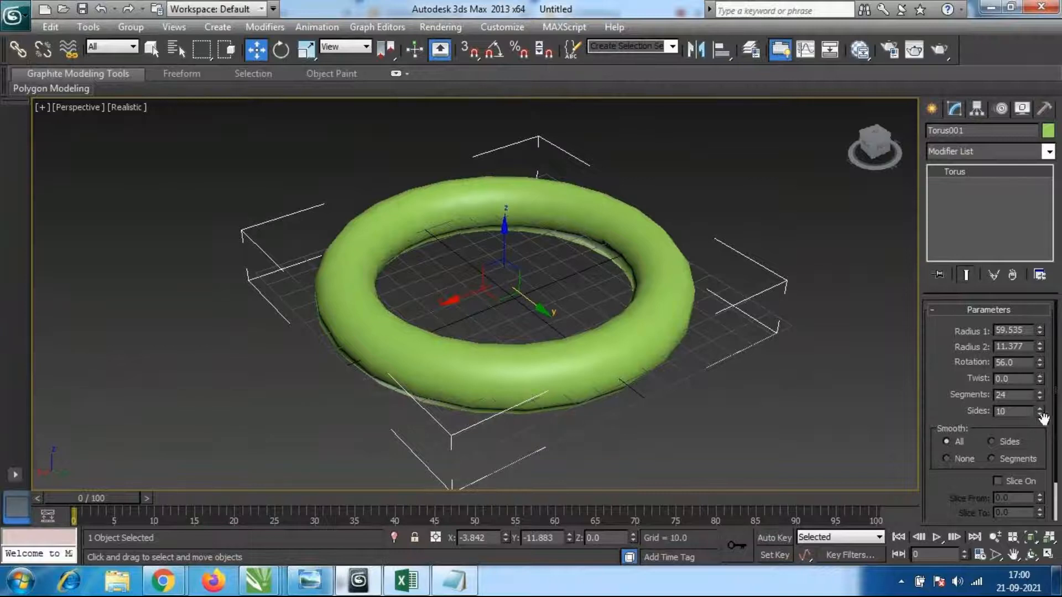
Lower the torus's Sides to 3, set its Twist to about -222.5, and raise Sides to 34.
left_click_drag(1039, 416, 1042, 462)
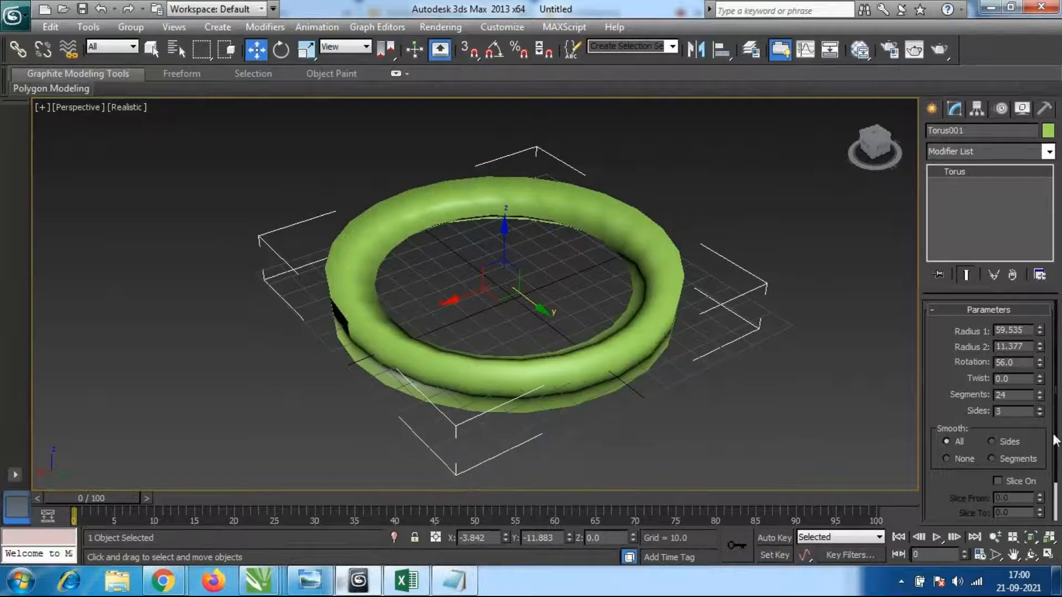
left_click_drag(1040, 377, 867, 430)
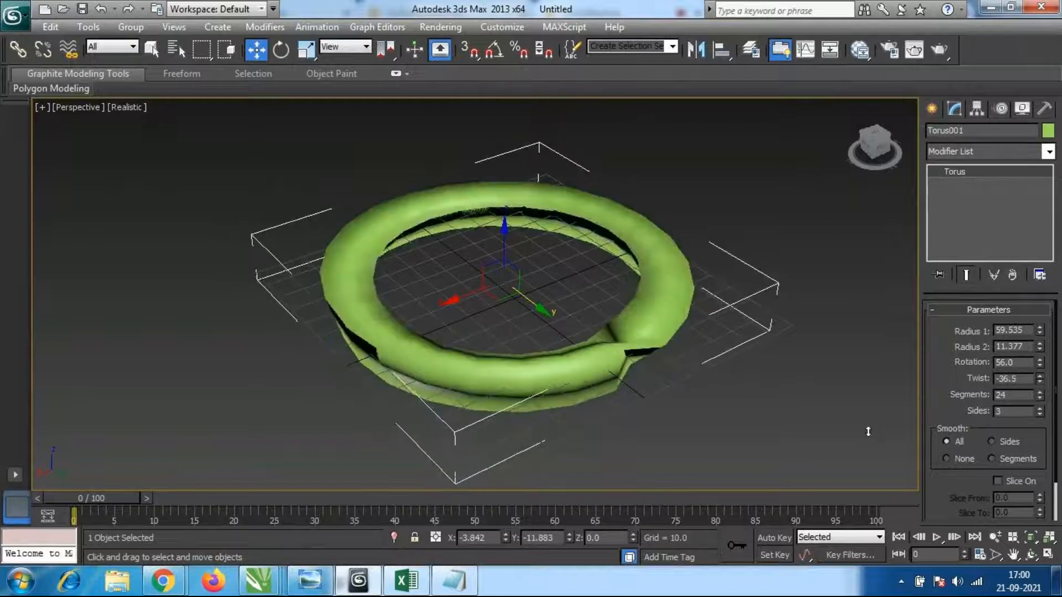
left_click_drag(1040, 412, 1034, 575)
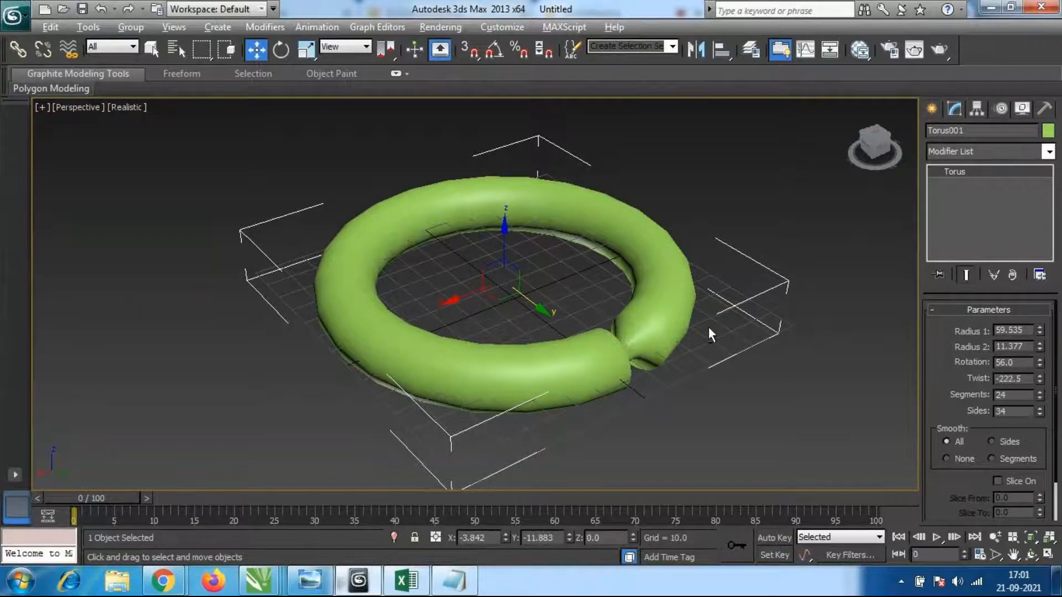
Set the torus's Rotation to -35 and lower its Segments to 4.
middle_click_drag(708, 327, 633, 301, "alt")
scroll(612, 329, "up", 4)
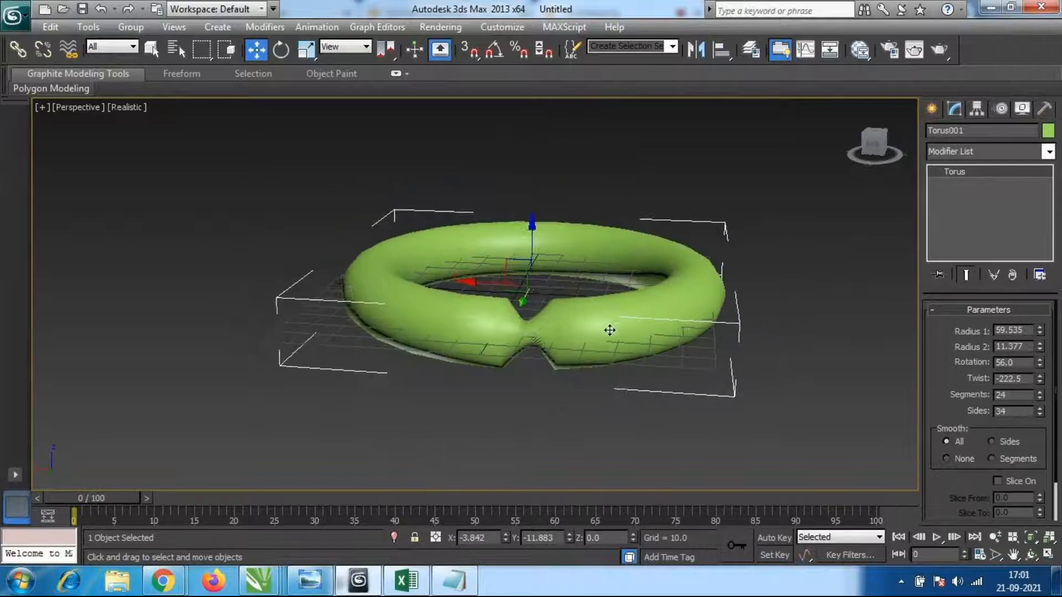
scroll(609, 284, "down", 1)
middle_click_drag(609, 285, 669, 350, "alt")
left_click(1040, 360)
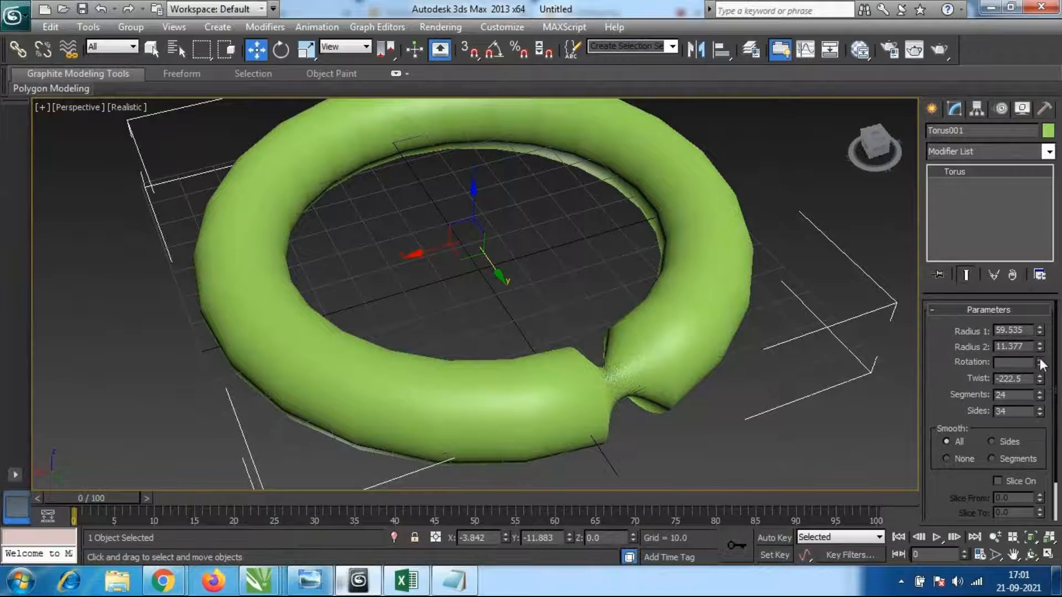
left_click_drag(1040, 359, 1039, 504)
left_click_drag(1040, 395, 1033, 546)
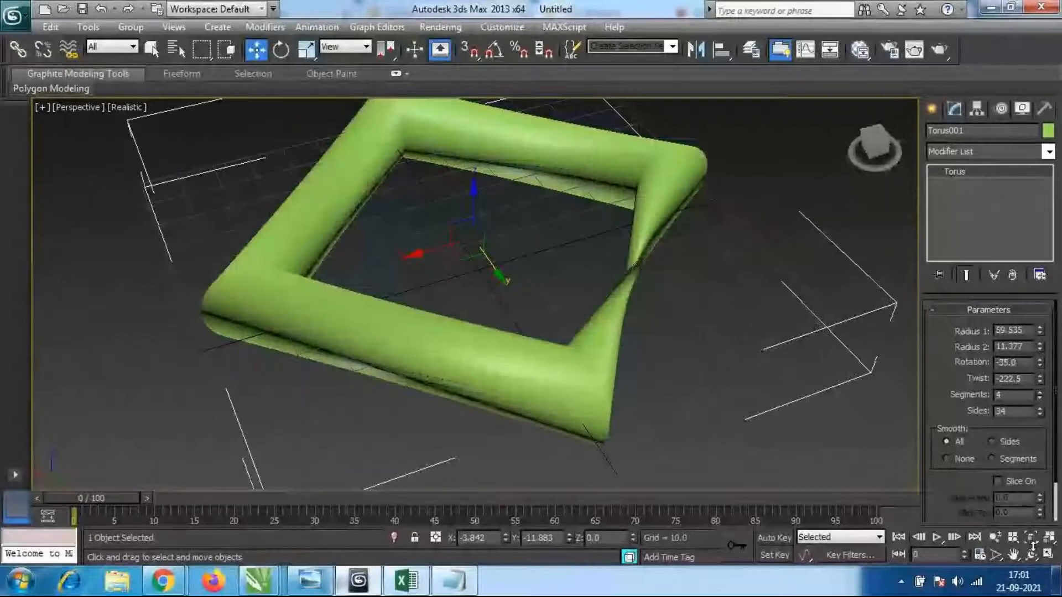
middle_click_drag(758, 350, 713, 373)
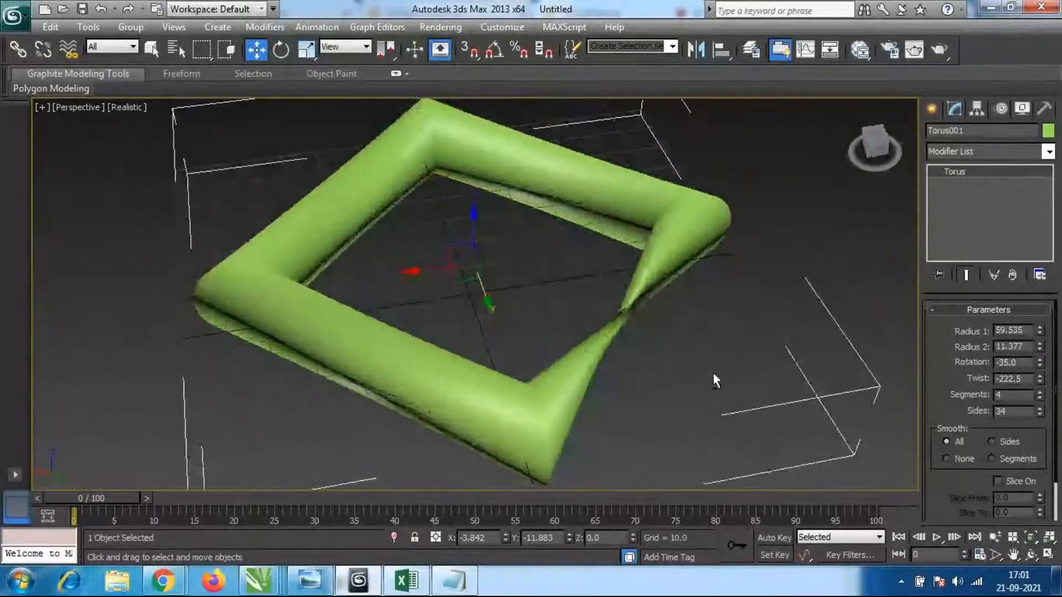
Set the torus's Twist to -444 and Segments to 3, and rotate it about 85.3 degrees around X.
left_click_drag(1044, 375, 921, 150)
middle_click_drag(636, 393, 521, 381, "alt")
key("e")
left_click_drag(517, 334, 546, 456)
middle_click_drag(618, 424, 591, 417)
scroll(575, 323, "down", 3)
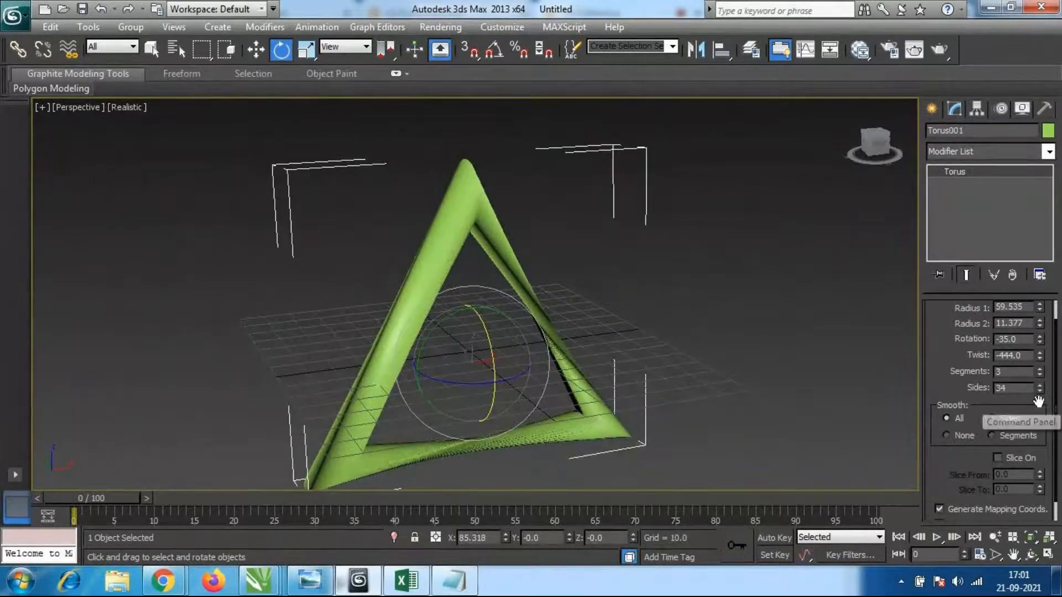
Delete the triangular torus from the scene.
key("Delete")
middle_click_drag(555, 355, 623, 355)
scroll(622, 354, "up", 3)
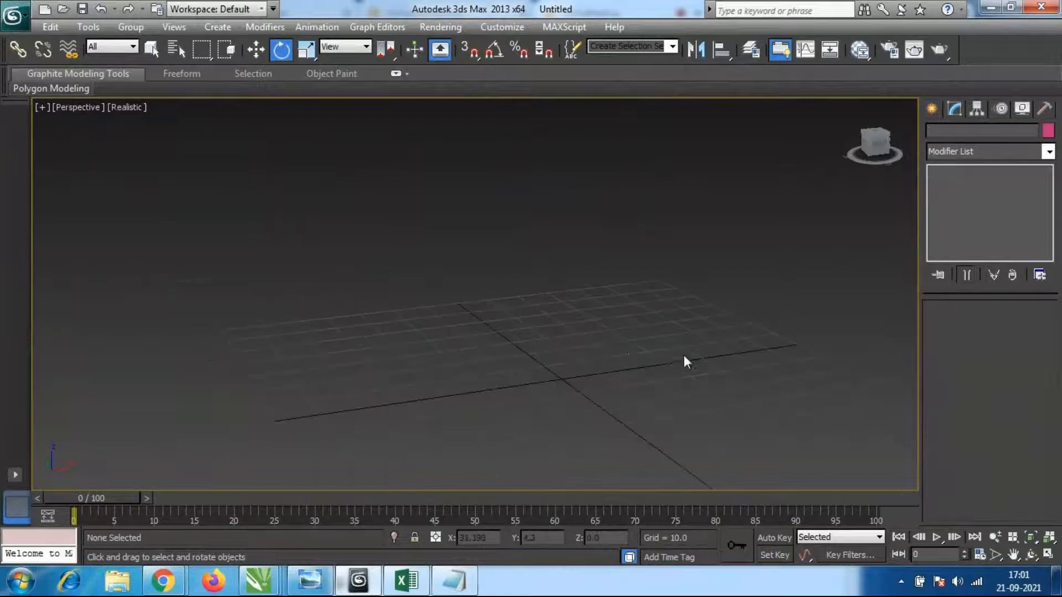
Create a teapot primitive with a radius of about 21.7 near the grid's centre.
left_click(939, 107)
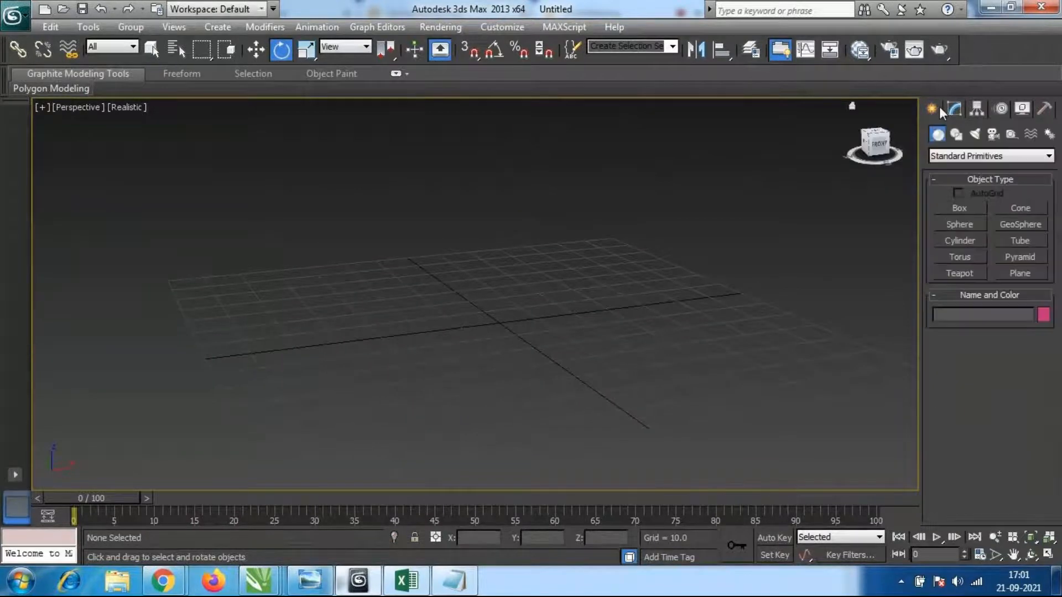
scroll(557, 367, "up", 5)
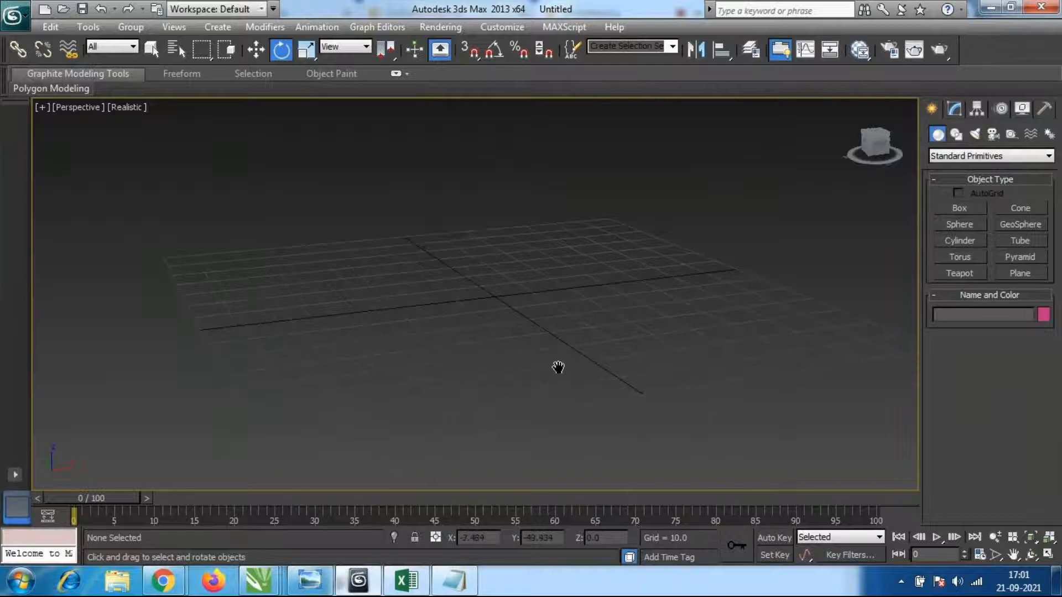
scroll(418, 348, "down", 4)
scroll(554, 345, "down", 1)
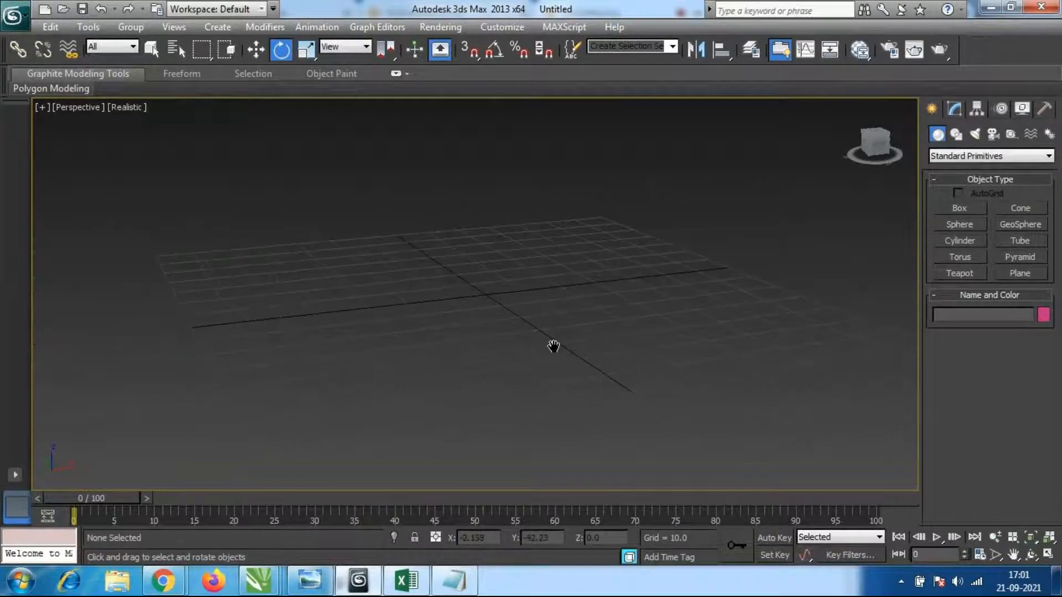
left_click(970, 274)
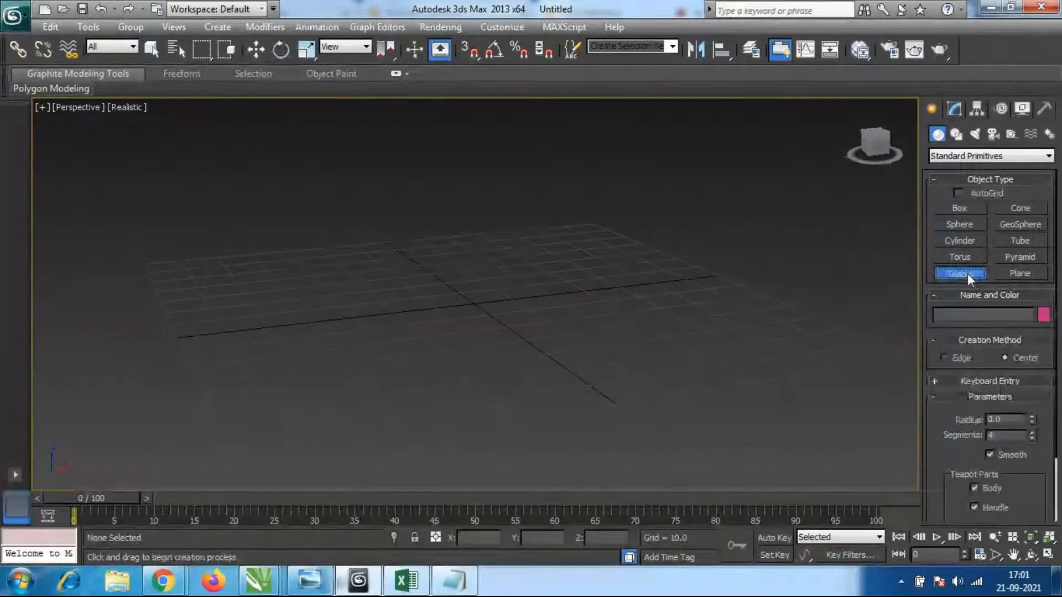
left_click_drag(427, 277, 495, 306)
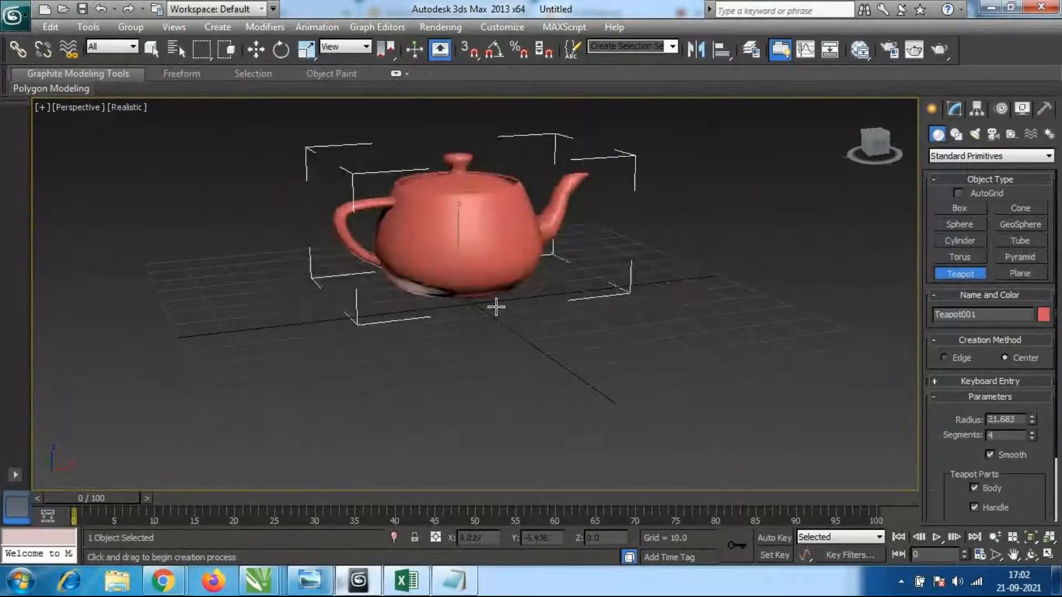
scroll(604, 321, "up", 3)
middle_click_drag(523, 316, 540, 343)
middle_click_drag(652, 363, 583, 375, "alt")
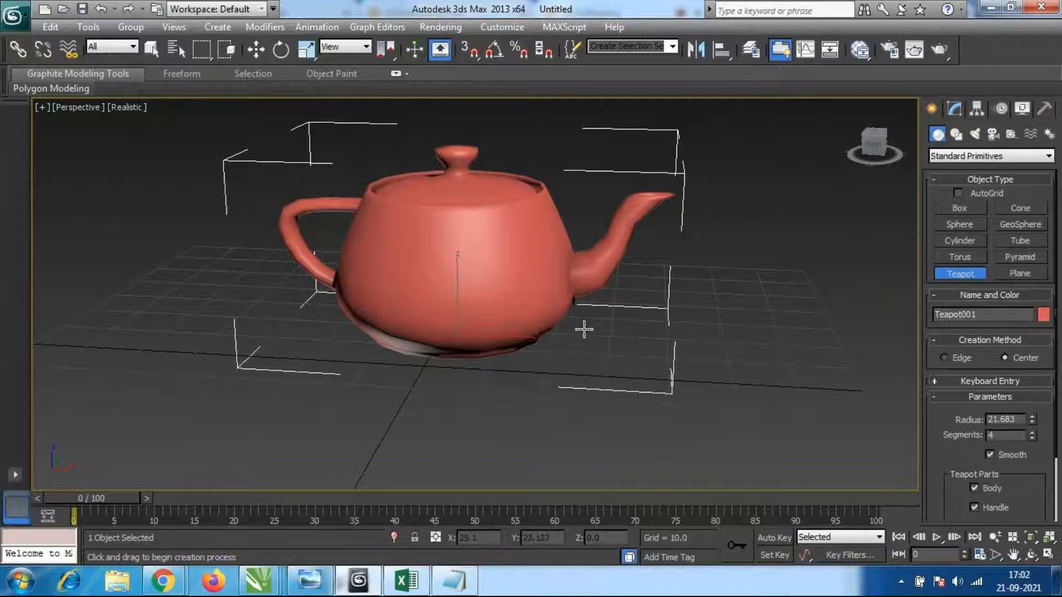
Open the teapot's parameters for modification and reduce its Radius to about 20.2.
left_click(953, 110)
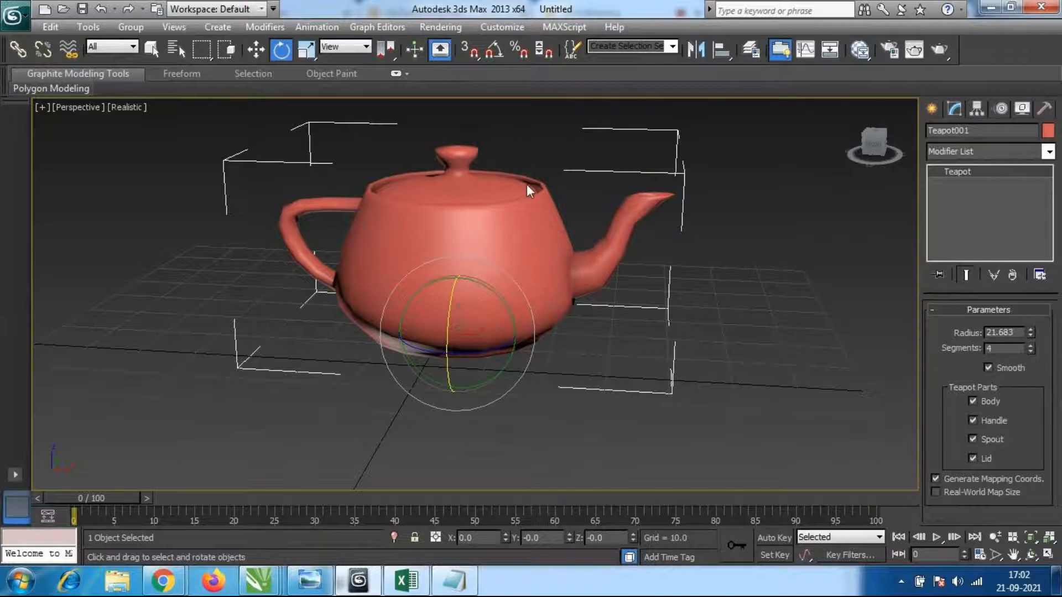
middle_click_drag(816, 290, 818, 308)
mouse_move(1030, 333)
left_mouse_down()
mouse_move(1032, 275)
mouse_move(1026, 372)
mouse_move(1027, 332)
left_mouse_up()
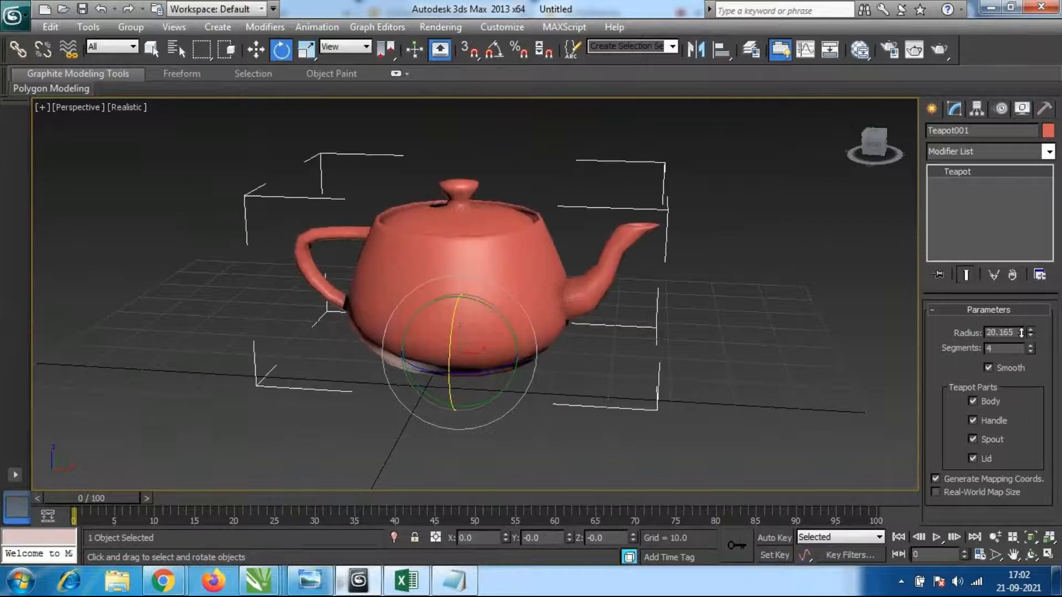
middle_click_drag(570, 311, 570, 317)
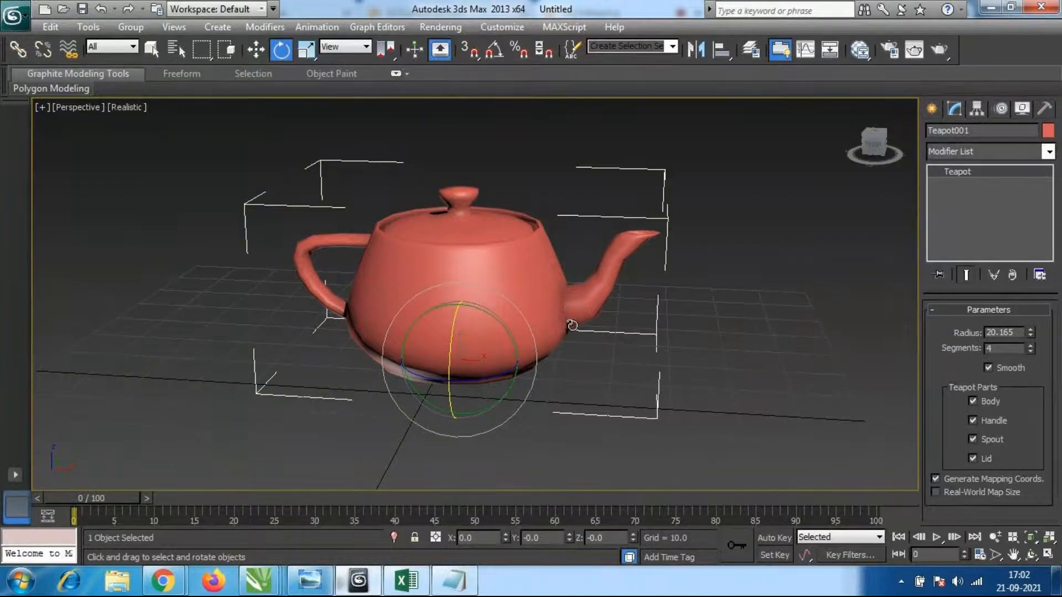
Try non-uniformly scaling the teapot to about 113.8% along X, and undo the scaling.
key("r")
key("r")
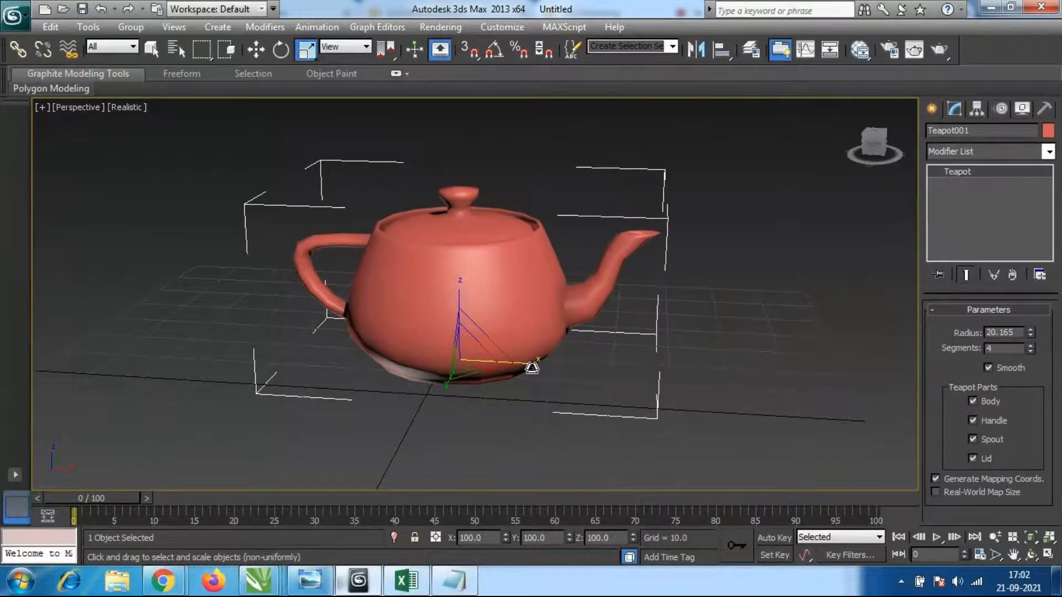
mouse_move(531, 368)
left_mouse_down()
mouse_move(552, 370)
mouse_move(536, 372)
left_mouse_up()
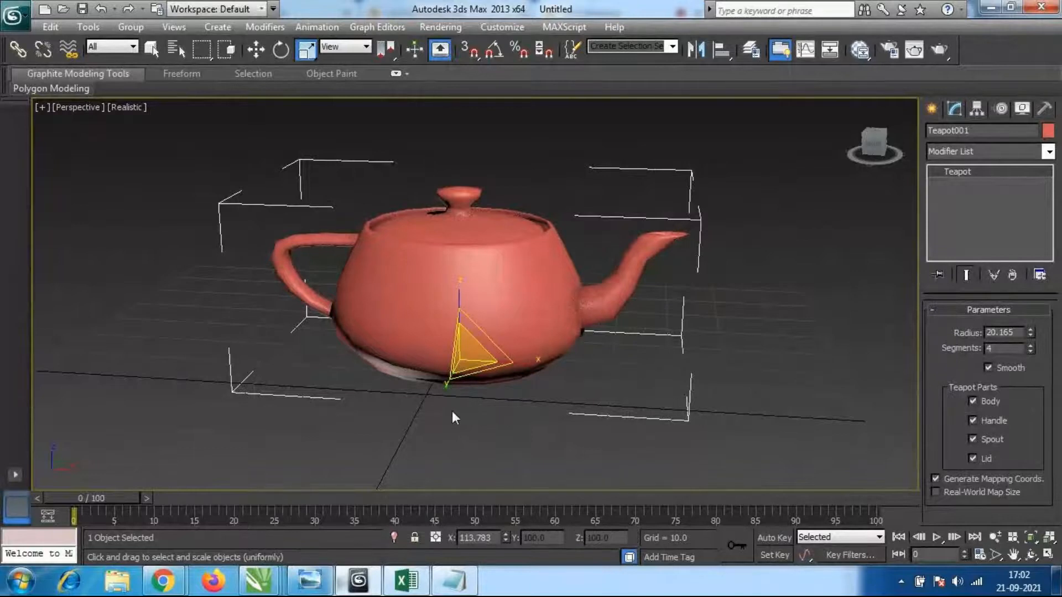
key("ctrl+z")
Set the teapot's Radius to about 23 and Segments to 14, and inspect its mesh in wireframe.
left_click_drag(1033, 334, 1009, 319)
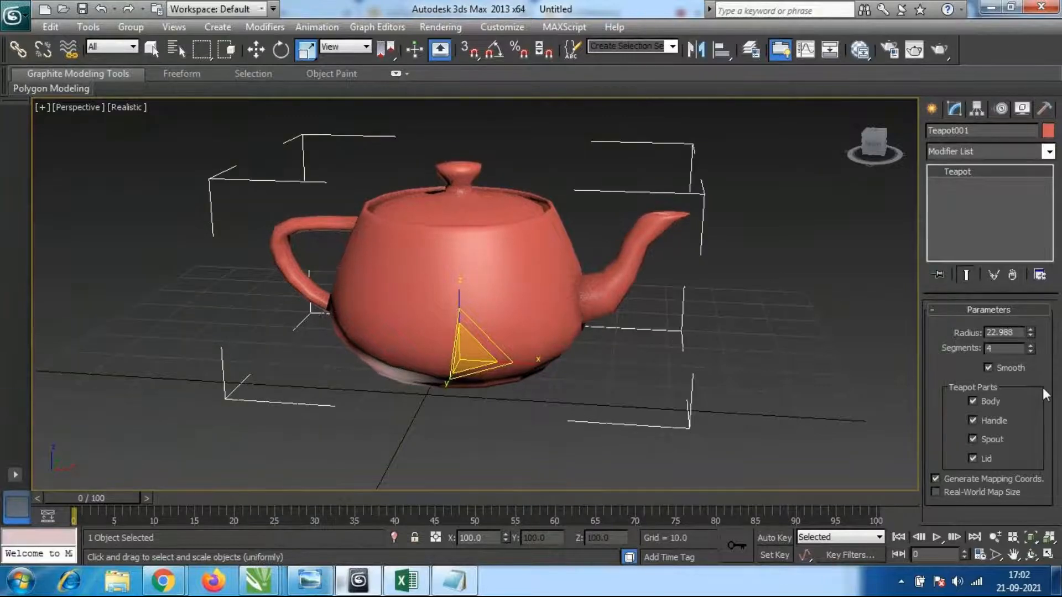
left_click_drag(1029, 347, 1007, 277)
key("F3")
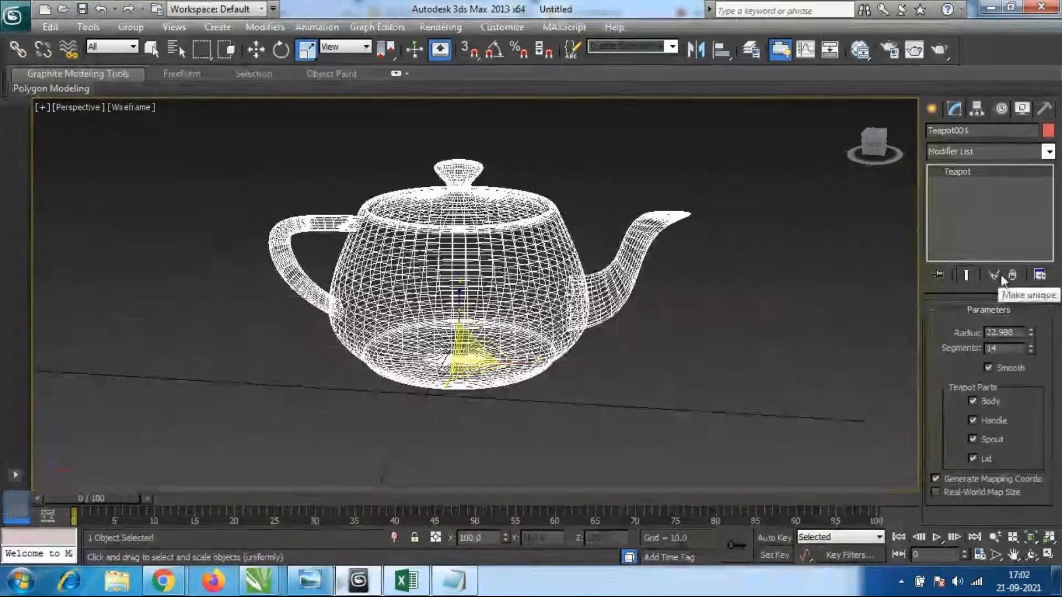
middle_click_drag(617, 356, 509, 389, "alt")
scroll(509, 388, "up", 2)
middle_click_drag(772, 359, 813, 363, "alt")
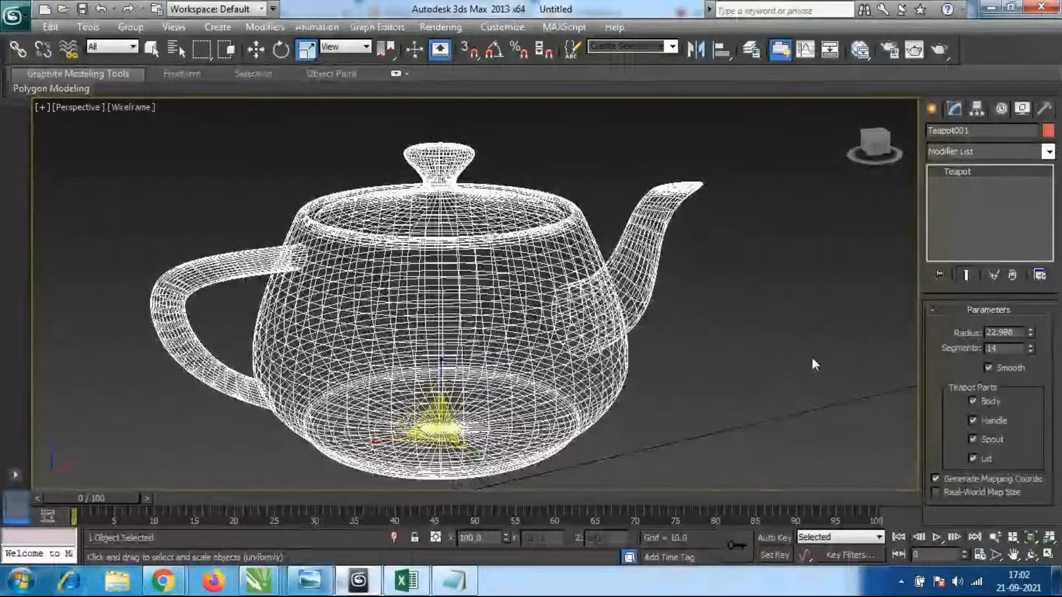
Lower the teapot's Segments to 2 and inspect it in realistic shading with edged faces.
left_click_drag(1031, 349, 1032, 442)
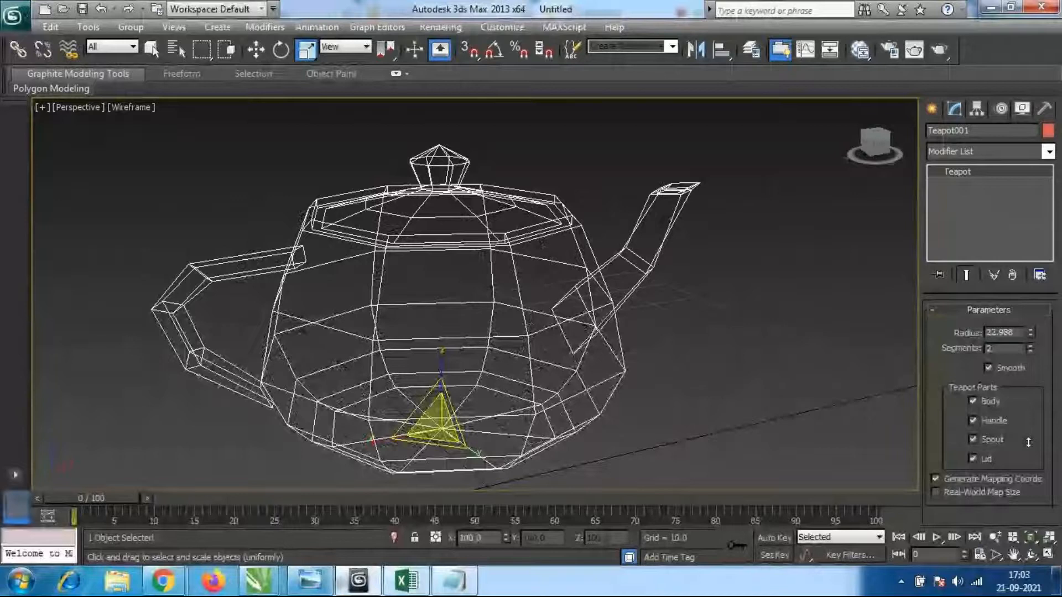
mouse_move(863, 431)
middle_mouse_down("alt")
mouse_move(685, 407)
mouse_move(592, 416)
mouse_move(671, 408)
mouse_move(665, 387)
middle_mouse_up("alt")
key("F3")
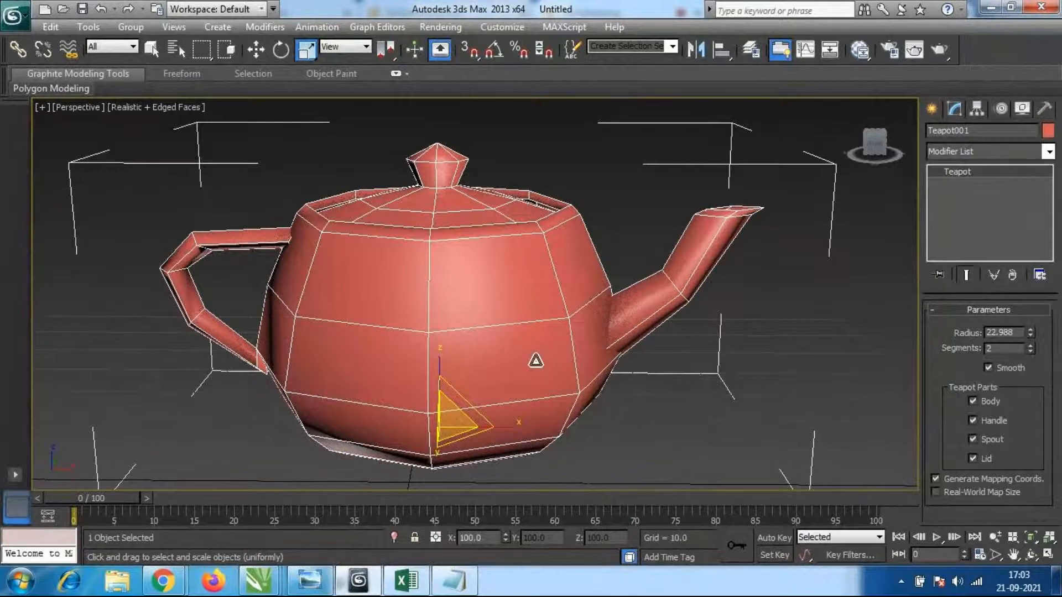
middle_click_drag(482, 367, 555, 304, "alt")
scroll(640, 250, "up", 3)
scroll(612, 293, "down", 3)
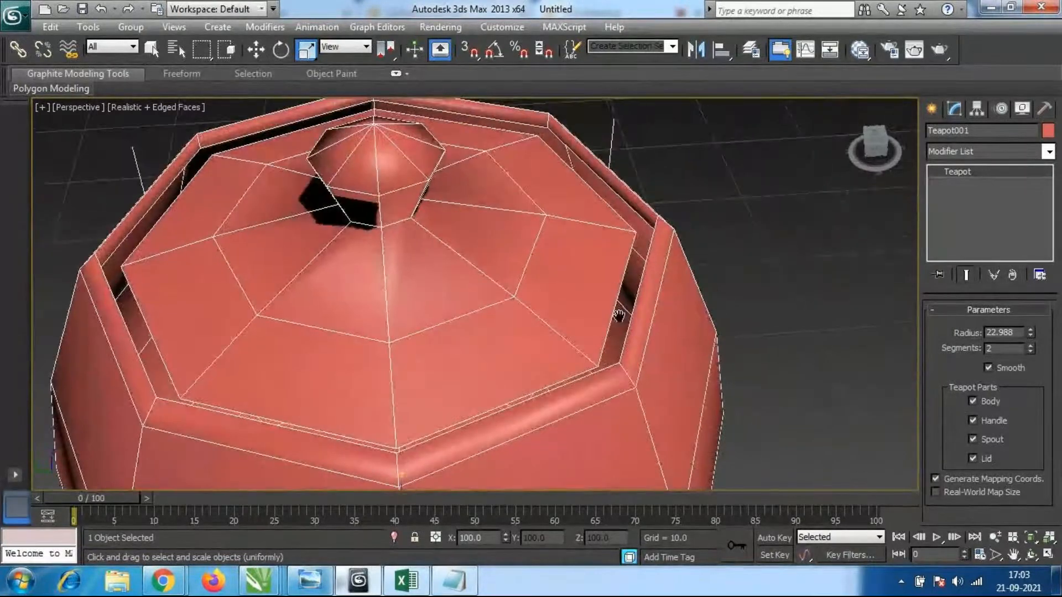
middle_click_drag(735, 387, 648, 321, "alt")
Raise the teapot's Segments to 8, and deselect and reselect the teapot.
left_click_drag(1030, 348, 1028, 299)
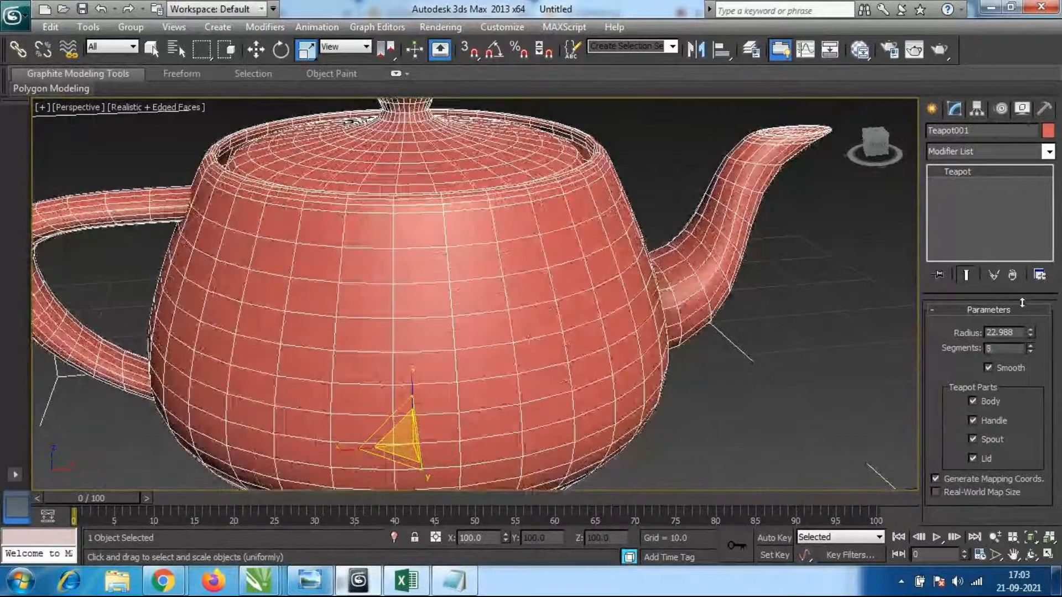
middle_click_drag(562, 299, 588, 298)
scroll(589, 293, "down", 4)
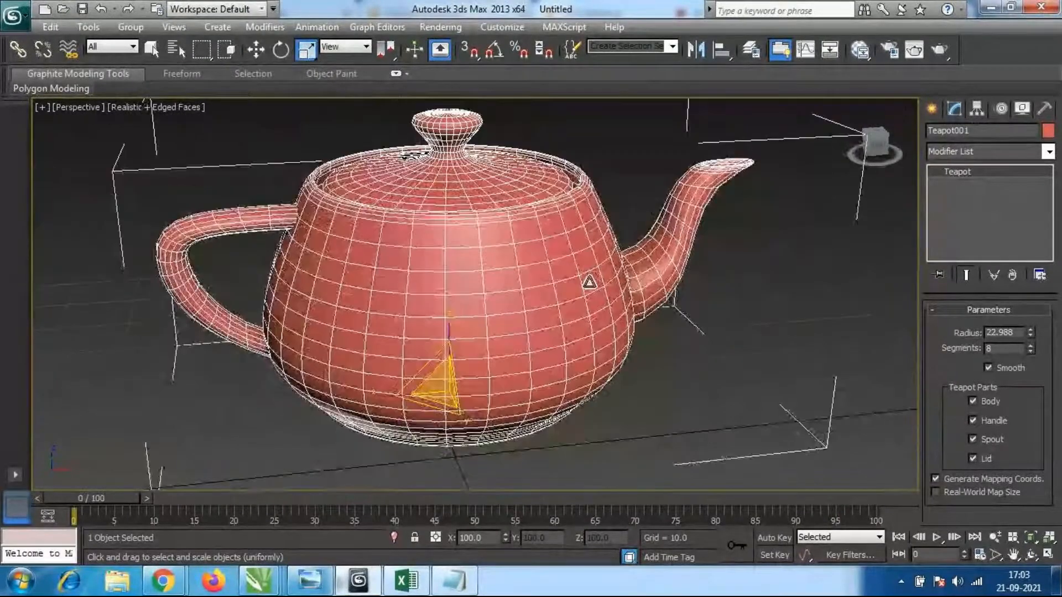
left_click(697, 387)
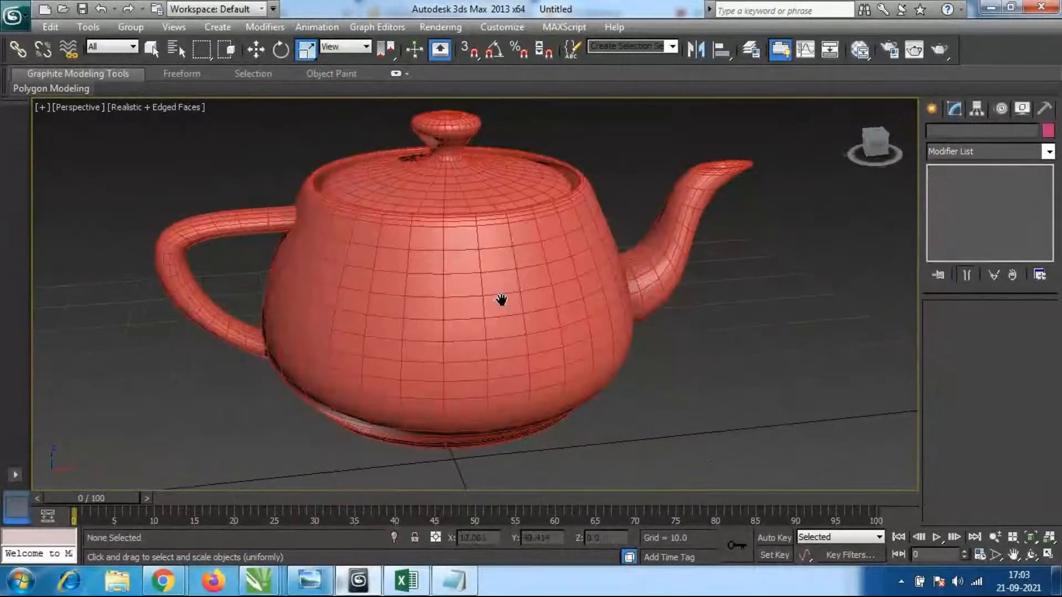
left_click(501, 306)
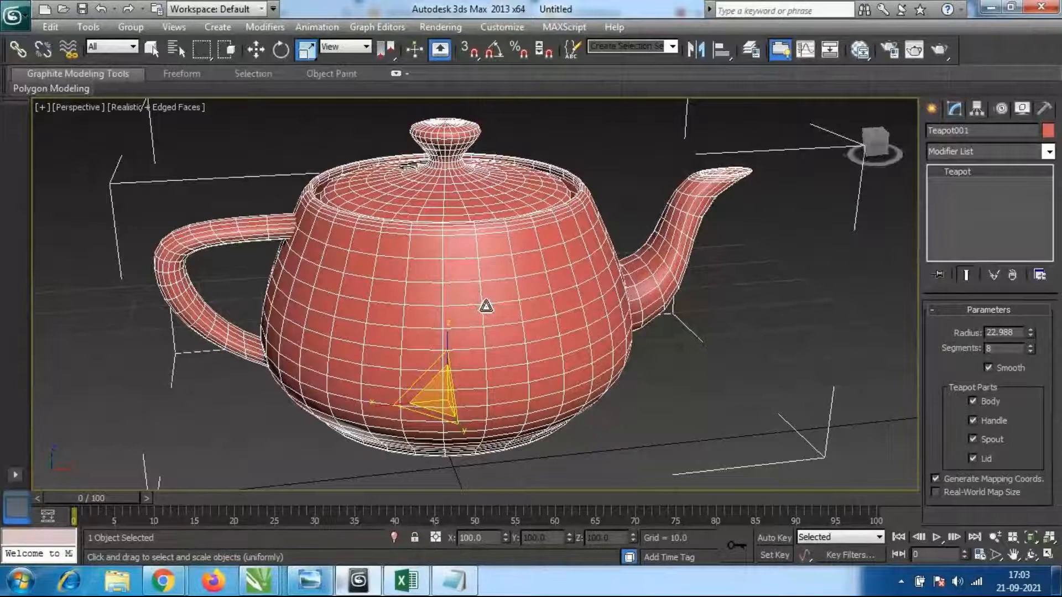
Toggle the teapot's Body off and back on, and remove its Handle and Spout.
left_click(974, 402)
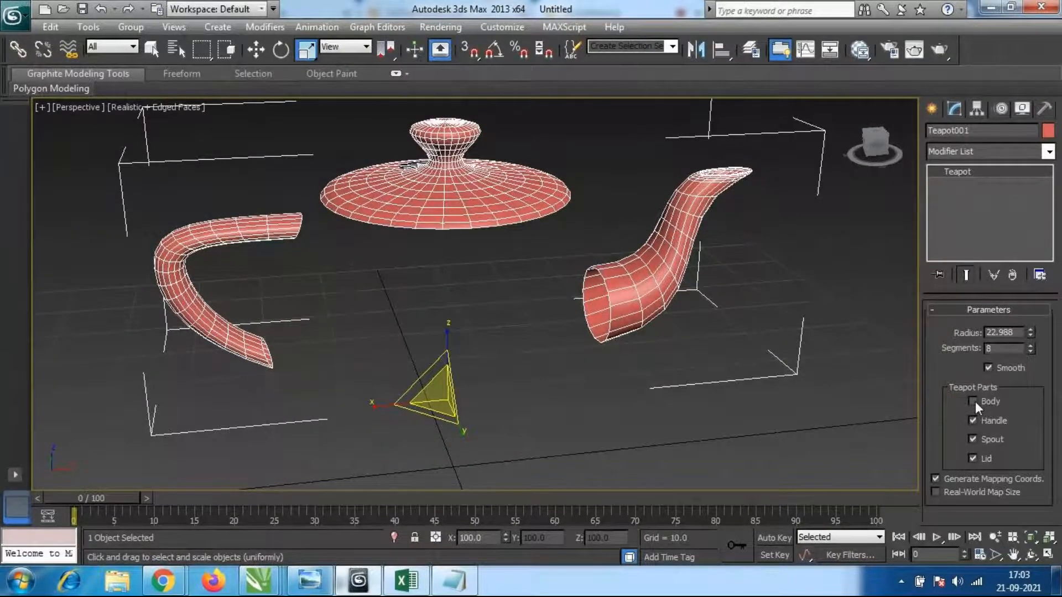
left_click(973, 402)
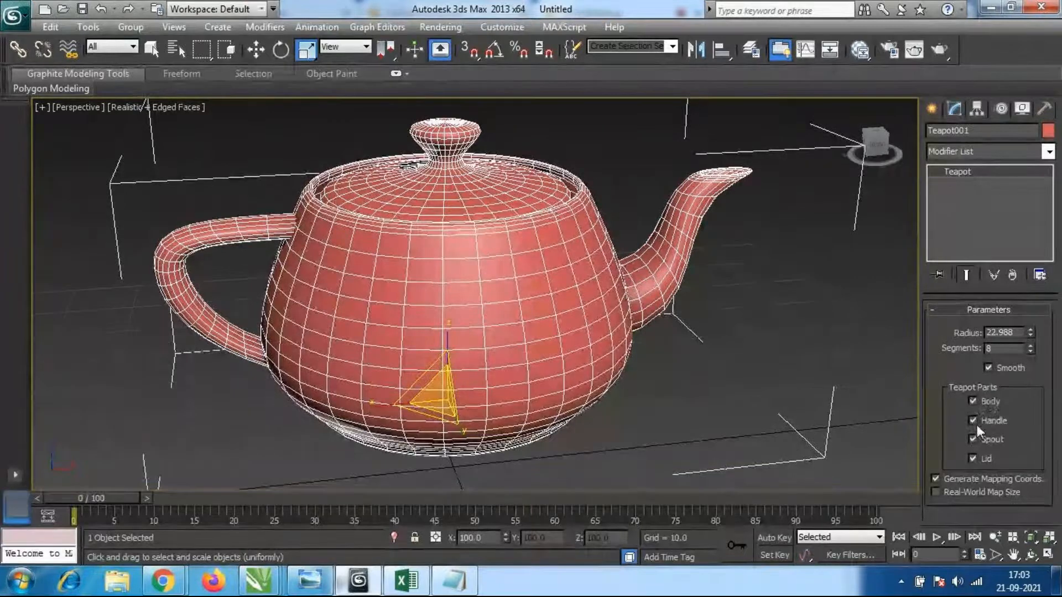
left_click(974, 421)
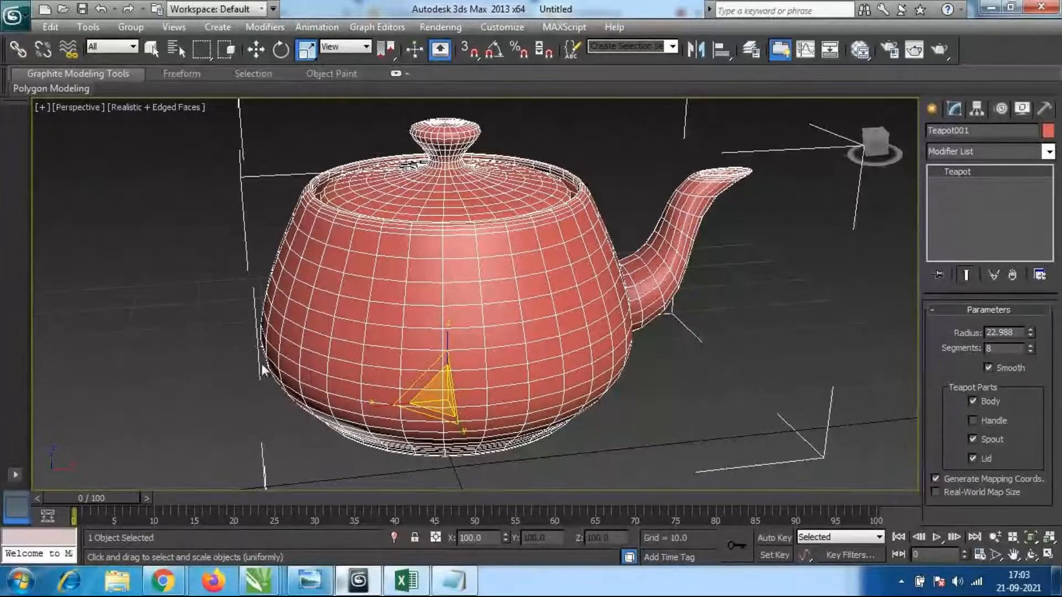
left_click(973, 438)
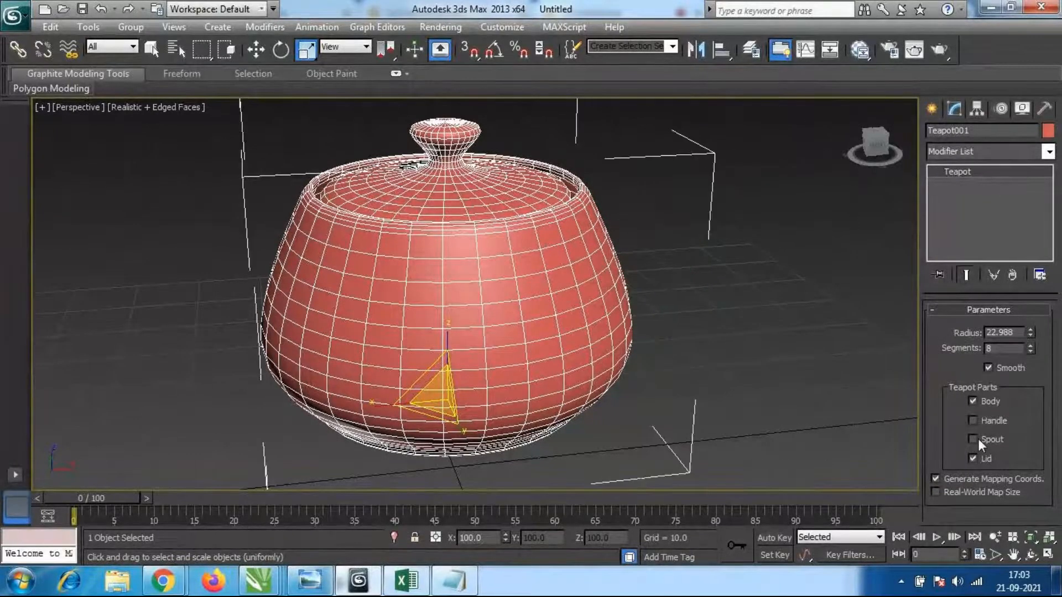
Flatten the teapot with non-uniform scaling to about 57% along Z.
middle_click_drag(505, 336, 464, 359, "alt")
key("r")
left_click_drag(451, 313, 451, 344)
middle_click_drag(451, 344, 534, 392, "alt")
Try stretching the flattened teapot to about 133.3% along Y, and undo the stretch.
left_click_drag(531, 393, 557, 392)
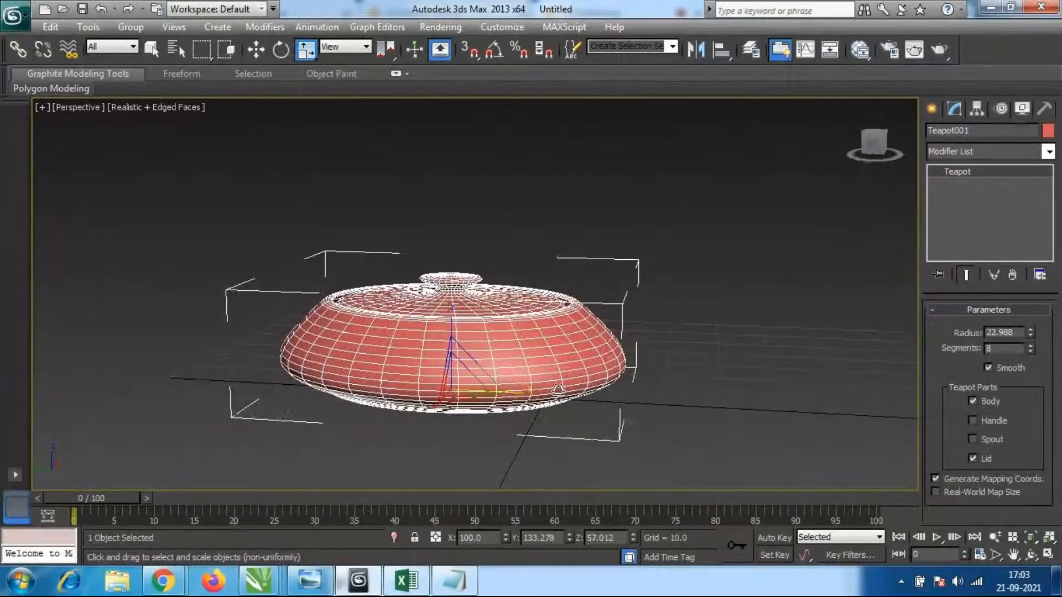
middle_click_drag(606, 349, 557, 380, "alt")
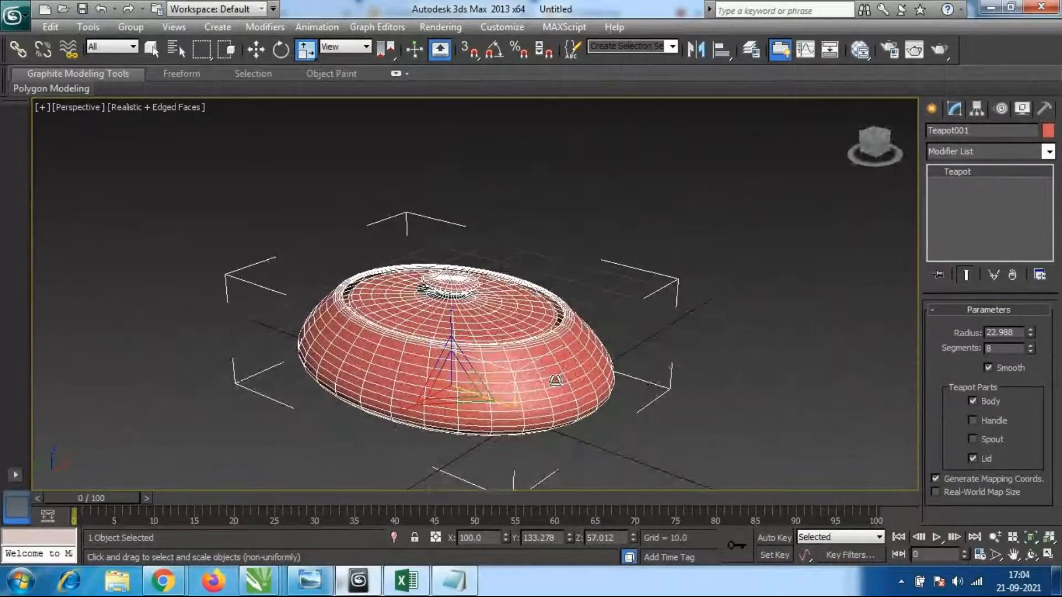
key("ctrl+z")
middle_click_drag(470, 379, 503, 357, "alt")
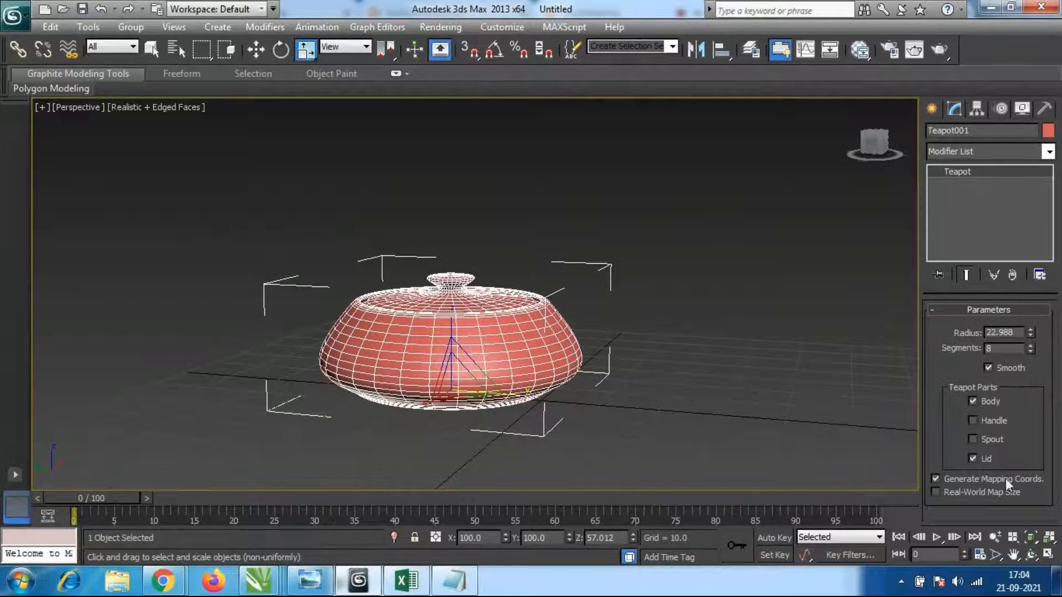
Remove the teapot's Lid and scale the remaining body to about 126.6% along Z.
left_click(973, 458)
middle_click_drag(631, 331, 613, 344, "alt")
left_click_drag(450, 327, 446, 244)
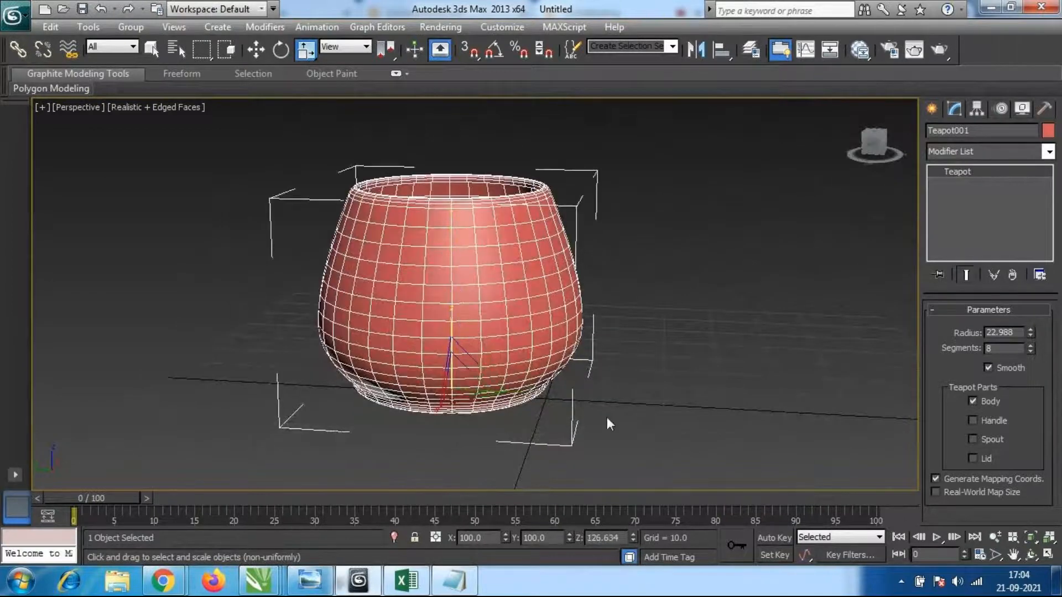
Narrow the teapot body with non-uniform scaling to about 56.7% along Y and 58.1% along X.
middle_click_drag(645, 421, 650, 402, "alt")
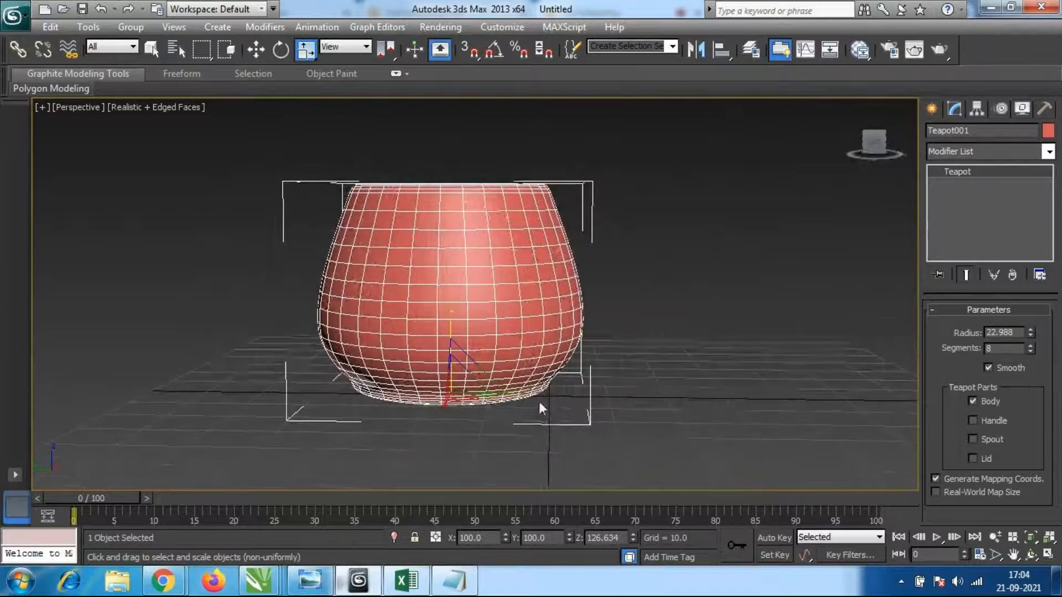
left_click_drag(538, 400, 481, 392)
middle_click_drag(470, 404, 464, 448, "alt")
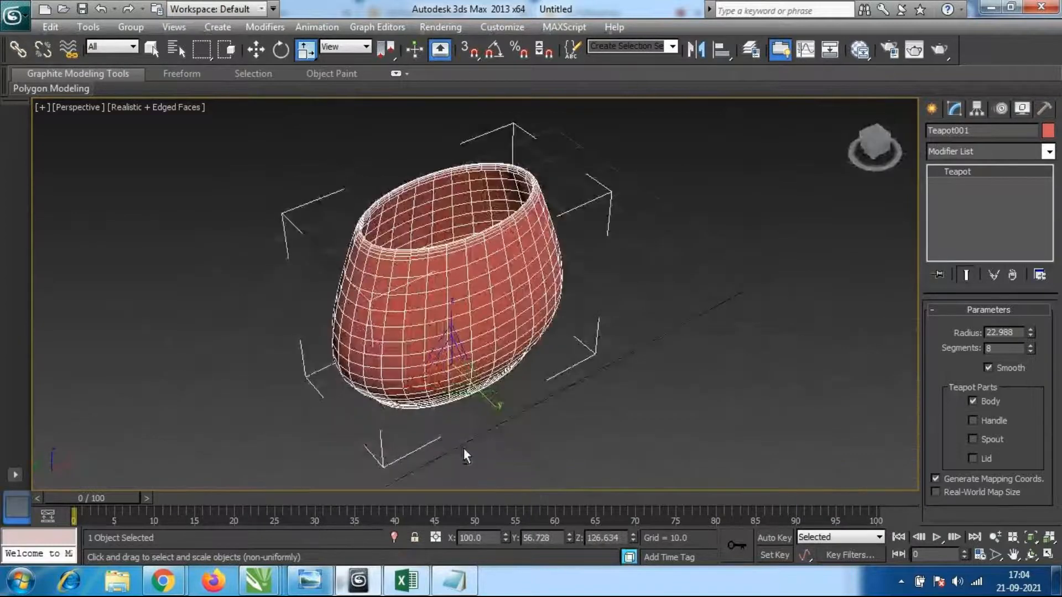
left_click_drag(391, 400, 438, 373)
middle_click_drag(627, 323, 530, 346, "alt")
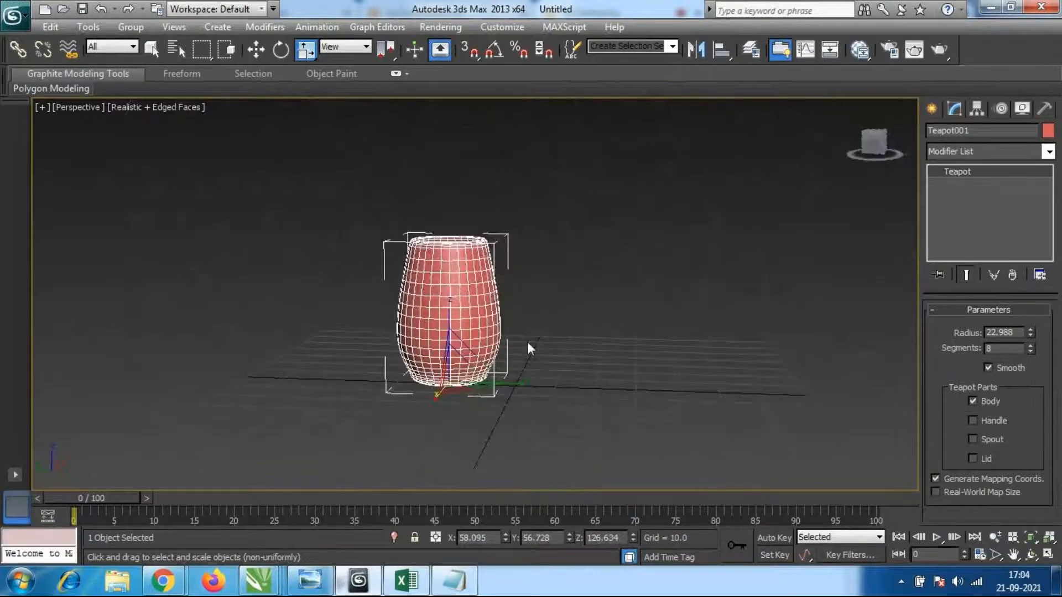
scroll(540, 307, "up", 2)
middle_click_drag(535, 288, 688, 363, "alt")
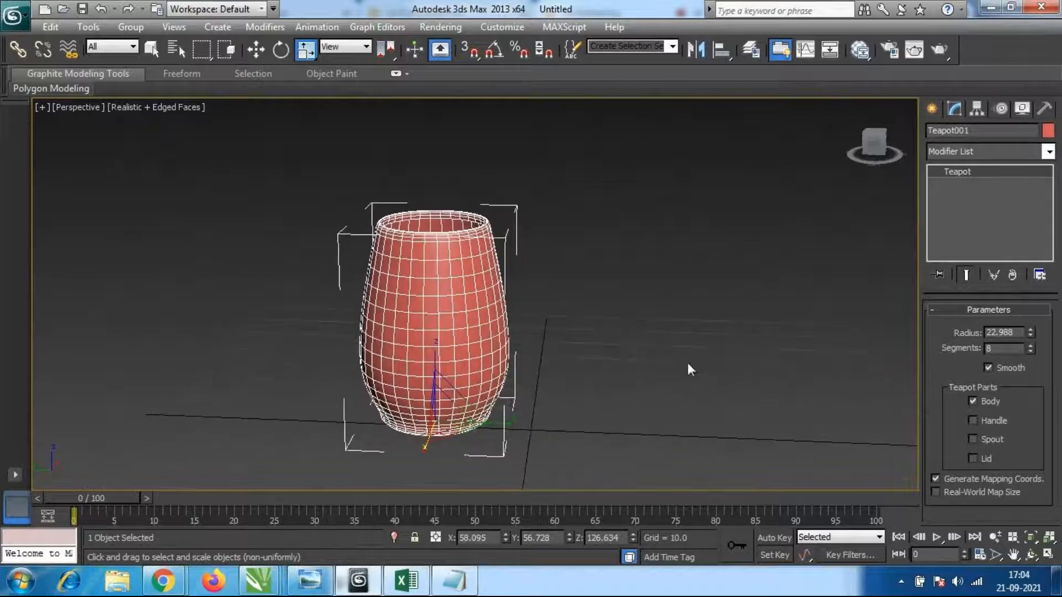
Restore the teapot's Handle and toggle its Lid on and back off to leave an open mug.
left_click(973, 458)
middle_click_drag(562, 327, 742, 407, "alt")
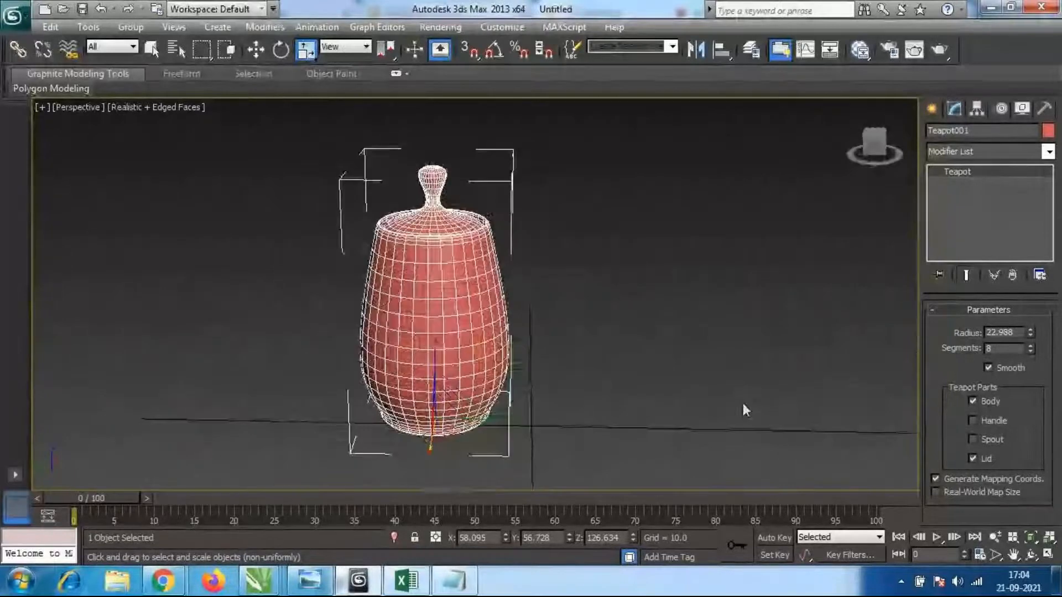
left_click(972, 421)
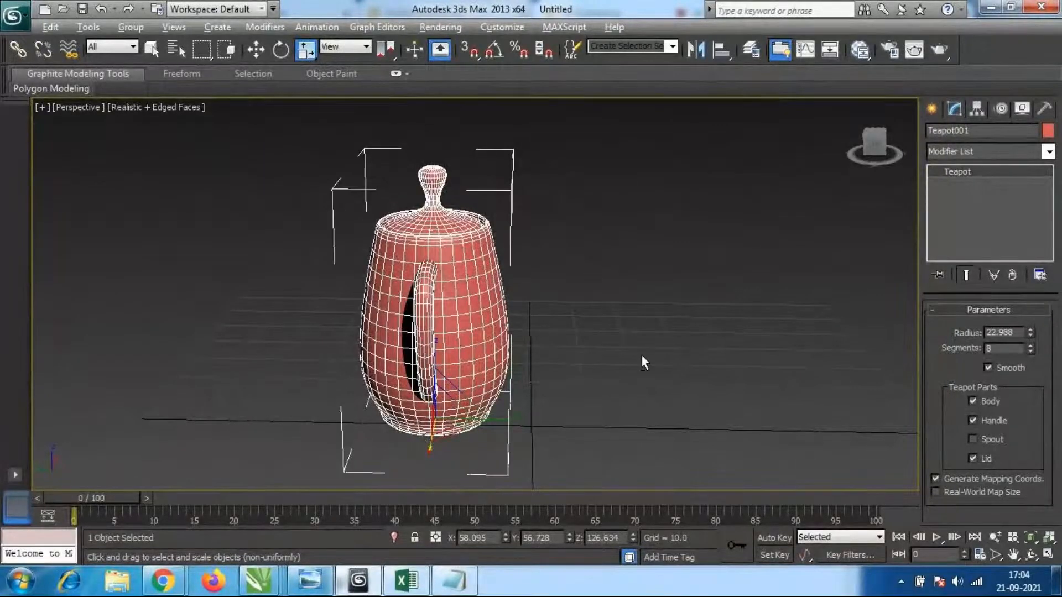
middle_click_drag(642, 364, 504, 356, "alt")
scroll(504, 357, "up", 3)
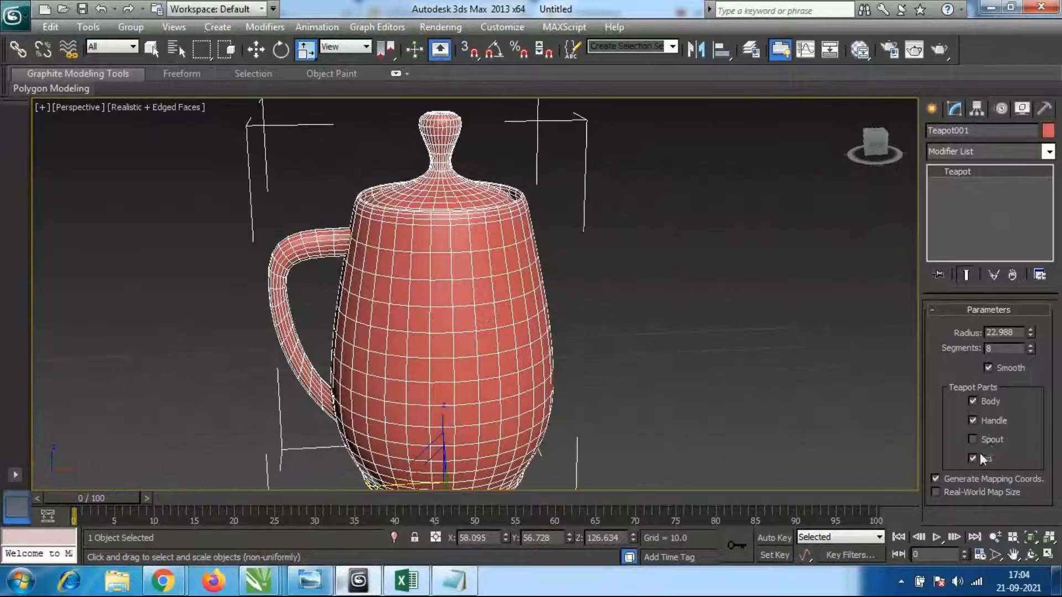
left_click(973, 458)
scroll(486, 331, "down", 5)
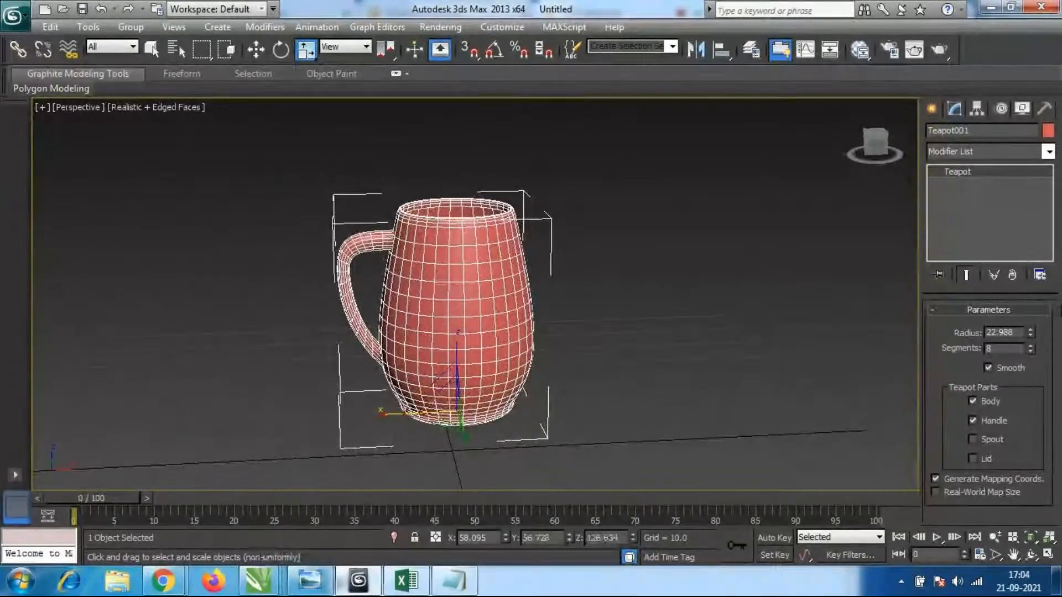
Reduce the mug's radius to about 8.276.
left_click_drag(1030, 334, 1034, 382)
middle_click_drag(542, 371, 569, 380, "alt")
left_click(569, 379)
middle_click_drag(484, 394, 569, 393, "alt")
left_click(419, 336)
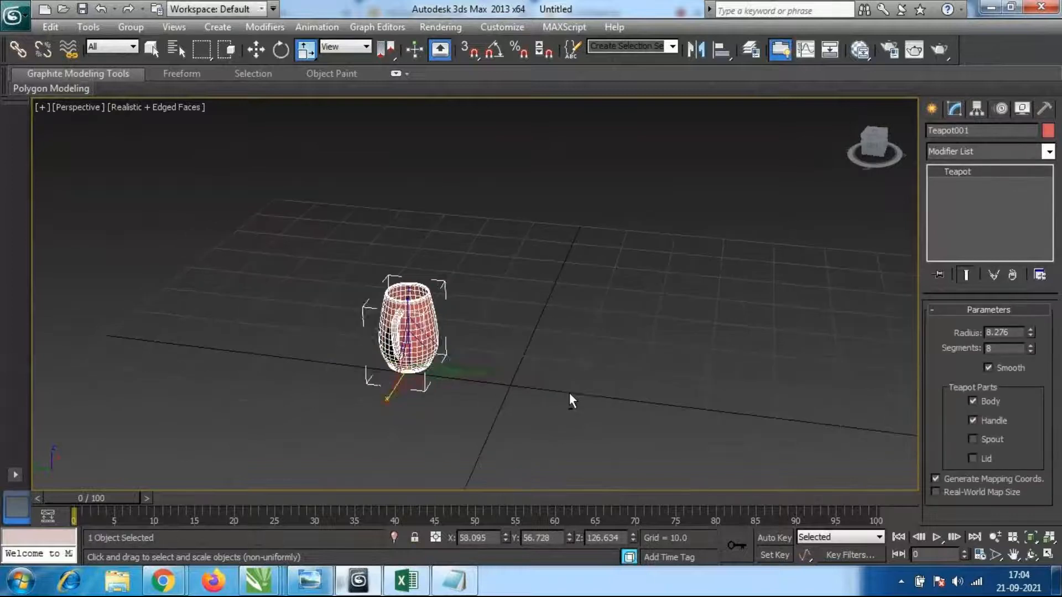
Activate the Move tool and examine the shrunken mug from several angles and distances.
key("w")
middle_click_drag(526, 351, 541, 332, "alt")
middle_click_drag(447, 343, 710, 347, "alt")
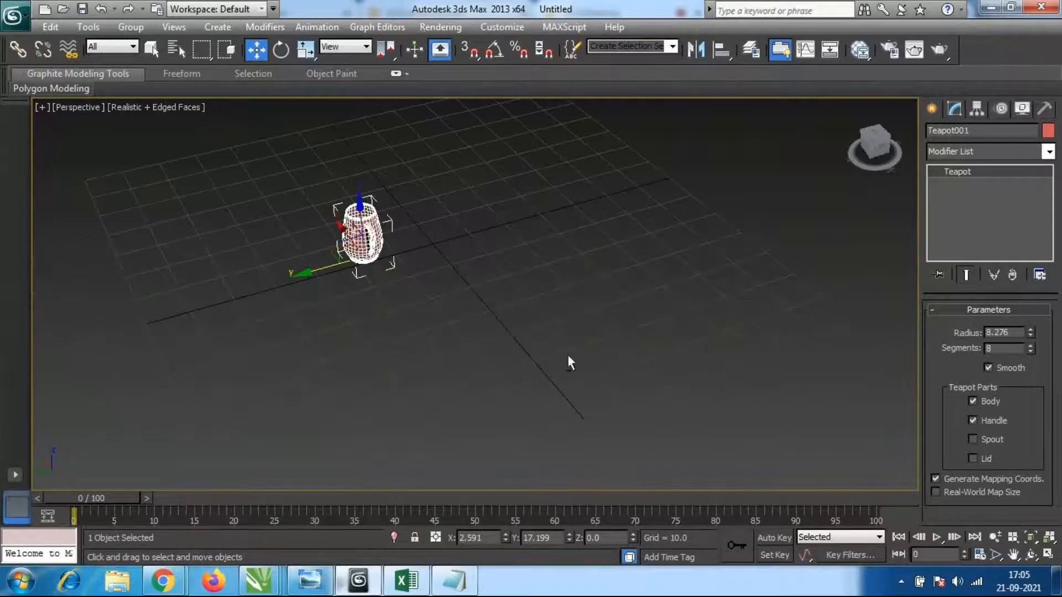
middle_click_drag(449, 244, 341, 290, "alt")
scroll(332, 287, "up", 5)
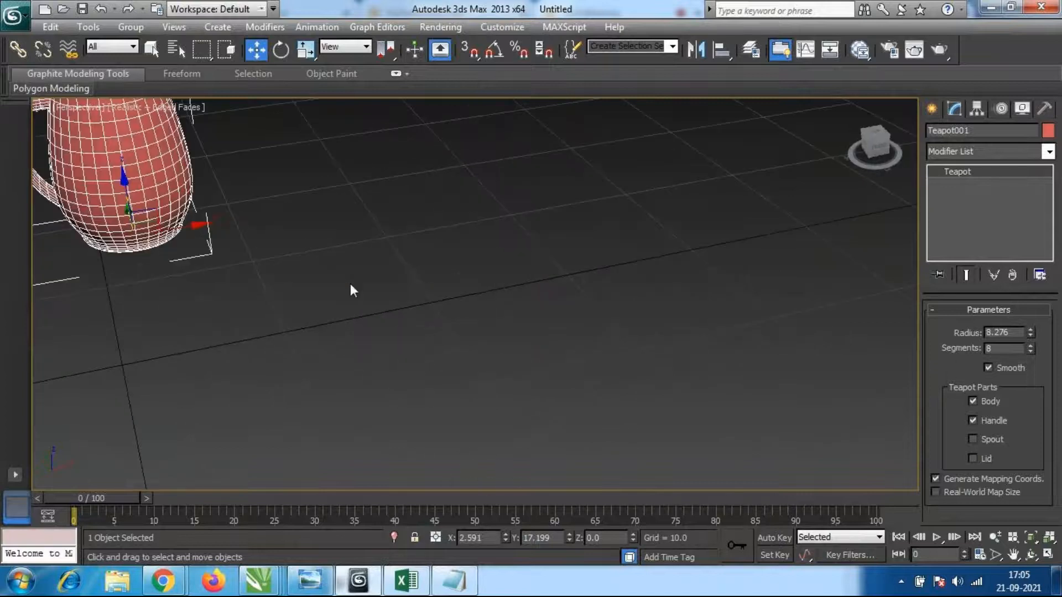
scroll(315, 332, "down", 5)
middle_click_drag(325, 332, 279, 327, "alt")
scroll(279, 326, "up", 5)
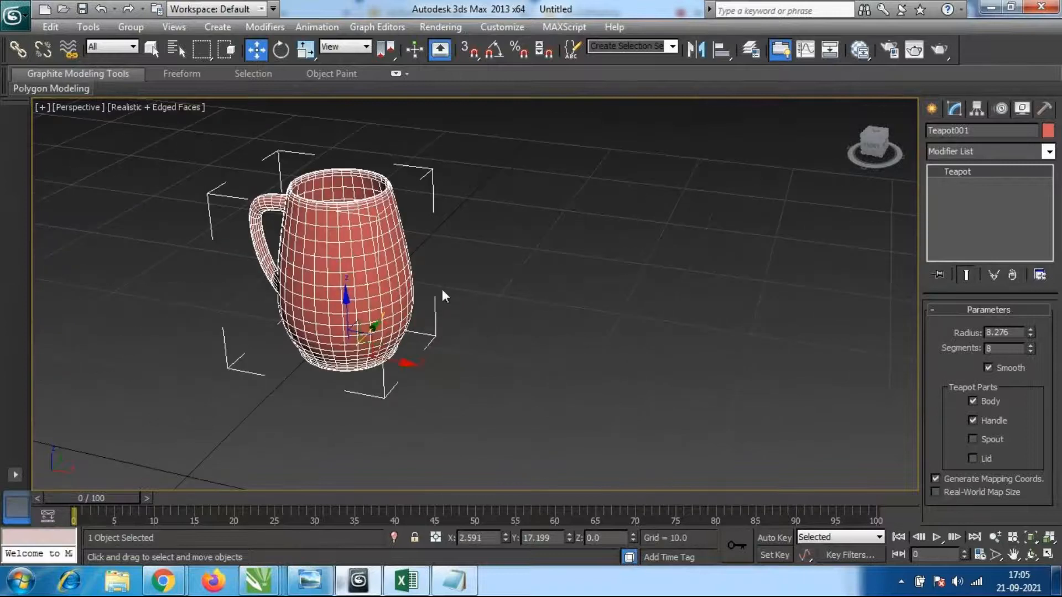
mouse_move(446, 291)
middle_mouse_down("alt")
mouse_move(436, 328)
mouse_move(437, 277)
middle_mouse_up("alt")
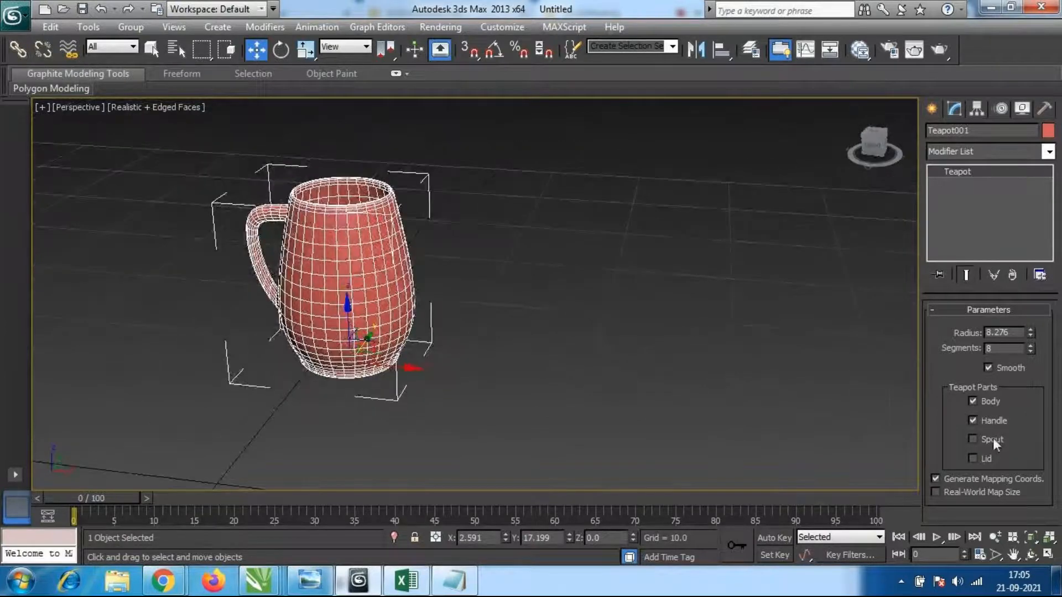
Restore the Spout and Lid on the mug to turn it into a tall, complete teapot.
left_click(977, 438)
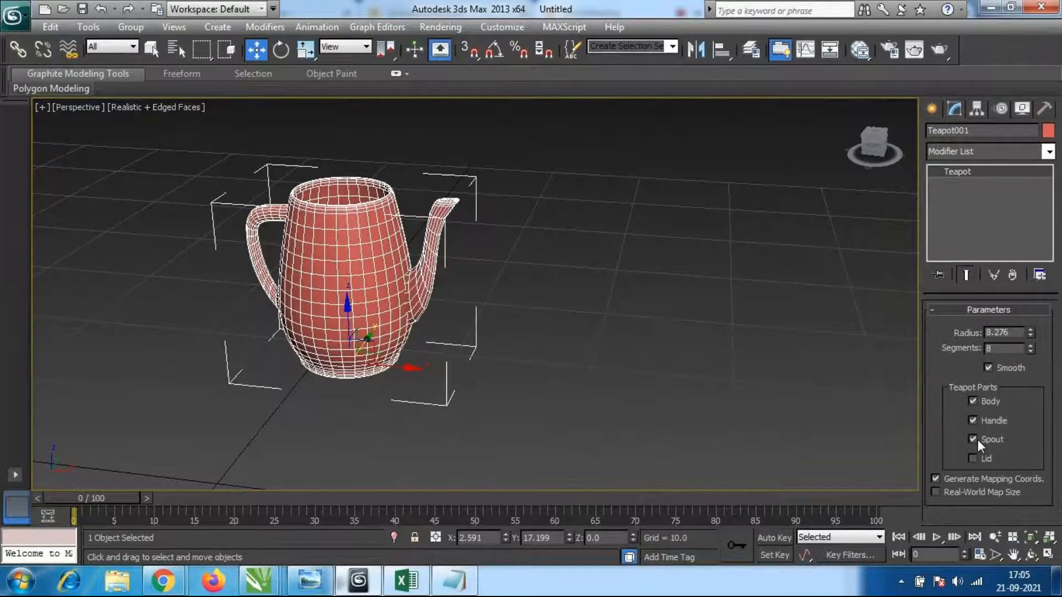
left_click(975, 459)
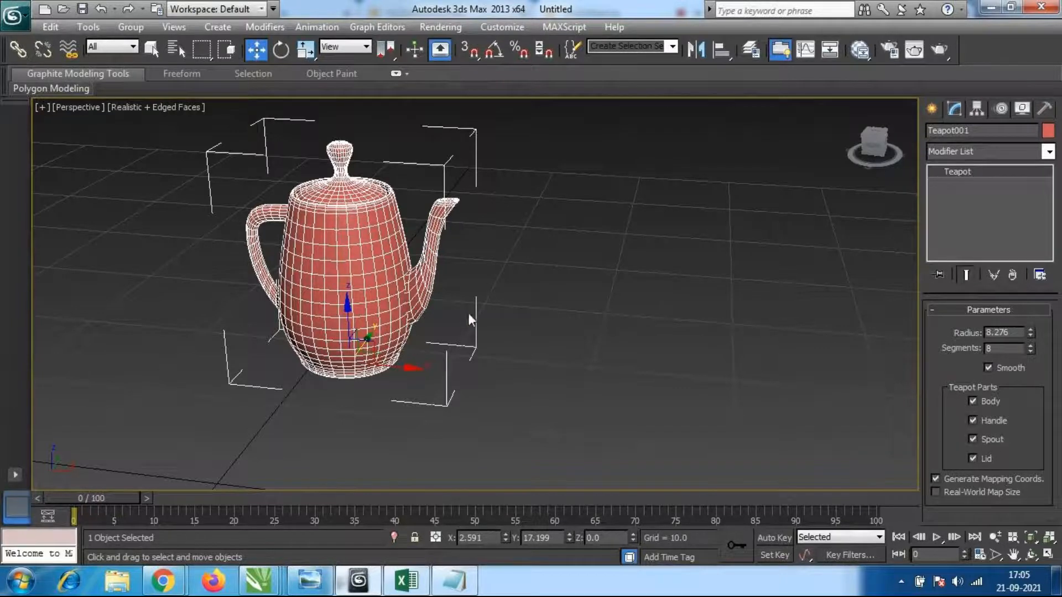
middle_click_drag(476, 308, 470, 316)
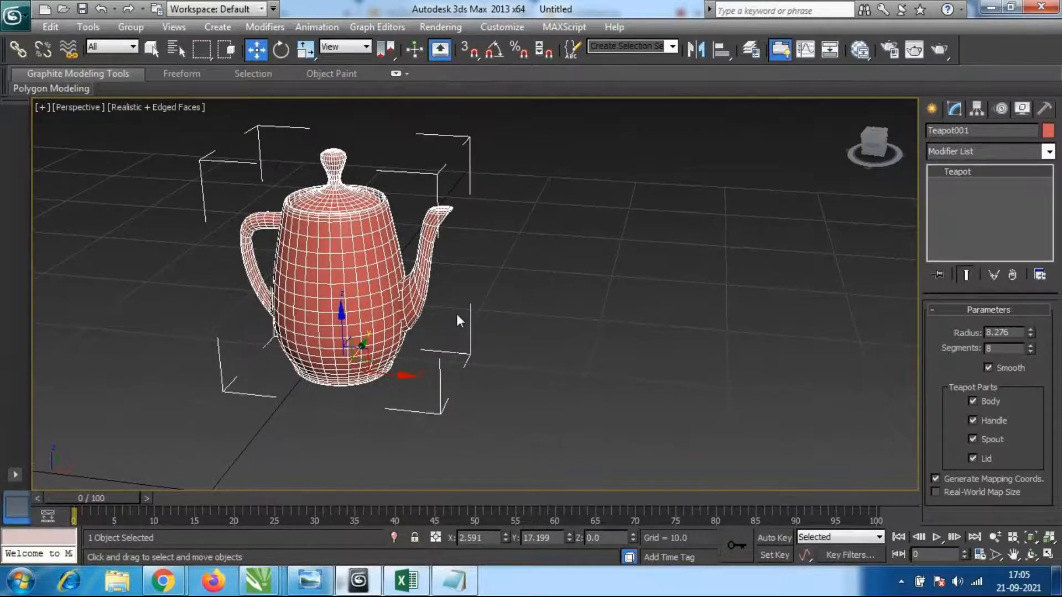
middle_click_drag(376, 314, 436, 322, "alt")
scroll(504, 324, "down", 3)
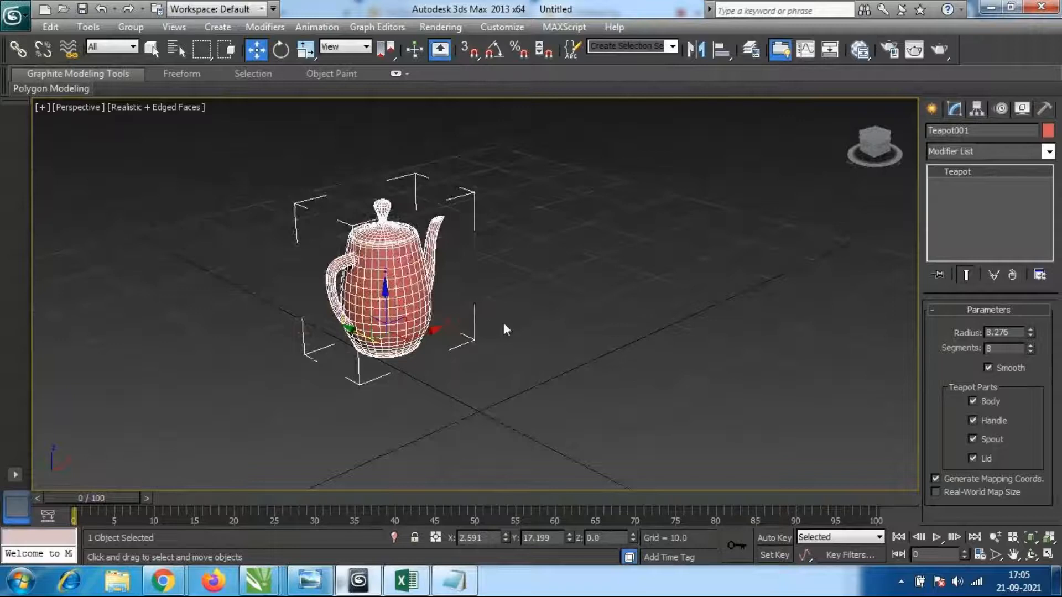
middle_click_drag(504, 323, 1051, 445, "alt")
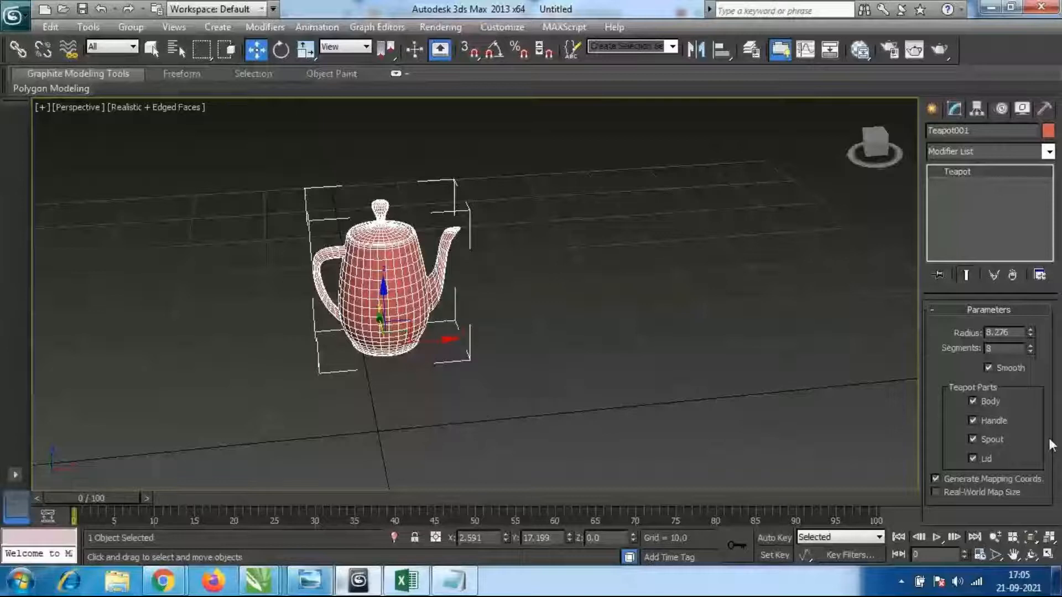
Switch to the GoToMeeting window to look through the participants, and return to 3ds Max.
key("alt+Tab")
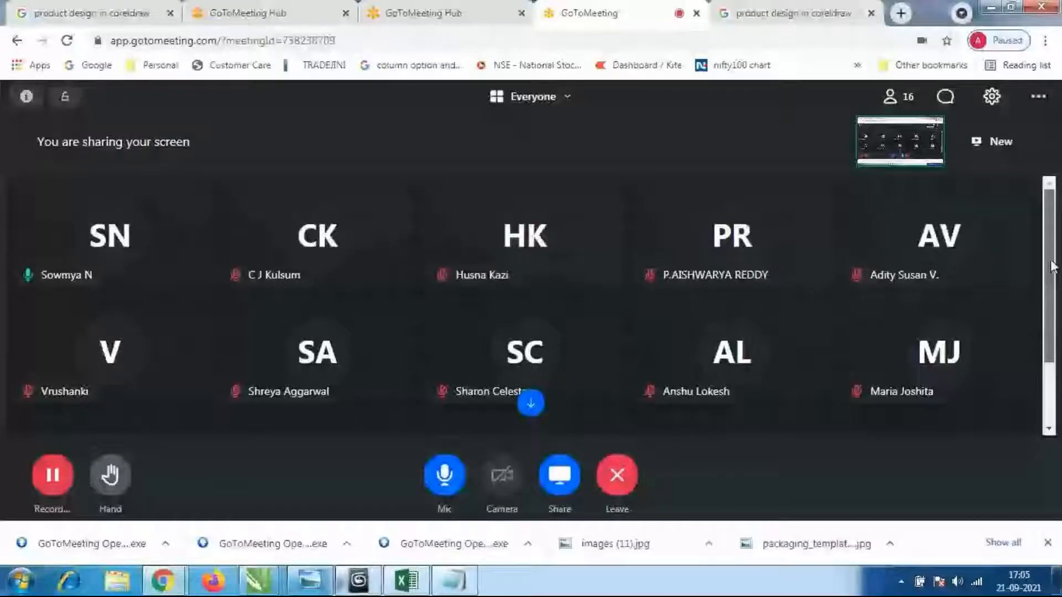
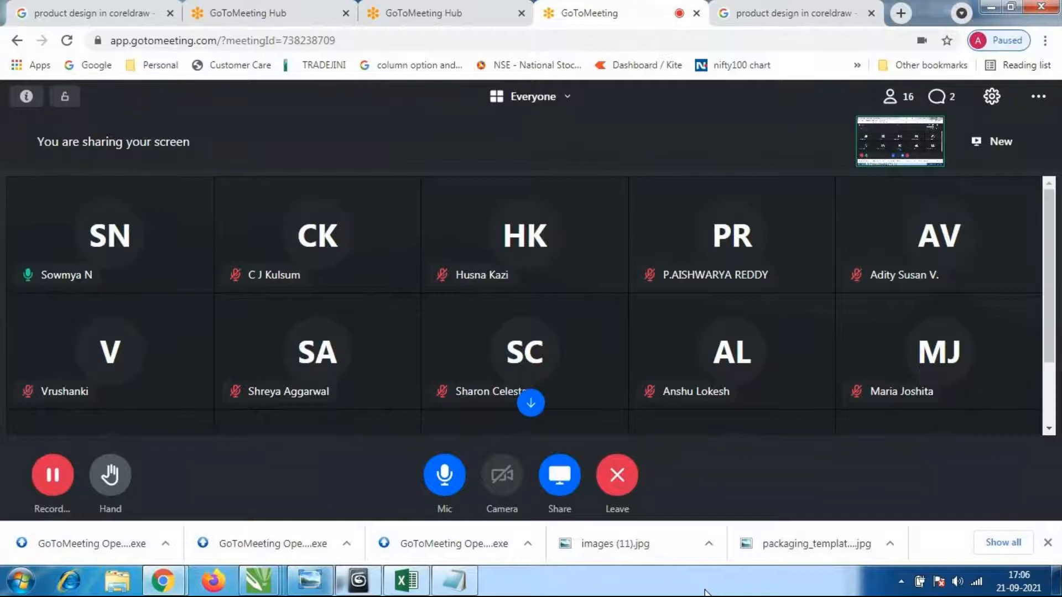
mouse_move(1038, 318)
left_click(1050, 381)
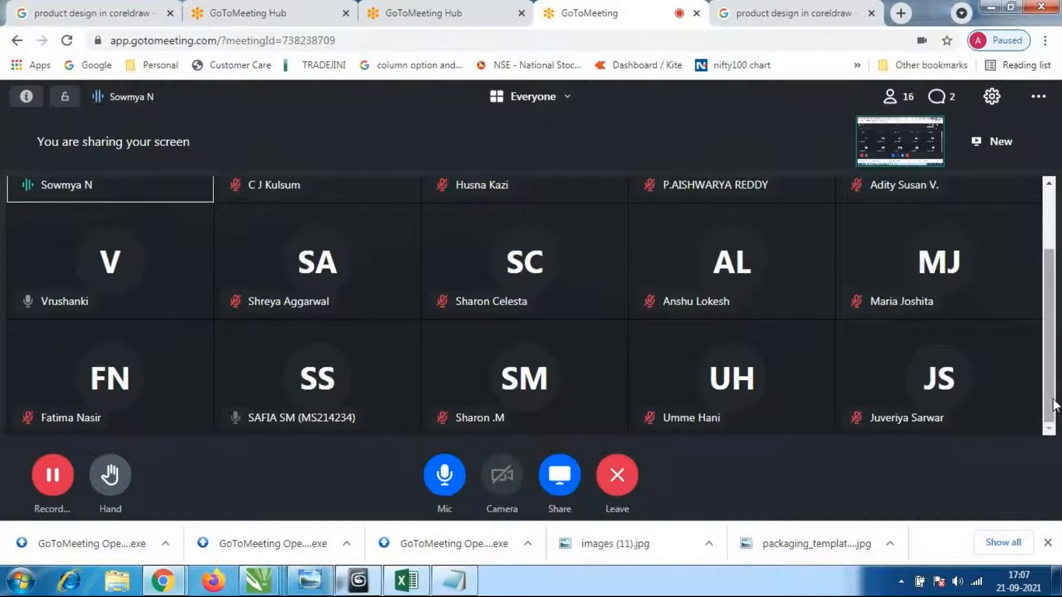
left_click(363, 587)
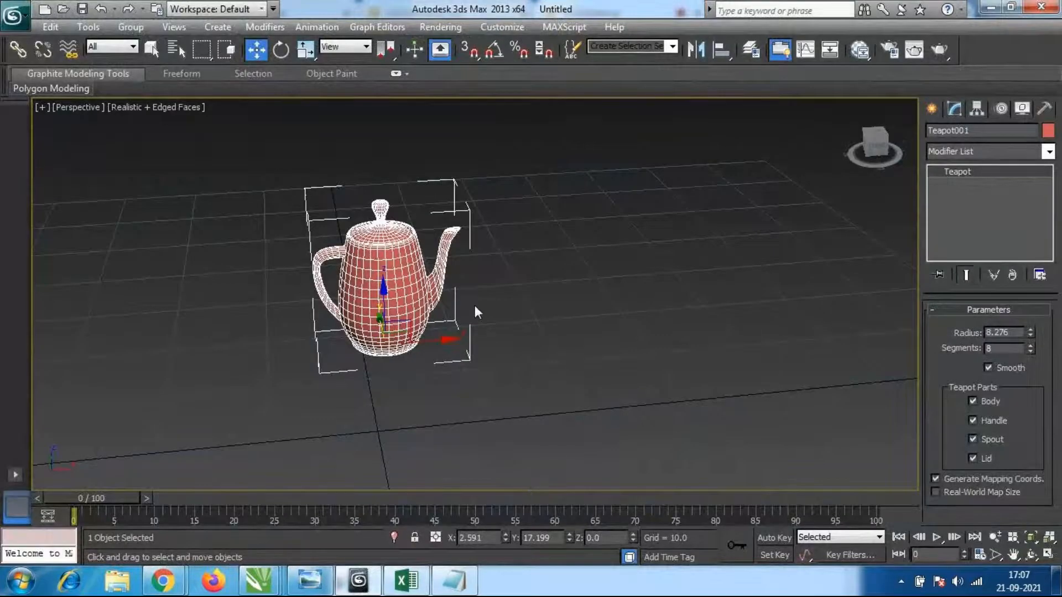
Delete the tall teapot from the scene.
middle_click_drag(499, 379, 523, 346, "alt")
scroll(524, 347, "up", 3)
middle_click_drag(376, 336, 498, 343)
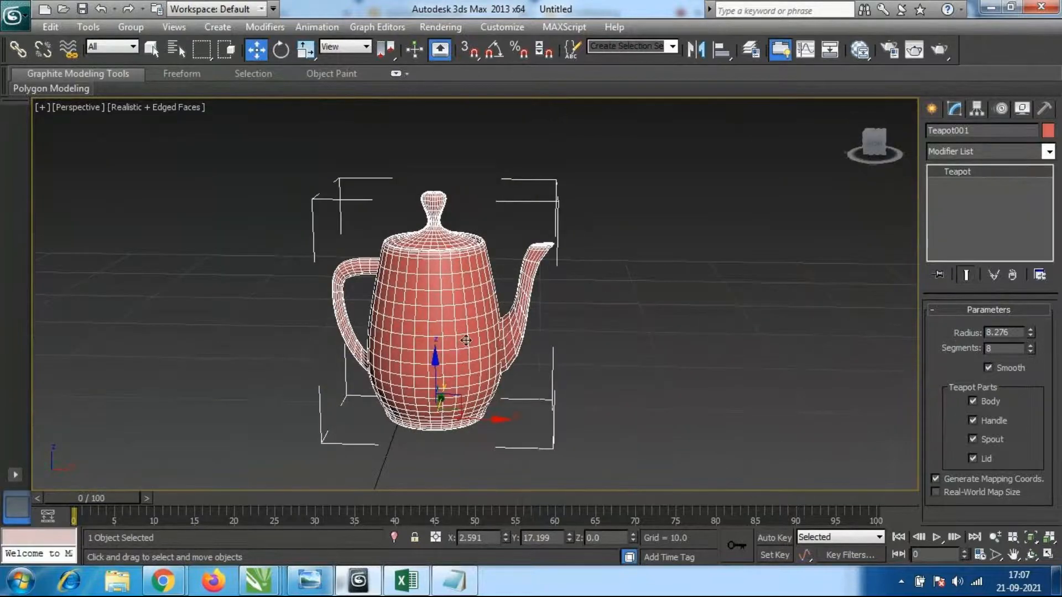
key("Delete")
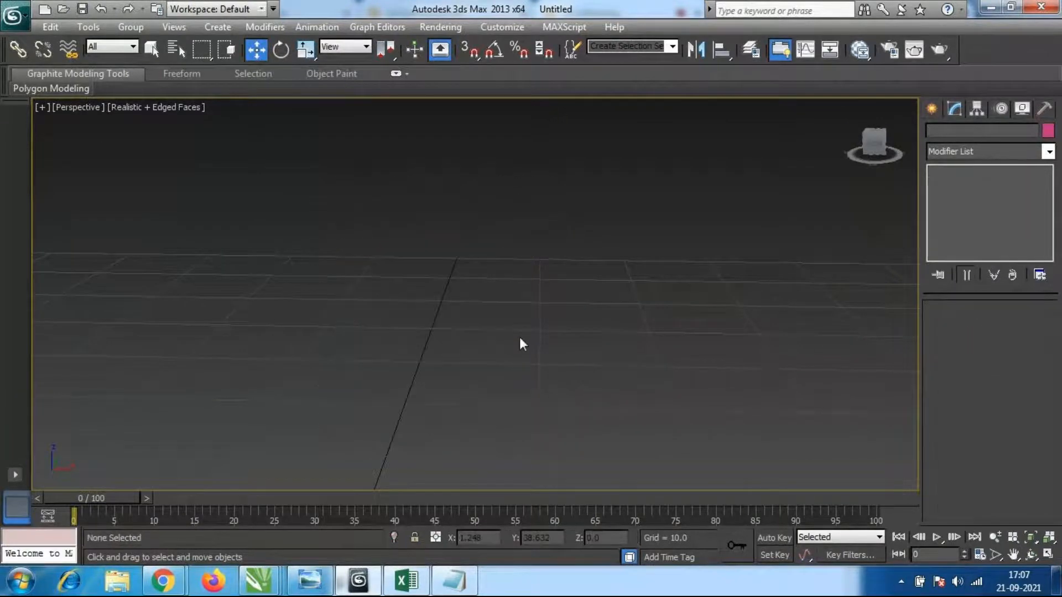
Create a new standard Teapot primitive on the grid at about X 0, Y 40, and finish with the Move tool active.
left_click(933, 111)
left_click(965, 273)
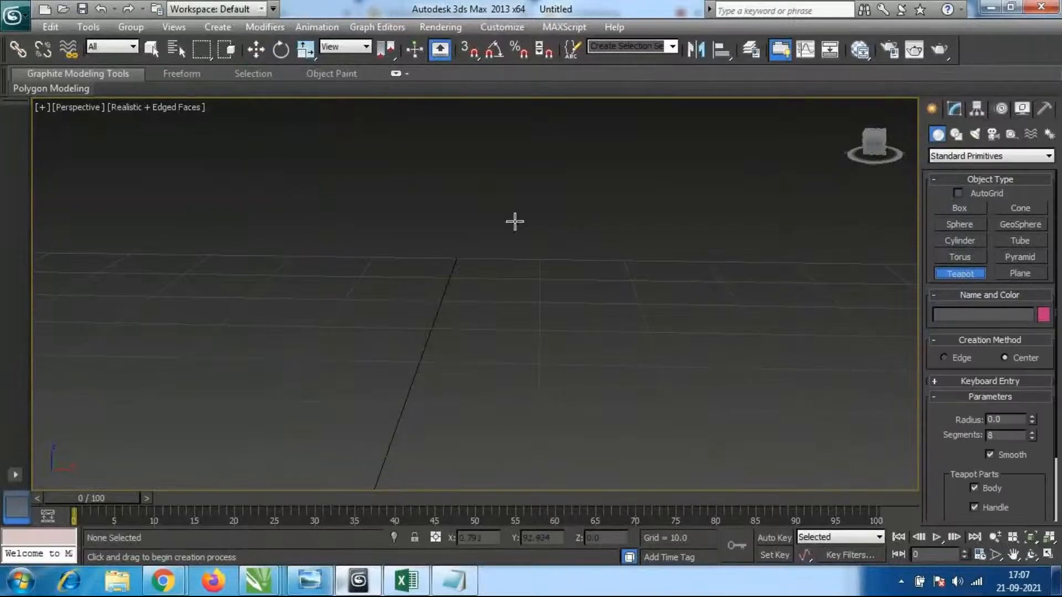
middle_click_drag(454, 357, 482, 317, "alt")
key("alt")
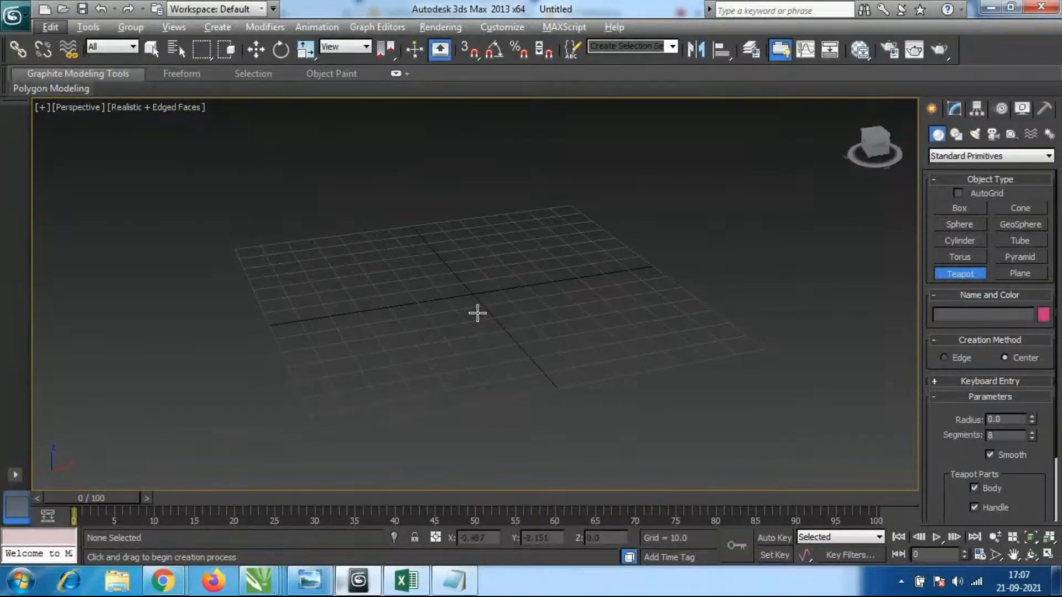
left_click_drag(436, 252, 509, 258)
middle_click_drag(514, 260, 539, 309)
middle_click_drag(510, 356, 510, 350)
key("w")
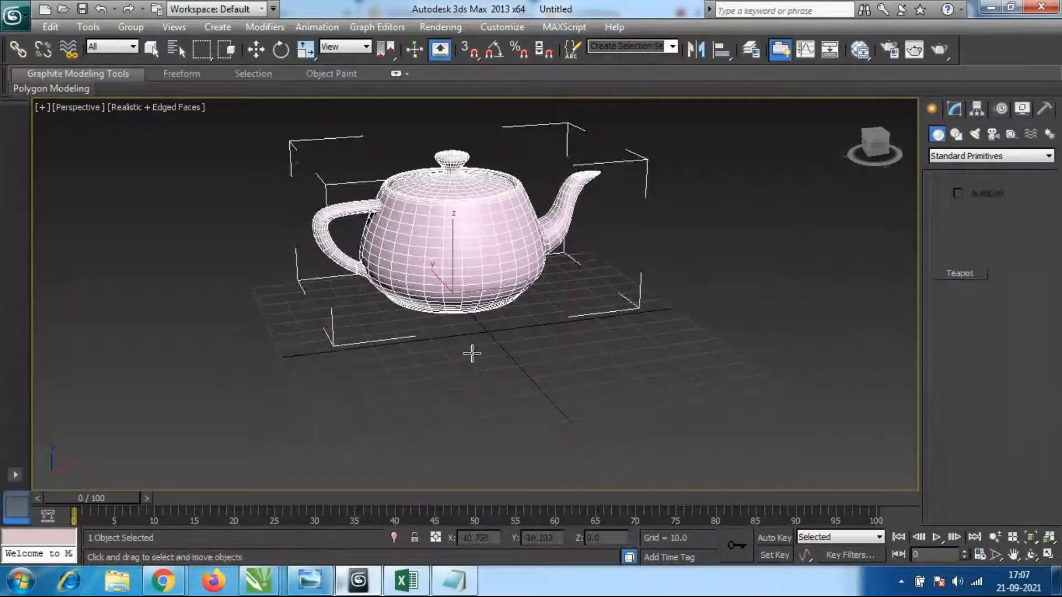
Show all four viewports and move the teapot close to the origin, at about X 1, Y -2.3, Z 1.5.
key("alt+w")
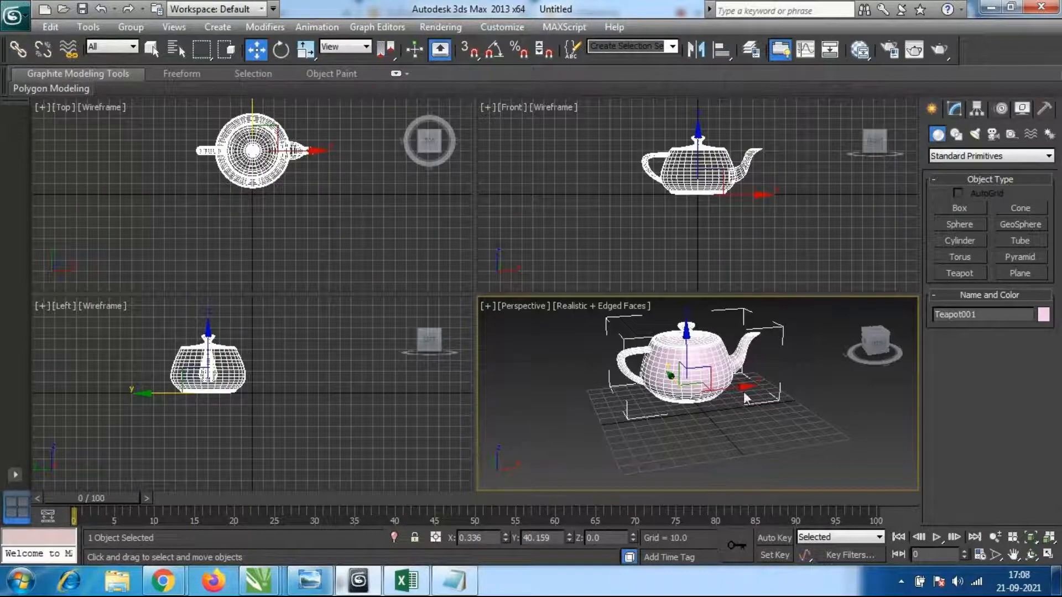
left_click_drag(744, 391, 766, 384)
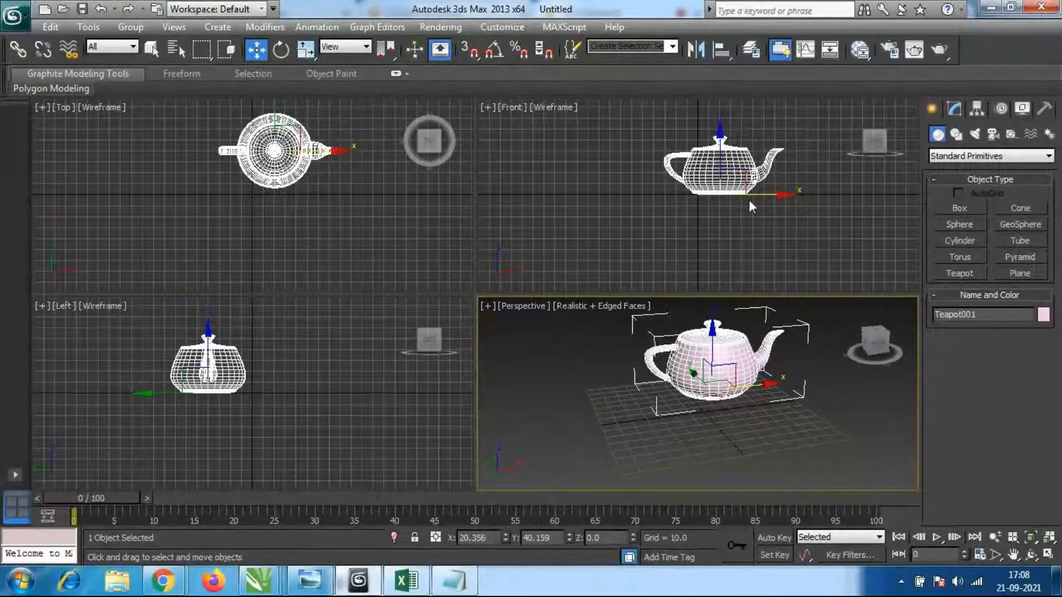
left_click_drag(691, 374, 729, 342)
left_click_drag(791, 395, 756, 398)
middle_click_drag(718, 457, 739, 432, "alt")
scroll(785, 437, "up", 3)
left_click_drag(616, 413, 765, 412)
middle_click_drag(825, 418, 688, 422, "alt")
scroll(744, 409, "down", 4)
middle_click_drag(747, 406, 693, 435)
scroll(733, 419, "up", 3)
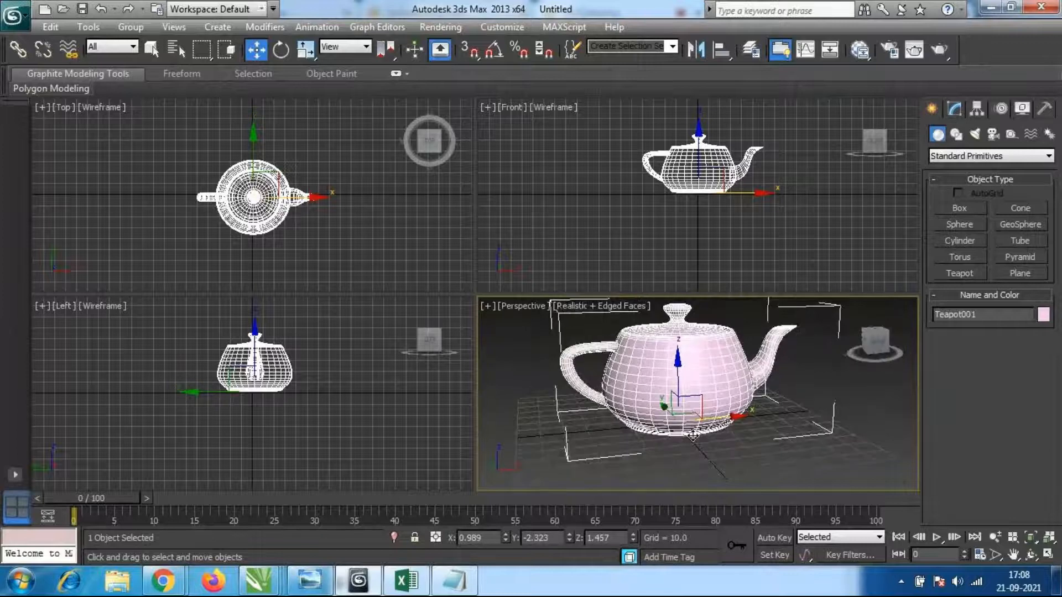
scroll(693, 435, "down", 3)
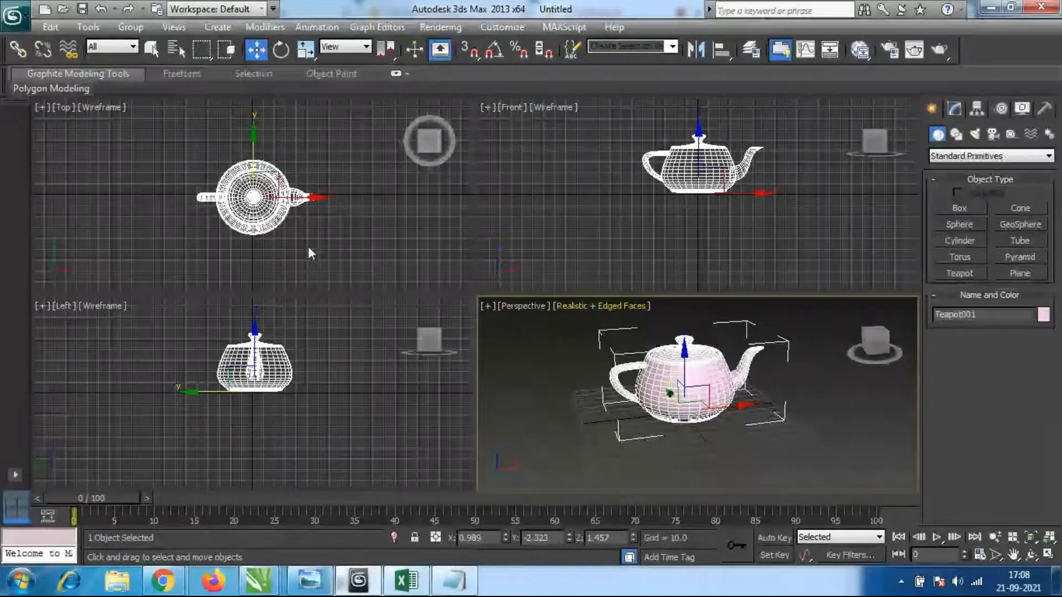
Select the teapot in the Left view, switch that view to Realistic shading, and deselect the teapot in the Perspective view.
left_click(333, 233)
left_click(712, 154)
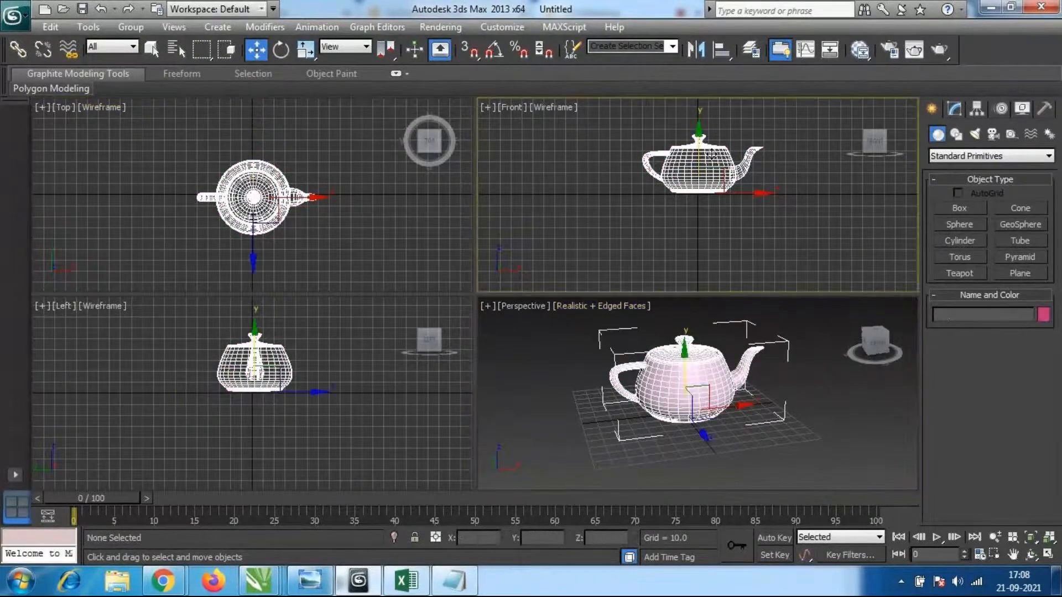
left_click(262, 375)
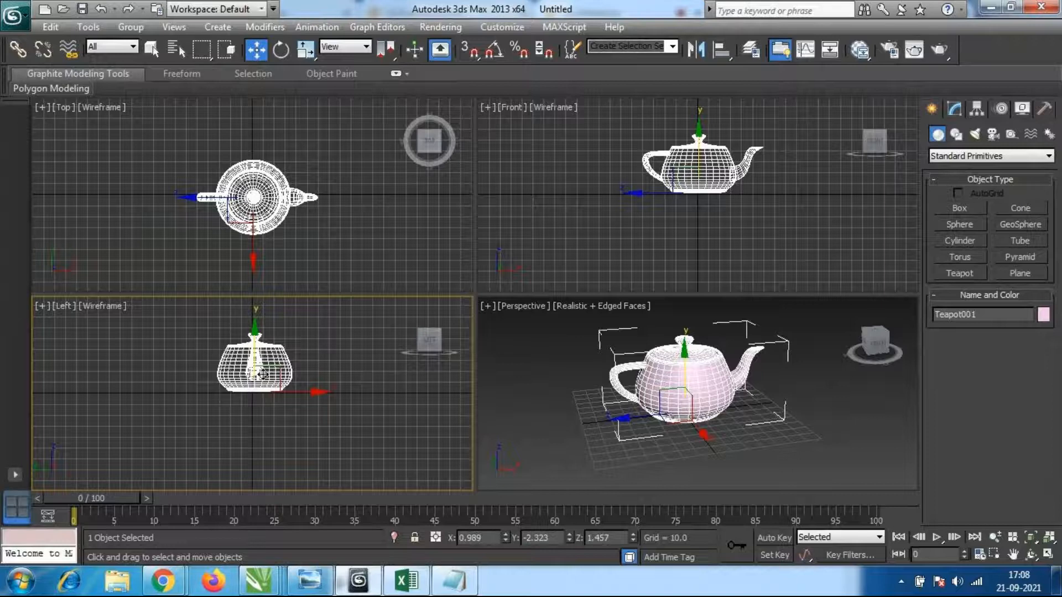
key("F3")
left_click(733, 412)
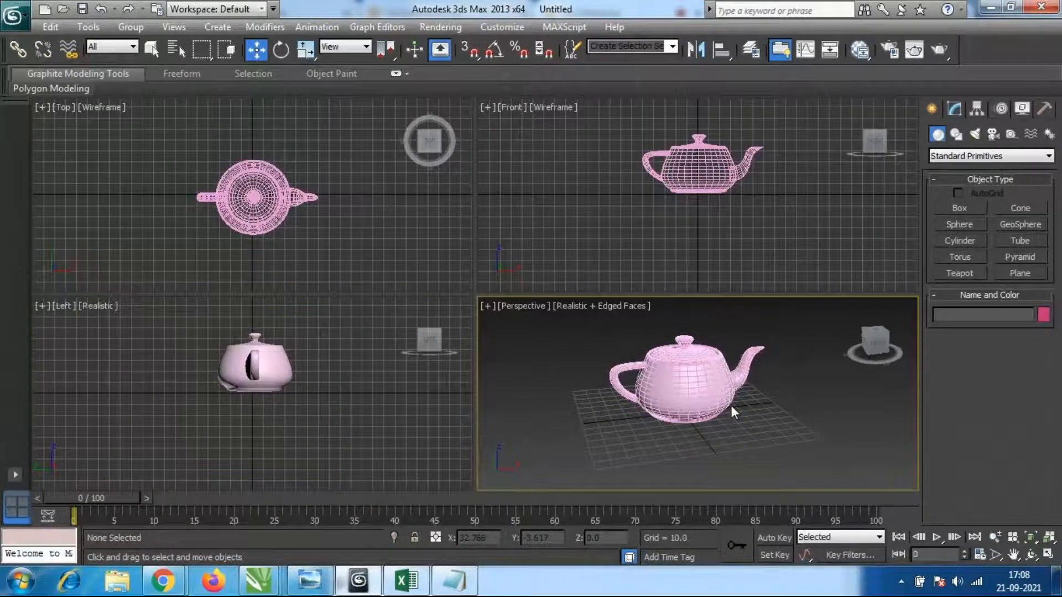
scroll(733, 412, "up", 5)
middle_click_drag(711, 375, 725, 394)
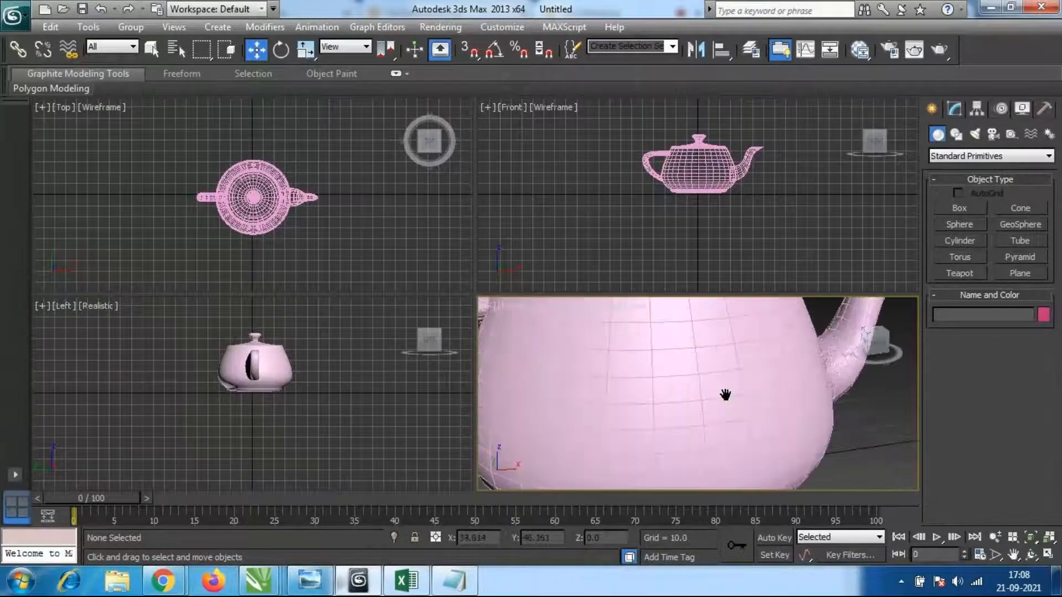
Toggle the Perspective view between wireframe and realistic shading, ending on realistic, and maximize that view.
scroll(674, 431, "down", 6)
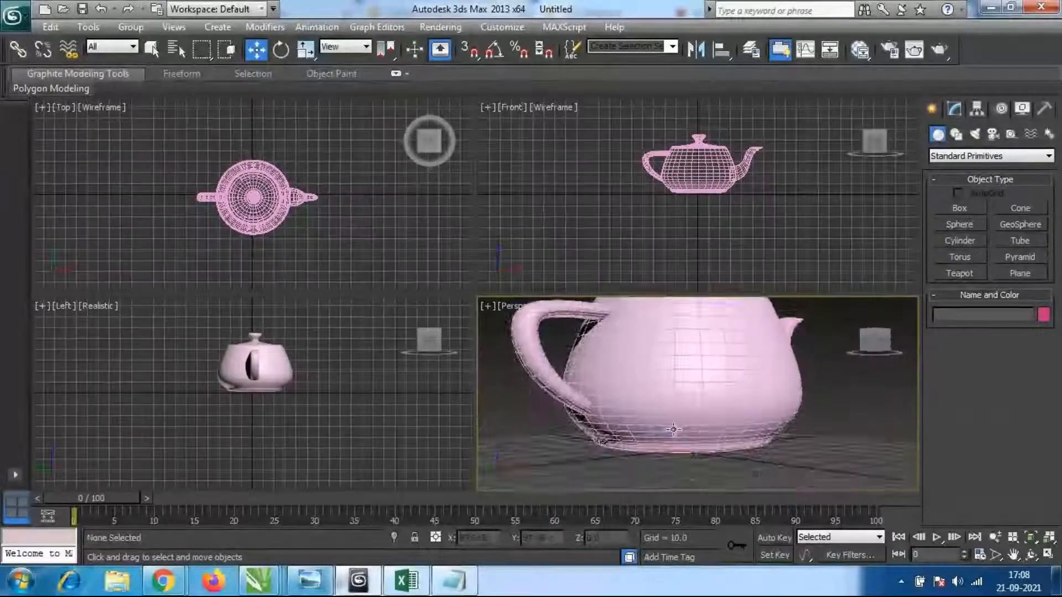
scroll(674, 431, "down", 3)
key("F3")
key("F3")
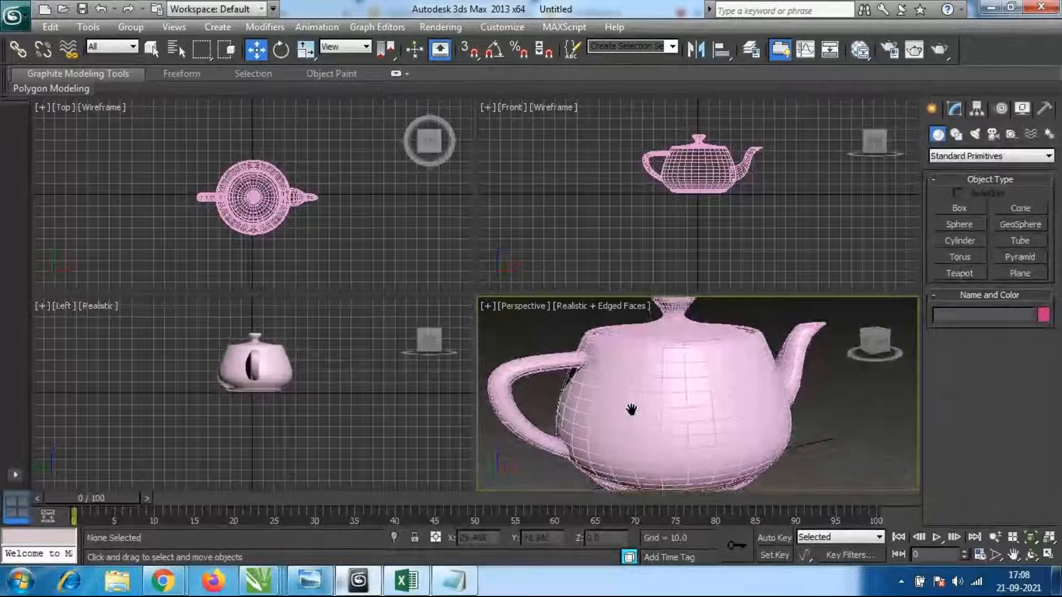
middle_click_drag(631, 409, 687, 426, "alt")
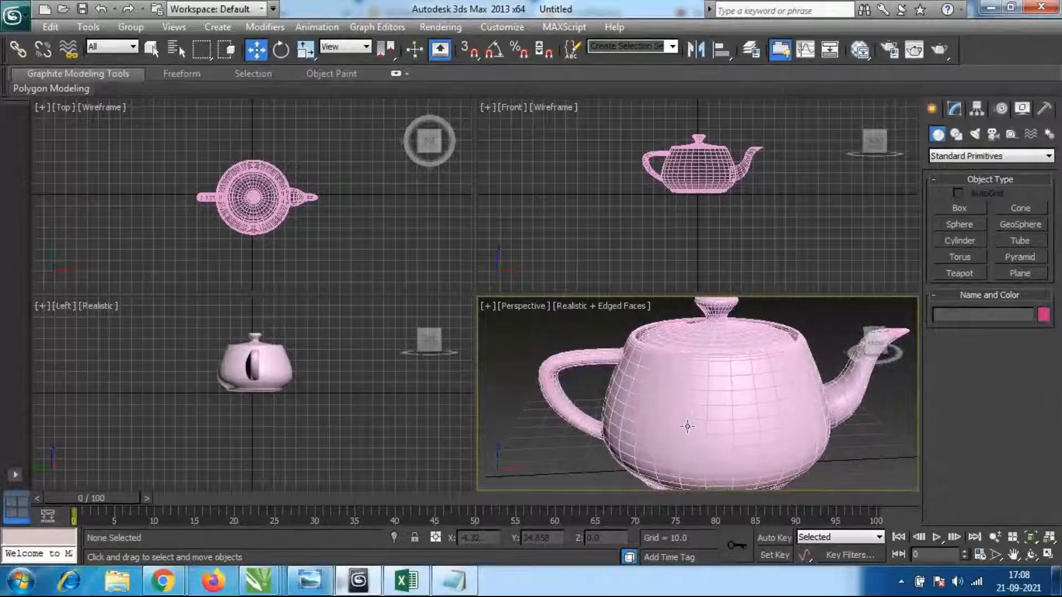
key("alt+w")
key("alt+w")
key("alt+w")
key("alt+w")
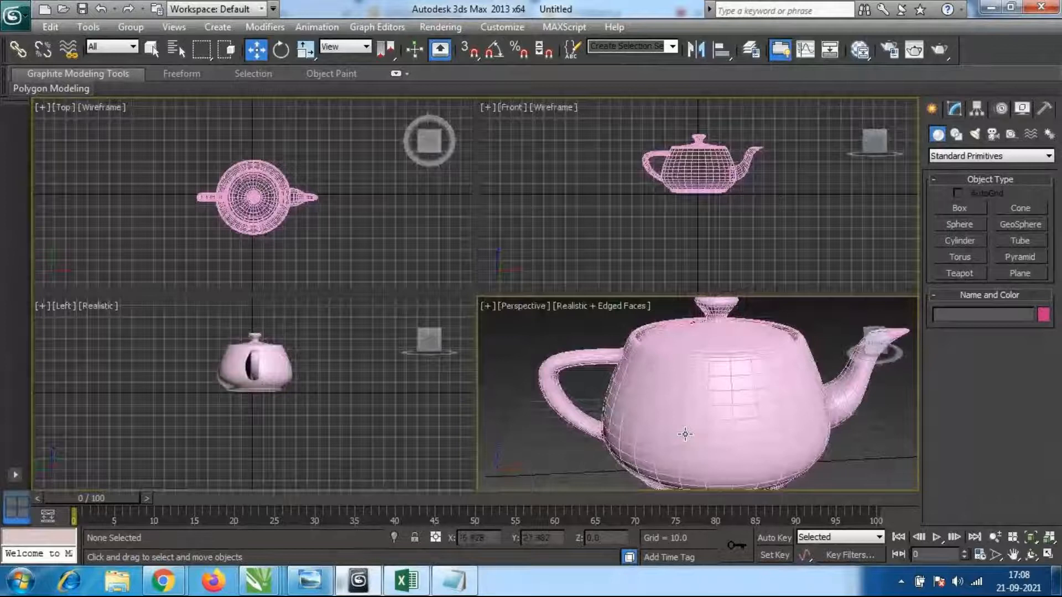
key("alt+w")
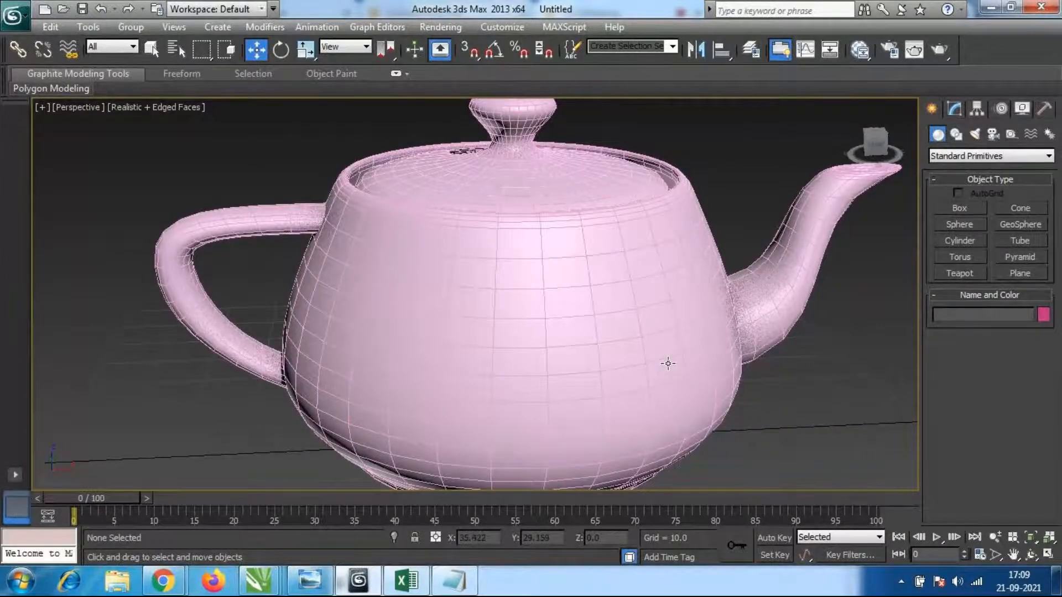
Select the teapot, cycle through the Move, Rotate and Scale tools, and move the teapot a short distance in the negative X direction.
middle_click_drag(668, 363, 635, 421, "alt")
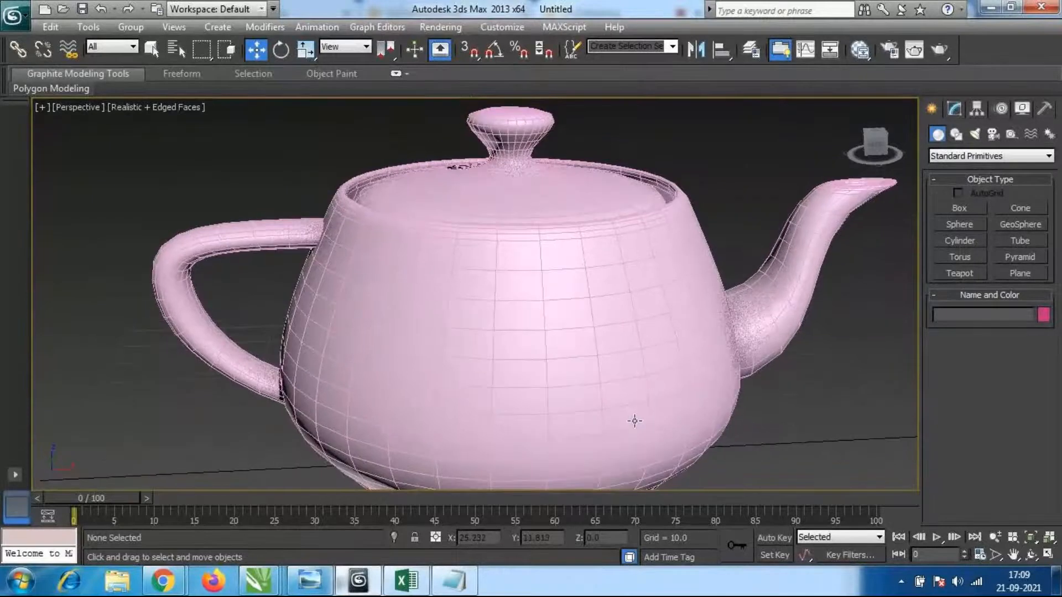
scroll(658, 401, "down", 2)
scroll(664, 382, "down", 2)
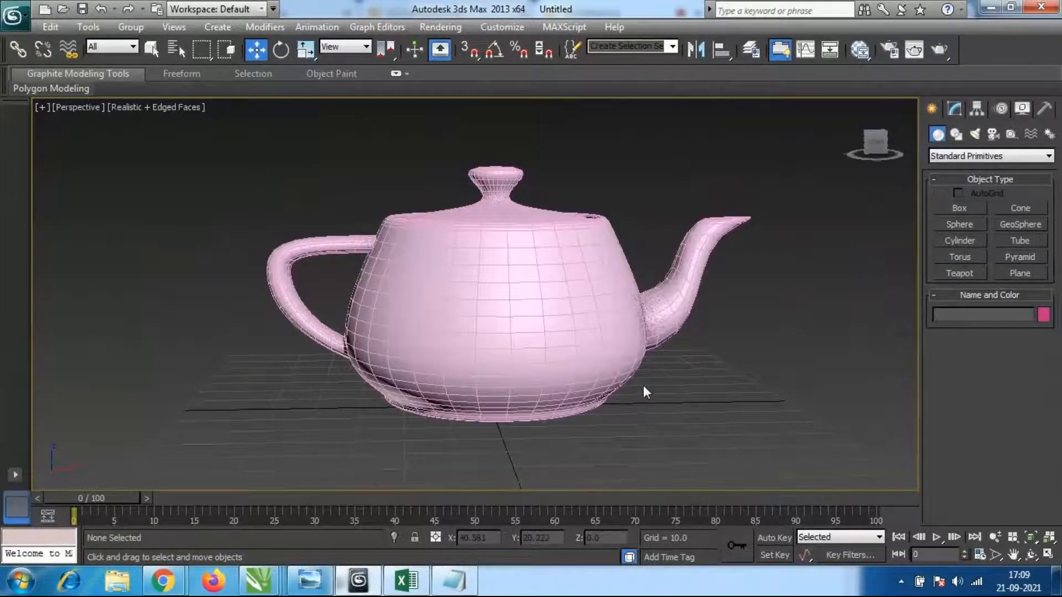
scroll(516, 353, "down", 5)
scroll(517, 337, "up", 5)
scroll(519, 332, "down", 2)
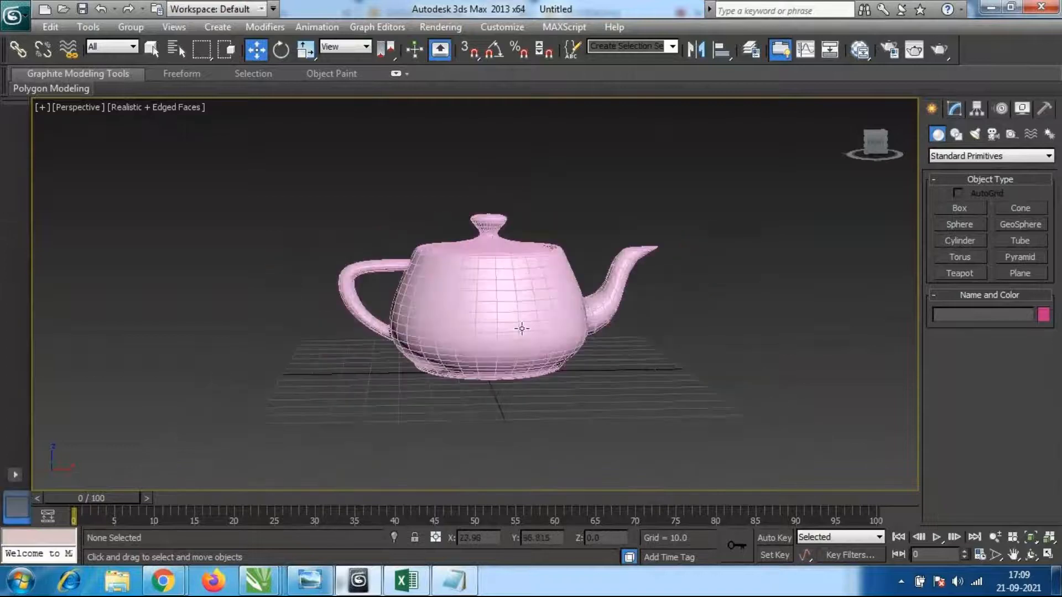
scroll(521, 329, "up", 2)
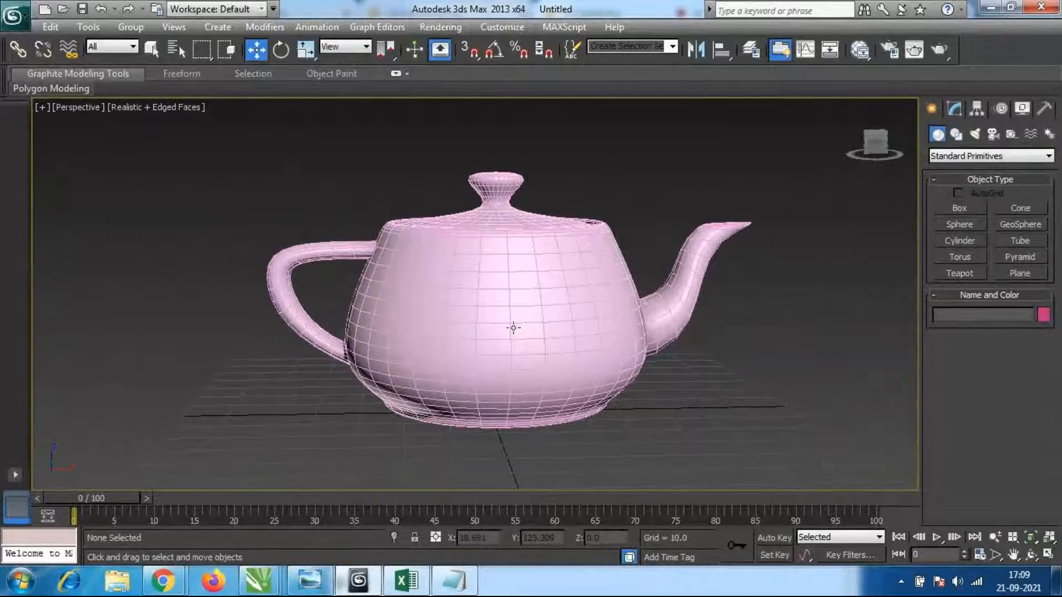
left_click(514, 327)
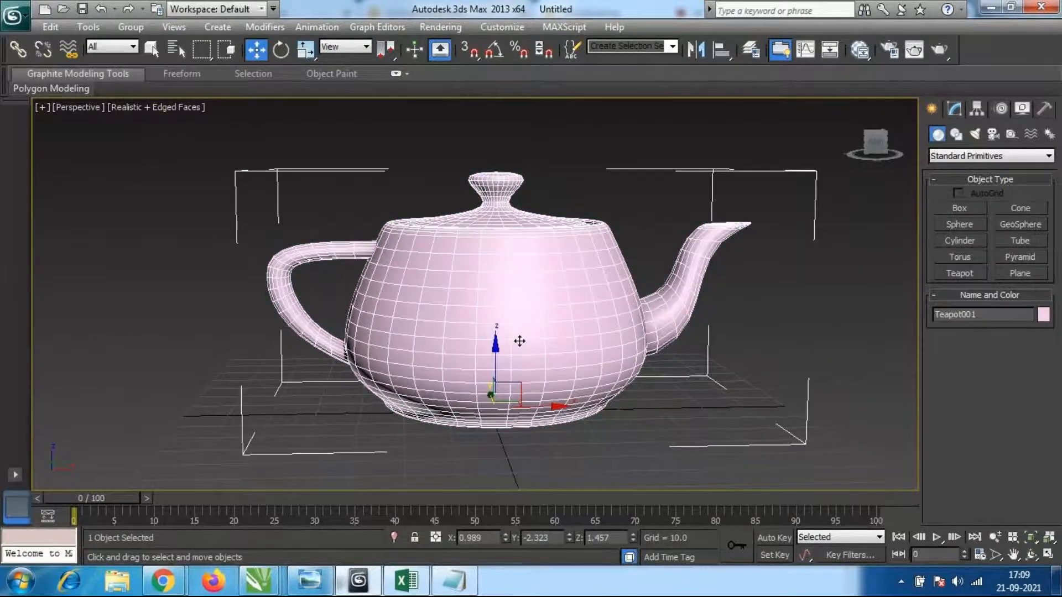
key("e")
key("r")
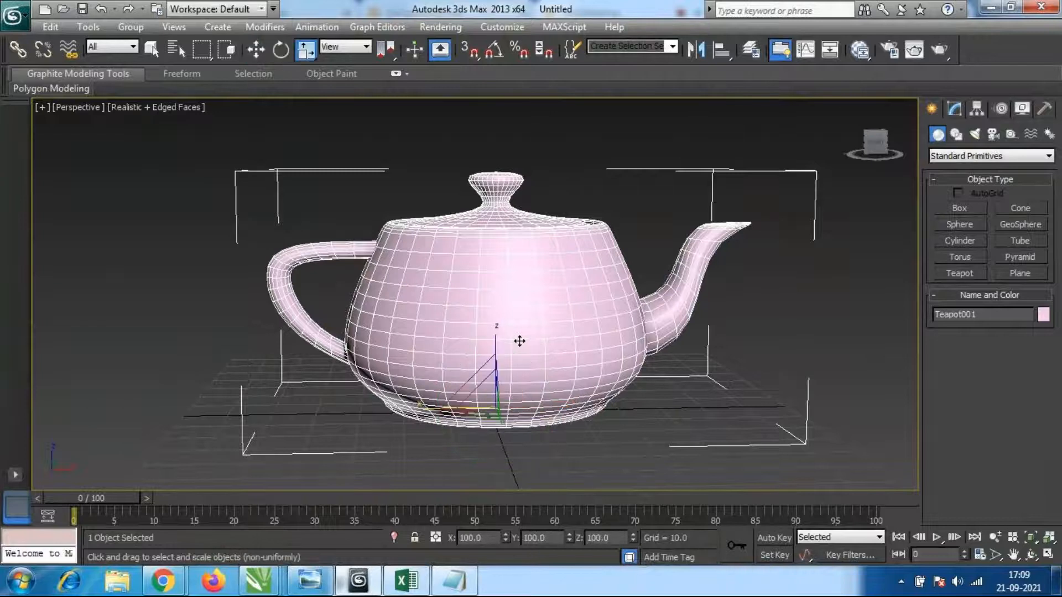
key("w")
key("e")
key("w")
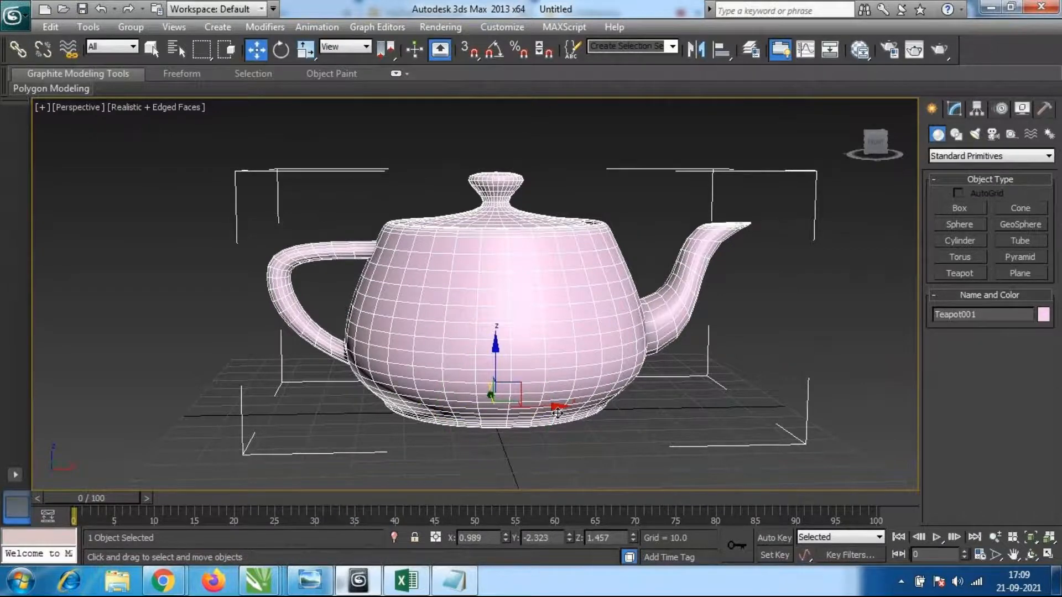
left_click_drag(560, 408, 448, 392)
Try scaling the teapot with the Scale tool and undo the scaling.
key("e")
key("r")
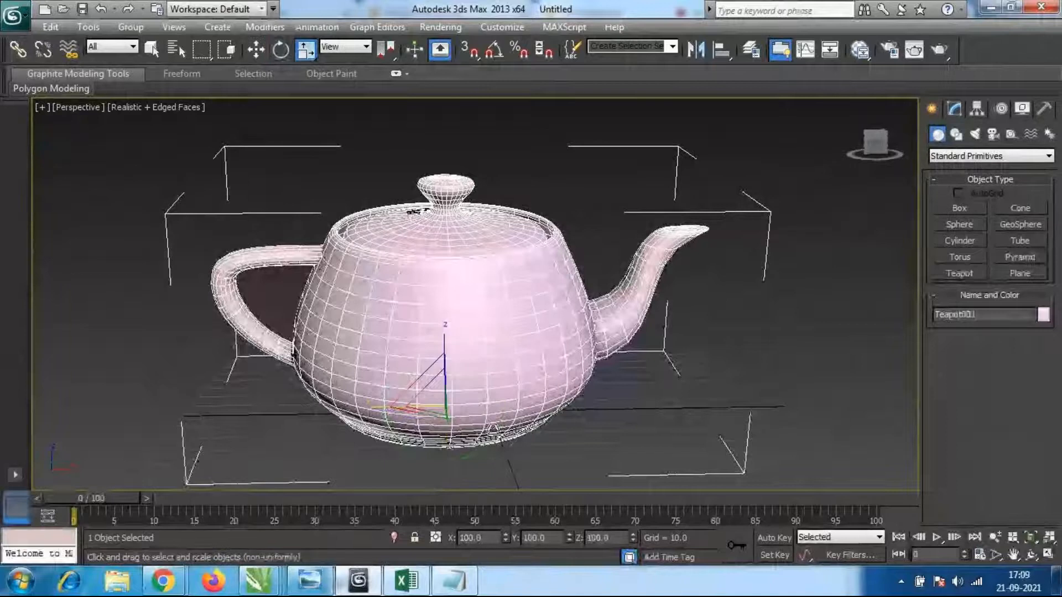
left_click_drag(372, 409, 444, 442)
key("ctrl+z")
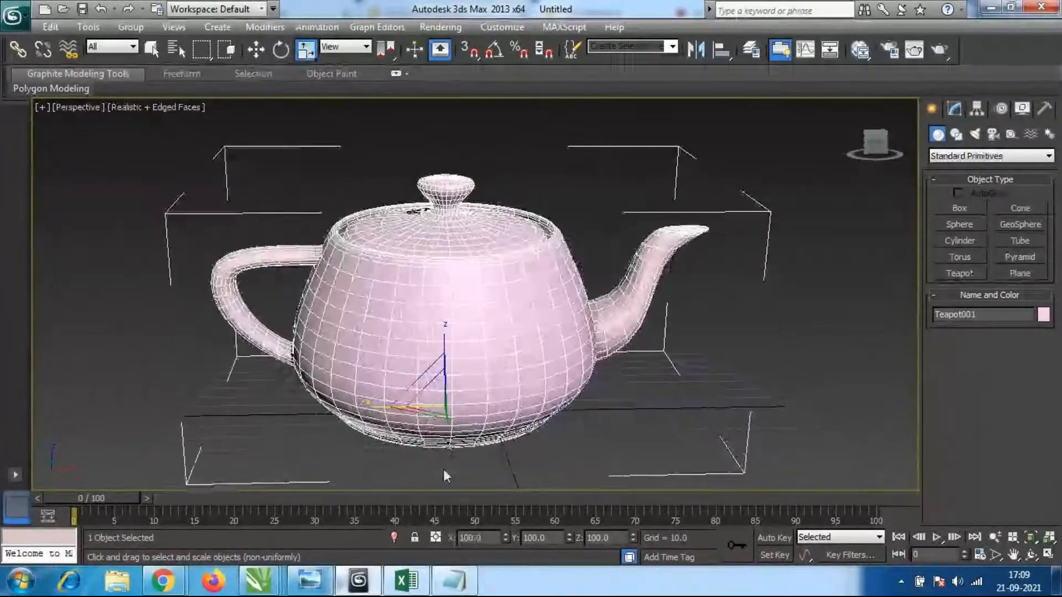
middle_click_drag(411, 384, 489, 381, "alt")
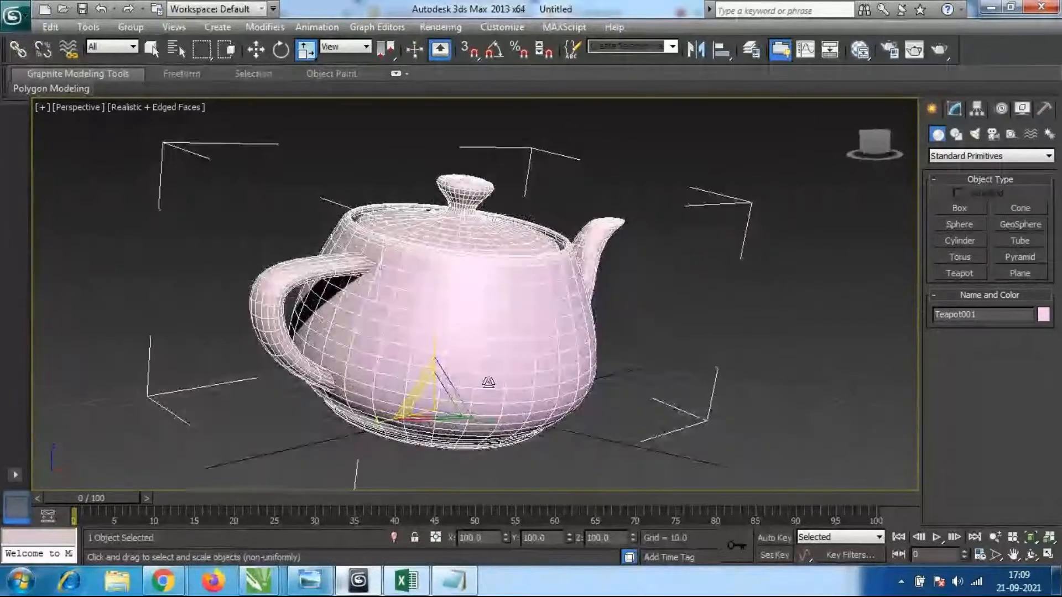
scroll(487, 383, "down", 3)
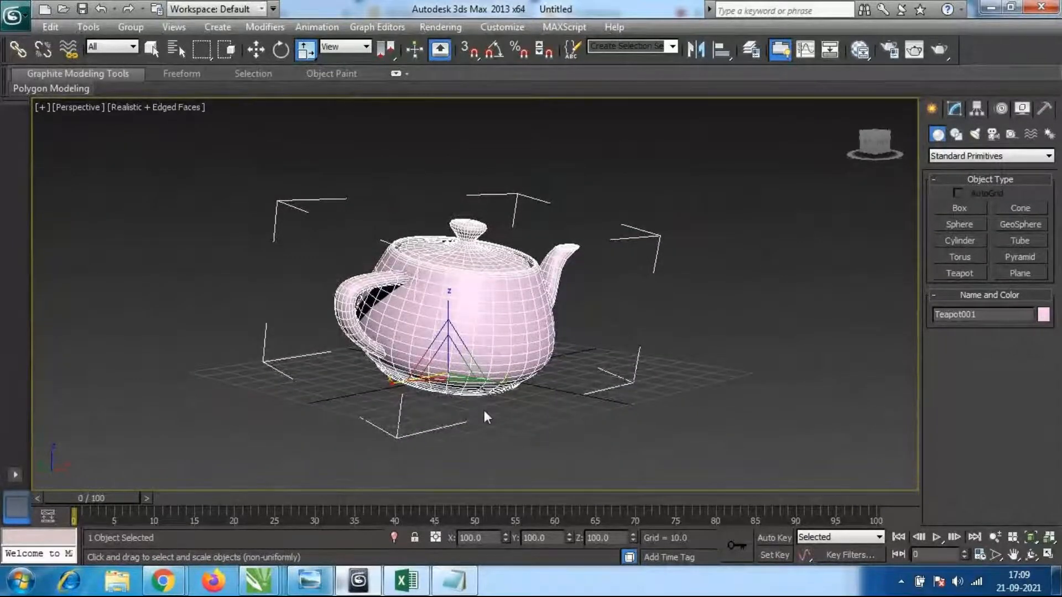
key("ctrl+z")
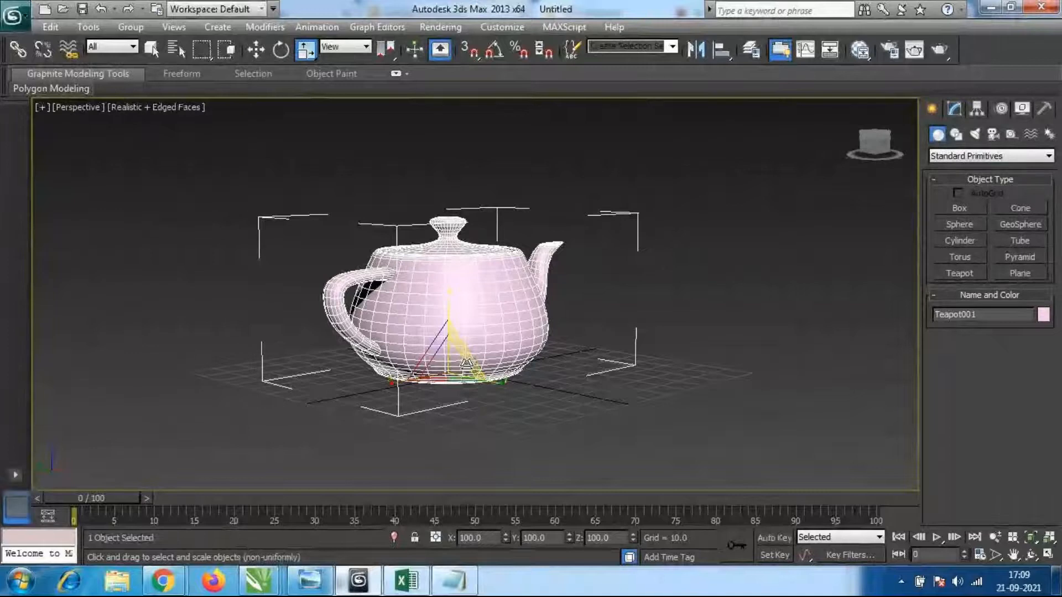
scroll(466, 363, "up", 2)
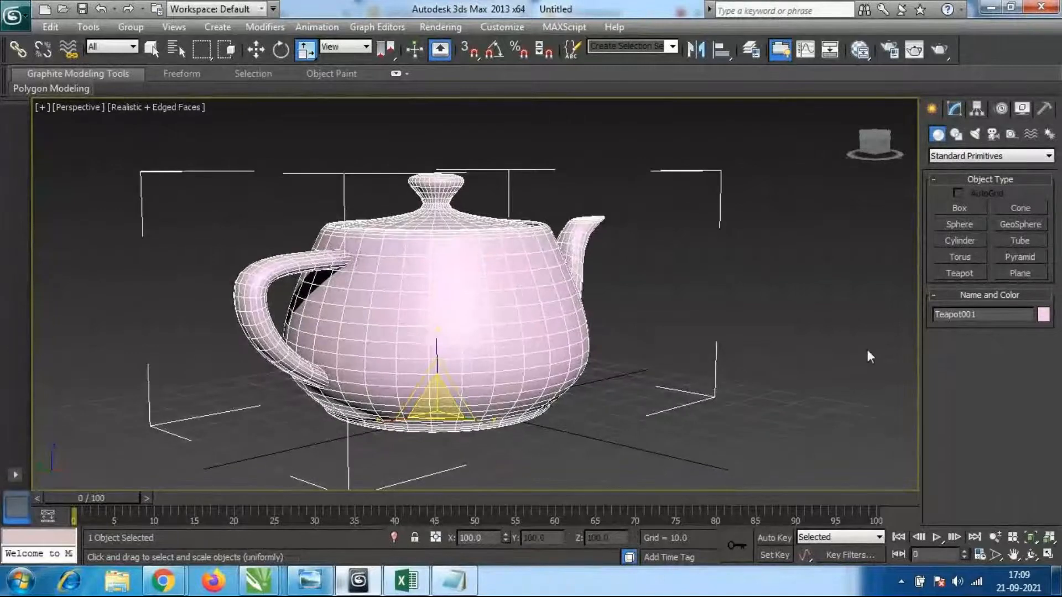
Display the teapot's modify parameters and rotate the teapot by about 19 degrees around the X axis.
left_click(963, 113)
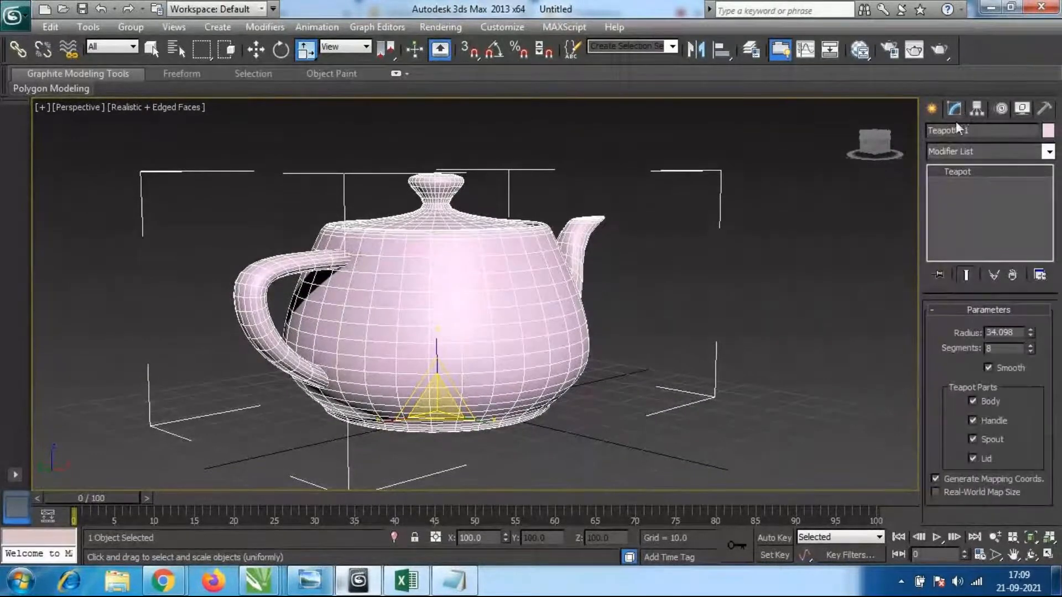
key("e")
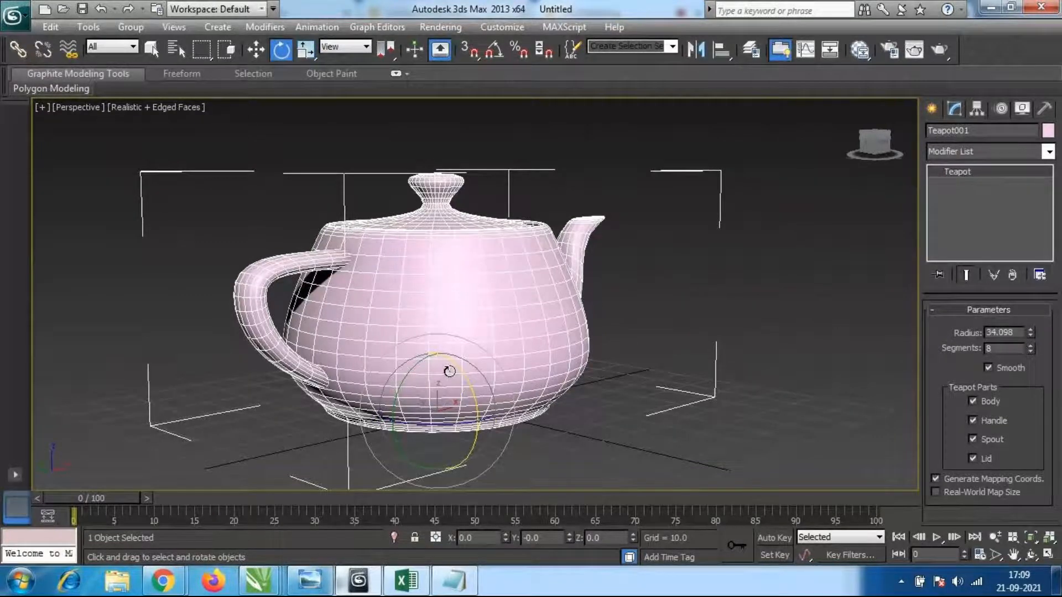
middle_click_drag(605, 367, 610, 415, "alt")
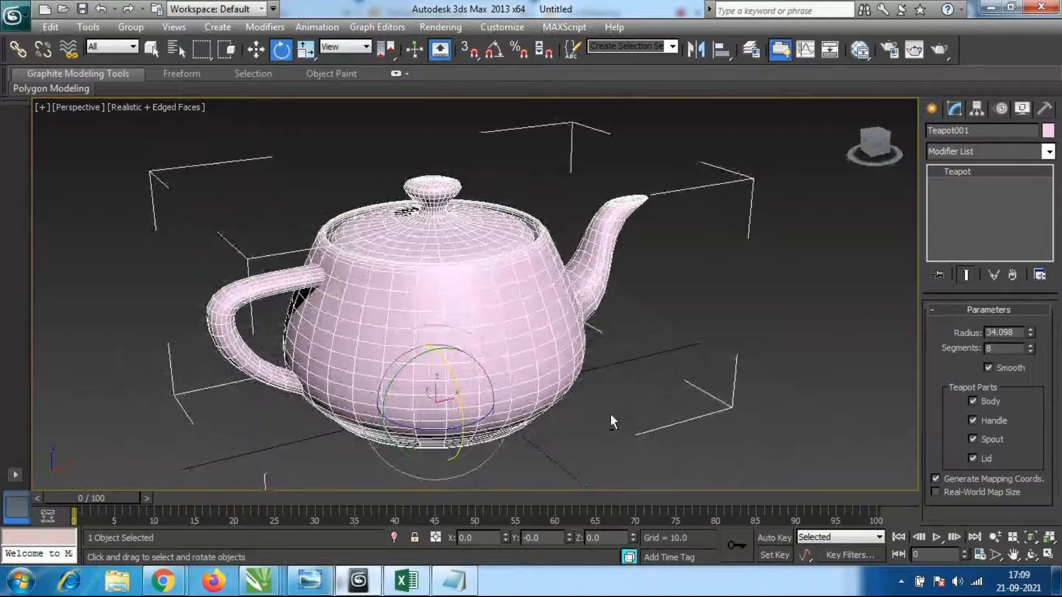
left_click_drag(450, 380, 459, 398)
middle_click_drag(607, 354, 579, 396, "alt")
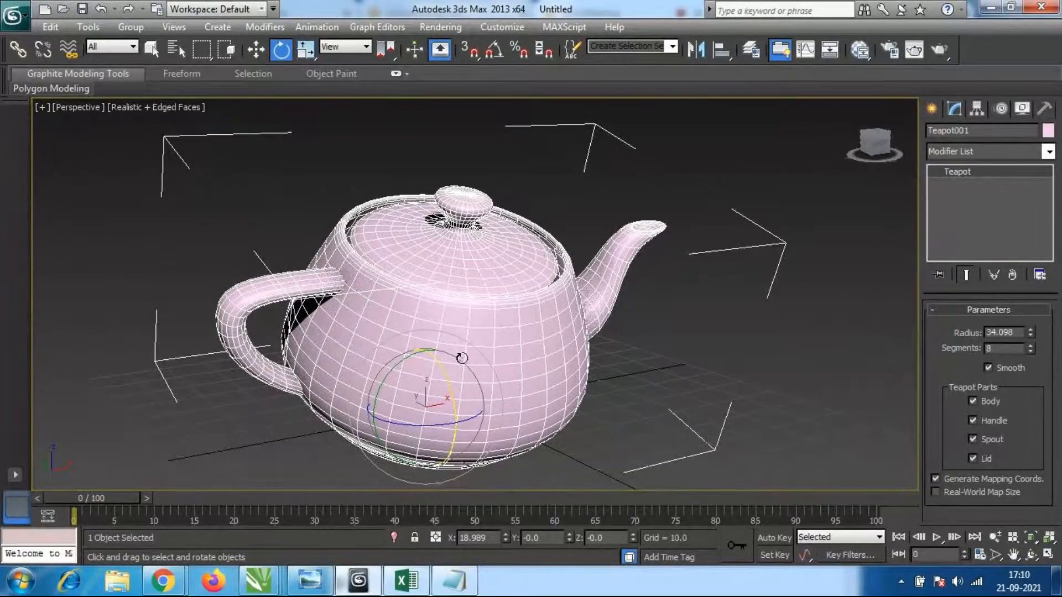
Rotate the teapot back and forth around its X and Y axes, ending at about X 19.4, Y -1, Z 0.4 degrees.
left_click_drag(450, 388, 404, 404)
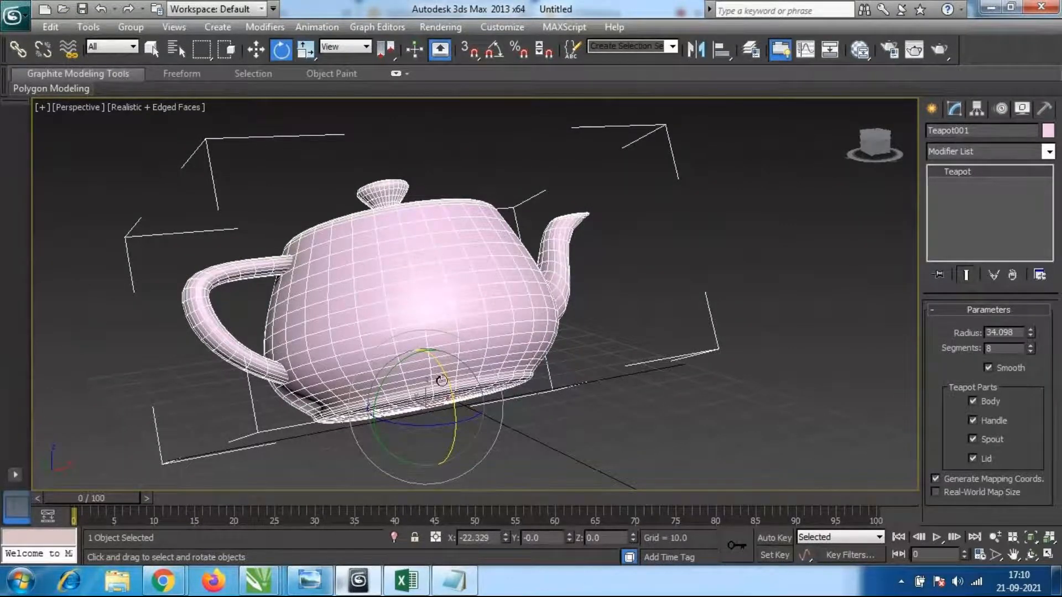
left_click_drag(448, 379, 456, 444)
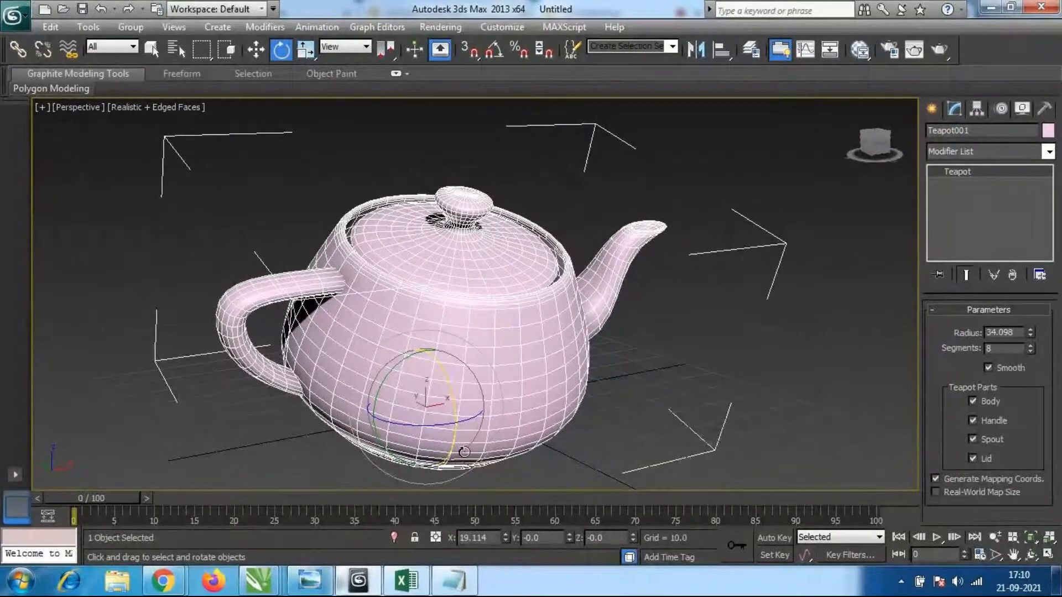
left_click_drag(452, 392, 445, 432)
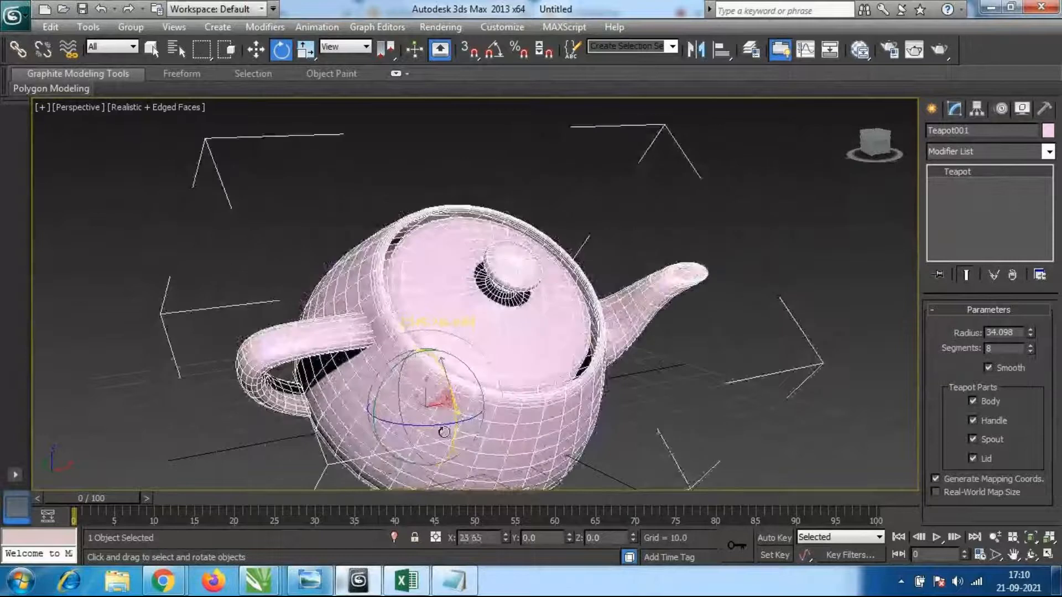
left_click_drag(387, 378, 387, 401)
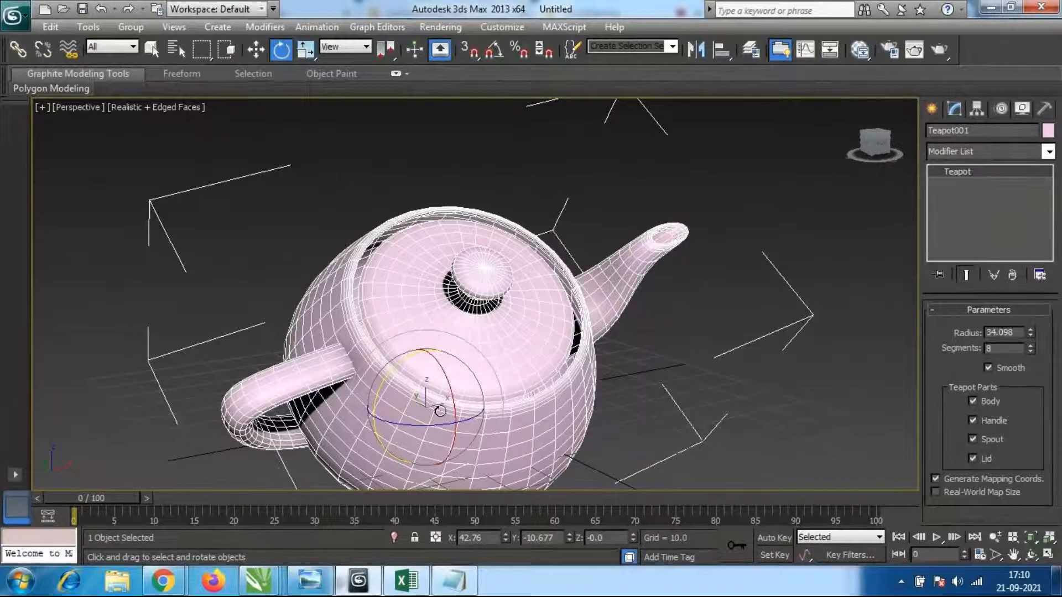
mouse_move(409, 352)
left_mouse_down()
mouse_move(449, 362)
mouse_move(425, 360)
left_mouse_up()
left_click_drag(454, 408, 439, 366)
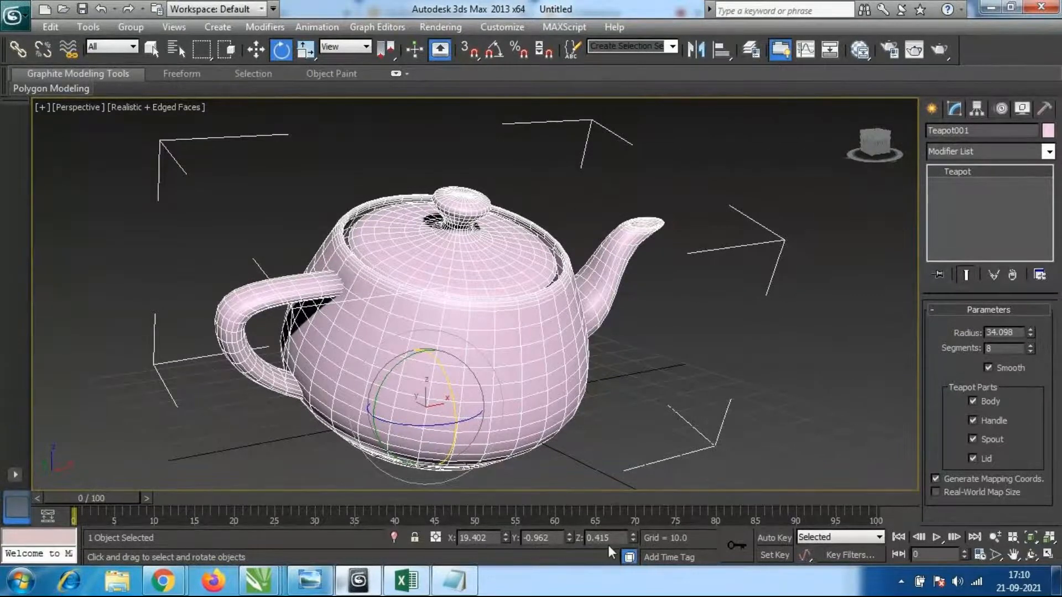
Reset the teapot's rotation to 0 on the X, Y and Z axes.
middle_click_drag(521, 320, 504, 332)
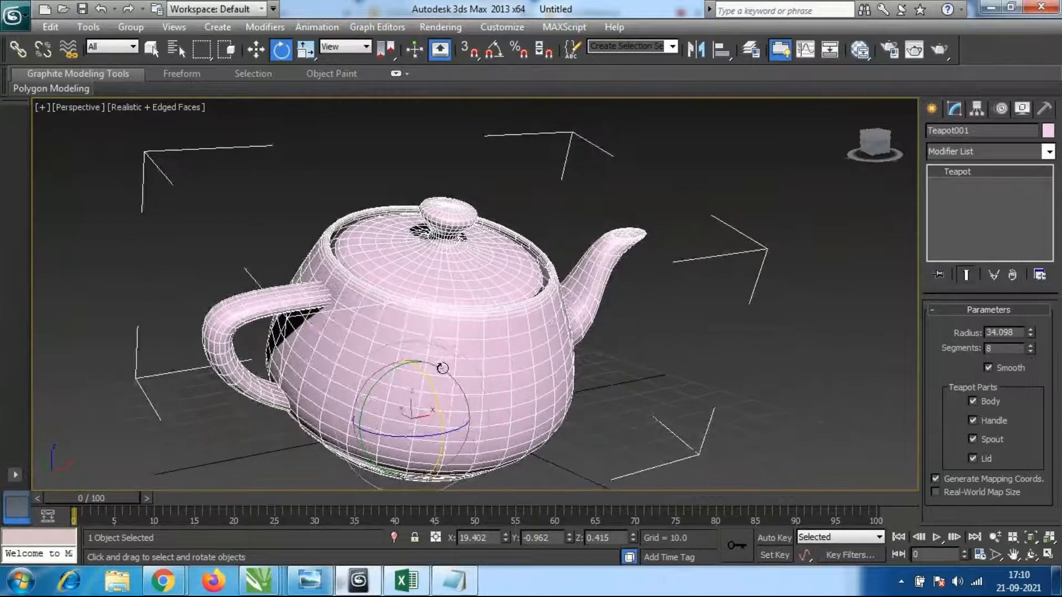
middle_click_drag(442, 368, 440, 357, "alt")
double_click(488, 539)
type("0")
key("Return")
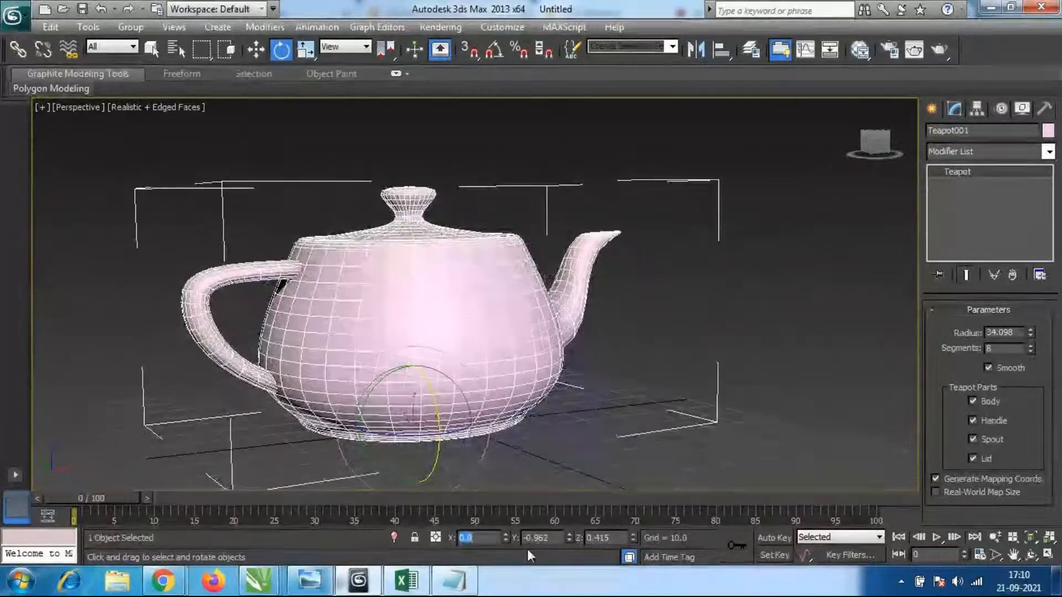
double_click(550, 538)
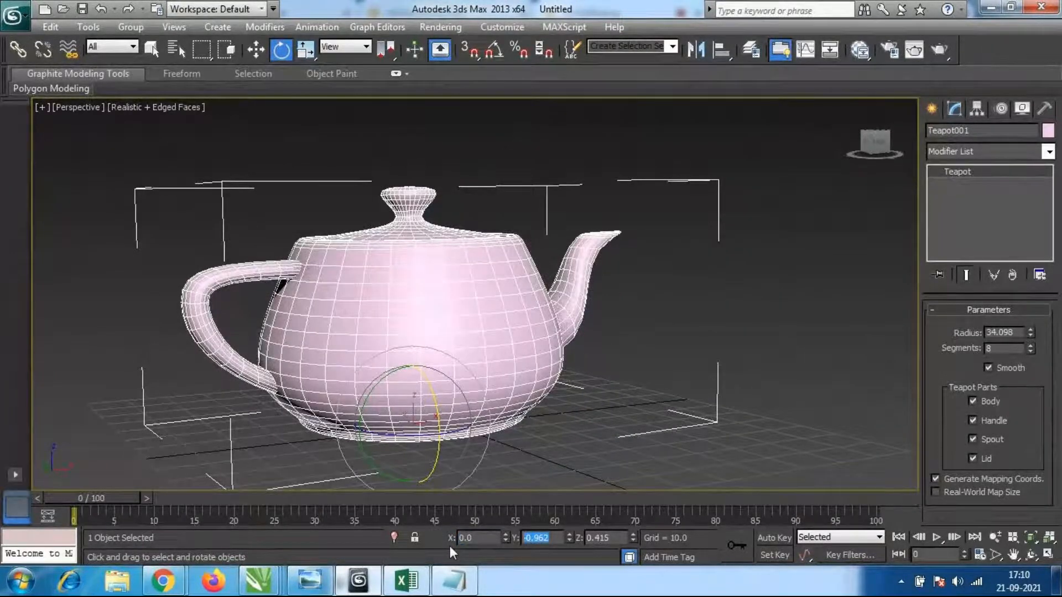
type("0")
key("Return")
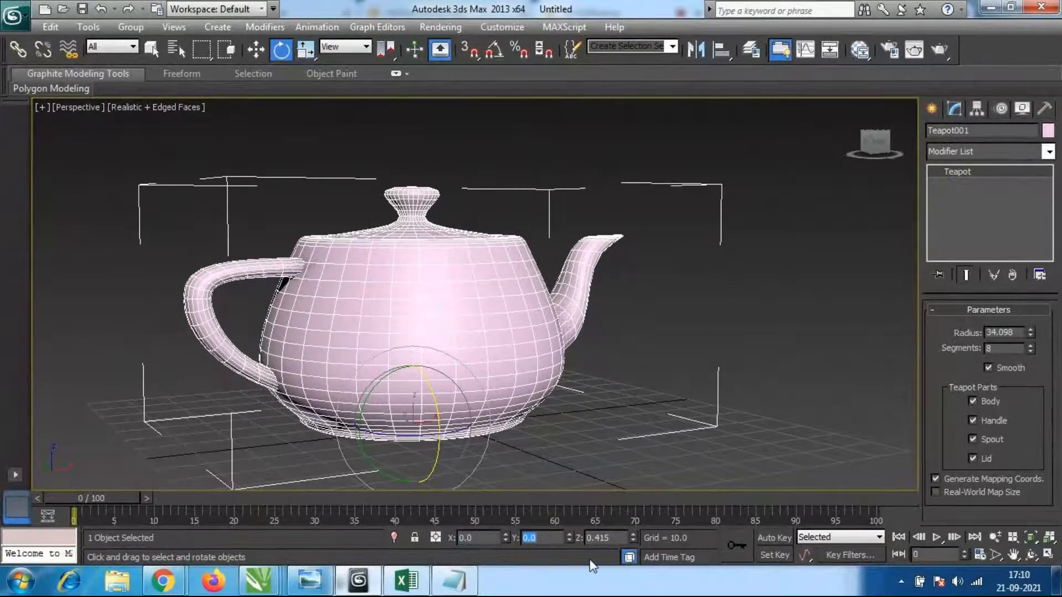
double_click(616, 539)
type("0")
key("Return")
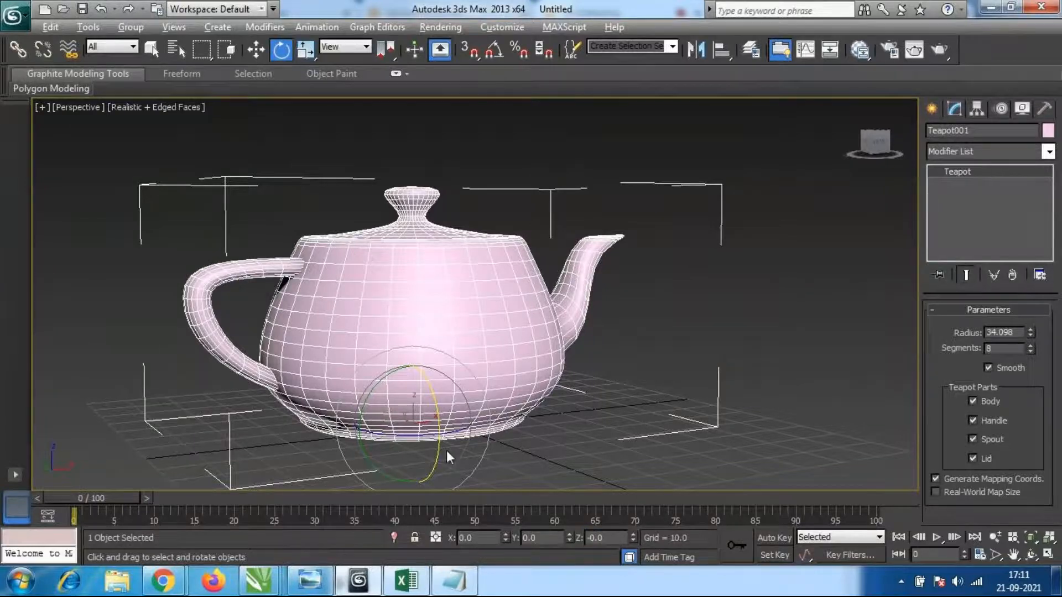
Try rotating the teapot freehand, view it from another angle, and clear the selection.
left_click_drag(407, 368, 192, 396)
middle_click_drag(192, 396, 152, 397, "alt")
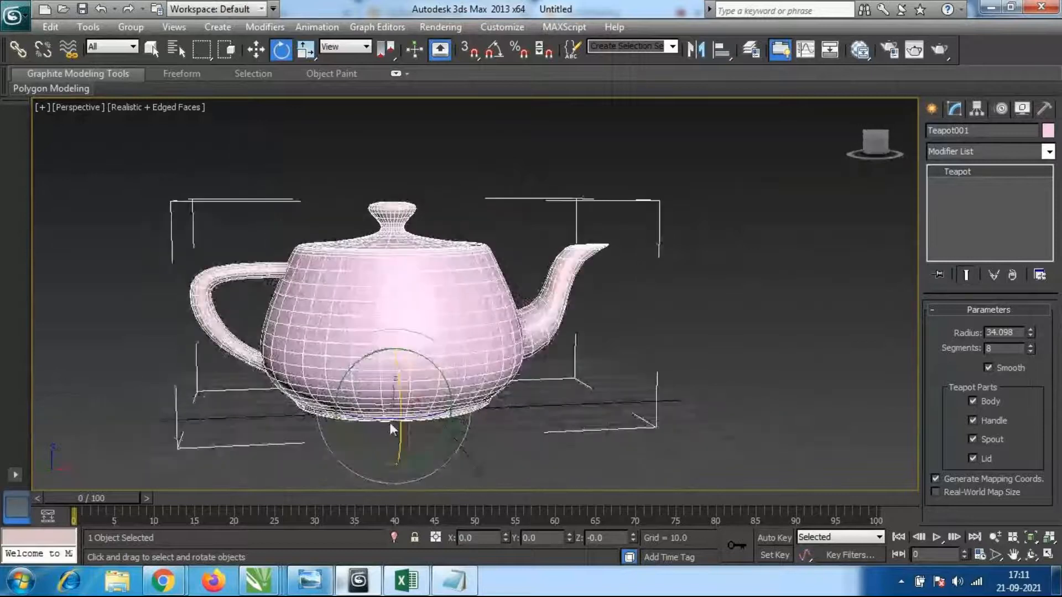
middle_click_drag(541, 434, 570, 421)
scroll(566, 403, "down", 3)
left_click(712, 321)
middle_click_drag(495, 323, 465, 326, "alt")
Select the teapot, delete it from the scene, and return to the creation options for Standard Primitives.
left_click(467, 308)
scroll(507, 322, "up", 3)
middle_click_drag(512, 354, 423, 341, "alt")
scroll(422, 341, "down", 5)
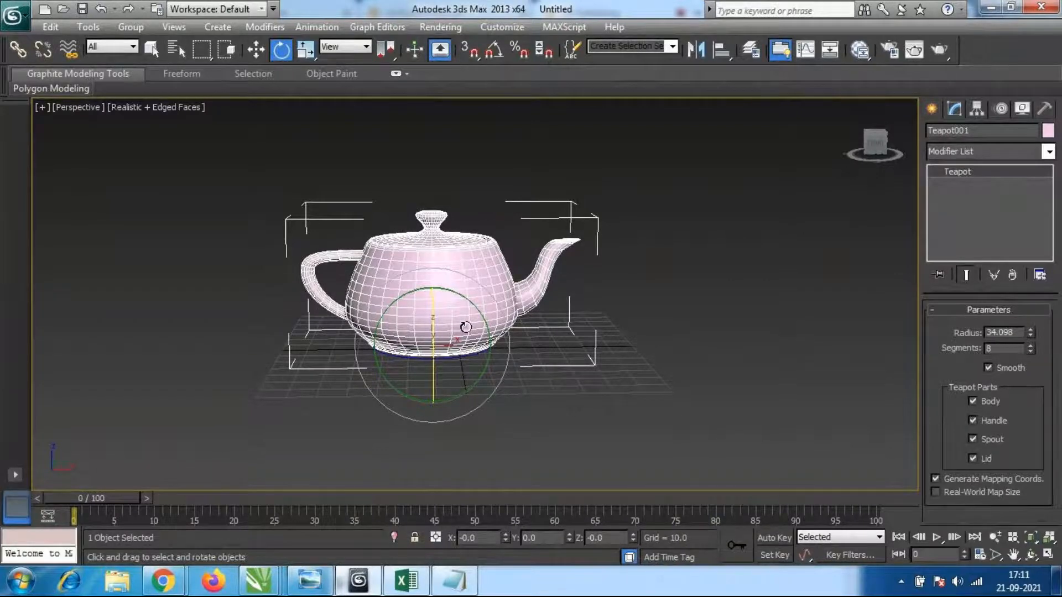
key("Delete")
left_click(932, 109)
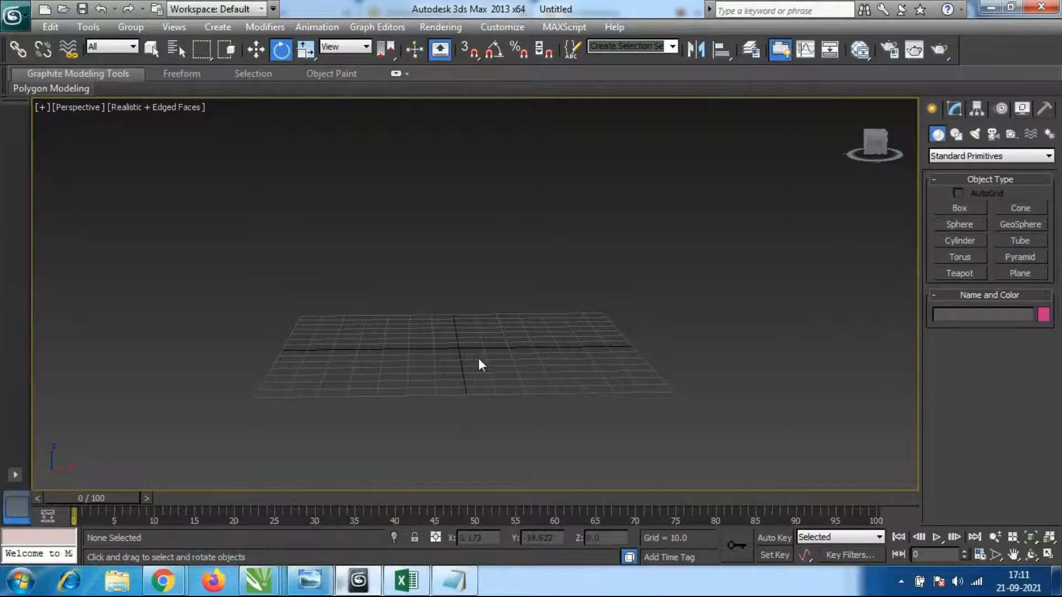
Draw a cone on the perspective grid with Radius 1 about 30.6, Radius 2 about 18.5 and height about 43.6.
middle_click_drag(450, 353, 472, 316, "alt")
scroll(455, 361, "up", 2)
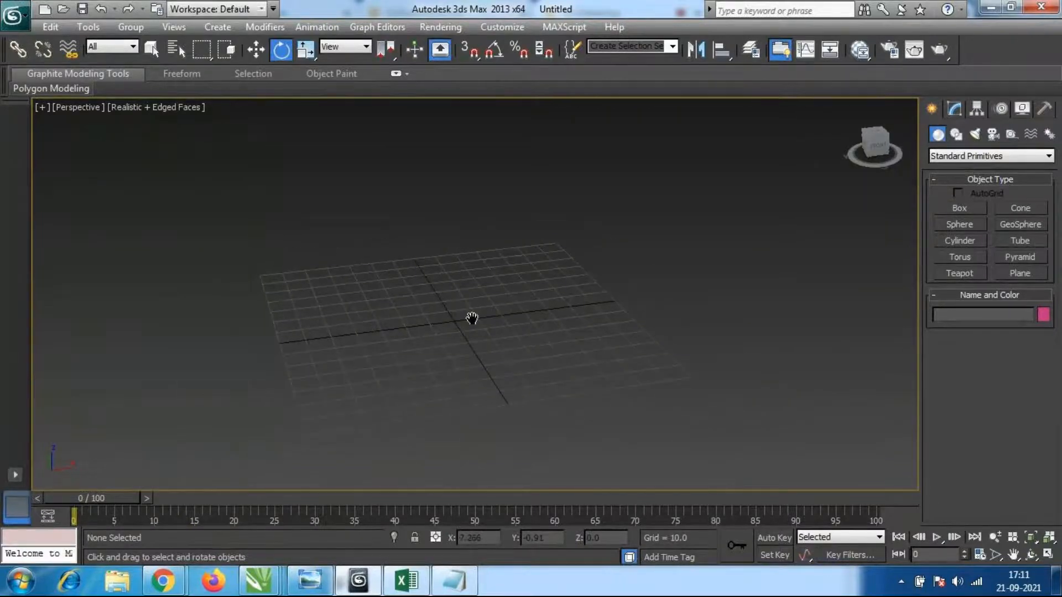
left_click(1021, 209)
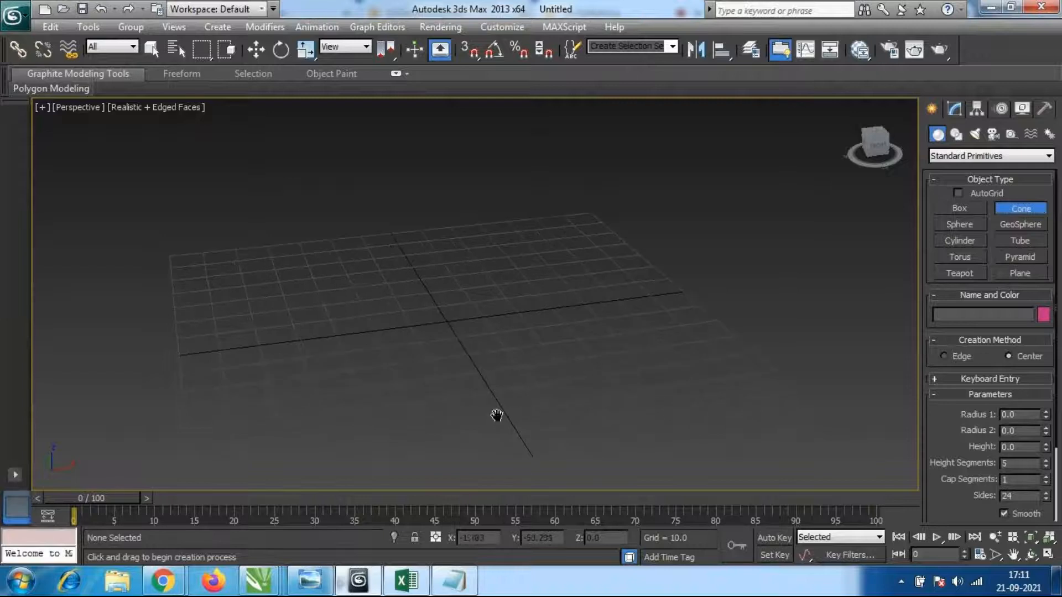
left_click_drag(394, 304, 446, 348)
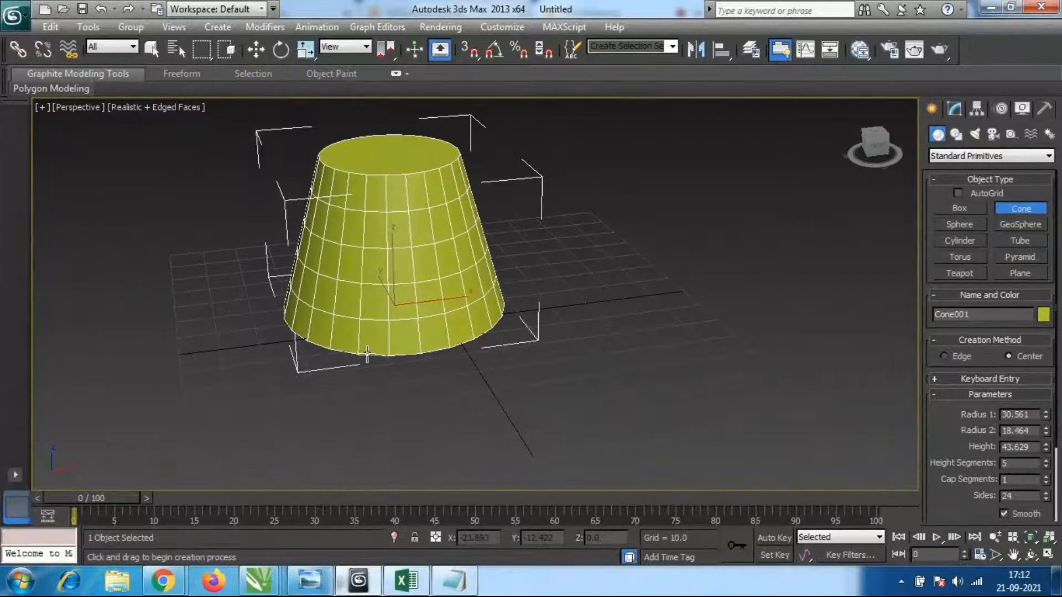
middle_click_drag(380, 304, 403, 381, "alt")
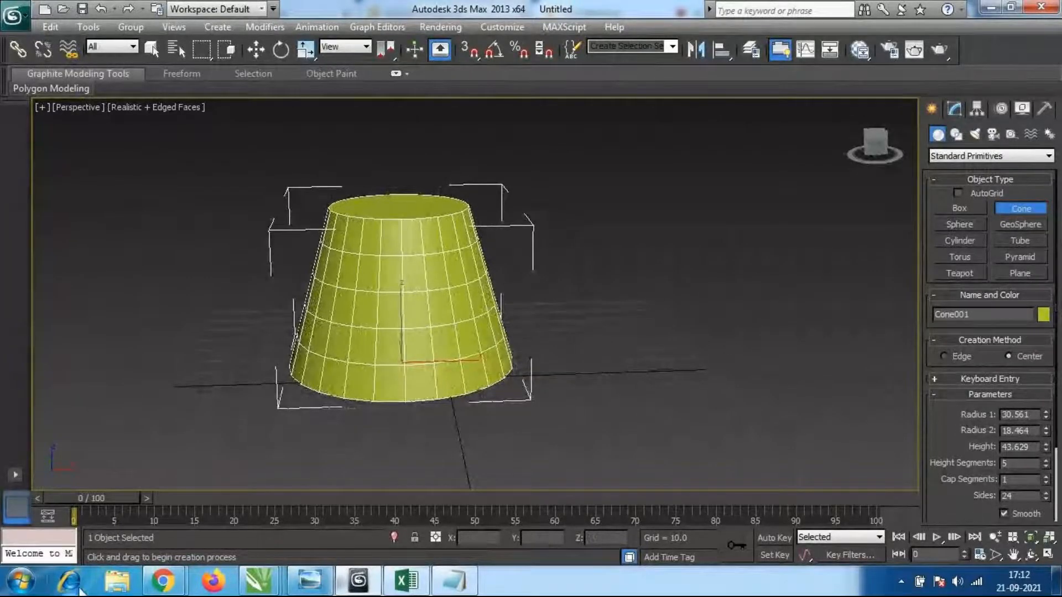
Switch to the GoToMeeting window in Chrome to check the meeting, and return to 3ds Max.
mouse_move(163, 581)
left_click(143, 513)
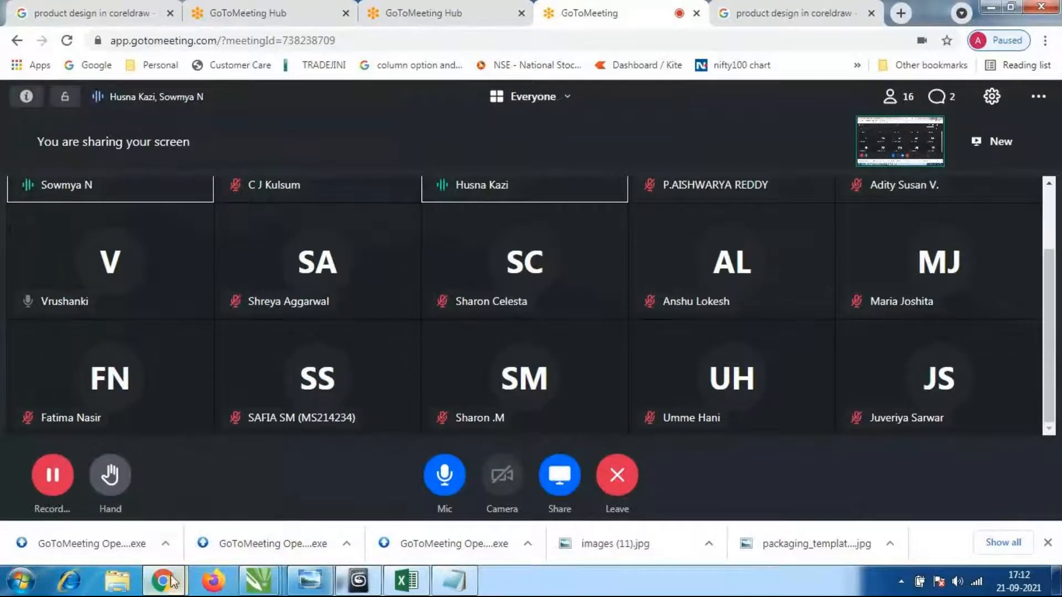
mouse_move(169, 583)
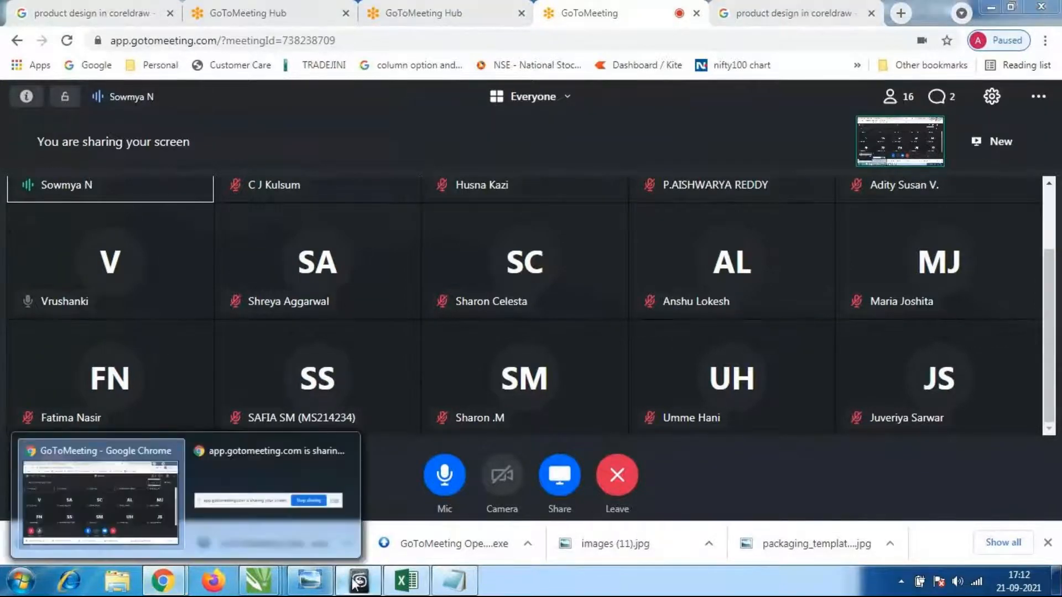
left_click(359, 581)
View the cone from other angles and delete it from the scene.
middle_click_drag(539, 330, 439, 327, "alt")
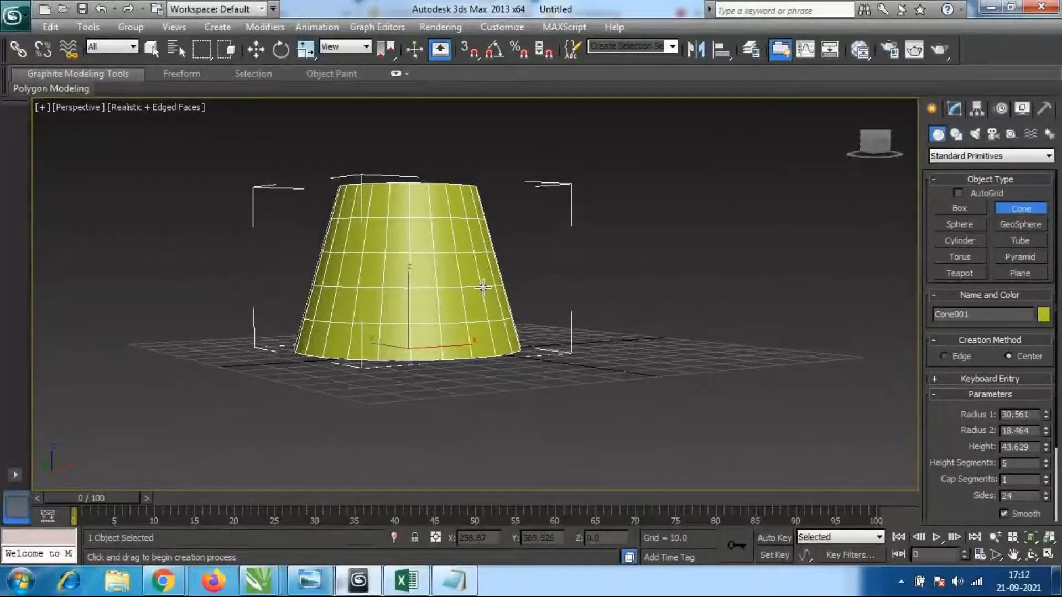
middle_click_drag(484, 287, 475, 324, "alt")
key("Delete")
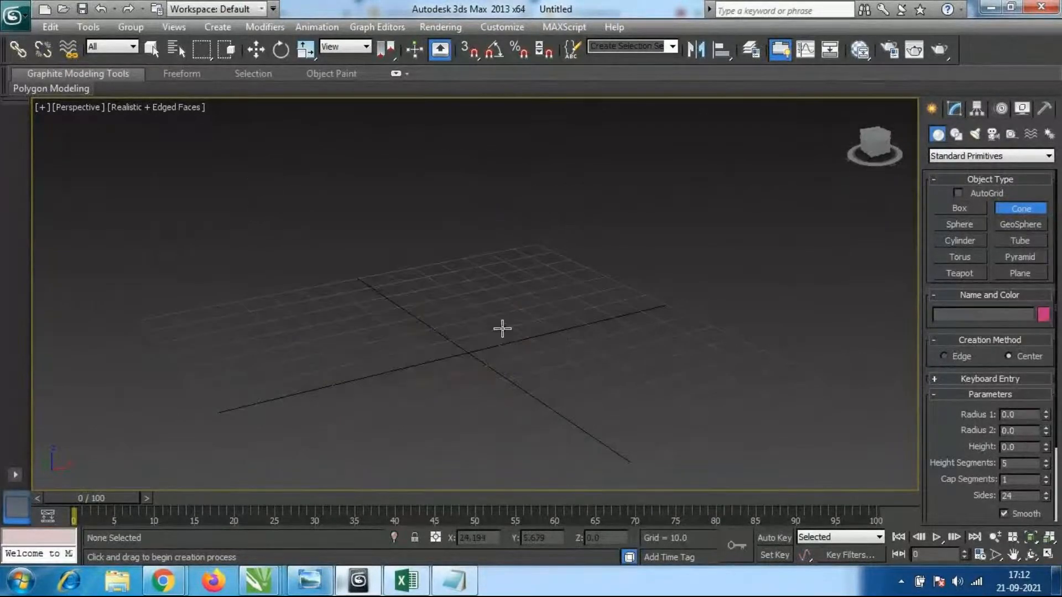
Draw a new cone with Radius 1 about 33.8, Radius 2 about 12.4 and height about 49.3.
left_click_drag(415, 323, 450, 368)
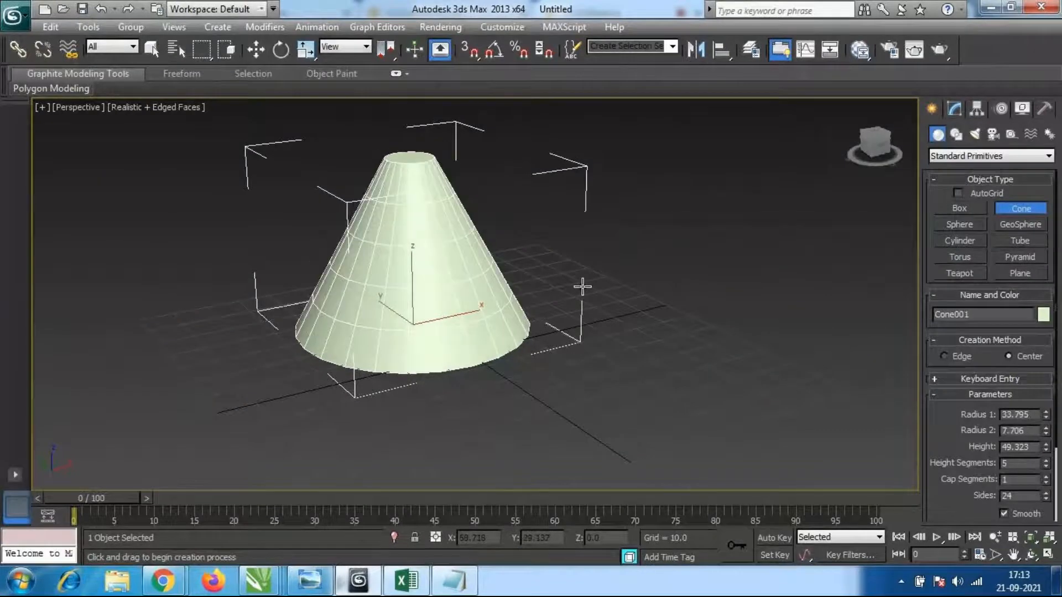
left_click(514, 263)
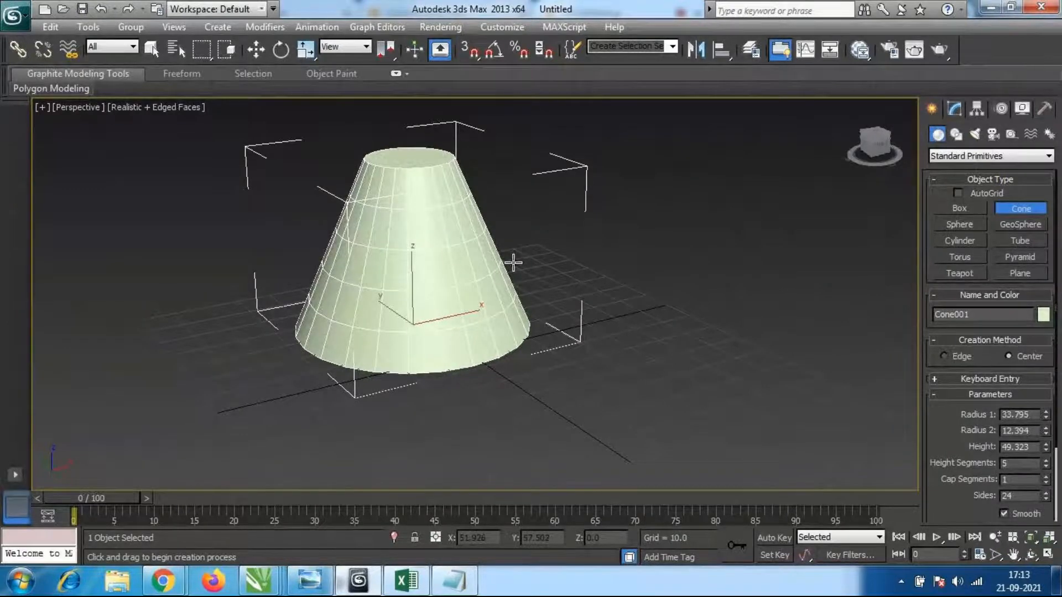
middle_click_drag(365, 315, 401, 350, "alt")
scroll(392, 283, "up", 3)
scroll(454, 353, "down", 2)
middle_click_drag(471, 355, 472, 339)
scroll(469, 332, "up", 2)
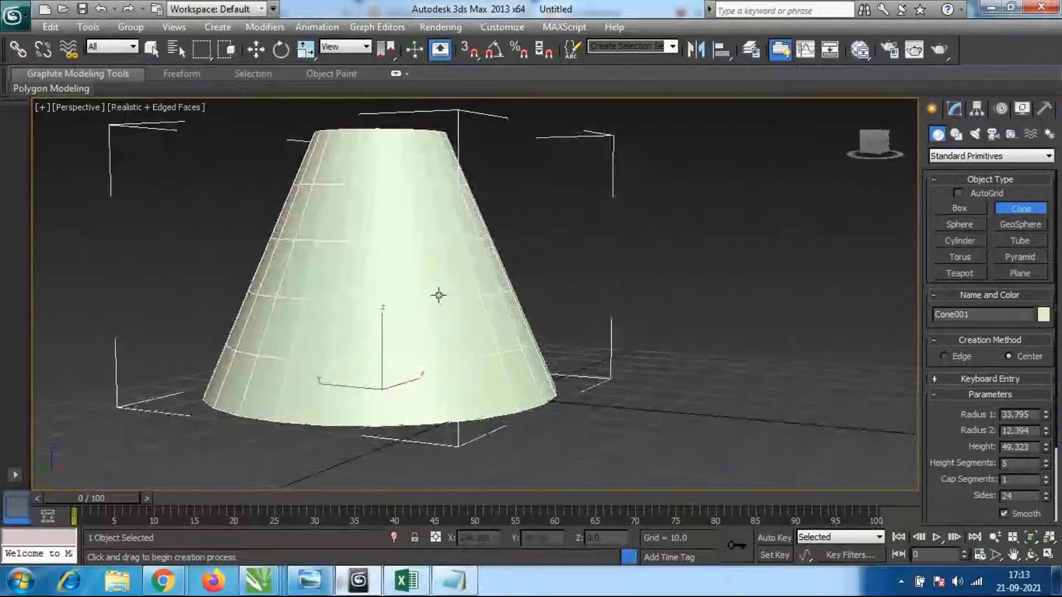
Widen the cone's base by raising Radius 1 to about 93.9.
key("e")
middle_click_drag(538, 366, 477, 381)
scroll(536, 346, "down", 2)
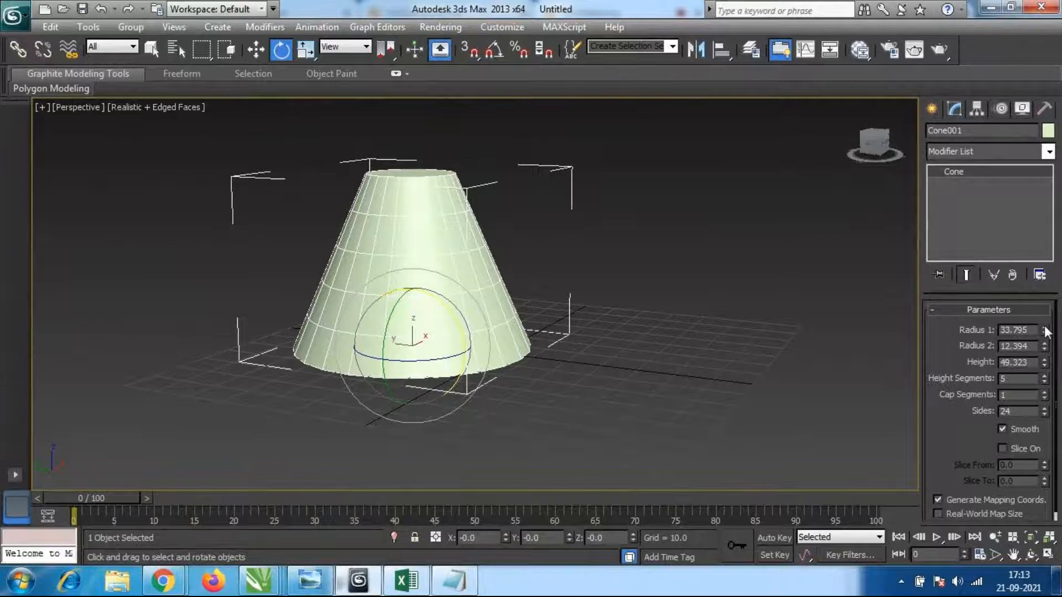
left_click_drag(1045, 331, 960, 185)
middle_click_drag(529, 408, 472, 376, "alt")
middle_click_drag(548, 405, 499, 405, "alt")
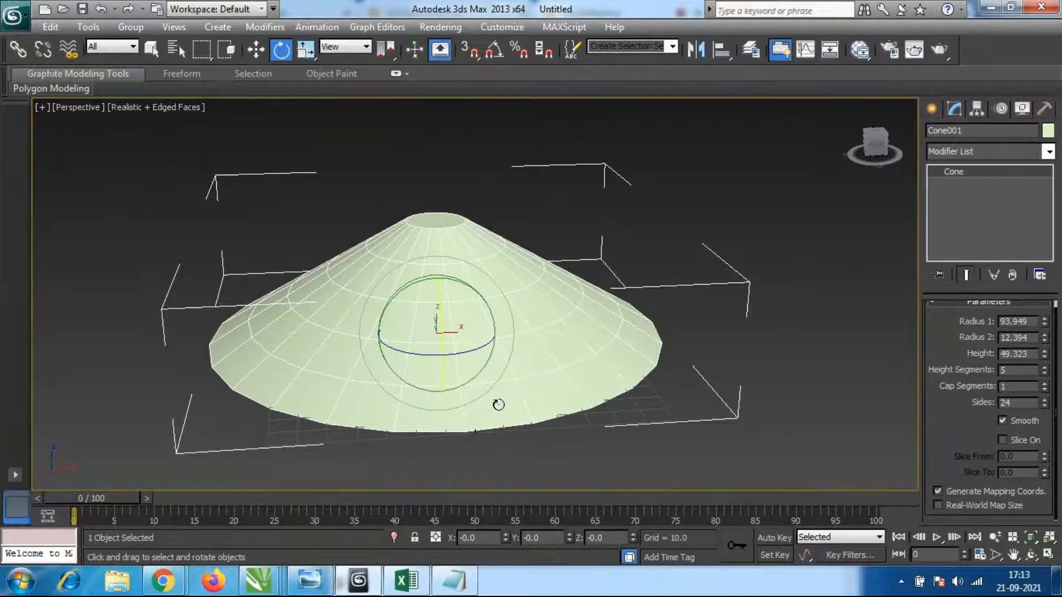
middle_click_drag(495, 231, 428, 407)
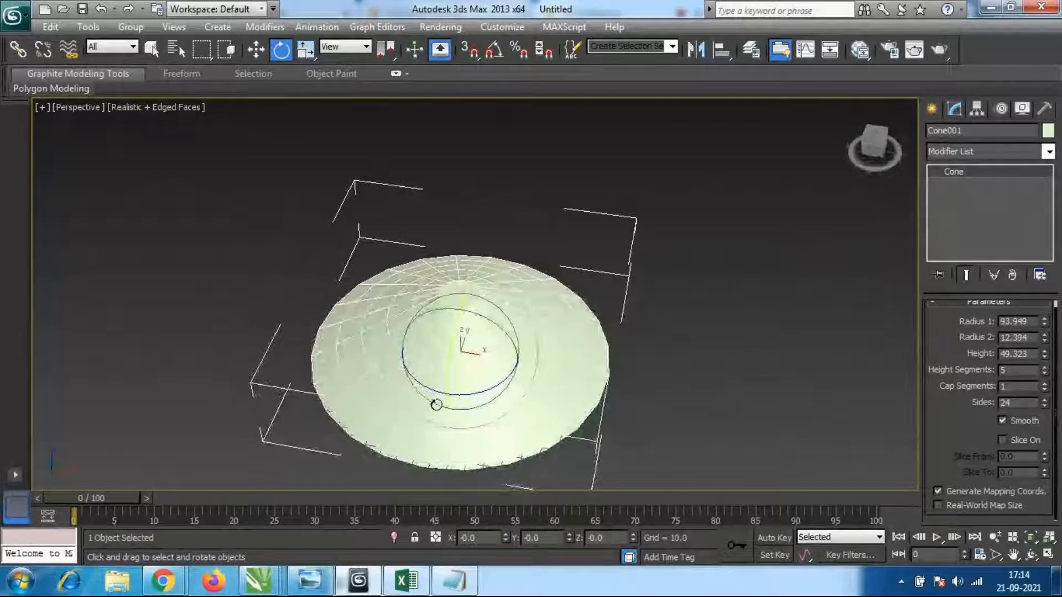
Scale the cone uniformly down to about 32.5 percent and increase its Radius 2 to about 41.8.
key("r")
left_click_drag(464, 350, 546, 510)
middle_click_drag(546, 510, 497, 410, "alt")
scroll(497, 409, "up", 5)
middle_click_drag(495, 356, 481, 383)
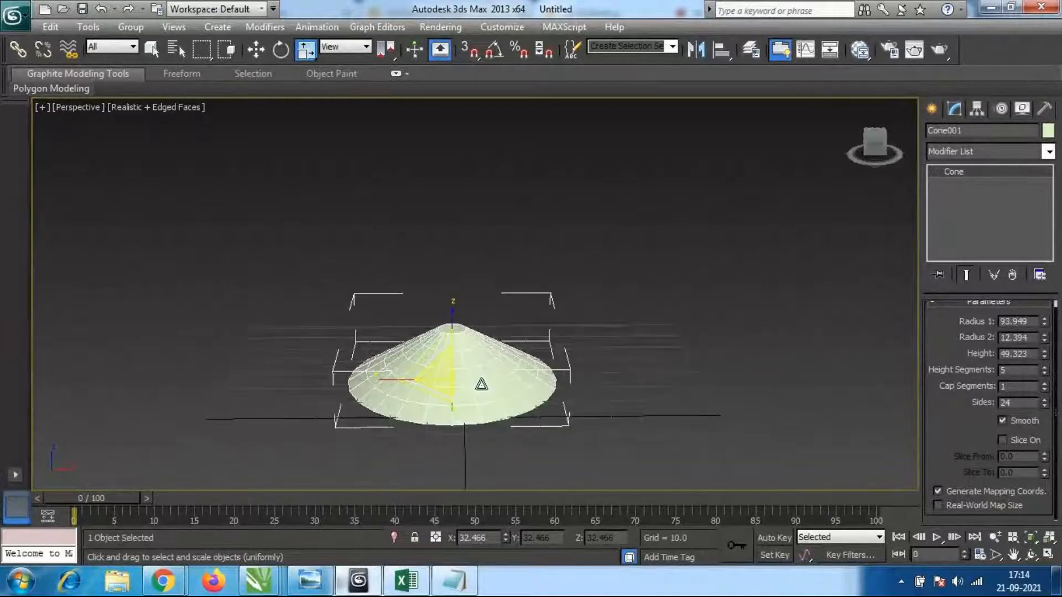
left_click_drag(1045, 337, 940, 158)
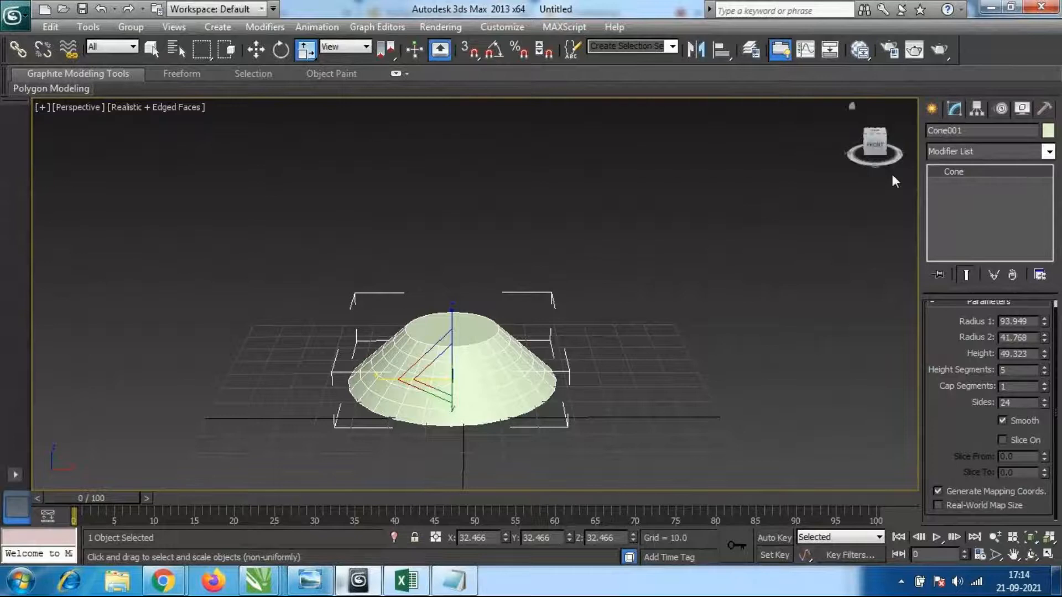
Turn the cone upside down by rotating it to about X 167.5 degrees, and raise it to about Z 23.5.
key("e")
left_click_drag(450, 315, 464, 108)
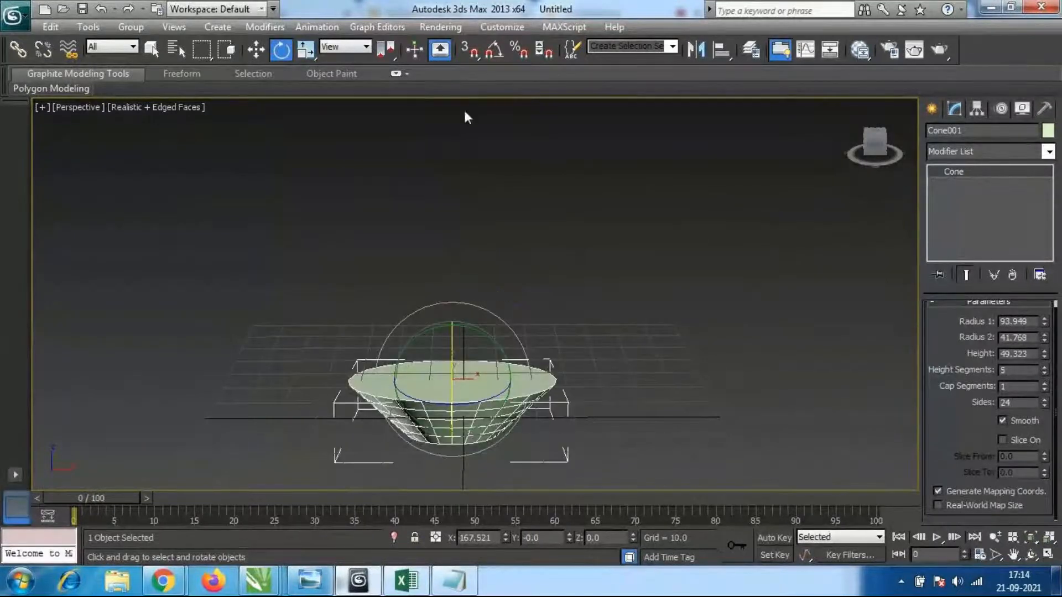
mouse_move(466, 386)
middle_mouse_down("alt")
mouse_move(465, 412)
mouse_move(465, 380)
mouse_move(468, 401)
middle_mouse_up("alt")
key("w")
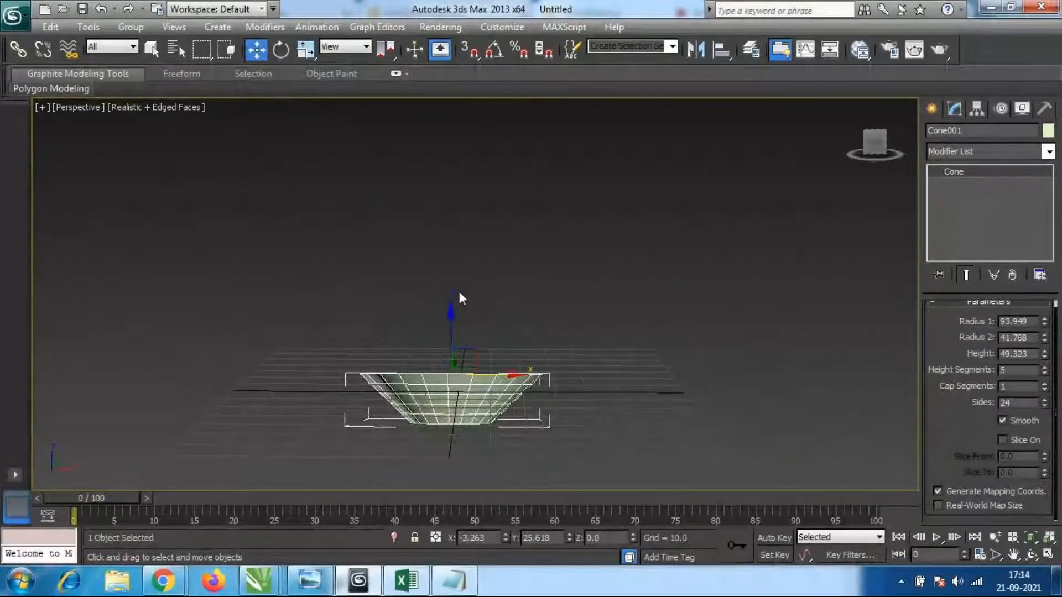
left_click_drag(453, 298, 453, 229)
middle_click_drag(585, 407, 440, 396, "alt")
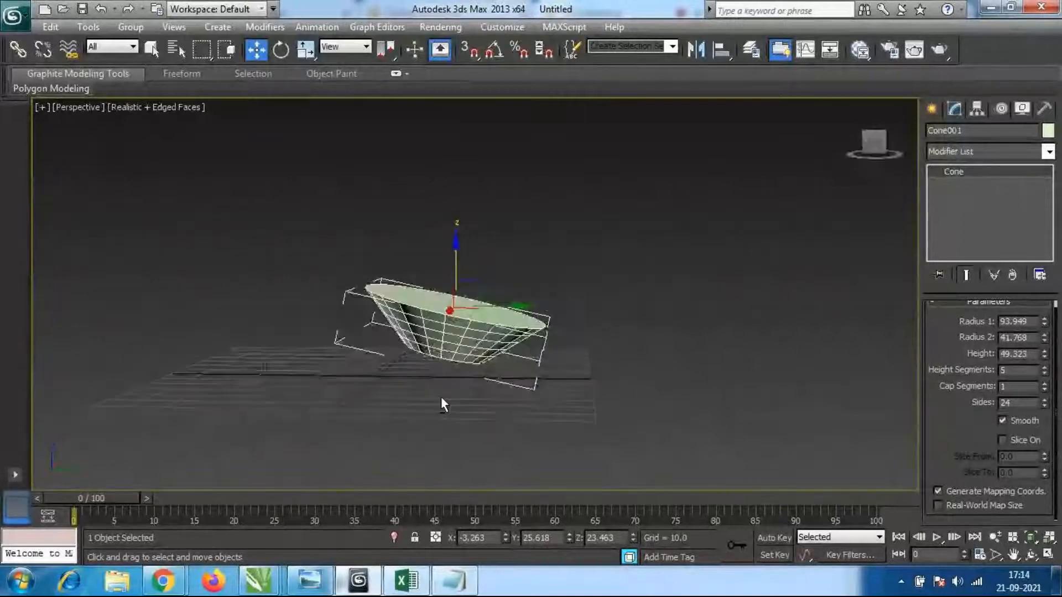
Set the cone's X, Y and Z position to 0.
double_click(476, 537)
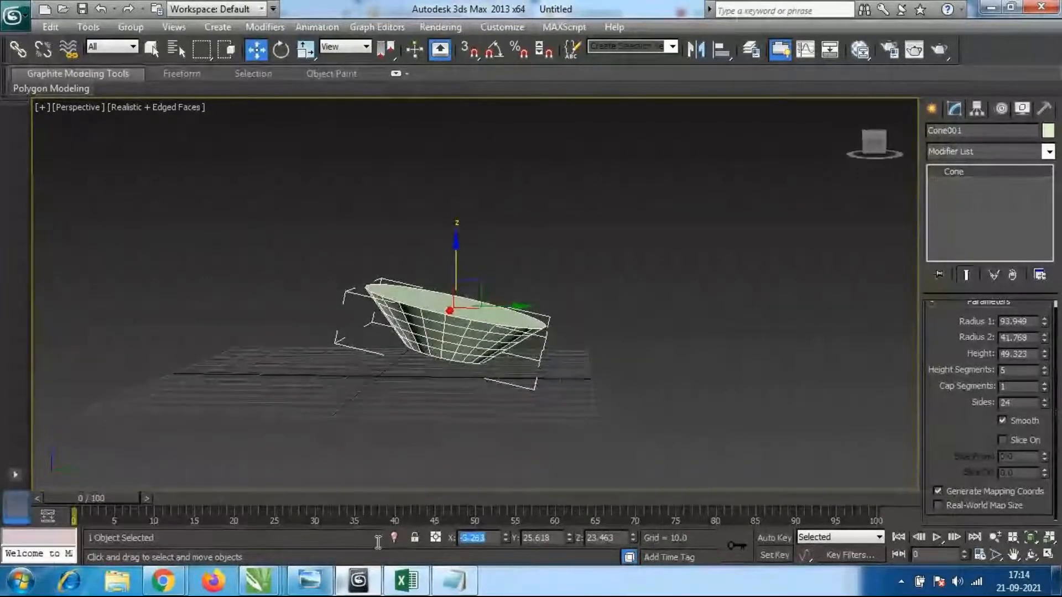
type("0")
key("Return")
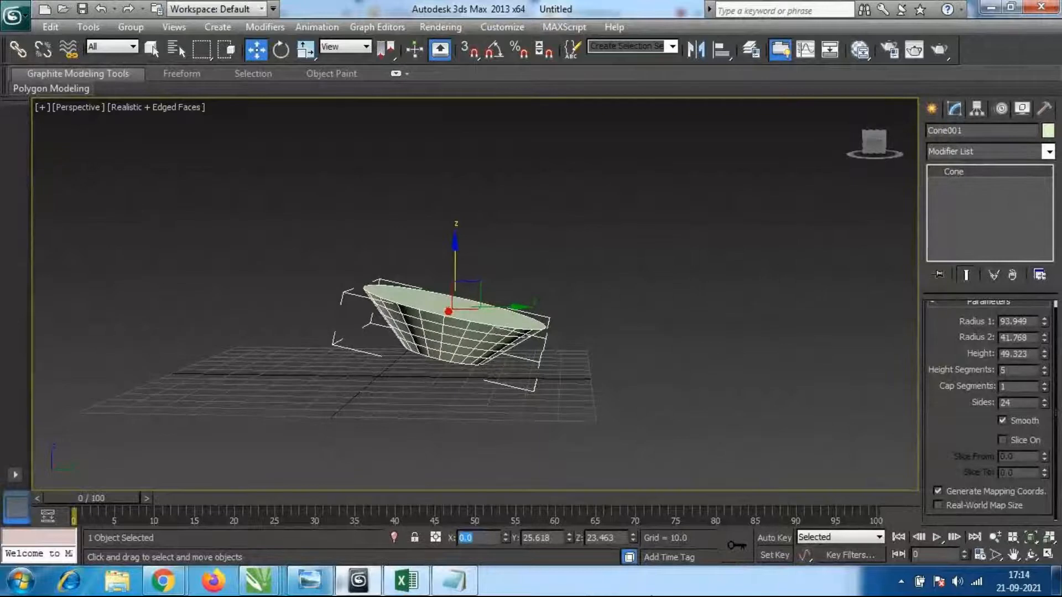
double_click(605, 538)
type("0")
key("Return")
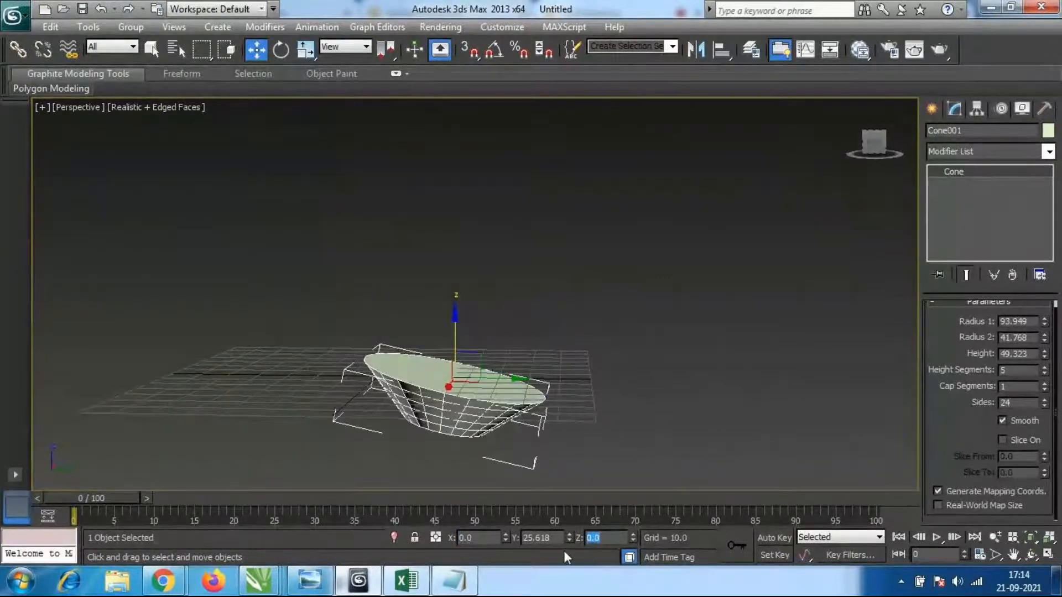
double_click(535, 537)
type("0")
key("Return")
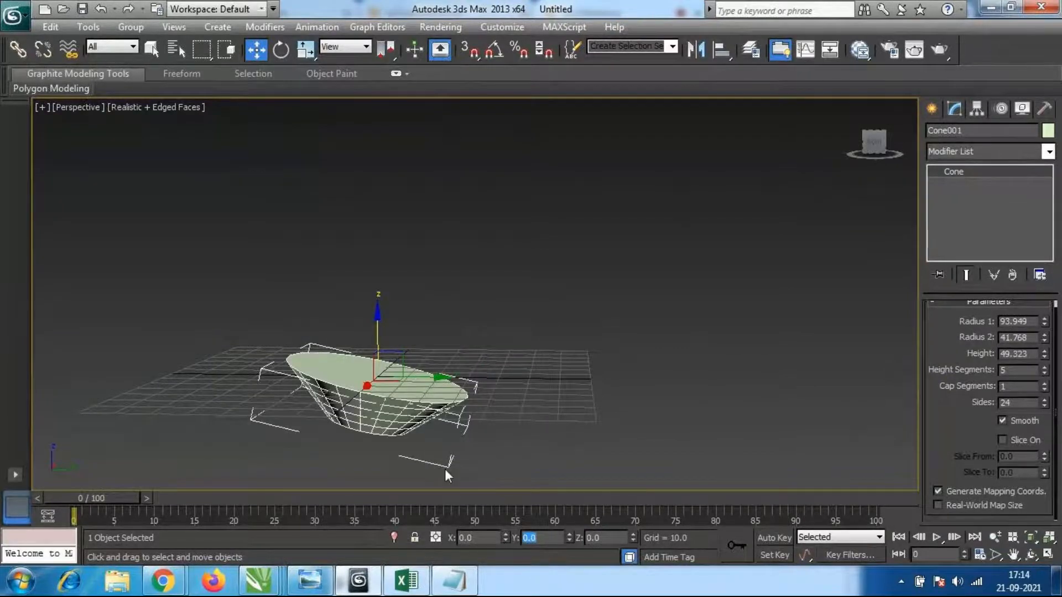
Reselect the upturned cone and raise it along Z so it sits above the grid.
left_click(380, 311)
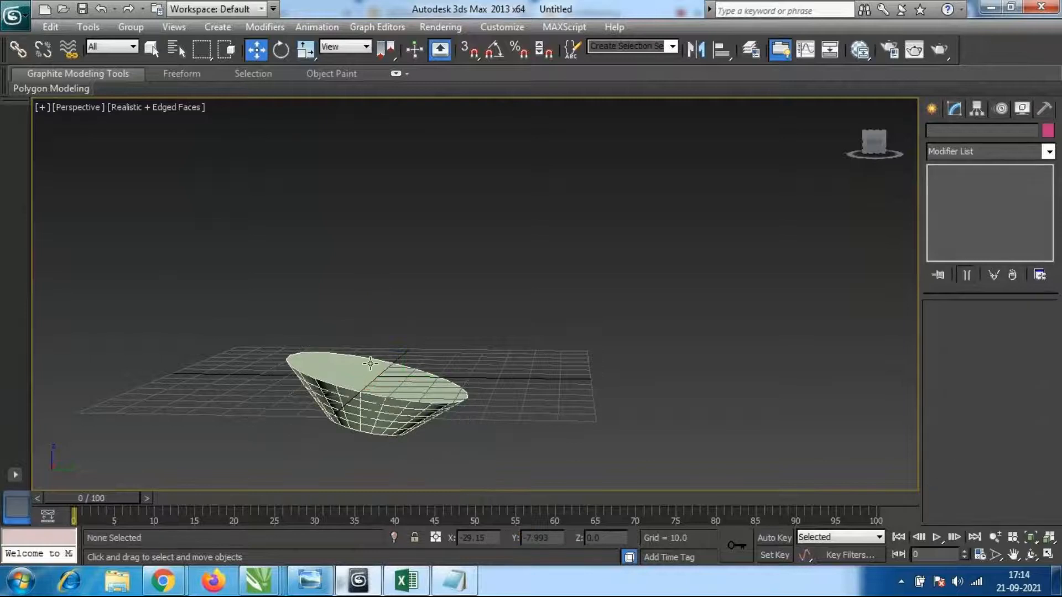
left_click(388, 371)
left_click_drag(377, 312, 377, 236)
Level the upturned cone by rotating it to about X -177.9, Y 1.1, Z 1.3 degrees.
key("e")
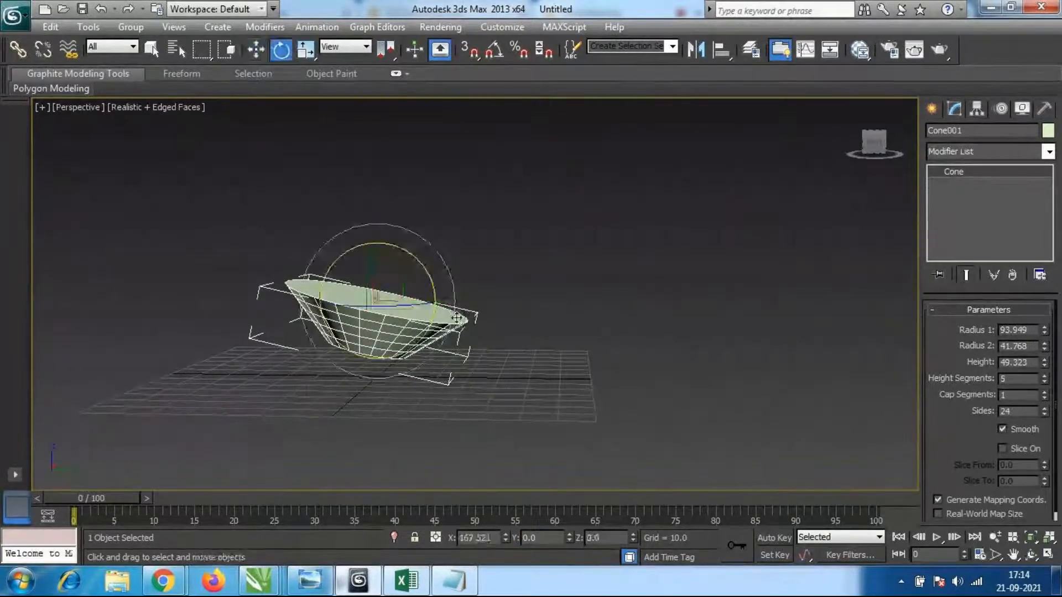
left_click_drag(452, 276, 448, 268)
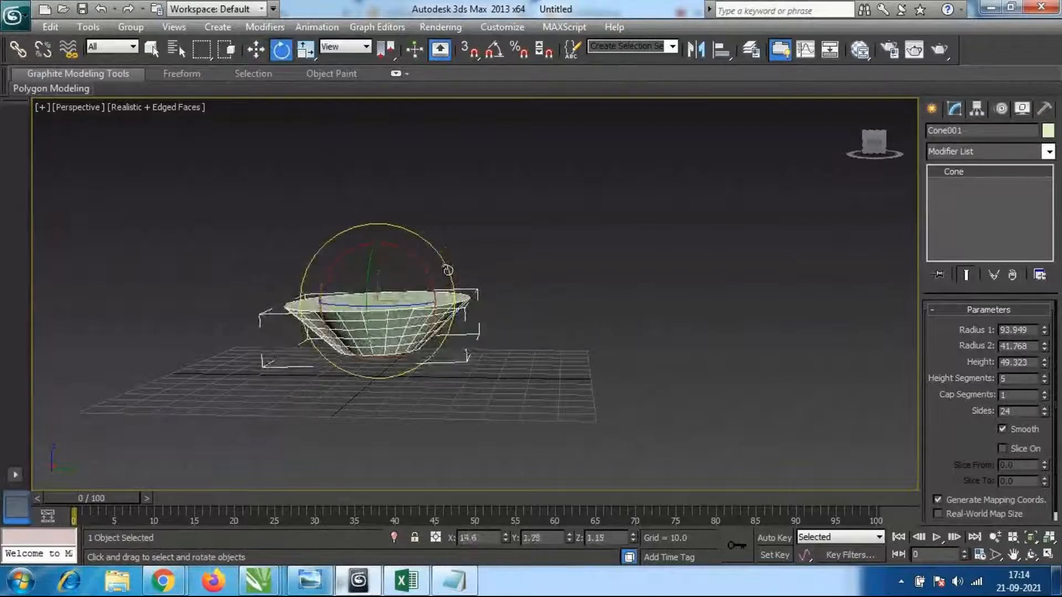
left_click(446, 323)
left_click(404, 313)
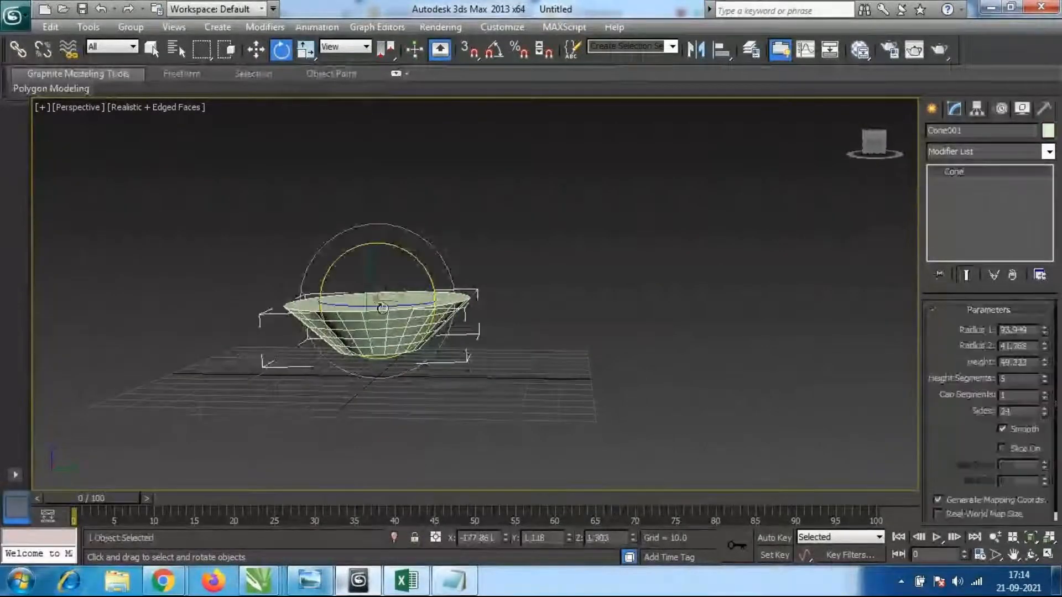
middle_click_drag(506, 363, 372, 357, "alt")
scroll(382, 294, "up", 5)
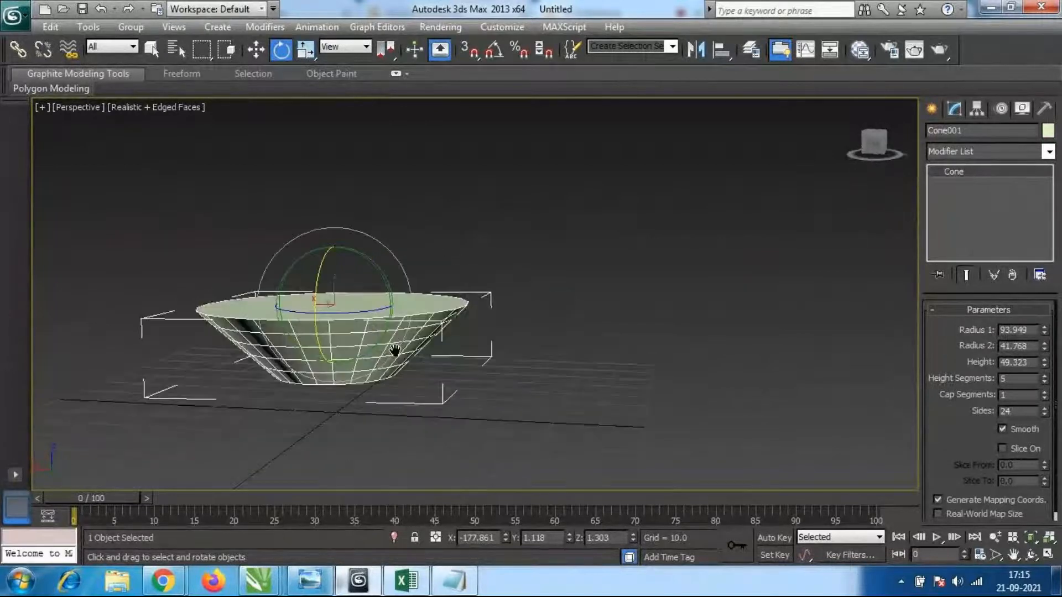
Vary the cone's number of sides and return it to 24.
scroll(629, 417, "up", 3)
middle_click_drag(470, 374, 554, 383)
mouse_move(555, 454)
middle_mouse_down("alt")
mouse_move(557, 436)
mouse_move(560, 459)
middle_mouse_up("alt")
left_click_drag(1045, 414, 955, 553)
scroll(678, 274, "down", 3)
middle_click_drag(408, 351, 513, 354, "alt")
left_click_drag(1045, 409, 1045, 384)
middle_click_drag(639, 311, 527, 332, "alt")
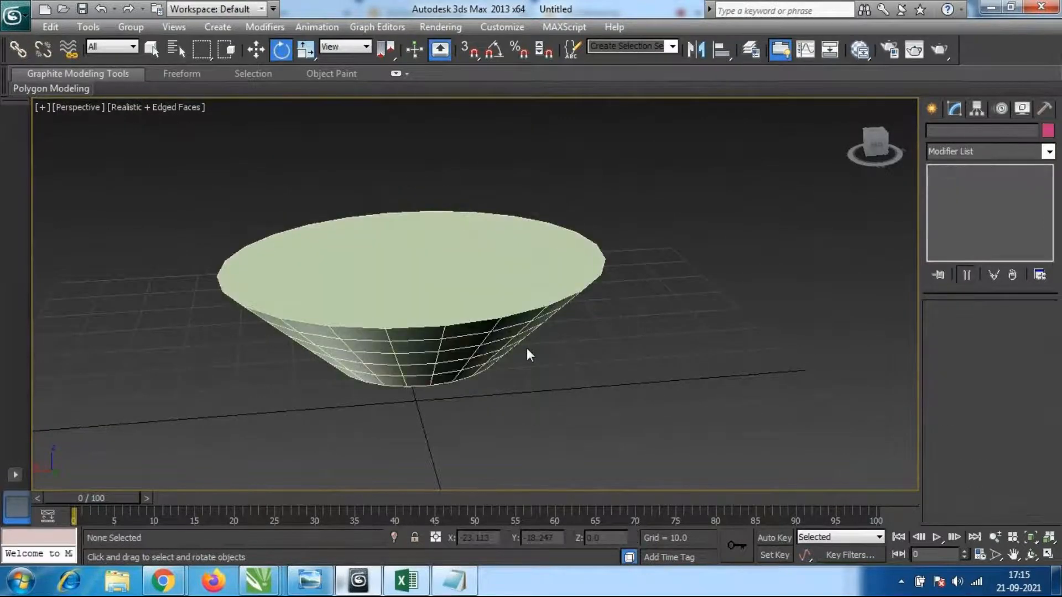
View the bowl-shaped cone up close, delete it, and return to the creation options for Standard Primitives.
middle_click_drag(517, 321, 487, 383, "alt")
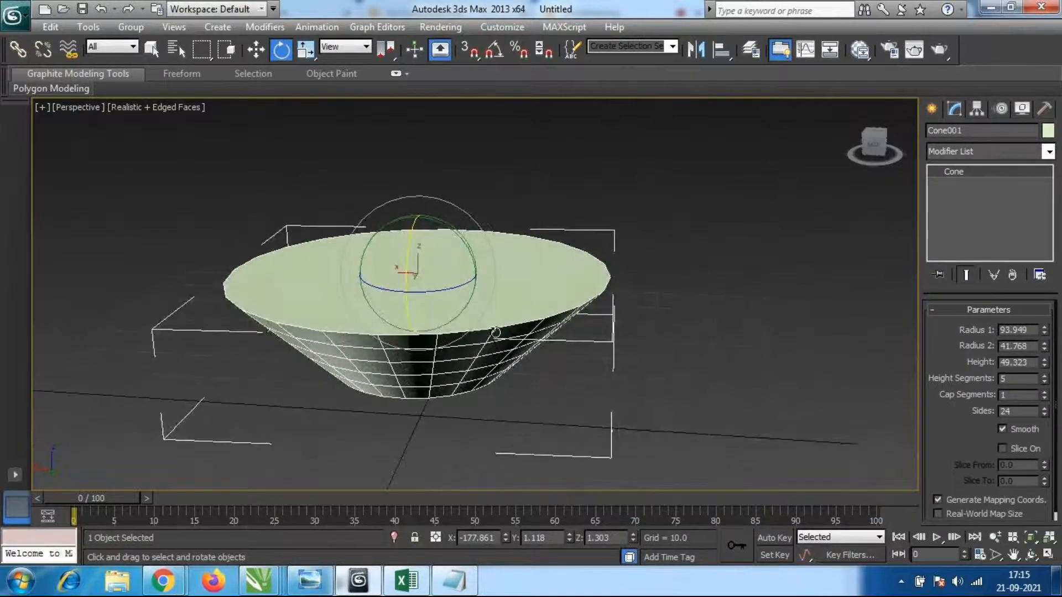
middle_click_drag(496, 332, 500, 340)
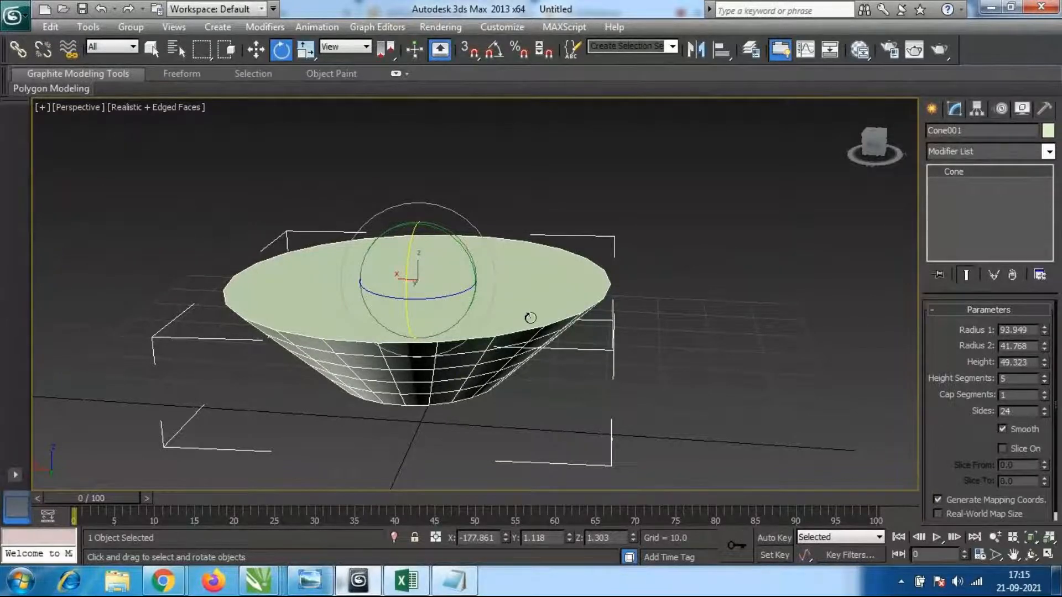
scroll(526, 315, "down", 3)
scroll(535, 319, "up", 3)
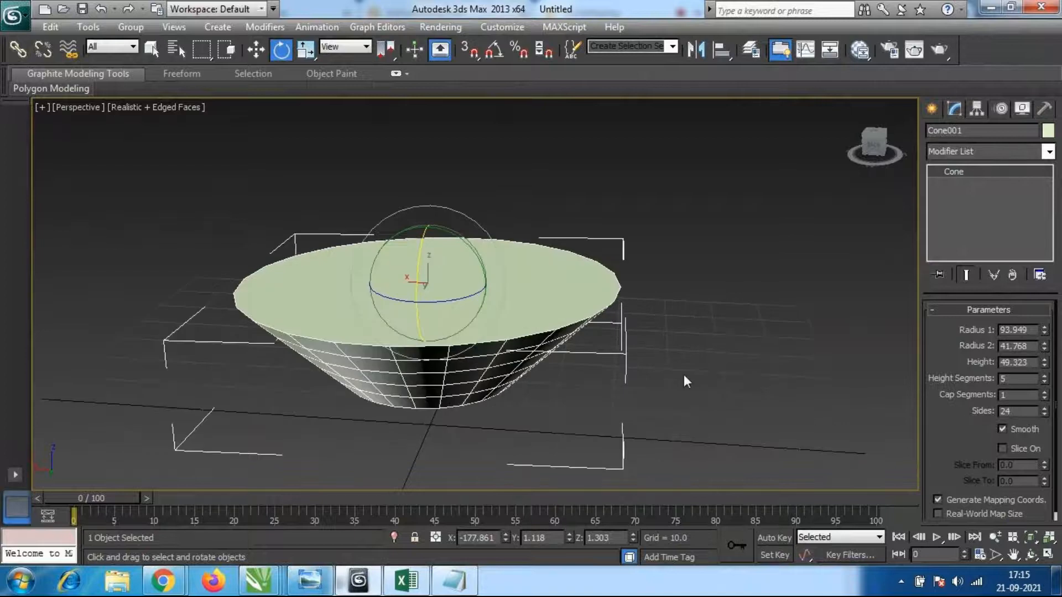
scroll(684, 375, "up", 2)
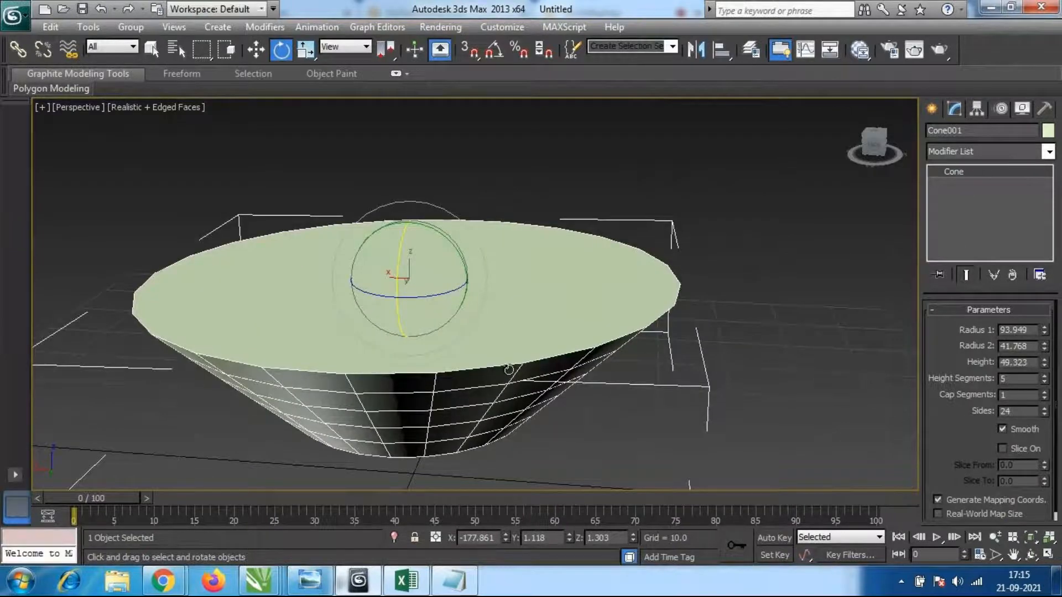
key("Delete")
left_click(935, 109)
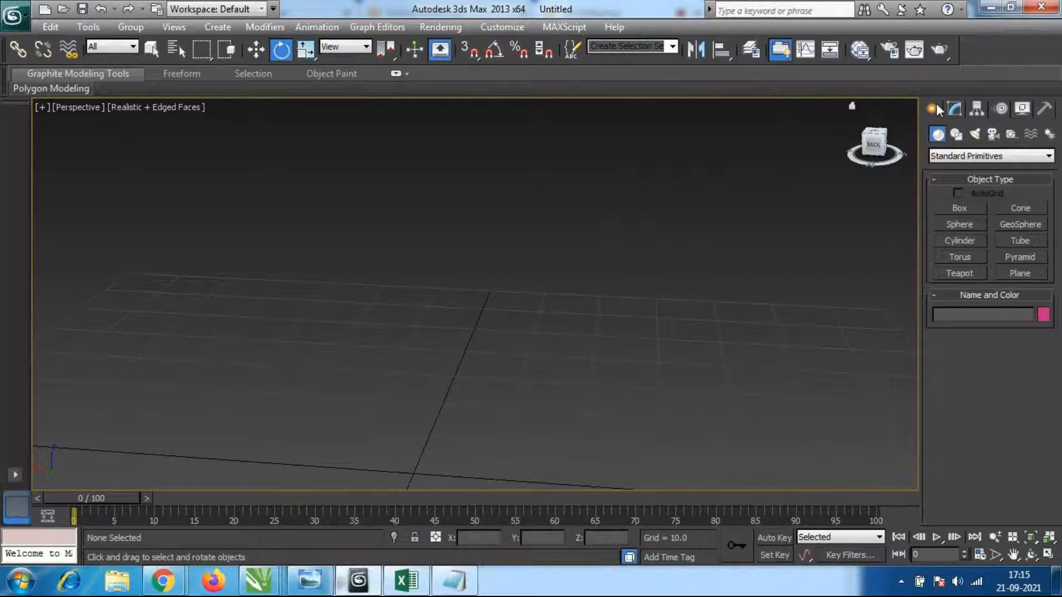
Create a truncated cone on the grid with radii of about 31.6 and 15.6 and a height of about 37.2.
left_click(1018, 209)
scroll(422, 344, "down", 3)
left_click_drag(400, 306, 475, 356)
left_click(426, 157)
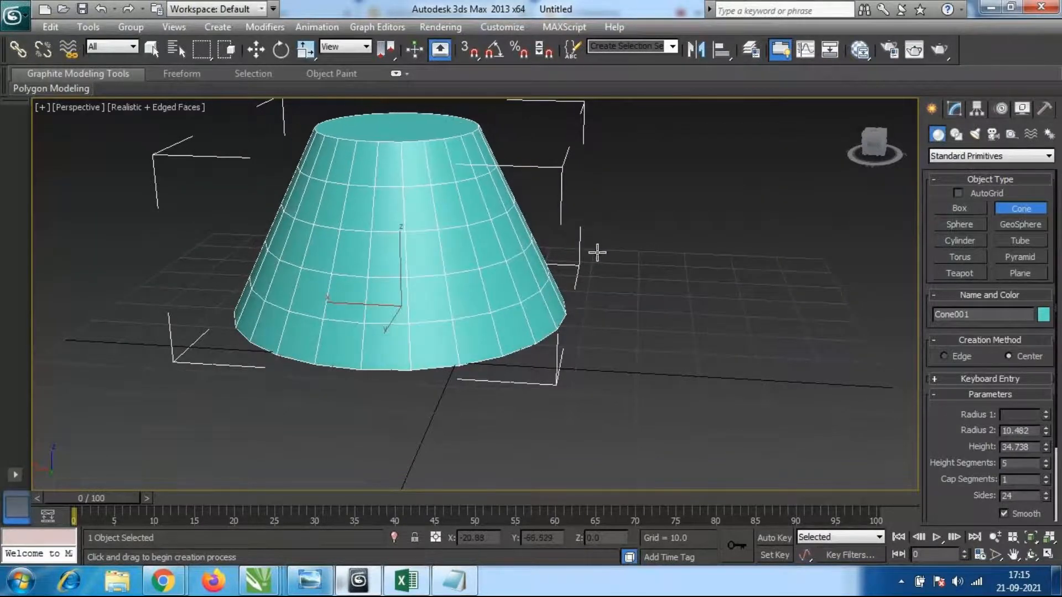
scroll(581, 258, "up", 2)
key("super")
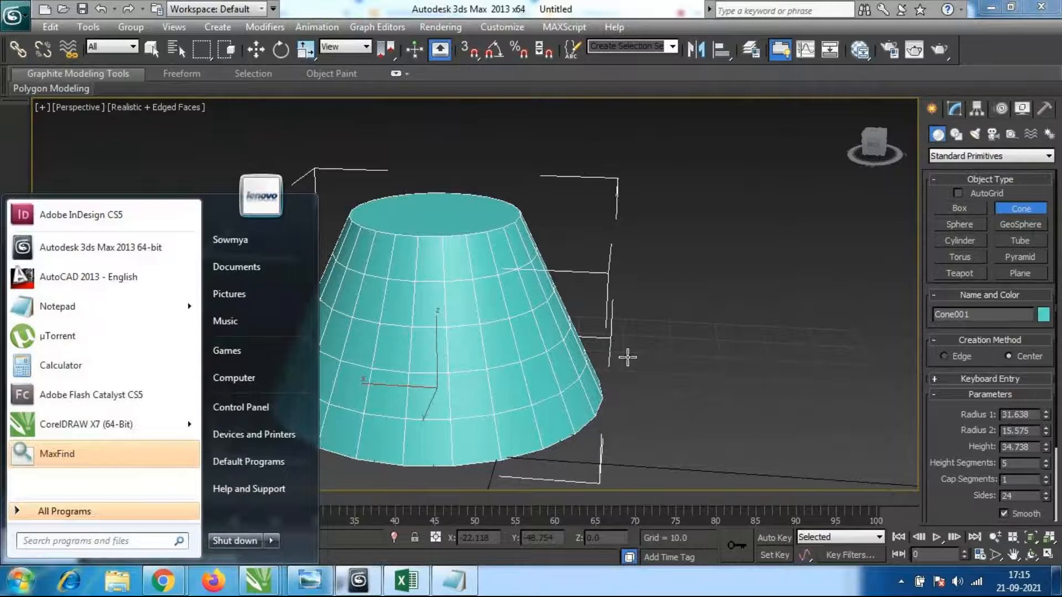
key("super")
middle_click_drag(584, 327, 625, 348, "alt")
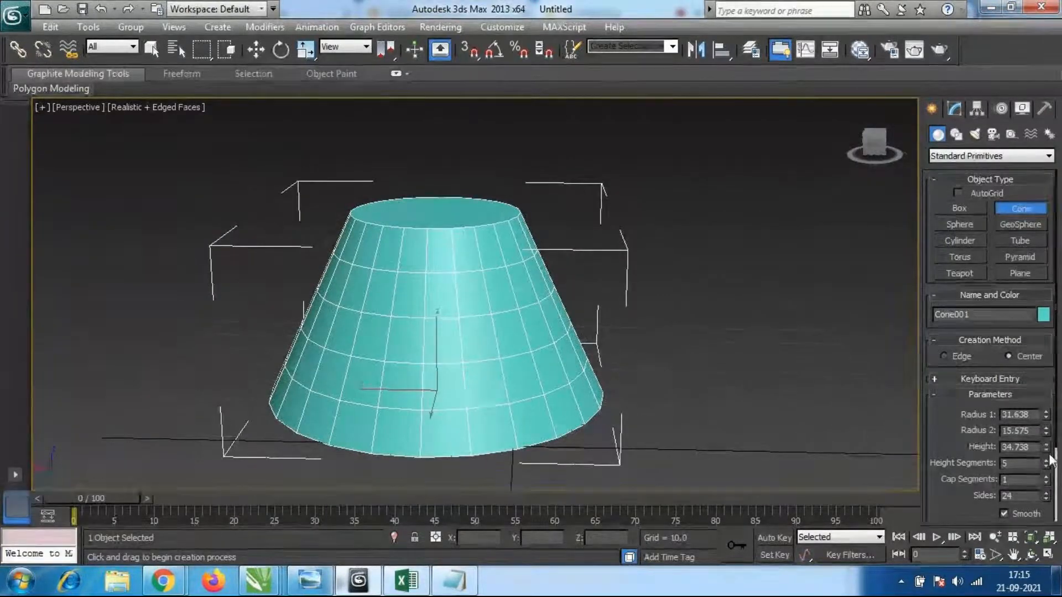
mouse_move(1046, 447)
left_mouse_down()
mouse_move(1046, 426)
mouse_move(1047, 444)
left_mouse_up()
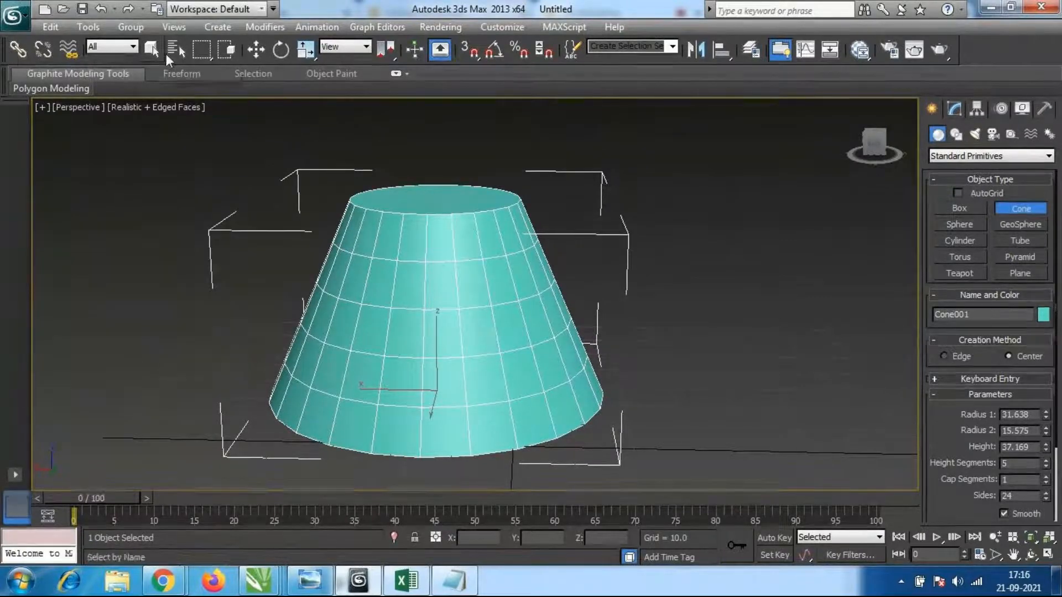
Reselect the cone, open its modifiable parameters and set the cap segments to 3.
left_click(151, 49)
left_click(667, 272)
left_click(452, 301)
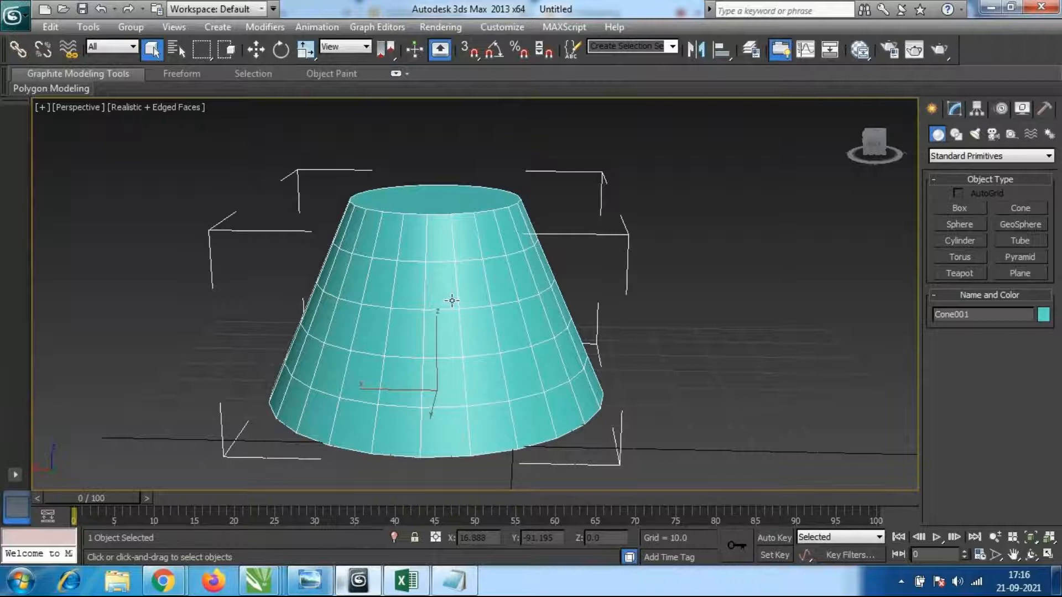
left_click(961, 108)
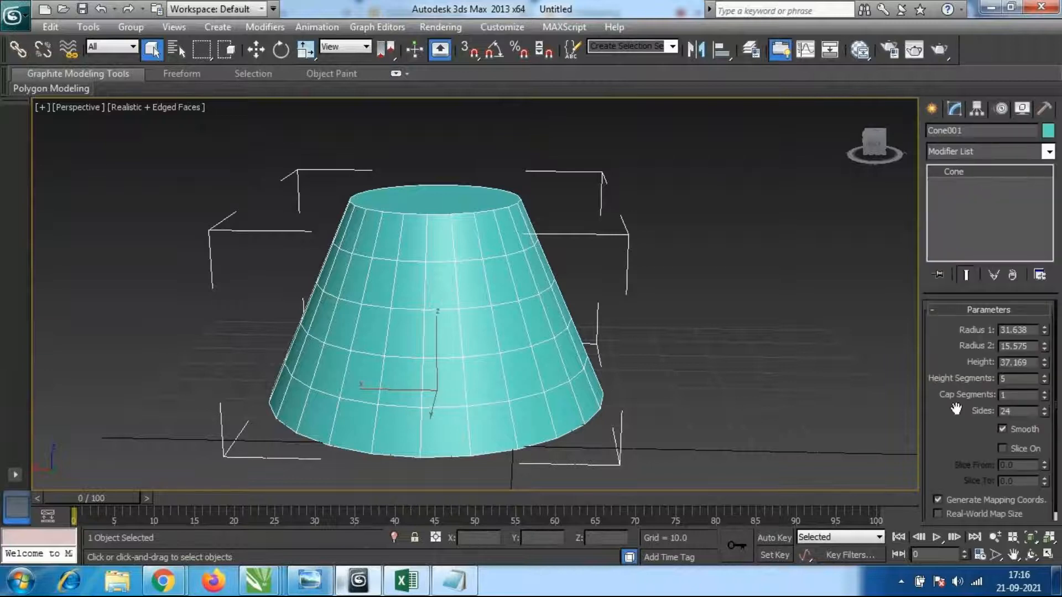
left_click_drag(1044, 396, 1044, 389)
middle_click_drag(667, 272, 459, 269, "alt")
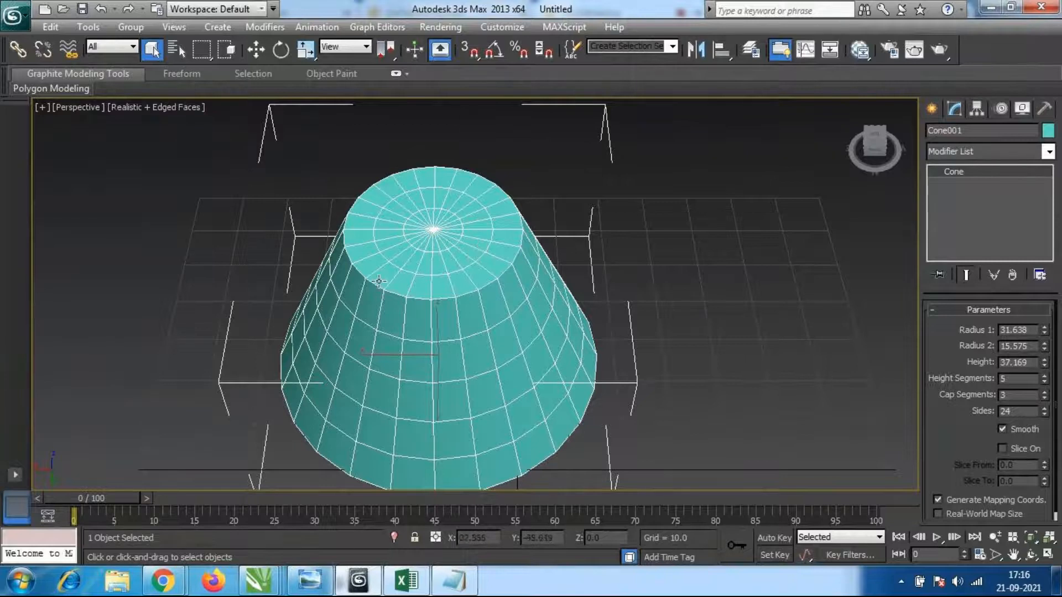
middle_click_drag(476, 310, 510, 273, "alt")
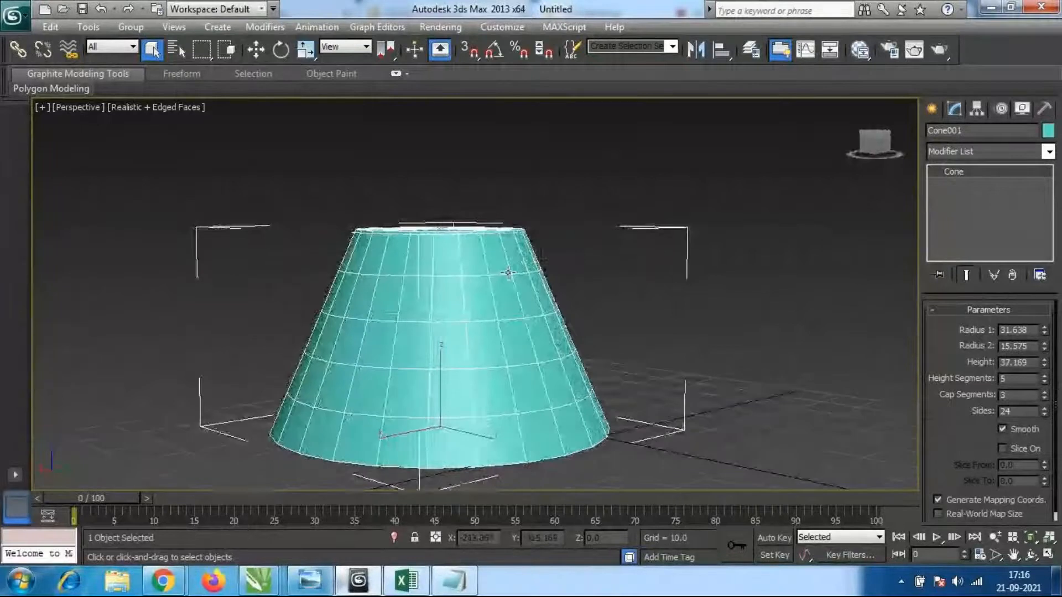
middle_click_drag(303, 362, 636, 381, "alt")
middle_click_drag(440, 281, 453, 275, "alt")
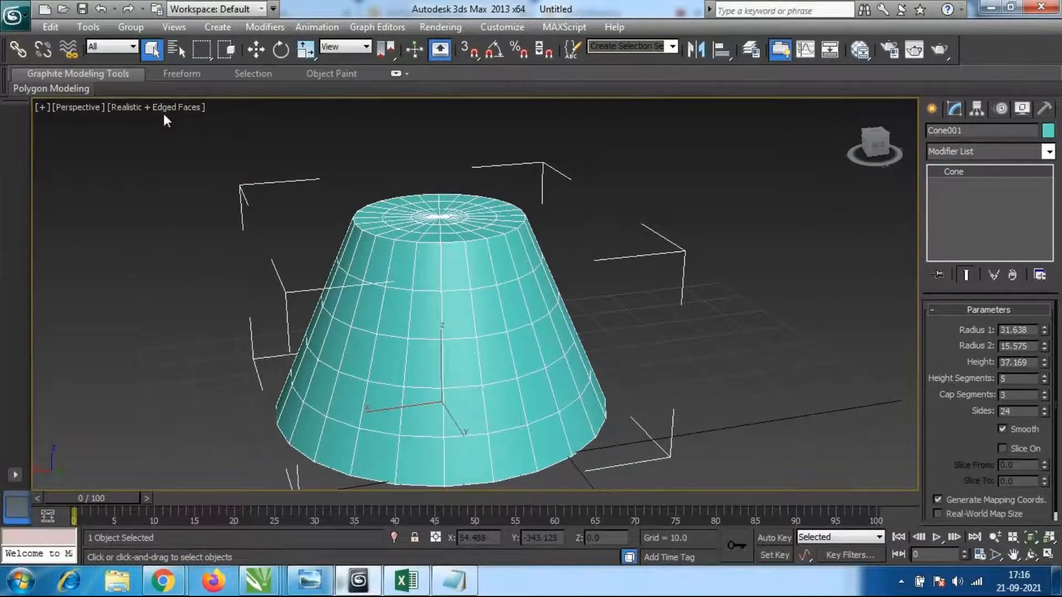
Toggle the viewport between wireframe and realistic shading to inspect the cone, ending in the shaded display.
key("F3")
key("F3")
key("F3")
key("F3")
middle_click_drag(446, 262, 441, 252)
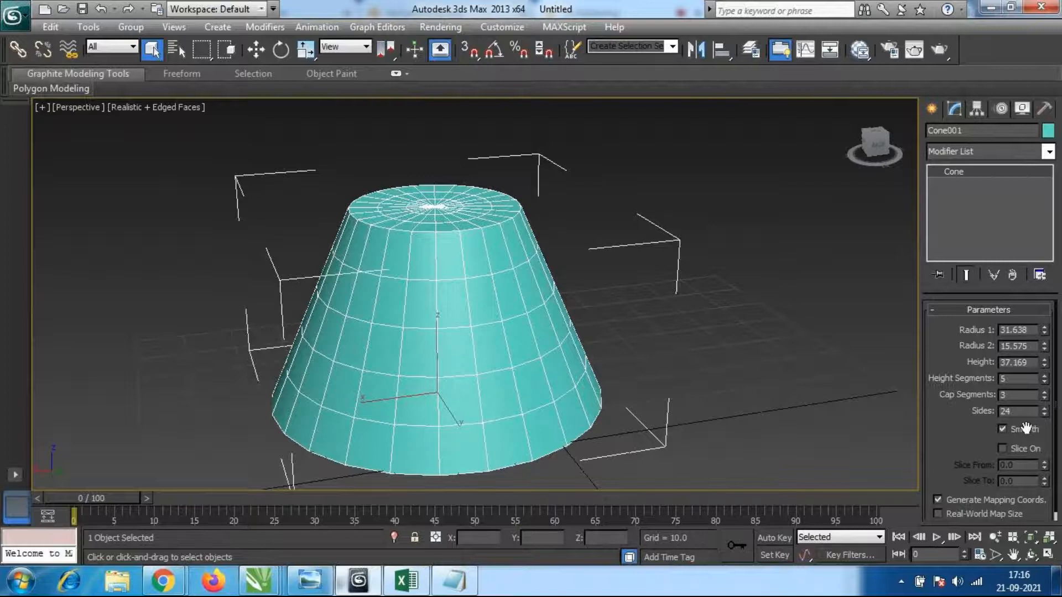
Turn on slicing for the cone and set Slice From to 181, leaving a half cone.
left_click(1010, 450)
left_click_drag(1045, 465, 937, 175)
middle_click_drag(738, 213, 691, 210, "alt")
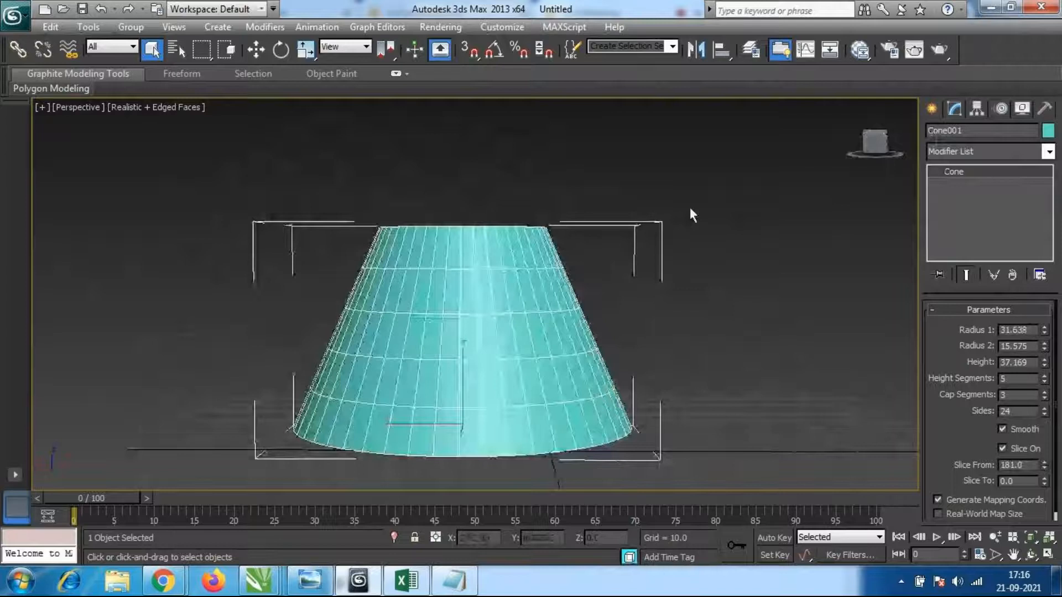
Flatten the sliced cone by scaling it along Z to about 37.7 percent.
key("r")
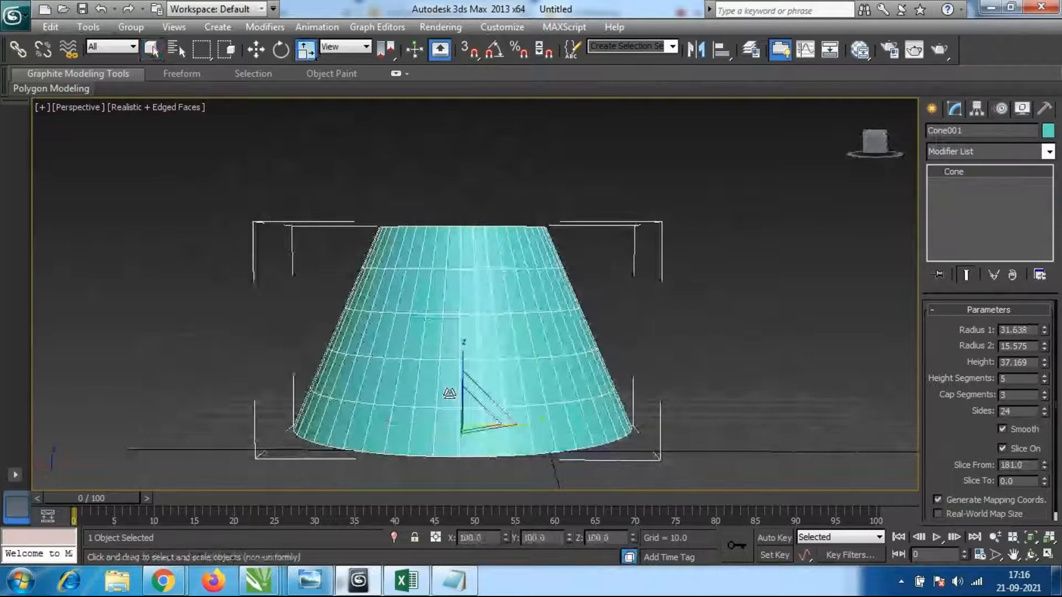
left_click_drag(464, 366, 580, 449)
middle_click_drag(593, 434, 559, 457, "alt")
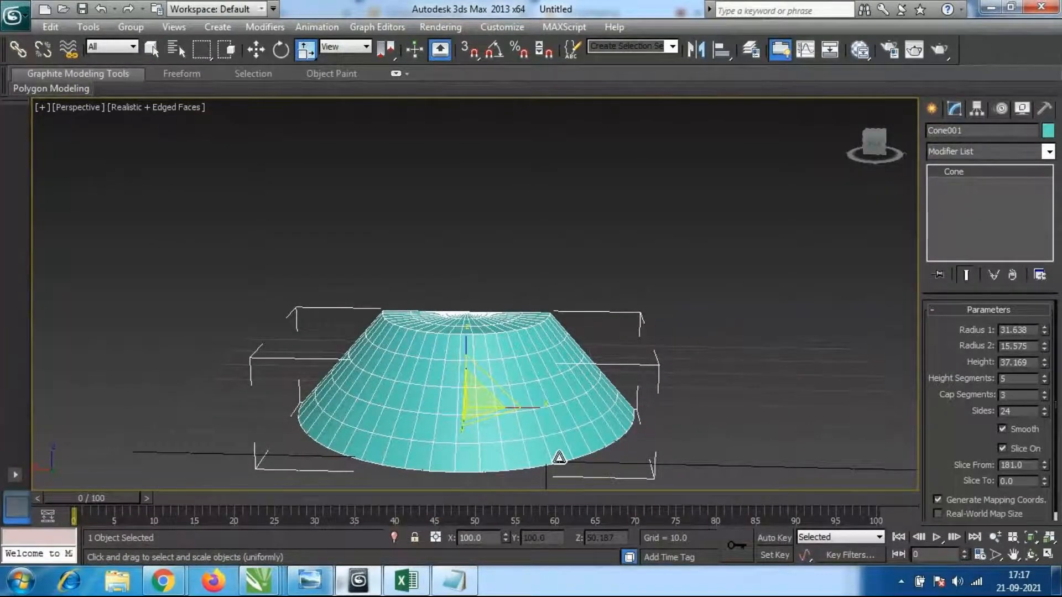
middle_click_drag(515, 479, 552, 396, "alt")
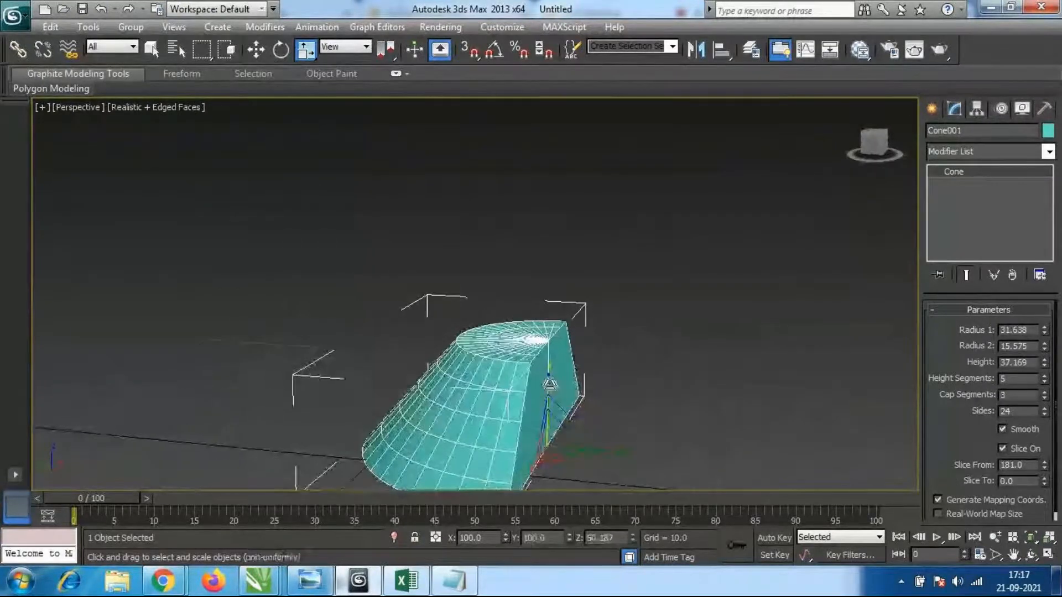
left_click_drag(549, 383, 550, 403)
middle_click_drag(287, 440, 458, 453, "alt")
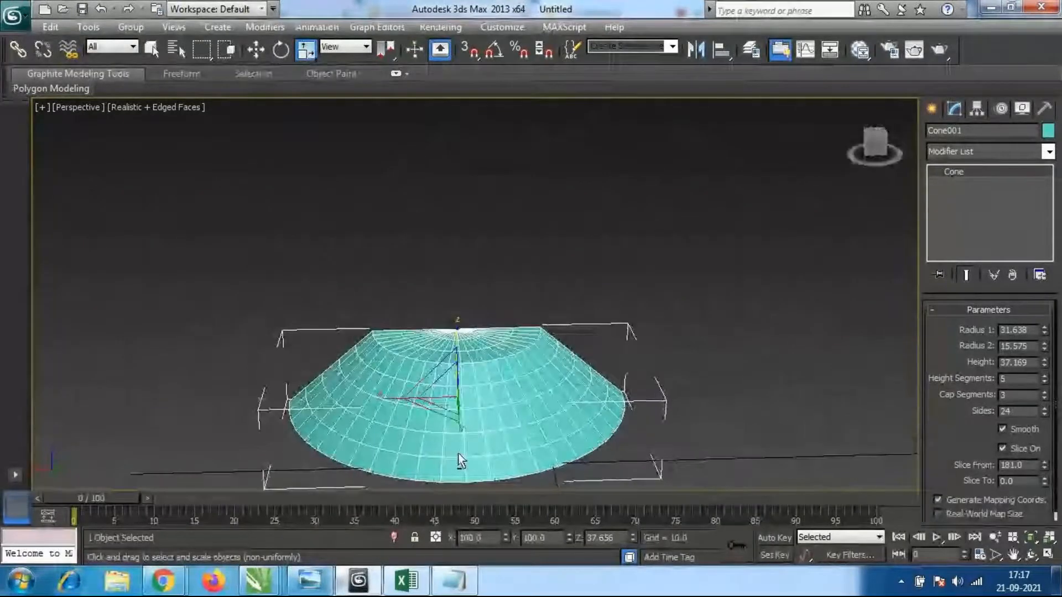
Adjust the flattened cone's slice range to Slice From 185.5 and Slice To 16.5.
mouse_move(1045, 465)
left_mouse_down()
mouse_move(1045, 433)
mouse_move(1046, 447)
left_mouse_up()
left_click_drag(1044, 485, 969, 455)
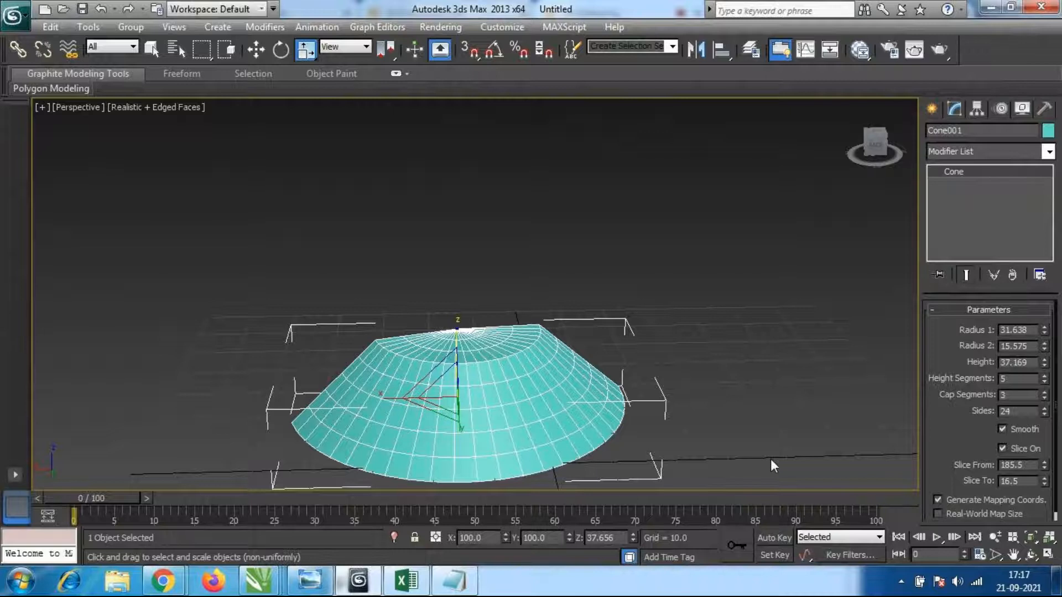
middle_click_drag(540, 399, 562, 365)
middle_click_drag(673, 409, 640, 414, "alt")
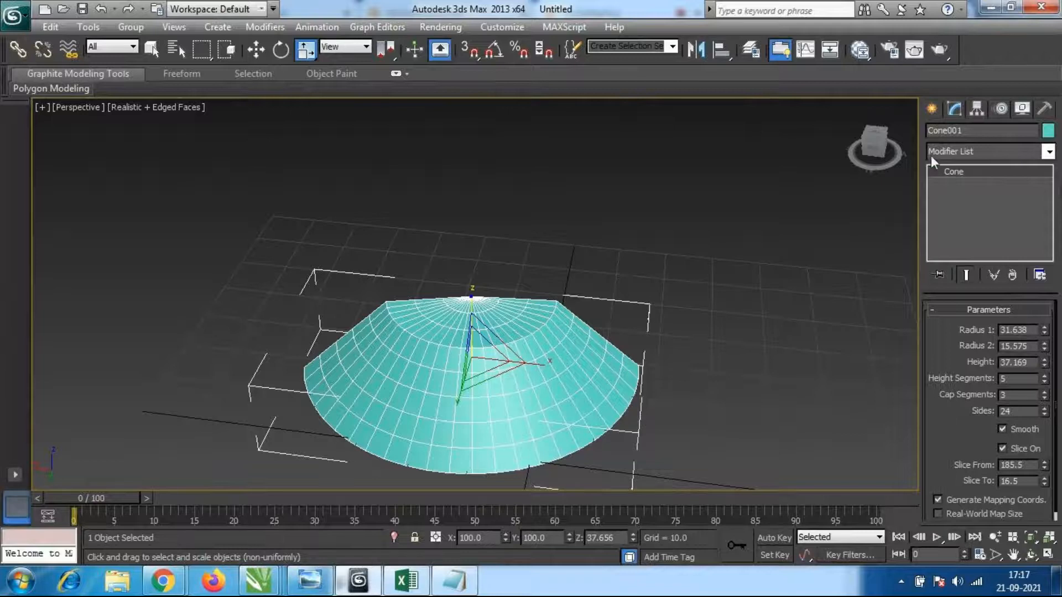
Return to the Standard Primitives creation options and delete the sliced cone.
left_click(933, 111)
middle_click_drag(578, 358, 531, 376)
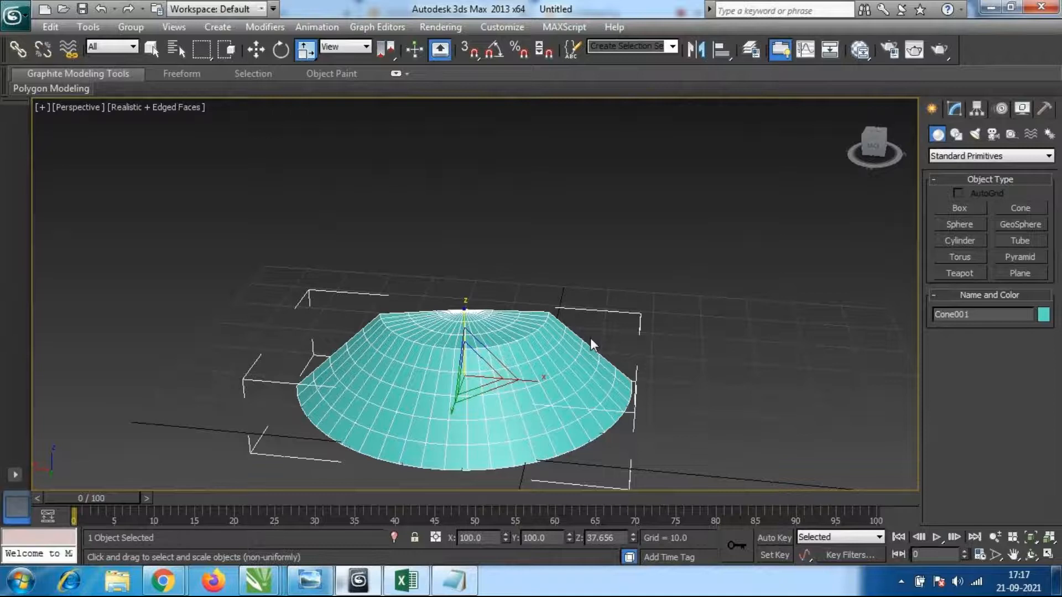
key("Delete")
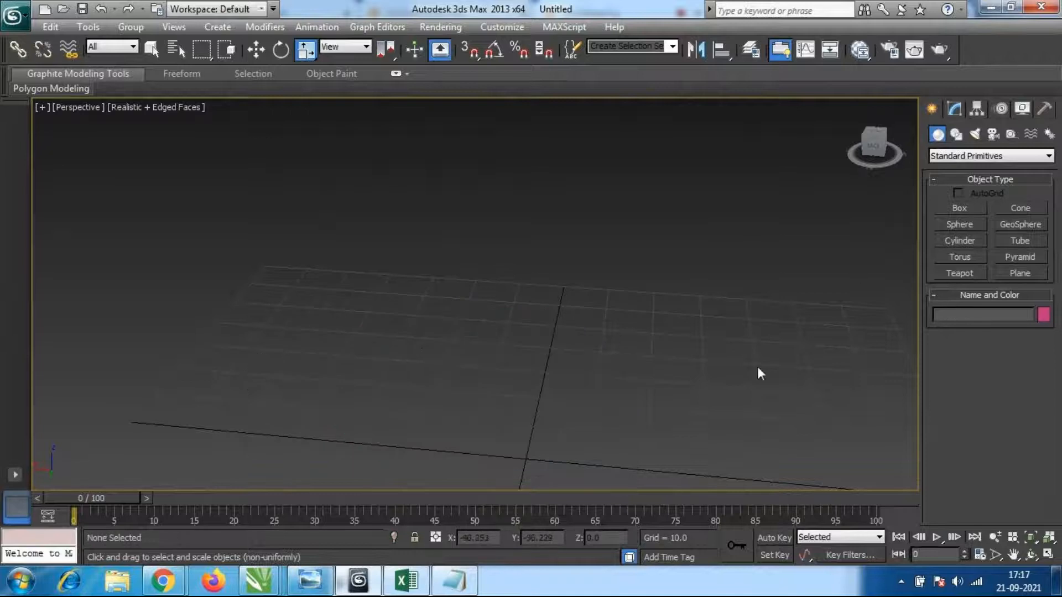
middle_click_drag(630, 353, 527, 369)
scroll(540, 281, "down", 5)
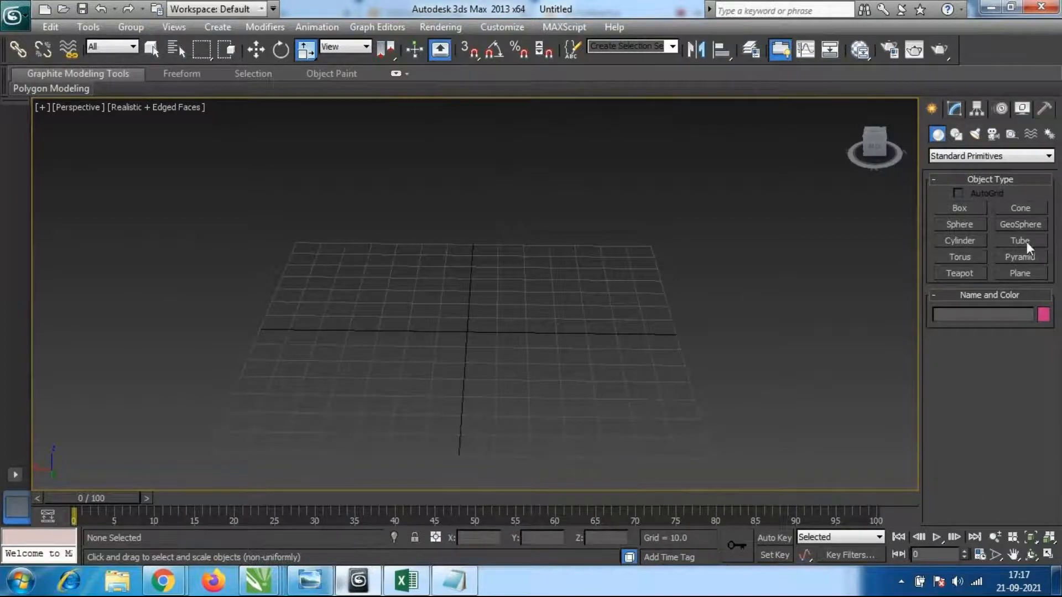
Create a GeoSphere with a radius of about 44.4 near the centre of the grid.
left_click(1024, 225)
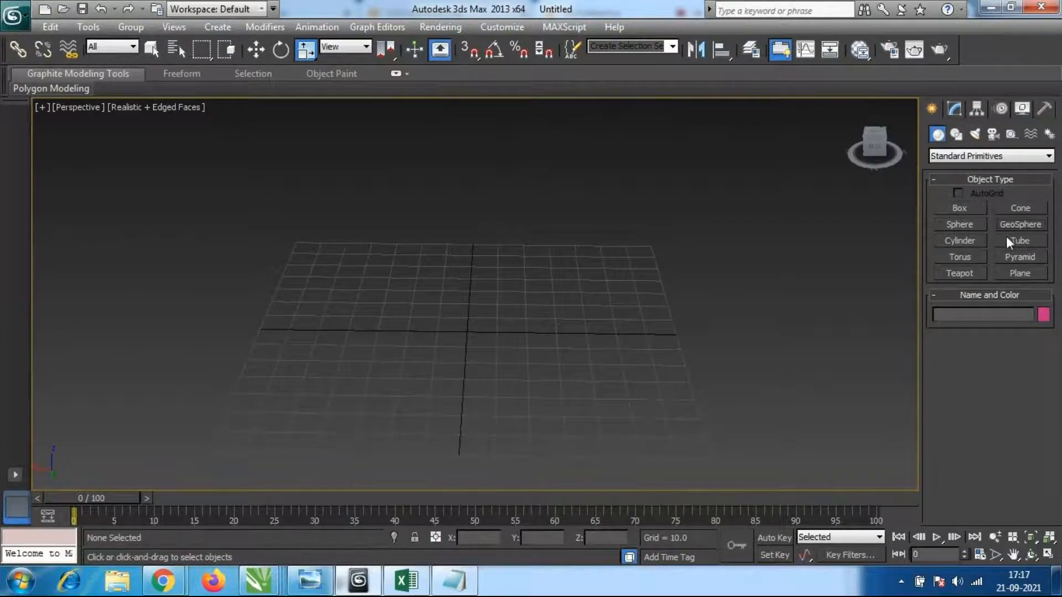
scroll(572, 407, "up", 3)
middle_click_drag(512, 412, 542, 365)
scroll(543, 365, "down", 2)
left_click_drag(473, 294, 553, 353)
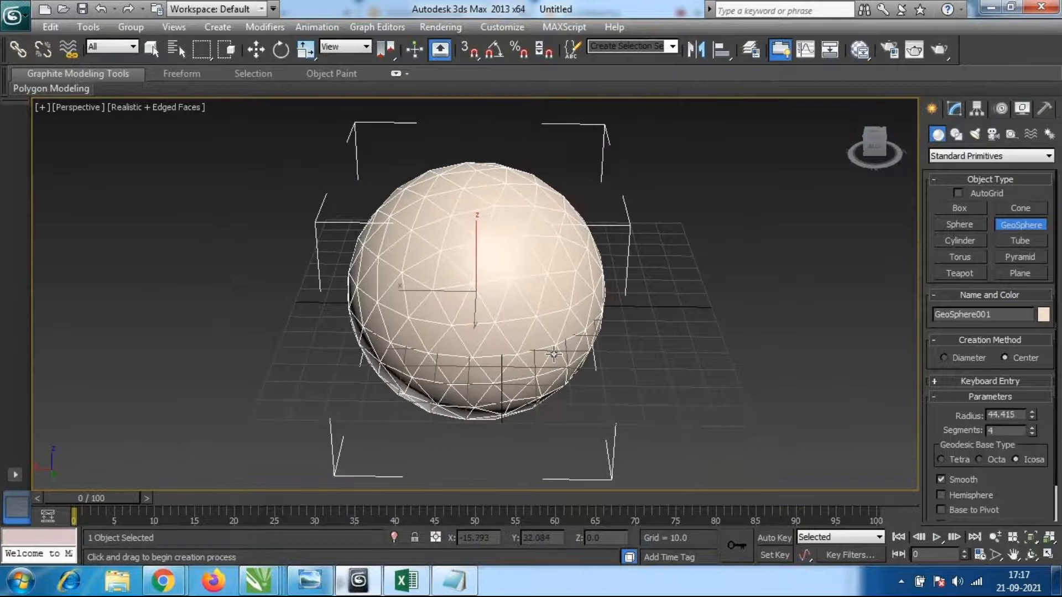
Raise the GeoSphere along Z to about 31.2.
middle_click_drag(550, 286, 545, 310)
middle_click_drag(470, 349, 456, 332, "alt")
key("w")
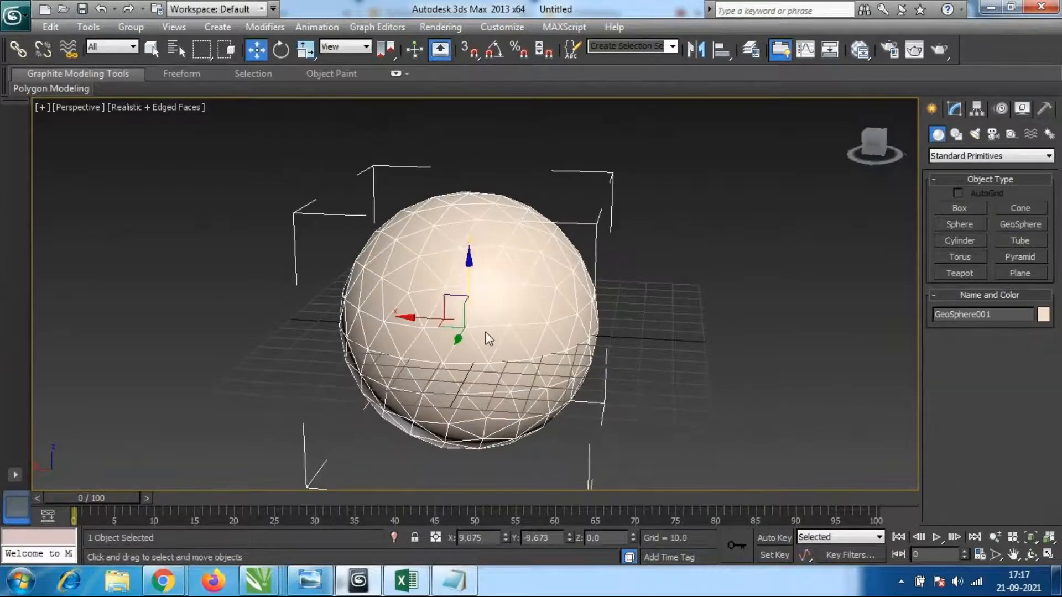
left_click_drag(470, 265, 470, 176)
middle_click_drag(620, 317, 606, 398)
middle_click_drag(554, 441, 534, 417, "alt")
middle_click_drag(693, 375, 631, 377)
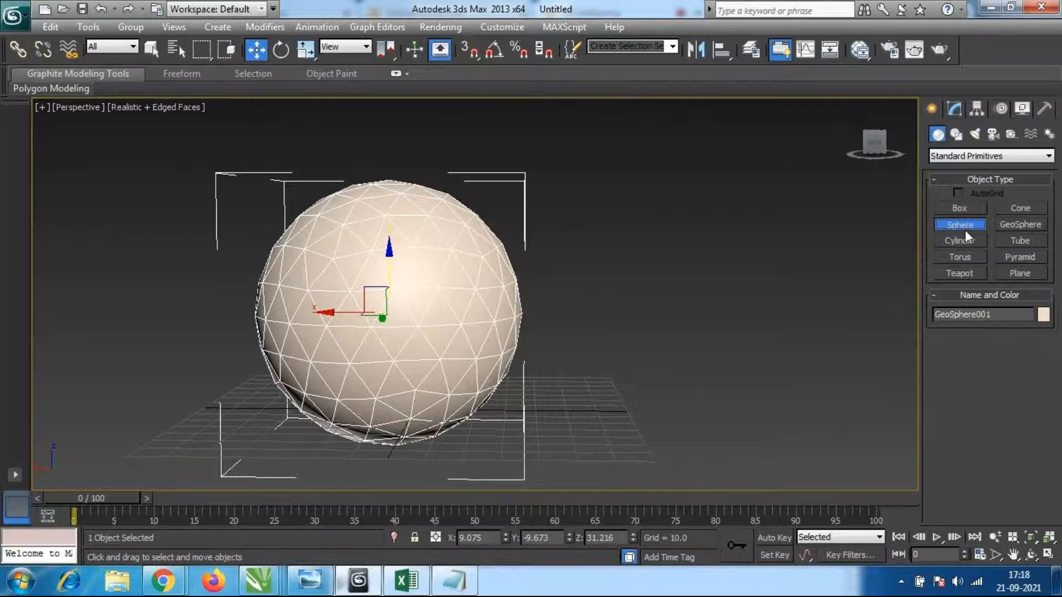
Create a standard Sphere with a radius of about 64.3 beside the GeoSphere and select it.
left_click(965, 231)
left_click_drag(729, 356, 751, 379)
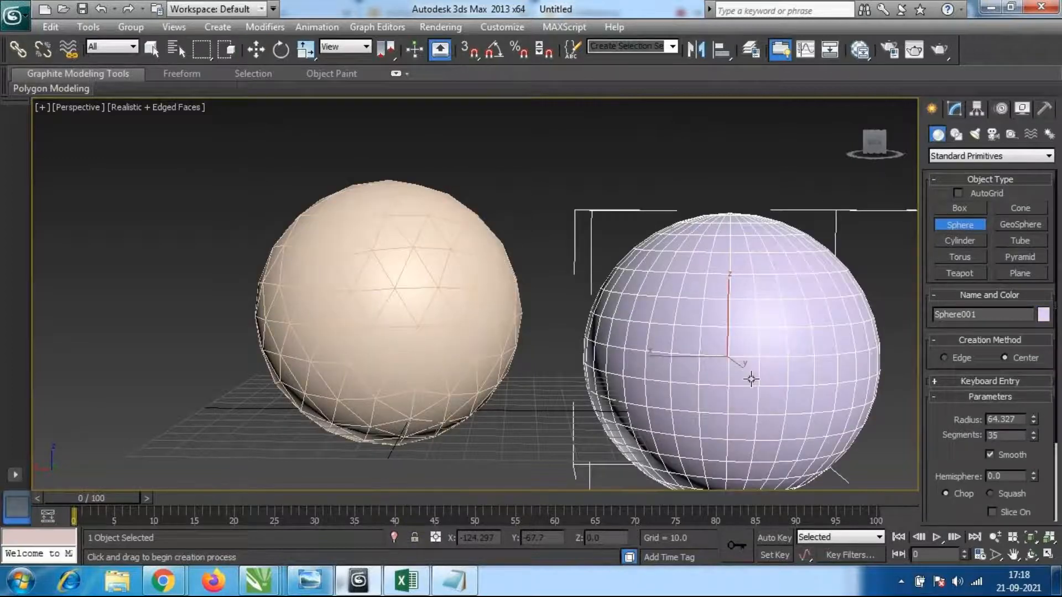
left_click(153, 51)
left_click(138, 126)
left_click(710, 338)
Examine the standard sphere's surface mesh up close, beside the GeoSphere.
scroll(855, 326, "up", 3)
middle_click_drag(858, 325, 598, 315)
middle_click_drag(714, 320, 593, 319)
scroll(668, 328, "down", 1)
middle_click_drag(675, 327, 680, 320)
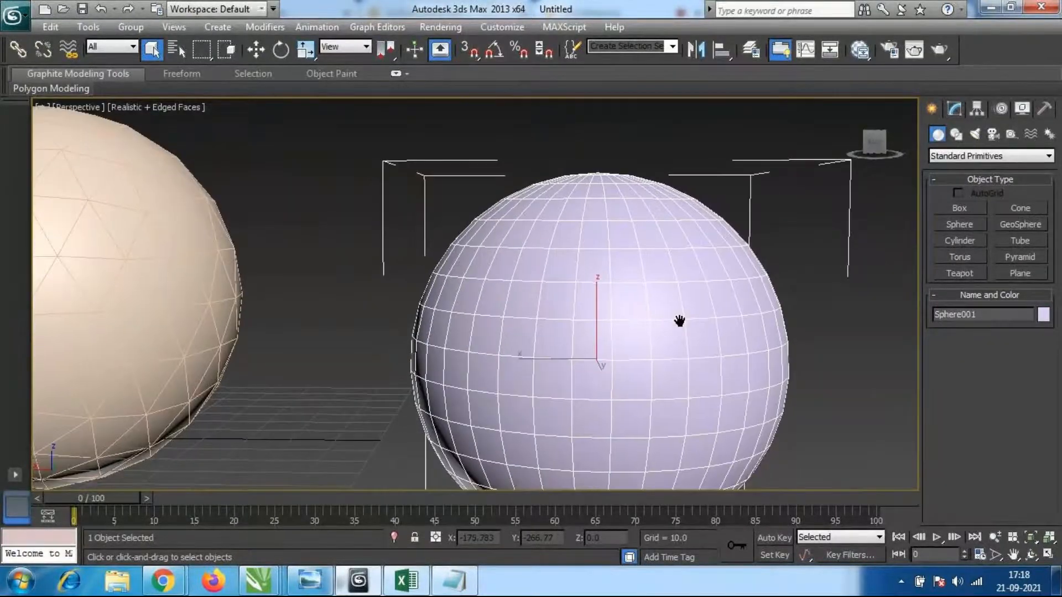
scroll(602, 284, "down", 1)
scroll(599, 293, "down", 1)
scroll(601, 305, "up", 1)
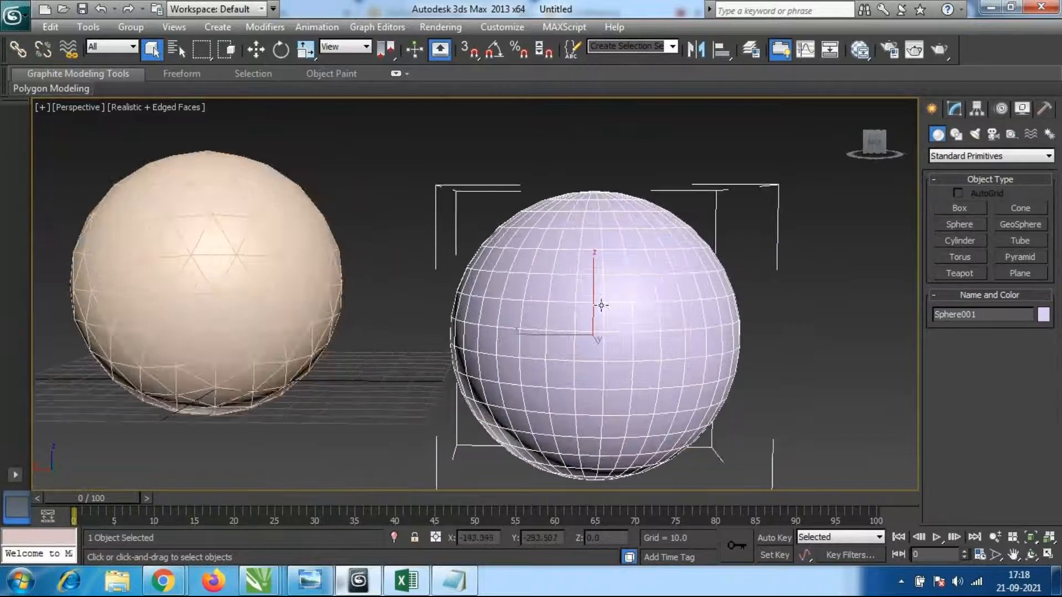
scroll(601, 304, "up", 1)
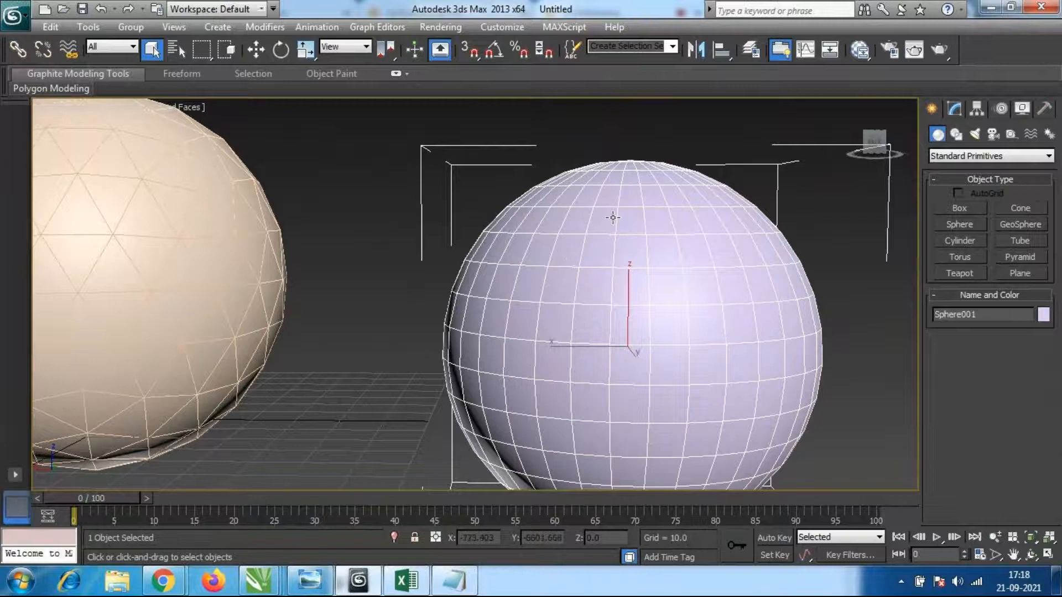
Select the GeoSphere and examine the shape of its mesh faces up close.
middle_click_drag(122, 269, 329, 307)
left_click(219, 293)
scroll(323, 298, "up", 2)
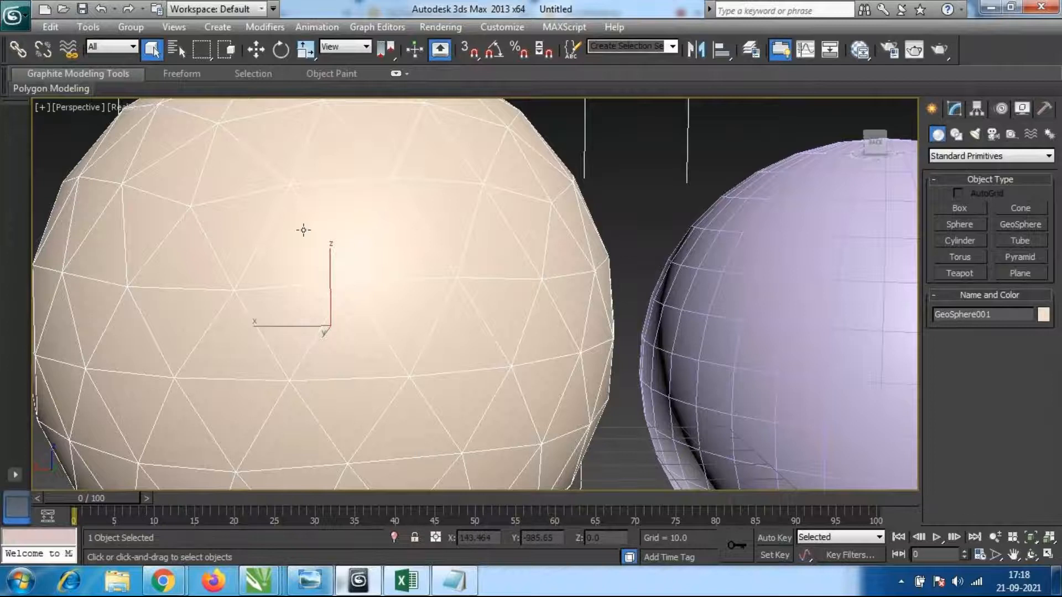
scroll(474, 296, "down", 4)
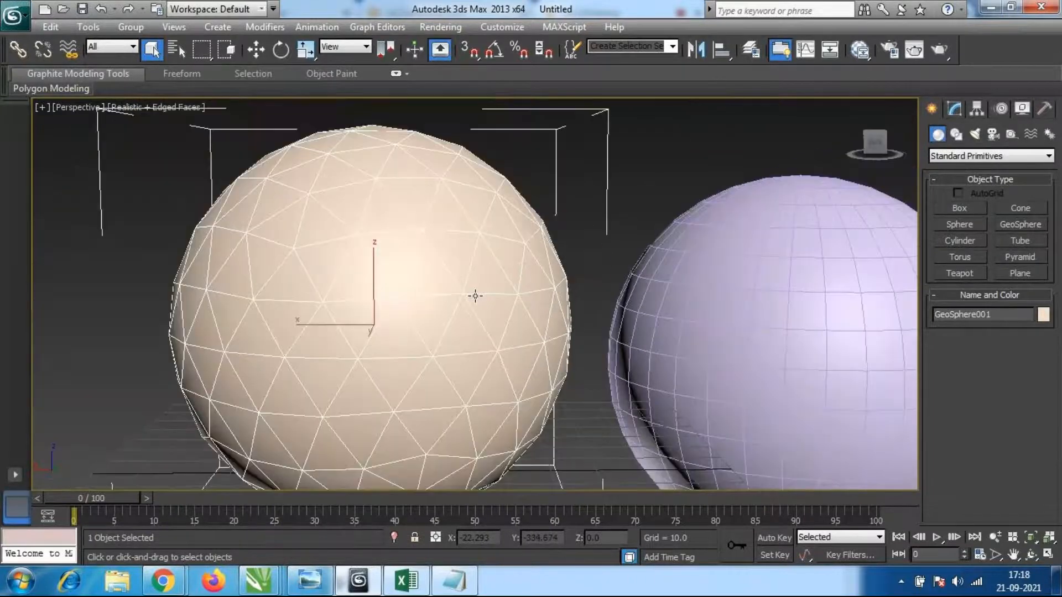
middle_click_drag(474, 297, 421, 289)
scroll(417, 291, "down", 3)
scroll(442, 291, "up", 5)
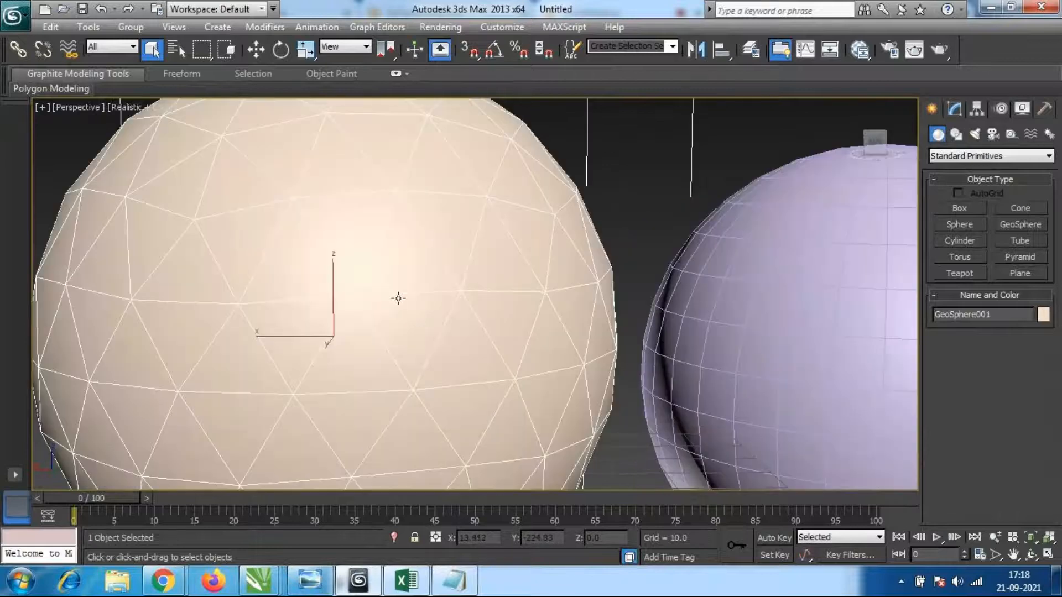
scroll(476, 323, "down", 3)
middle_click_drag(474, 313, 468, 315)
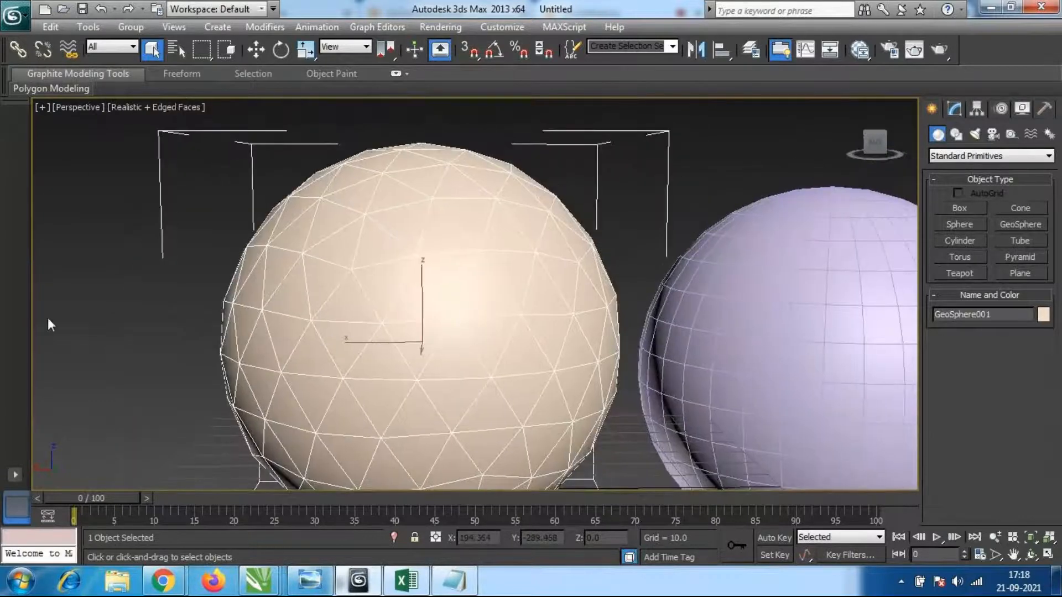
Compare the face layout of the GeoSphere with that of the standard sphere, selecting each in turn.
left_click(165, 220)
left_click(433, 311)
scroll(463, 308, "up", 3)
scroll(470, 307, "down", 3)
scroll(470, 307, "down", 2)
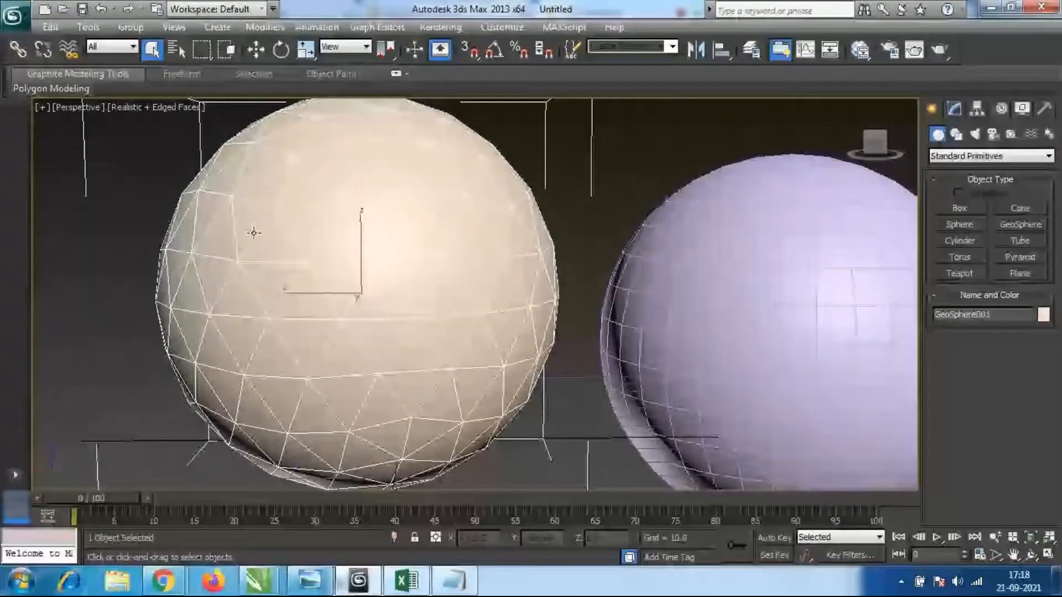
scroll(429, 295, "down", 2)
middle_click_drag(429, 295, 432, 321)
left_click(600, 342)
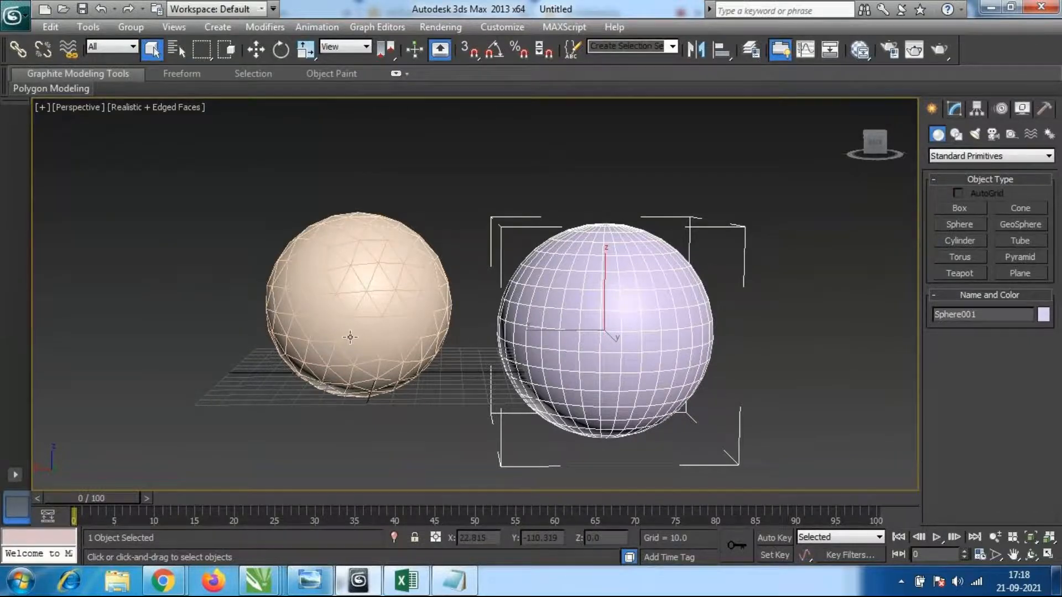
scroll(366, 316, "up", 4)
left_click(440, 346)
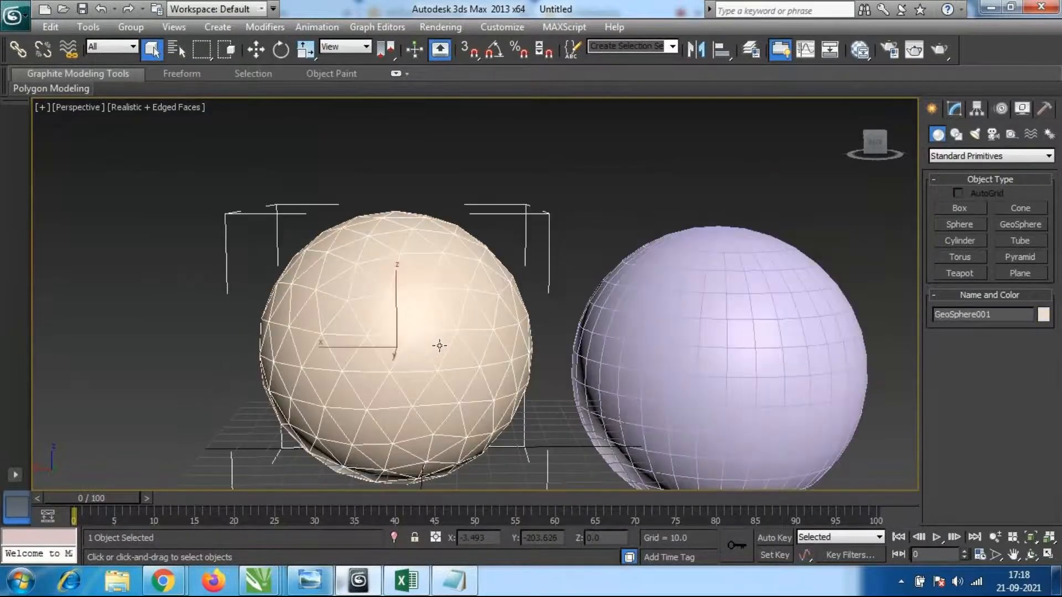
Set the geosphere's radius to about 48.86, its geodesic base type to Tetra and its segments to 6.
left_click(957, 110)
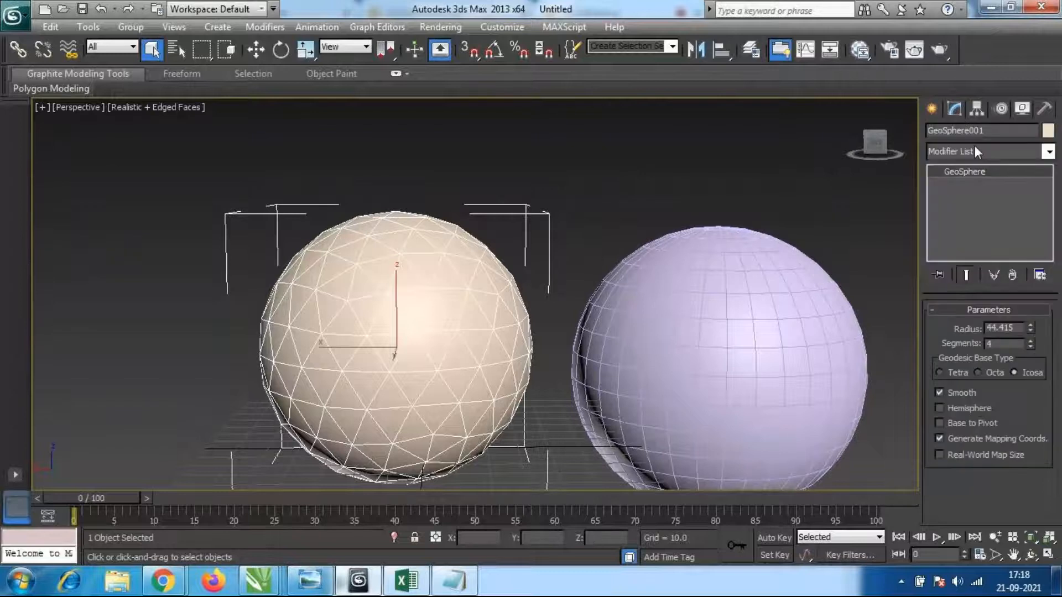
left_click_drag(1027, 324, 1023, 311)
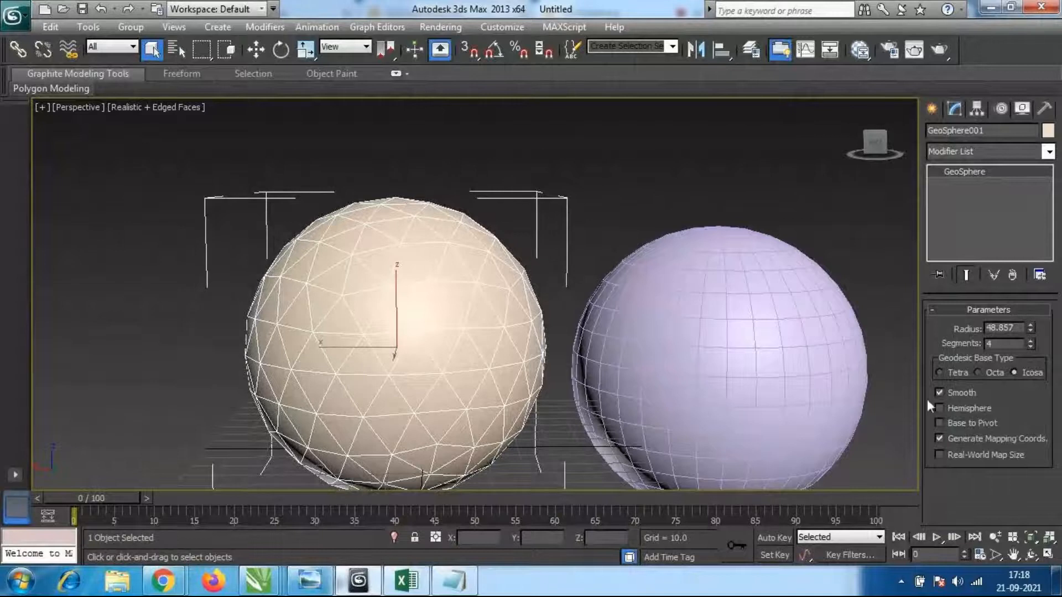
left_click(991, 372)
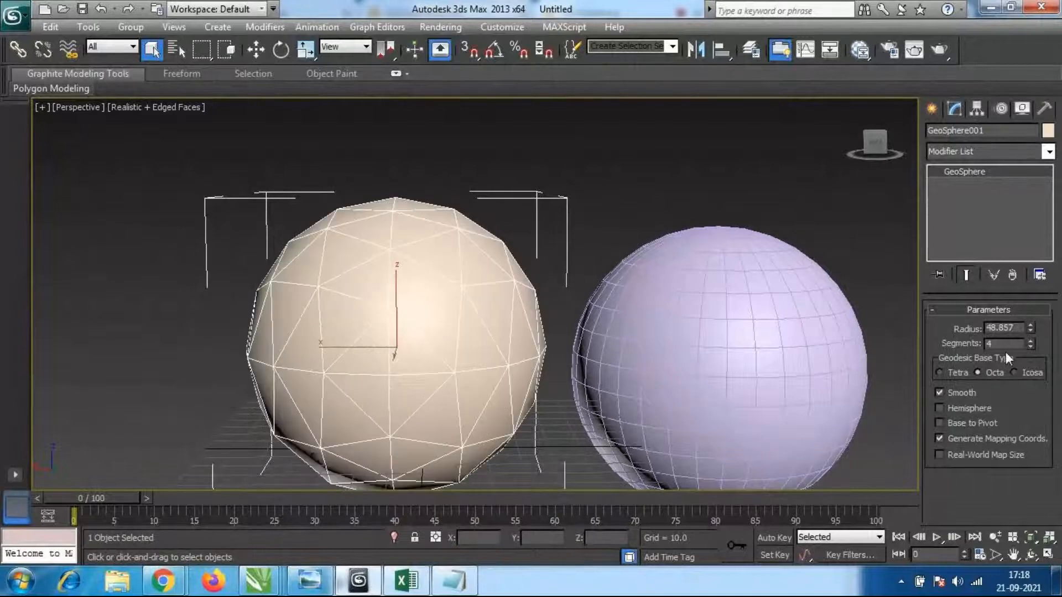
left_click(1015, 373)
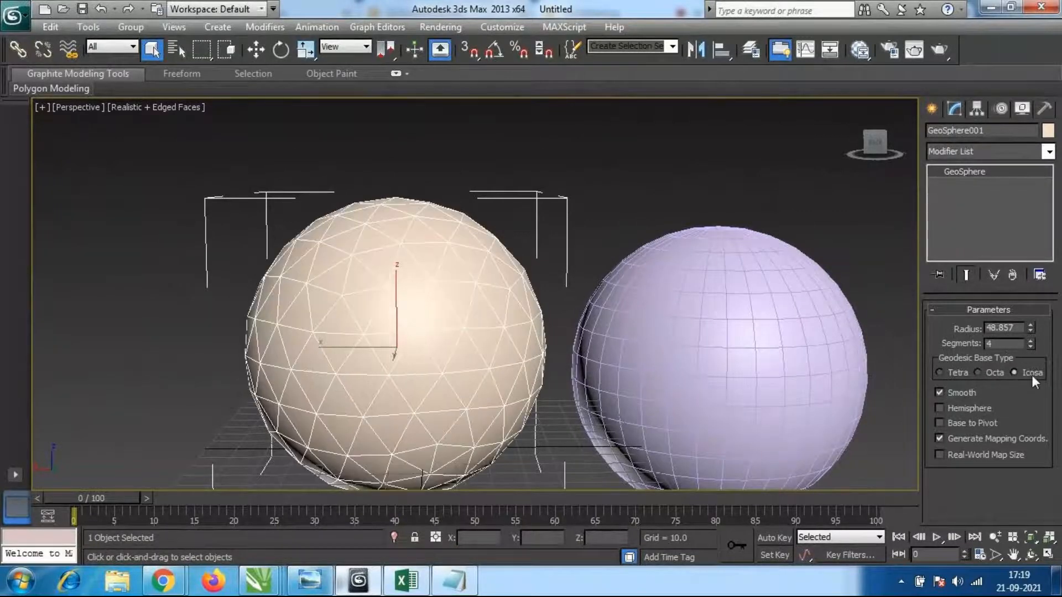
left_click(960, 375)
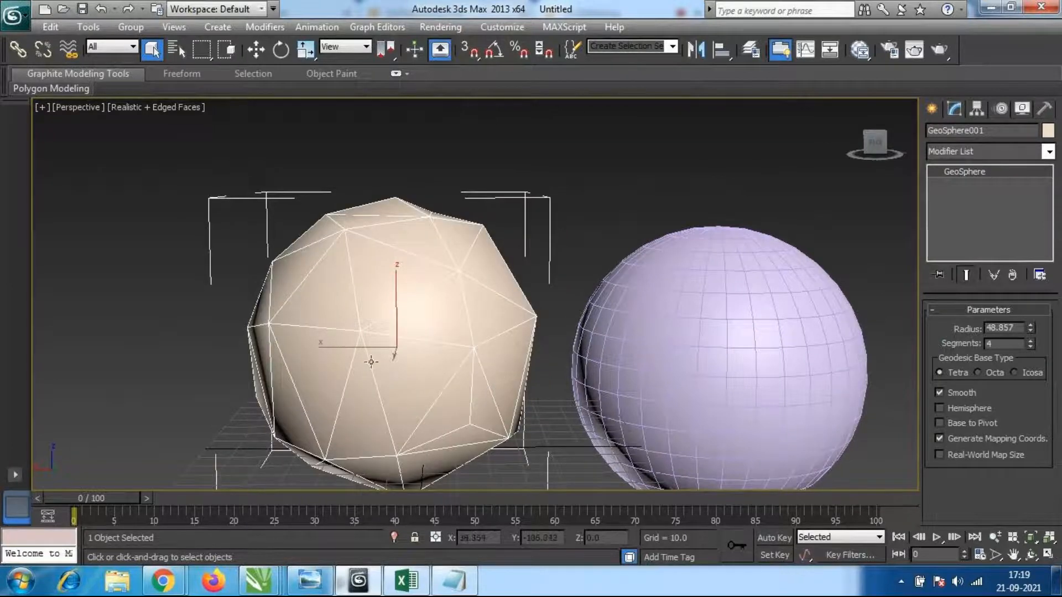
left_click_drag(1031, 346, 1028, 308)
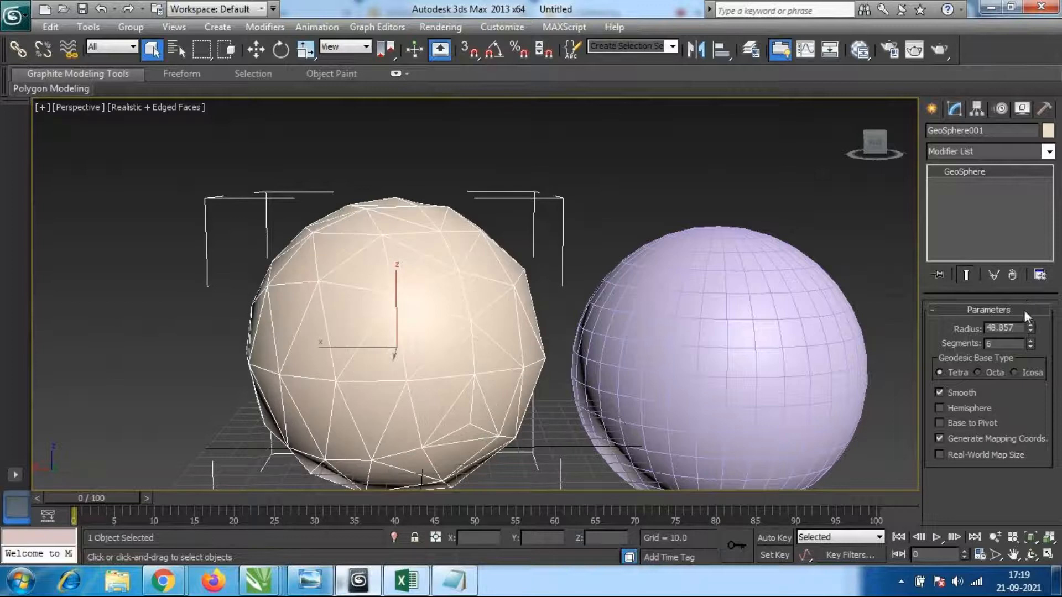
left_click(583, 221)
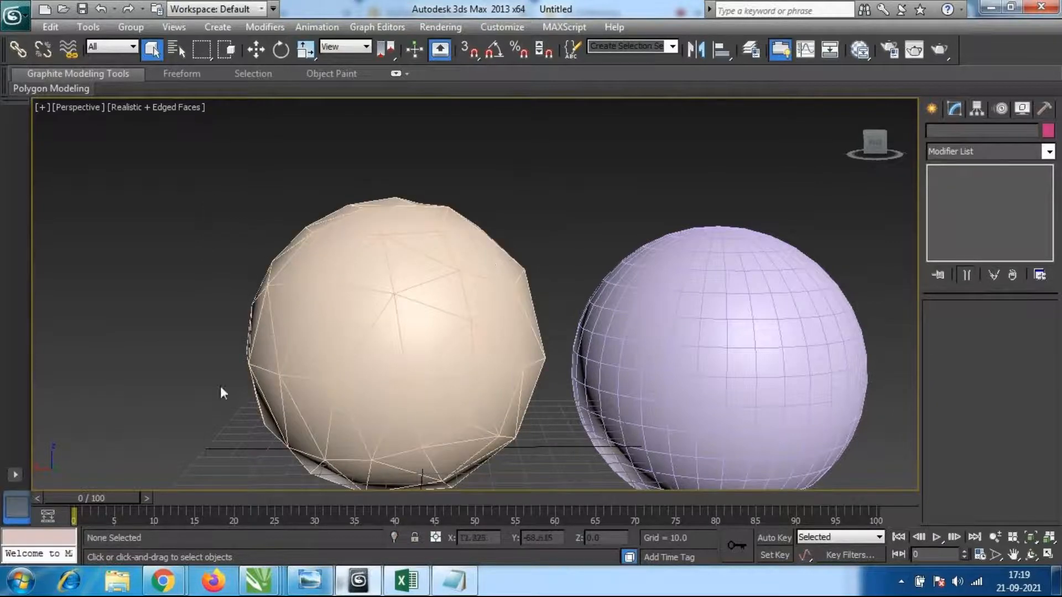
Compare the faceted mesh of the geosphere with the quad mesh of the standard sphere.
scroll(454, 326, "down", 4)
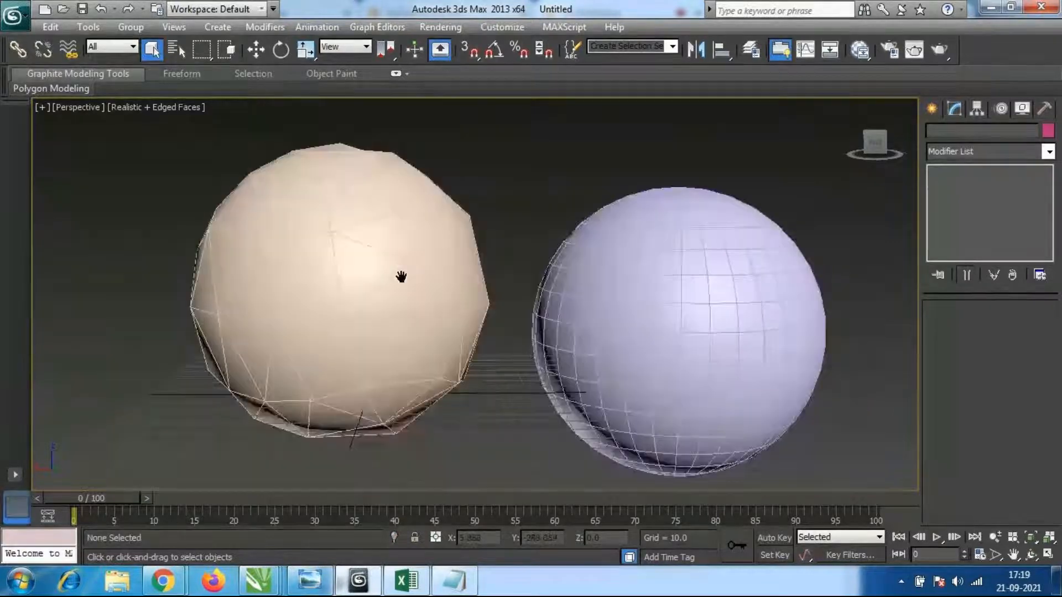
scroll(418, 271, "up", 4)
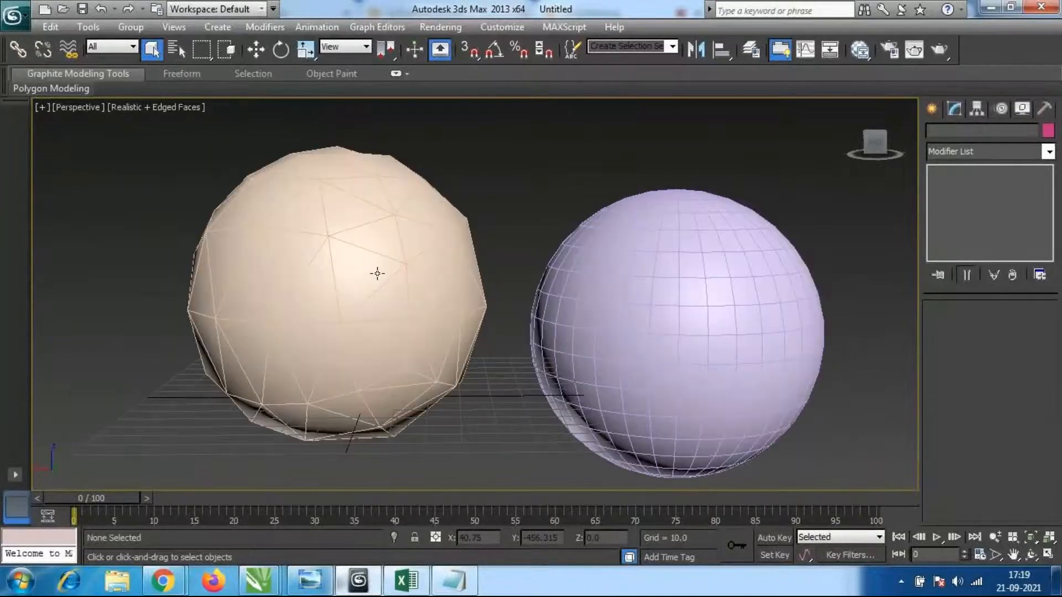
left_click(730, 304)
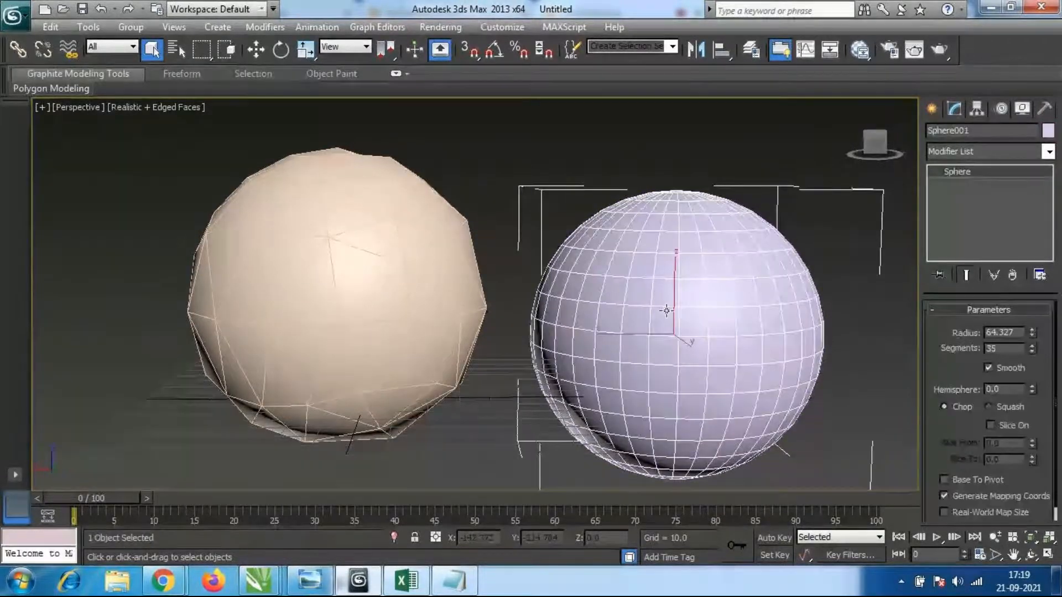
scroll(666, 310, "down", 3)
left_click(932, 108)
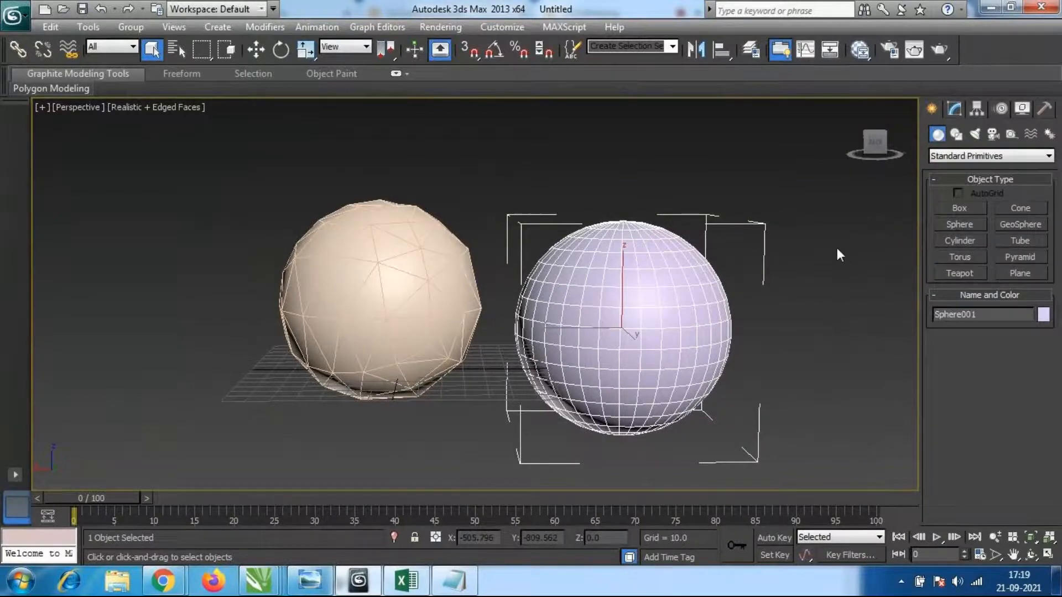
middle_click_drag(501, 334, 496, 325)
scroll(400, 309, "up", 3)
Turn the geosphere into a half dome by enabling its Hemisphere option.
left_click(399, 308)
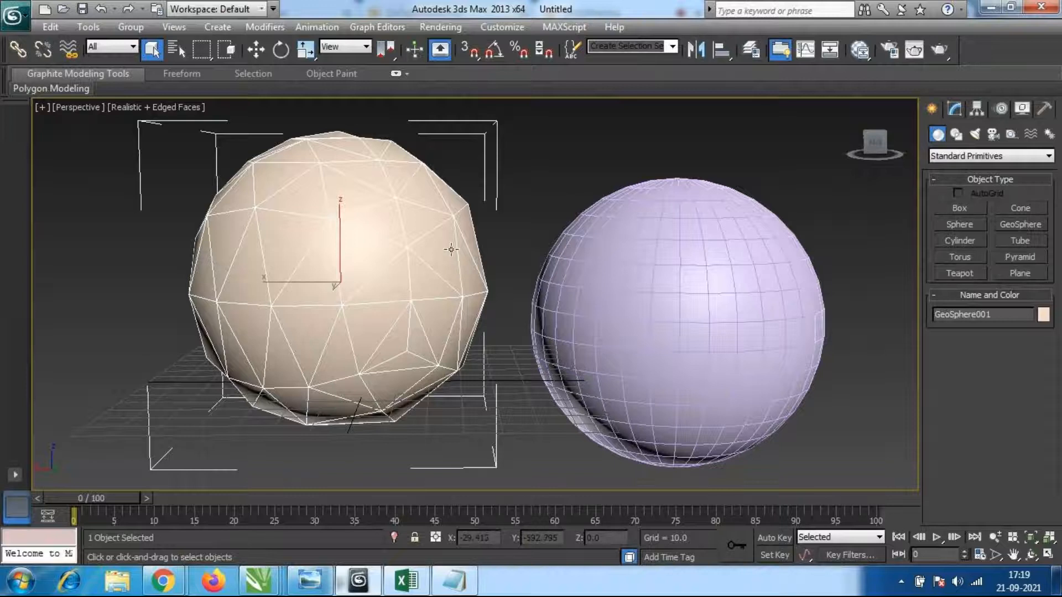
middle_click_drag(443, 264, 429, 297)
scroll(422, 268, "down", 3)
scroll(422, 277, "up", 2)
scroll(421, 275, "up", 3)
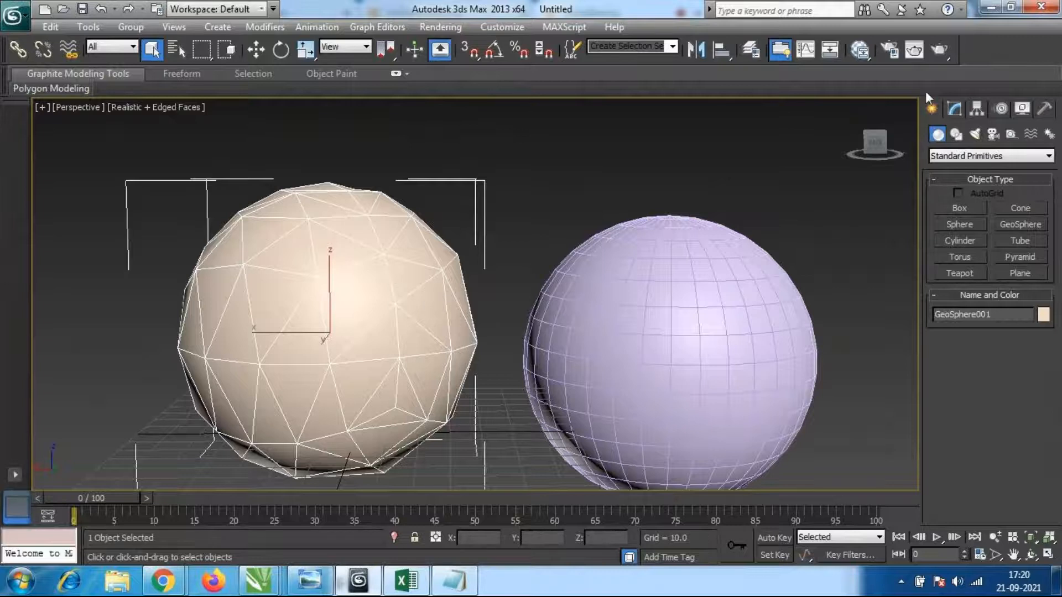
left_click(954, 108)
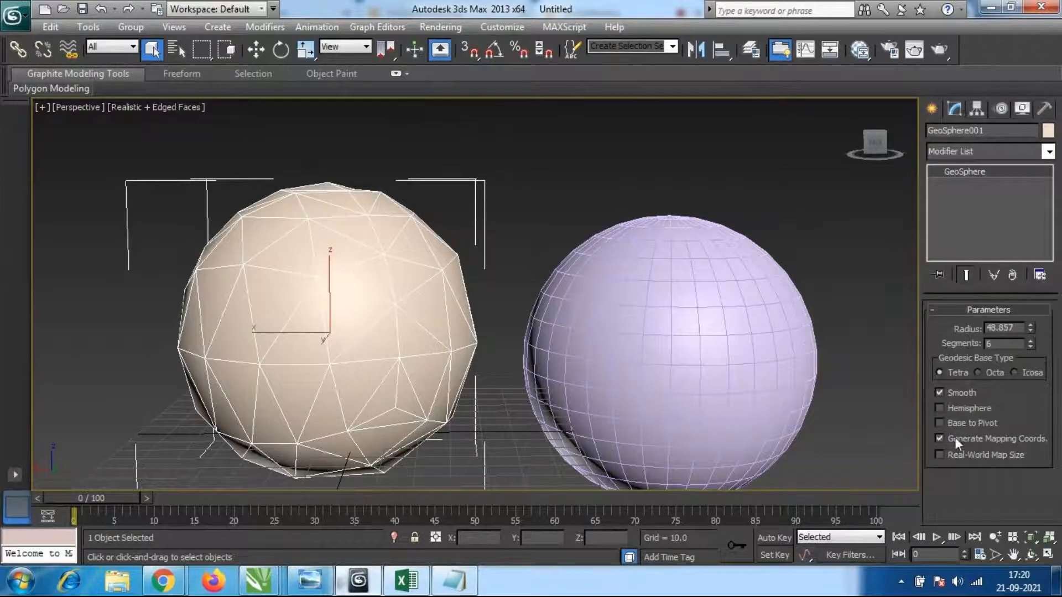
left_click(950, 412)
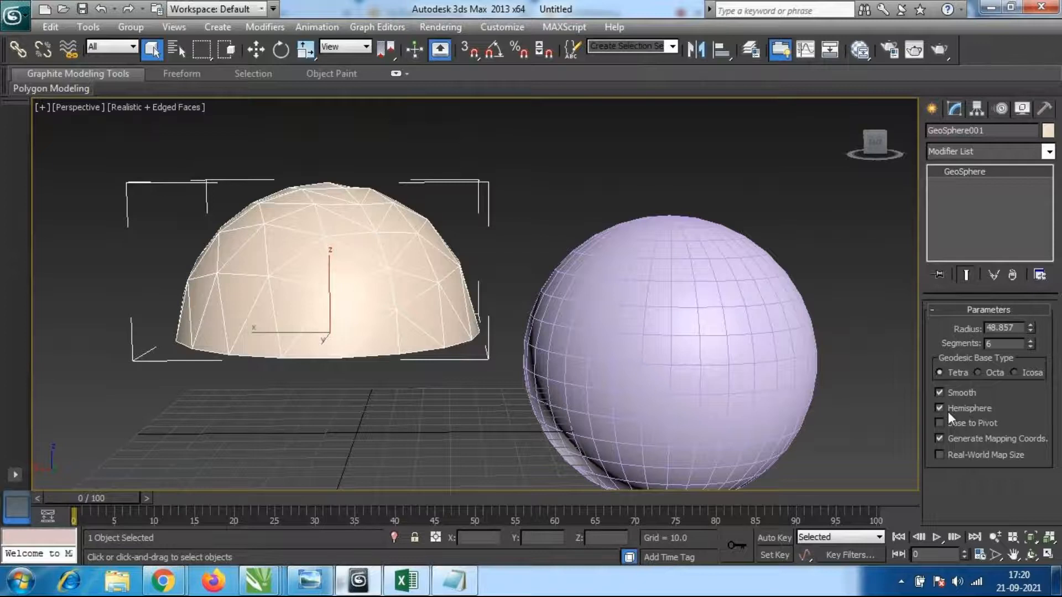
Examine the geosphere dome and the neighbouring sphere from several angles and distances.
middle_click_drag(474, 372, 468, 402)
middle_click_drag(350, 414, 317, 436, "alt")
middle_click_drag(424, 367, 410, 375)
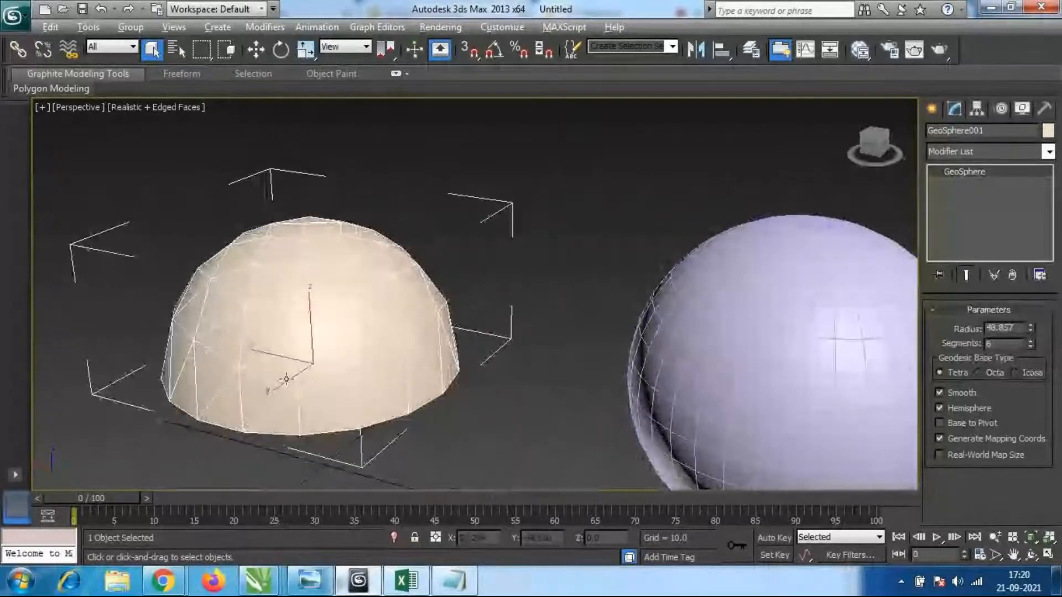
middle_click_drag(286, 379, 301, 361, "alt")
middle_click_drag(684, 361, 440, 355)
scroll(441, 355, "down", 3)
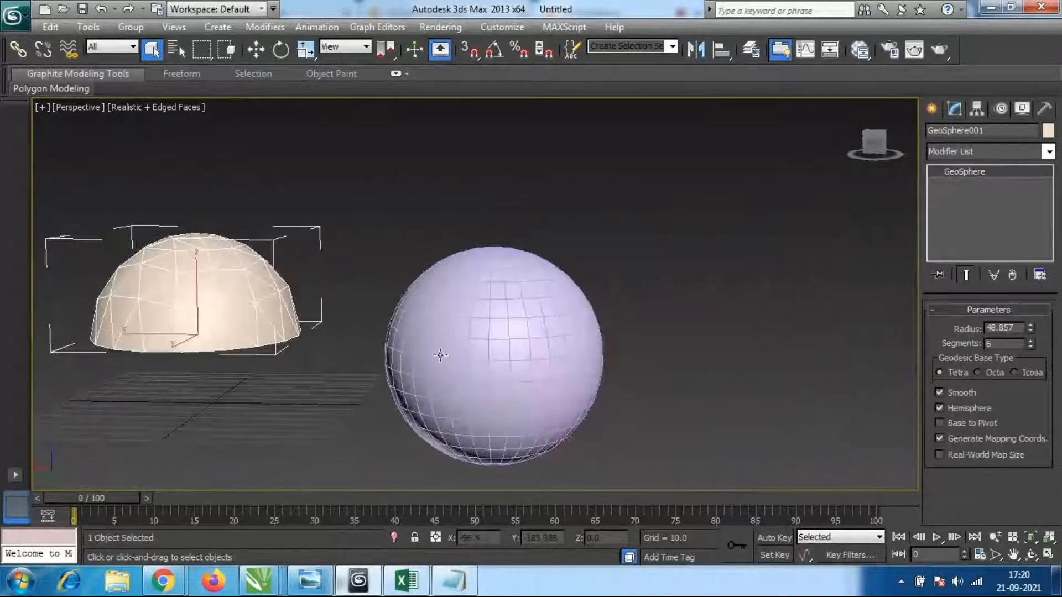
middle_click_drag(383, 338, 460, 353)
scroll(460, 353, "up", 4)
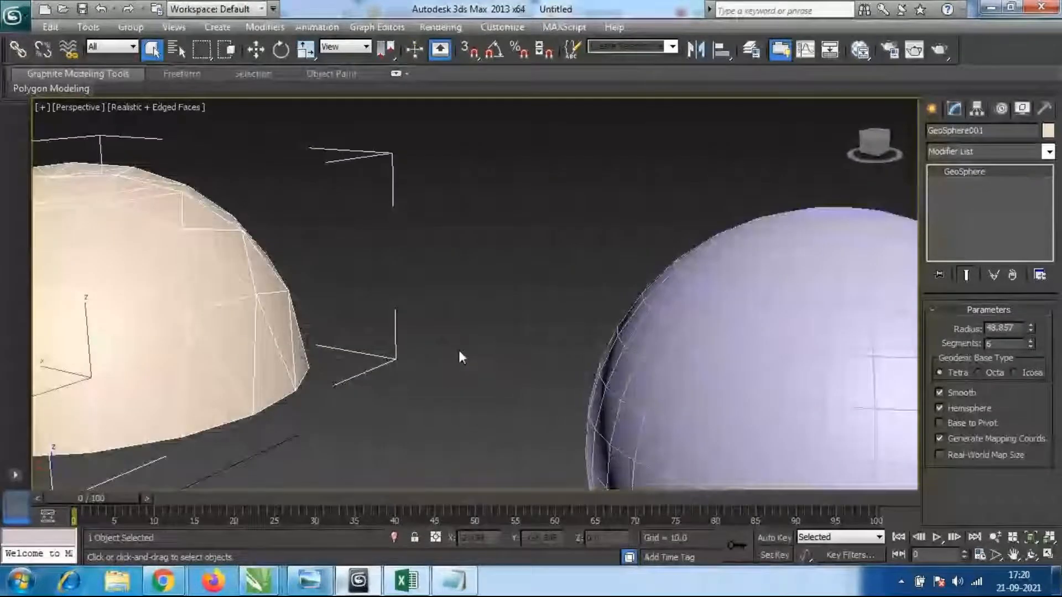
scroll(461, 348, "down", 3)
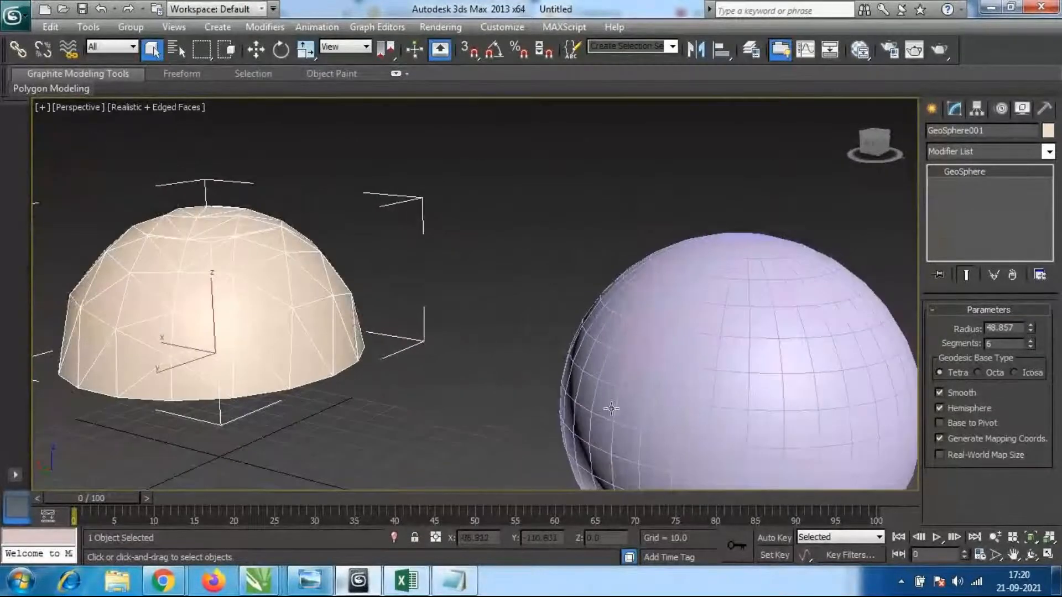
Delete the geosphere dome and the sphere so the scene is empty.
left_click(932, 109)
middle_click_drag(753, 290, 657, 286)
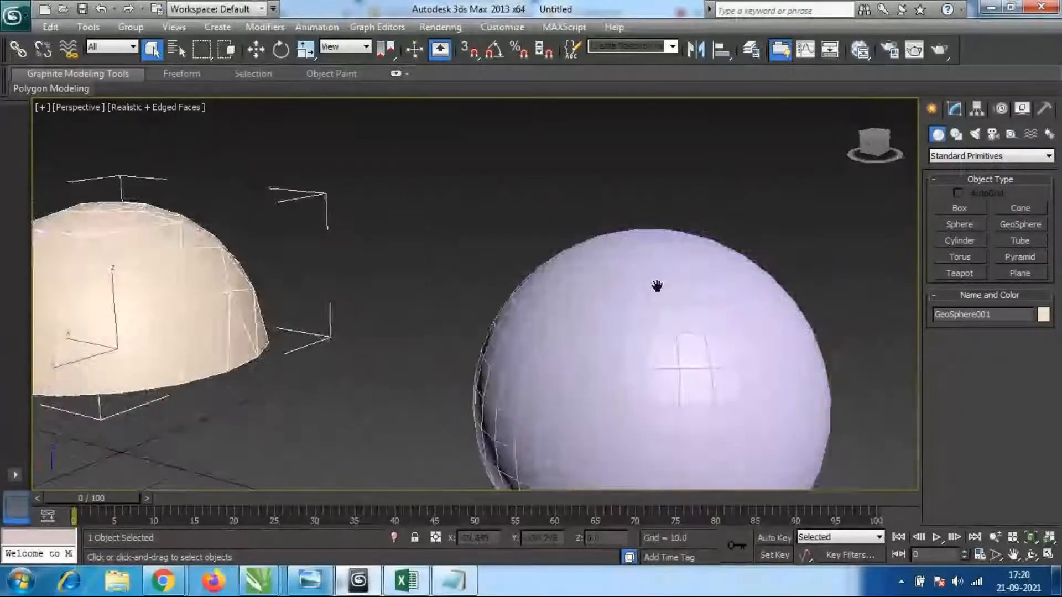
scroll(657, 286, "down", 3)
key("Delete")
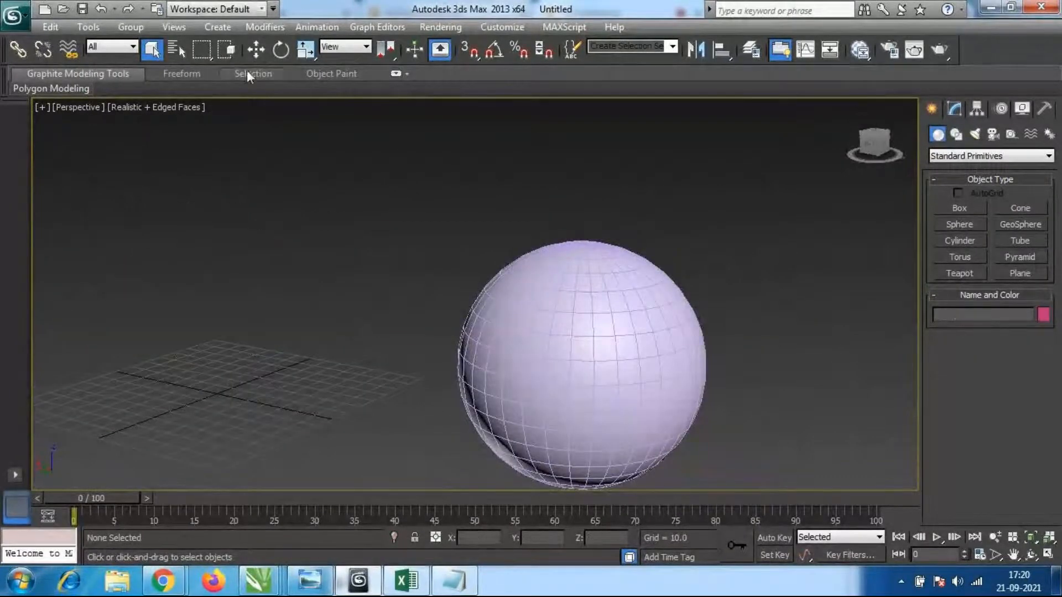
left_click(655, 309)
key("Delete")
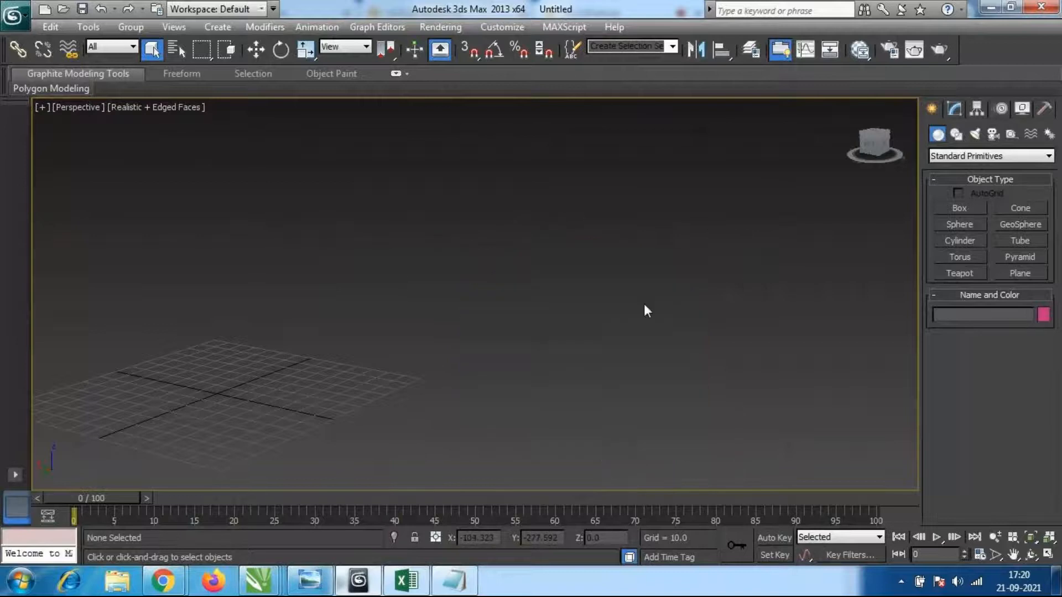
middle_click_drag(301, 349, 370, 382)
scroll(369, 382, "up", 3)
Switch to the GoToMeeting session in Chrome to look over the participants, and return to 3ds Max.
left_click(164, 581)
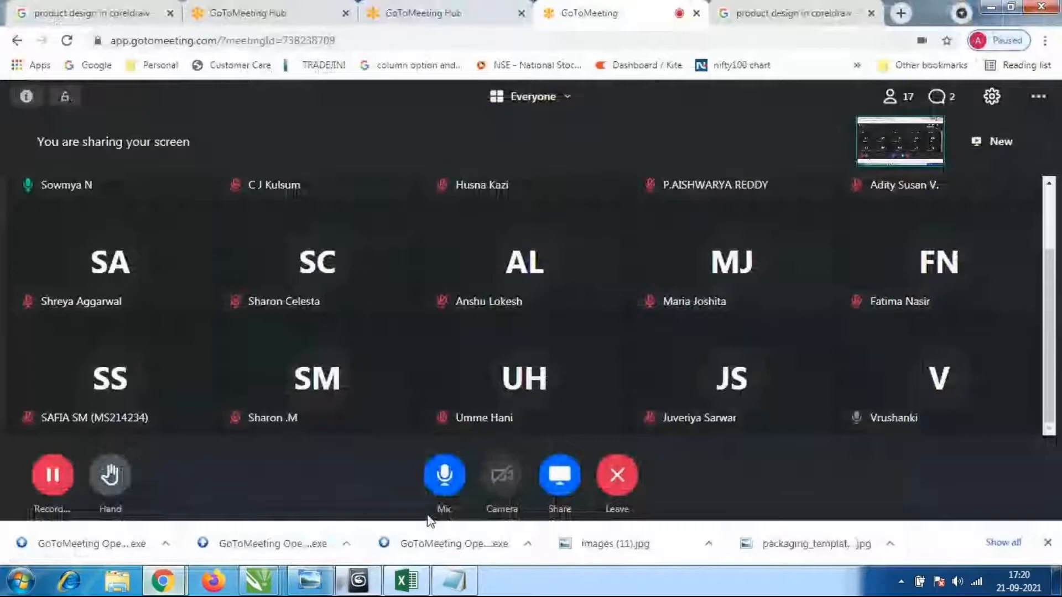
left_click_drag(1048, 348, 1038, 377)
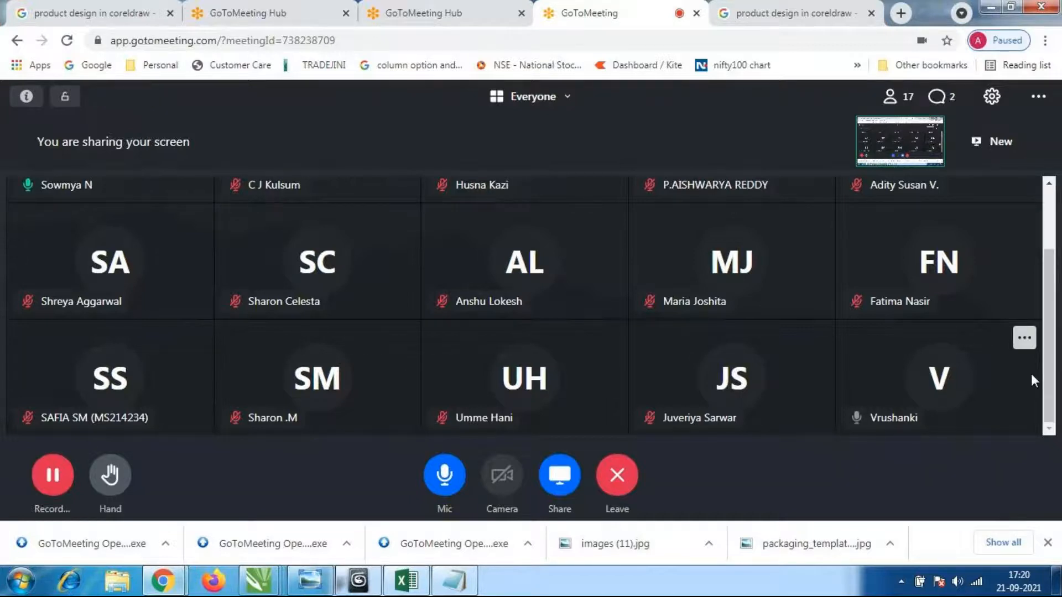
mouse_move(1057, 286)
left_mouse_down()
mouse_move(1054, 263)
mouse_move(1057, 287)
left_mouse_up()
left_click(359, 581)
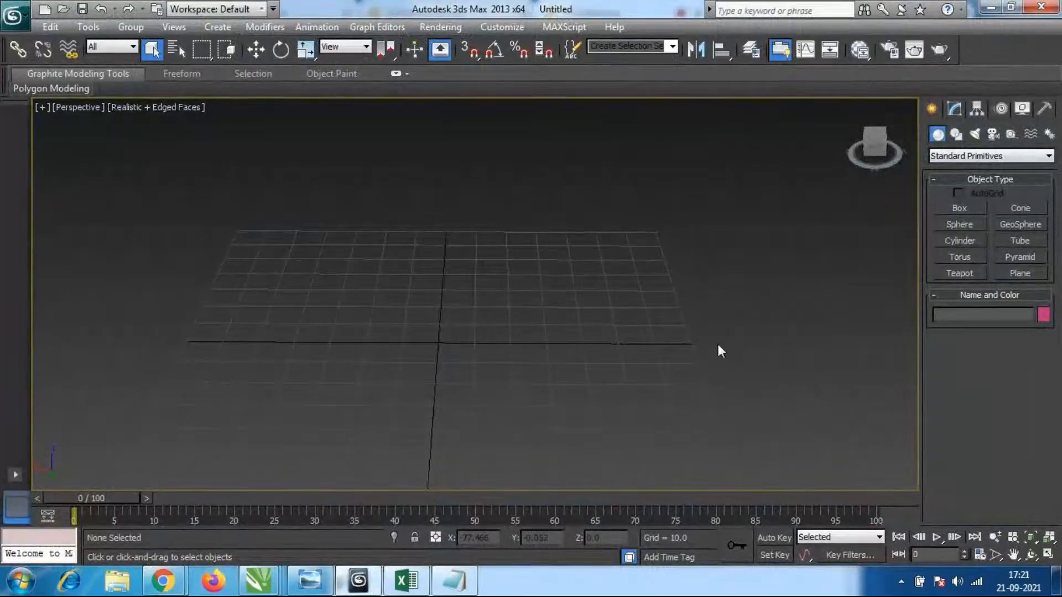
left_click(359, 582)
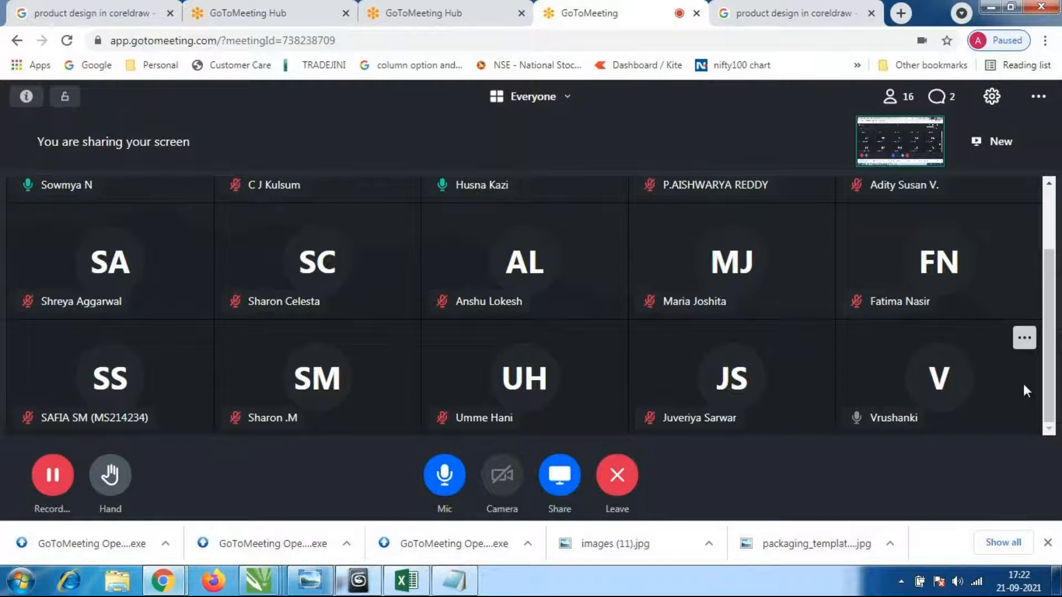
left_click(360, 582)
Create a tube on the grid with radii of about 46.3 and 35.6 and a height of about 37.7.
mouse_move(530, 336)
middle_mouse_down("alt")
mouse_move(537, 365)
mouse_move(531, 334)
mouse_move(541, 343)
middle_mouse_up("alt")
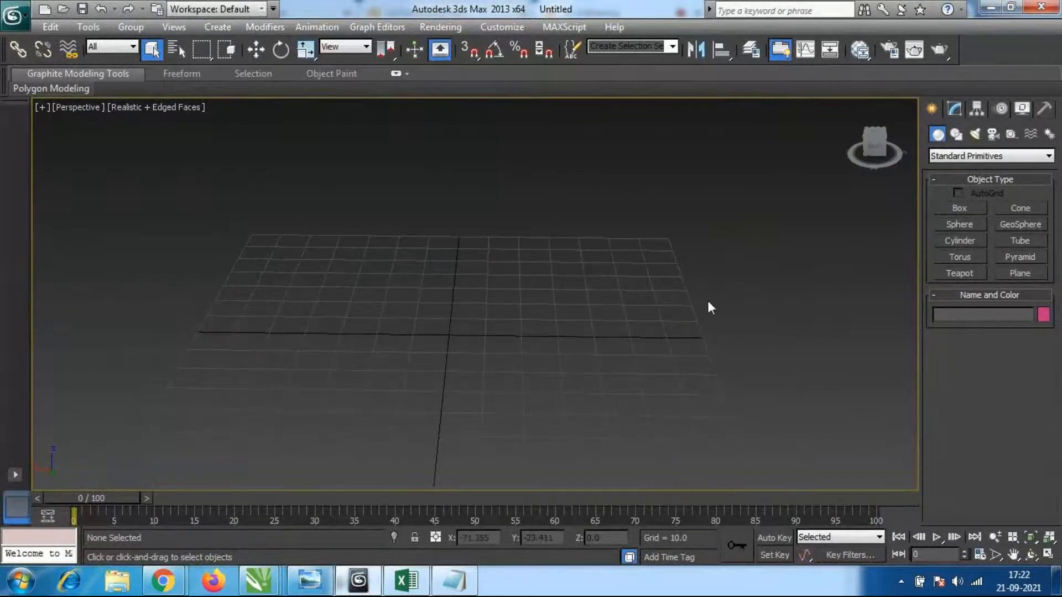
left_click(1028, 243)
middle_click_drag(673, 391, 529, 337, "alt")
left_click_drag(443, 297, 545, 364)
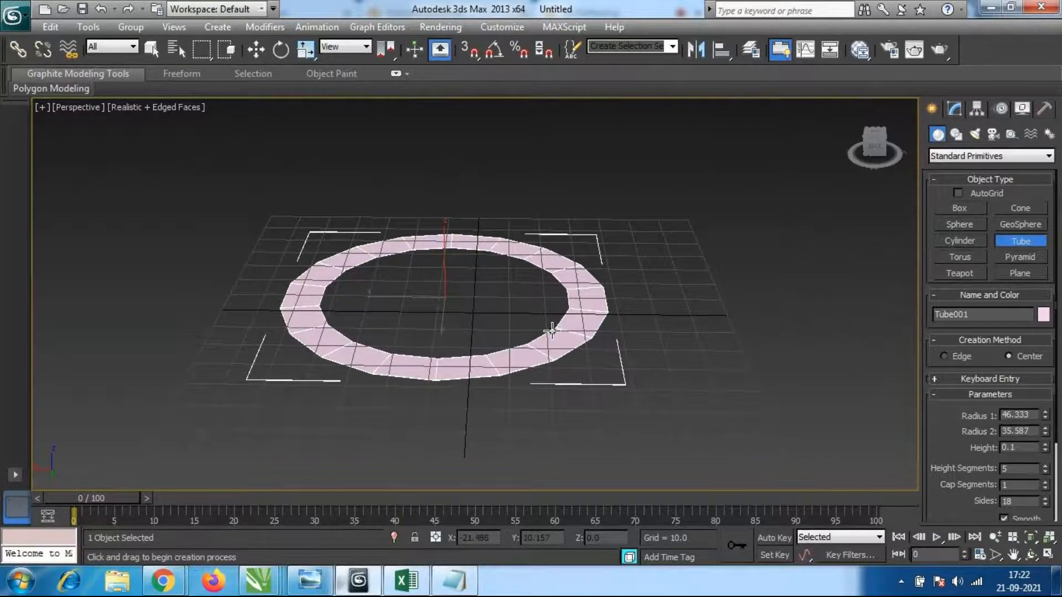
left_click(550, 327)
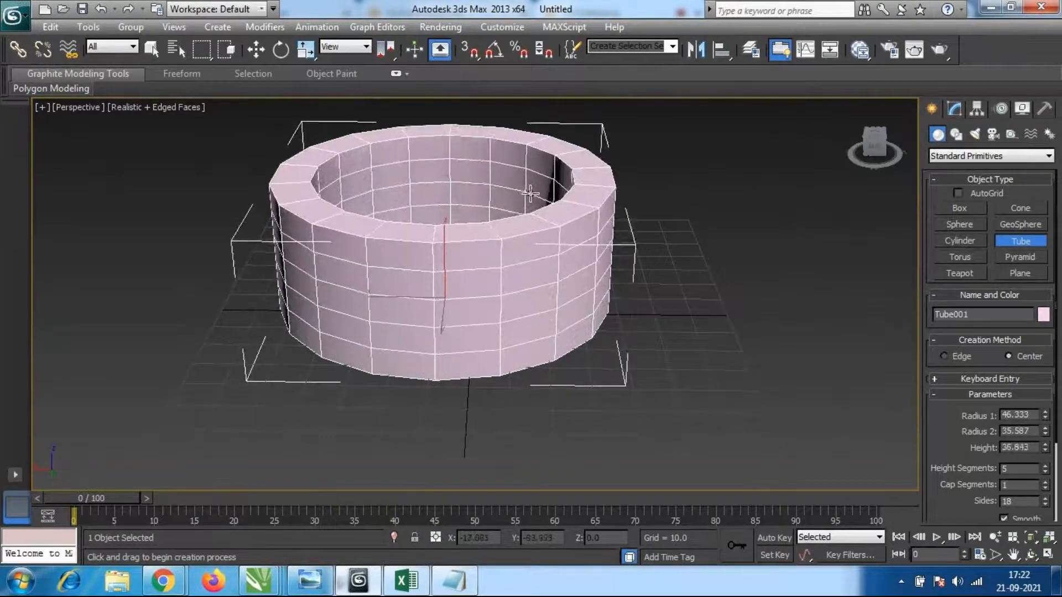
left_click(528, 190)
Examine the tube's wall, opening and segments from close up and from farther away.
middle_click_drag(566, 271, 566, 323)
middle_click_drag(391, 294, 422, 308, "alt")
scroll(475, 232, "up", 5)
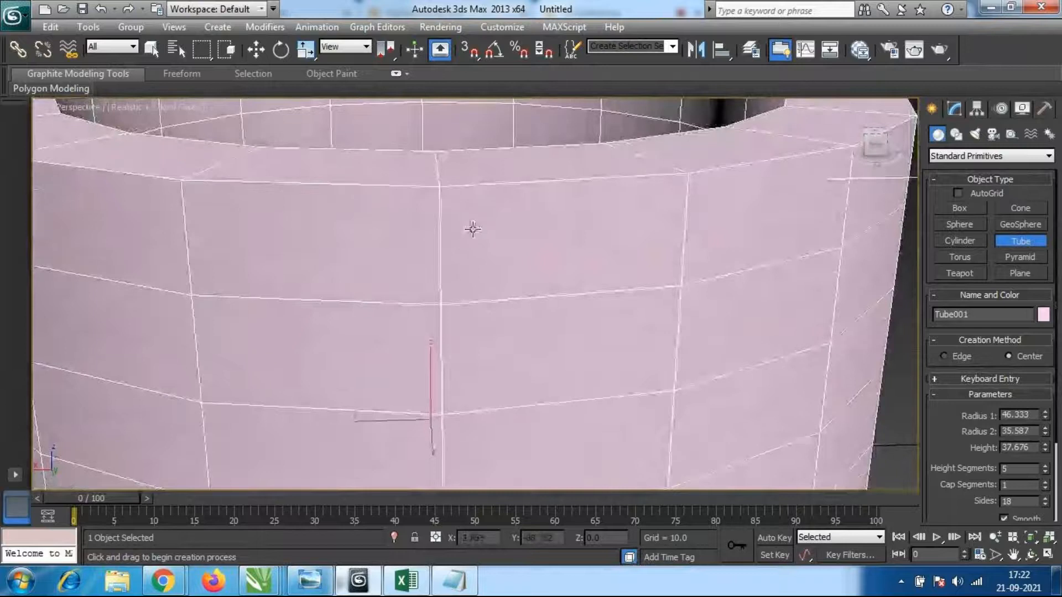
scroll(498, 265, "down", 8)
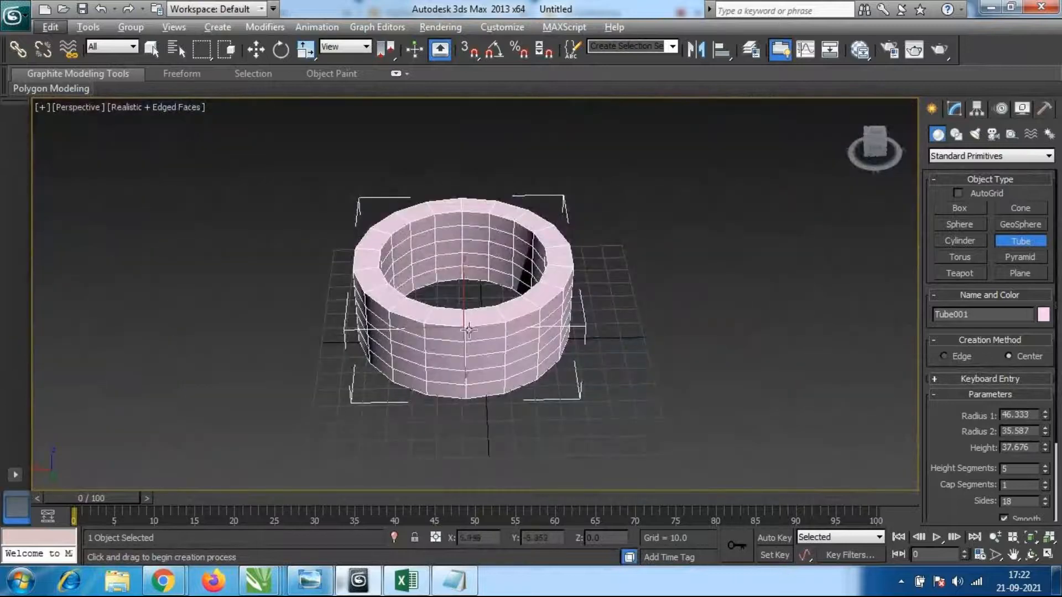
scroll(520, 333, "up", 3)
scroll(450, 325, "up", 3)
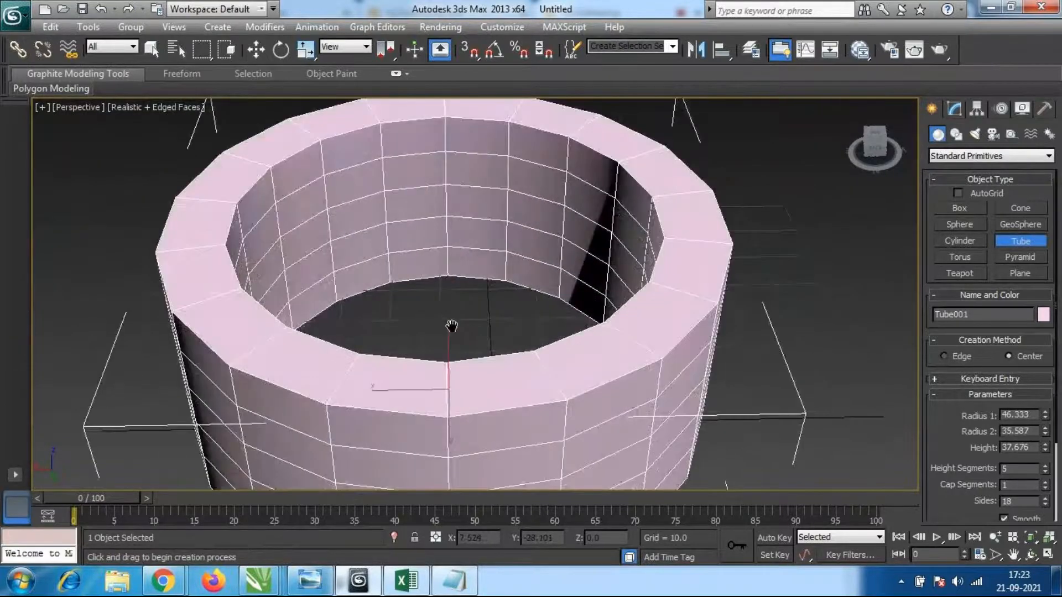
scroll(474, 277, "down", 4)
scroll(475, 338, "up", 4)
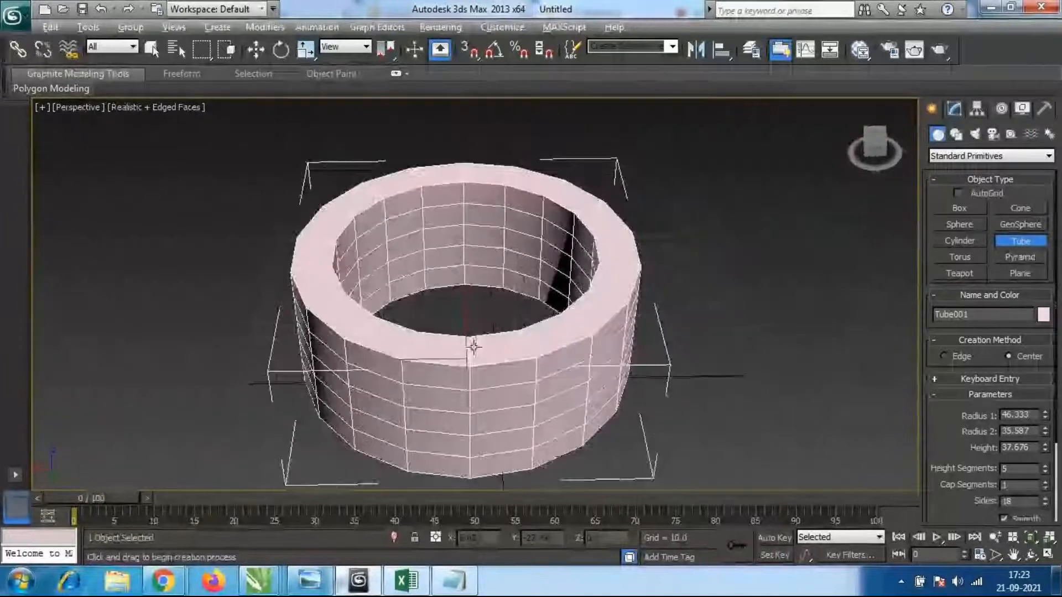
scroll(468, 329, "down", 4)
scroll(464, 327, "up", 3)
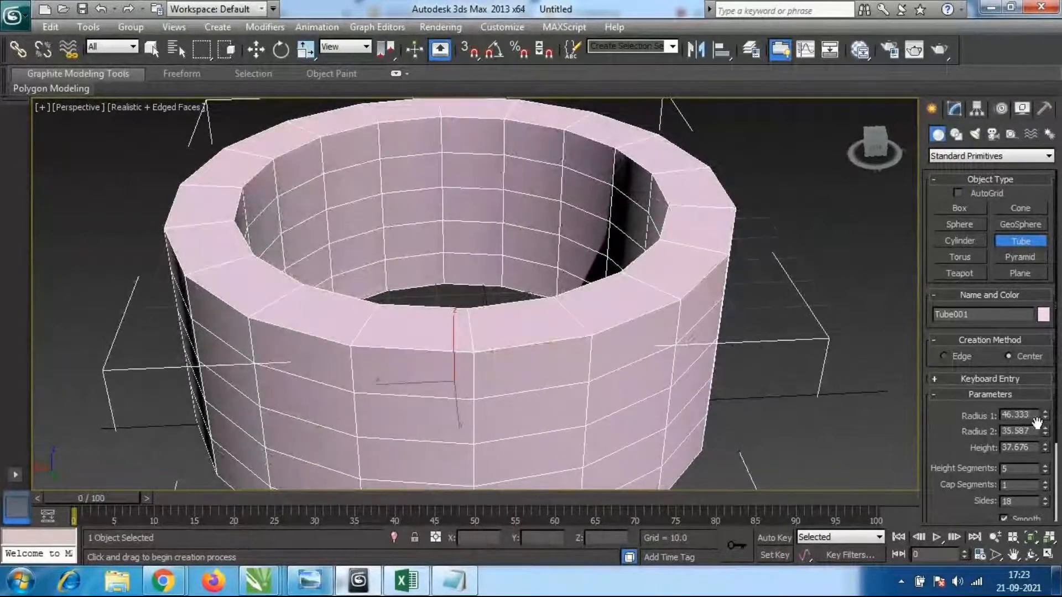
Set the tube's Radius 1 to about 46.8.
mouse_move(1044, 414)
left_mouse_down()
mouse_move(1030, 374)
mouse_move(1029, 413)
left_mouse_up()
middle_click_drag(649, 390, 649, 362)
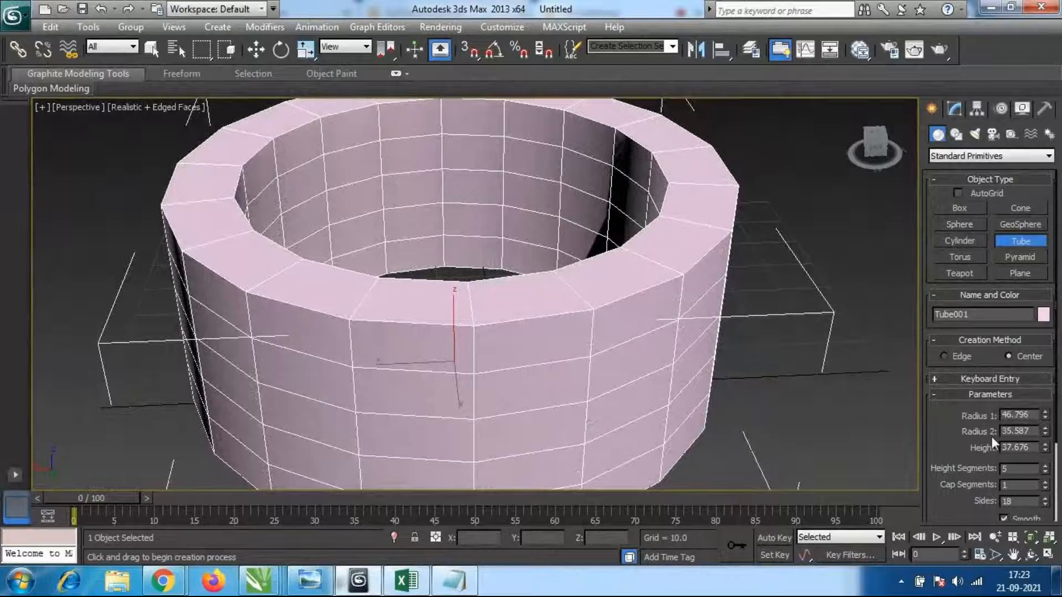
Set the tube's radii to about 42.1 and 38.8, its height to about 15.8 and its sides to 3.
left_click_drag(1047, 421, 1004, 421)
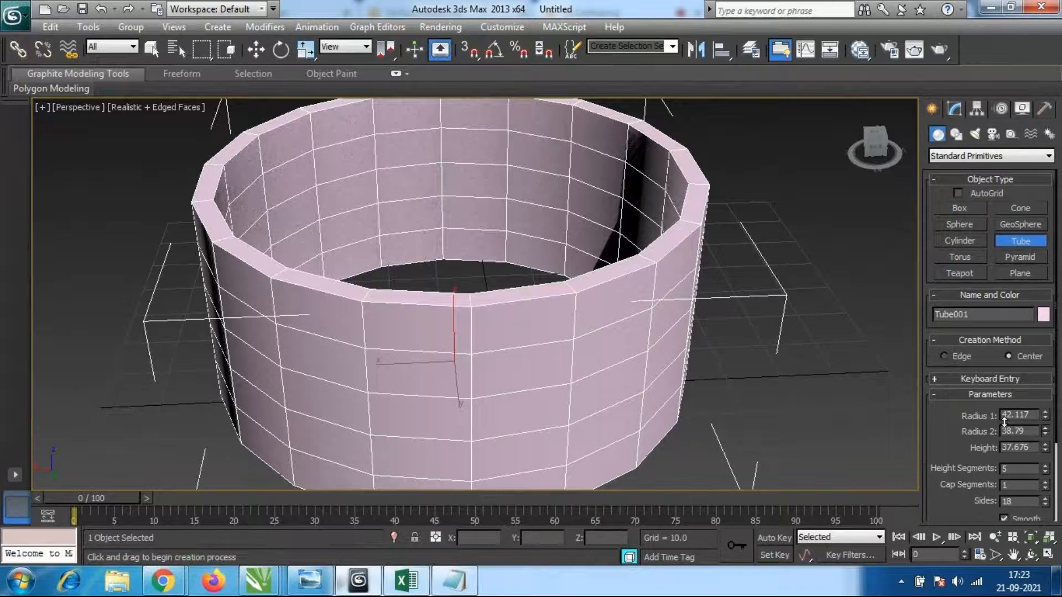
left_click_drag(1046, 448, 1045, 490)
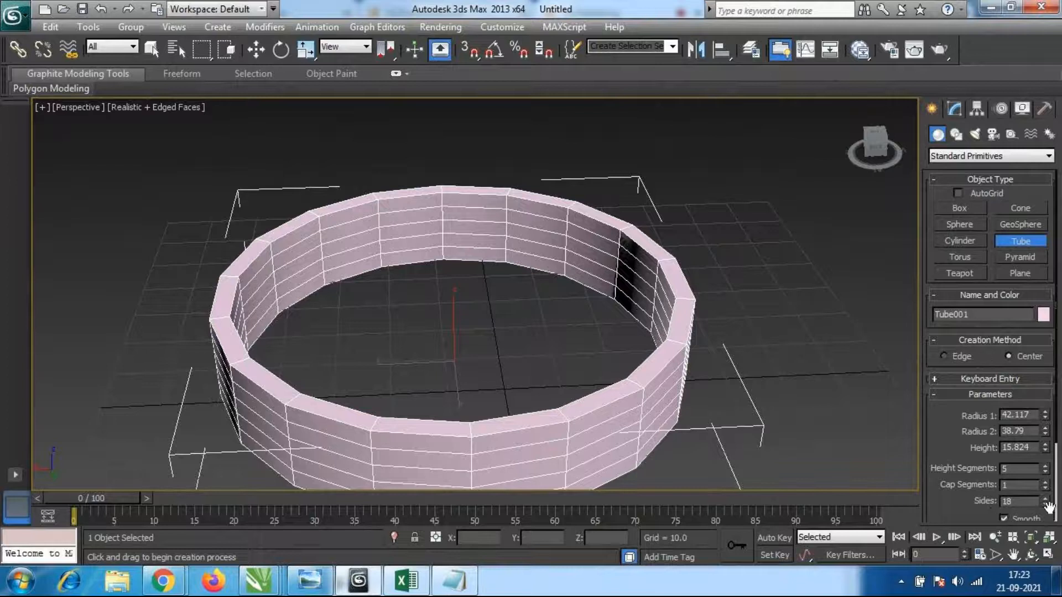
left_click_drag(1046, 505, 1012, 68)
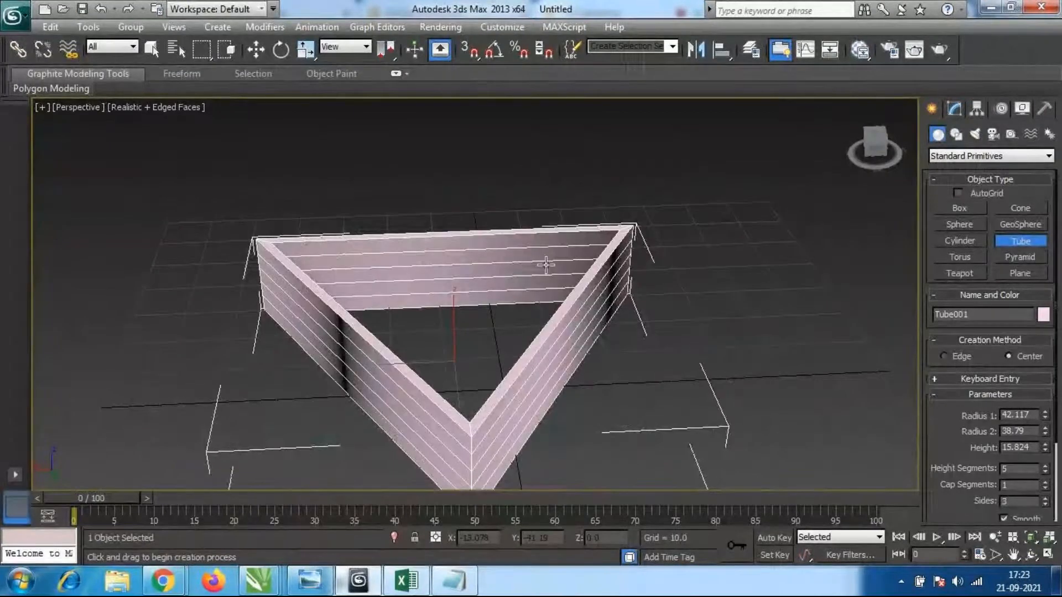
middle_click_drag(545, 308, 591, 314, "alt")
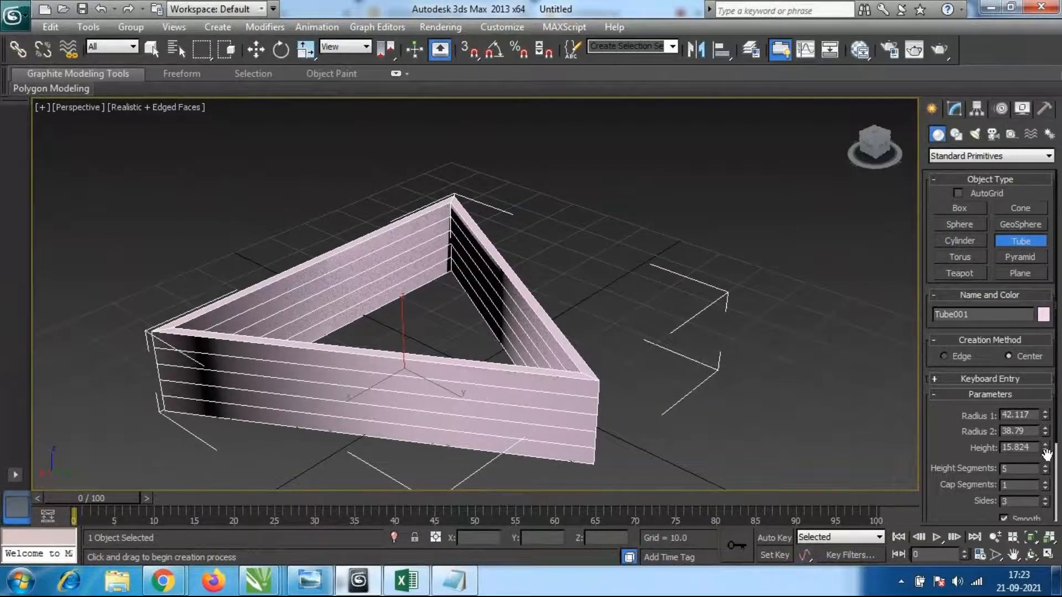
Raise the tube's height to about 32.4 and set its sides to 6 for a hexagonal ring.
left_click_drag(1050, 453, 1018, 429)
left_click(1045, 499)
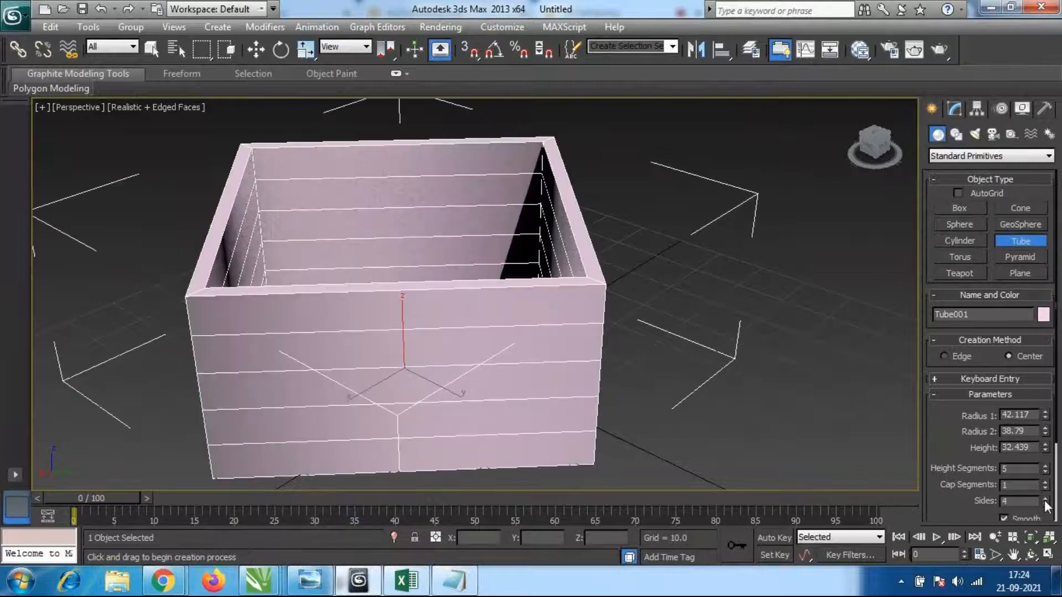
left_click(1045, 498)
left_click(1045, 498)
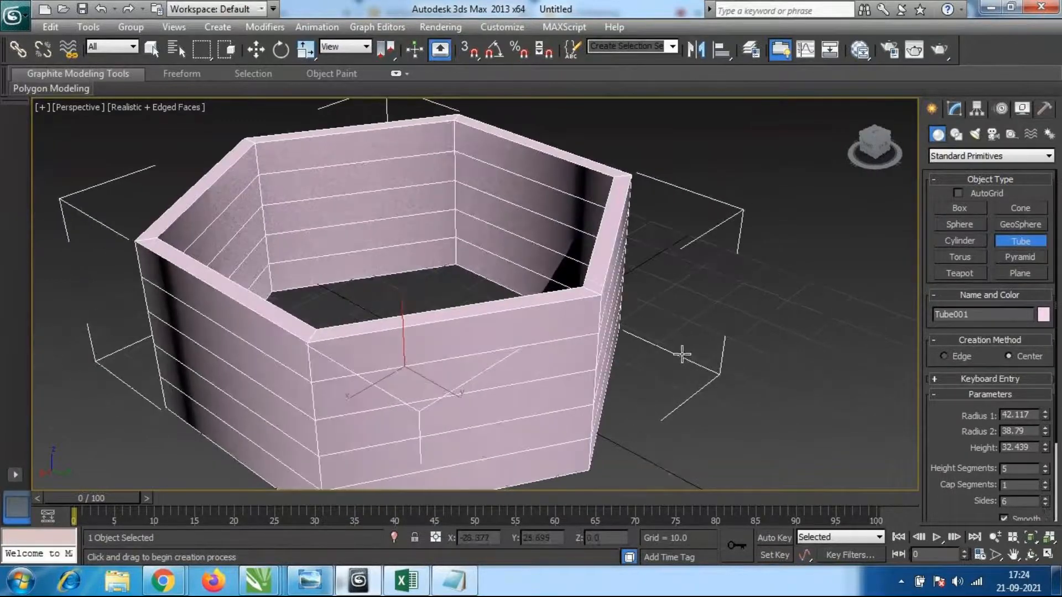
middle_click_drag(682, 354, 568, 344, "alt")
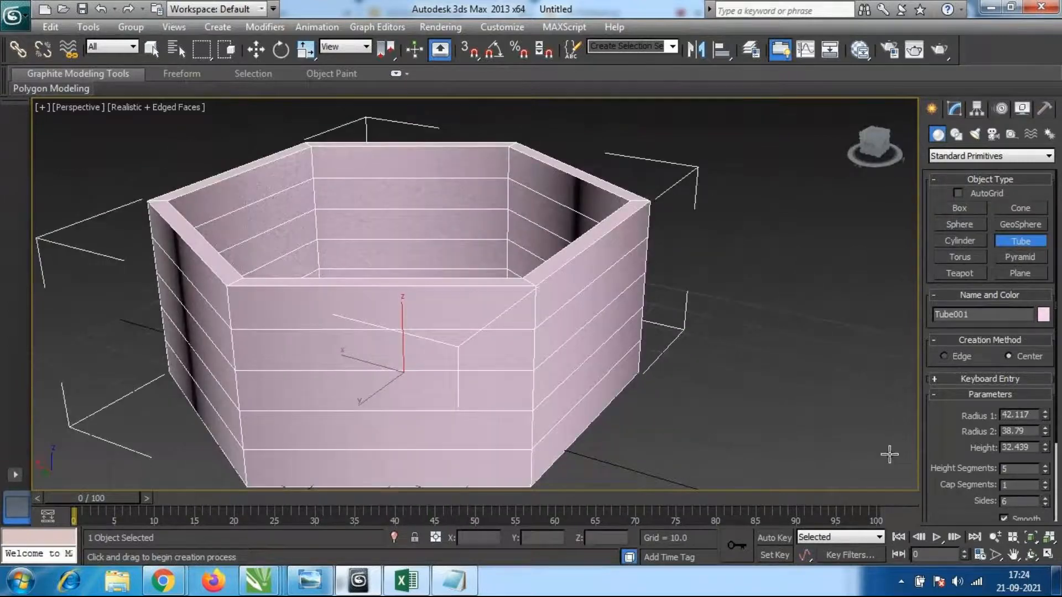
Set the hexagonal tube's cap segments to 5 and inspect the divisions on its rim up close.
left_click(1046, 483)
left_click(1045, 482)
left_click(1045, 483)
left_click(1045, 482)
mouse_move(588, 369)
middle_mouse_down()
mouse_move(590, 314)
mouse_move(596, 379)
middle_mouse_up()
scroll(596, 379, "up", 5)
middle_click_drag(679, 368, 664, 392)
scroll(581, 309, "down", 3)
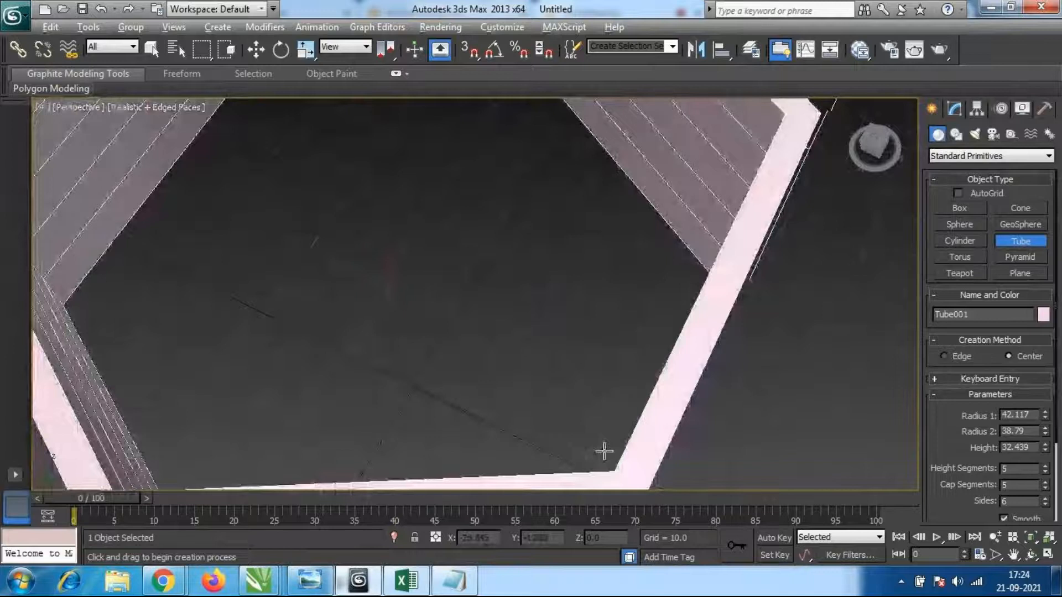
scroll(600, 415, "down", 4)
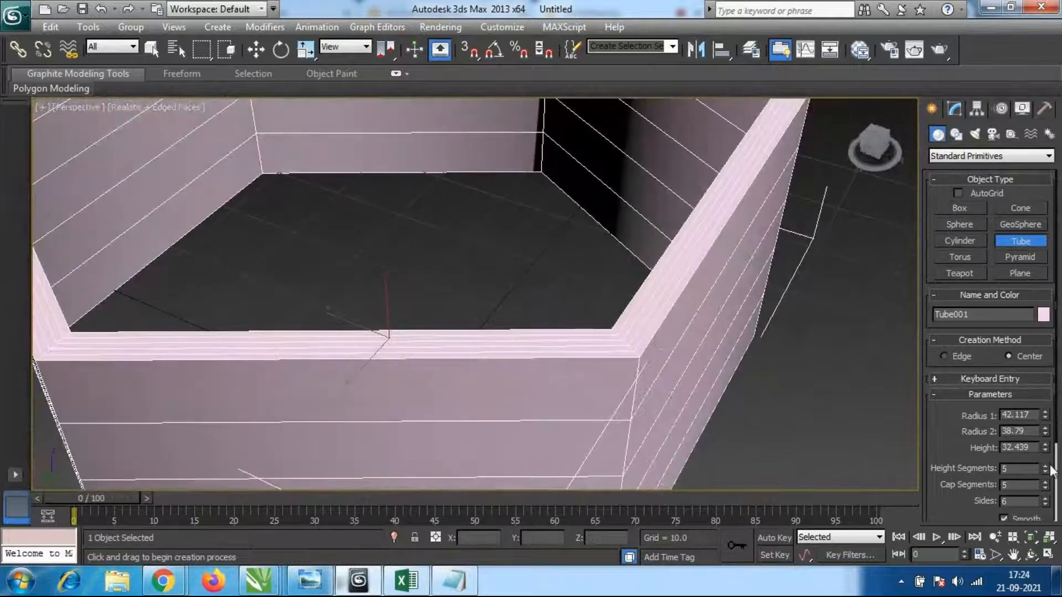
Set the tube's height segments to 10 and cap segments to 4, and choose the Edge creation method.
left_click_drag(1047, 487, 1033, 434)
left_click_drag(1045, 486, 1041, 443)
left_click_drag(1042, 504, 1022, 444)
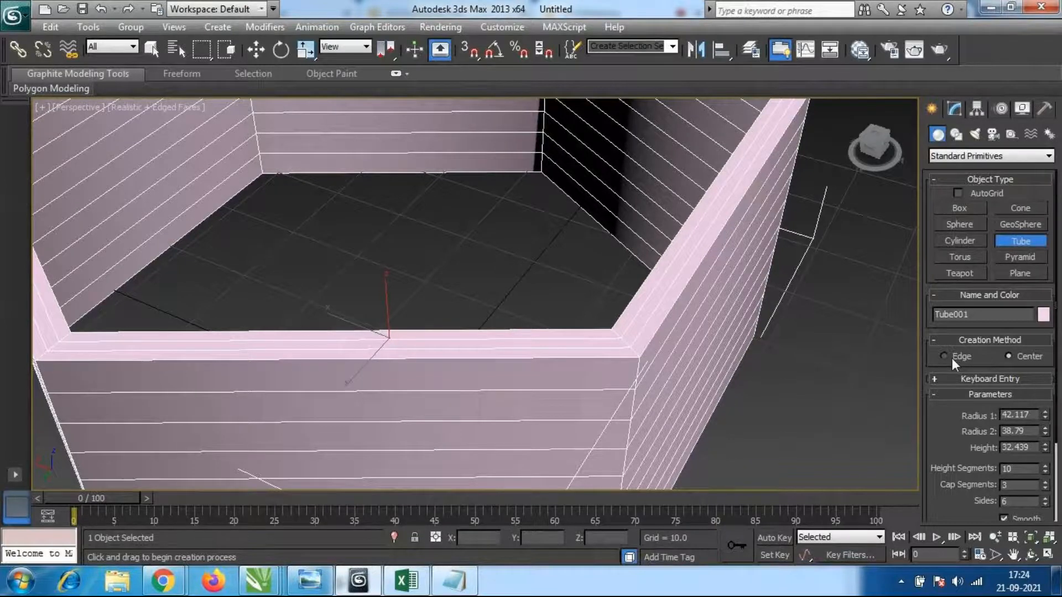
left_click(1046, 482)
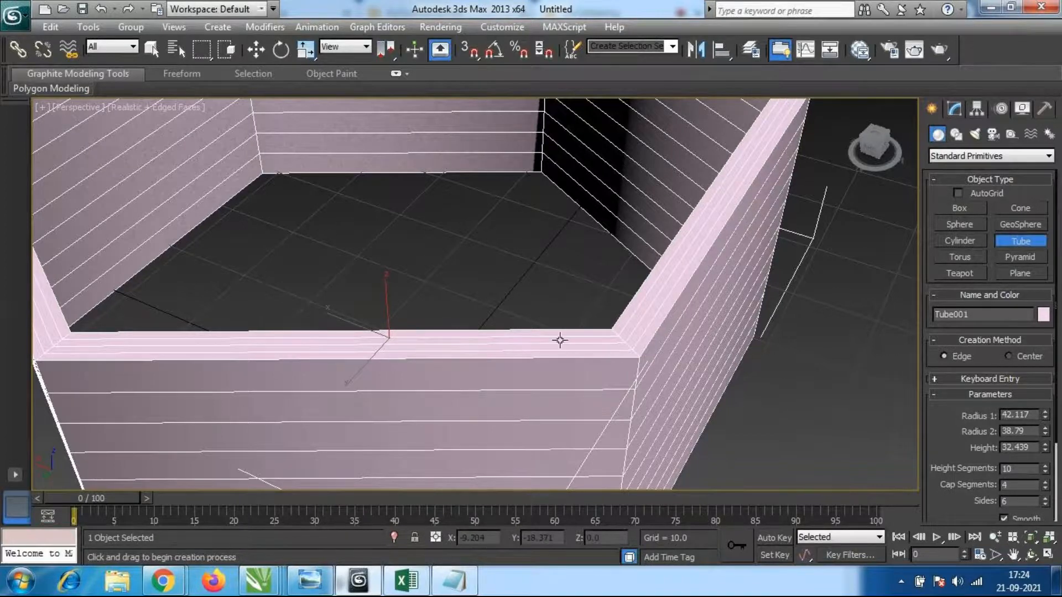
Examine the hexagonal tube's segments in wireframe and in shaded display from several angles.
scroll(560, 341, "down", 5)
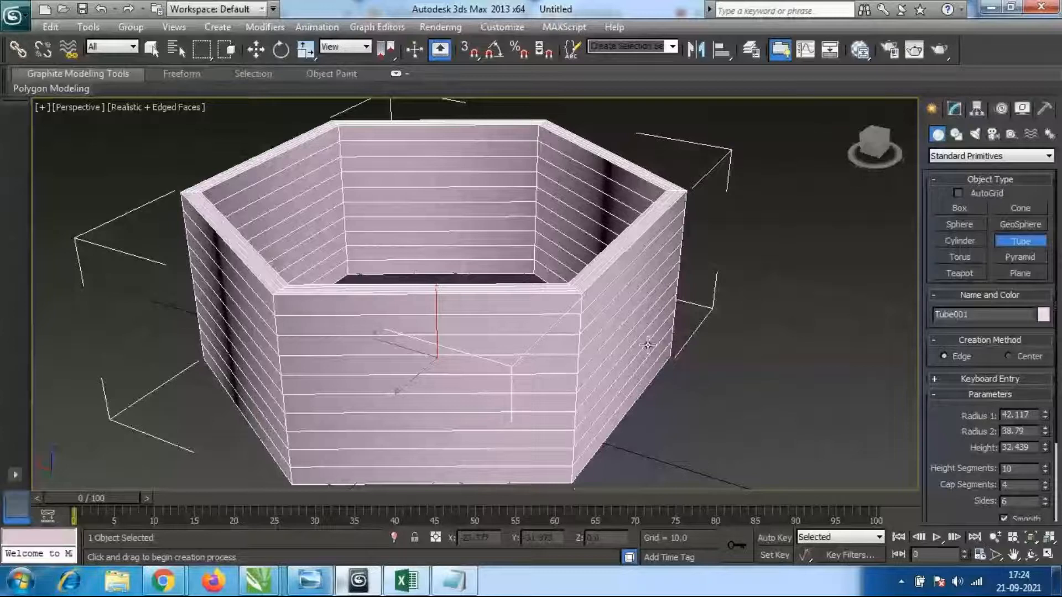
middle_click_drag(648, 345, 728, 347, "alt")
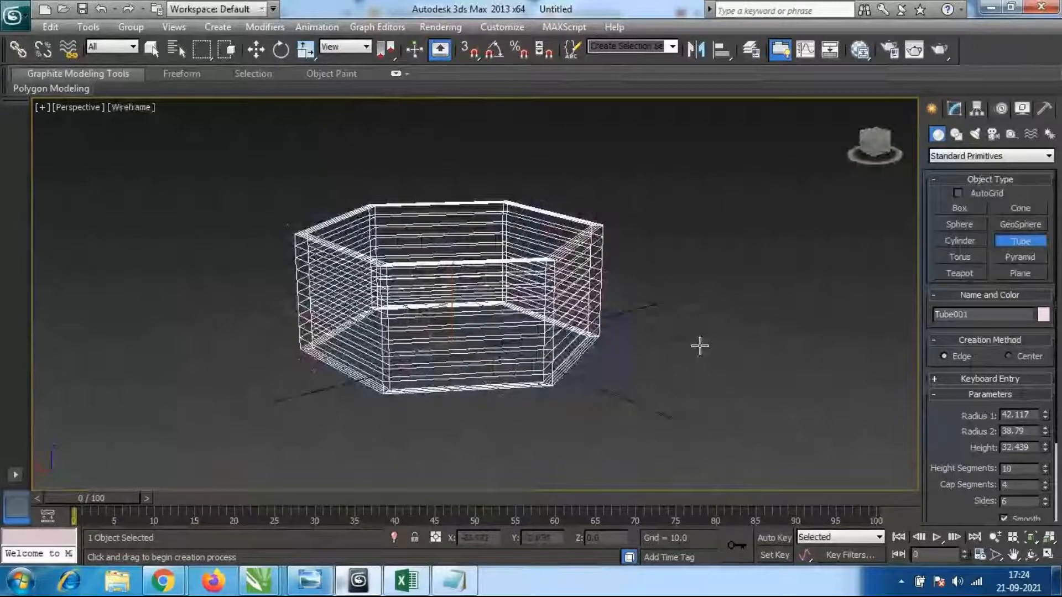
scroll(700, 346, "up", 4)
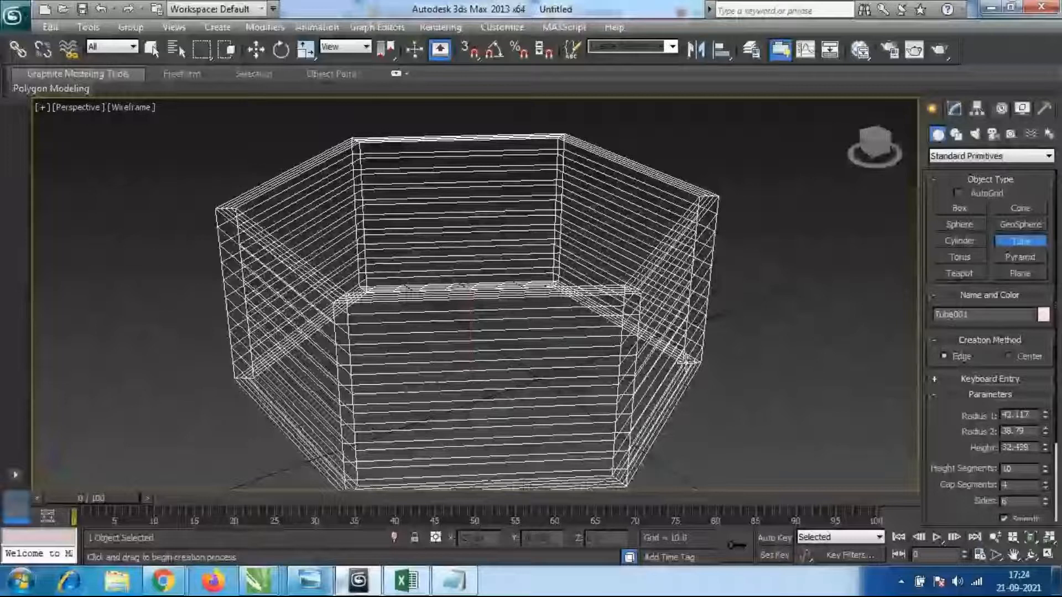
key("F3")
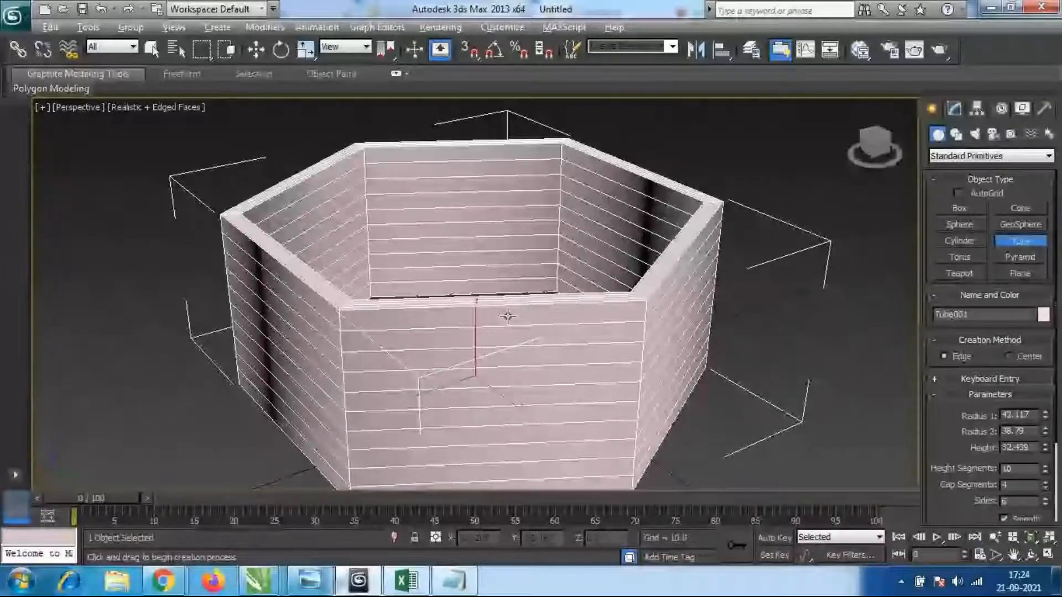
middle_click_drag(508, 317, 533, 293, "alt")
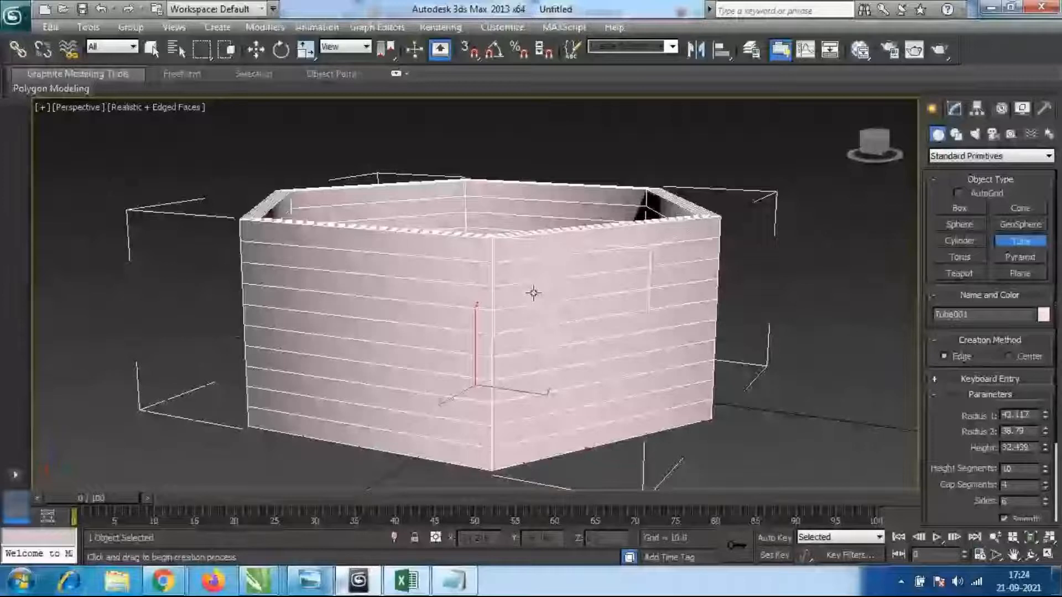
middle_click_drag(533, 293, 589, 315, "alt")
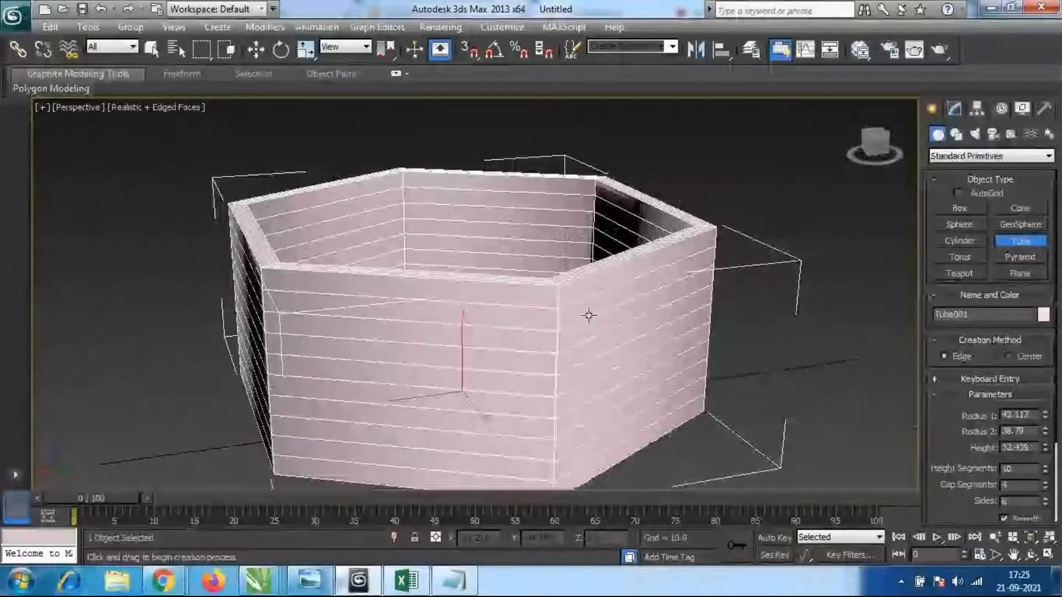
Delete the tube and create a new one on the grid with radii of about 22.1 and 16.8 and a height of about 31.3.
key("Delete")
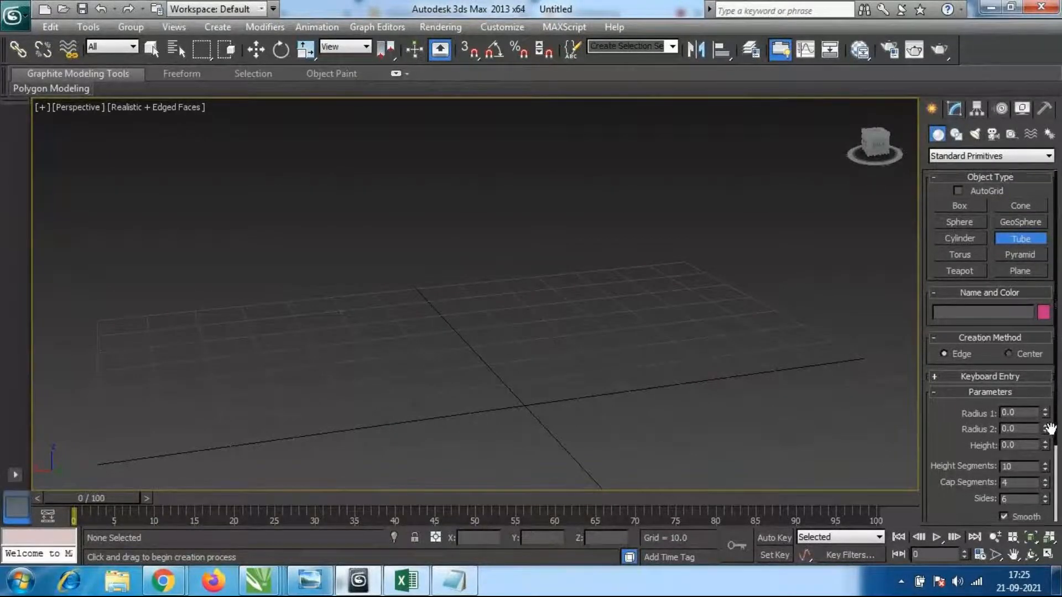
left_click_drag(1049, 431, 1027, 287)
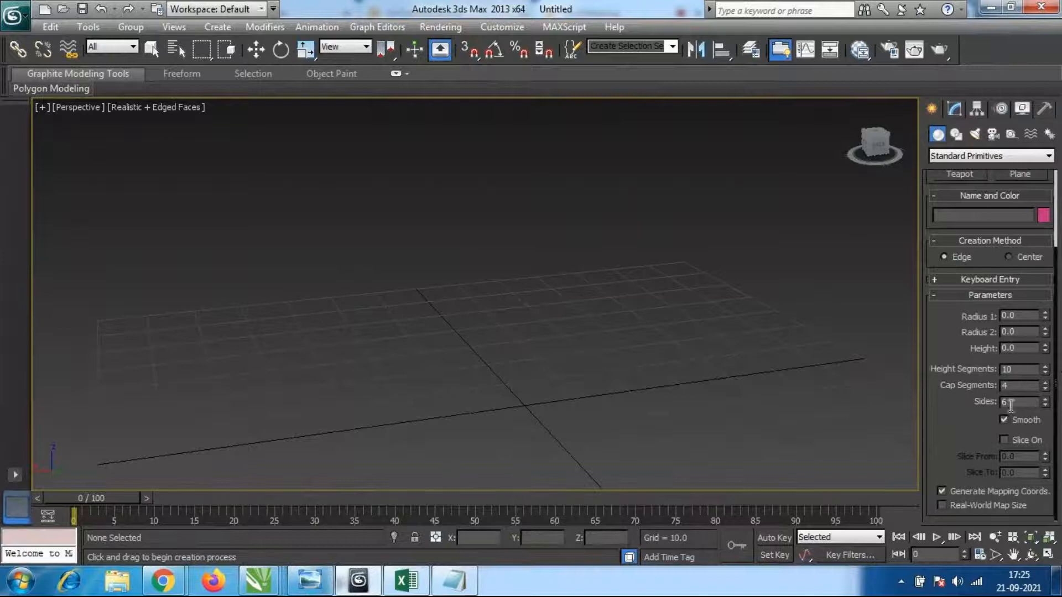
scroll(1049, 316, "up", 3)
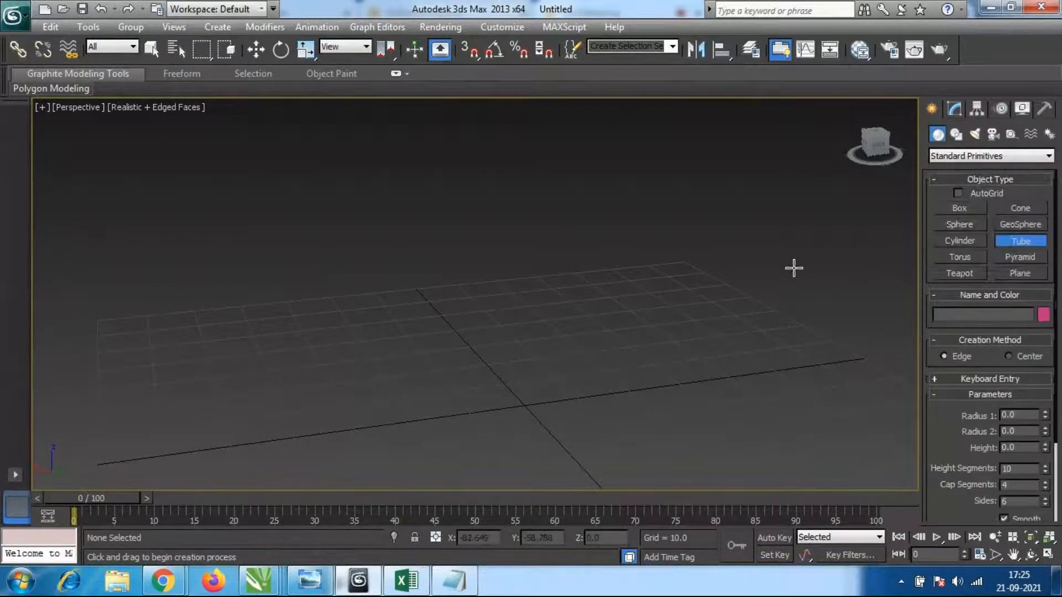
left_click_drag(474, 365, 607, 448)
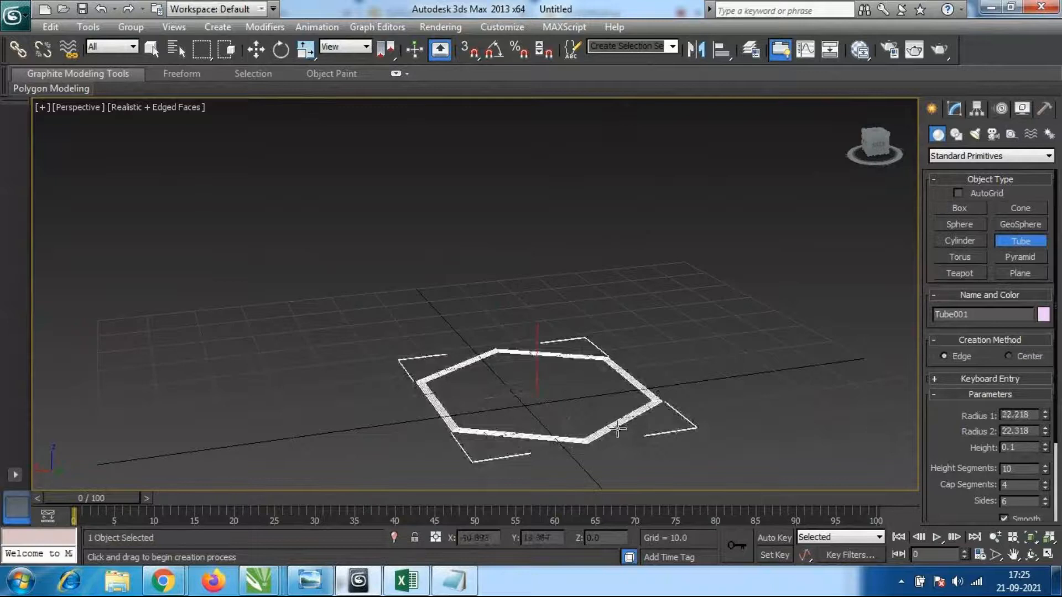
left_click(564, 437)
left_click(587, 255)
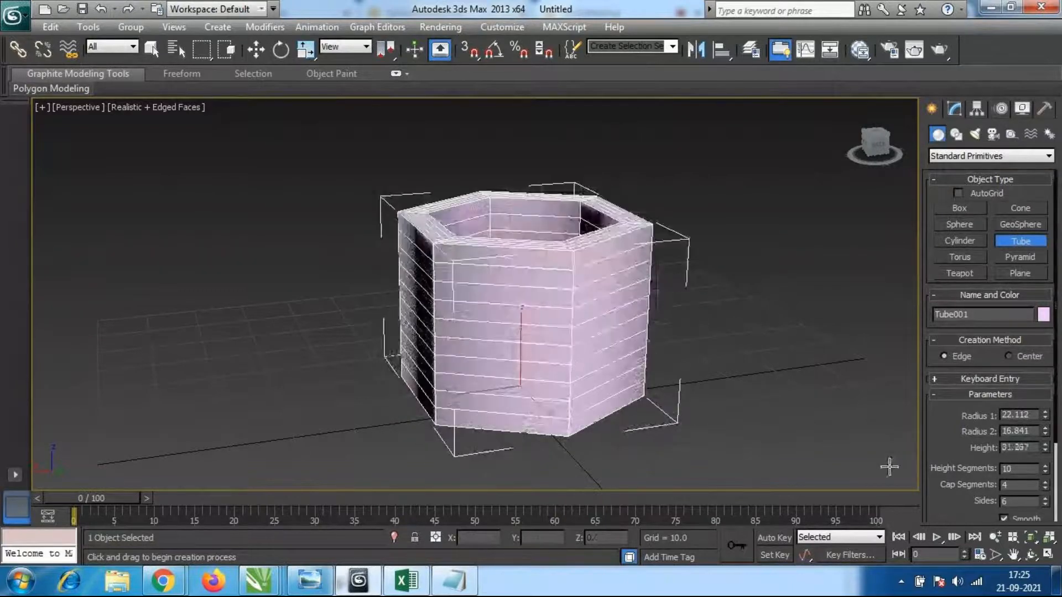
Turn on slicing for the new tube and set Slice From to 162, leaving an open half ring.
scroll(1043, 441, "down", 2)
scroll(1043, 441, "down", 2)
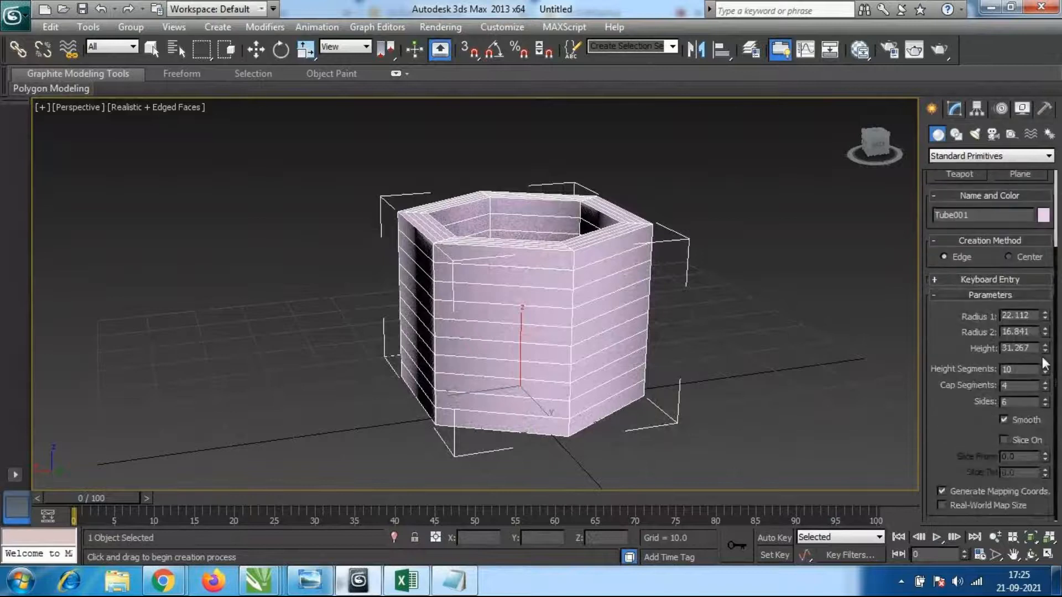
left_click(1005, 439)
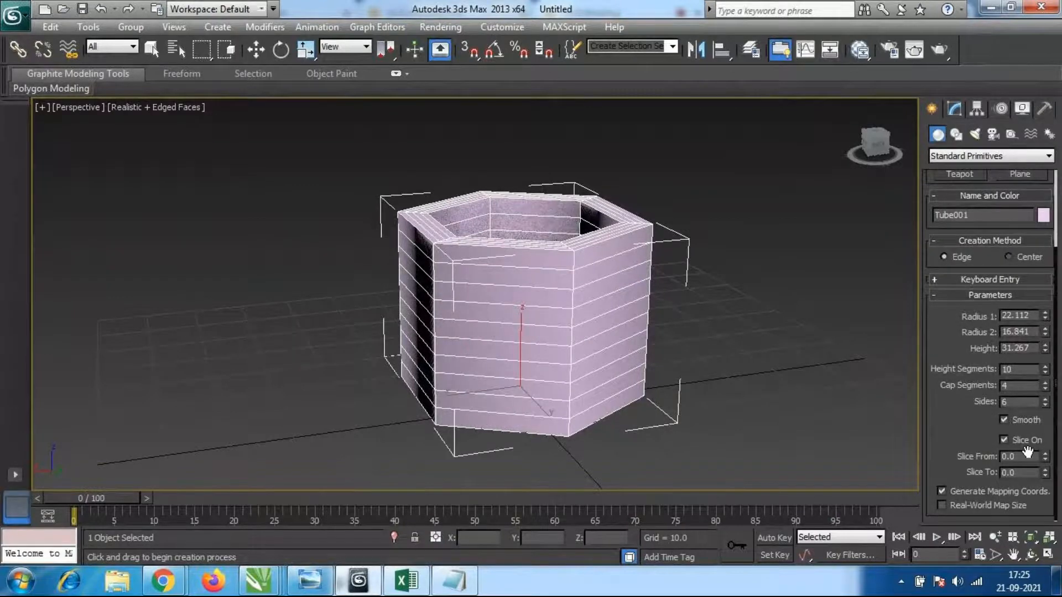
left_click_drag(1045, 460, 948, 215)
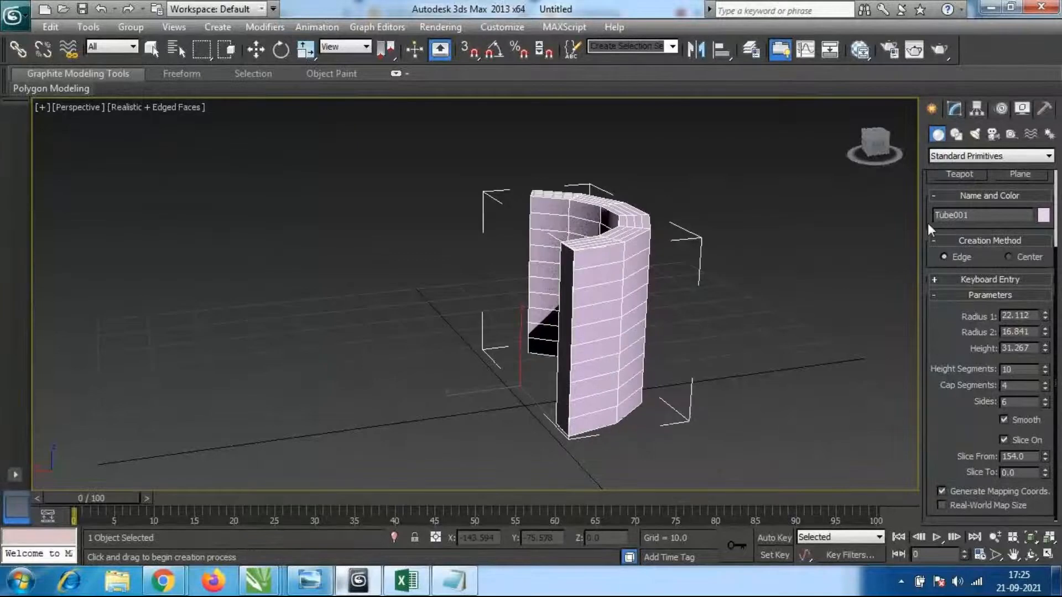
middle_click_drag(408, 370, 487, 369, "alt")
middle_click_drag(564, 436, 614, 427, "alt")
left_click_drag(1045, 461, 940, 415)
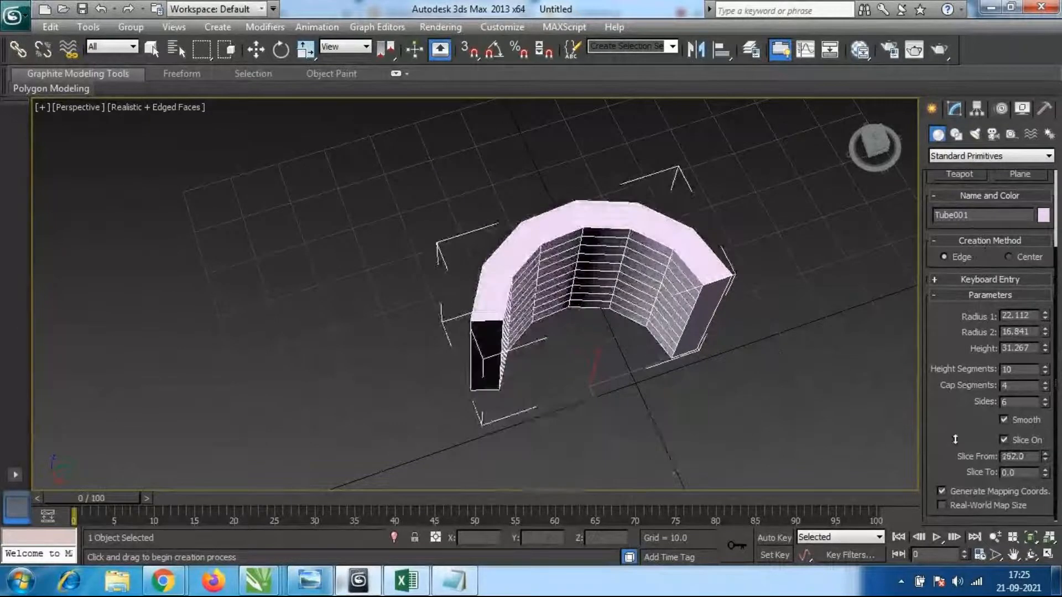
middle_click_drag(647, 443, 653, 385, "alt")
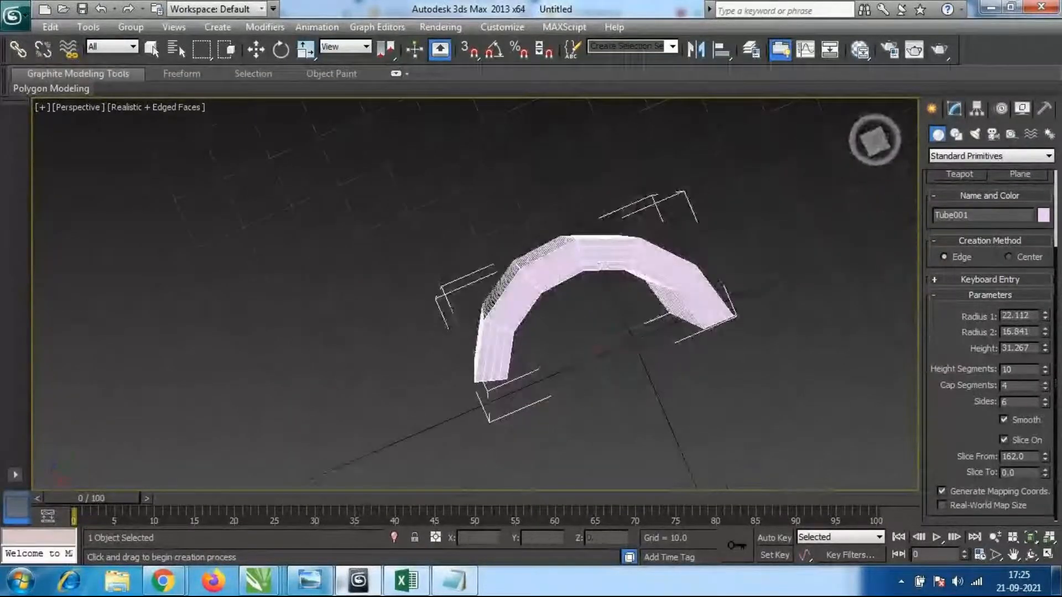
Set the sliced tube's Slice To to -11 and its sides to 30 to round the curve.
left_click_drag(1042, 472, 1060, 485)
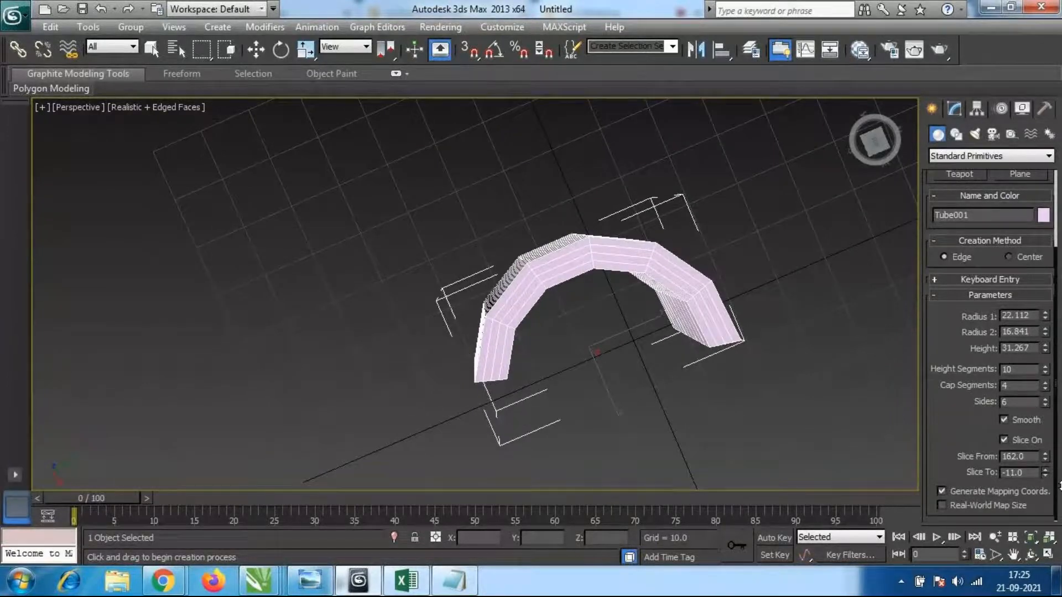
left_click_drag(1045, 399, 1045, 360)
left_click_drag(993, 239, 987, 219)
Flatten the half tube into a low curved band by scaling it down along the Z axis.
middle_click_drag(635, 335, 661, 221, "alt")
key("r")
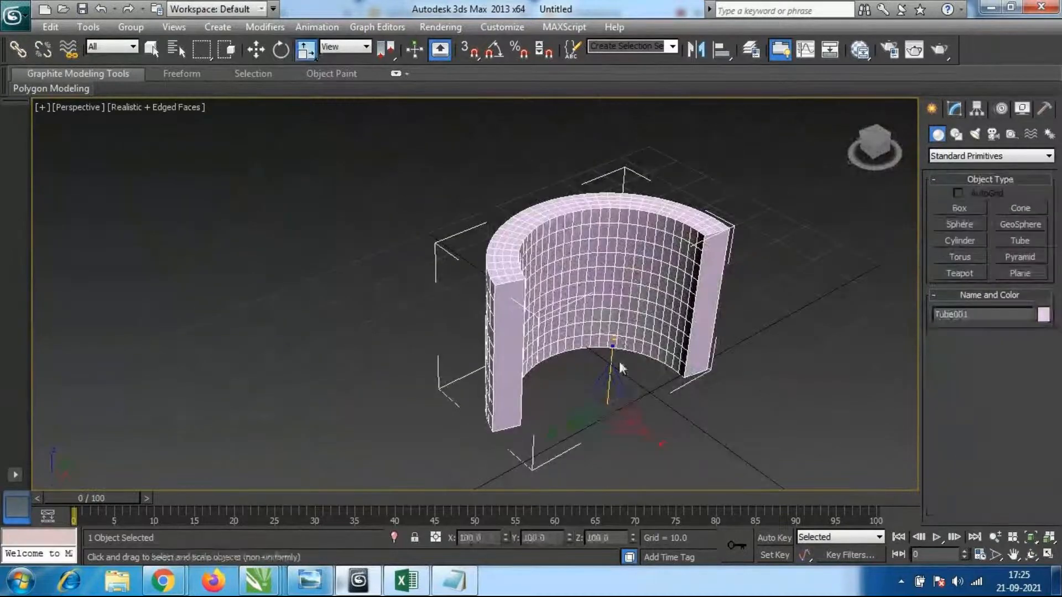
left_click_drag(619, 361, 622, 499)
Rotate the half tube about 86 degrees around Y and about 15 degrees around X to stand it up as an arch.
key("e")
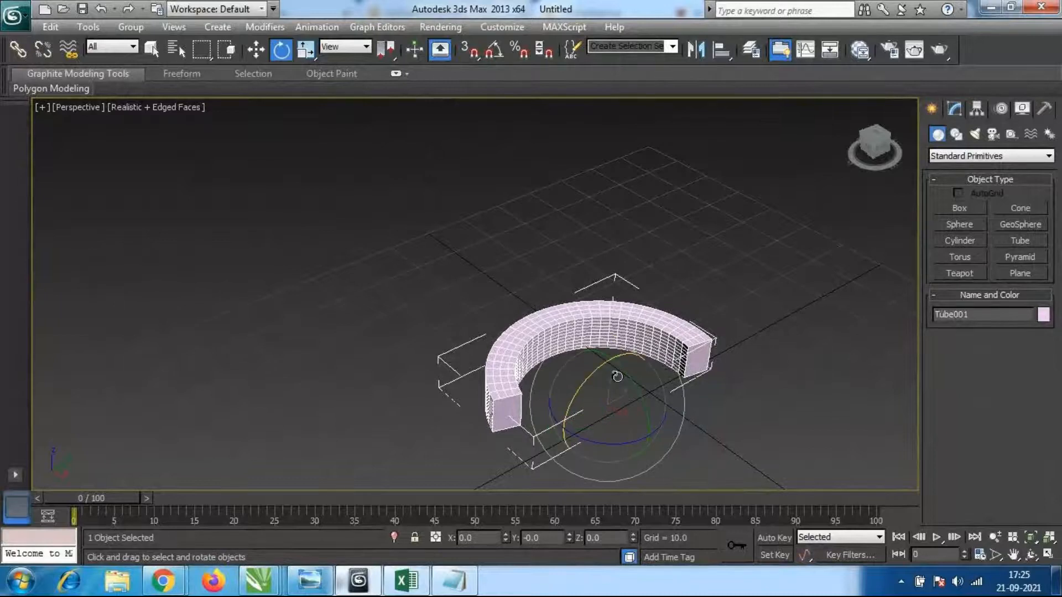
left_click_drag(618, 363, 692, 467)
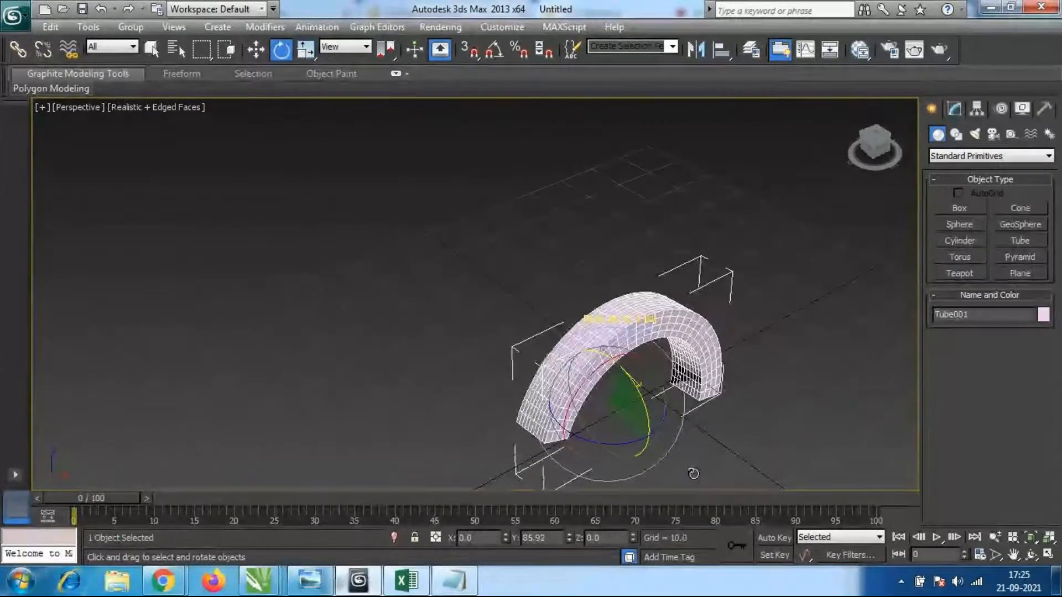
left_click_drag(587, 382, 570, 394)
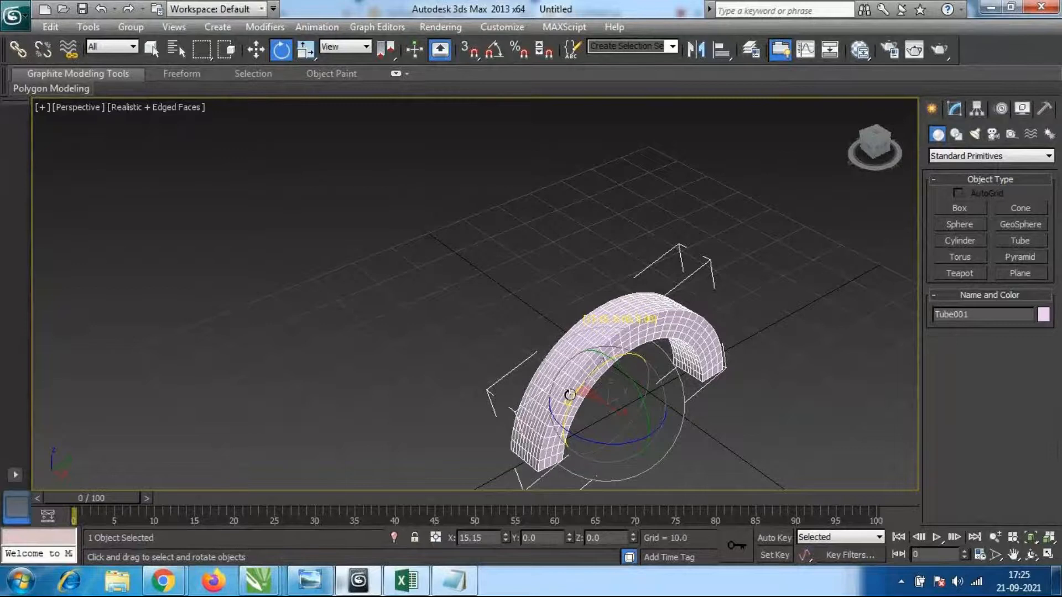
Reduce the arch's depth by setting the tube's Height parameter to about 14.7.
middle_click_drag(662, 423, 642, 367, "alt")
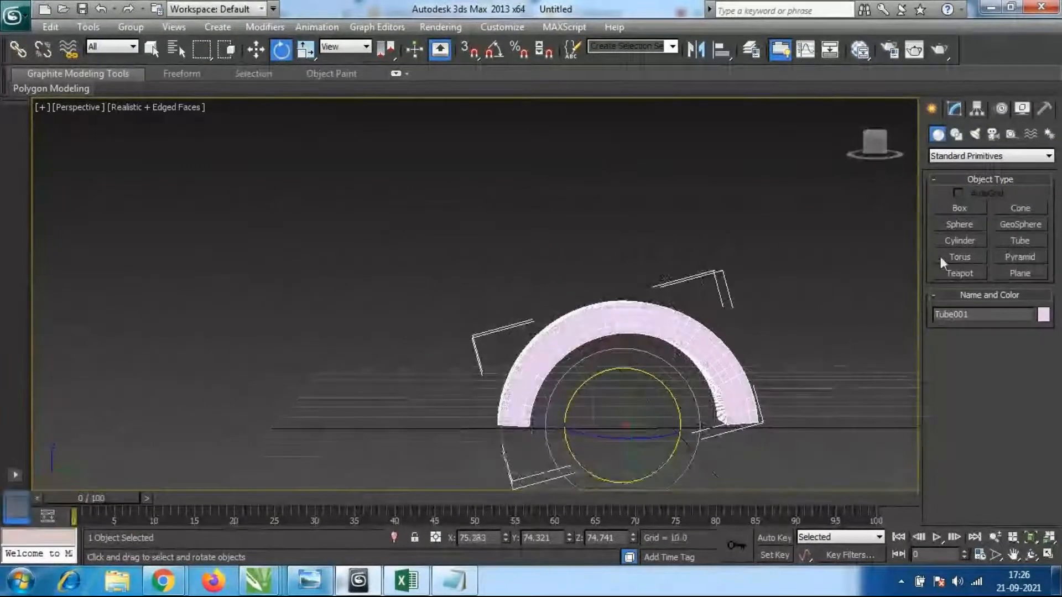
left_click(954, 111)
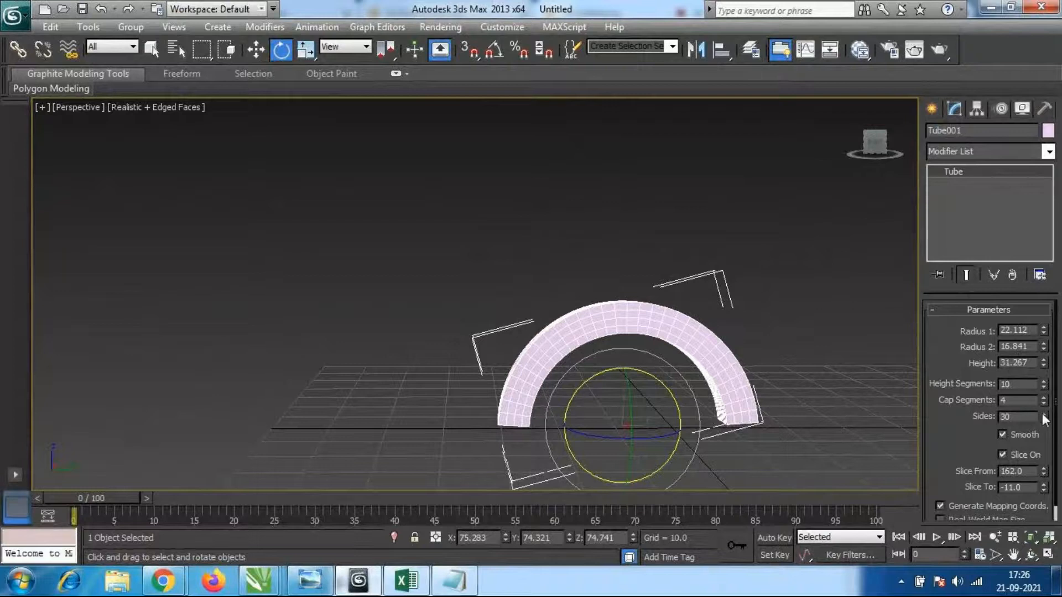
left_click_drag(1043, 364, 1029, 397)
middle_click_drag(573, 404, 661, 409, "alt")
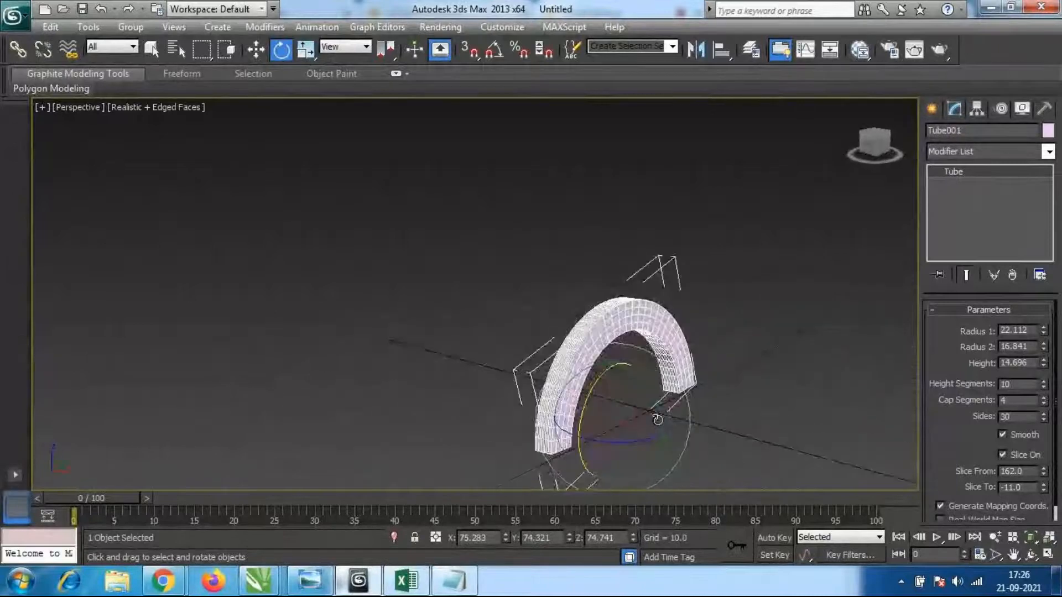
Deepen the tube arch to a Height of about 28.2 and try fewer sides, first 3 and finally 9.
left_click_drag(1044, 363, 1042, 289)
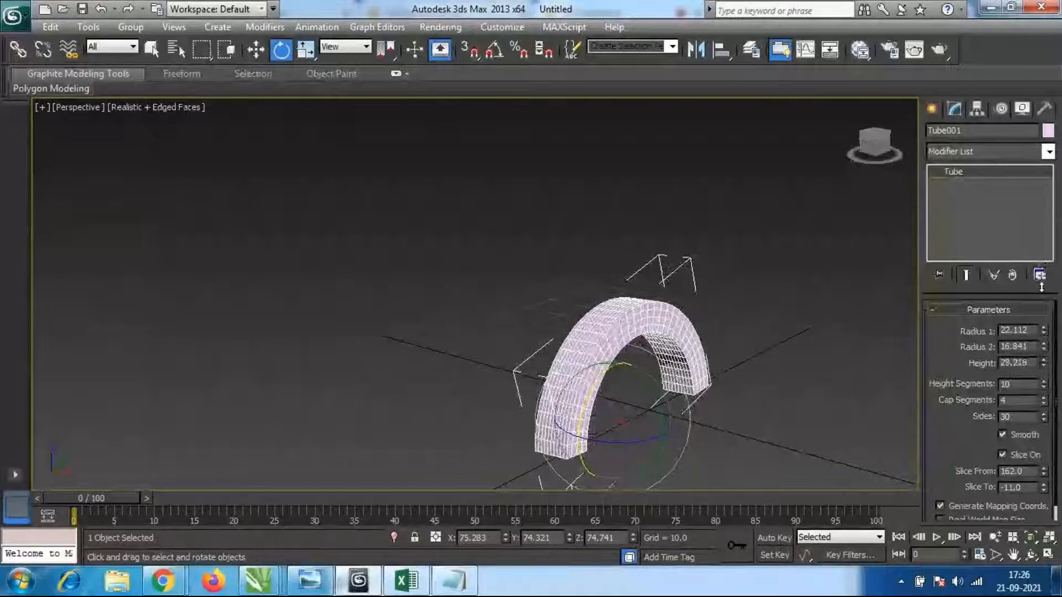
left_click(1043, 414)
left_click_drag(1043, 420, 1039, 66)
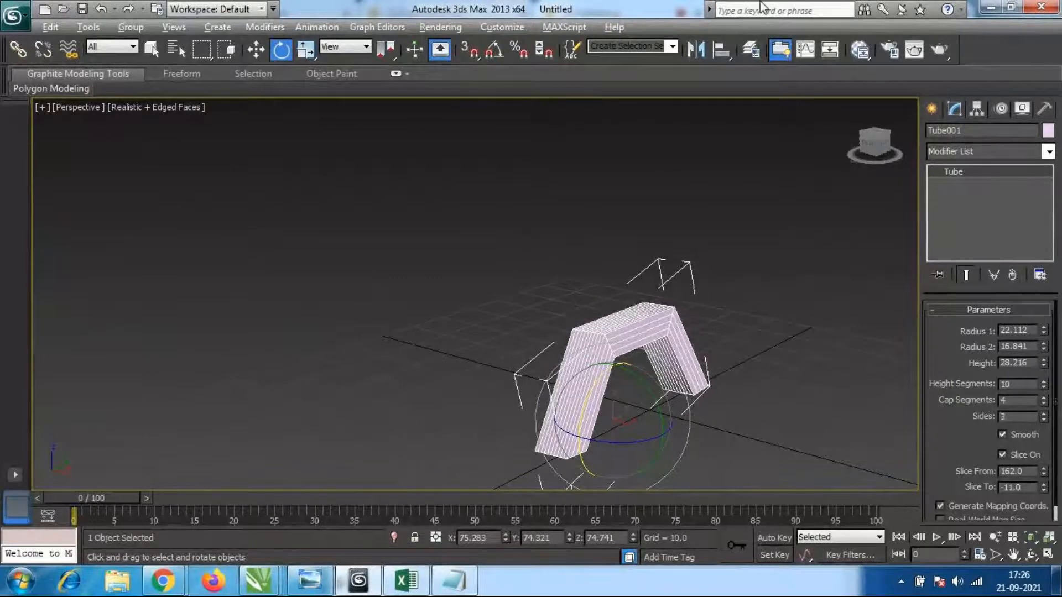
middle_click_drag(690, 305, 744, 337, "alt")
left_click_drag(1045, 418, 1001, 365)
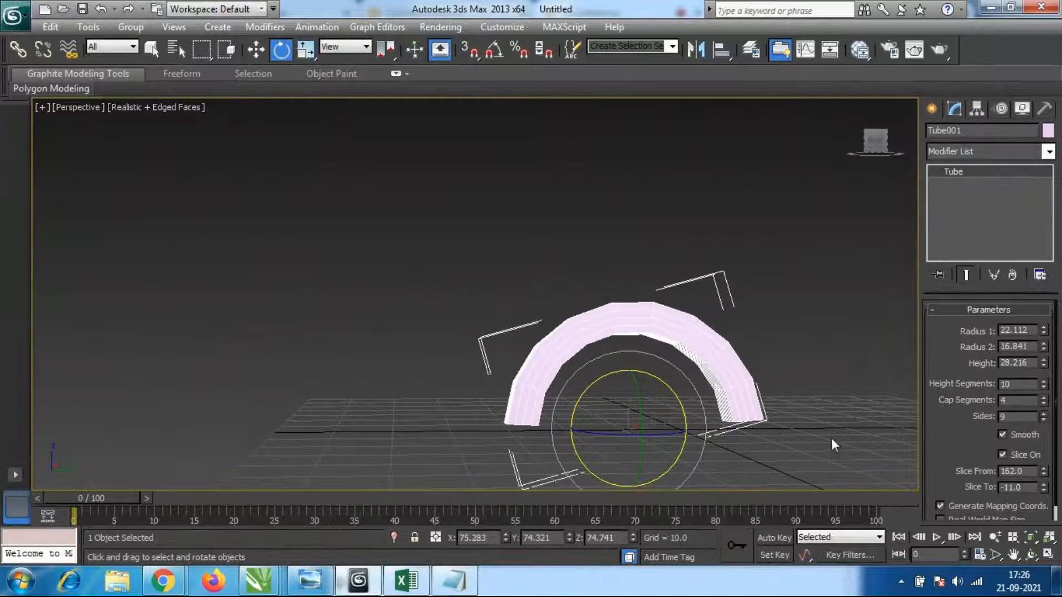
left_click_drag(948, 482, 942, 382)
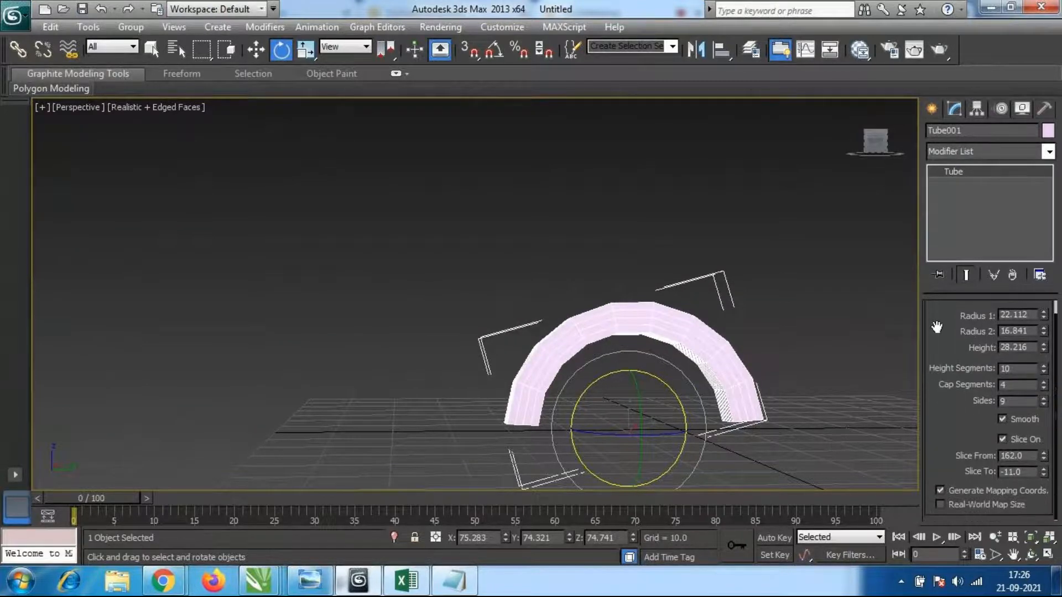
Delete the tube arch from the scene.
middle_click_drag(742, 371, 727, 366)
middle_click_drag(607, 348, 638, 409, "alt")
key("w")
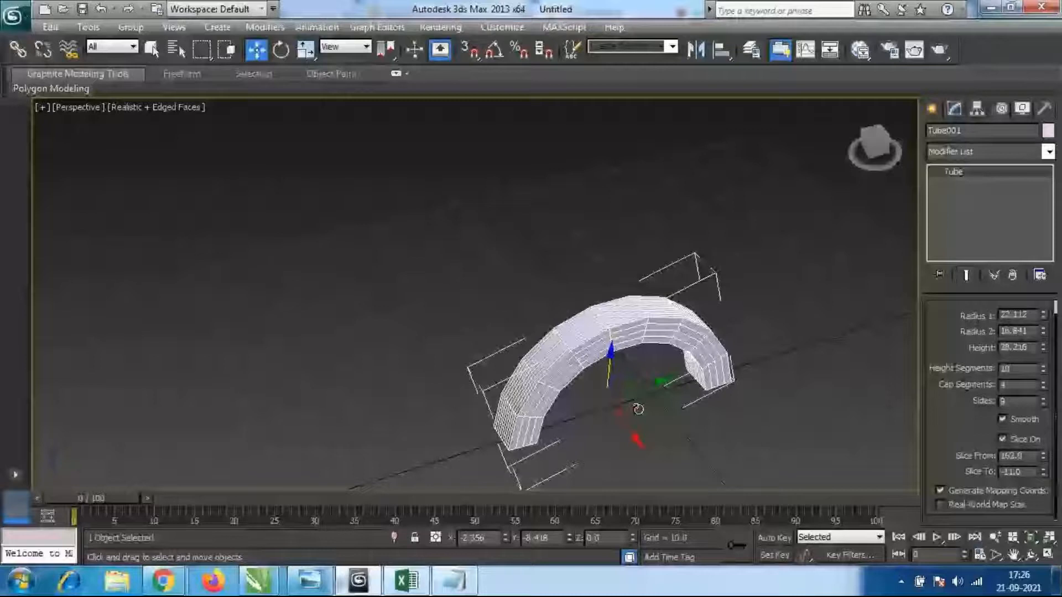
key("Delete")
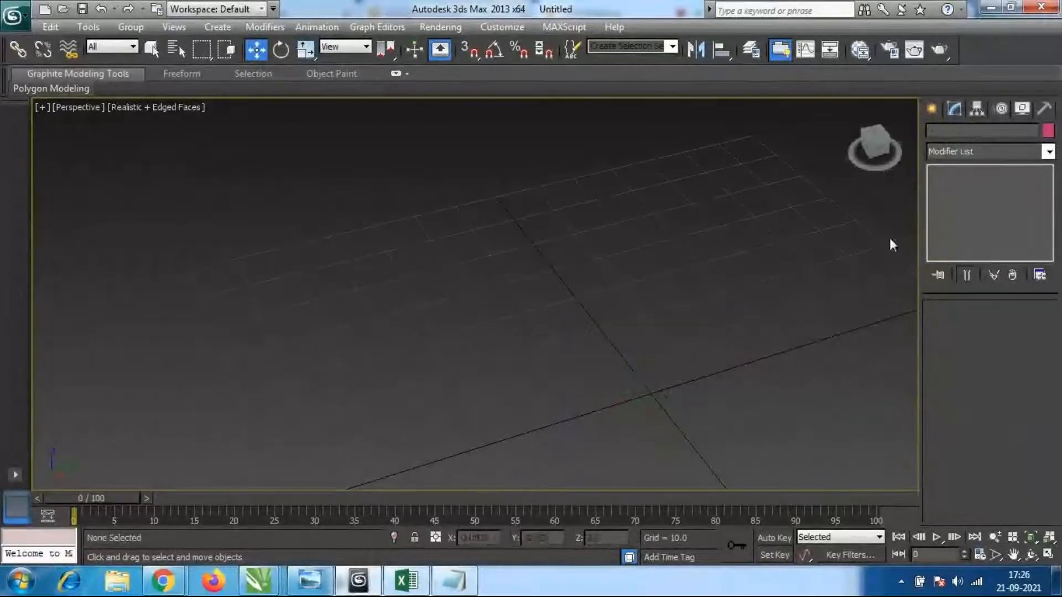
Create a Pyramid primitive on the grid about 63.3 wide, 53 deep and 51.3 high.
left_click(931, 110)
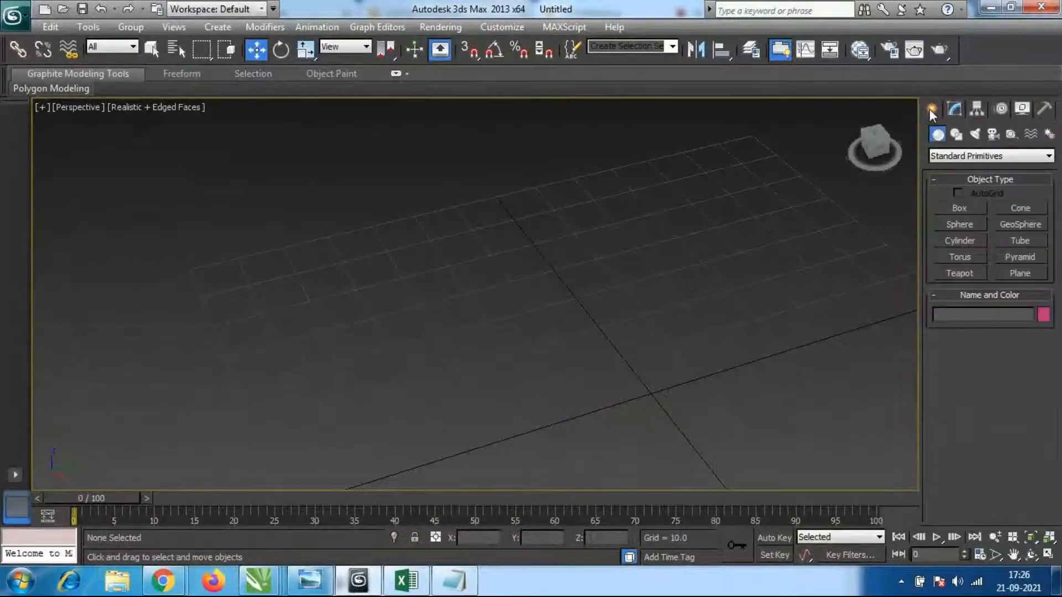
middle_click_drag(679, 476, 697, 371)
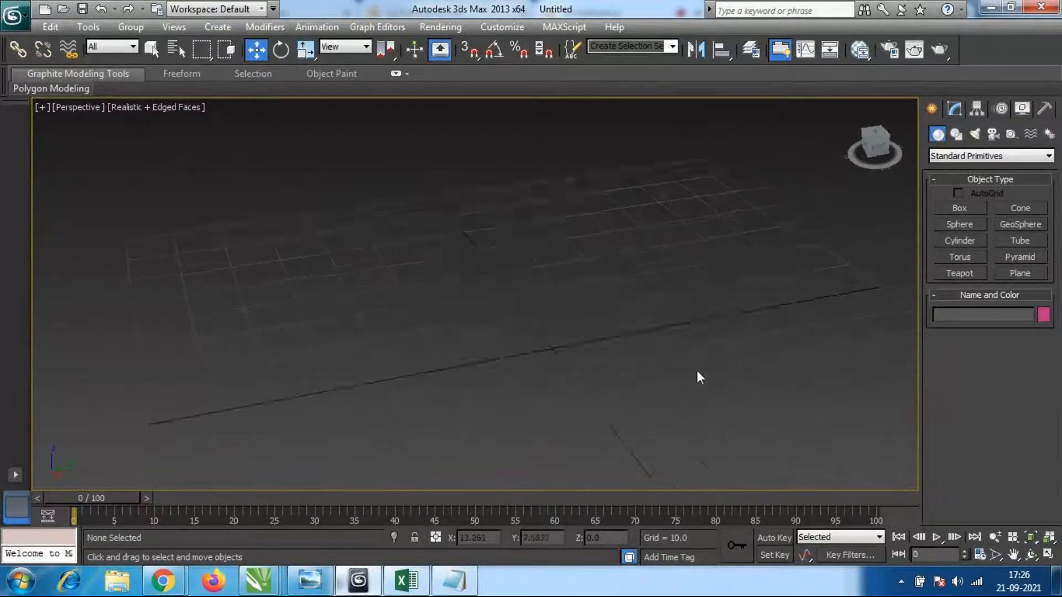
left_click(1020, 257)
scroll(719, 376, "down", 5)
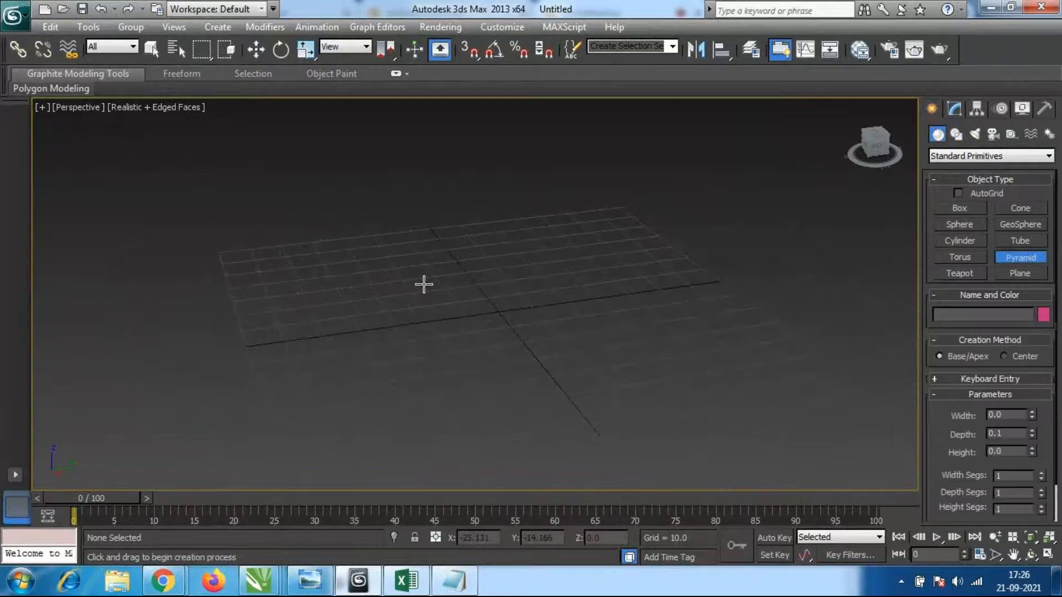
left_click_drag(467, 281, 733, 346)
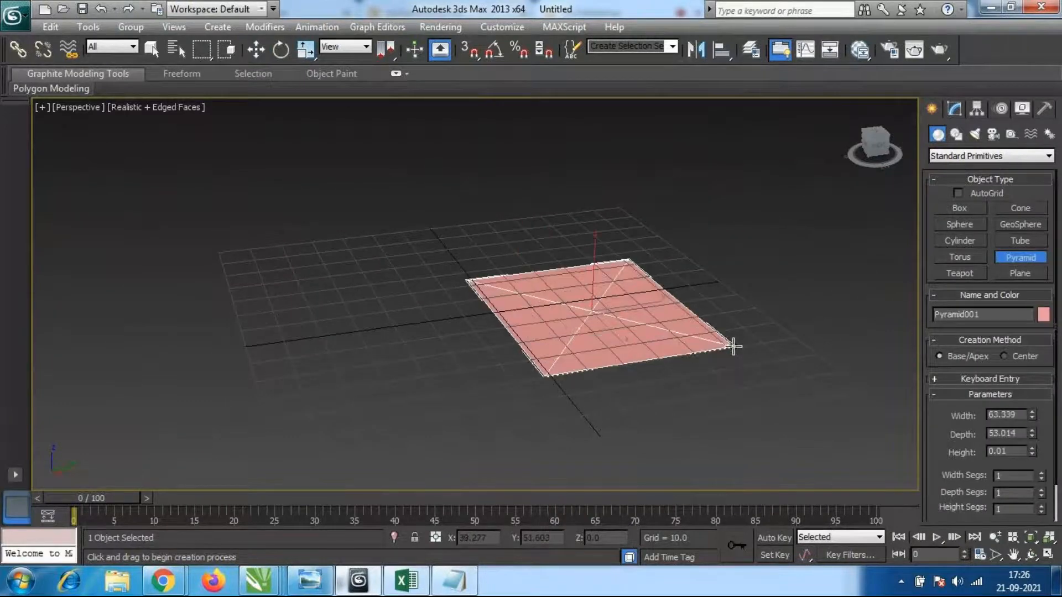
left_click(704, 174)
middle_click_drag(759, 379, 738, 384, "alt")
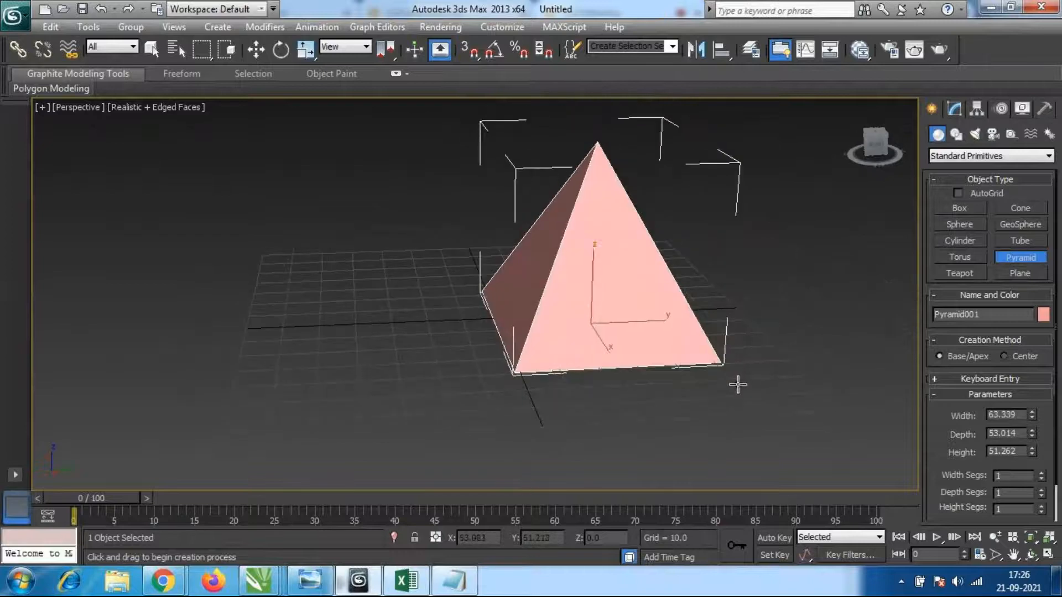
Widen the pyramid by scaling it non-uniformly to about 148% along X and 152.5% along Y.
key("w")
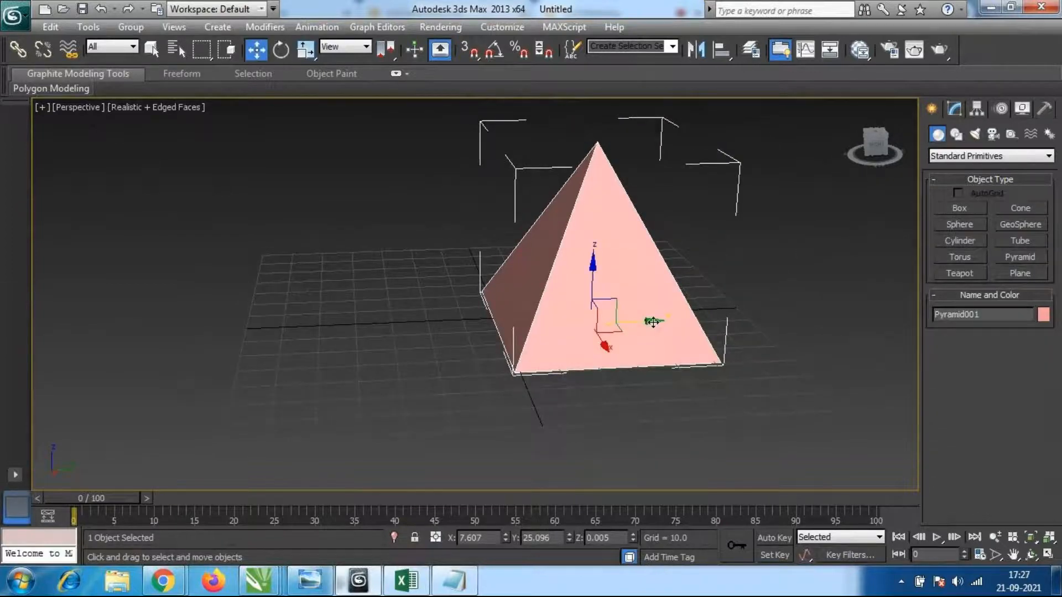
key("r")
left_click_drag(500, 323, 488, 330)
middle_click_drag(720, 384, 565, 376, "alt")
left_click_drag(653, 326, 695, 330)
middle_click_drag(695, 330, 600, 380, "alt")
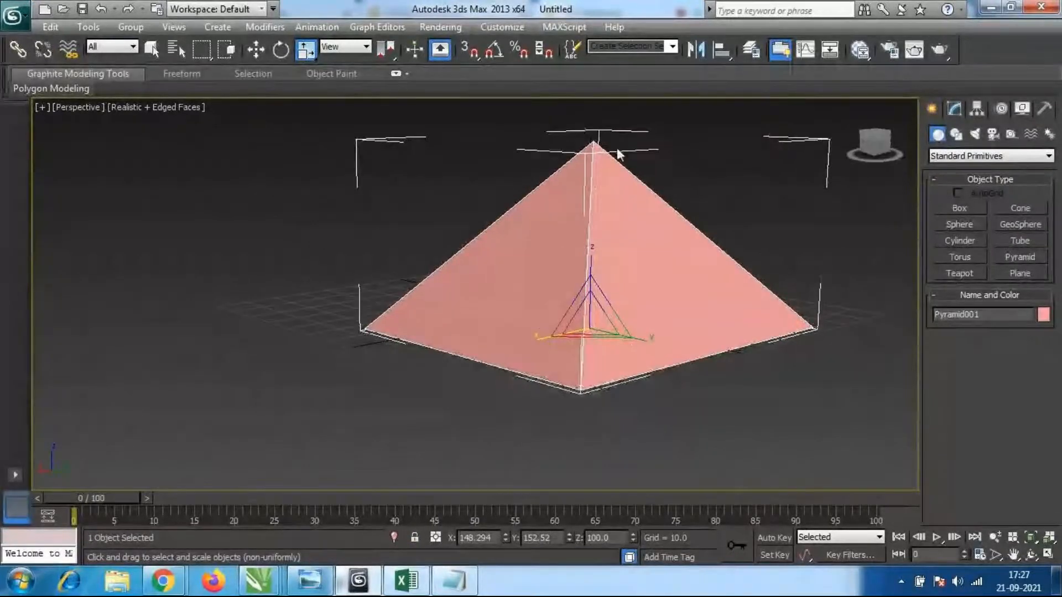
Adjust the pyramid's parameters to a Width of about 85.5, Depth of about 61 and Height of about 52.3.
middle_click_drag(735, 297, 618, 298, "alt")
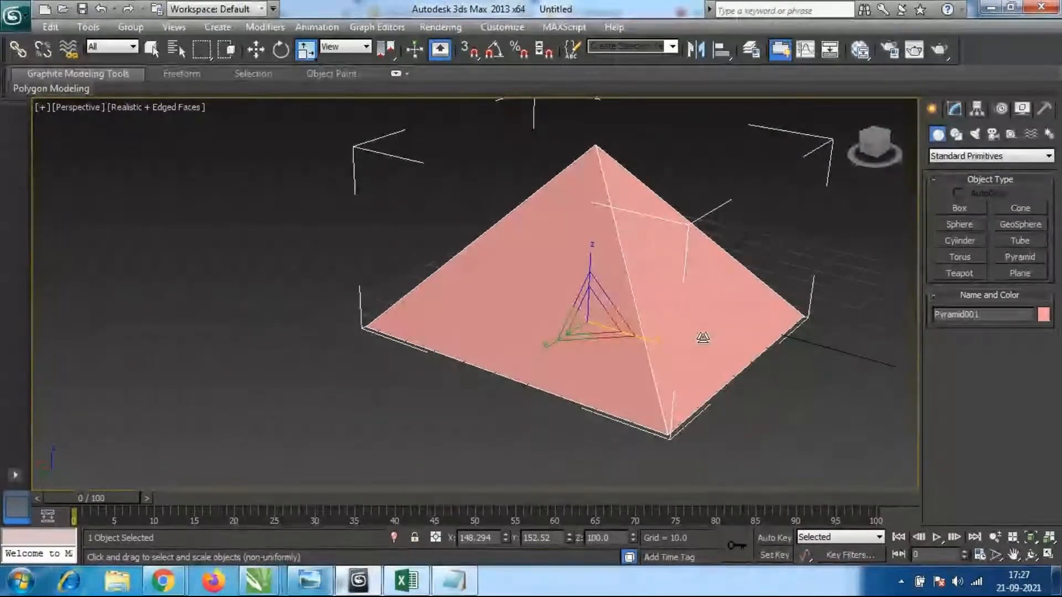
middle_click_drag(435, 402, 537, 400, "alt")
middle_click_drag(783, 332, 755, 345, "alt")
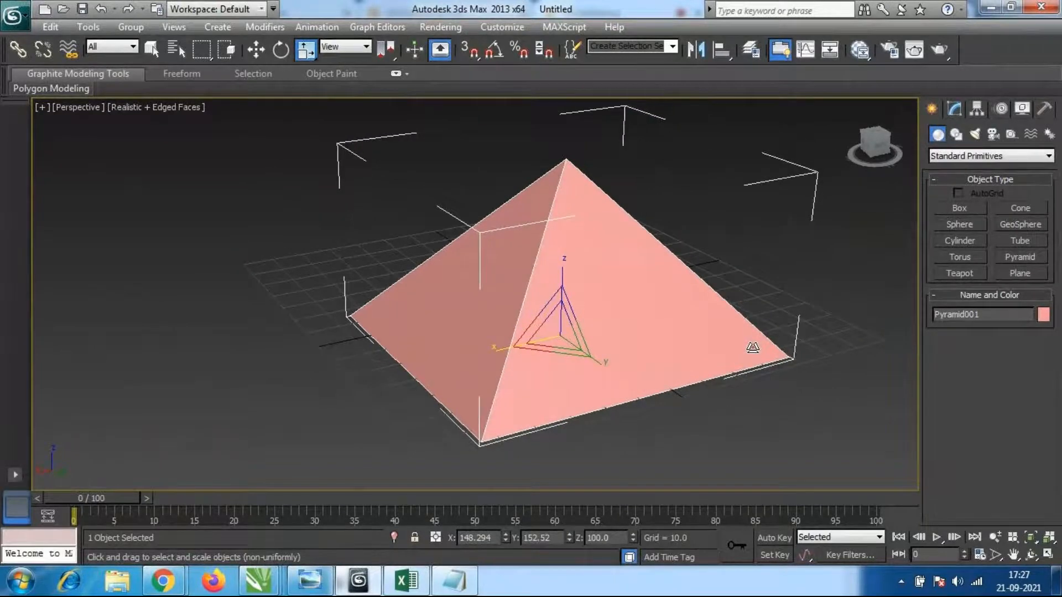
middle_click_drag(674, 315, 669, 333)
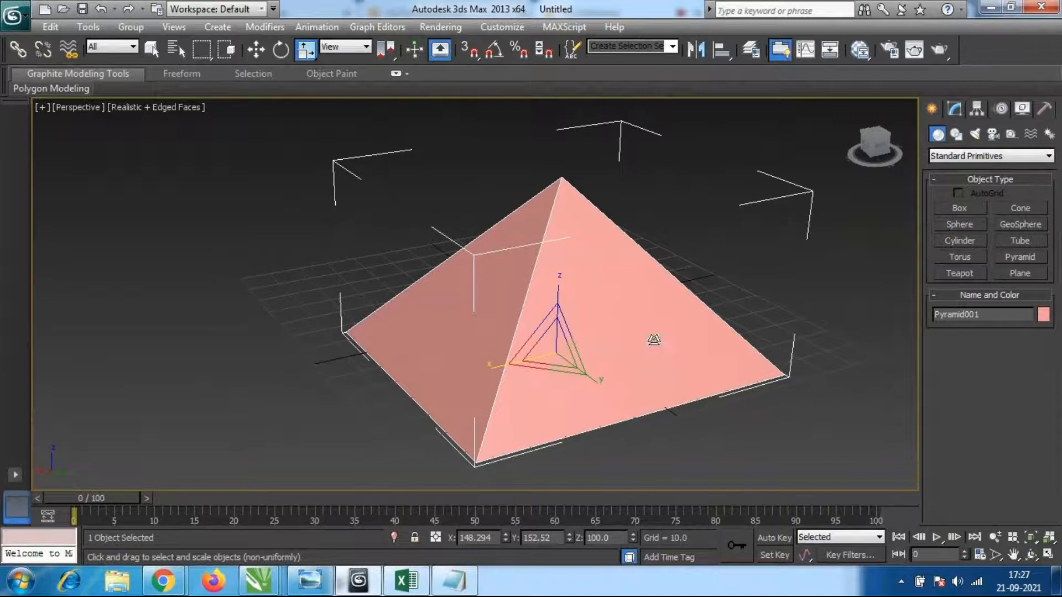
middle_click_drag(493, 380, 526, 379, "alt")
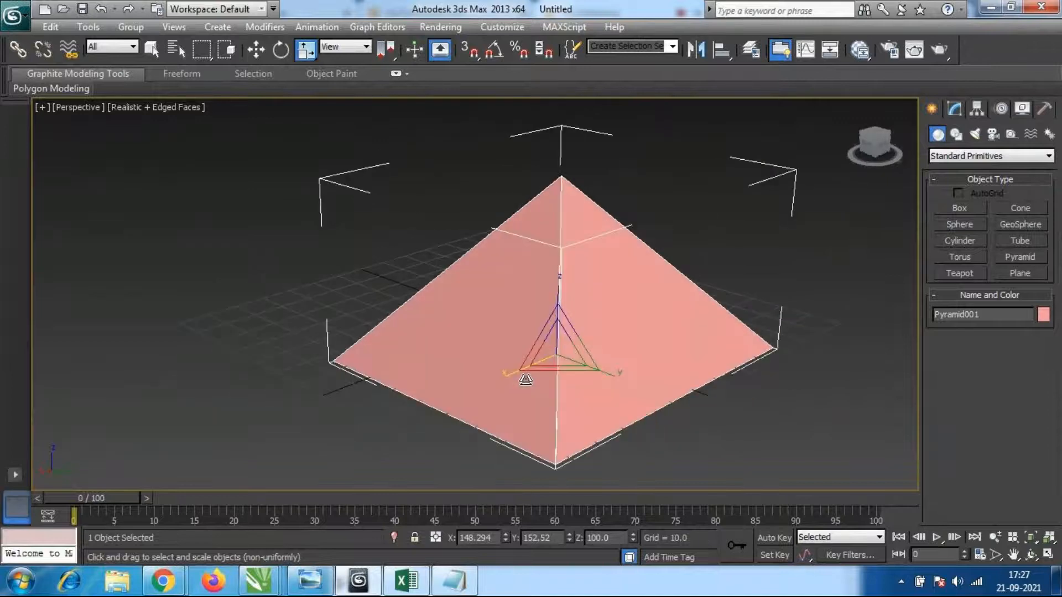
left_click(955, 109)
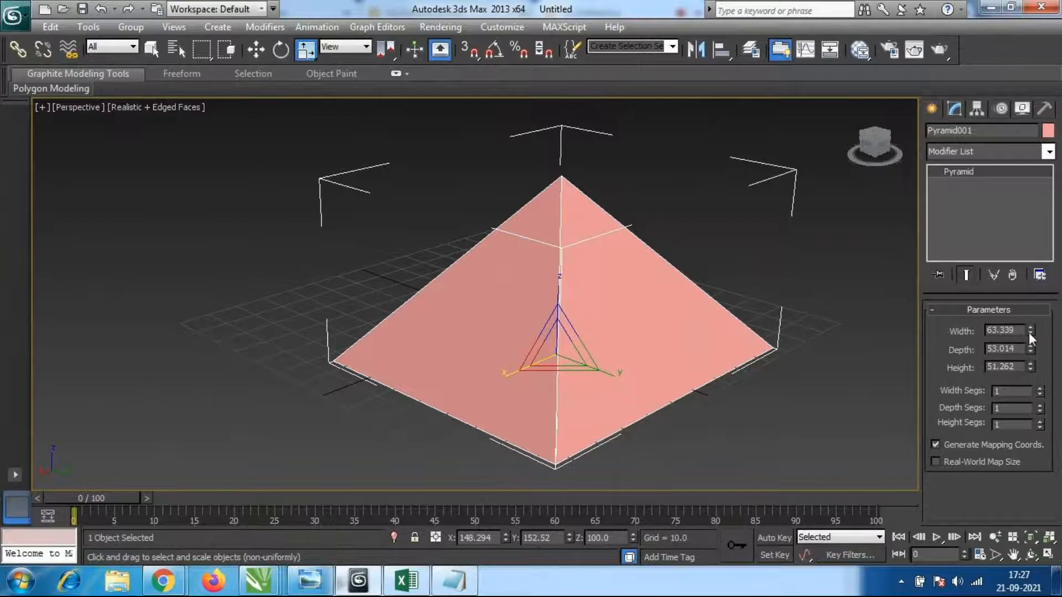
left_click_drag(1030, 328, 1018, 363)
middle_click_drag(716, 373, 699, 408, "alt")
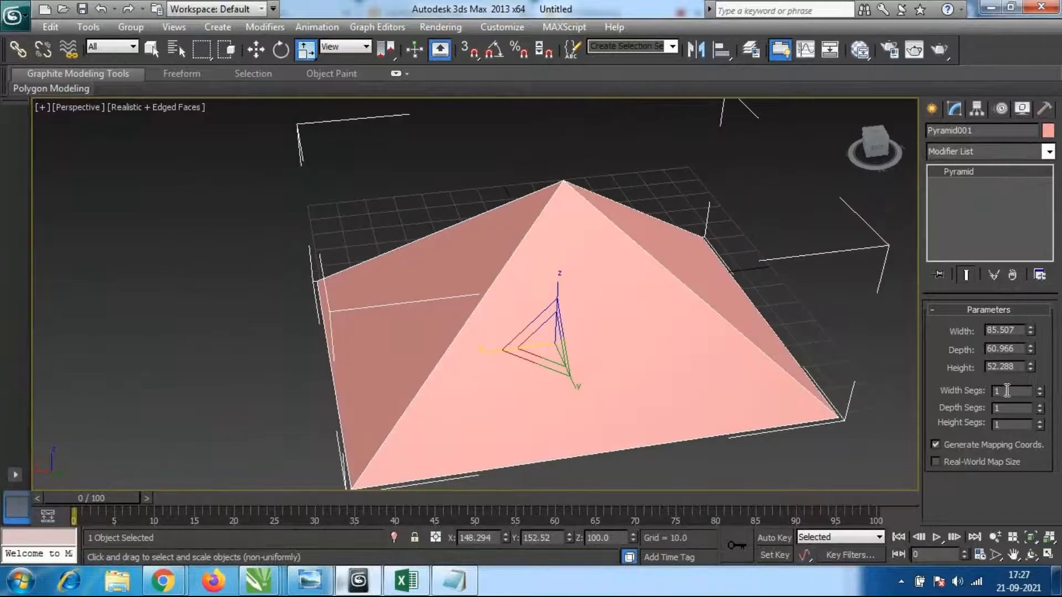
Set the pyramid's width, depth and height segments to 5 each, correcting a depth entry of 51.
left_click_drag(1007, 391, 858, 400)
type("5")
key("Return")
left_click_drag(1019, 410, 801, 422)
type("51")
key("Return")
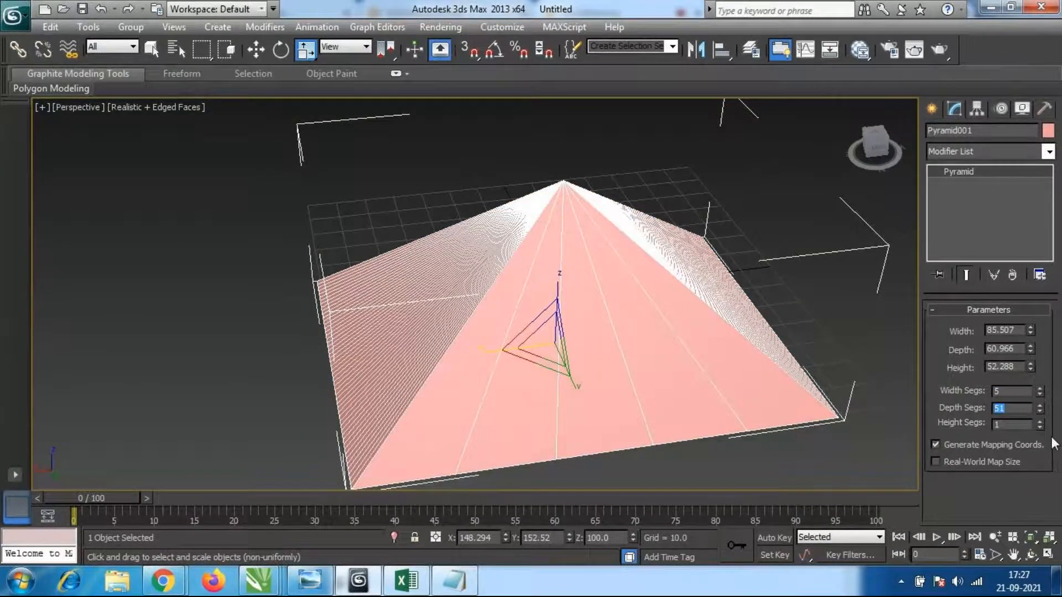
type("5")
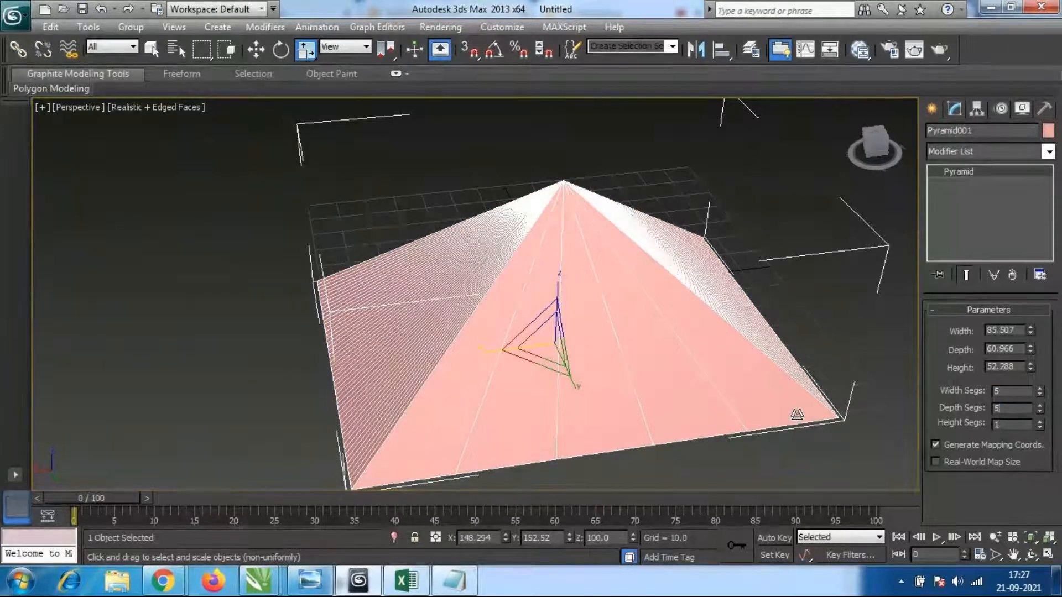
key("Tab")
type("5")
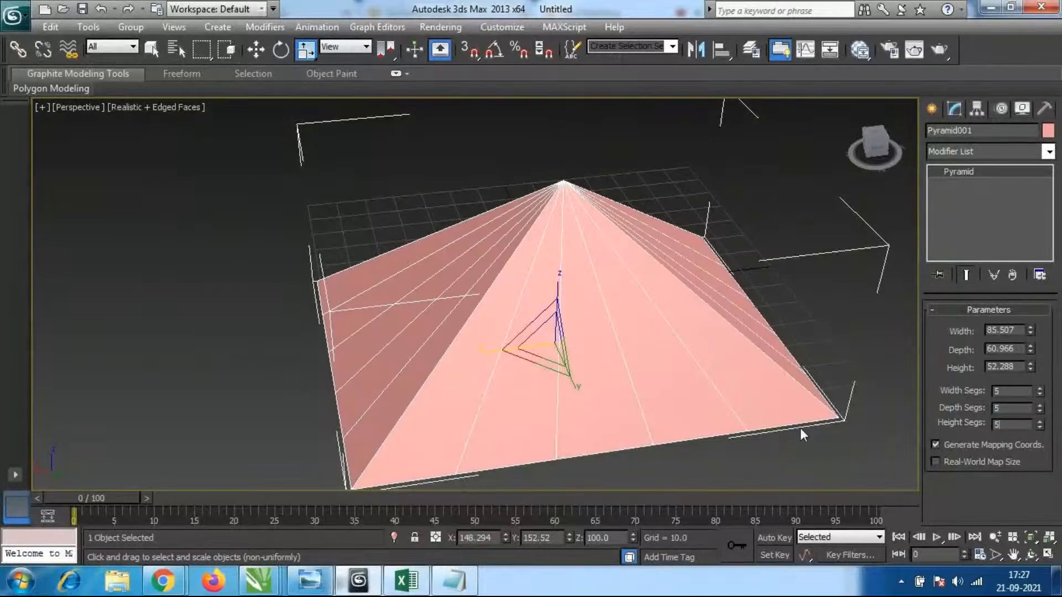
key("Return")
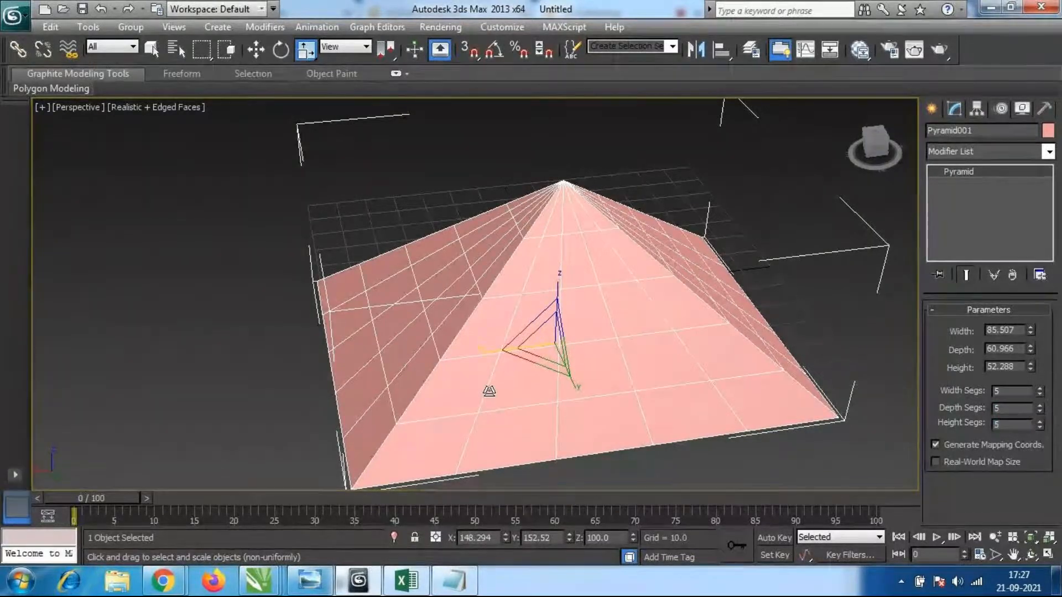
mouse_move(486, 391)
middle_mouse_down()
mouse_move(584, 392)
mouse_move(481, 394)
mouse_move(510, 393)
mouse_move(476, 380)
mouse_move(490, 379)
middle_mouse_up()
middle_click_drag(476, 419, 532, 374, "alt")
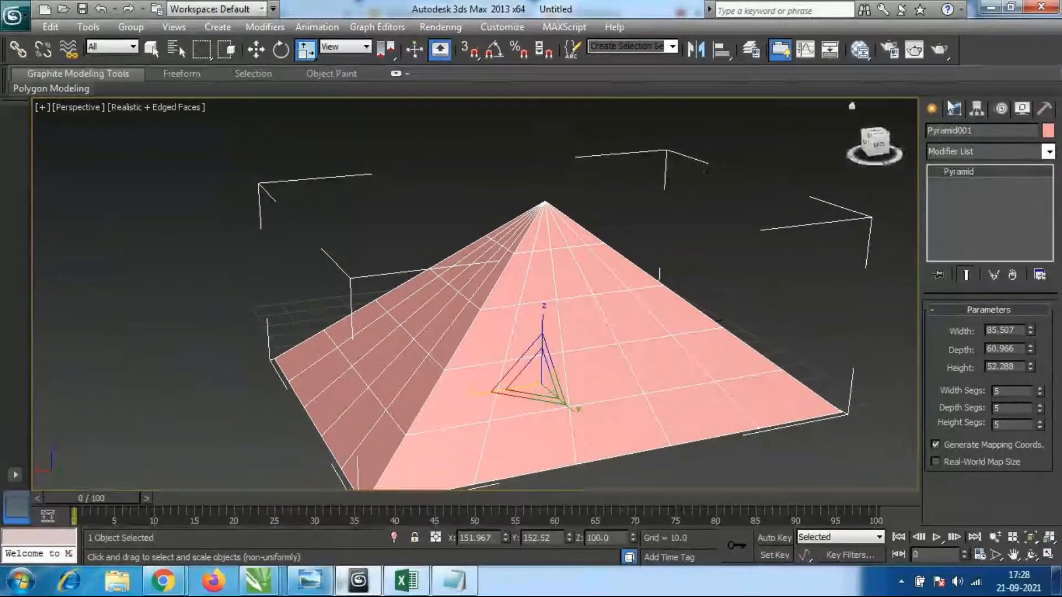
Show all four viewports, raise the pyramid slightly above the ground grid and deselect it.
left_click(932, 109)
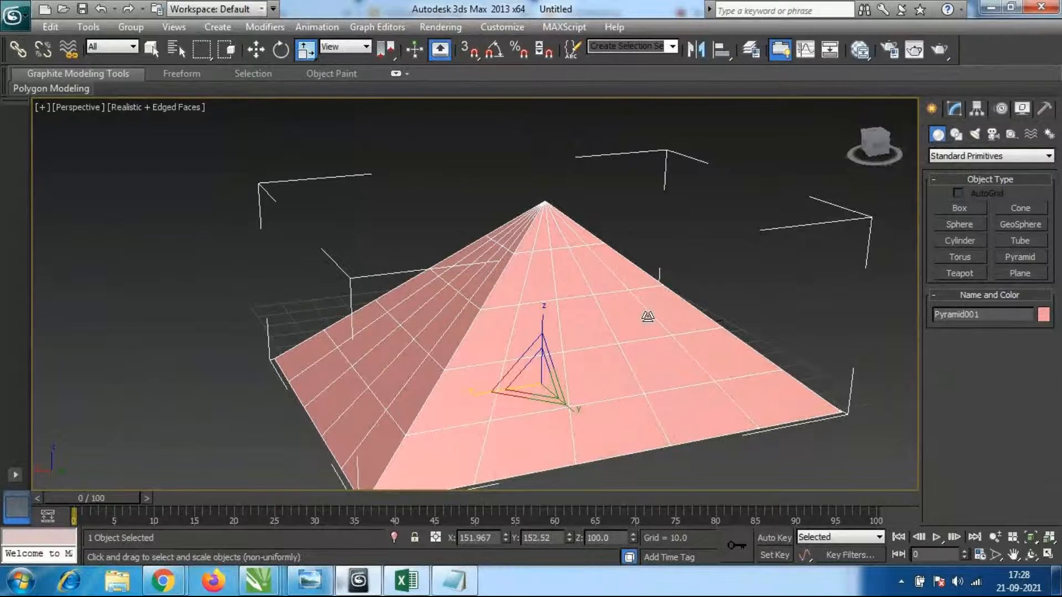
mouse_move(654, 292)
middle_mouse_down("alt")
mouse_move(664, 360)
mouse_move(624, 389)
mouse_move(692, 287)
mouse_move(672, 293)
middle_mouse_up("alt")
middle_click_drag(795, 305, 686, 351, "alt")
key("alt+w")
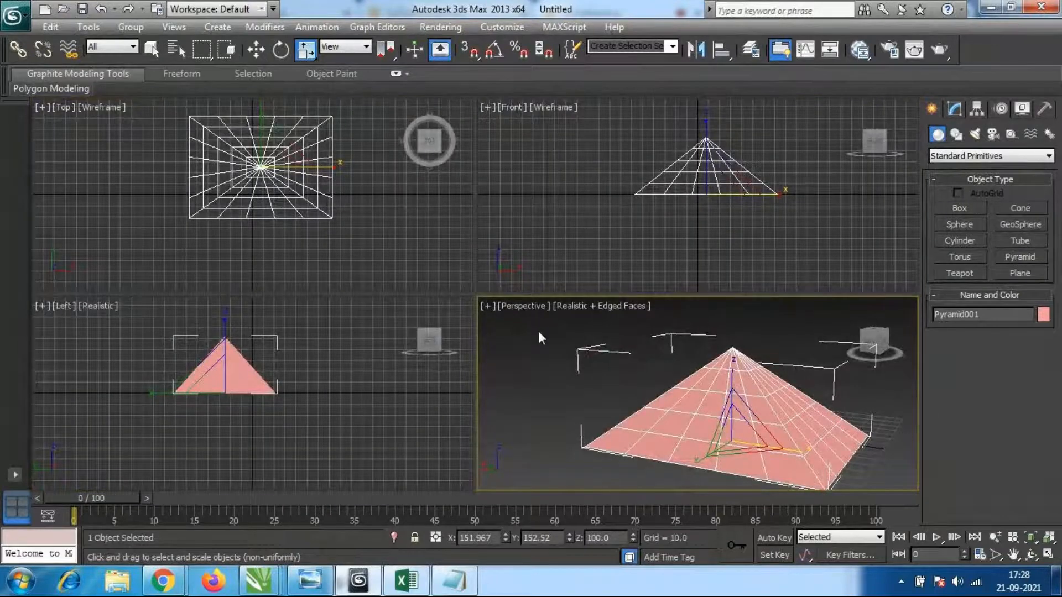
key("w")
mouse_move(683, 432)
left_mouse_down()
mouse_move(683, 384)
mouse_move(687, 415)
left_mouse_up()
left_click(679, 466)
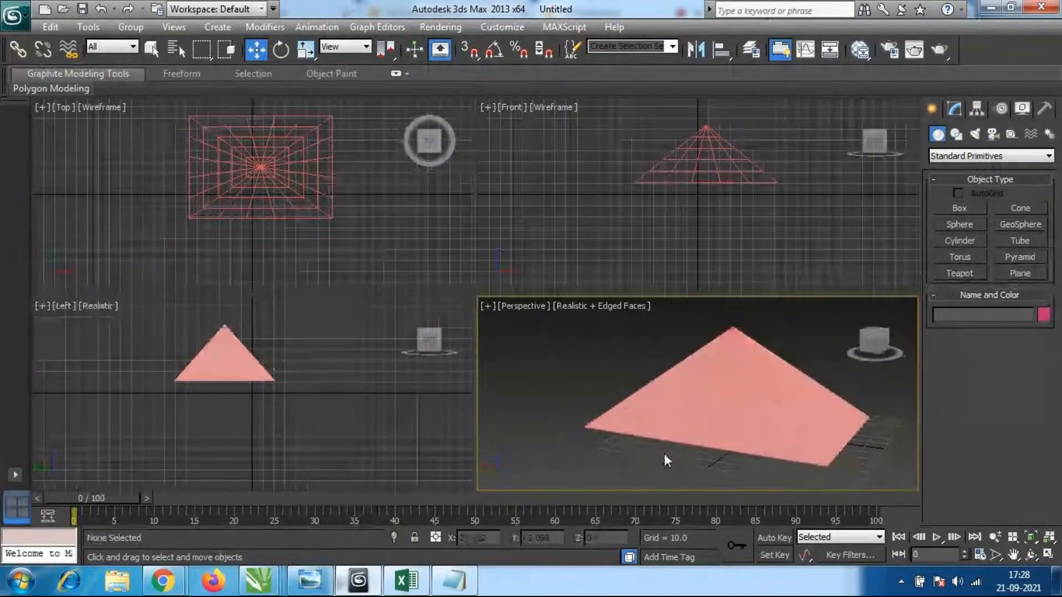
Switch repeatedly between the four-viewport layout and the maximized Perspective view, finishing with Perspective maximized.
key("alt+w")
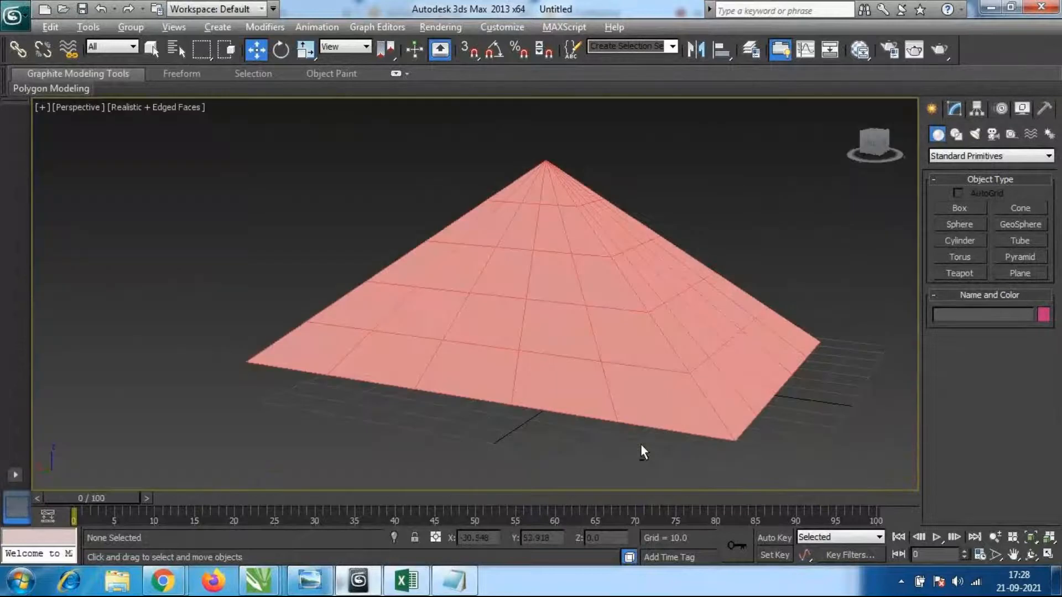
key("alt+w")
key("alt+w")
key("alt+w")
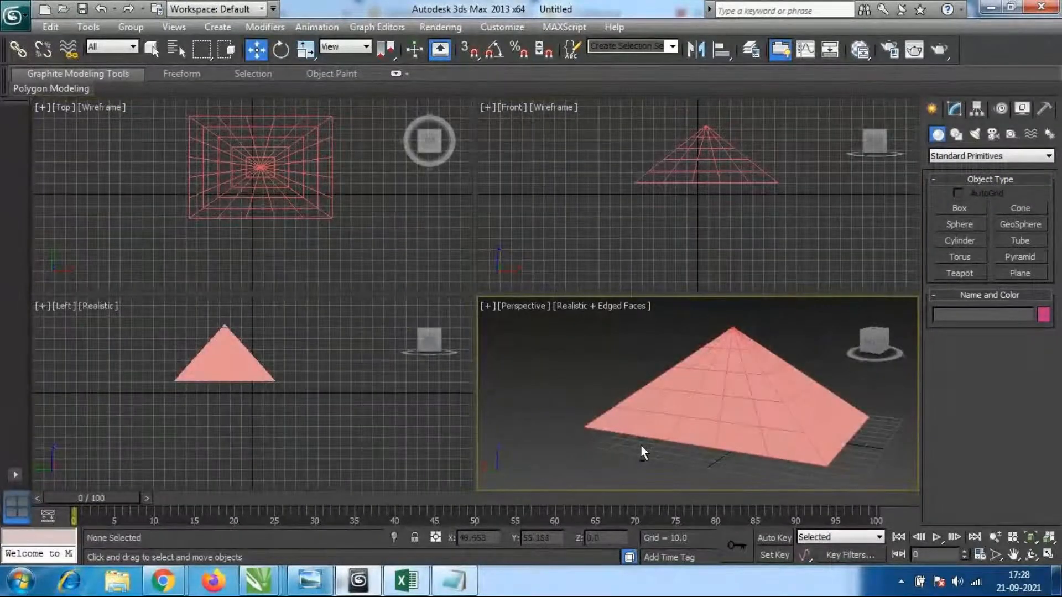
key("alt+w")
key("alt+w")
key("alt+w")
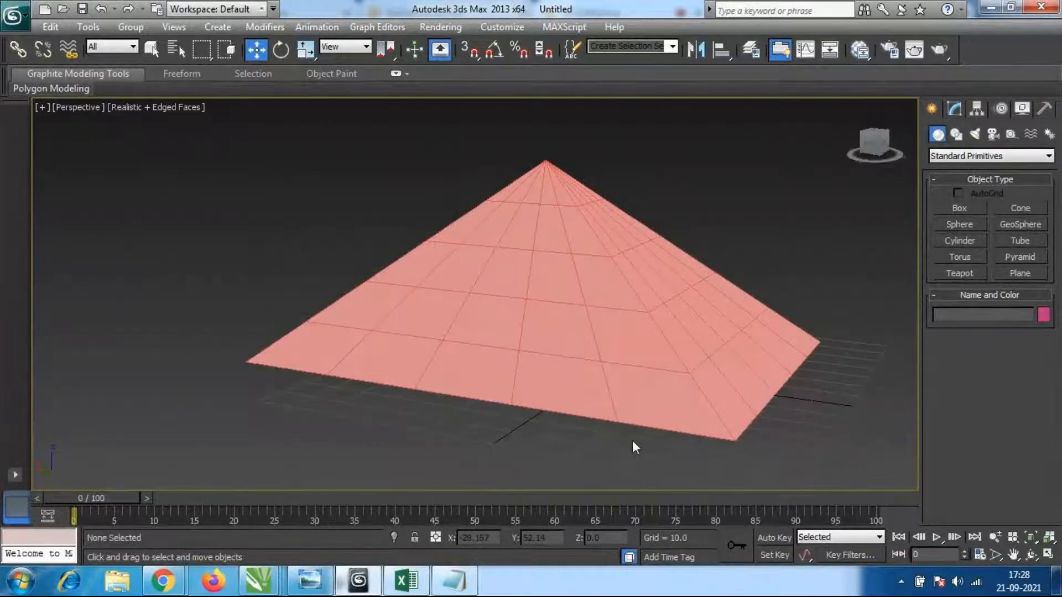
Delete the pyramid and create a Plane primitive about 150.3 long and 138.8 wide covering the grid.
left_click(653, 376)
key("Delete")
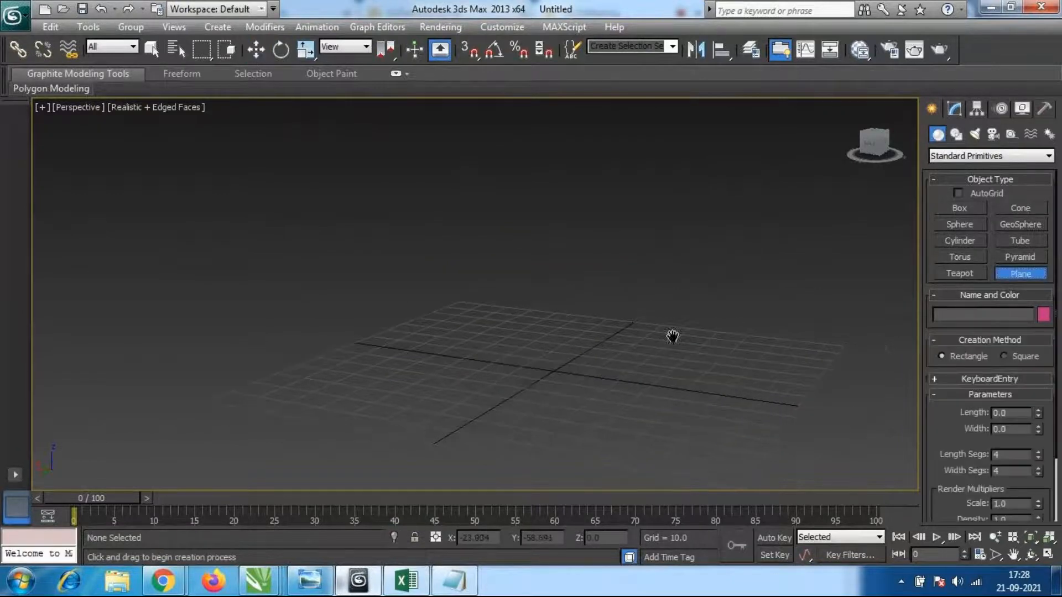
middle_click_drag(514, 367, 571, 380, "alt")
middle_click_drag(662, 408, 664, 413, "alt")
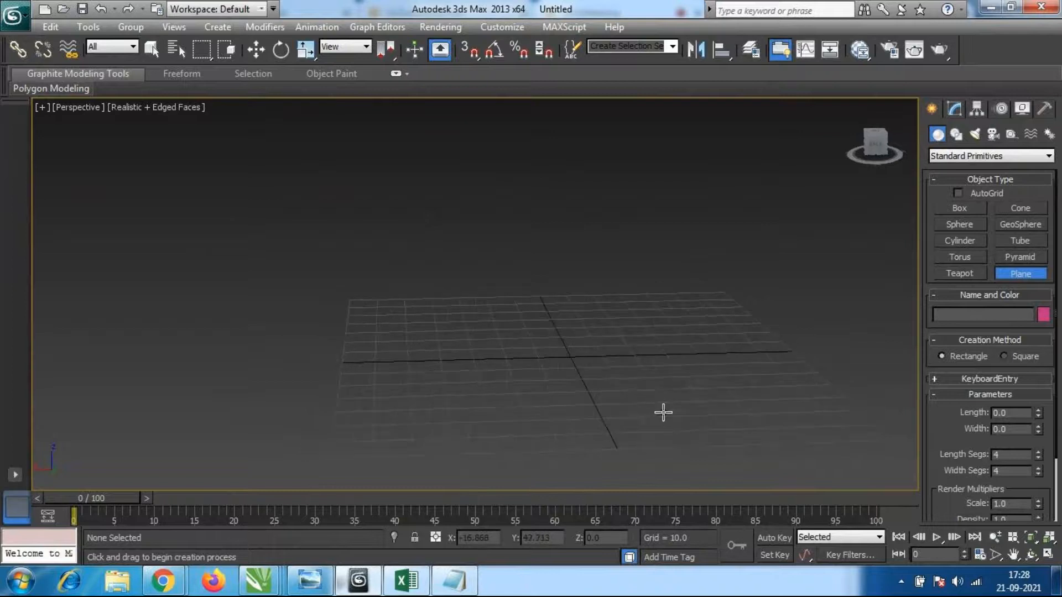
left_click_drag(351, 292, 888, 439)
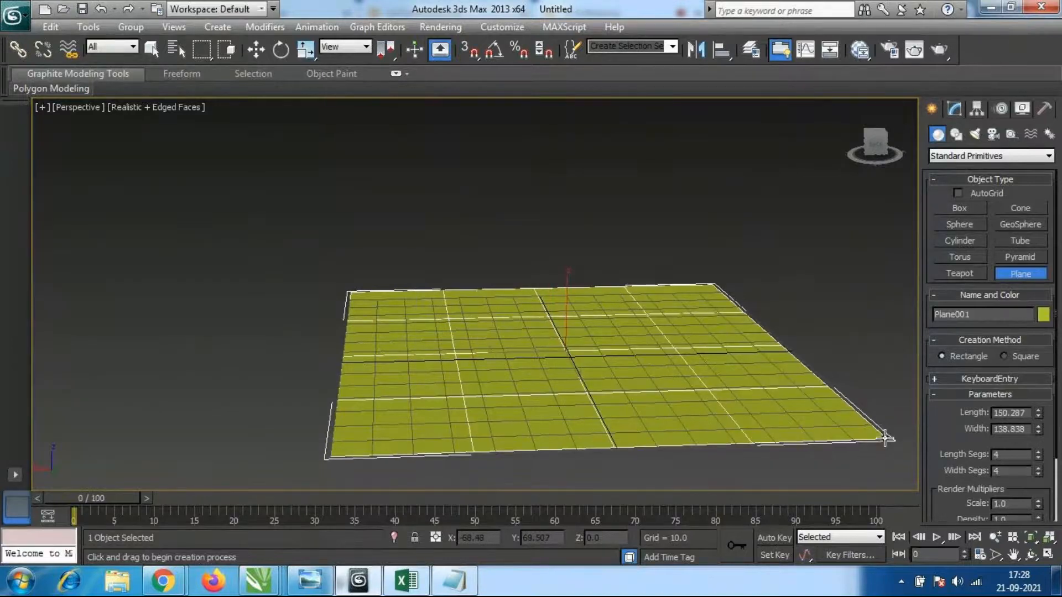
mouse_move(669, 314)
middle_mouse_down("alt")
mouse_move(664, 282)
mouse_move(685, 247)
mouse_move(676, 343)
mouse_move(674, 307)
middle_mouse_up("alt")
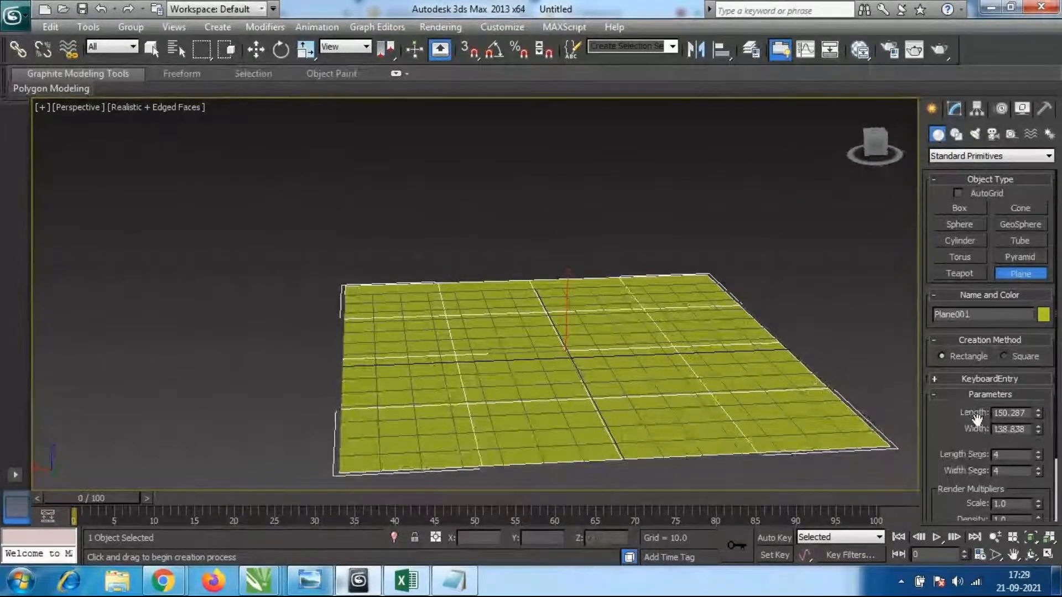
middle_click_drag(679, 398, 413, 307, "alt")
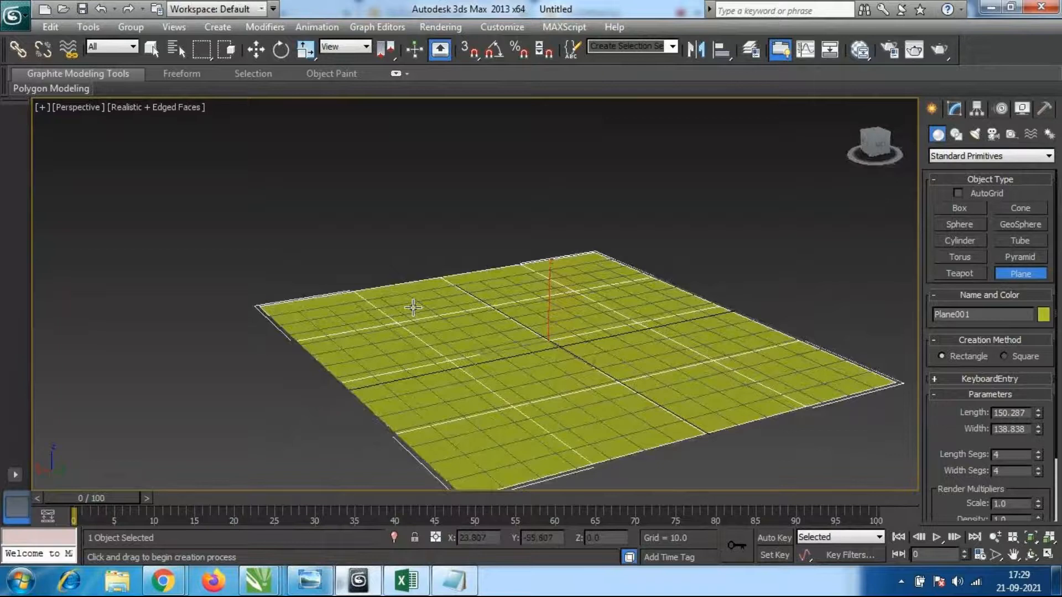
Switch to the Move tool and increase the plane's length to about 165.3 in its parameters.
middle_click_drag(595, 372, 575, 343)
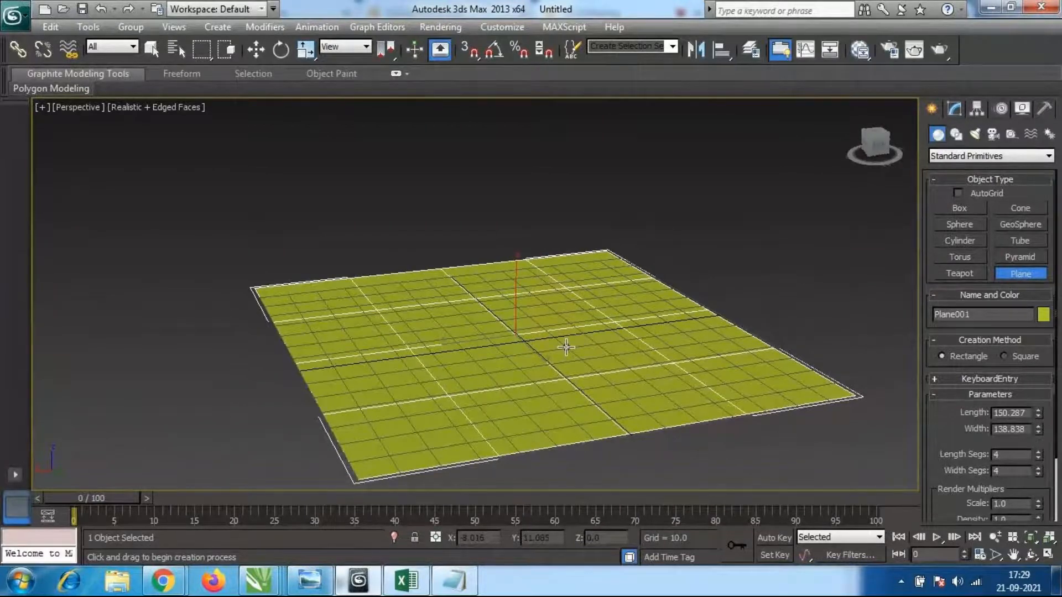
middle_click_drag(570, 357, 572, 393, "alt")
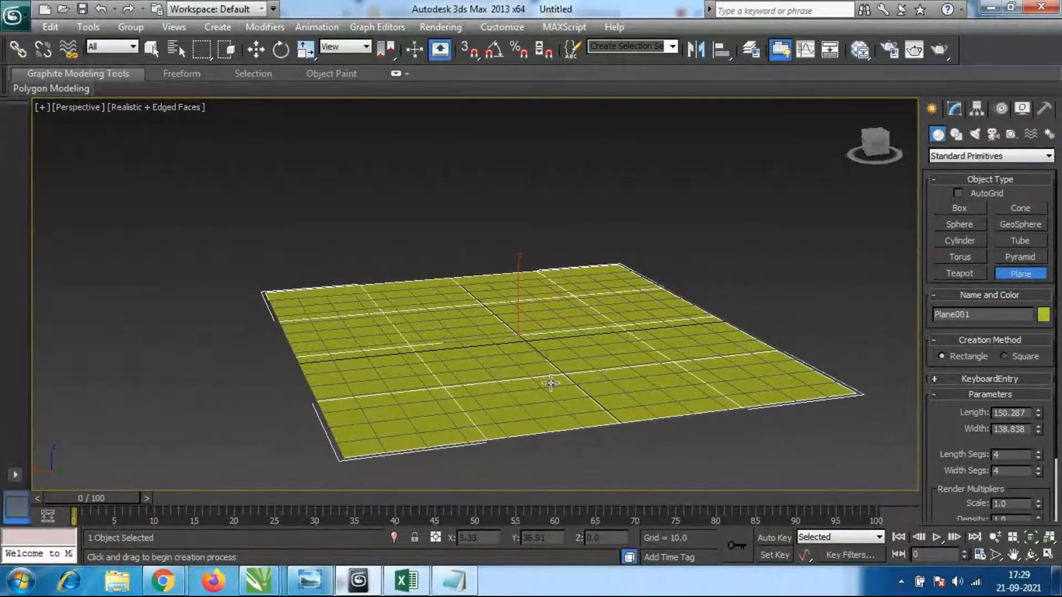
key("w")
middle_click_drag(547, 349, 550, 368, "alt")
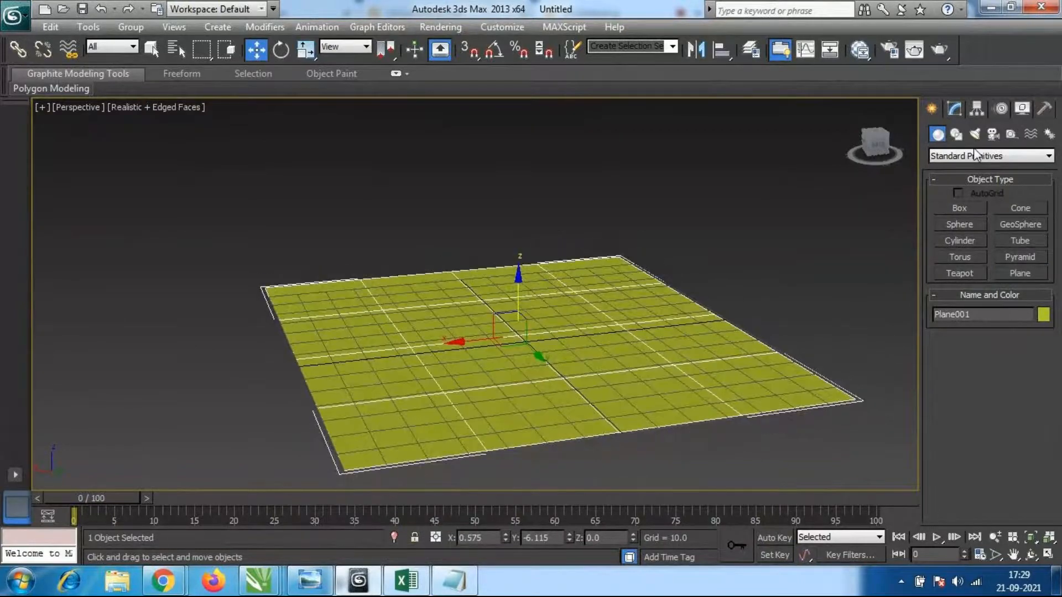
left_click(954, 111)
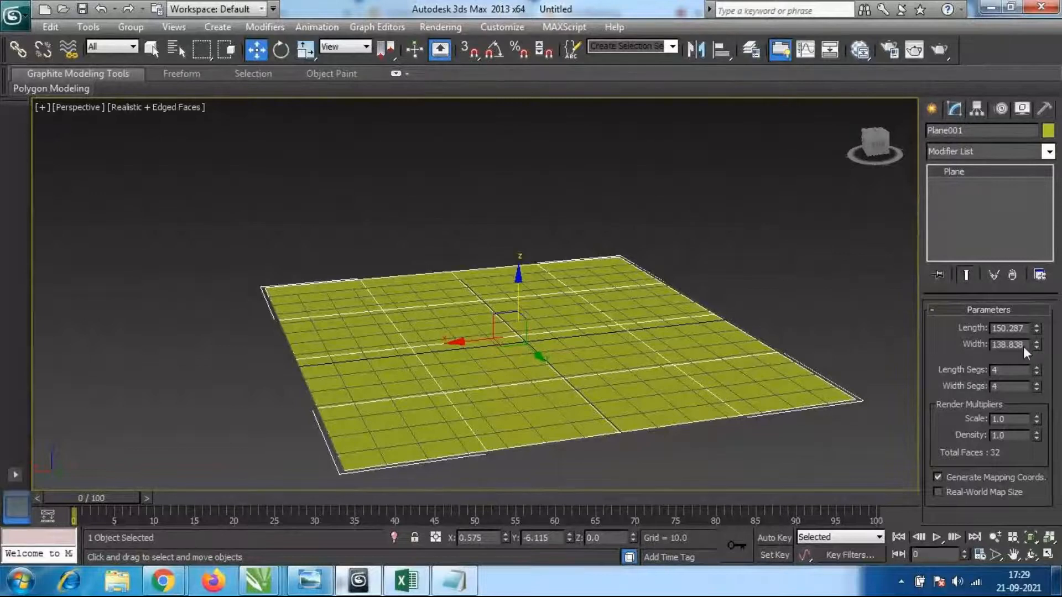
left_click(1036, 327)
mouse_move(1037, 332)
left_mouse_down()
mouse_move(1031, 301)
mouse_move(1032, 369)
mouse_move(1032, 322)
left_mouse_up()
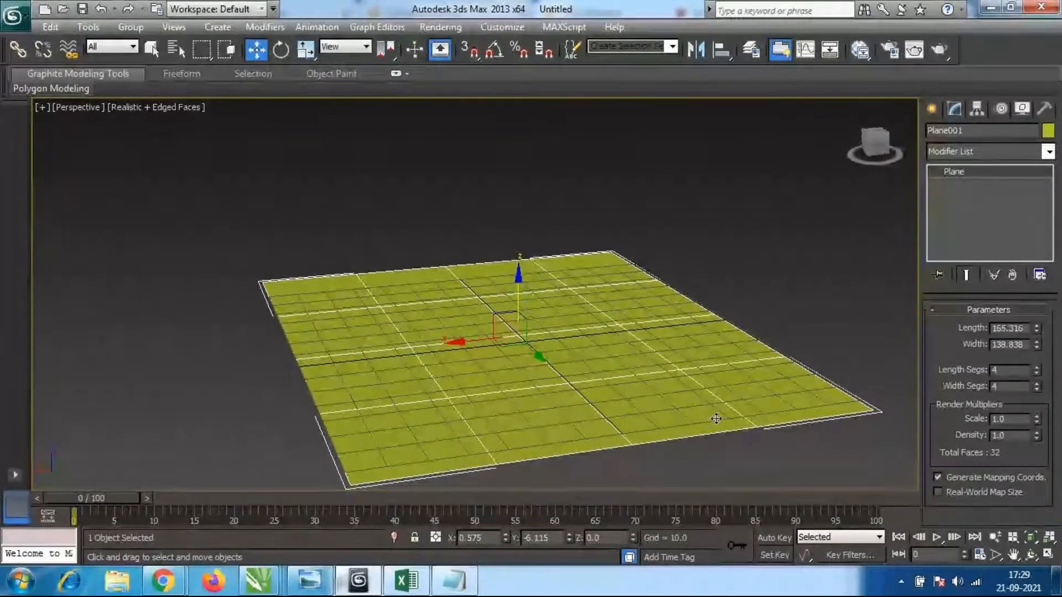
Examine the lengthened plane and its segment lines from several angles and distances in the Perspective view.
middle_click_drag(743, 396, 669, 337, "alt")
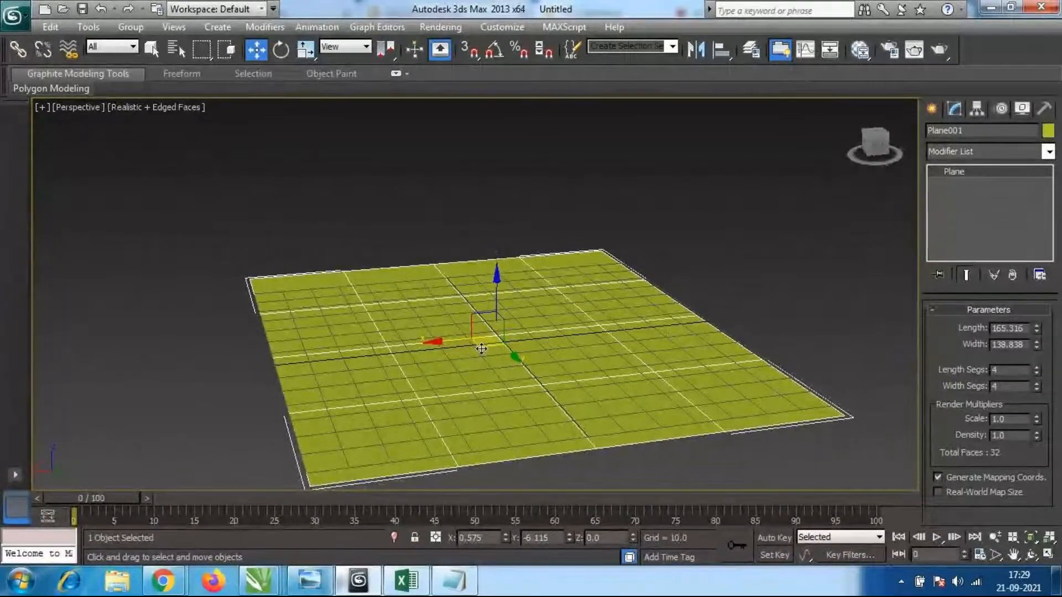
middle_click_drag(649, 422, 619, 320, "alt")
scroll(699, 342, "up", 3)
middle_click_drag(579, 376, 603, 367)
scroll(597, 384, "down", 3)
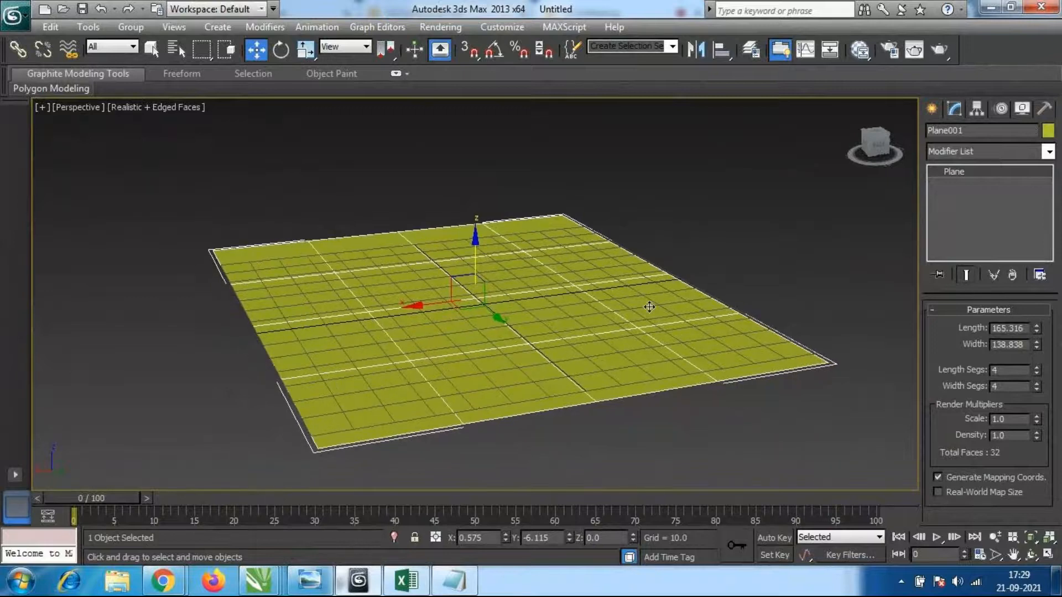
scroll(638, 363, "up", 4)
scroll(519, 370, "down", 4)
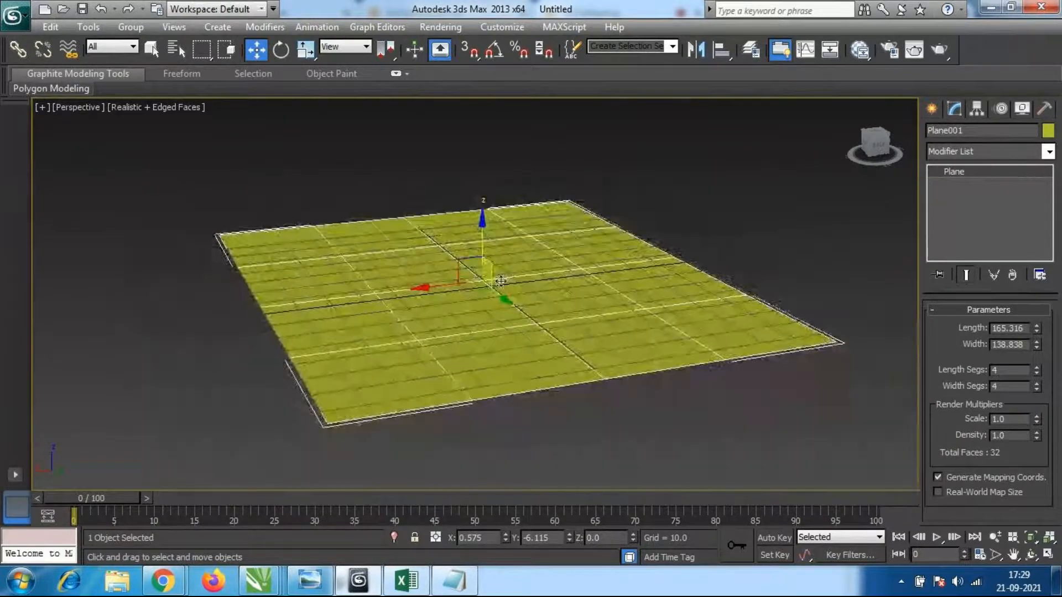
middle_click_drag(644, 309, 647, 320)
middle_click_drag(782, 332, 510, 349, "alt")
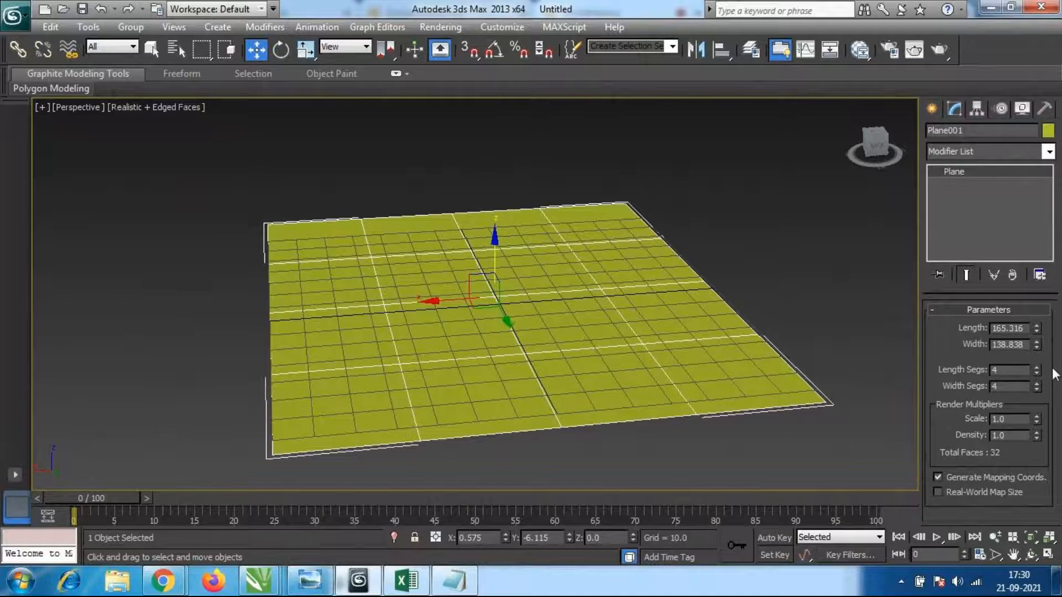
Set the plane's length and width segments to 8 each, then deselect and reselect the plane.
left_click_drag(1037, 369, 1032, 290)
left_click_drag(1037, 387, 1022, 311)
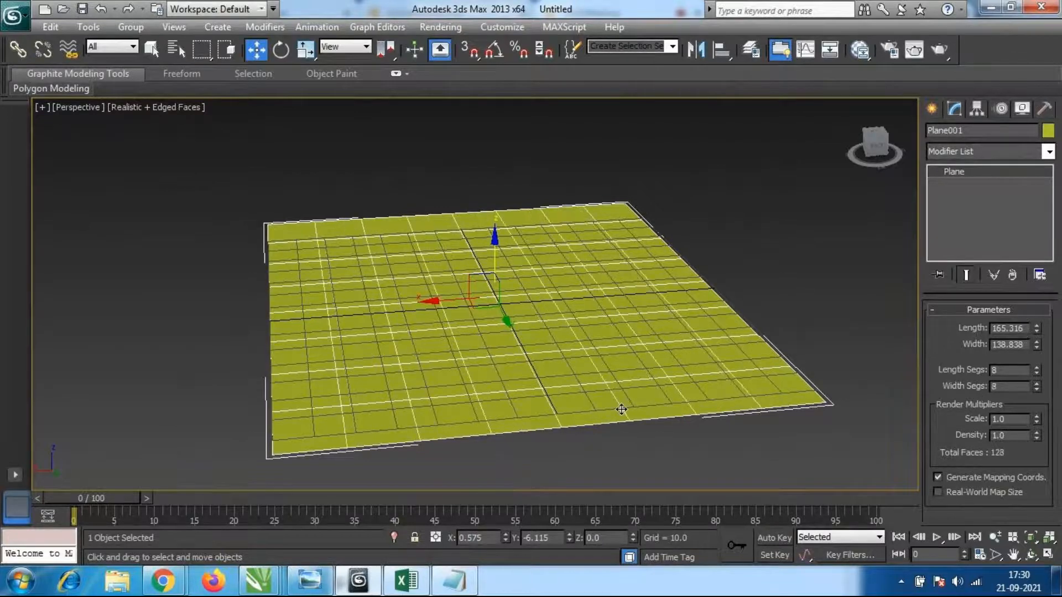
left_click(705, 433)
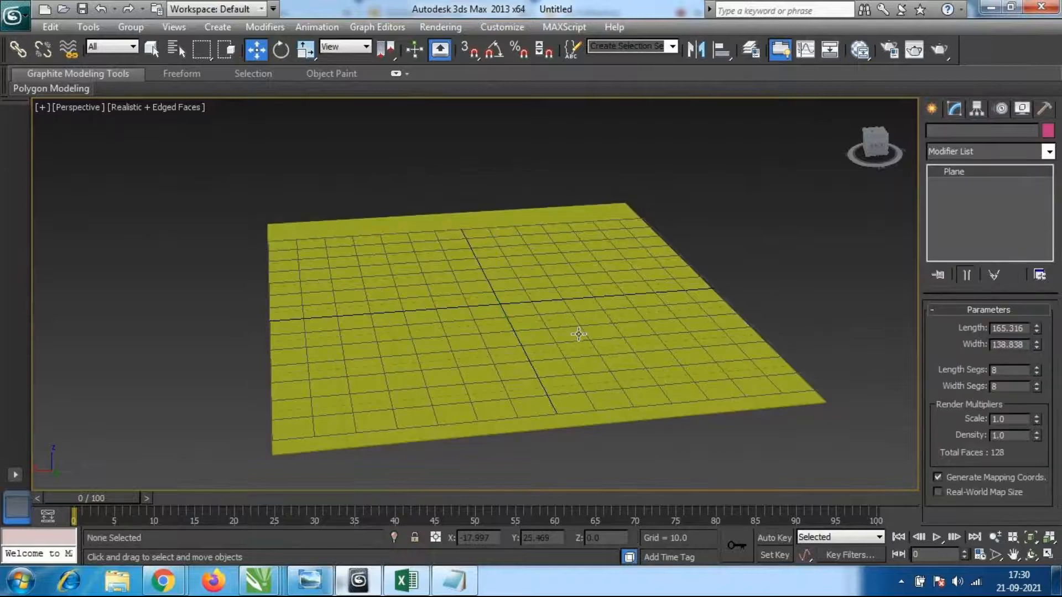
left_click(579, 334)
Inspect the plane's denser segment grid up close and from afar, keeping the render scale multiplier at 1.0.
scroll(504, 318, "up", 2)
scroll(605, 313, "down", 2)
middle_click_drag(608, 311, 611, 315)
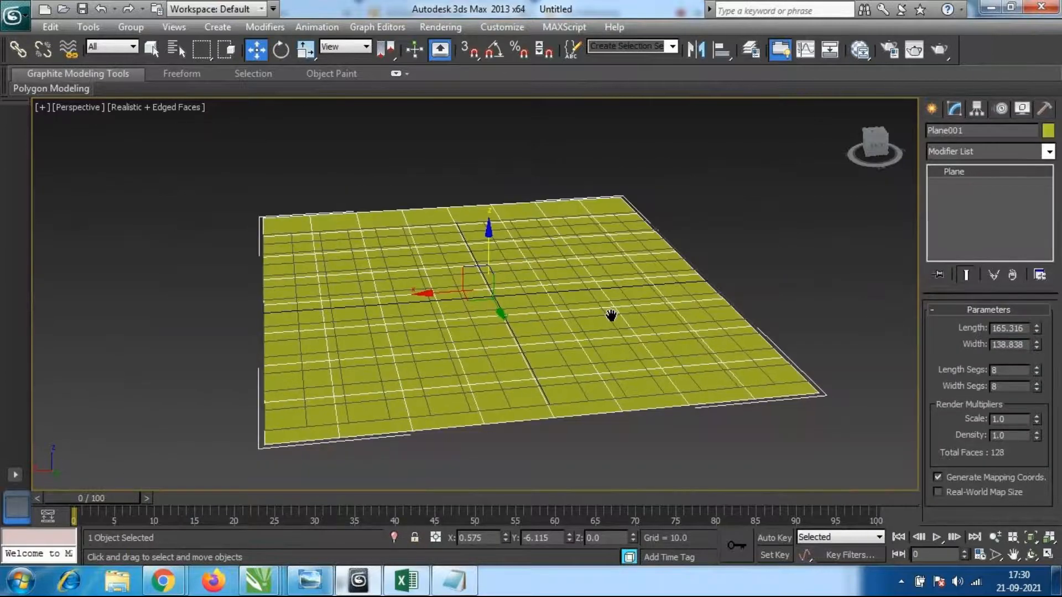
scroll(609, 313, "up", 2)
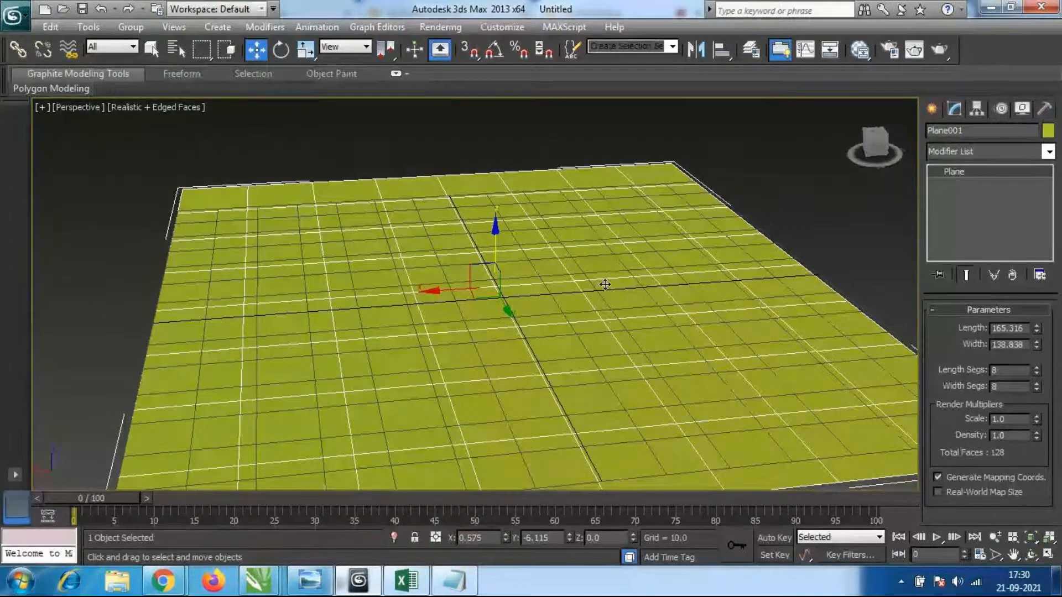
scroll(600, 302, "down", 2)
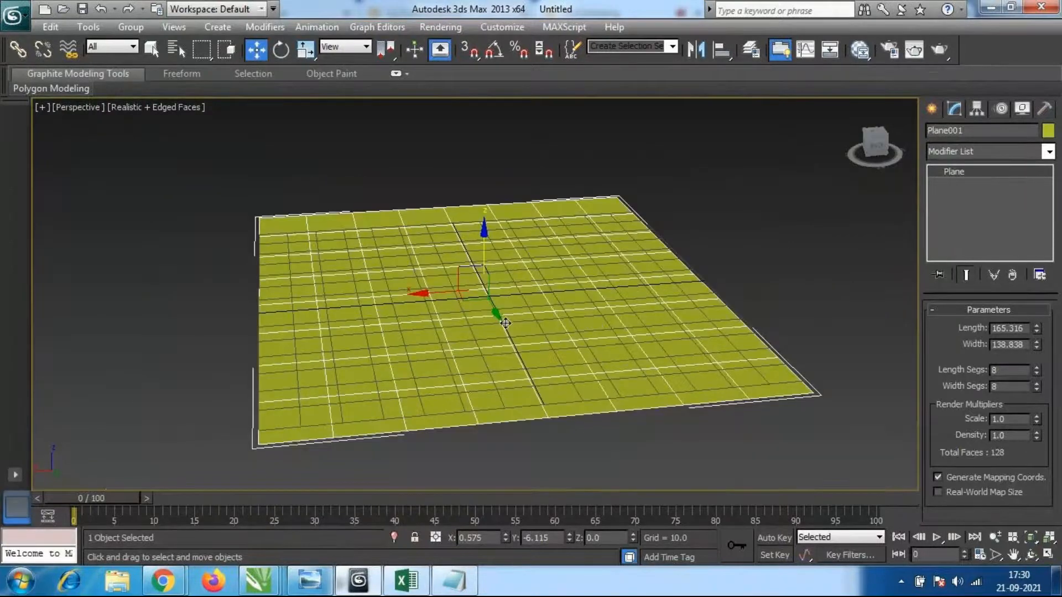
scroll(505, 323, "up", 2)
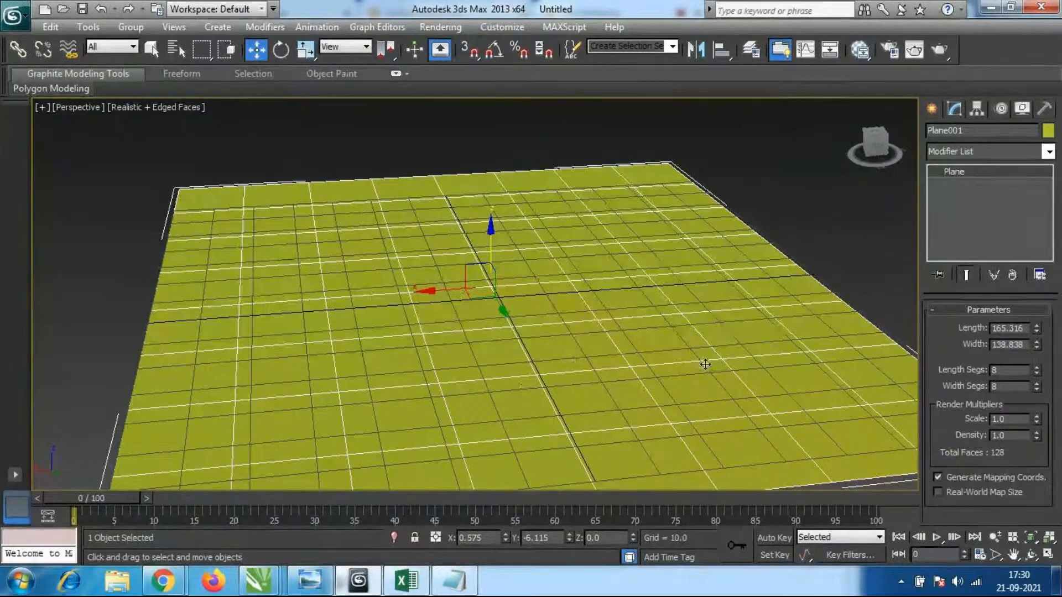
scroll(705, 365, "down", 3)
scroll(491, 325, "up", 4)
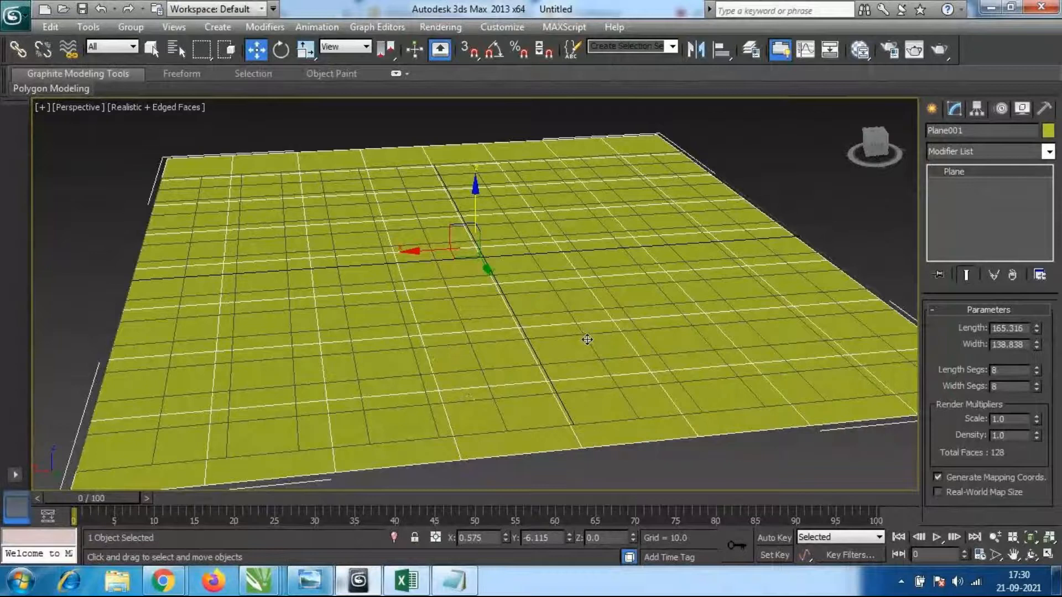
middle_click_drag(521, 338, 532, 330)
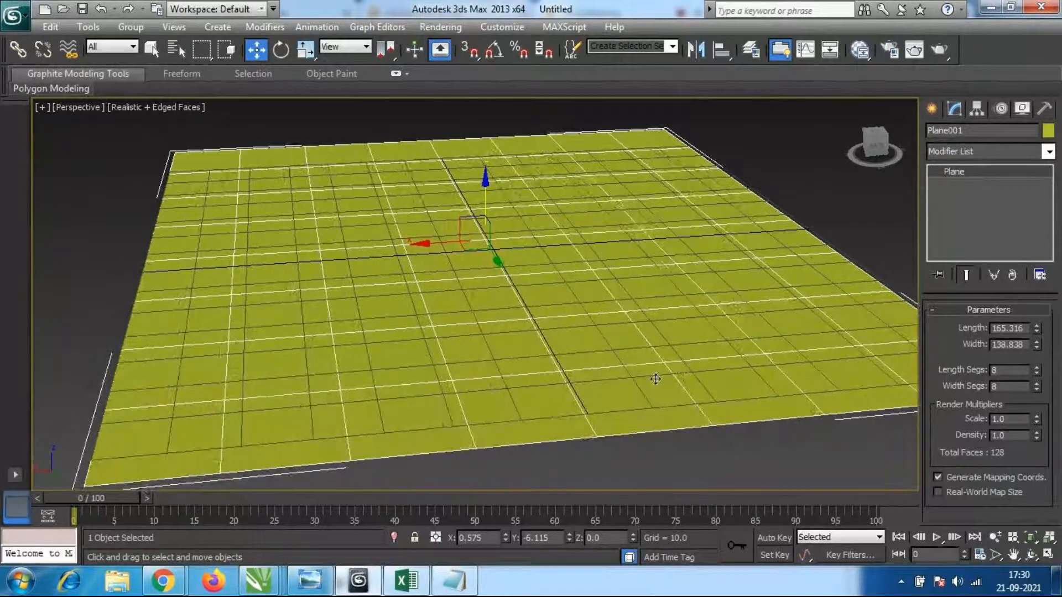
mouse_move(1036, 420)
left_mouse_down()
mouse_move(1038, 407)
mouse_move(1038, 419)
left_mouse_up()
scroll(645, 315, "down", 3)
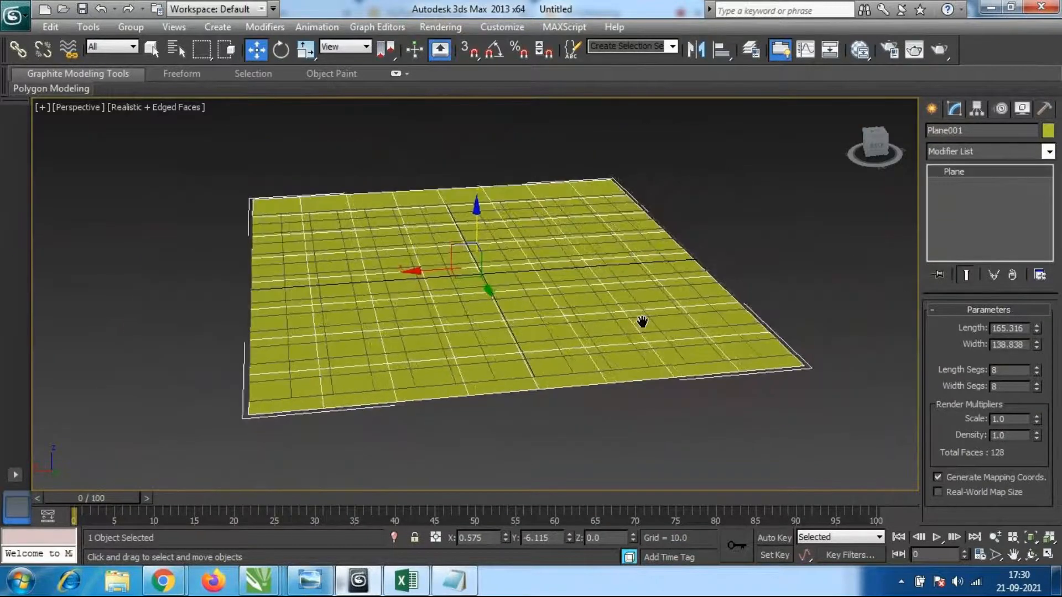
scroll(642, 326, "up", 3)
middle_click_drag(642, 354, 658, 382)
scroll(649, 355, "down", 3)
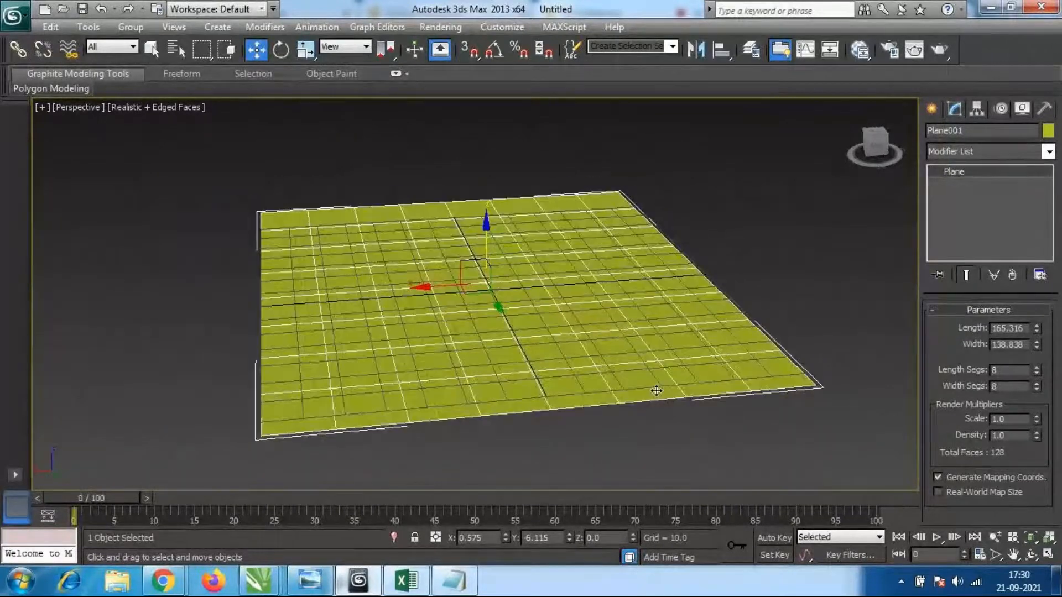
left_click(642, 423)
left_click(535, 334)
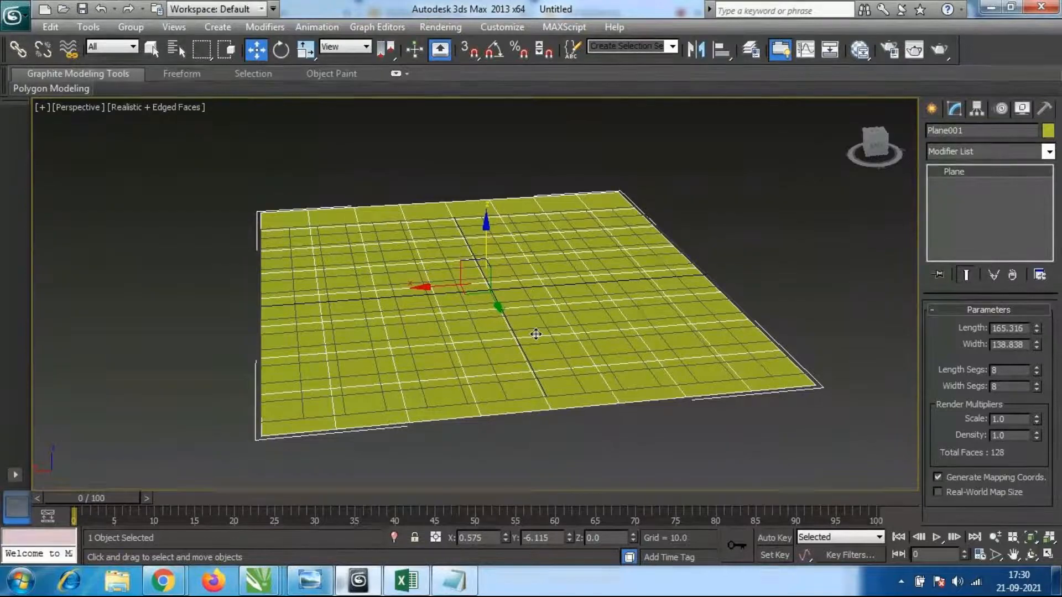
Return to the primitive creation options, try deleting the plane, undo the deletion and clear the selection.
left_click(932, 108)
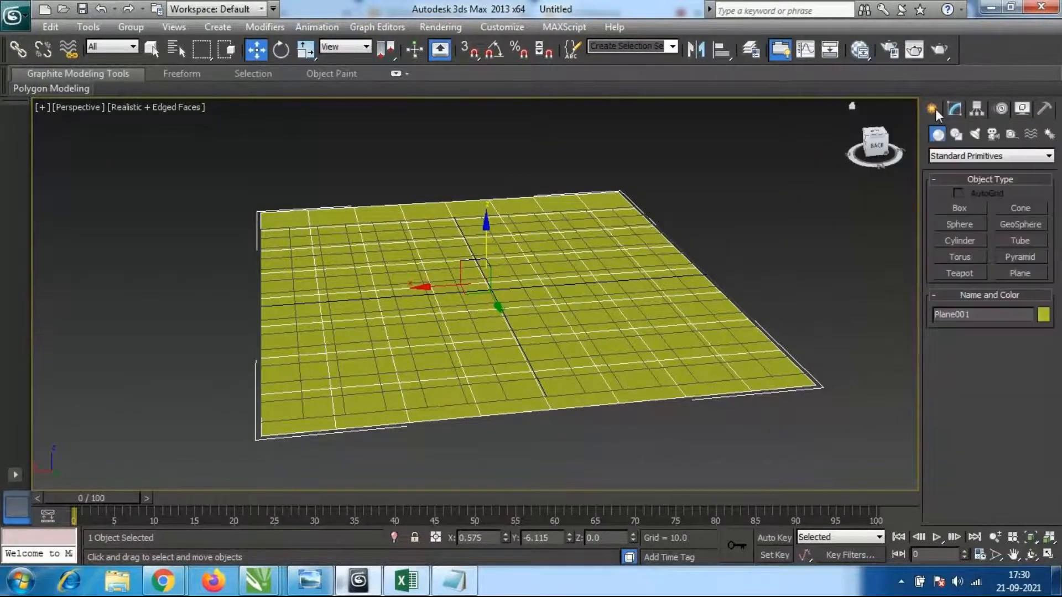
left_click(845, 237)
left_click(603, 296)
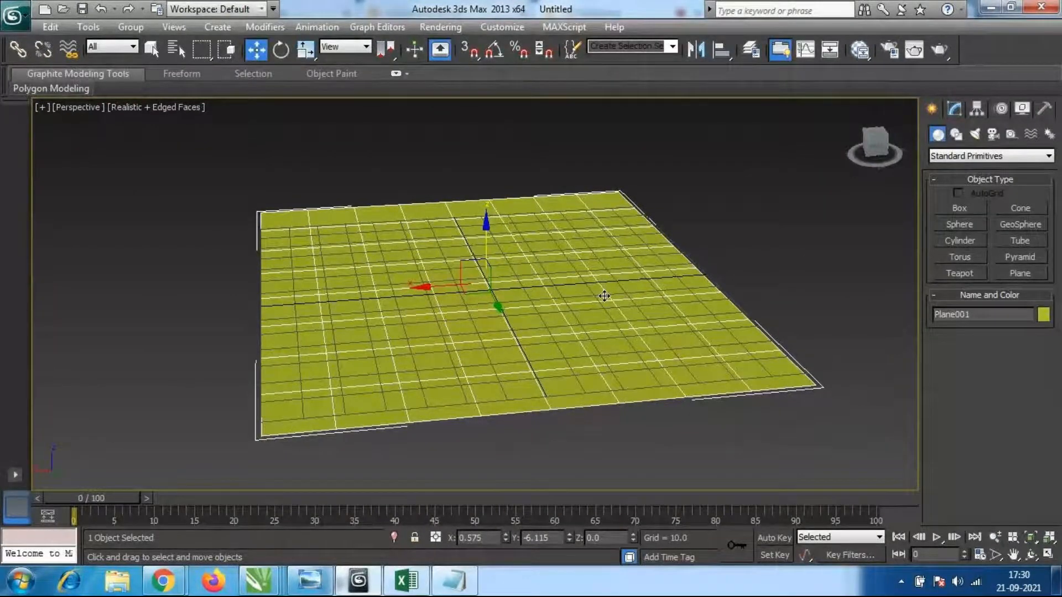
key("Delete")
key("ctrl+z")
left_click(582, 465)
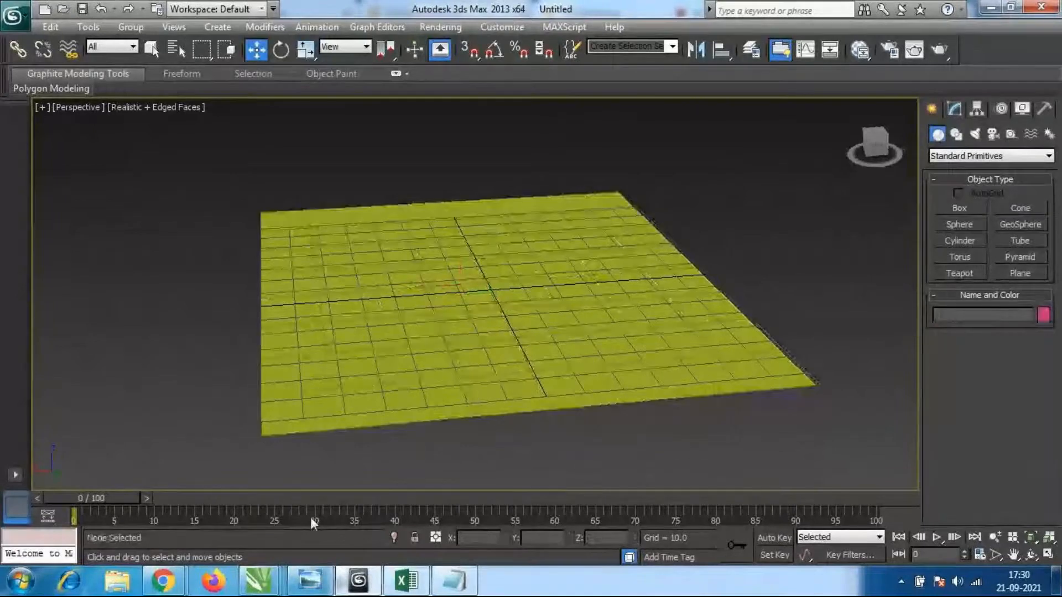
Switch to the GoToMeeting session in Chrome, mute and unmute the microphone twice, and look over the participants.
mouse_move(163, 581)
left_click(147, 509)
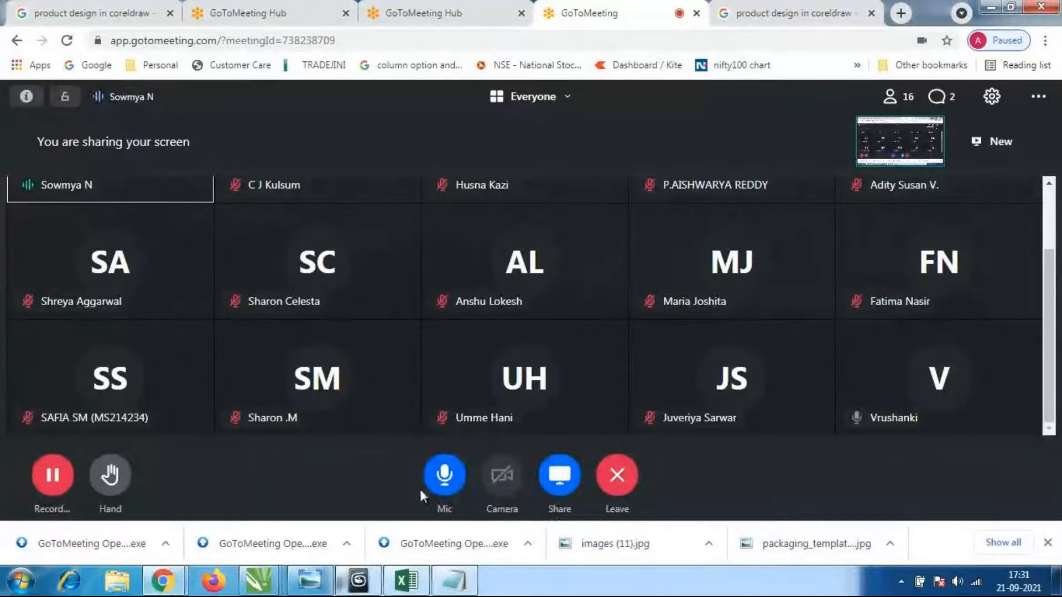
left_click(445, 477)
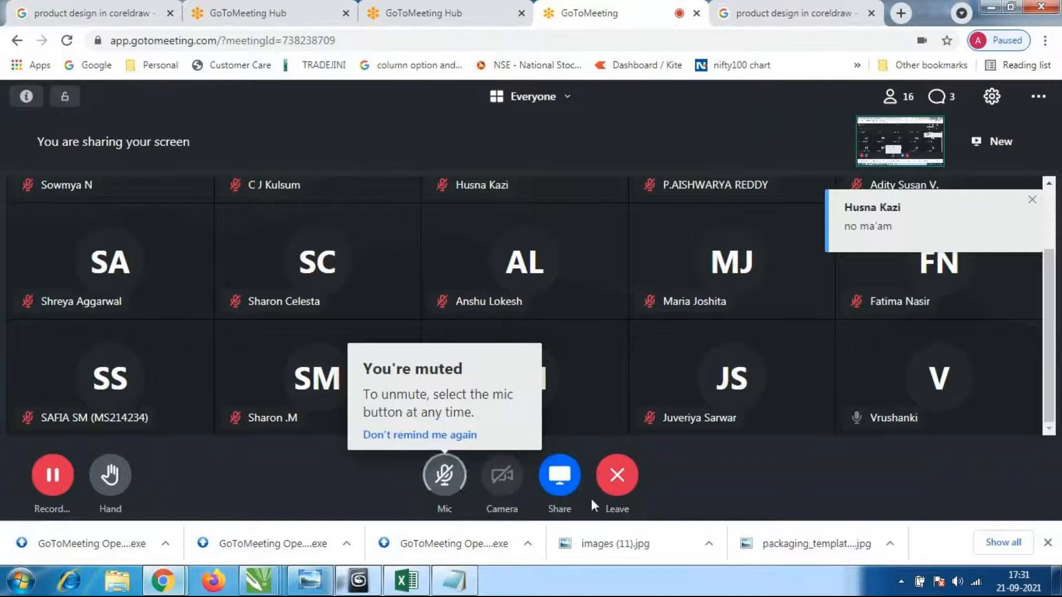
left_click(449, 479)
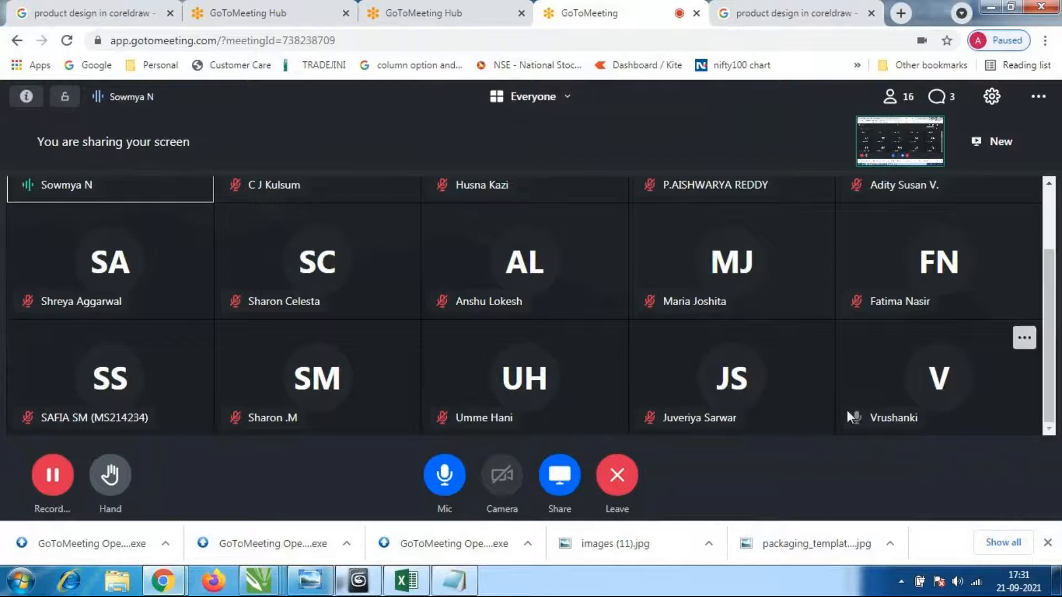
left_click(443, 474)
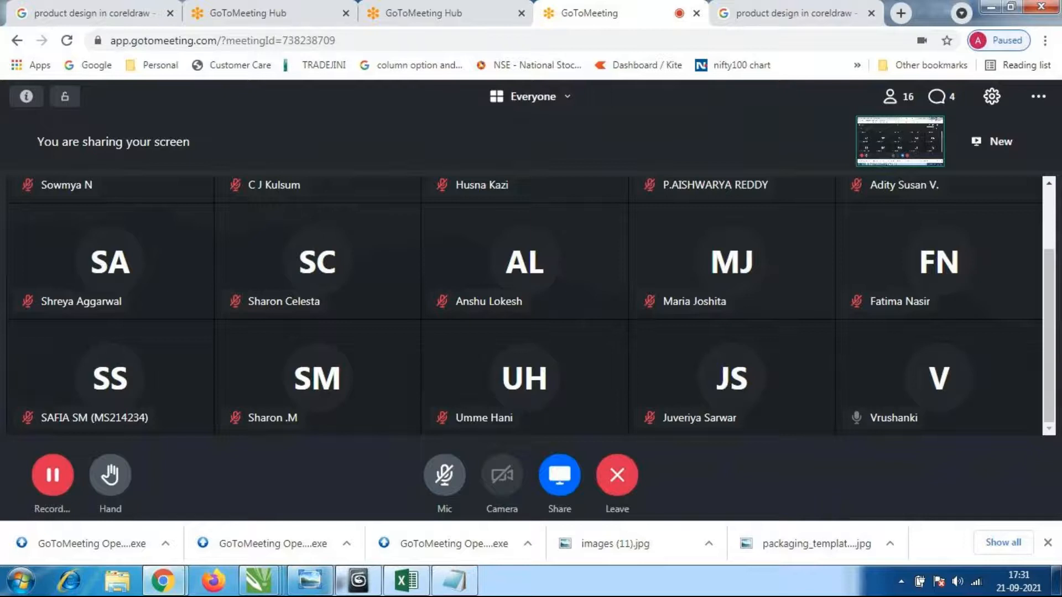
left_click(444, 474)
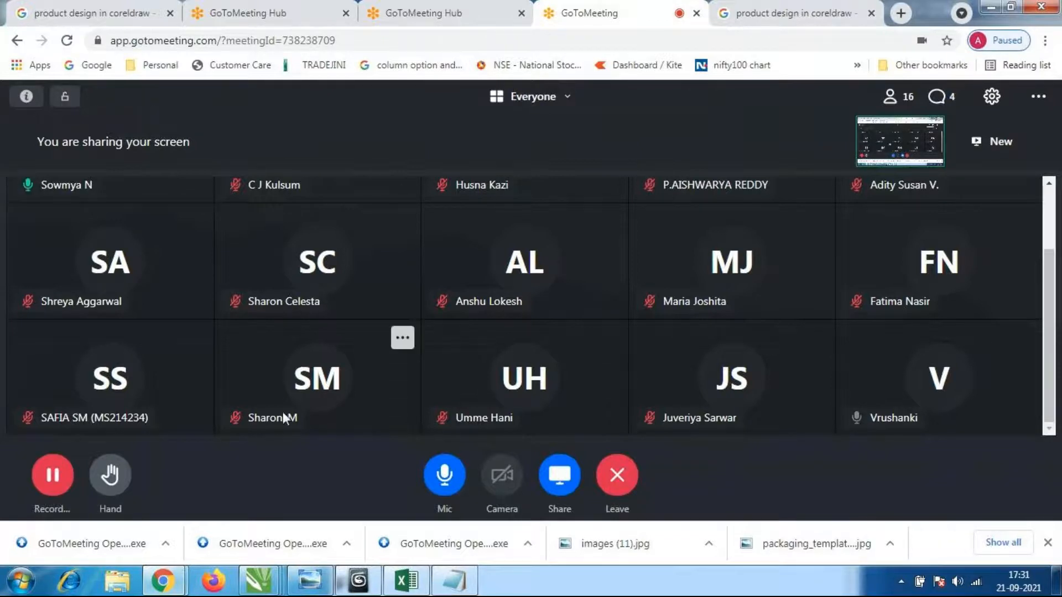
mouse_move(1052, 340)
left_mouse_down()
mouse_move(1051, 308)
mouse_move(1051, 355)
mouse_move(1051, 320)
left_mouse_up()
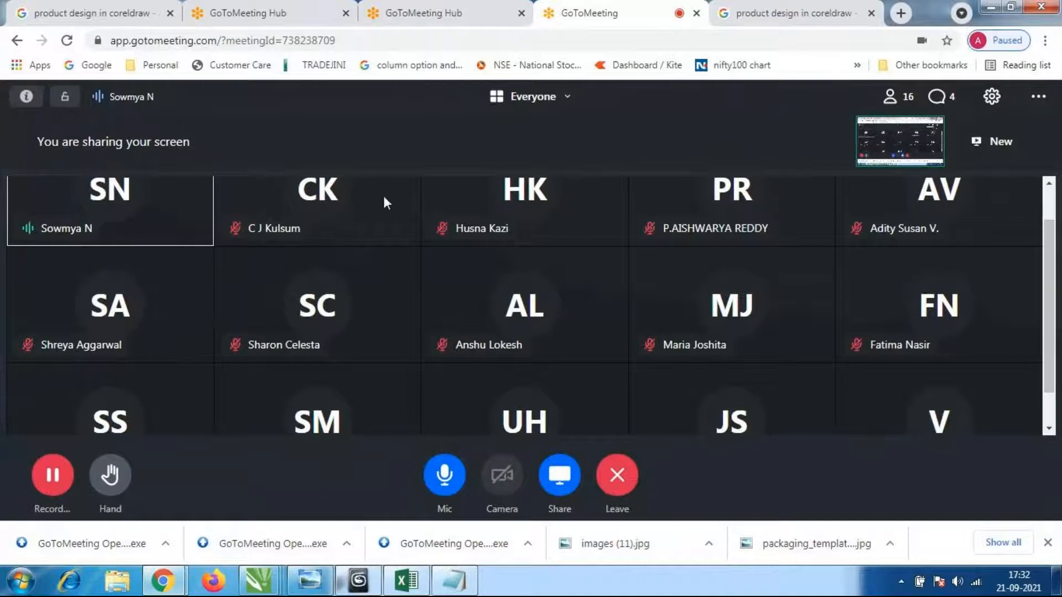
left_click_drag(1050, 378, 1054, 418)
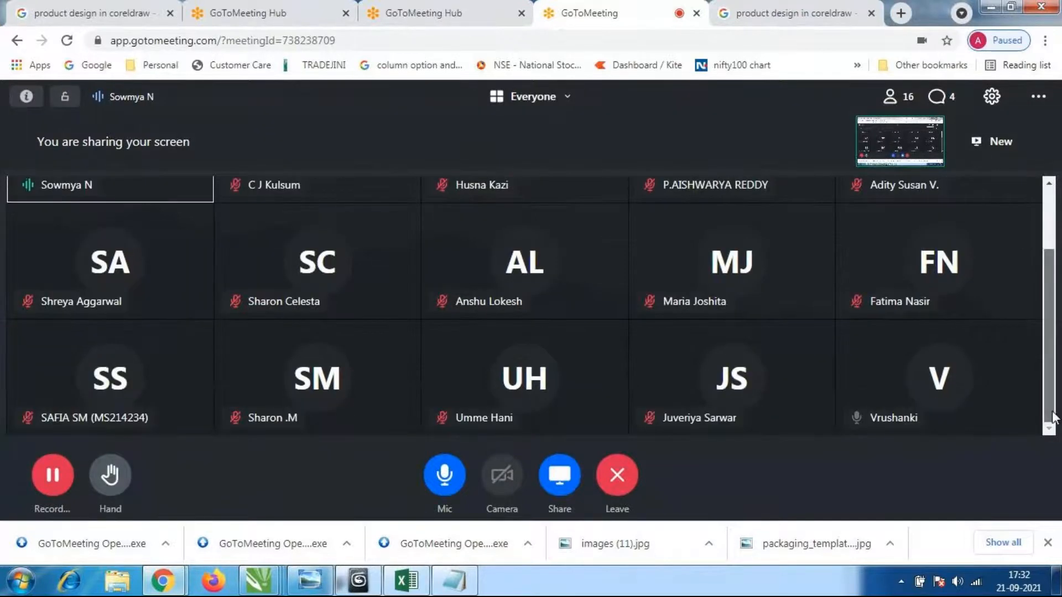
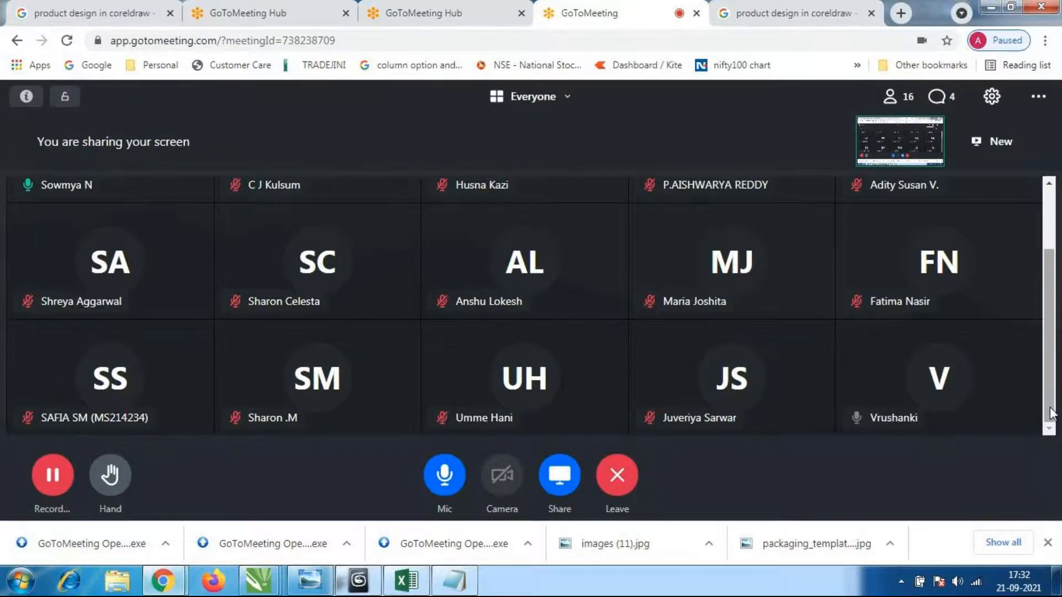
Switch back to 3ds Max and delete the plane, leaving the Perspective view empty.
left_click(359, 581)
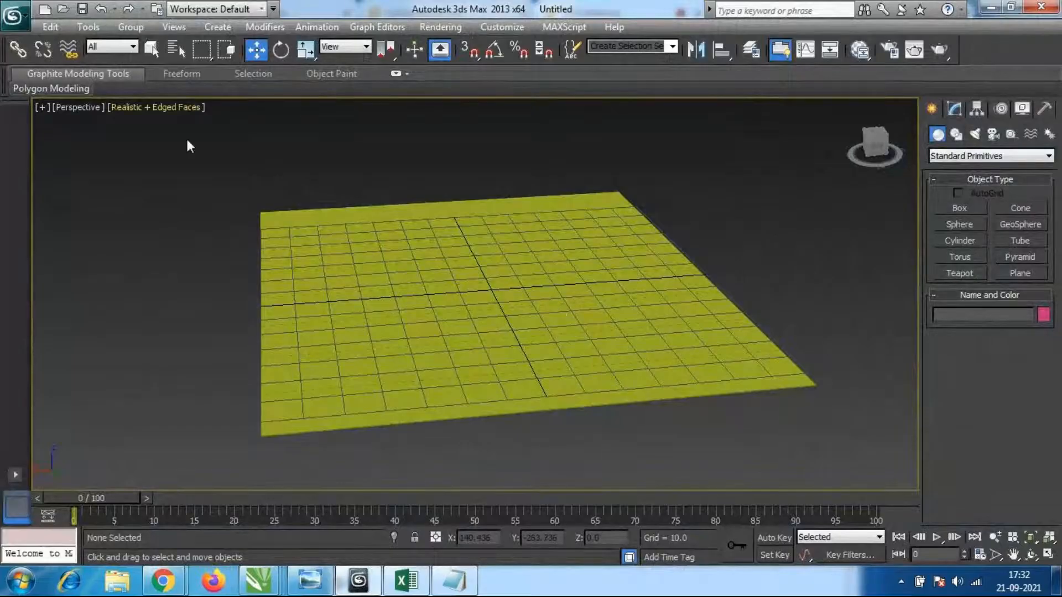
left_click(162, 49)
left_click(537, 286)
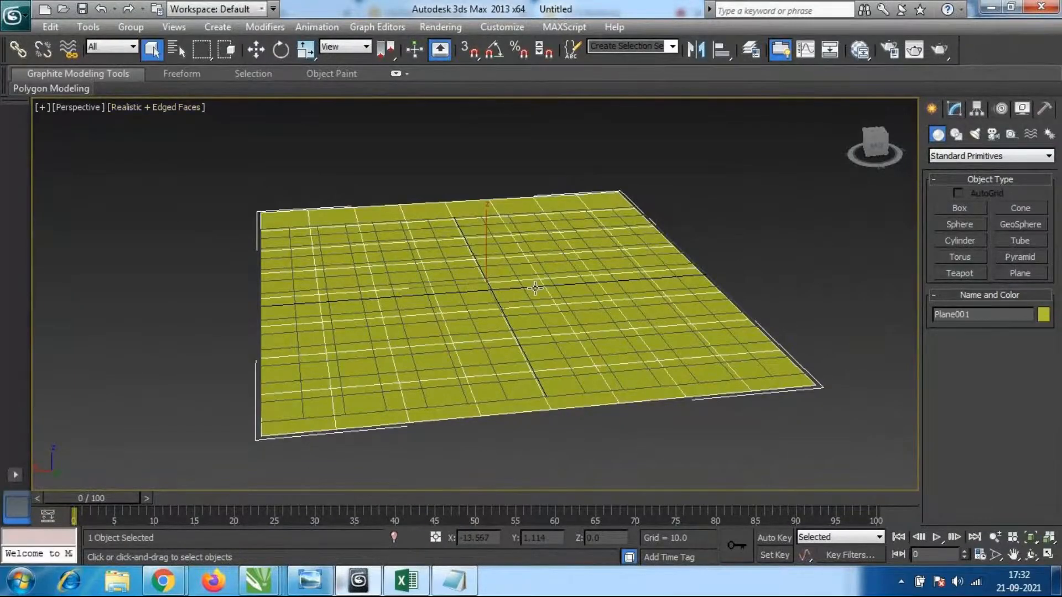
key("Delete")
scroll(414, 280, "up", 4)
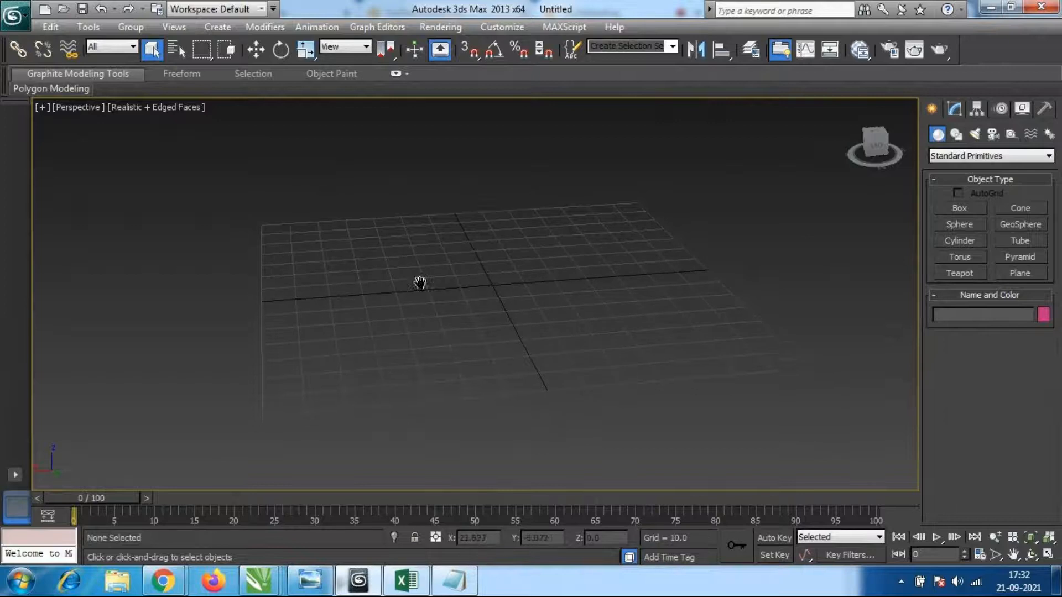
scroll(575, 280, "up", 5)
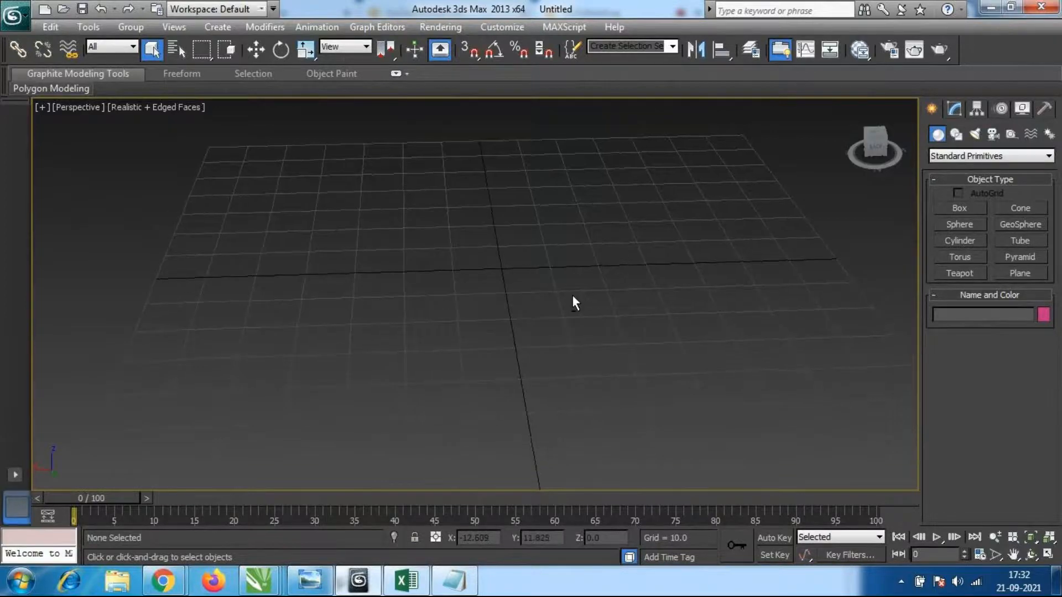
scroll(580, 279, "down", 5)
scroll(583, 273, "up", 3)
scroll(578, 274, "down", 3)
scroll(571, 273, "down", 2)
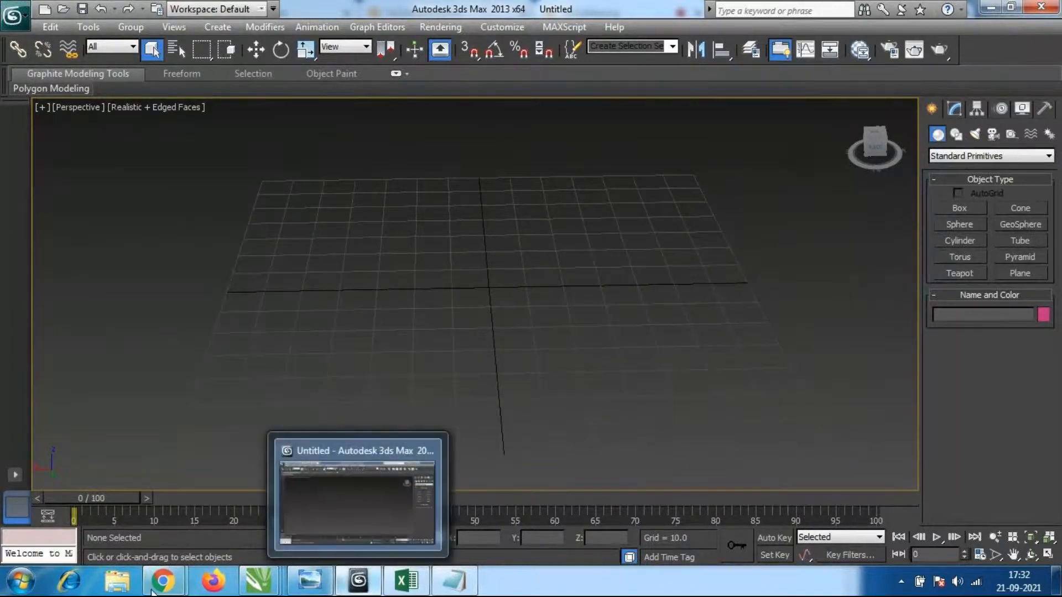
Switch to the GoToMeeting session in Chrome and look over the participant tiles.
mouse_move(163, 581)
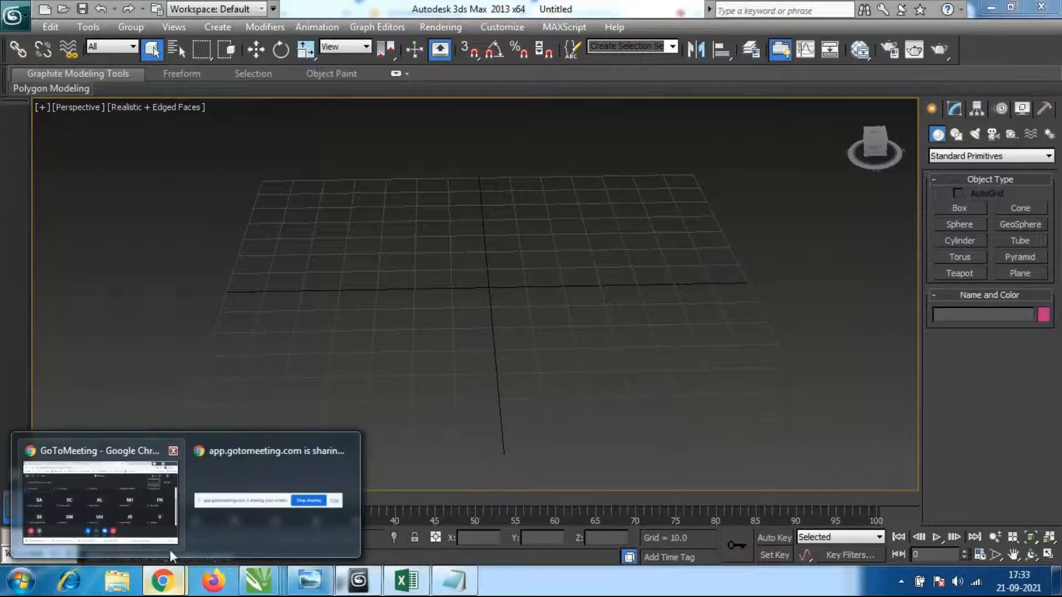
left_click(100, 526)
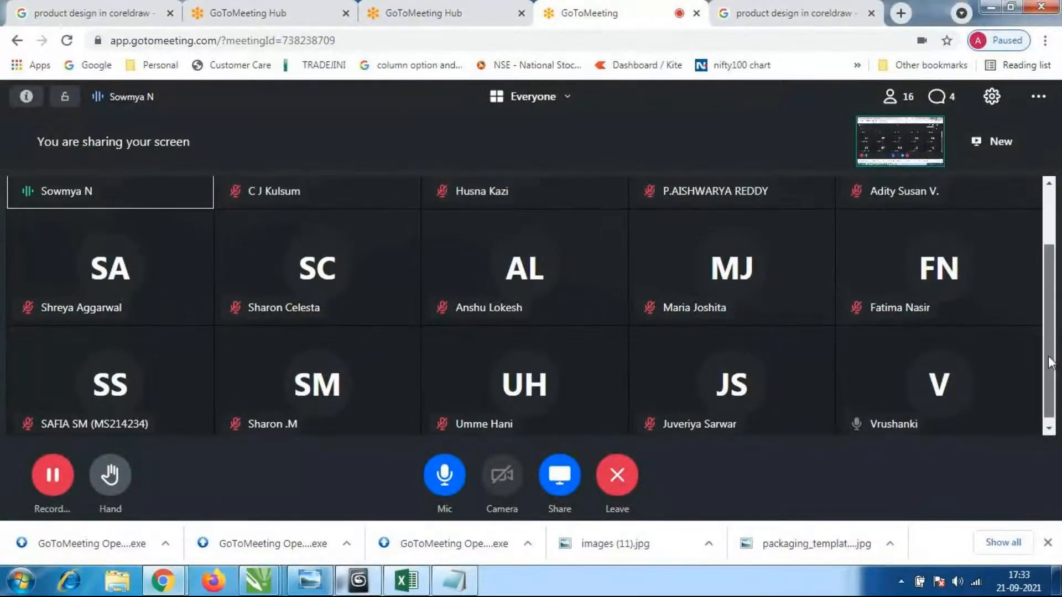
scroll(1037, 288, "up", 2)
scroll(1037, 283, "down", 2)
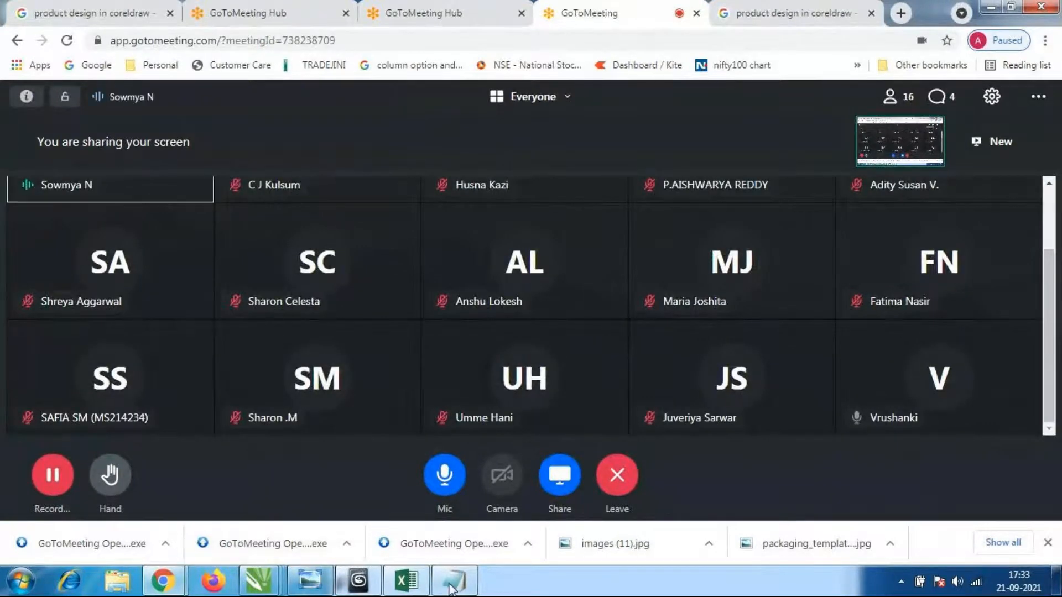
Switch back to 3ds Max and create a flat box about 53.5 long, 61.4 wide and 5.6 high at the grid's centre.
left_click(360, 586)
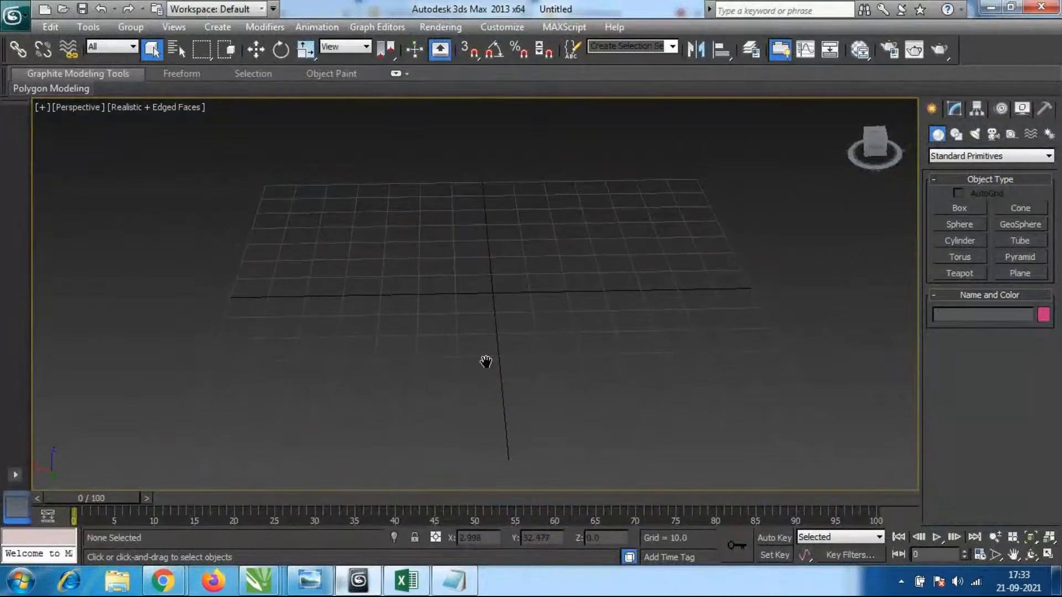
scroll(483, 387, "up", 2)
scroll(496, 357, "up", 2)
scroll(520, 338, "down", 3)
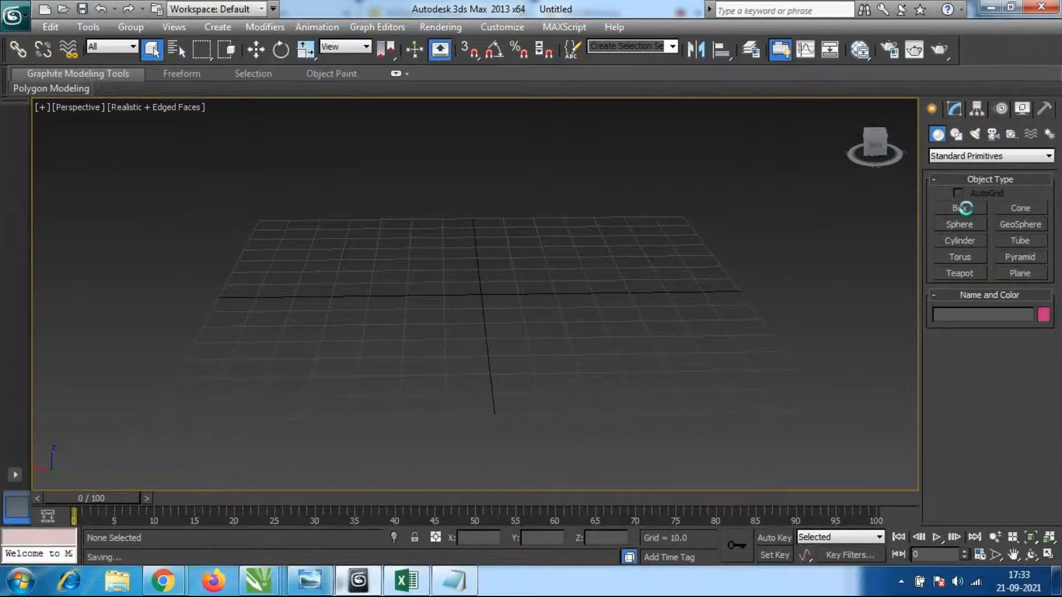
left_click(971, 213)
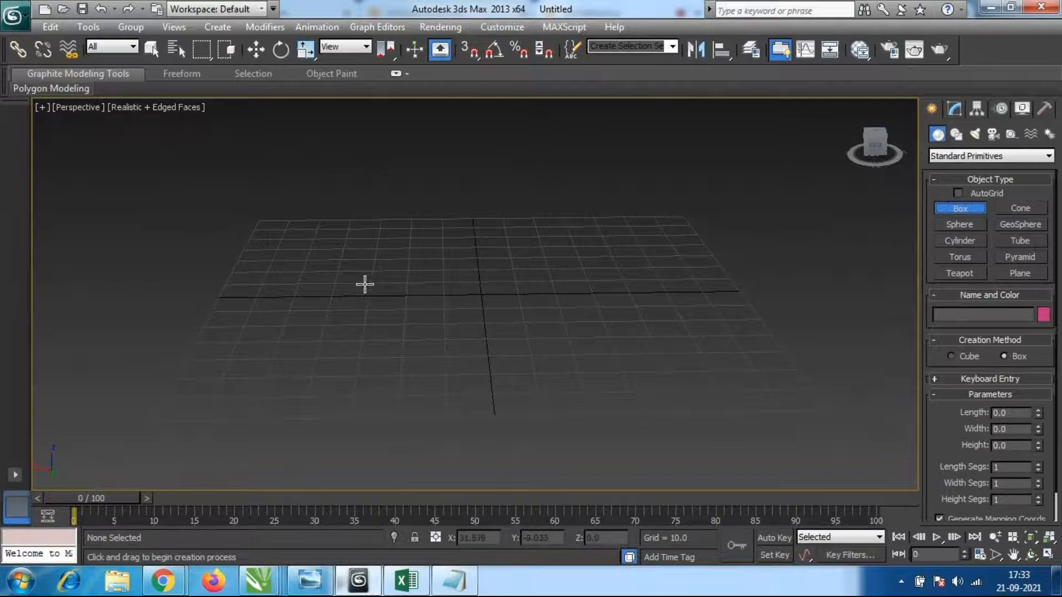
mouse_move(380, 268)
left_mouse_down()
mouse_move(381, 303)
mouse_move(619, 332)
left_mouse_up()
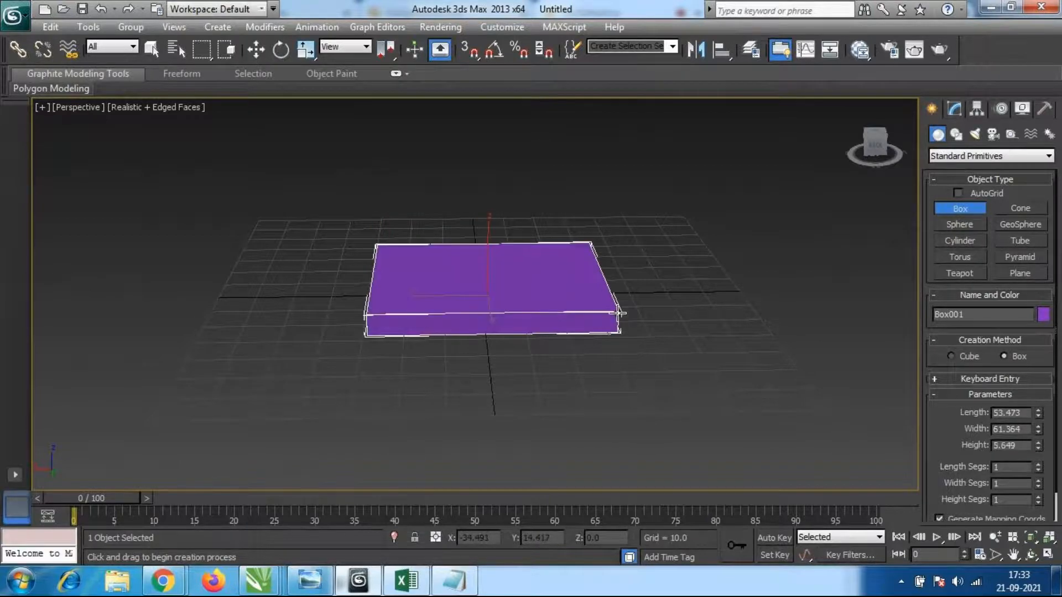
middle_click_drag(576, 287, 464, 340, "alt")
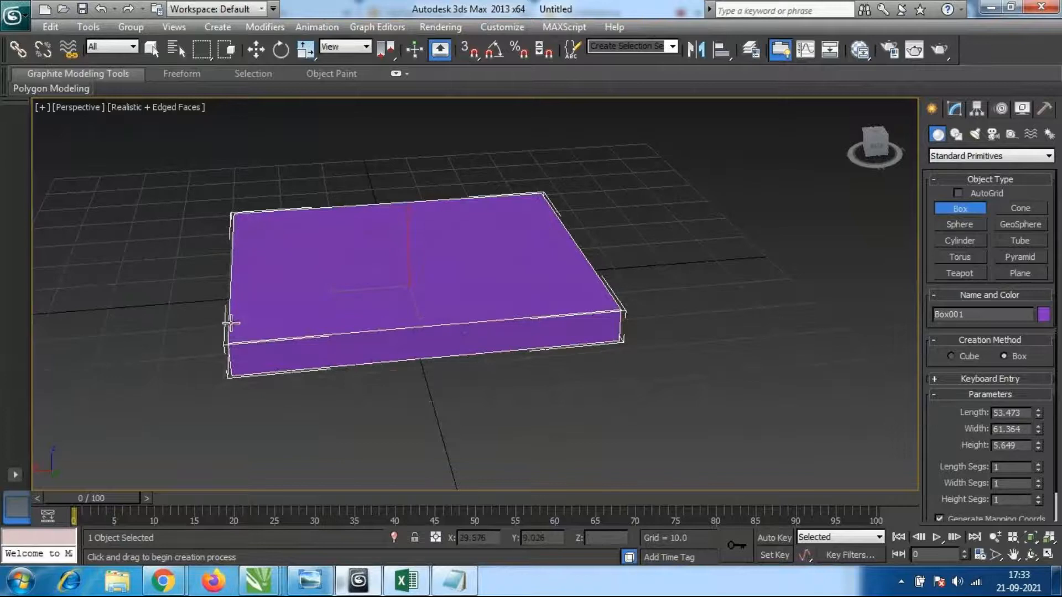
middle_click_drag(451, 323, 443, 313, "alt")
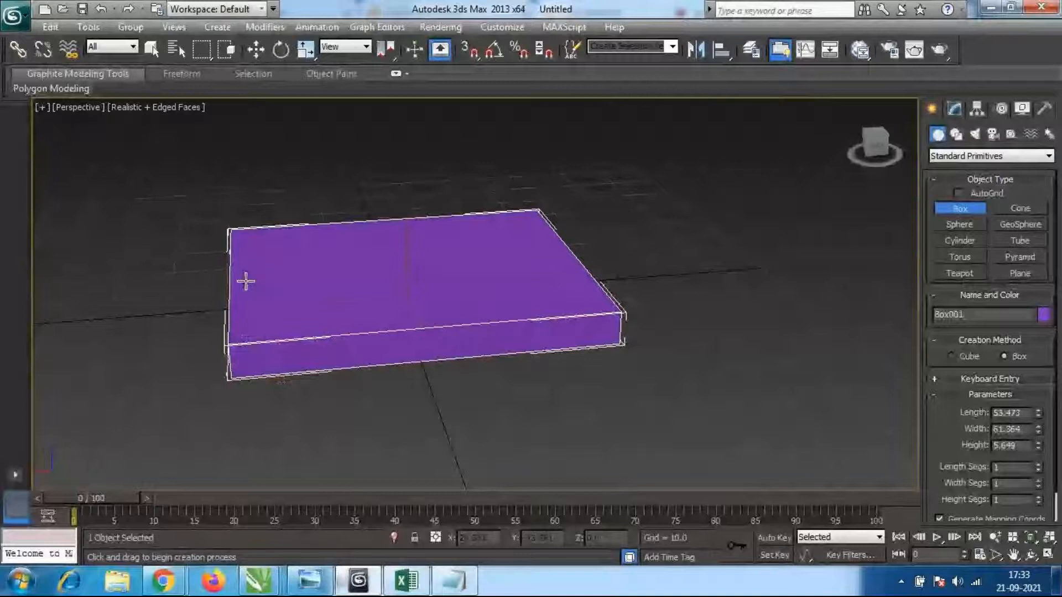
middle_click_drag(609, 321, 590, 331)
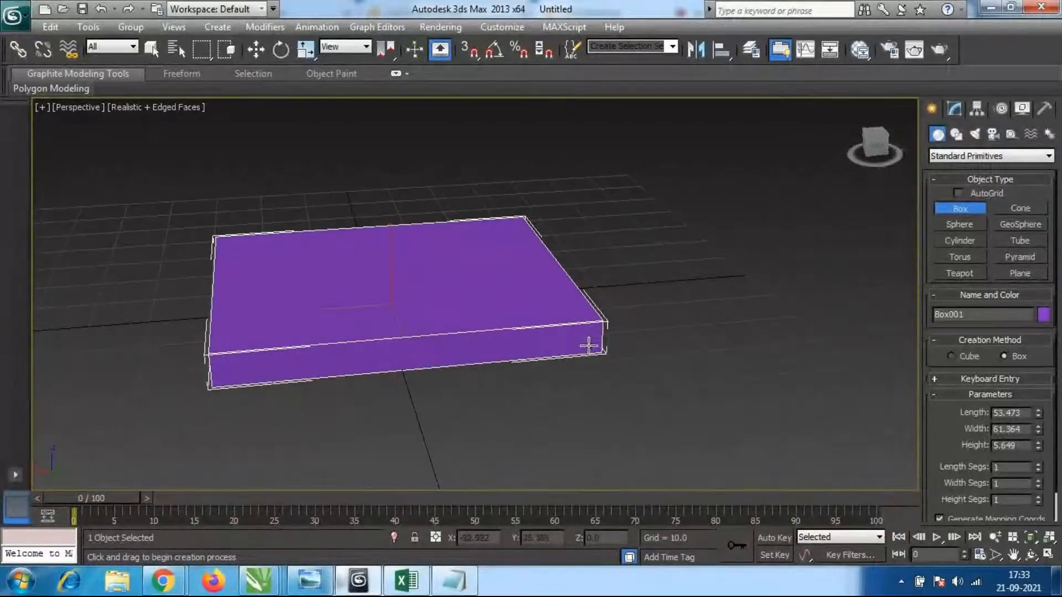
Create a teapot with a radius of about 9.8 beside the purple box.
left_click(968, 274)
left_click(745, 330)
left_click_drag(748, 340, 762, 360)
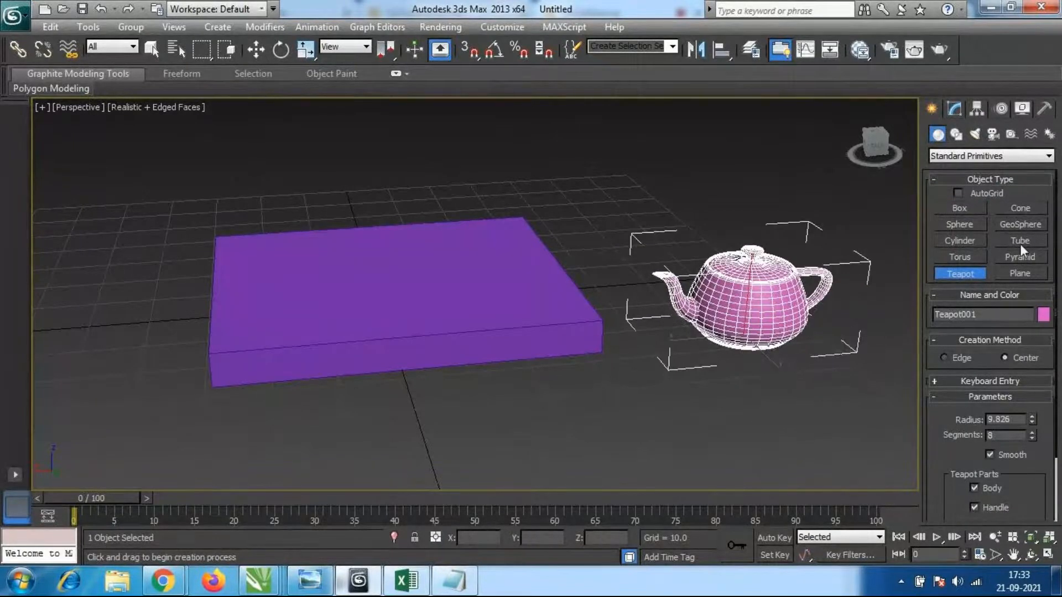
Create a truncated cone behind the box with radii of about 14.2 and 6.3 and a height of about 18.8.
left_click(1021, 209)
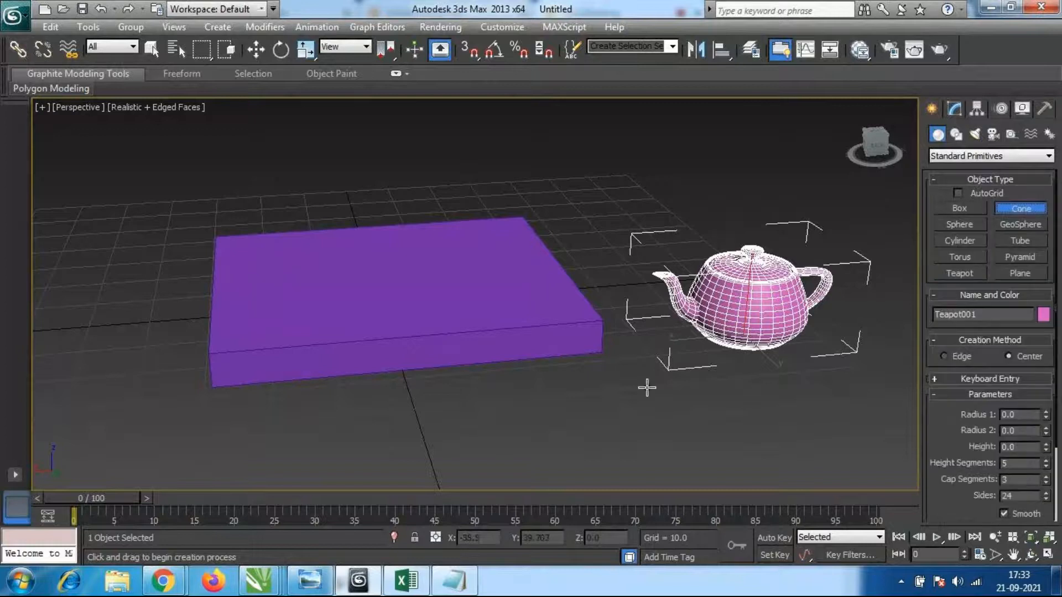
left_click_drag(606, 195, 665, 214)
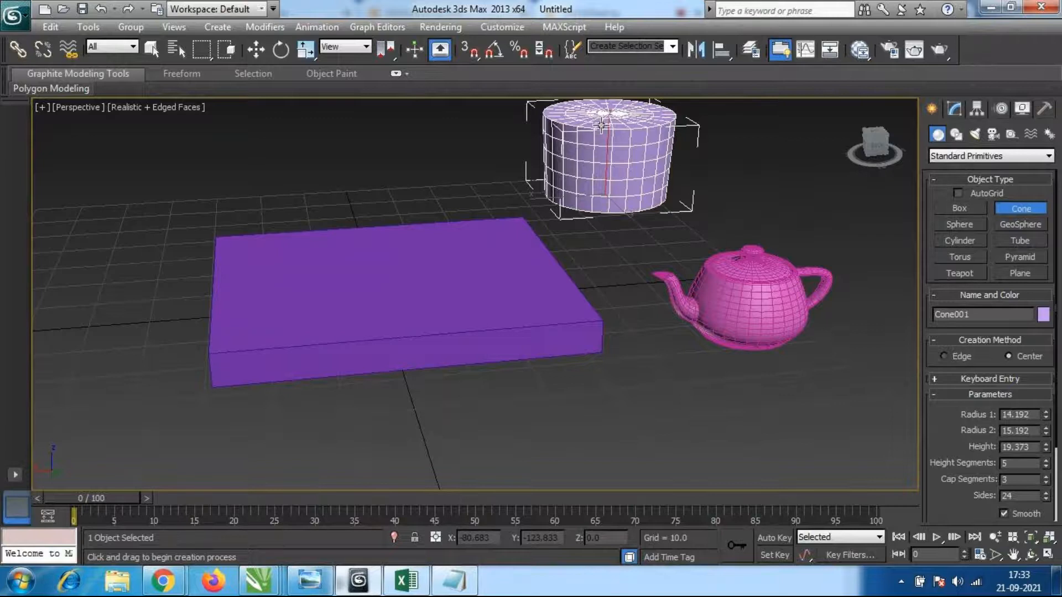
left_click(603, 126)
left_click(742, 165)
middle_click_drag(603, 333, 595, 341)
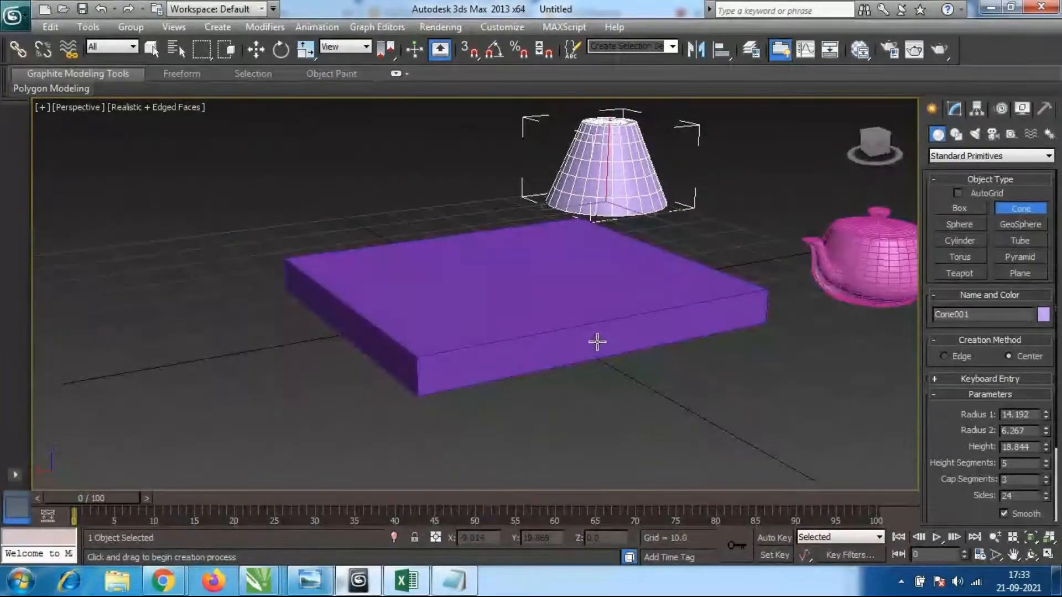
scroll(597, 342, "down", 4)
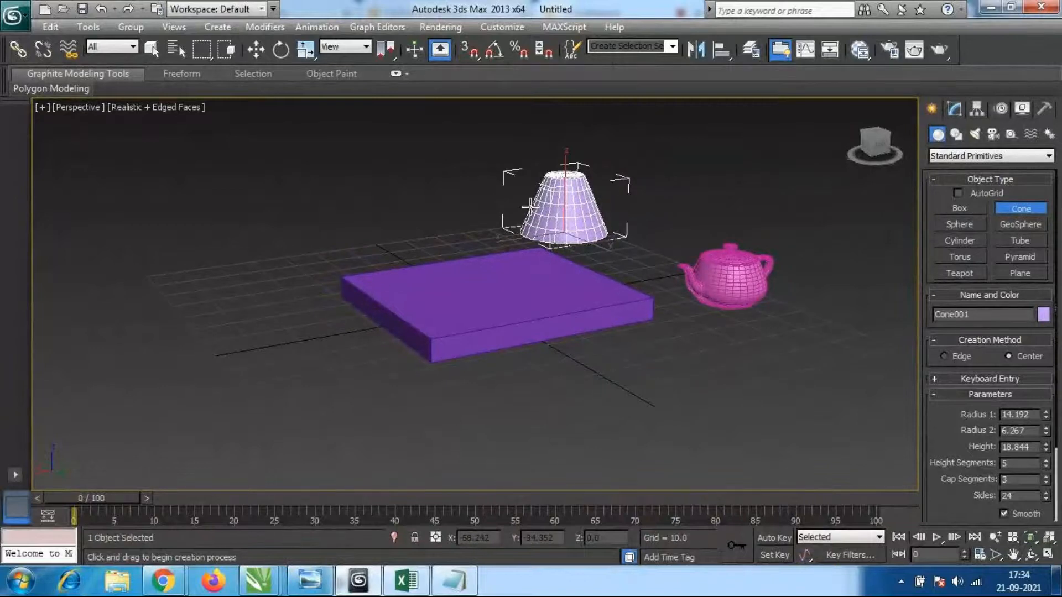
Create a sphere of about 9.6 radius and a six-sided cylinder about 7.5 in radius and 15.7 high on the side opposite the teapot.
left_click(962, 225)
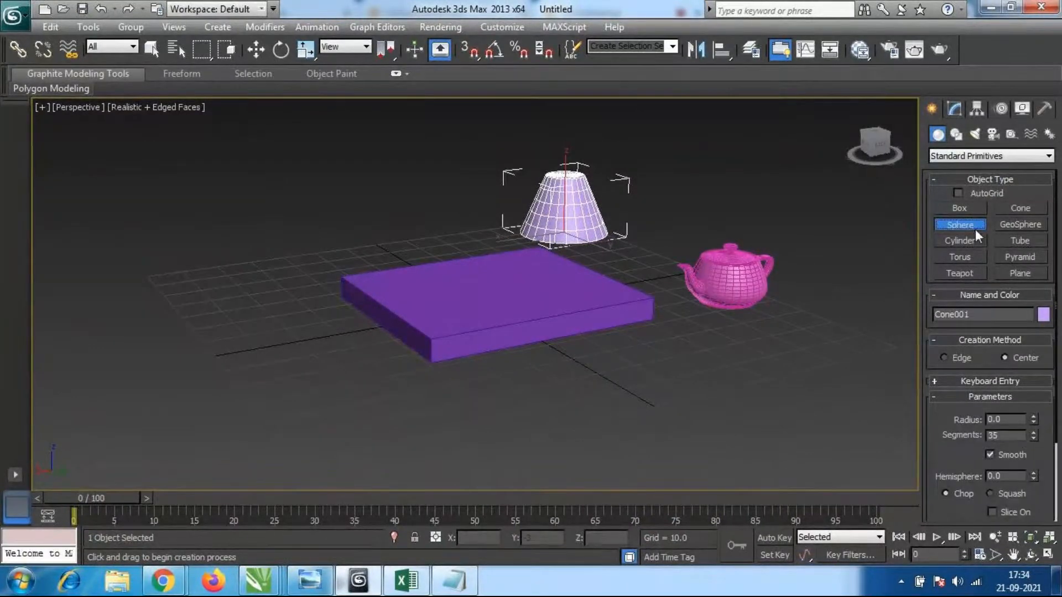
mouse_move(244, 260)
left_mouse_down()
mouse_move(296, 267)
mouse_move(268, 265)
left_mouse_up()
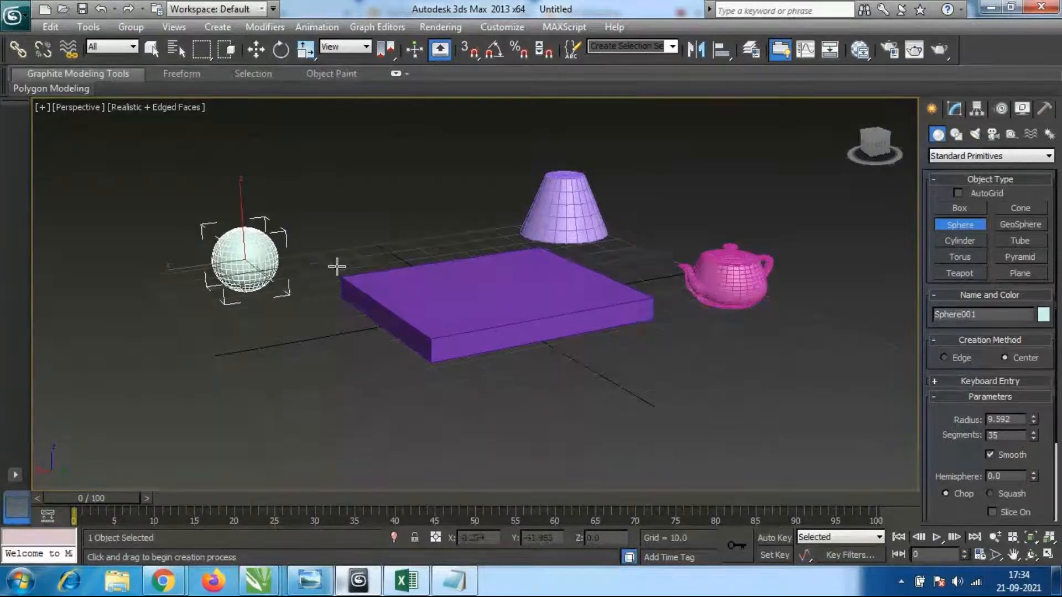
left_click(953, 240)
left_click_drag(233, 359, 263, 366)
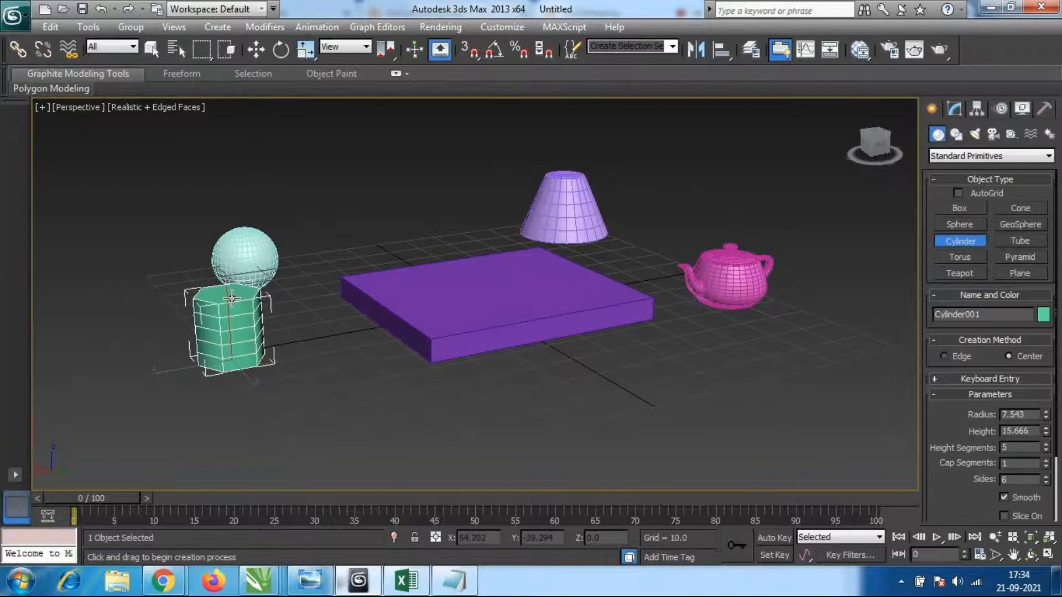
Create a three-segment torus in front of the cylinder with radii of about 16.9 and 2.4, and clear the selection.
left_click(960, 257)
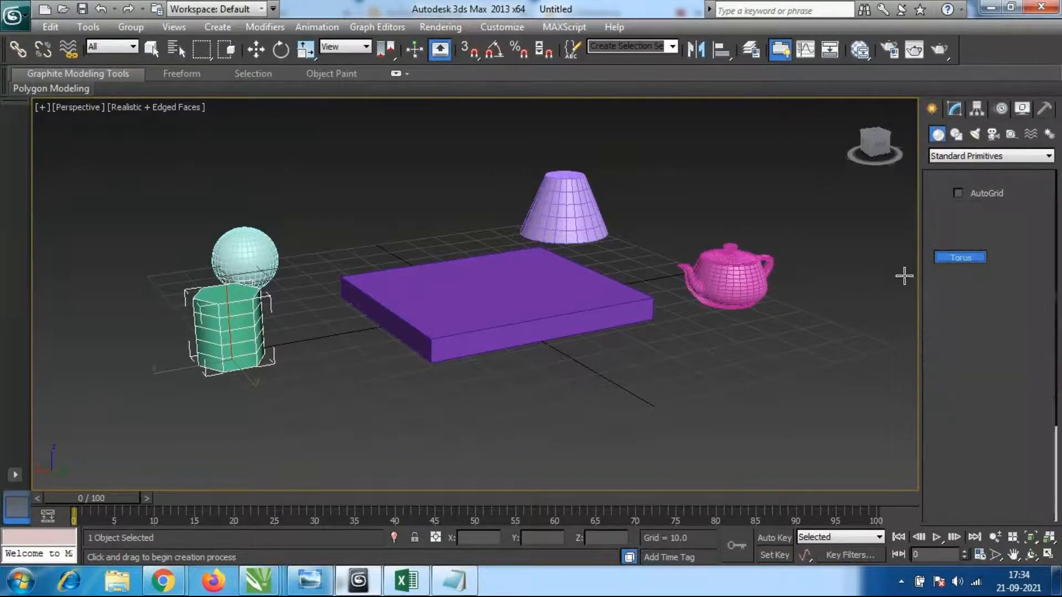
mouse_move(278, 401)
left_mouse_down()
mouse_move(351, 414)
mouse_move(326, 416)
left_mouse_up()
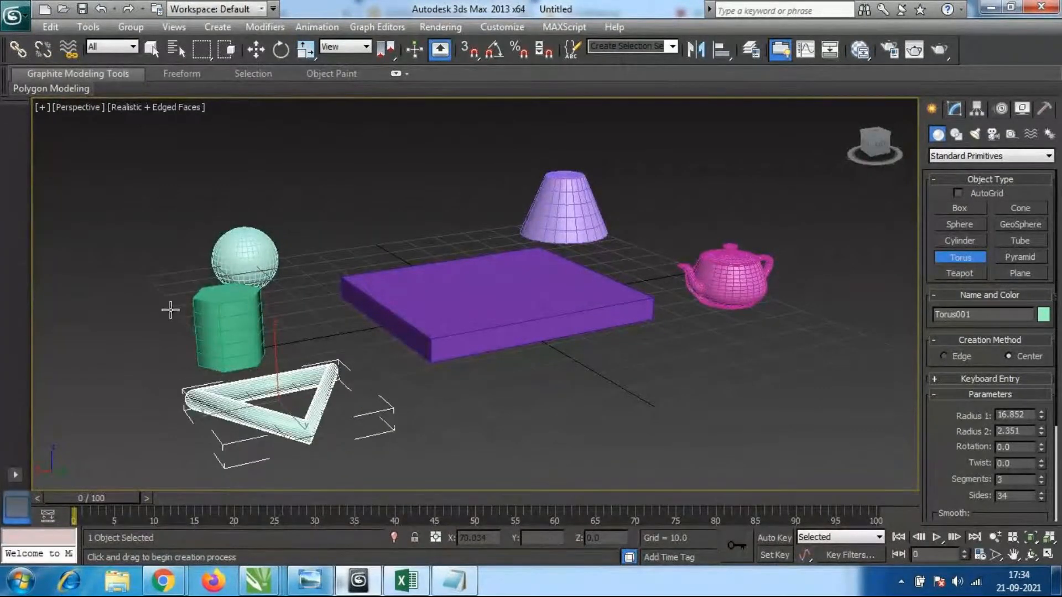
left_click(366, 326)
key("w")
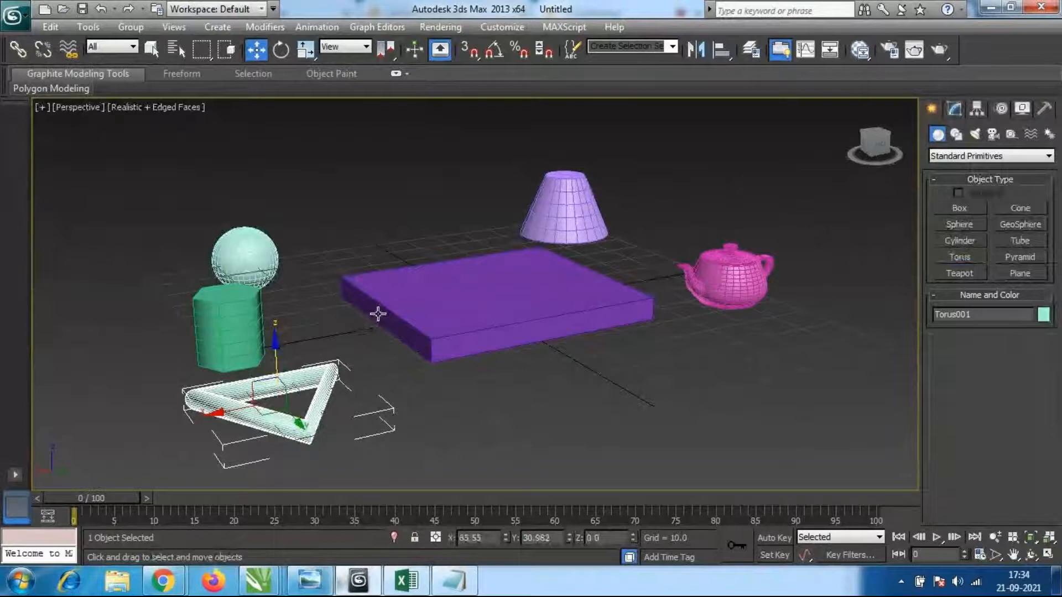
left_click(149, 55)
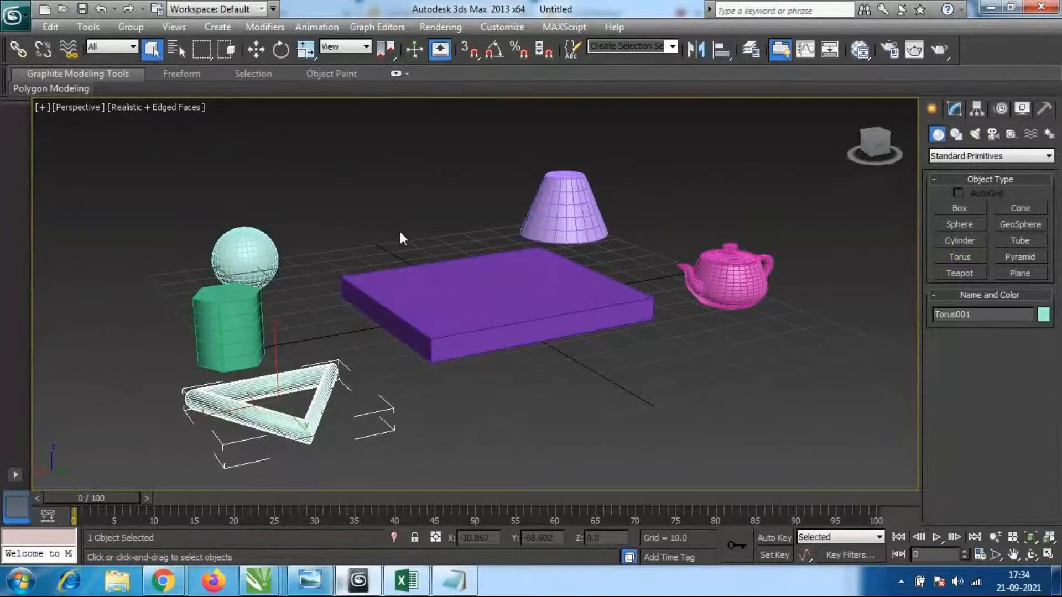
left_click(580, 311)
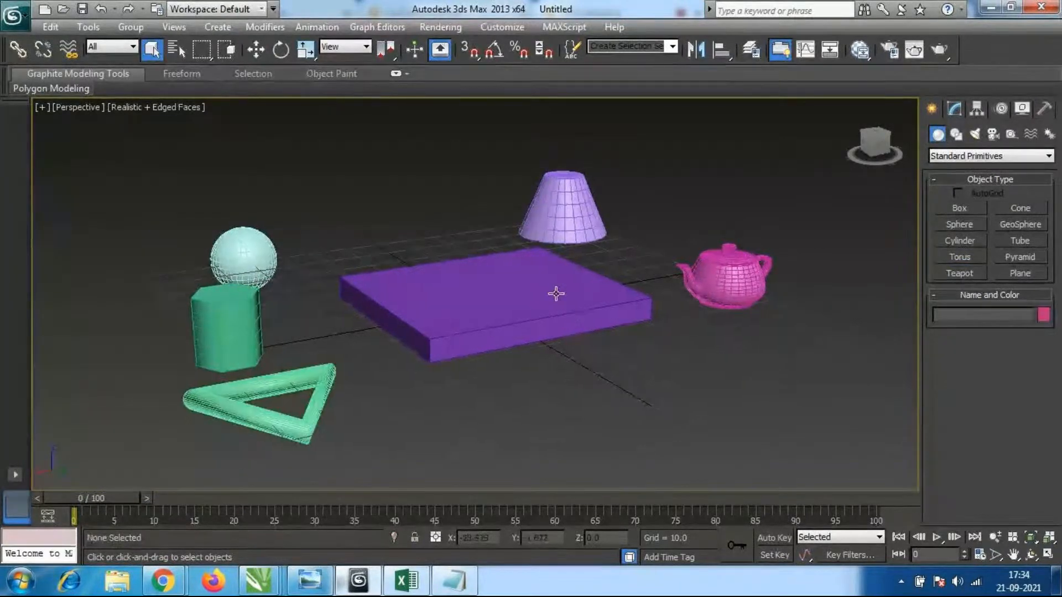
middle_click_drag(555, 294, 536, 330, "alt")
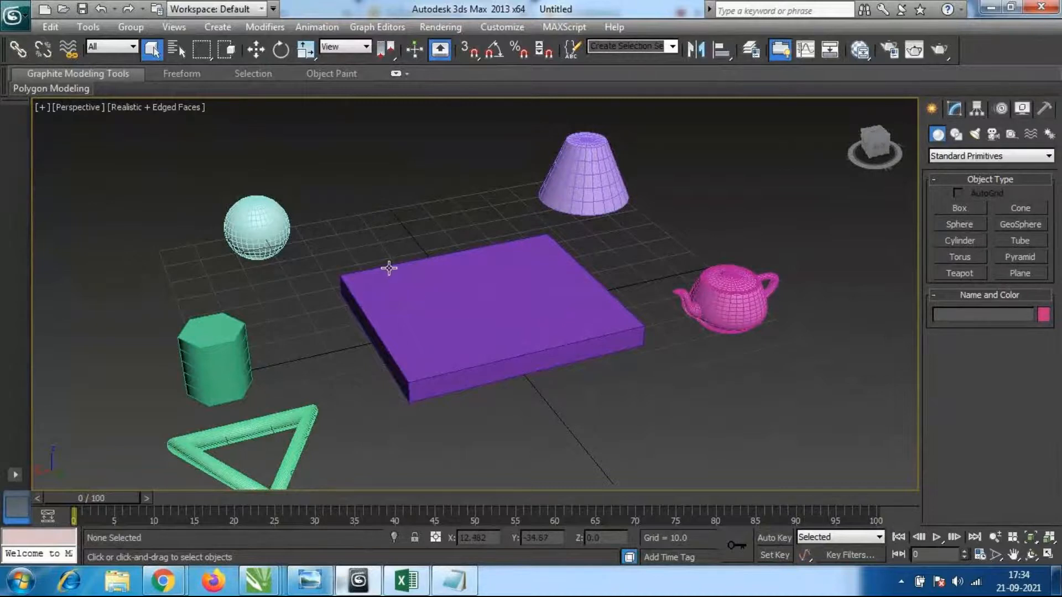
Move the cone over the purple box in the Perspective view, to about X -18.4, Y -2.9.
left_click(560, 208)
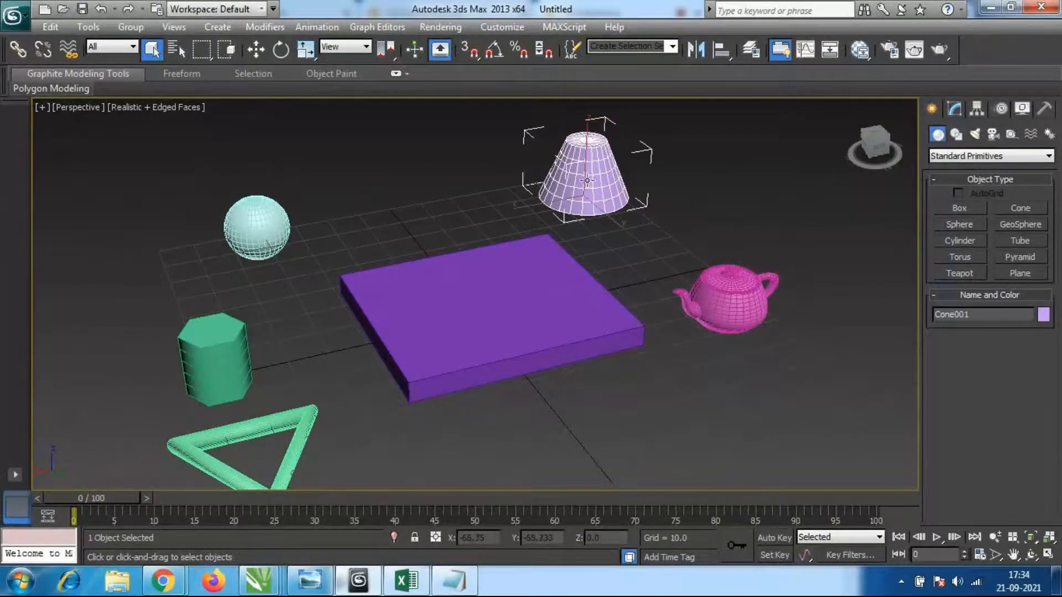
key("w")
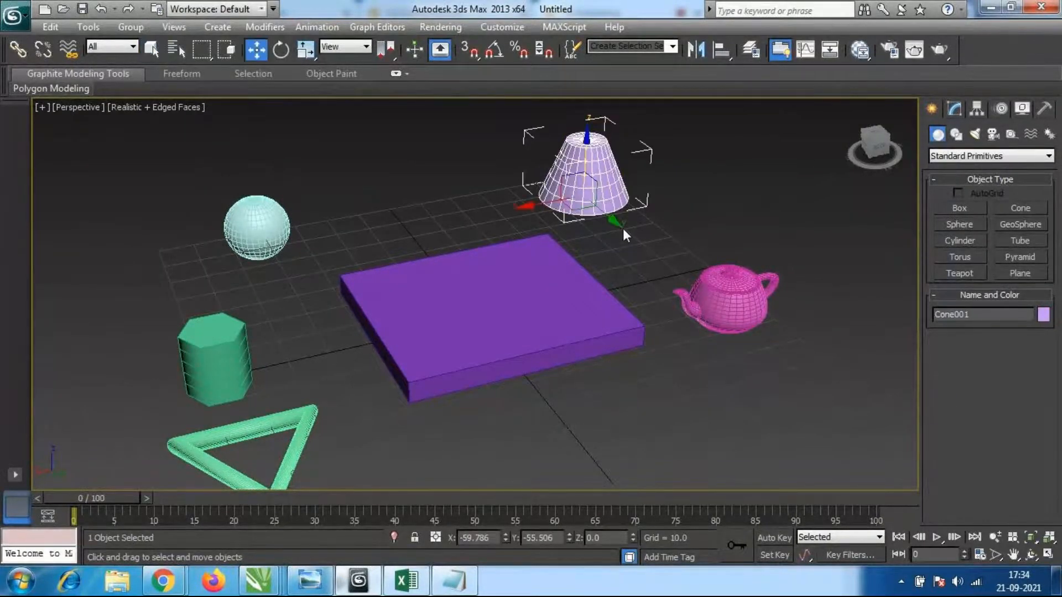
left_click_drag(530, 206, 572, 323)
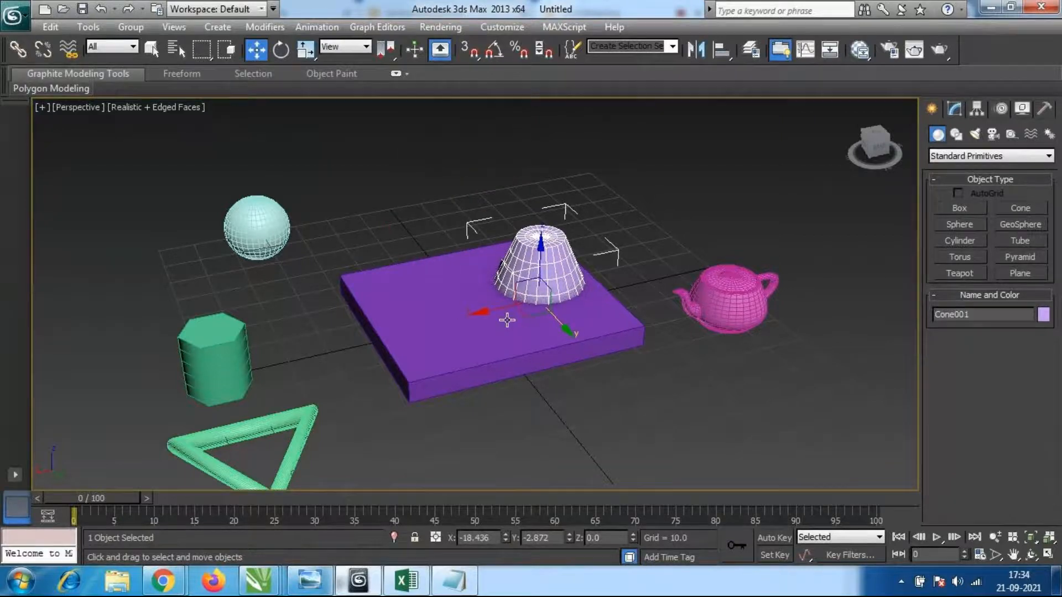
Show all four viewports and raise the cone in the Left view to about Z 5.7, so it rests on the box.
key("alt")
key("alt+w")
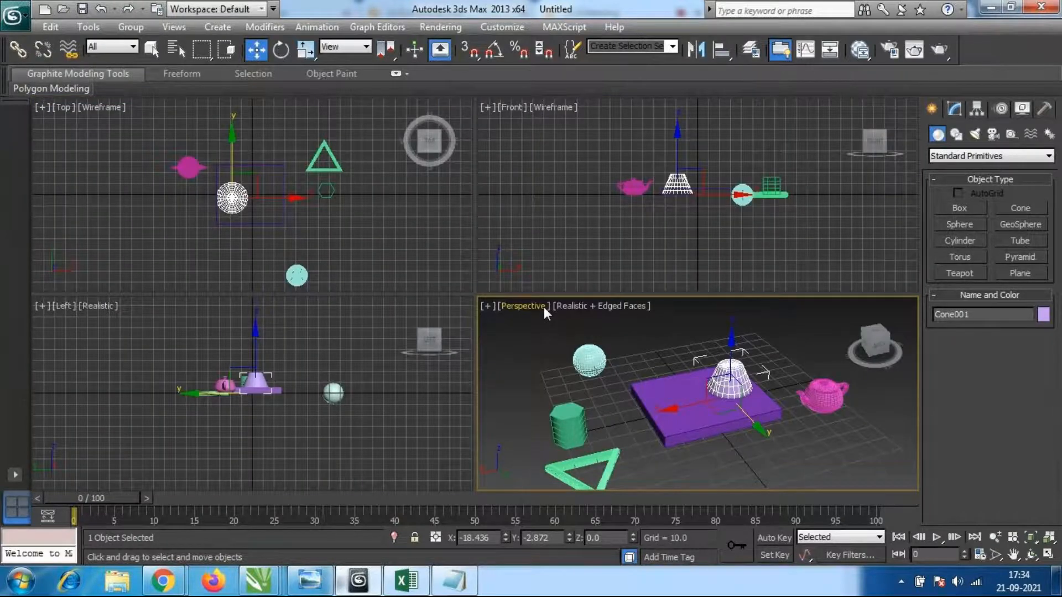
middle_click_drag(729, 438, 722, 413, "alt")
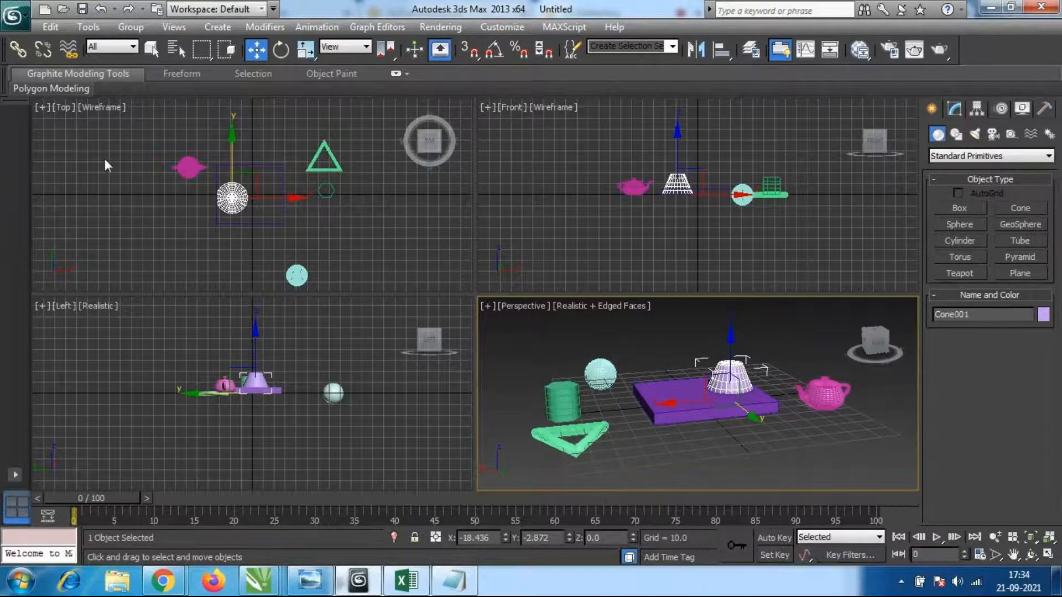
middle_click_drag(279, 414, 281, 423)
scroll(281, 420, "up", 5)
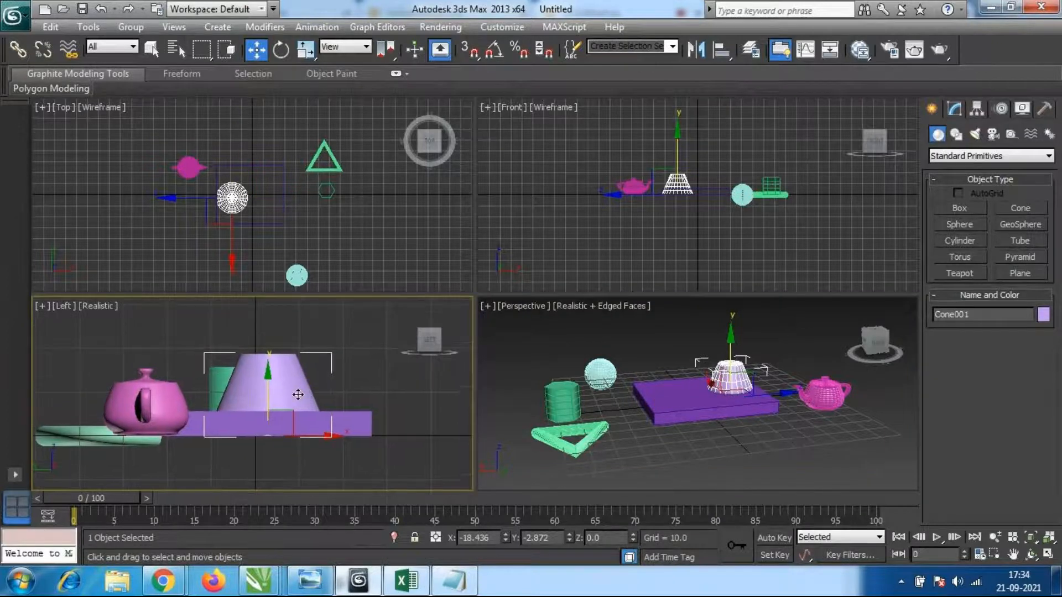
left_click_drag(268, 377, 268, 351)
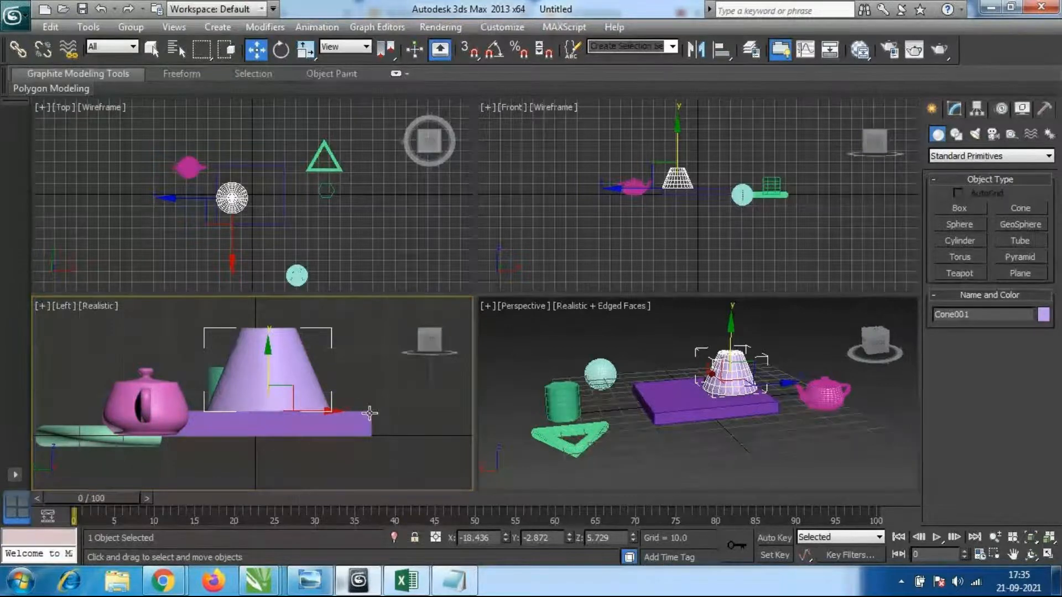
Shift the cone along the box in the Left view, and on to about Y 15 in the Top view.
mouse_move(330, 411)
left_mouse_down()
mouse_move(305, 412)
mouse_move(325, 411)
left_mouse_up()
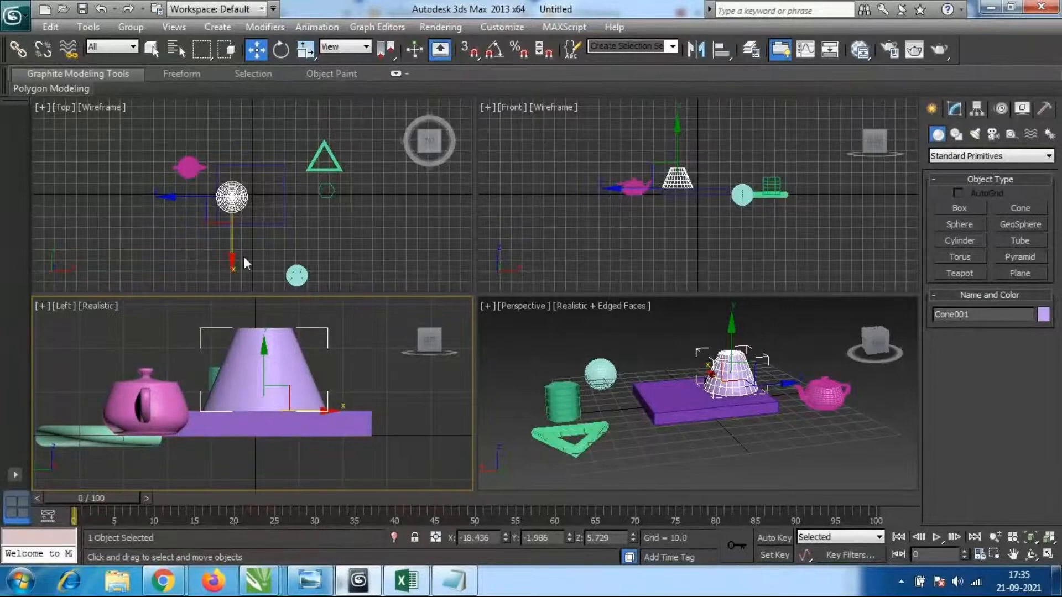
left_click(230, 260)
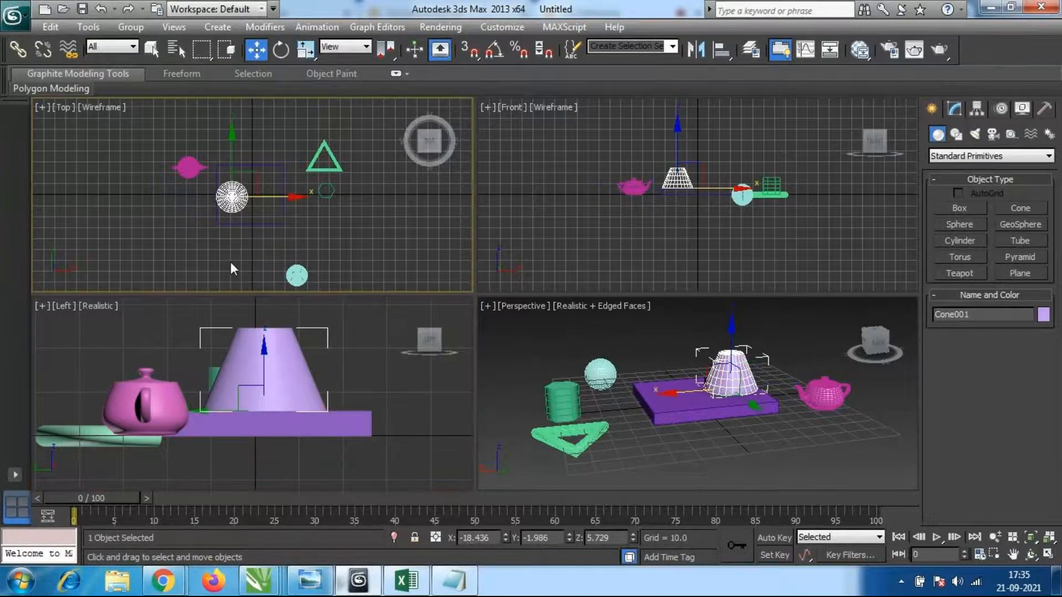
left_click(232, 197)
left_click_drag(231, 135, 230, 117)
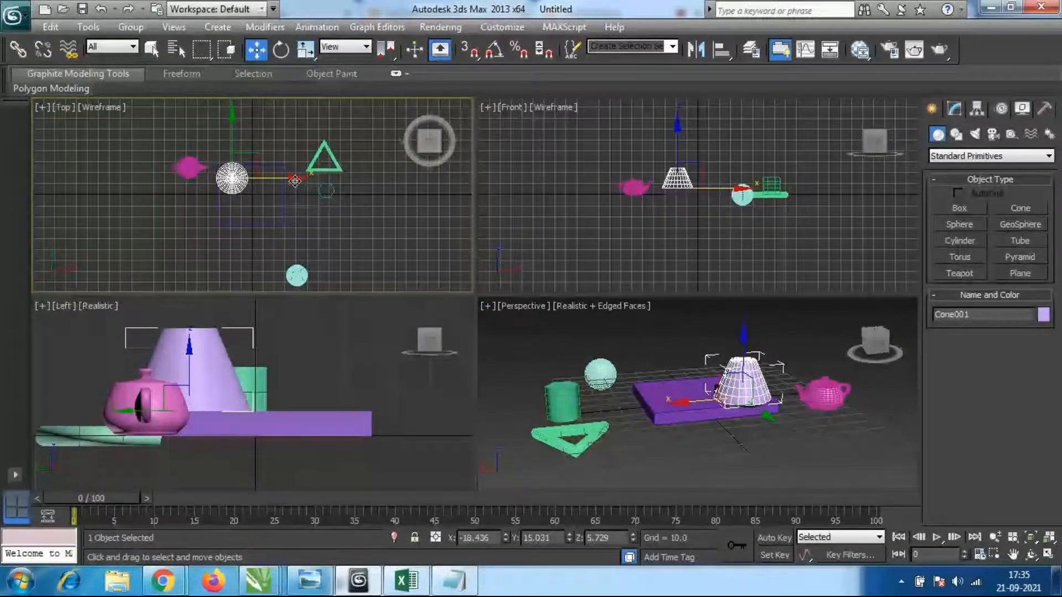
Maximize the Perspective view and adjust the cone's position on the purple box to about Y 10.1, Z 6.1.
left_click(740, 425)
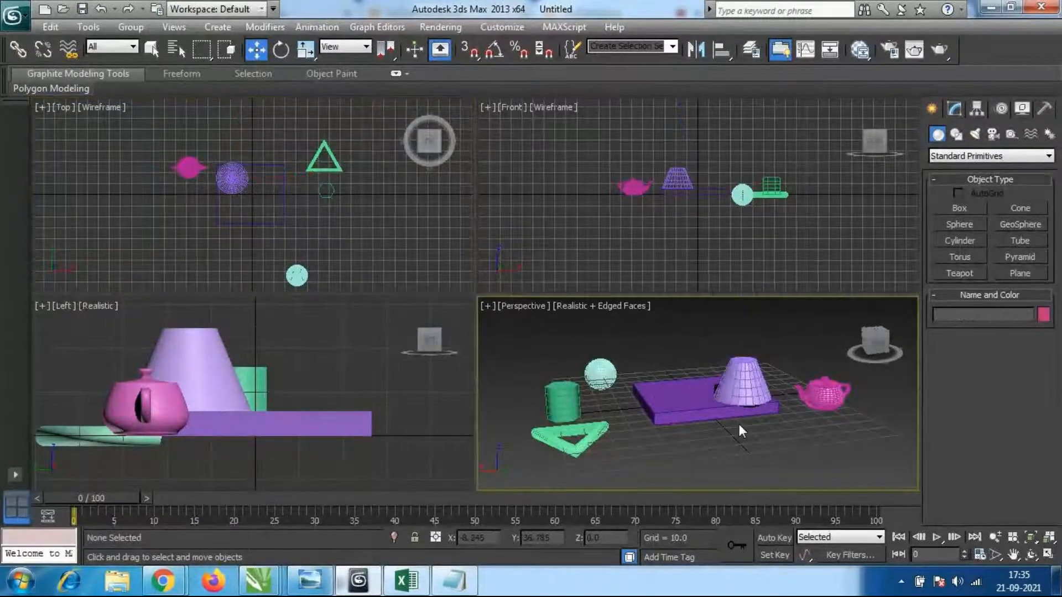
key("alt+w")
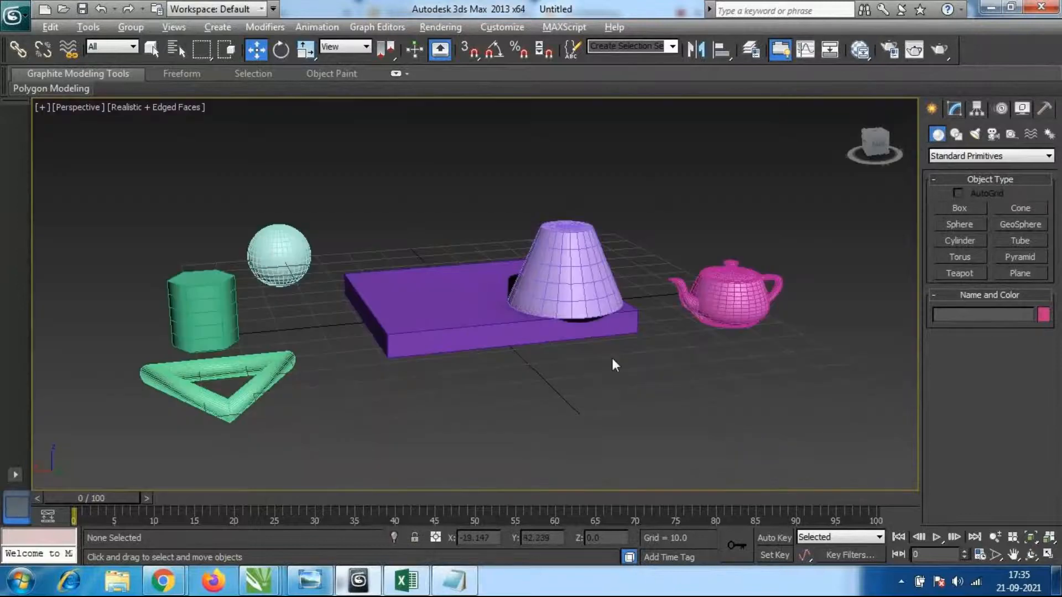
scroll(575, 362, "up", 2)
scroll(598, 340, "up", 5)
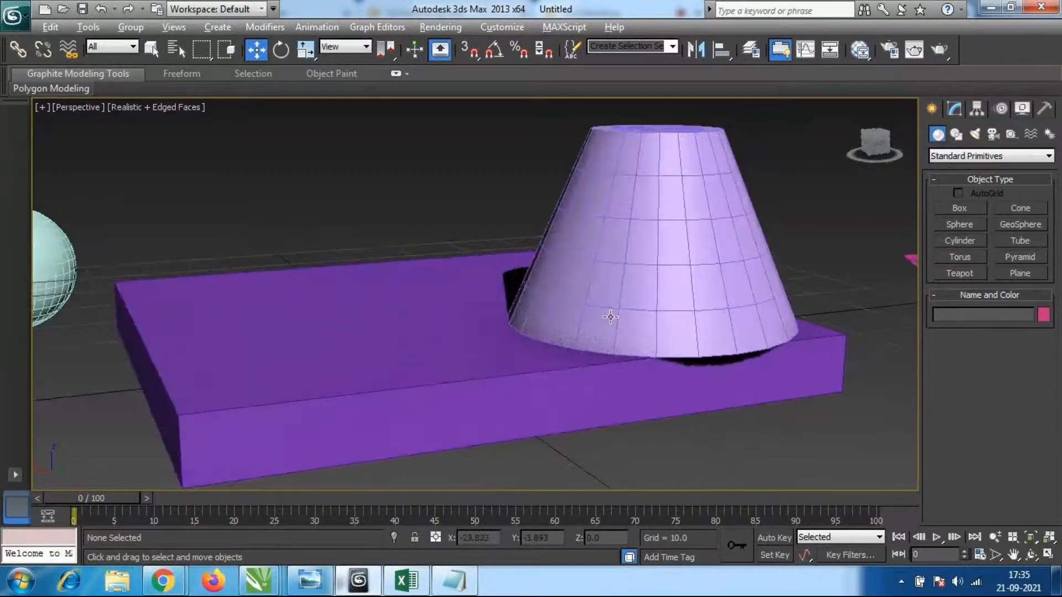
left_click(594, 344)
middle_click_drag(575, 341, 625, 332, "alt")
mouse_move(625, 331)
left_mouse_down()
mouse_move(625, 314)
mouse_move(624, 327)
left_mouse_up()
middle_click_drag(777, 418, 608, 457, "alt")
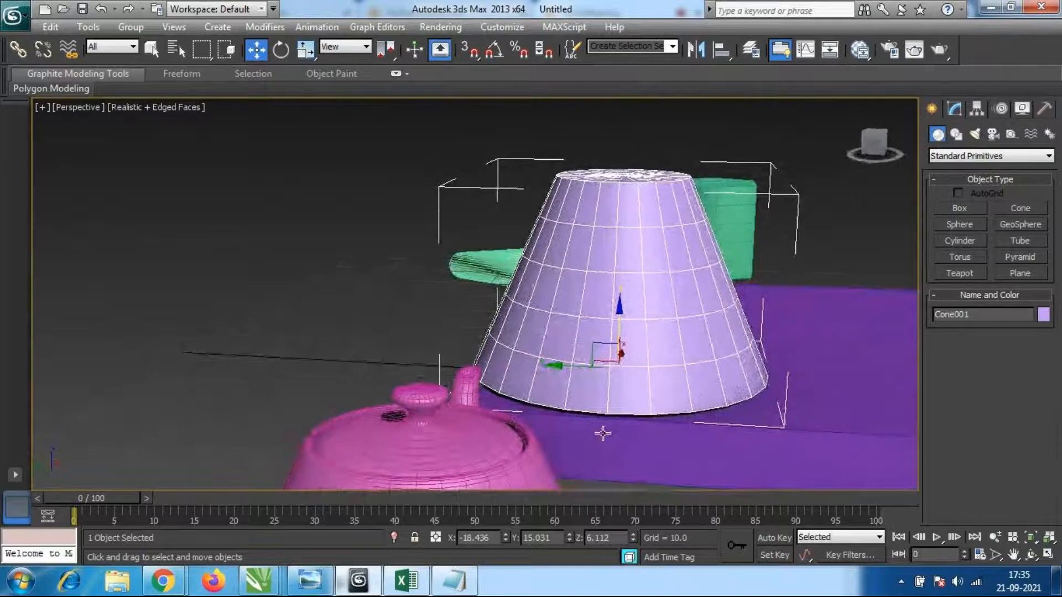
left_click_drag(561, 366, 611, 368)
middle_click_drag(424, 379, 605, 371, "alt")
Set the cone's Radius 2 to about 4.26 in its parameters to narrow its top.
scroll(606, 383, "down", 5)
key("r")
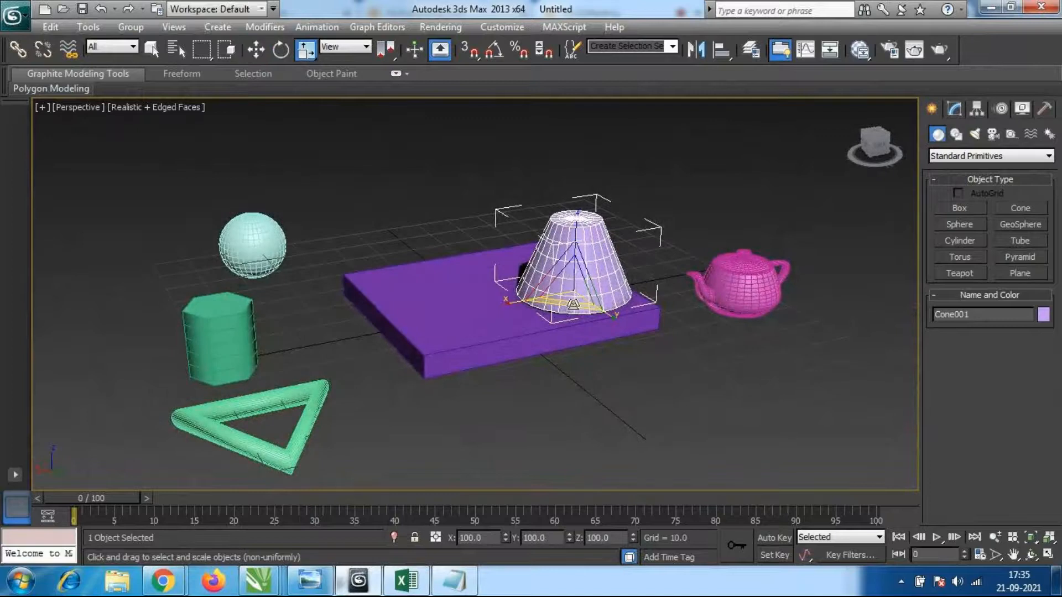
left_click(957, 108)
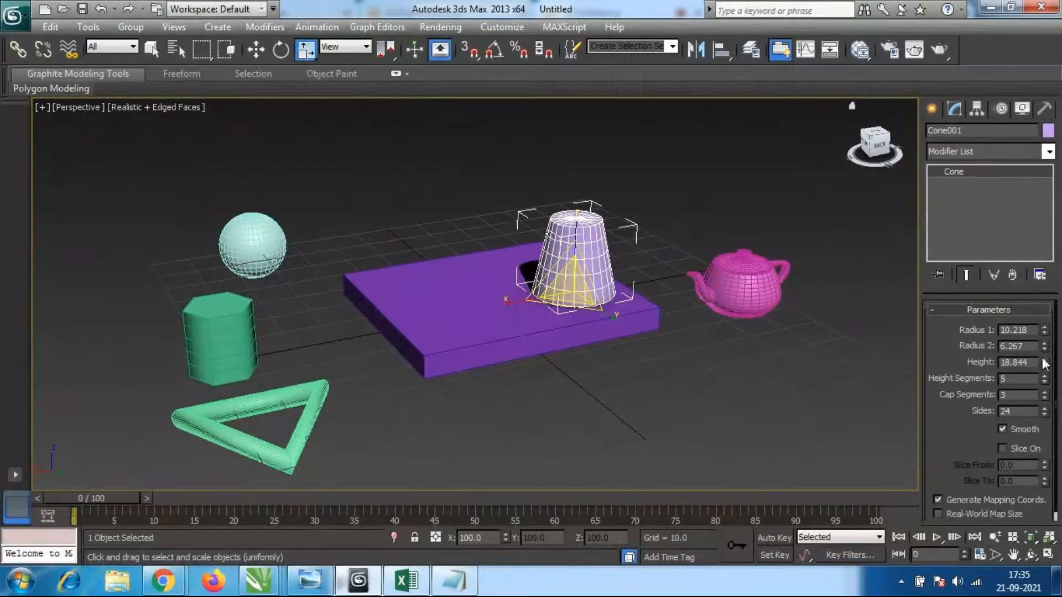
left_click_drag(1044, 347, 1049, 371)
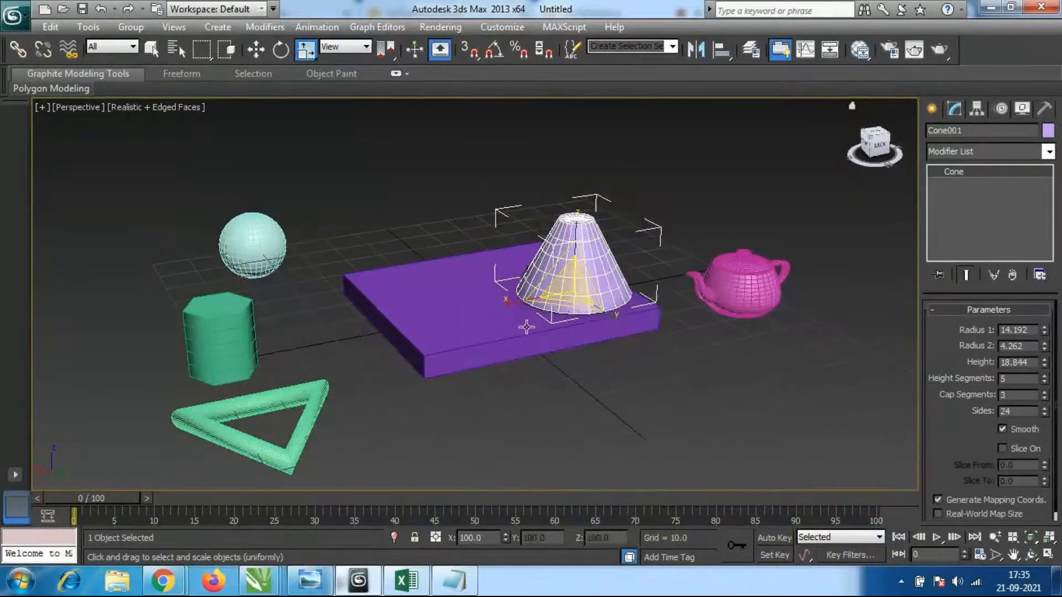
Squash the cone with Select and Squash to about 118% in X and 84.7% in Y and Z.
scroll(571, 296, "up", 5)
middle_click_drag(654, 296, 533, 302)
scroll(628, 297, "up", 3)
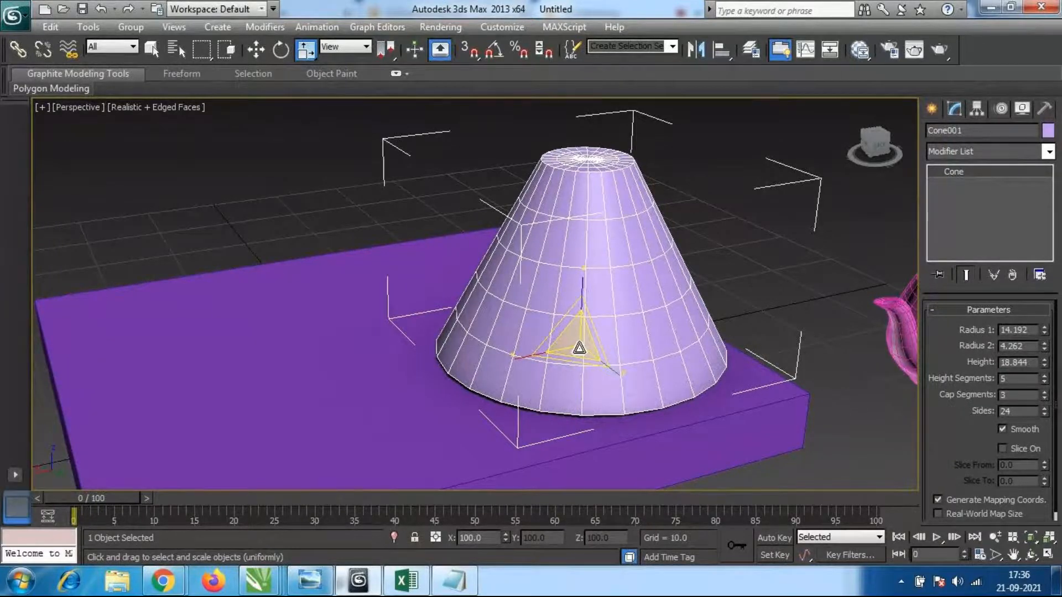
key("r")
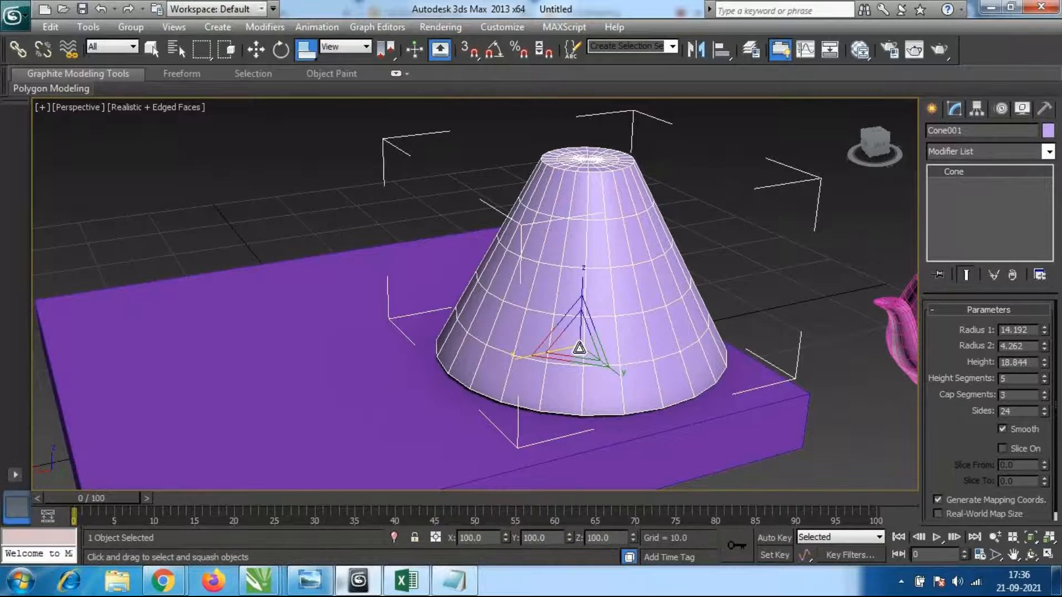
left_click_drag(579, 349, 587, 397)
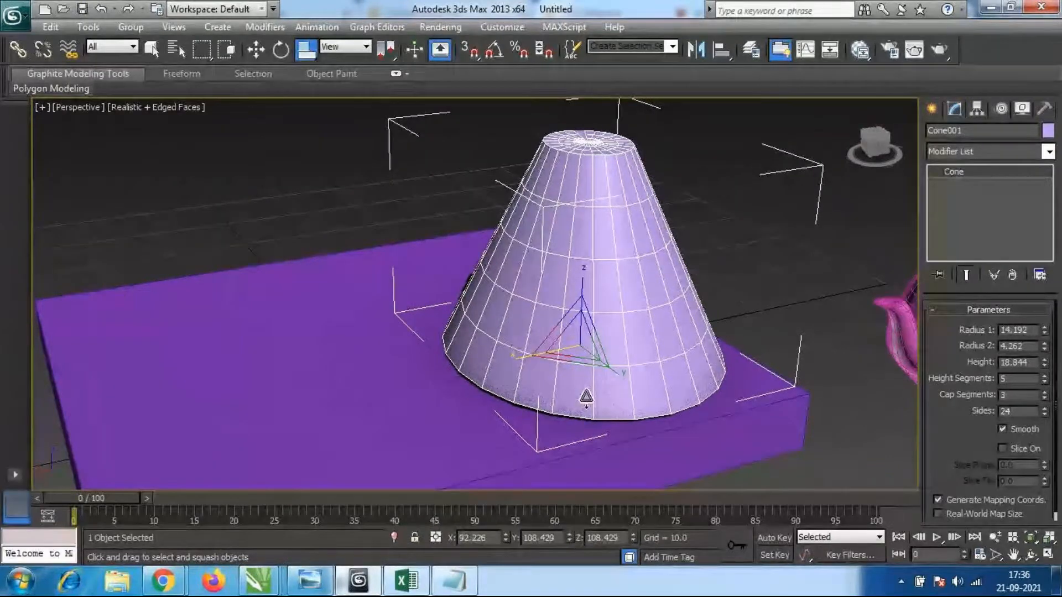
right_click(586, 397)
mouse_move(581, 353)
left_mouse_down()
mouse_move(585, 366)
mouse_move(569, 339)
mouse_move(569, 348)
left_mouse_up()
Squash the cone slightly further, to about 119.5% in X and 83.7% in Y and Z.
left_click(152, 50)
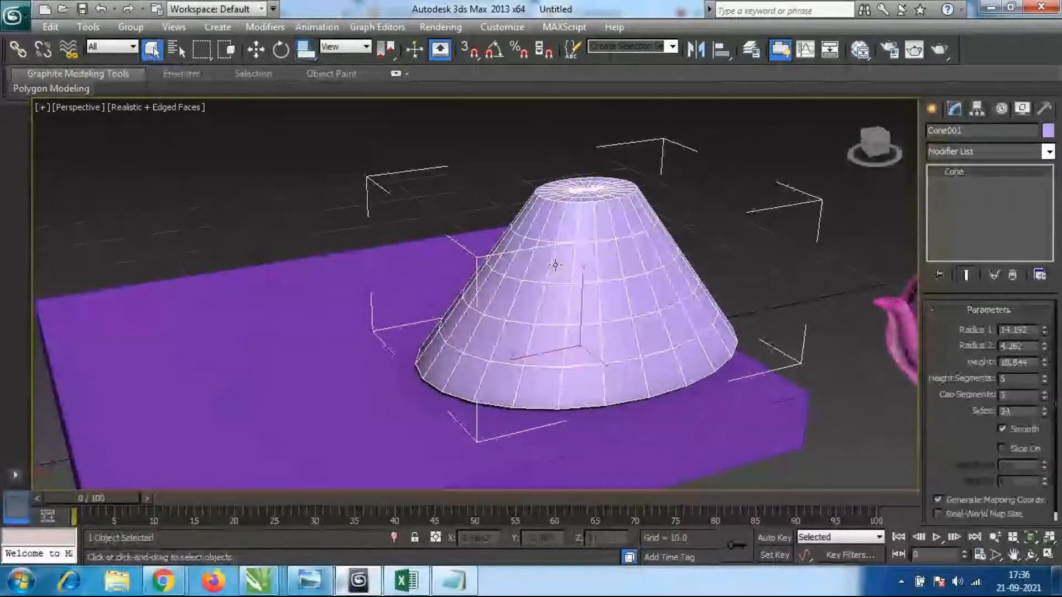
key("w")
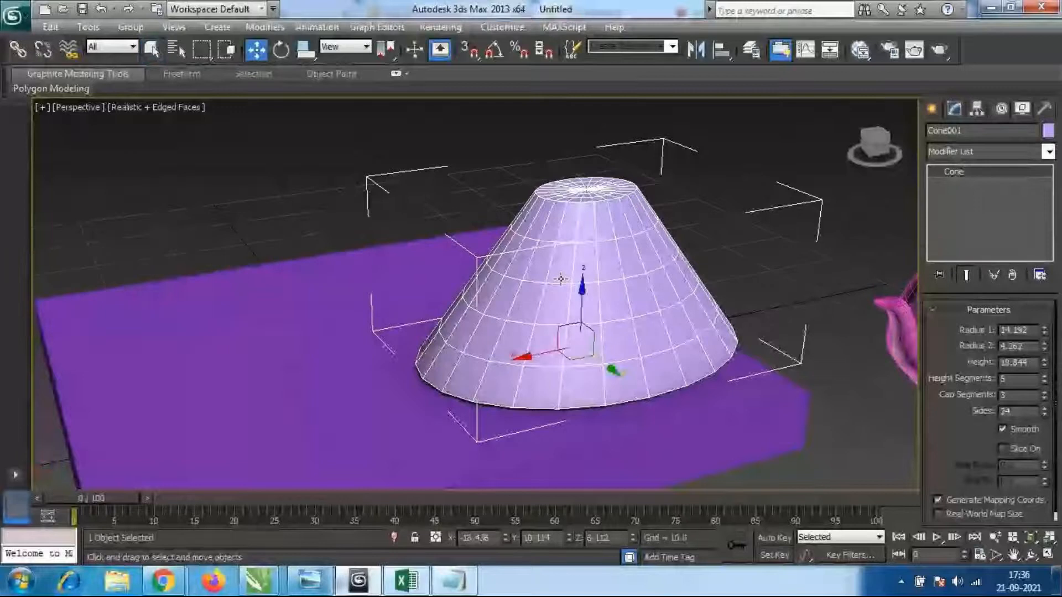
key("r")
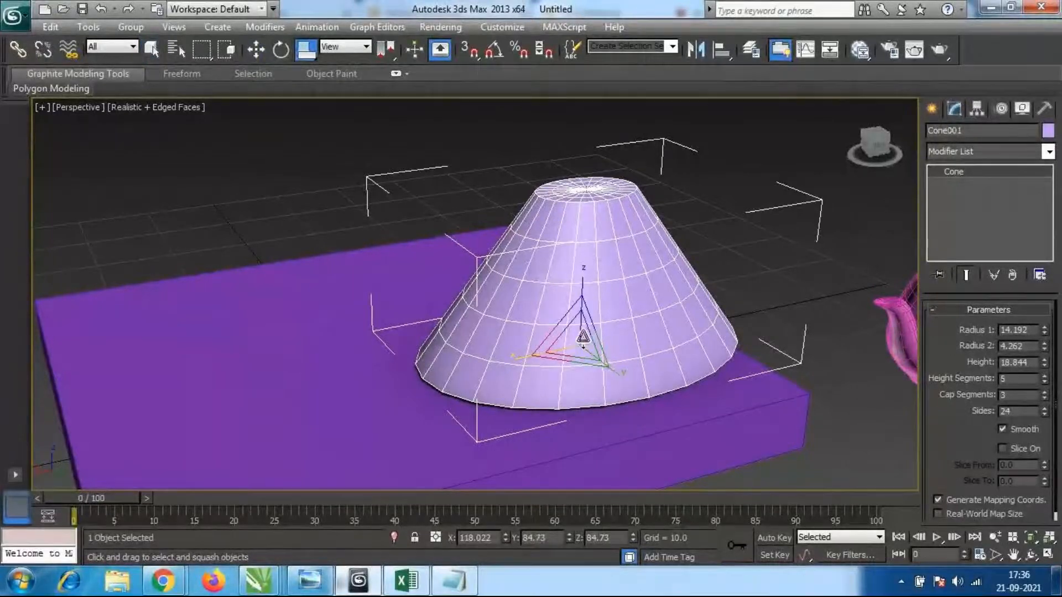
left_click_drag(580, 355, 577, 356)
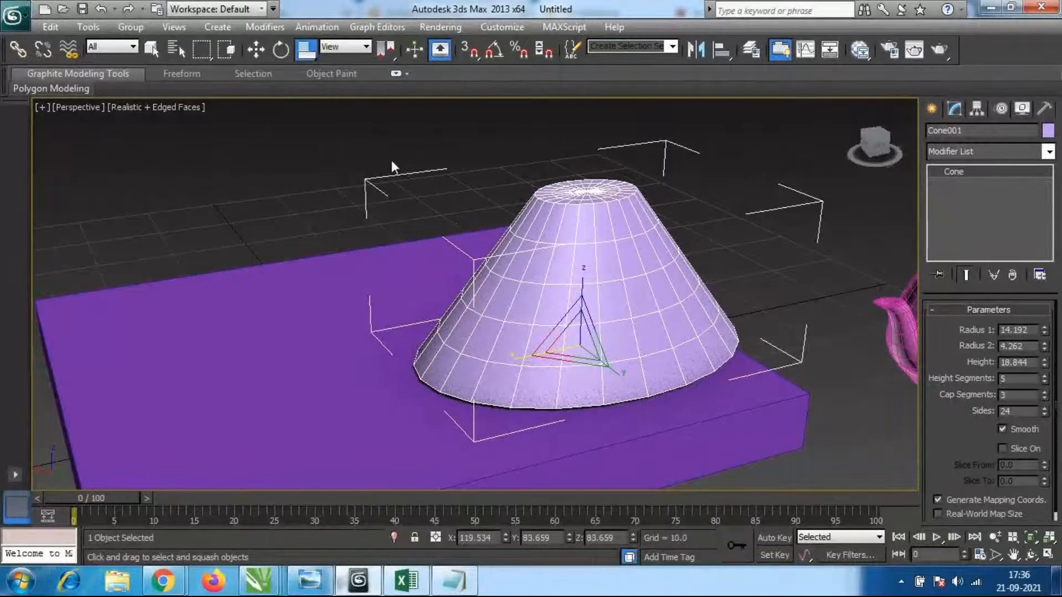
Scale the cone down uniformly to about 58% in X, widen it along Y to round its base, and clear the selection.
left_click(303, 51)
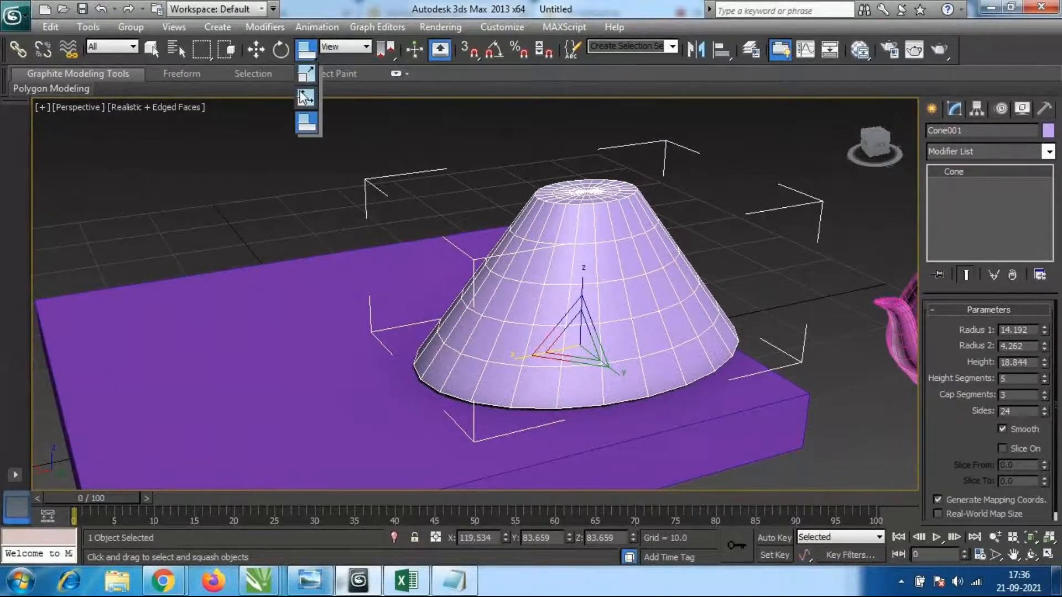
left_click(305, 98)
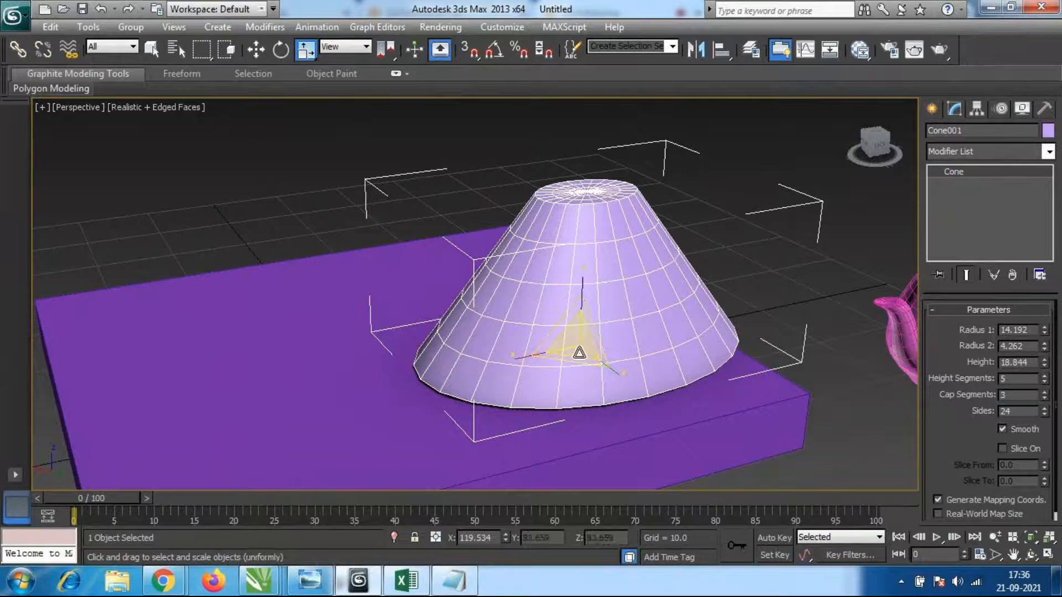
left_click_drag(579, 355, 582, 318)
middle_click_drag(575, 354, 563, 372, "alt")
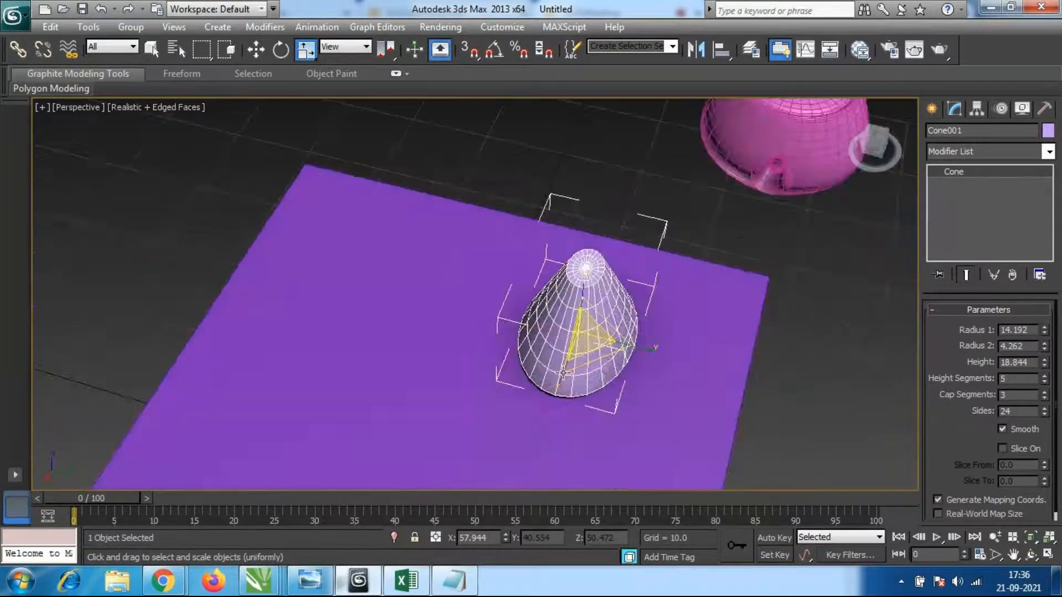
scroll(609, 338, "down", 5)
scroll(609, 329, "up", 3)
left_click_drag(615, 326, 685, 363)
left_click(151, 50)
left_click(194, 183)
Move the teapot over the box beside the cone in the Top view, to about X 7.6, Y 10.4.
left_click(728, 218)
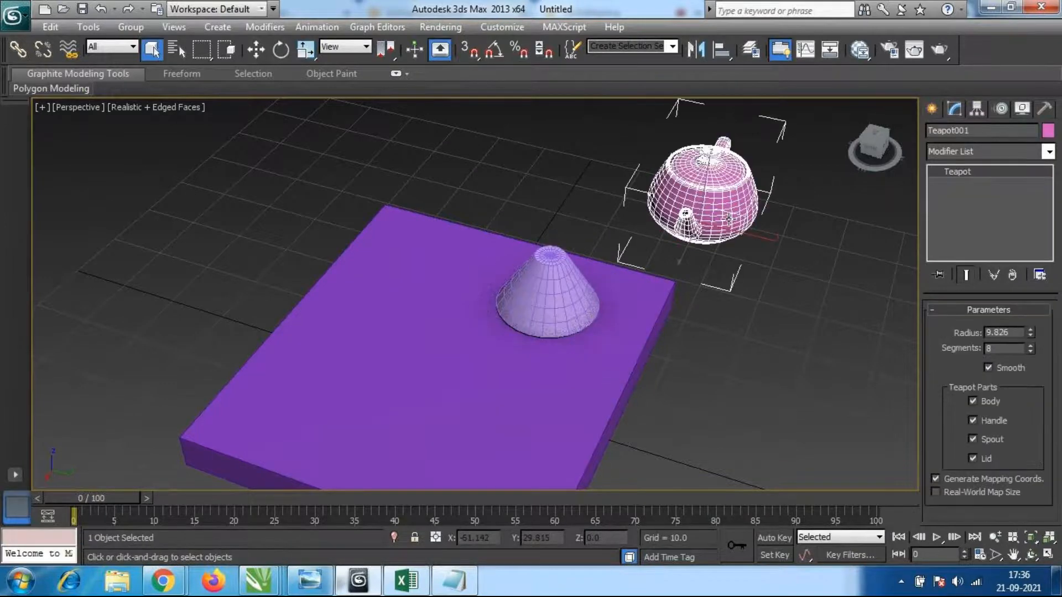
key("w")
middle_click_drag(691, 262, 624, 326)
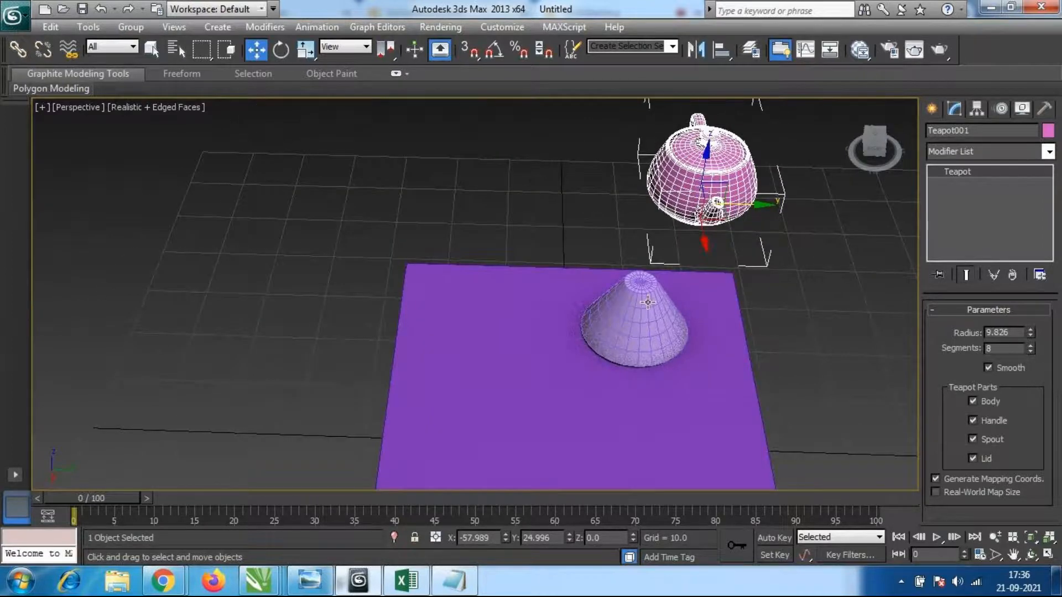
key("t")
scroll(508, 252, "up", 2)
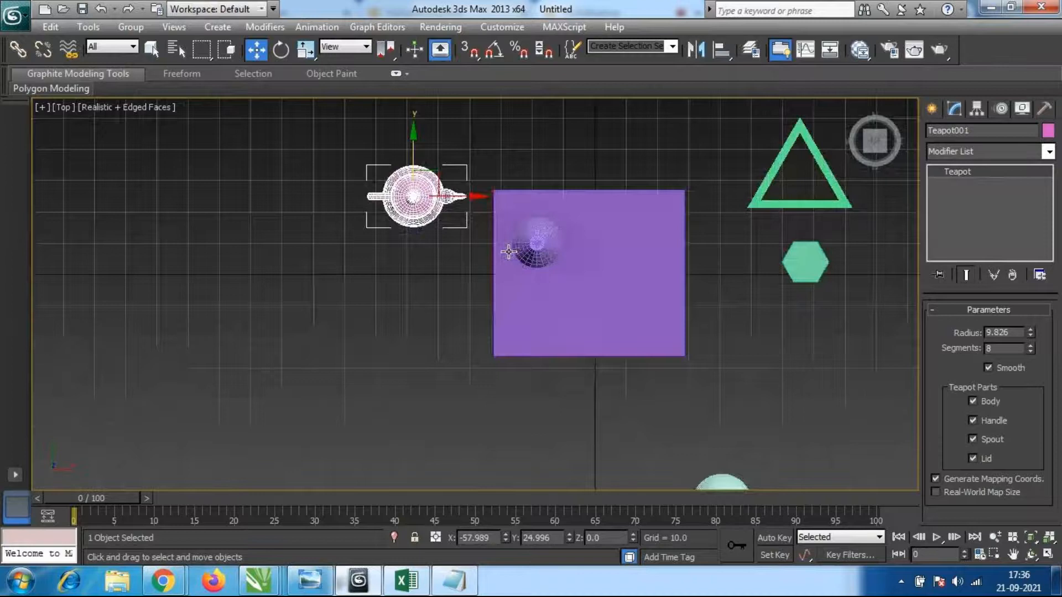
scroll(509, 252, "up", 2)
middle_click_drag(472, 168, 406, 231)
left_click_drag(377, 225, 667, 224)
left_click_drag(610, 169, 610, 235)
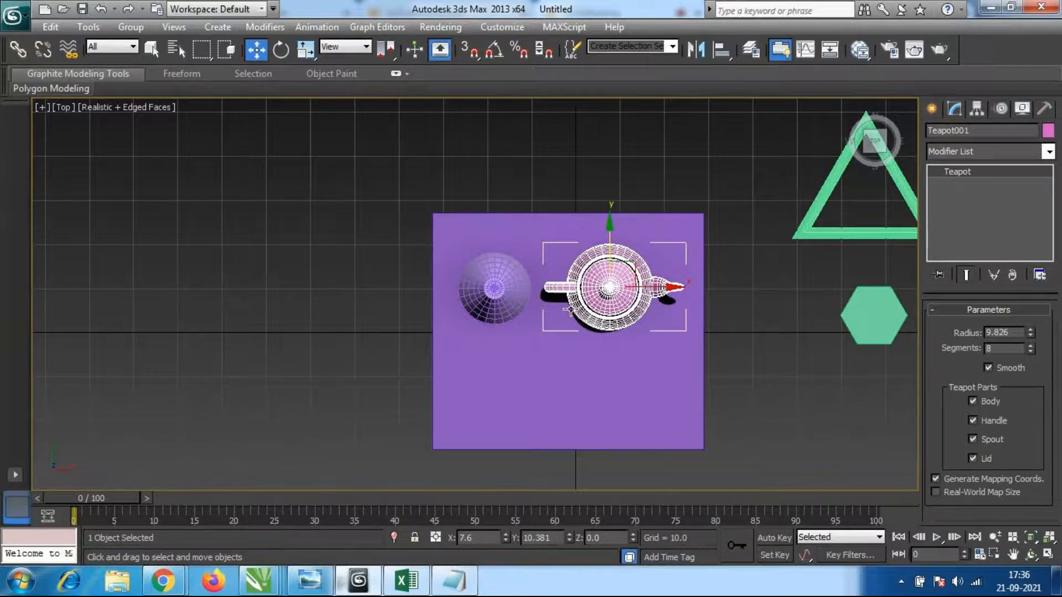
Raise the teapot in the Front view to about Z 5.6, so it rests on the box.
key("f")
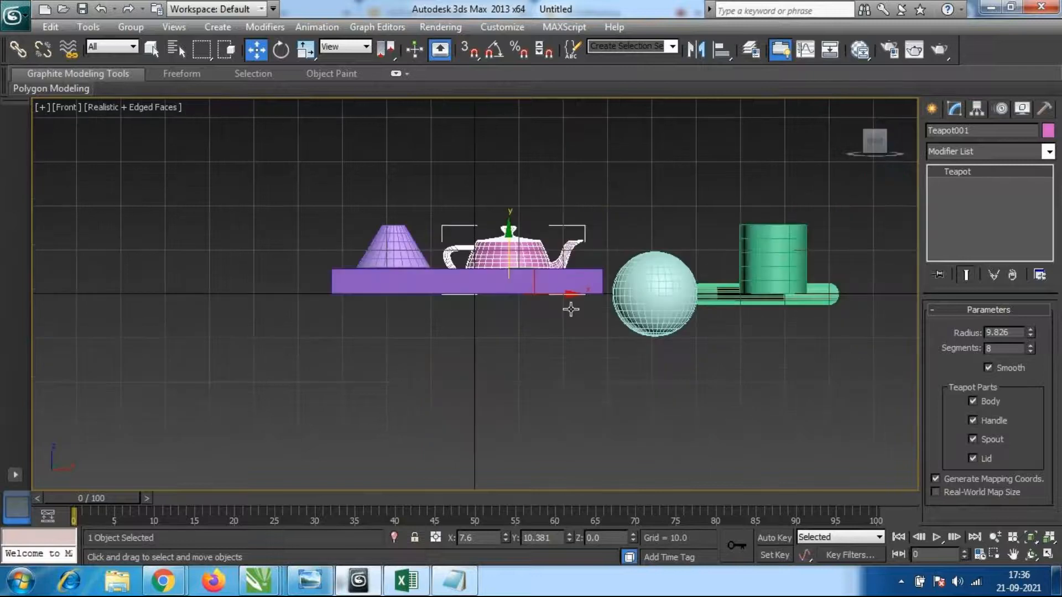
middle_click_drag(521, 258, 525, 326)
scroll(537, 267, "up", 4)
left_click_drag(529, 319, 530, 269)
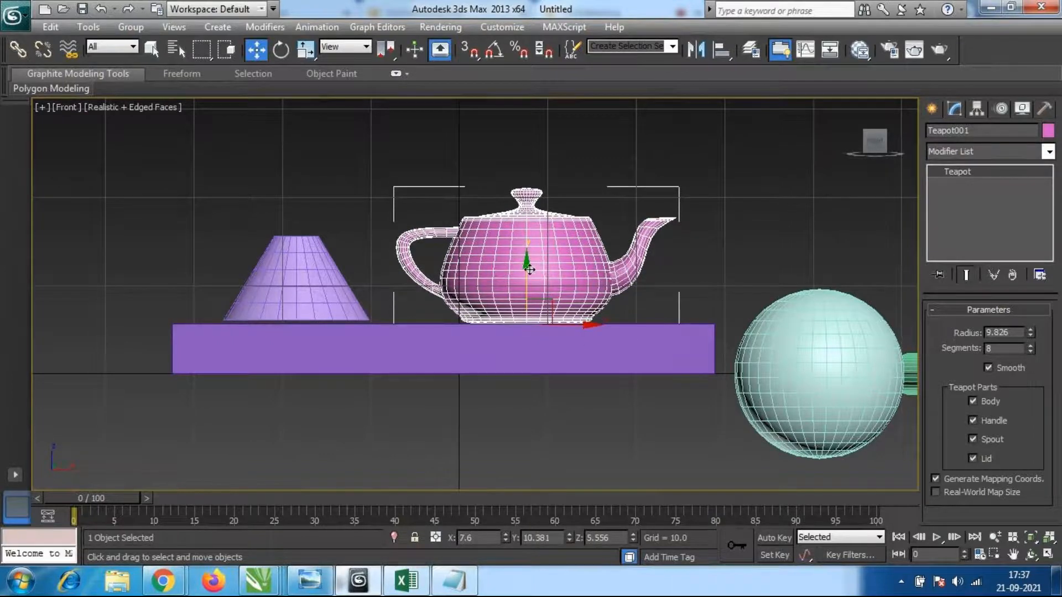
Shift the teapot along the box in the Left view to about Y -7.6.
key("l")
middle_click_drag(490, 237, 507, 275)
scroll(435, 265, "up", 3)
middle_click_drag(434, 266, 463, 293)
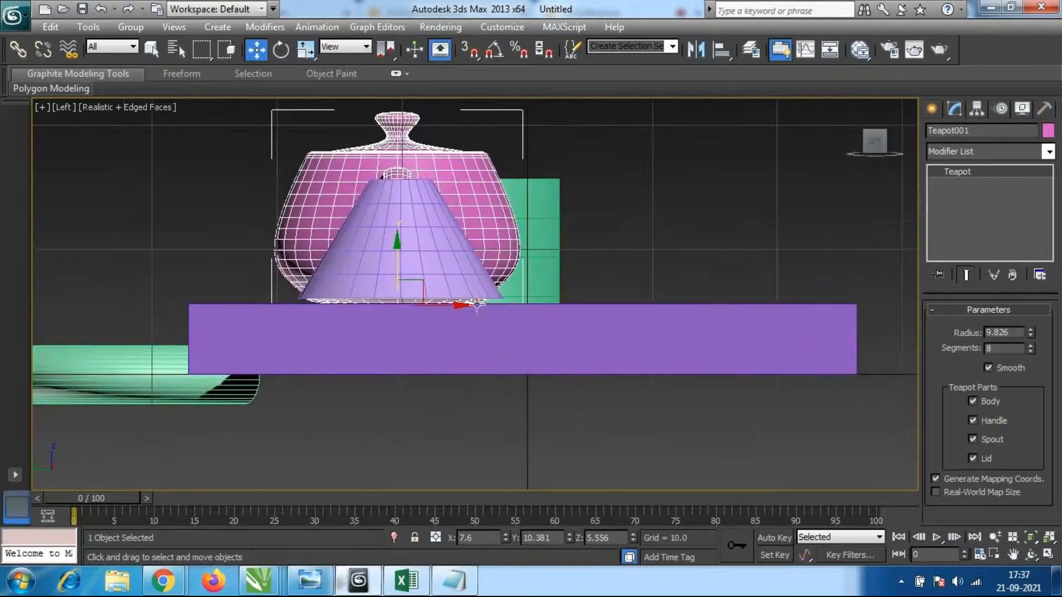
left_click_drag(460, 305, 691, 307)
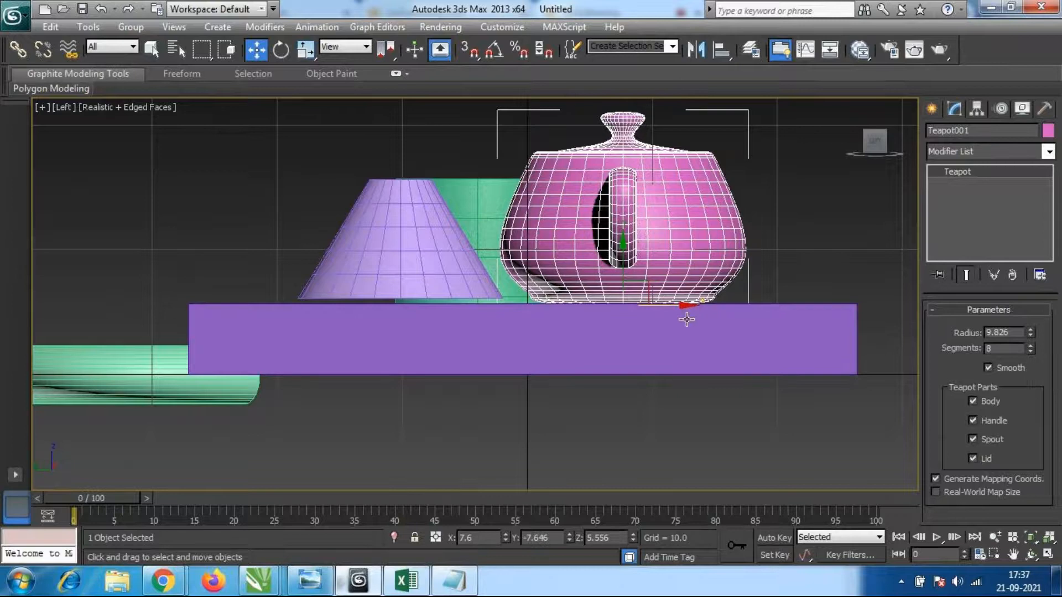
Examine the teapot and cone on the box from several angles in the Perspective view, and clear the selection.
key("p")
middle_click_drag(404, 308, 596, 319, "alt")
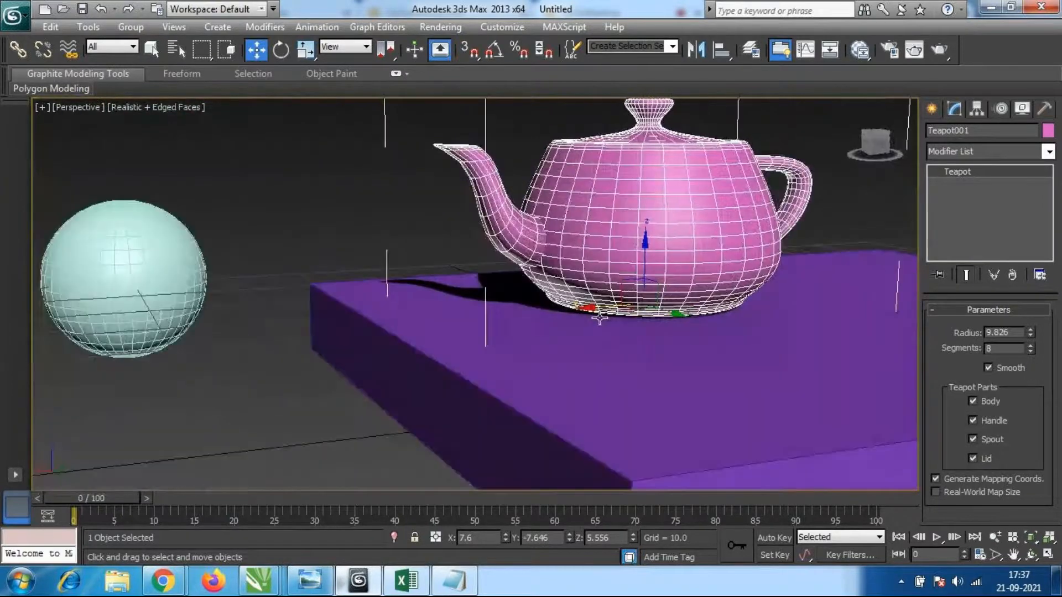
middle_click_drag(791, 314, 776, 316)
scroll(581, 290, "down", 4)
middle_click_drag(580, 289, 569, 316, "alt")
scroll(570, 309, "down", 3)
scroll(376, 325, "down", 5)
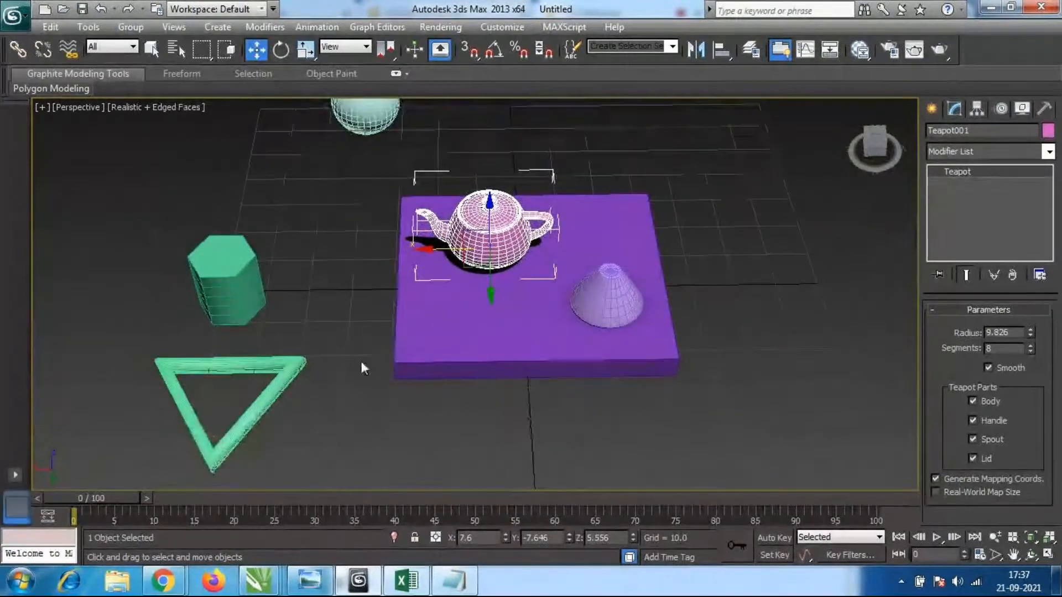
left_click(361, 364)
Move the green hexagonal cylinder into the box area in the Perspective view, to about X 10.3, Y 15.3.
left_click(208, 323)
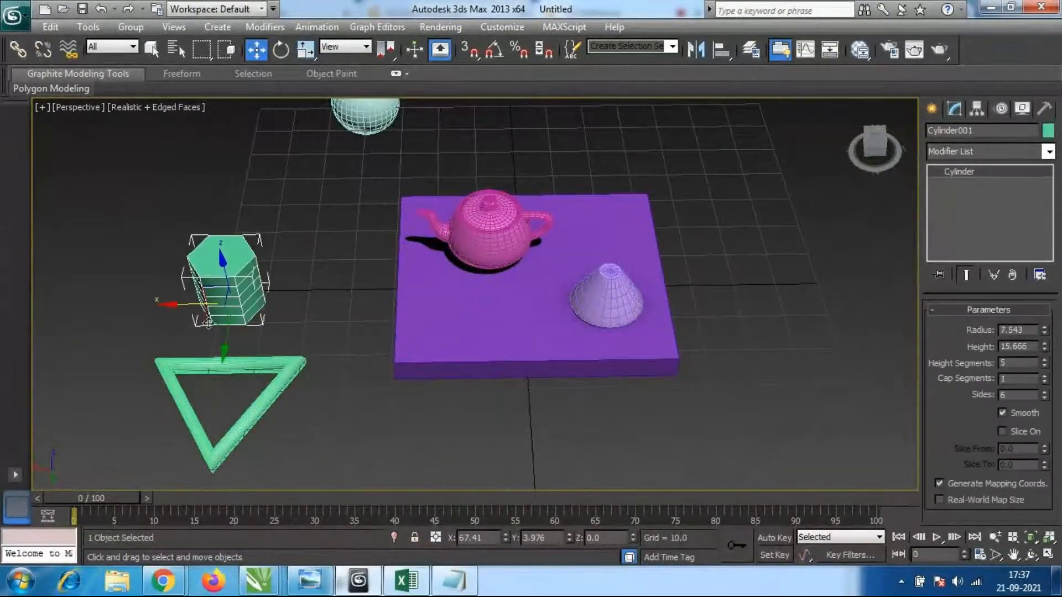
left_click_drag(208, 323, 419, 309)
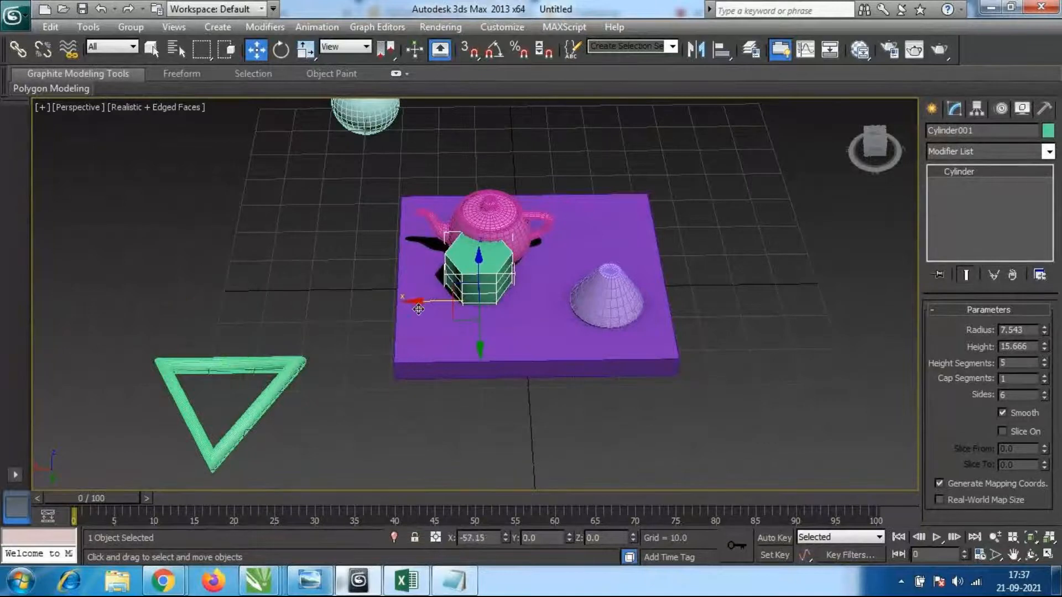
middle_click_drag(410, 330, 541, 310, "alt")
scroll(533, 316, "up", 6)
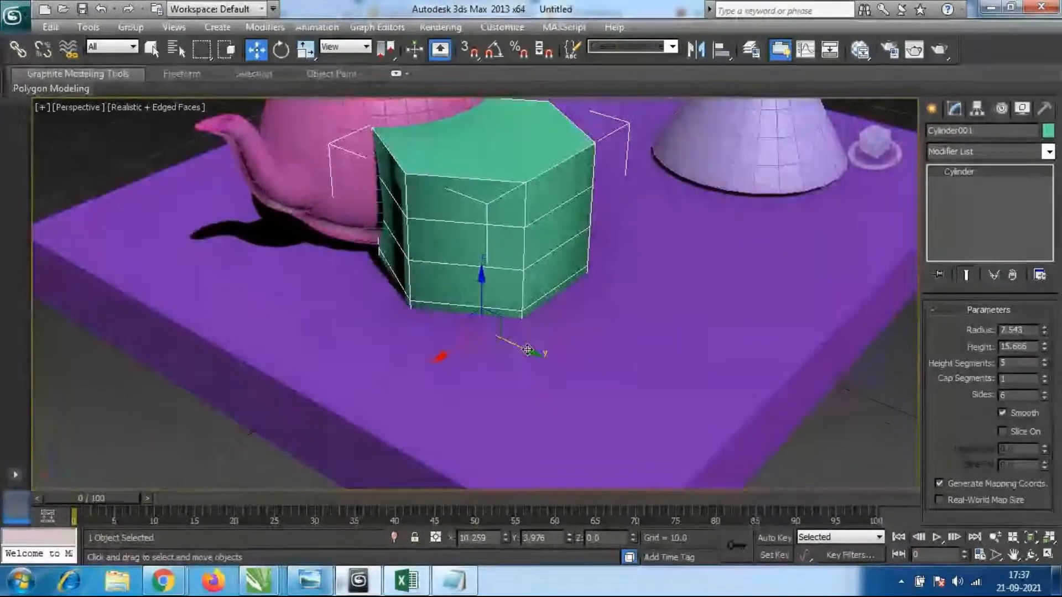
left_click_drag(528, 350, 654, 444)
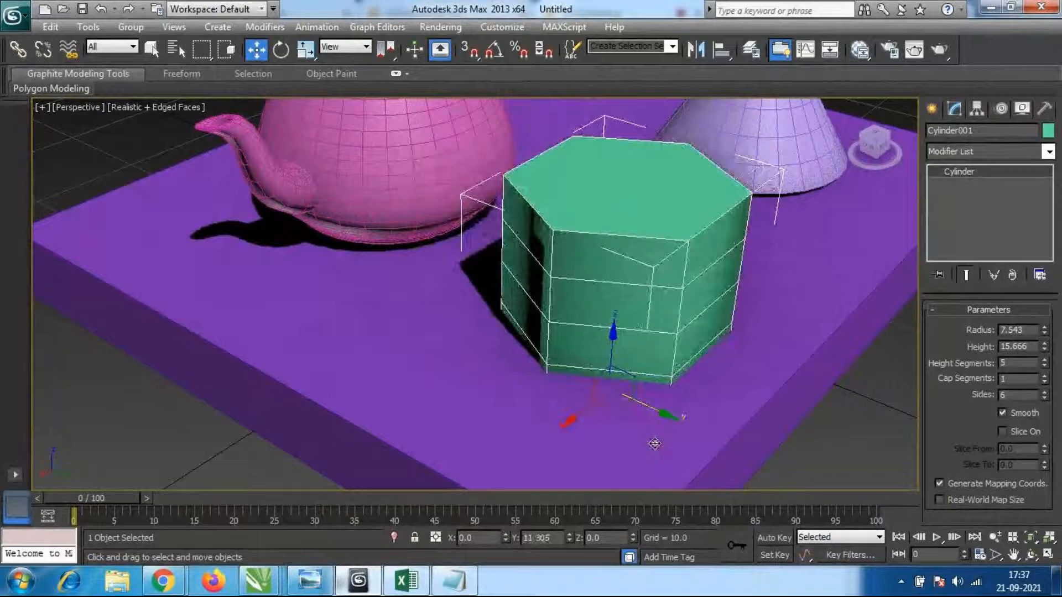
Raise the cylinder to about Z 6.4 and shift it in the Front view to about X -14.2.
middle_click_drag(849, 312, 643, 283)
scroll(647, 285, "down", 3)
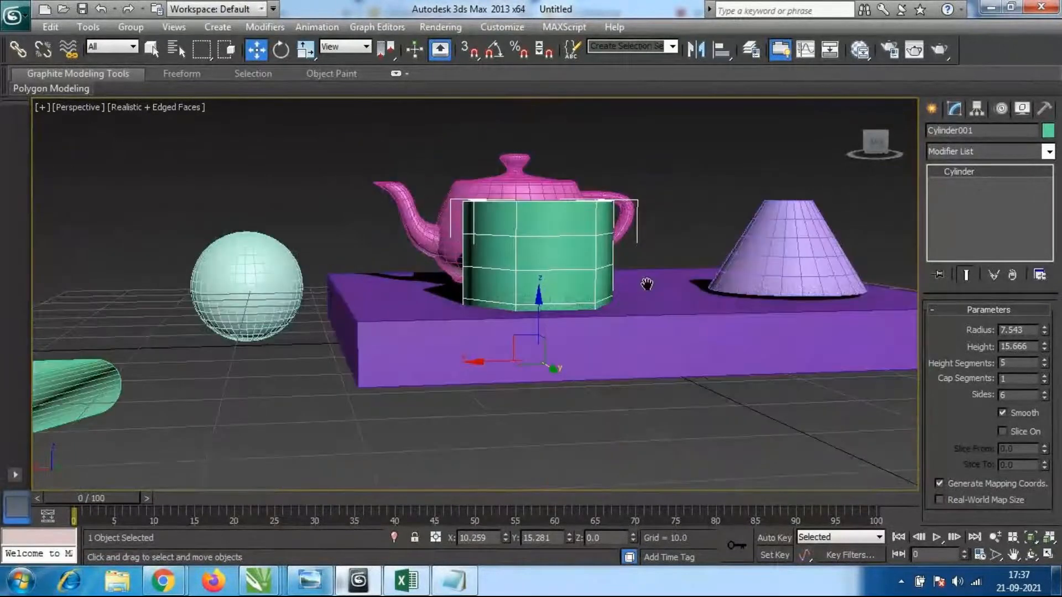
key("g")
left_click_drag(539, 291, 540, 233)
key("f")
middle_click_drag(545, 250, 603, 227)
scroll(599, 280, "up", 2)
left_click_drag(798, 328, 496, 329)
Move the cylinder across the box to about Y -15.5 and lower it to about Z 5.9.
middle_click_drag(409, 309, 590, 354, "alt")
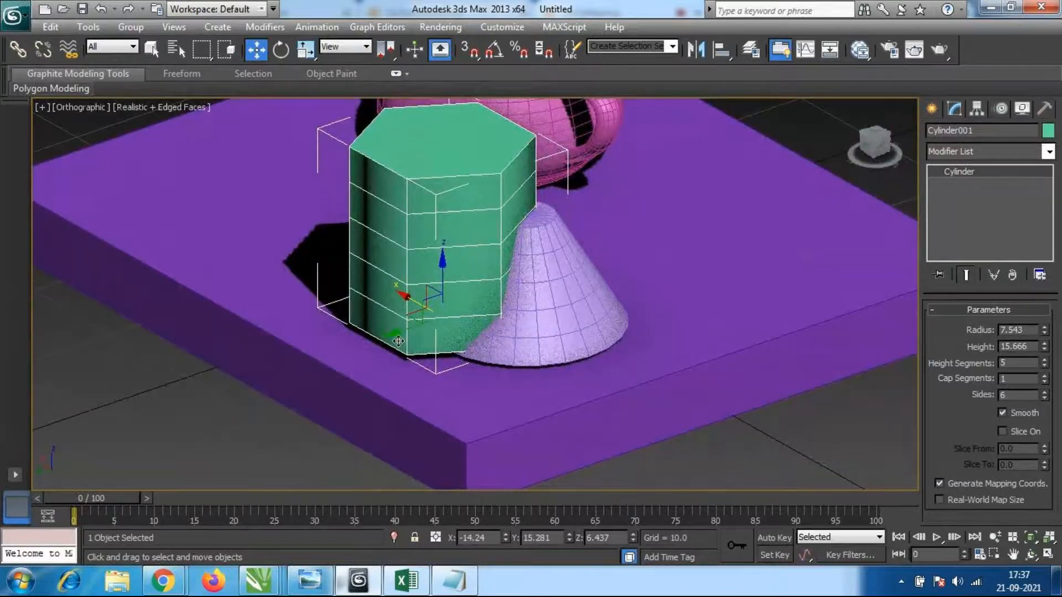
left_click_drag(398, 342, 689, 240)
middle_click_drag(689, 240, 659, 263, "alt")
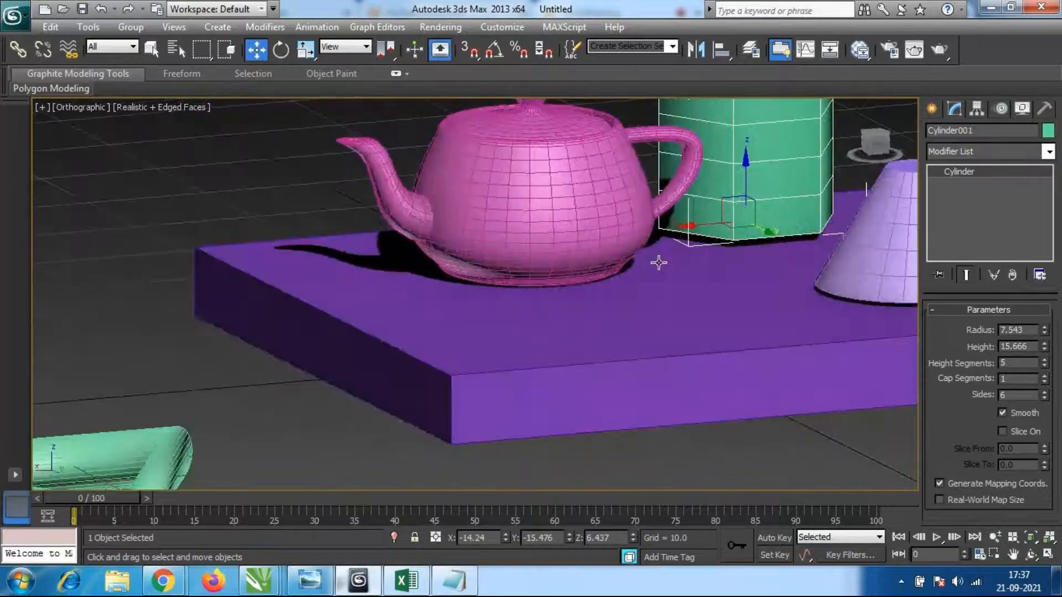
middle_click_drag(776, 251, 855, 227, "alt")
left_click_drag(742, 215, 742, 224)
Move the green cylinder along the box in the Front view to about X -16.2.
key("f")
middle_click_drag(597, 250, 780, 241)
scroll(442, 333, "up", 2)
middle_click_drag(468, 326, 470, 326)
scroll(470, 326, "up", 2)
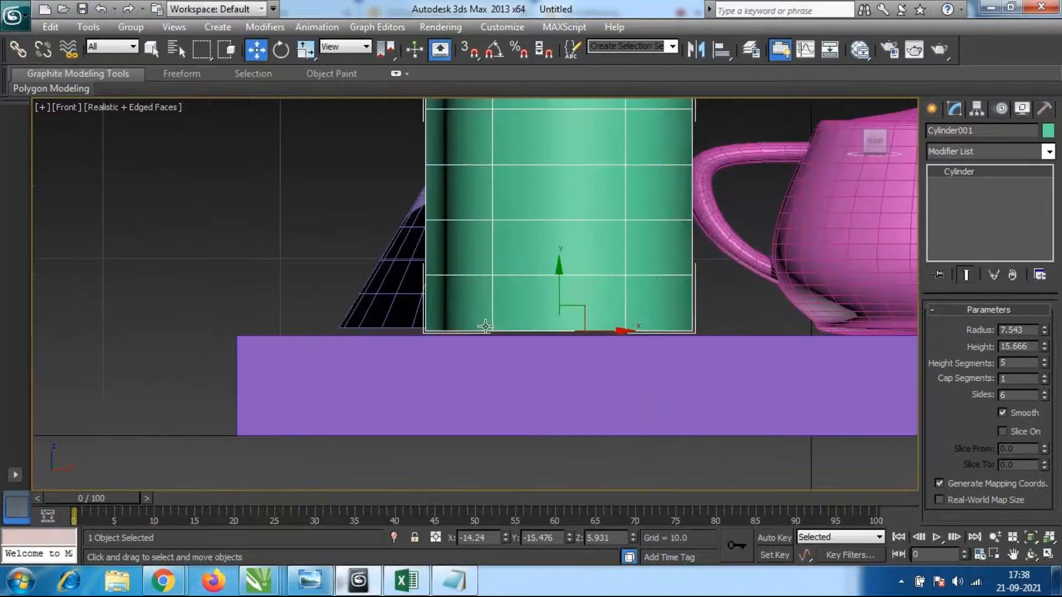
left_click_drag(625, 331, 587, 330)
Lower the cone in the Front view by about 0.35 so its base sits closer to the box's top surface.
left_click(378, 308)
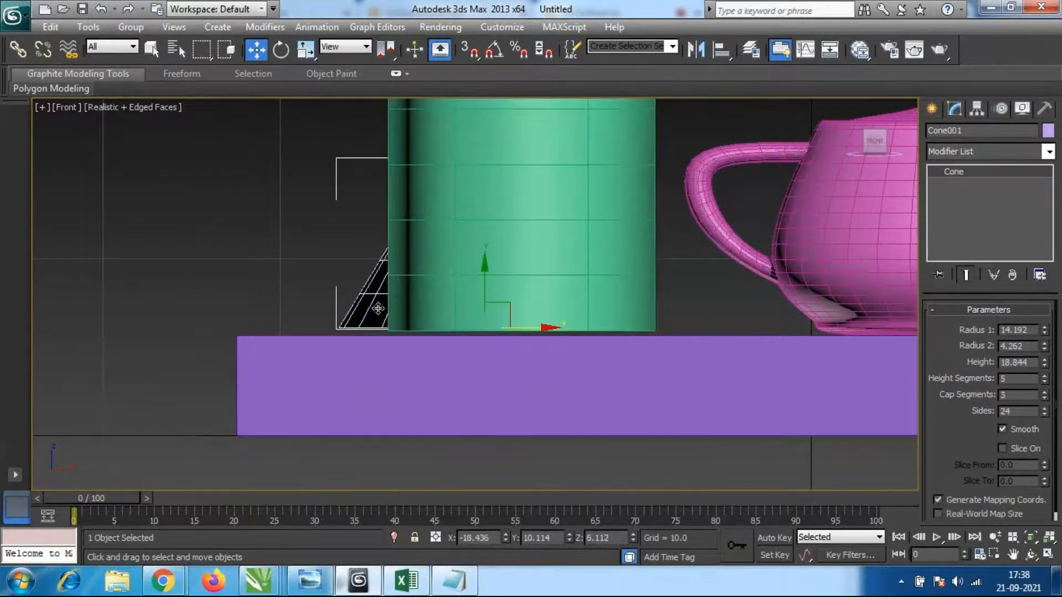
left_click(490, 267)
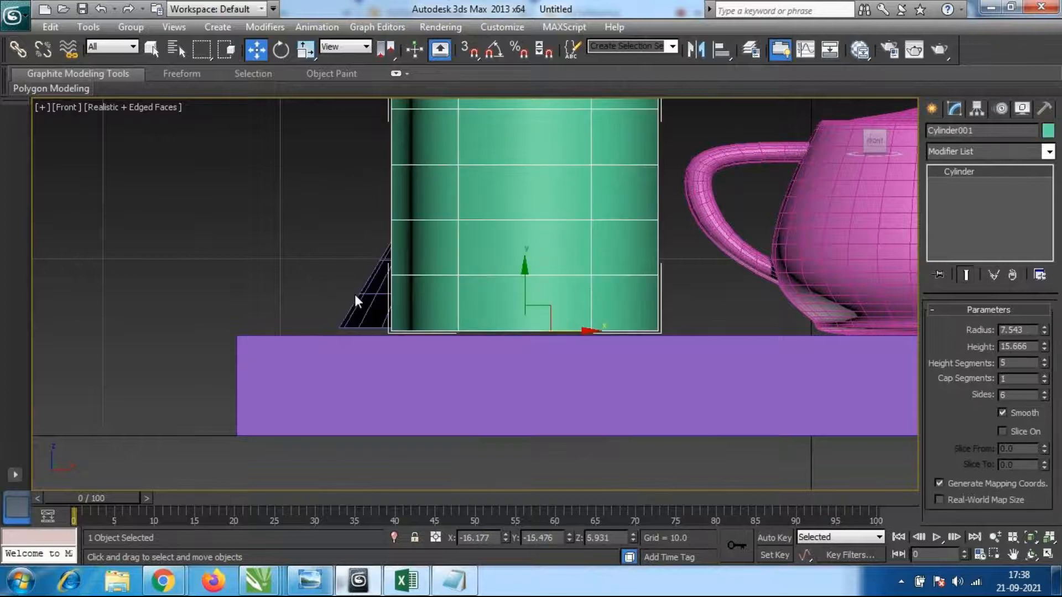
left_click(363, 308)
scroll(364, 347, "up", 4)
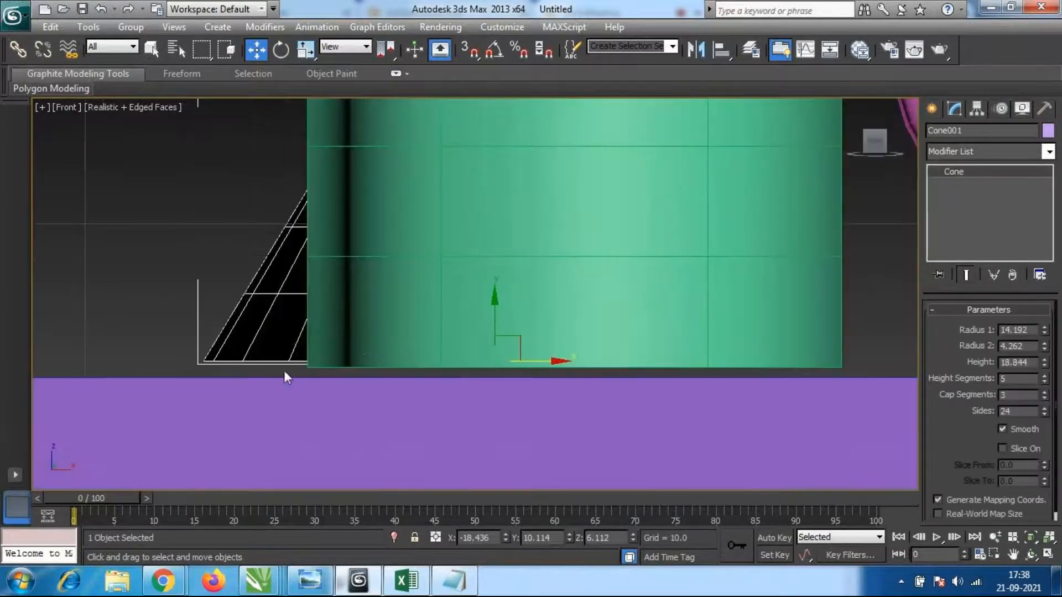
left_click_drag(494, 296, 498, 309)
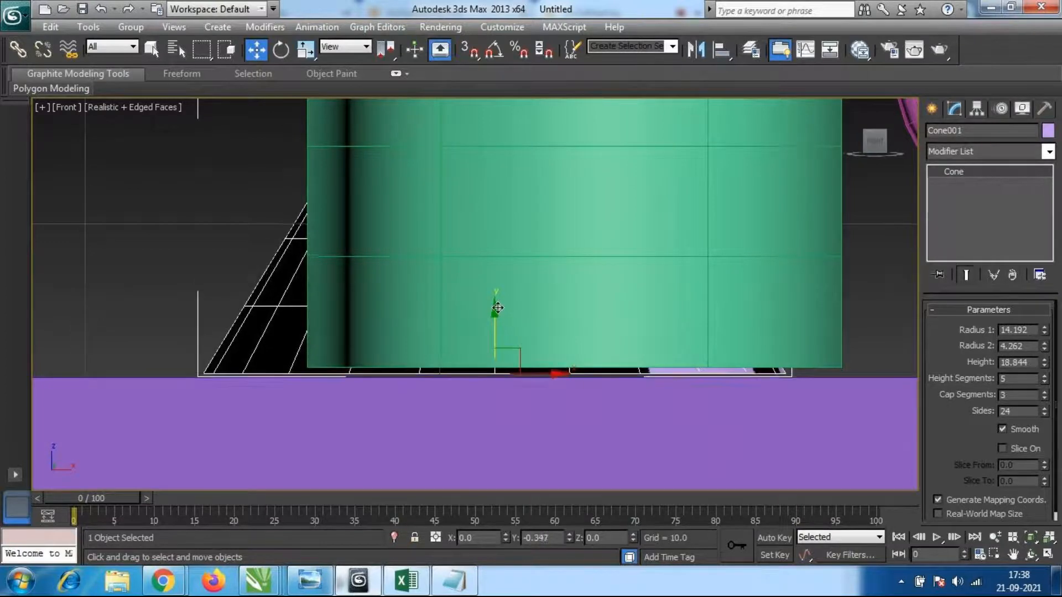
Lower the cylinder to about Z 5.76, onto the box's top surface, in the Front view.
left_click(618, 286)
scroll(556, 310, "down", 1)
scroll(557, 311, "up", 2)
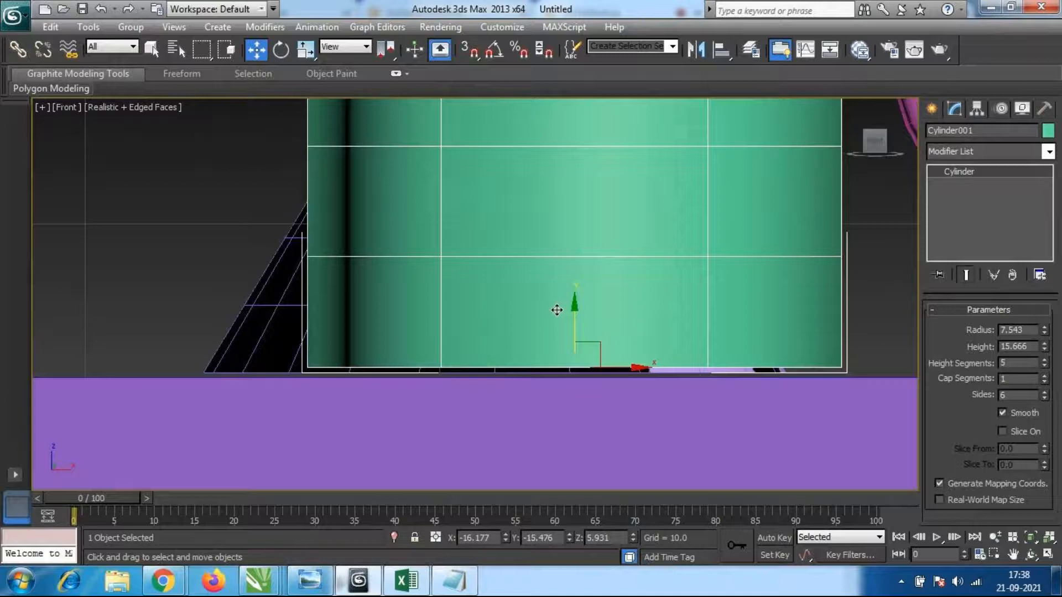
left_click_drag(577, 305, 577, 310)
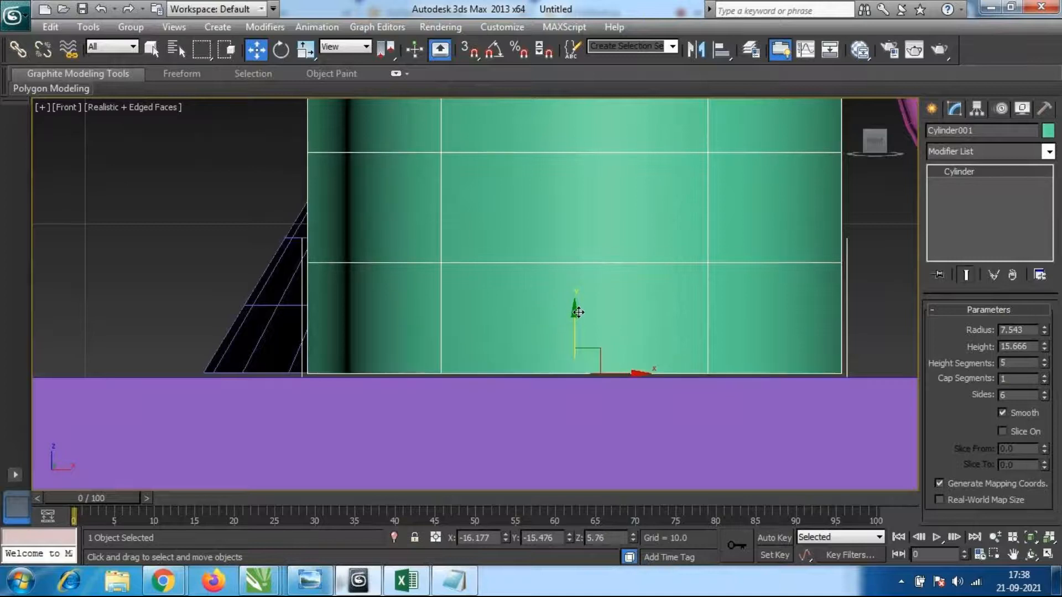
scroll(553, 311, "down", 2)
scroll(538, 315, "down", 2)
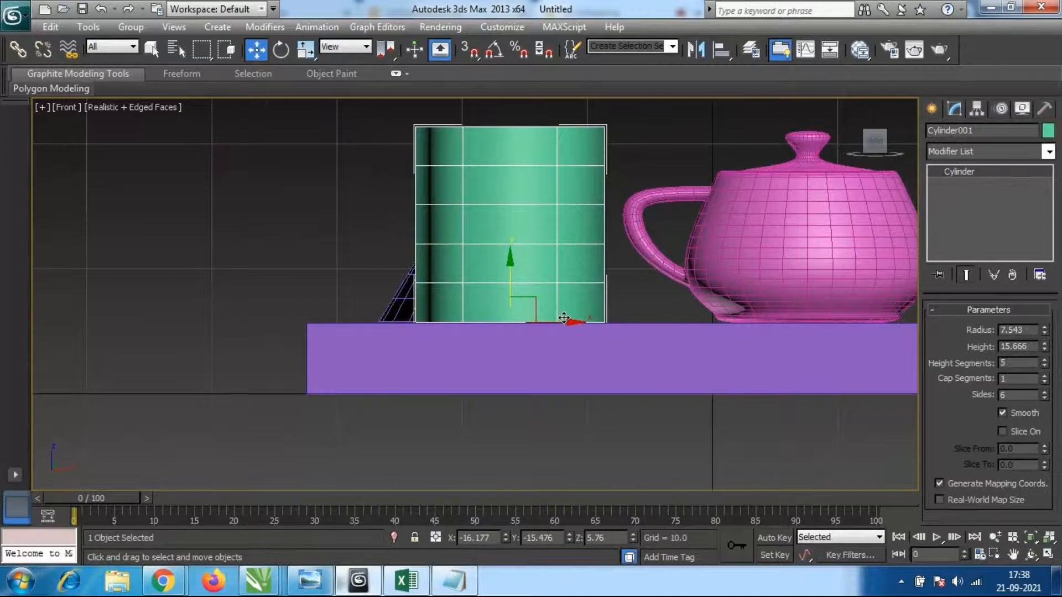
Move the cylinder in the Top view to about X -18.9, Y -11.5, and check its placement in the Left view.
key("t")
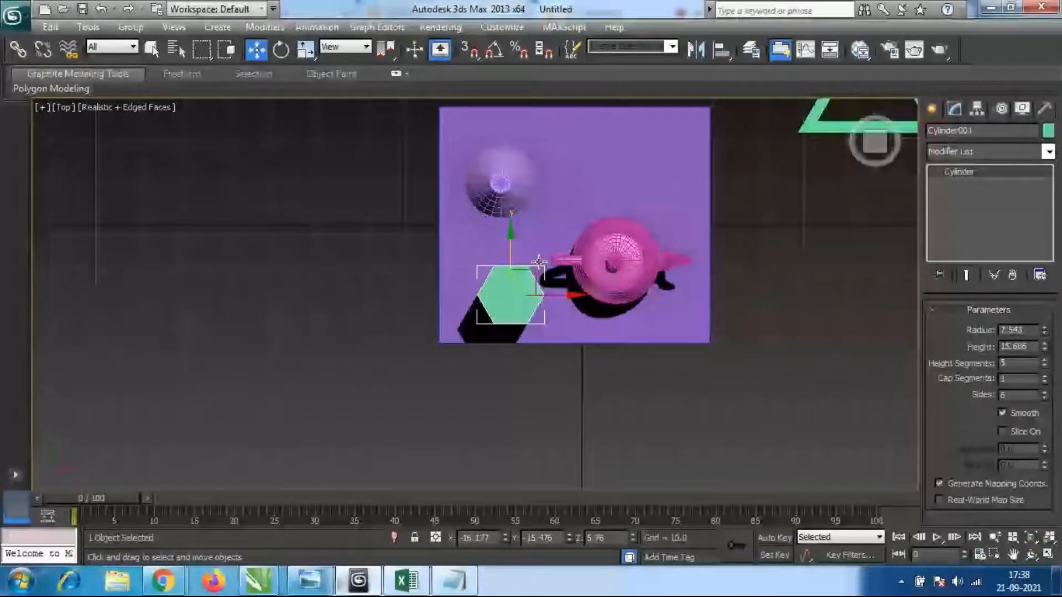
left_click_drag(536, 239, 536, 205)
left_click_drag(592, 262, 574, 262)
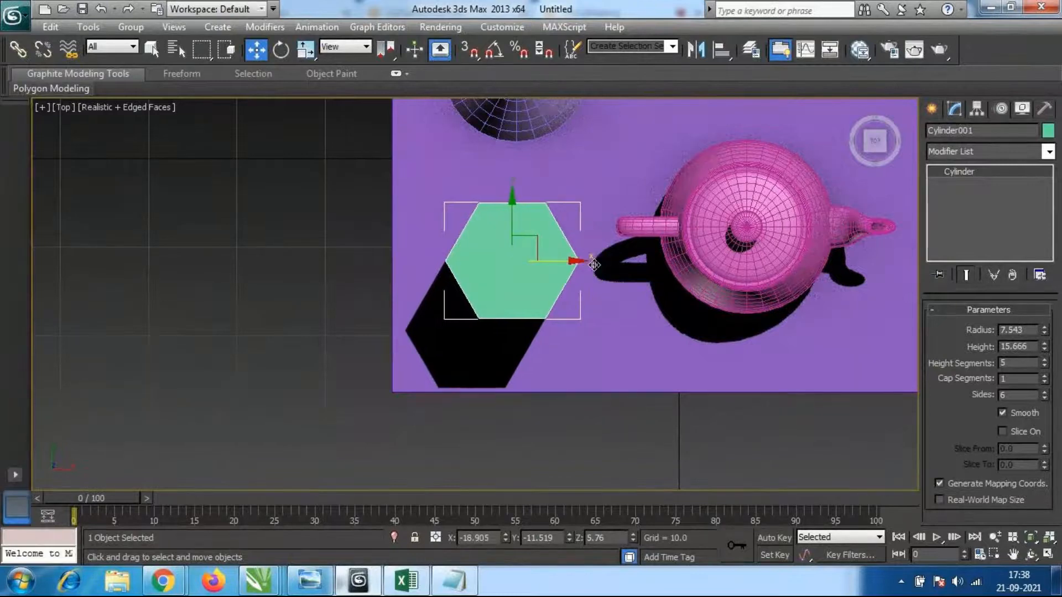
scroll(477, 292, "down", 4)
middle_click_drag(747, 232, 713, 275)
key("l")
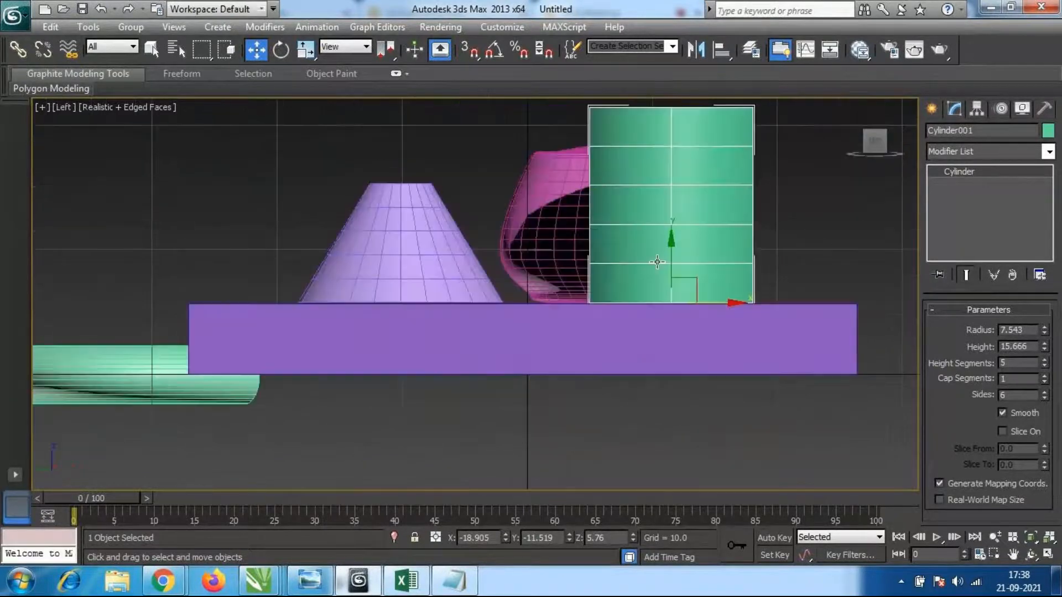
scroll(587, 285, "down", 4)
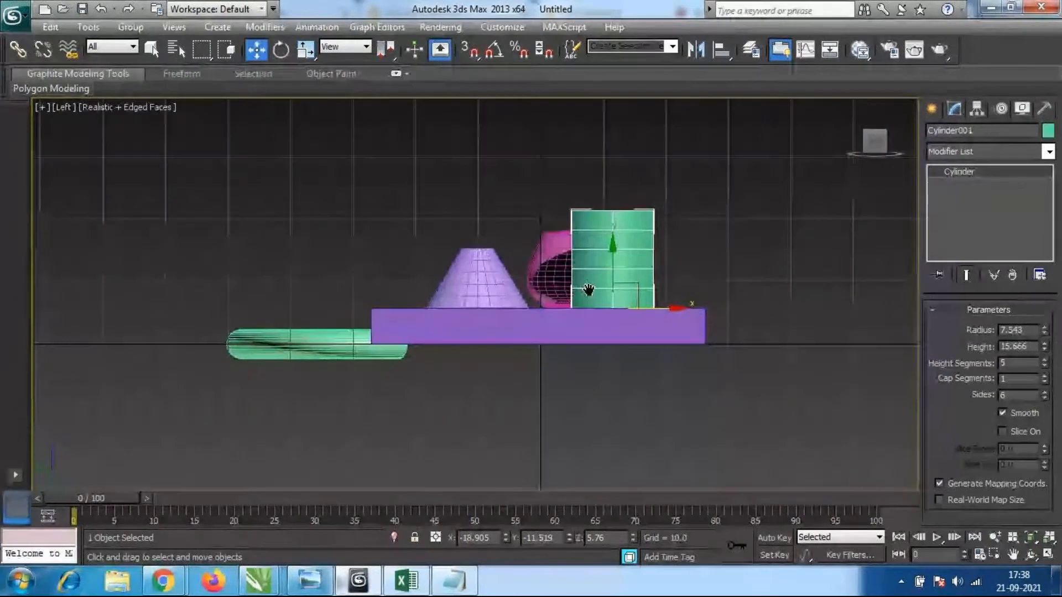
scroll(507, 272, "up", 4)
scroll(507, 273, "down", 3)
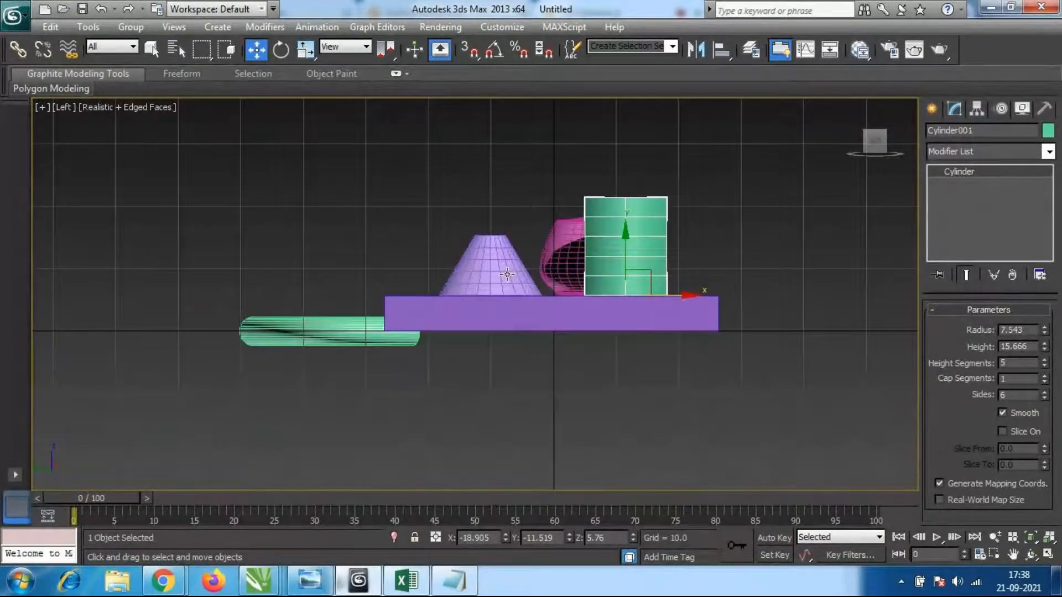
Move the sphere over the box behind the teapot in the Perspective view, to about X 7.8, Y 3.0, Z 13.4.
key("p")
middle_click_drag(506, 277, 472, 354, "alt")
scroll(477, 351, "down", 4)
middle_click_drag(538, 320, 582, 238)
left_click(587, 197)
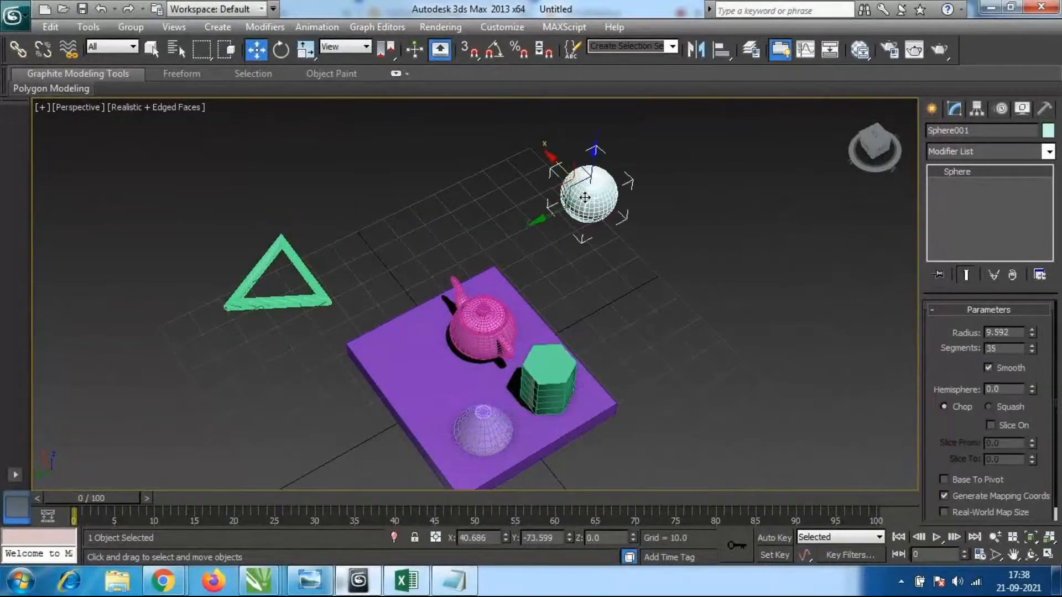
left_click_drag(545, 221, 355, 321)
middle_click_drag(359, 373, 514, 293, "alt")
left_click_drag(305, 312, 474, 261)
left_click_drag(511, 247, 508, 180)
middle_click_drag(497, 281, 498, 287)
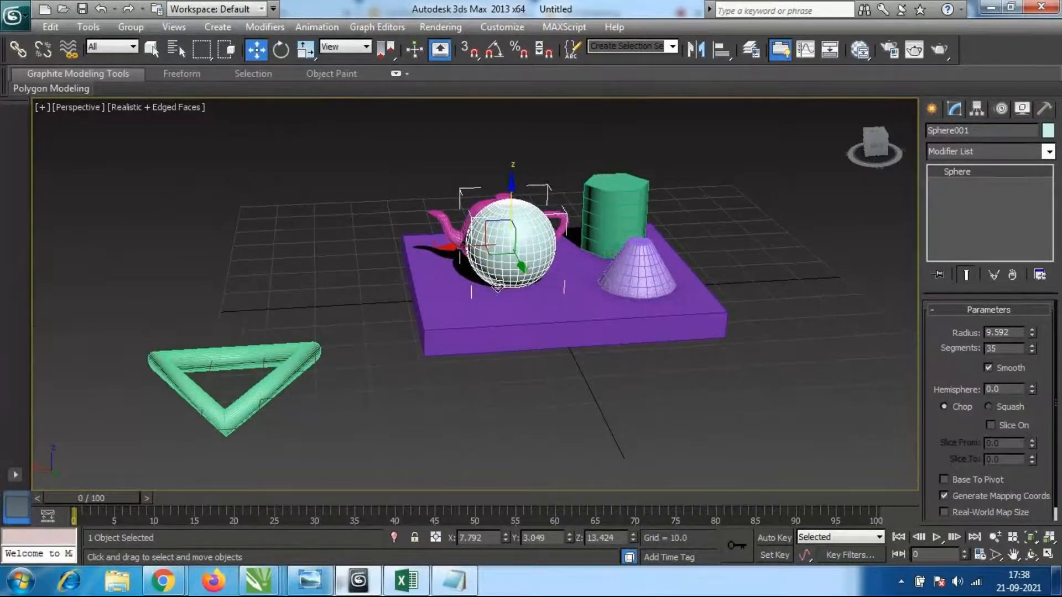
Shift the sphere toward the teapot's spout side in the Front view, to about X 17.0.
scroll(498, 286, "up", 2)
scroll(531, 299, "up", 1)
key("f")
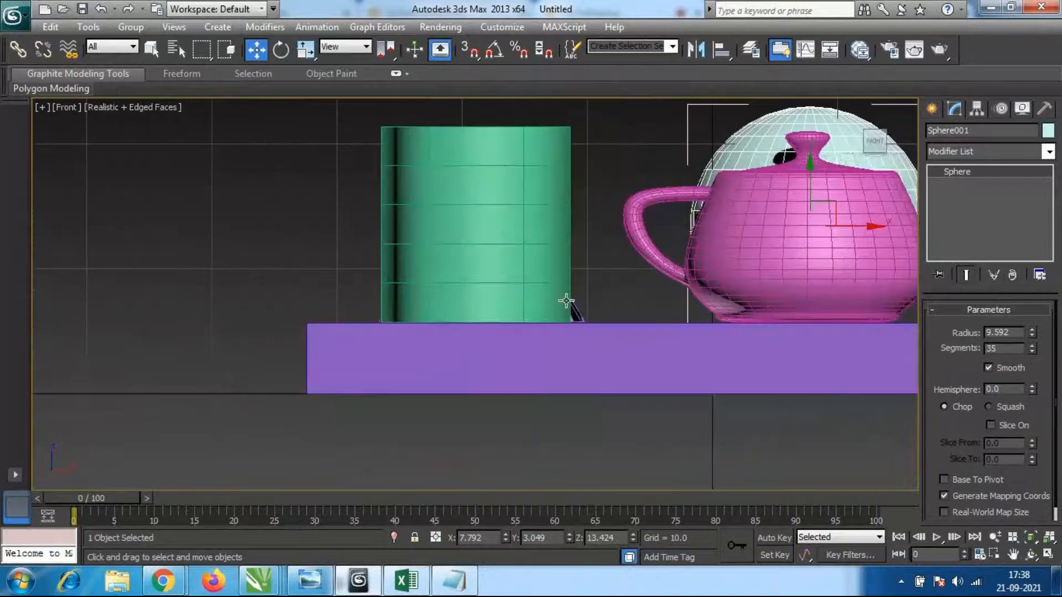
middle_click_drag(584, 276, 419, 308)
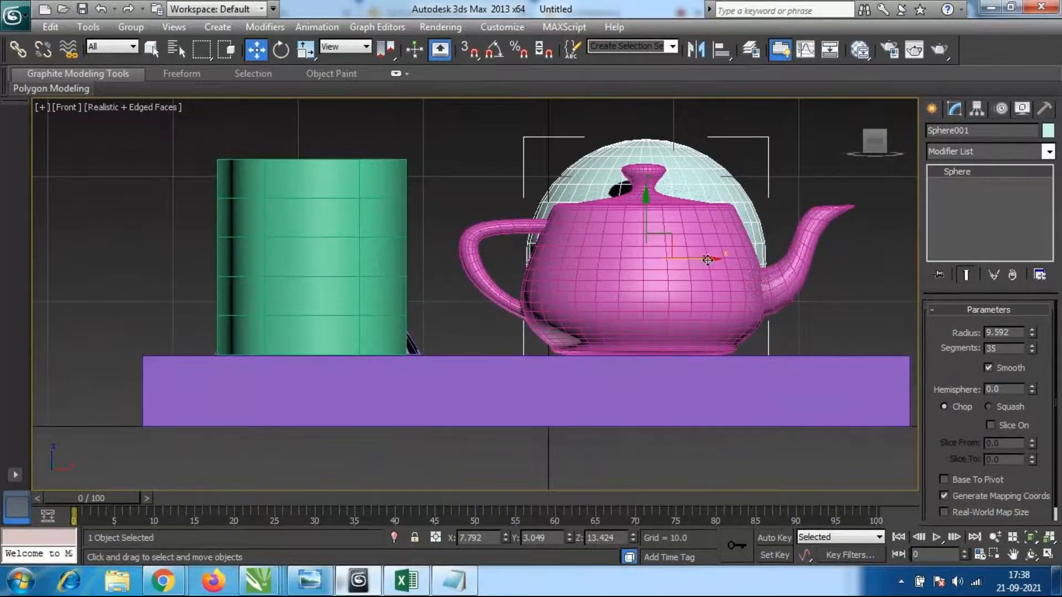
left_click_drag(706, 259, 830, 258)
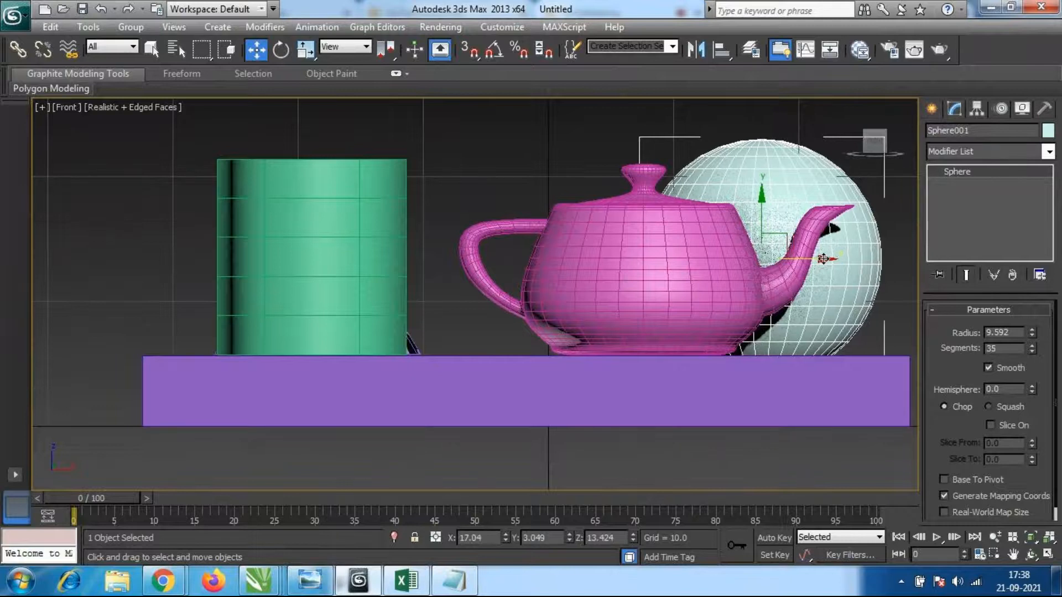
Move the sphere clear of the teapot in the Top view, to about Y 12.6.
key("t")
middle_click_drag(754, 297, 658, 353)
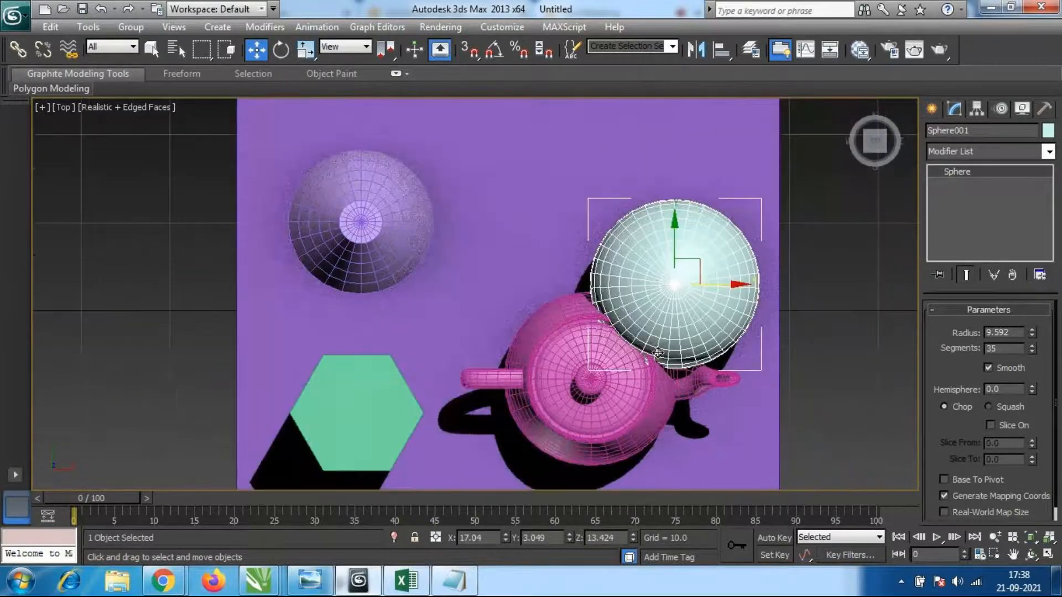
left_click_drag(675, 227, 677, 138)
Check how the sphere sits relative to the box and teapot in the Left, Front and Perspective views.
key("l")
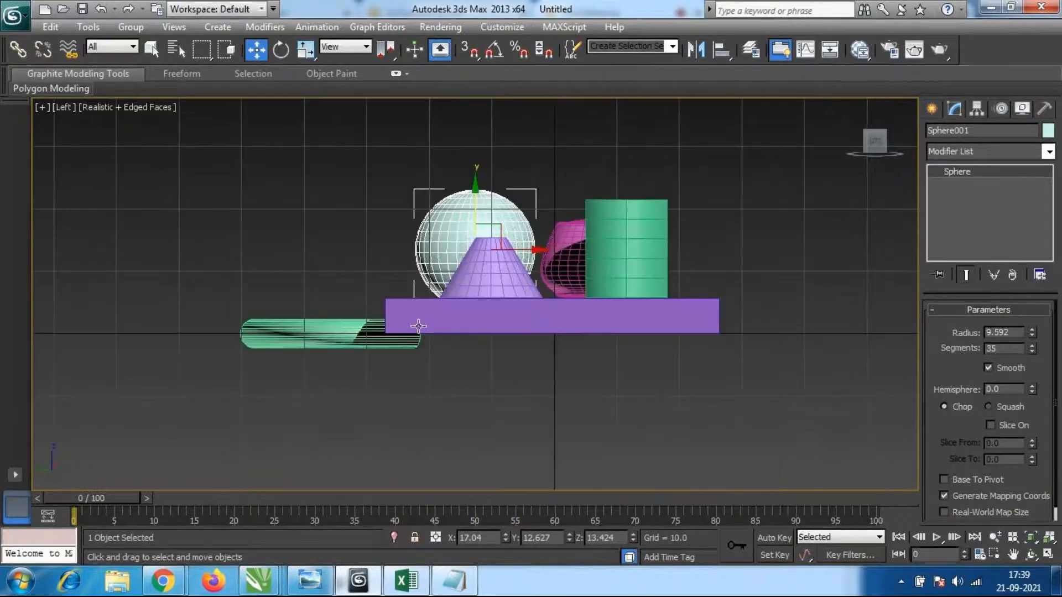
middle_click_drag(417, 323, 488, 343)
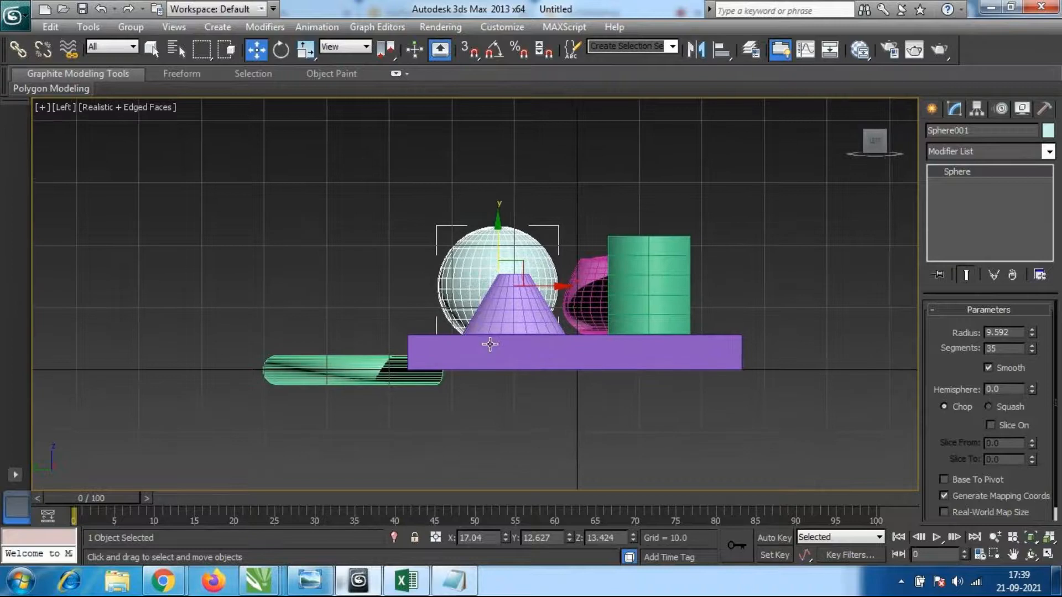
key("f")
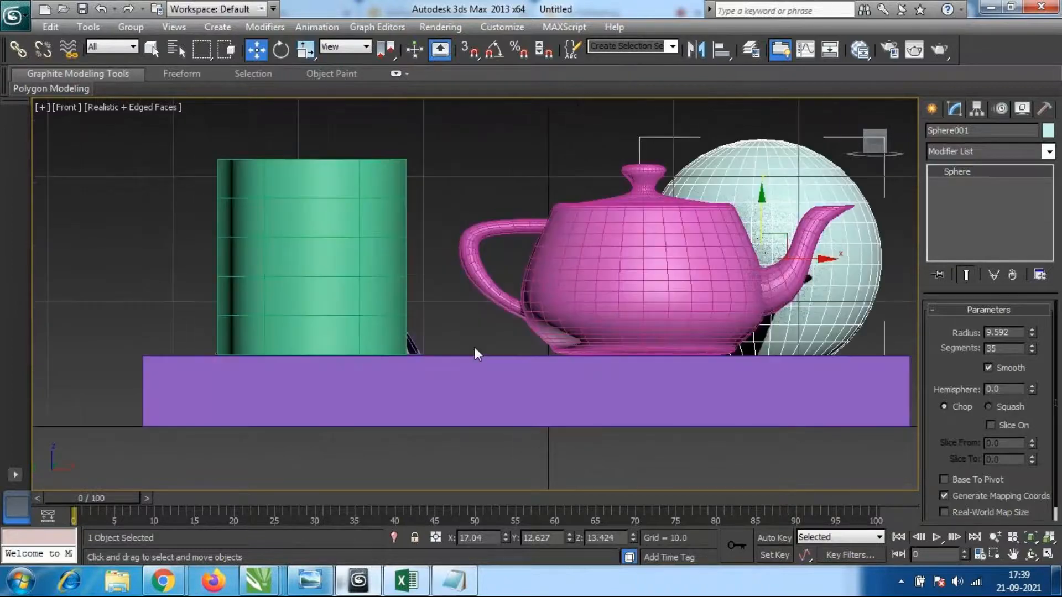
key("p")
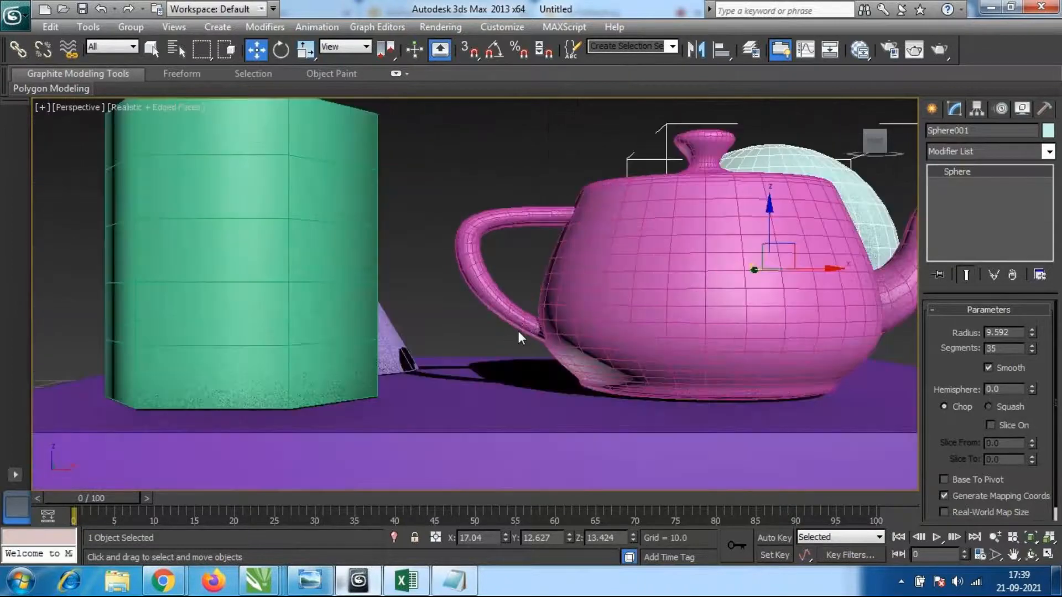
middle_click_drag(574, 308, 498, 344, "alt")
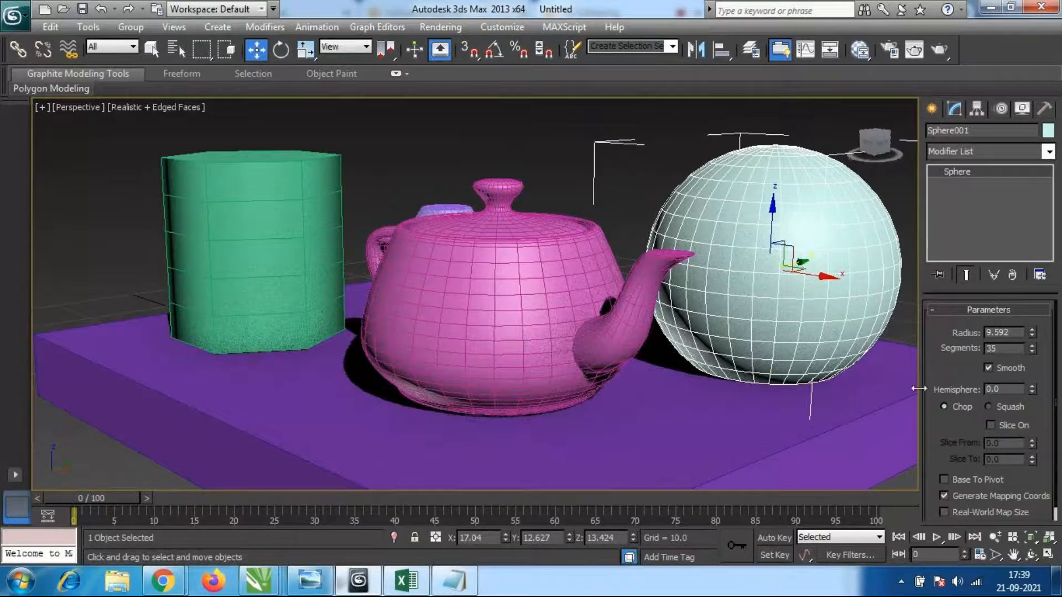
scroll(885, 372, "up", 4)
middle_click_drag(885, 372, 758, 370)
middle_click_drag(891, 268, 863, 253, "alt")
Move the sphere to about Y 12.5, Z 13.0 and inspect its contact with the box in wireframe display.
left_click_drag(759, 213, 870, 253)
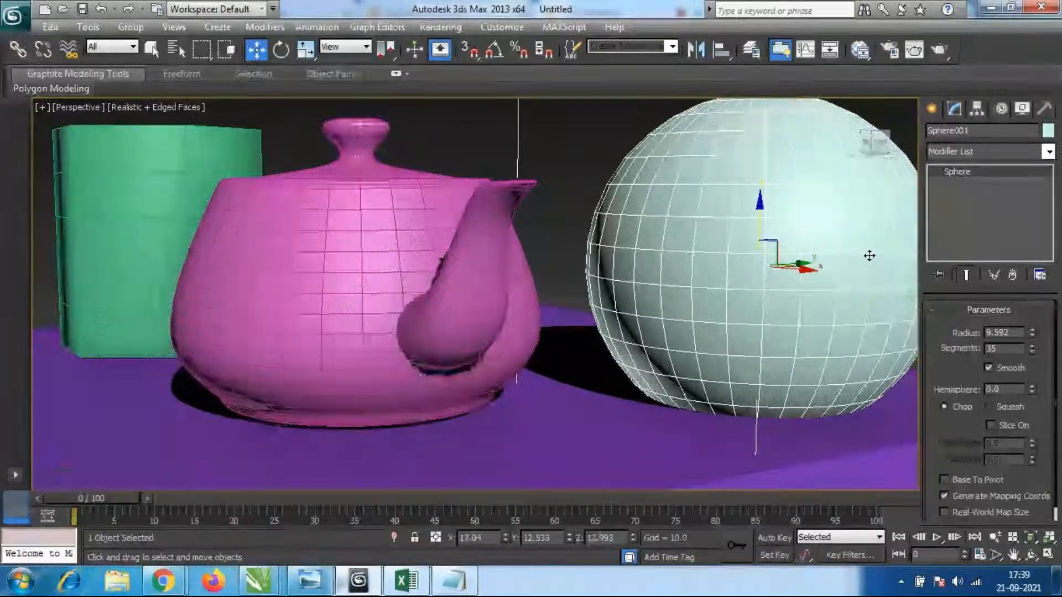
key("F3")
scroll(647, 424, "up", 5)
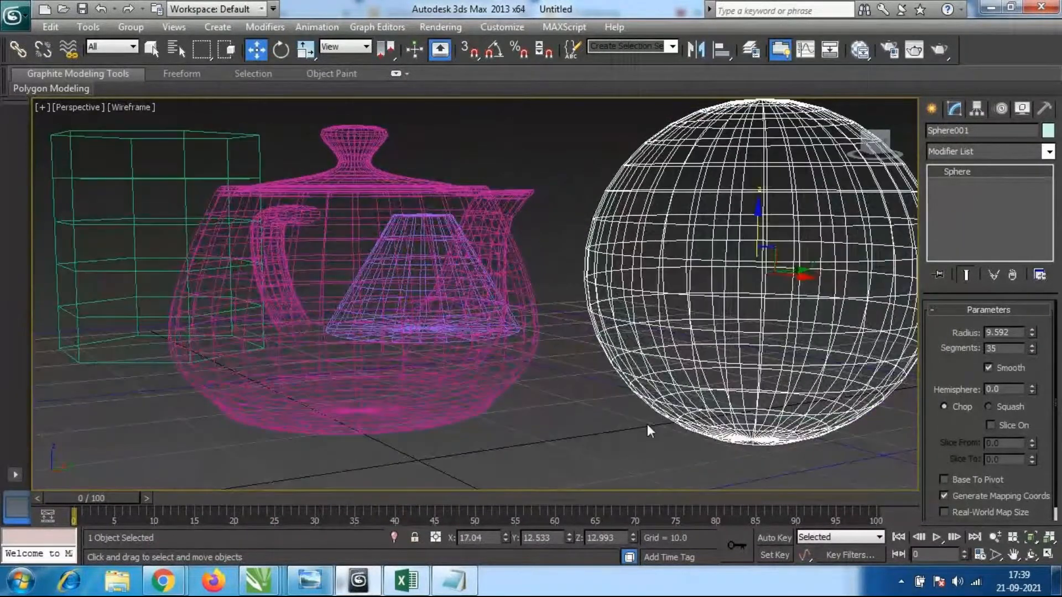
scroll(674, 420, "down", 8)
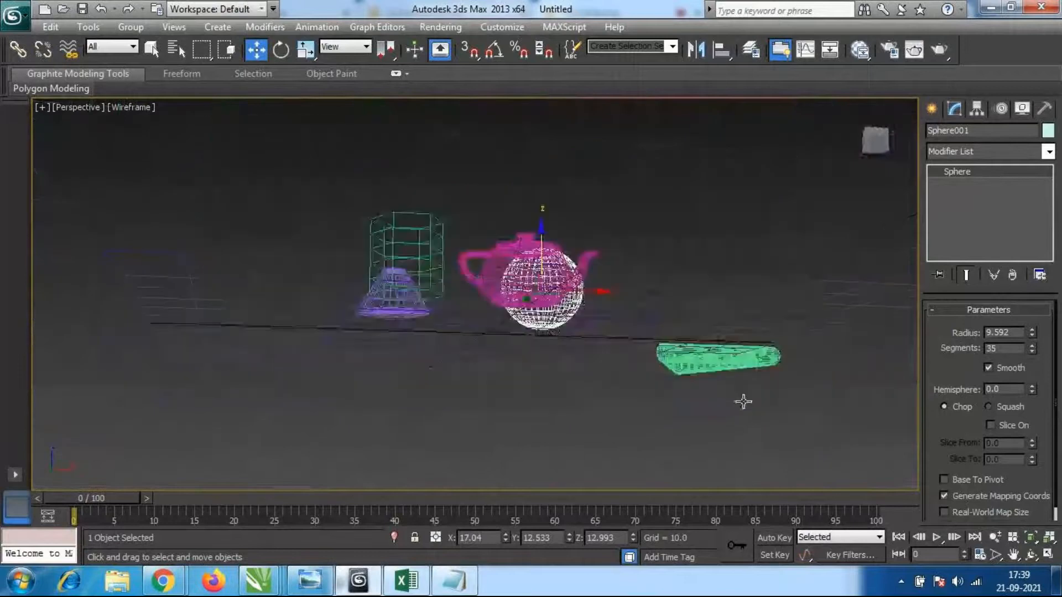
scroll(611, 384, "up", 6)
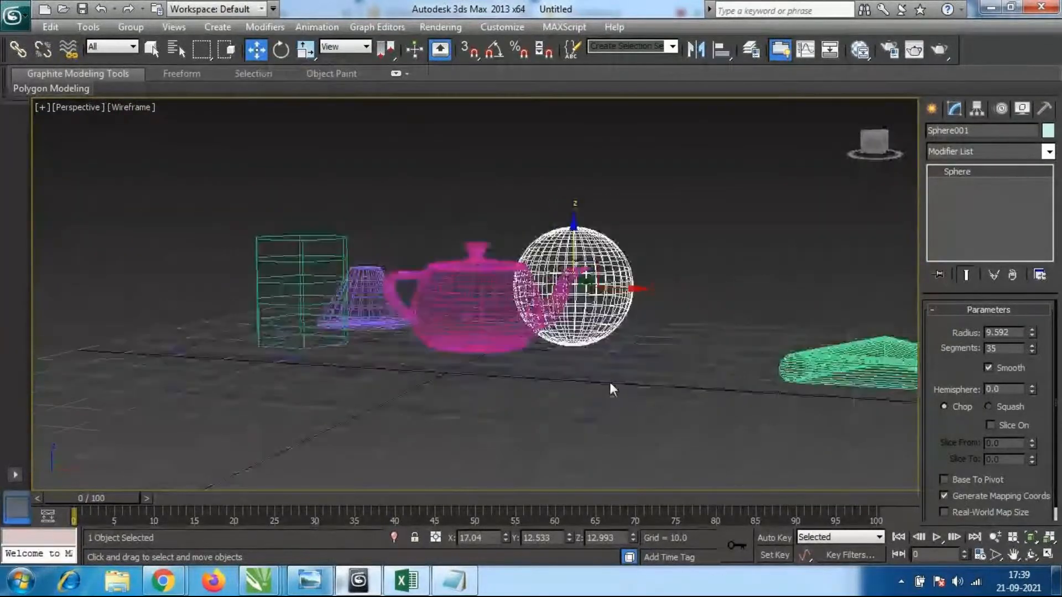
middle_click_drag(664, 396, 619, 381, "alt")
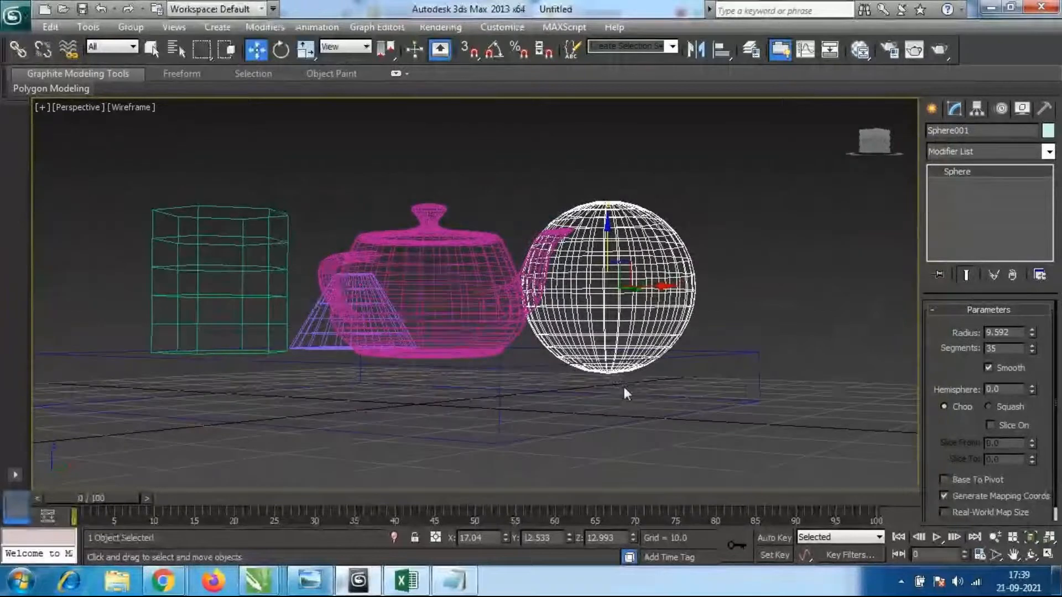
key("F3")
Raise the sphere so it rests on the box's top surface, clear the selection and review the arrangement.
scroll(627, 384, "up", 4)
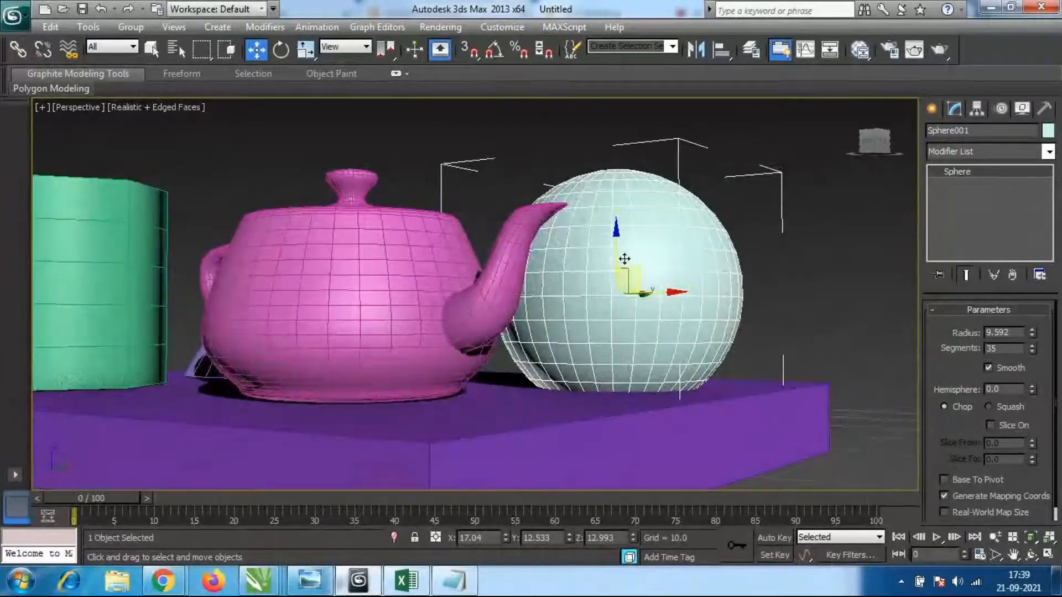
left_click_drag(615, 232, 616, 207)
left_click(785, 310)
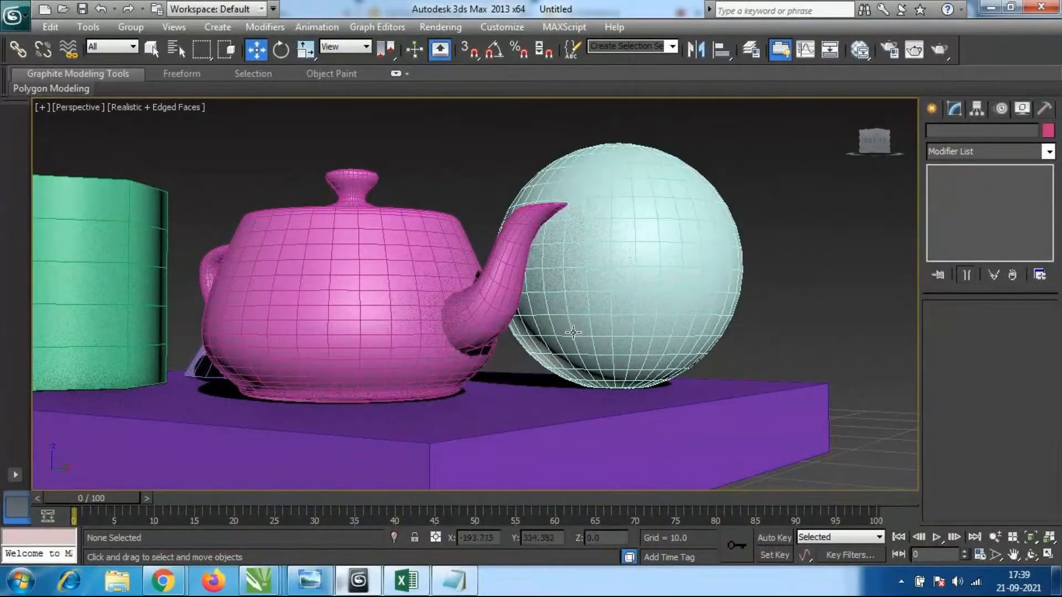
middle_click_drag(573, 332, 544, 343, "alt")
scroll(564, 302, "down", 2)
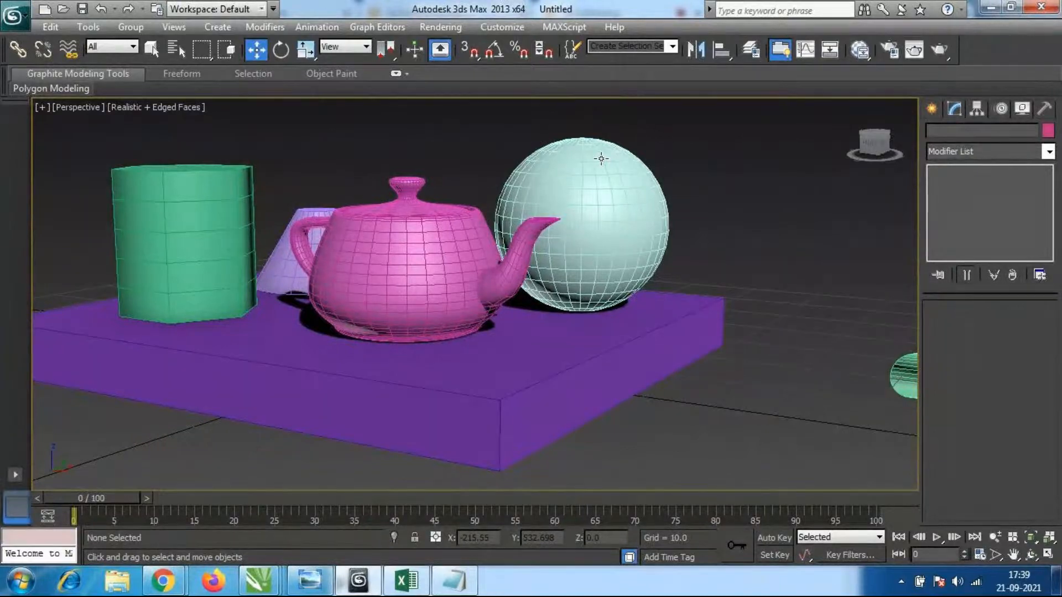
middle_click_drag(477, 281, 580, 315)
scroll(535, 312, "down", 3)
Raise the teapot above the box to about Z 22.1 in the Perspective view.
left_click(447, 277)
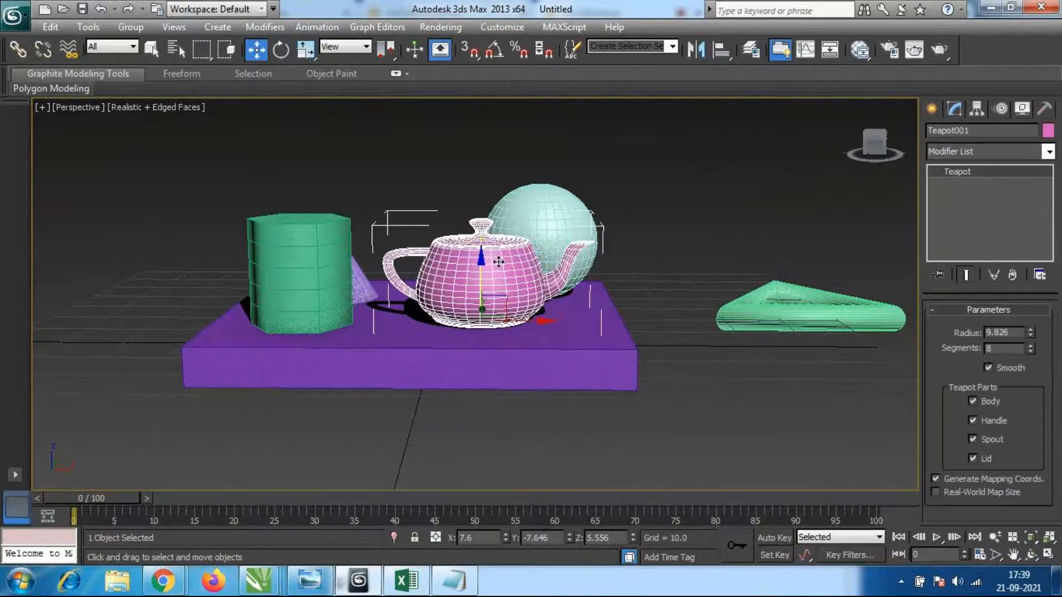
middle_click_drag(447, 278, 564, 314)
left_click_drag(593, 294, 593, 191)
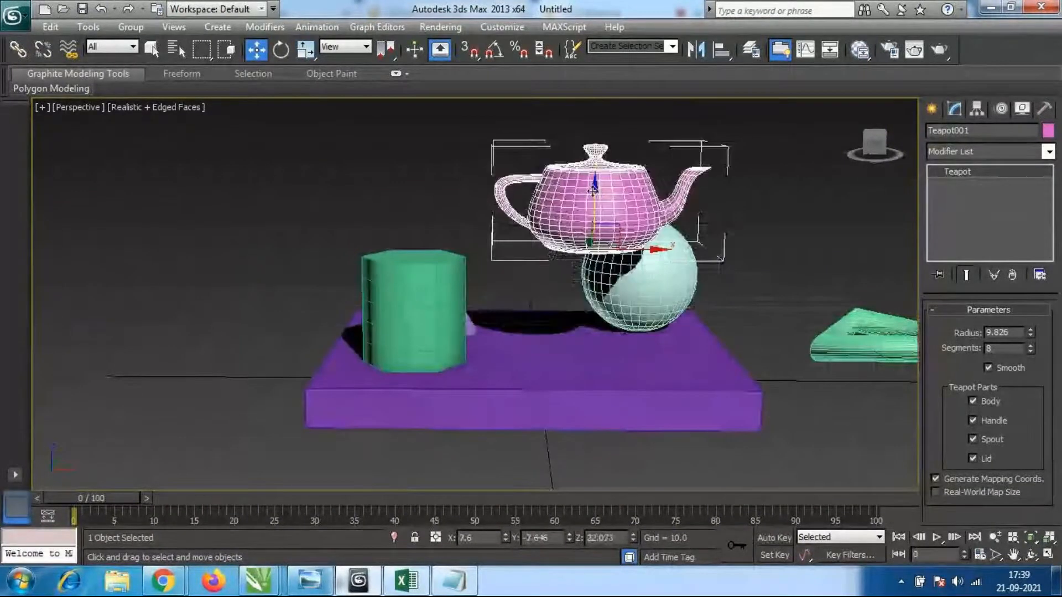
middle_click_drag(575, 276, 577, 349, "alt")
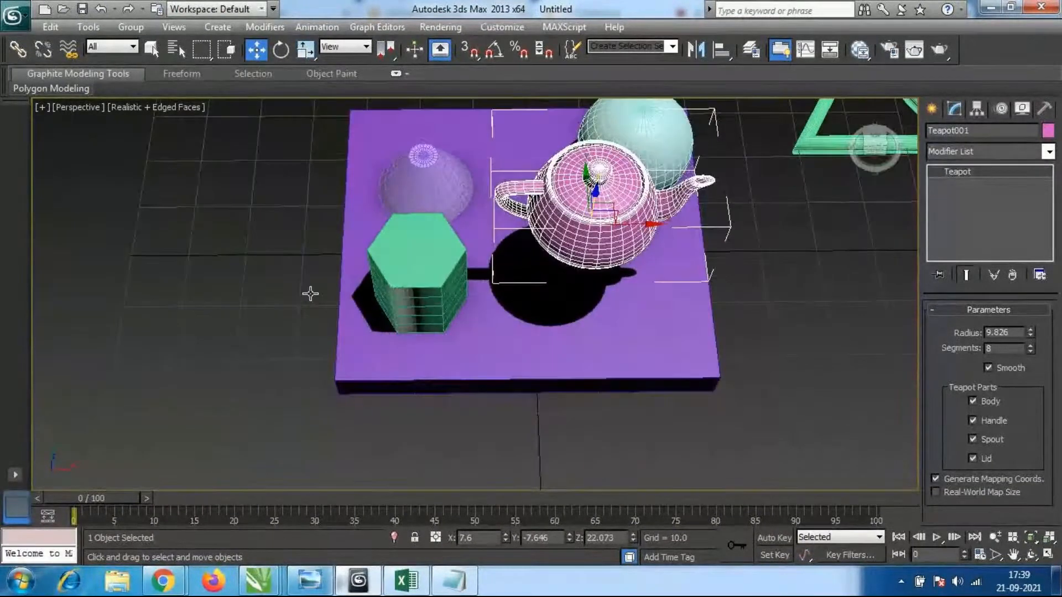
Move the teapot over the hexagonal cylinder in the Top view, to about X -17.0, Y -10.8.
left_click_drag(652, 225, 612, 225)
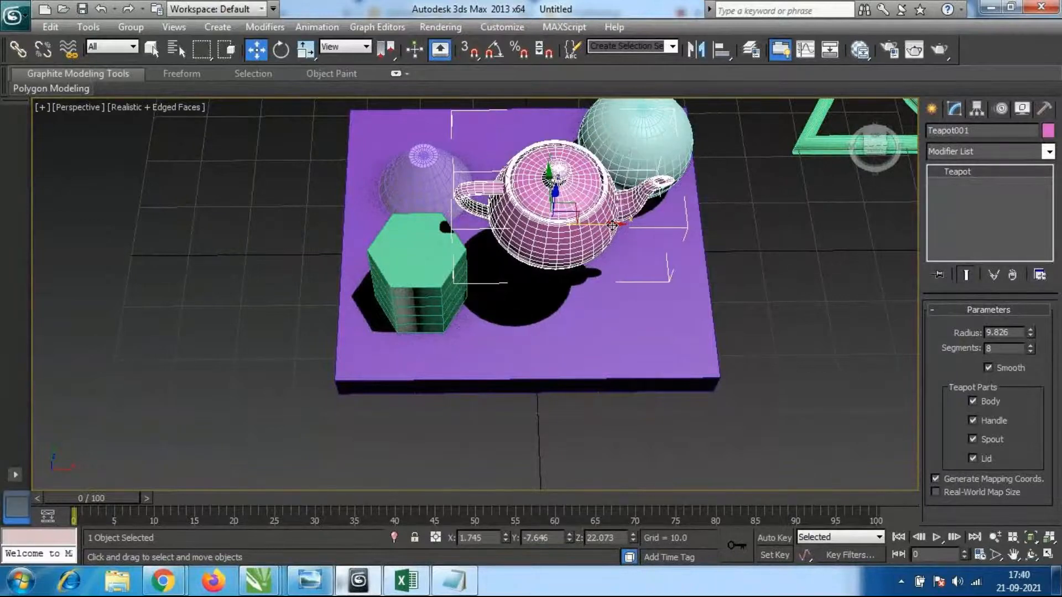
key("t")
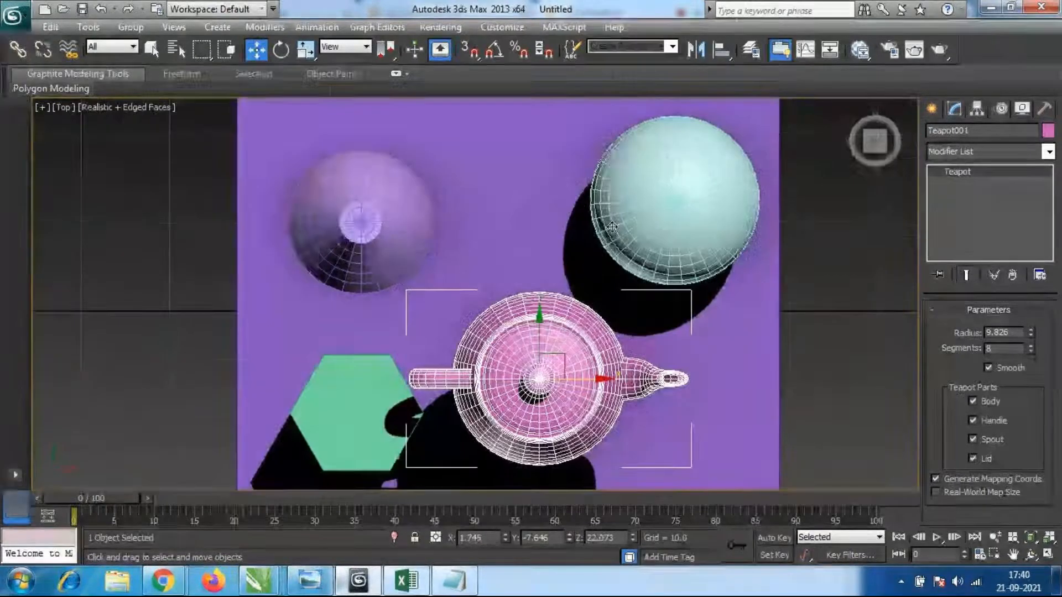
middle_click_drag(613, 227, 601, 193)
middle_click_drag(607, 393, 607, 377)
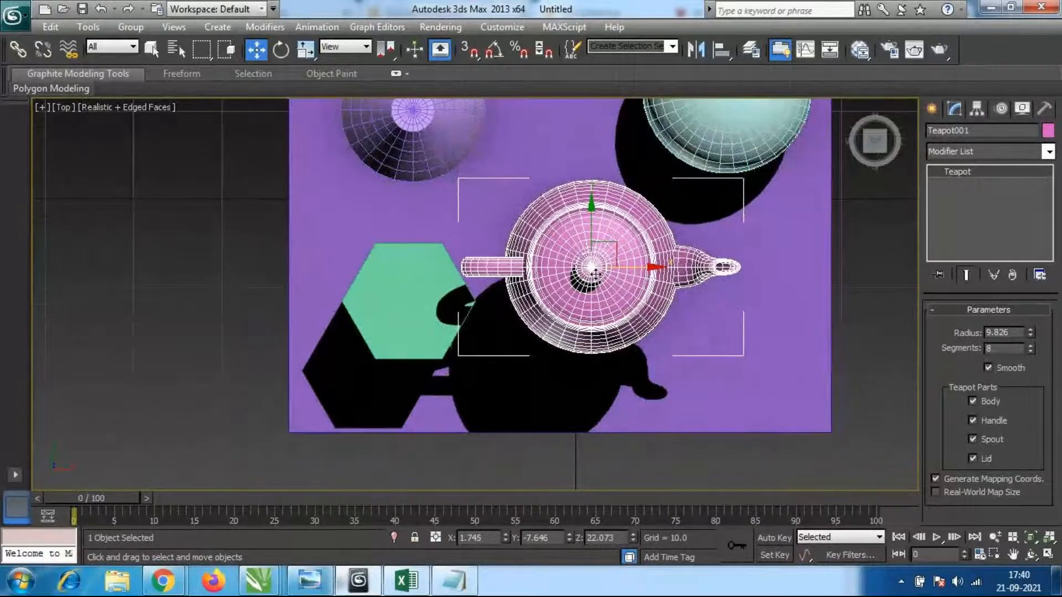
scroll(636, 332, "up", 2)
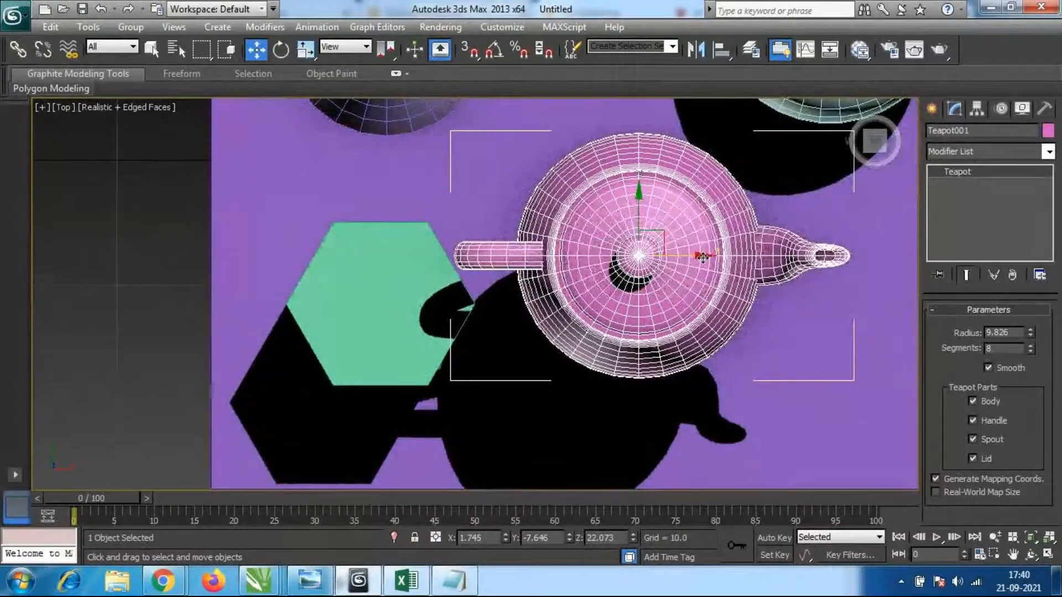
left_click_drag(701, 256, 469, 256)
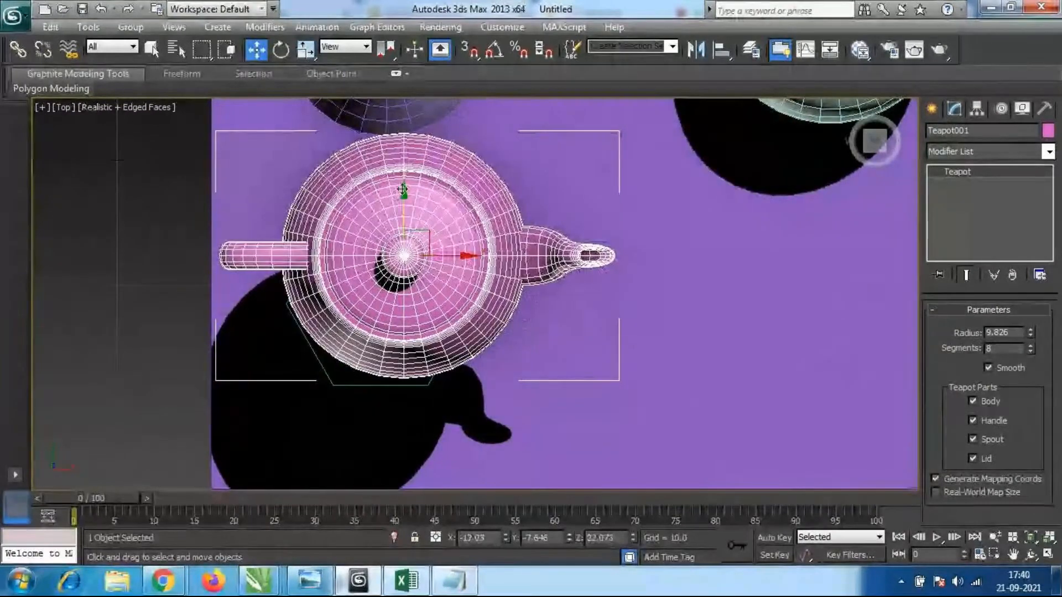
left_click_drag(399, 185, 431, 230)
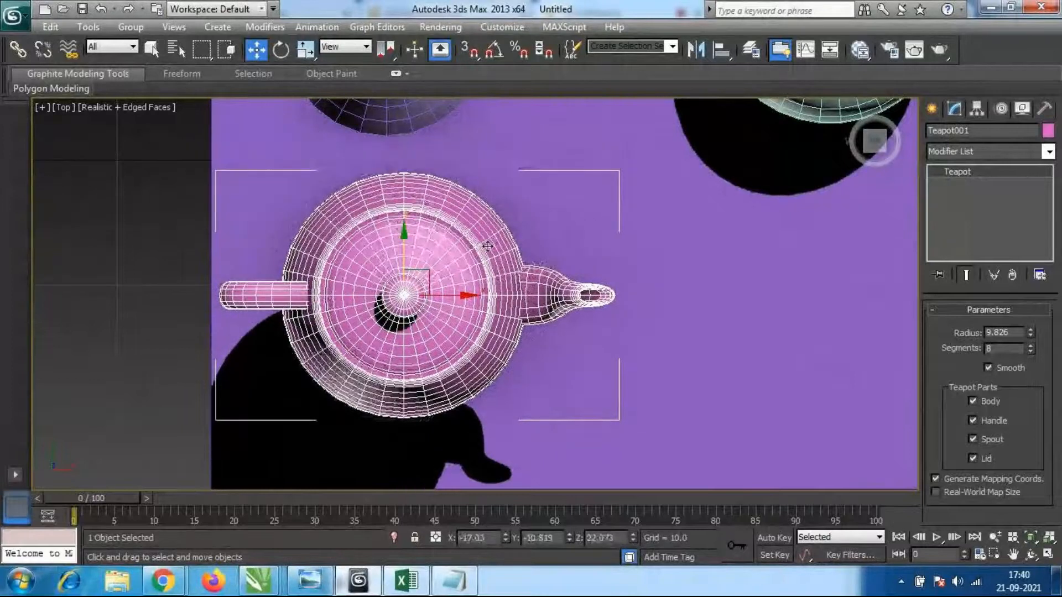
In the Front view, centre the teapot on the cylinder at about X -18.5 and lower it to about Z 21.2.
key("f")
middle_click_drag(467, 172, 555, 290)
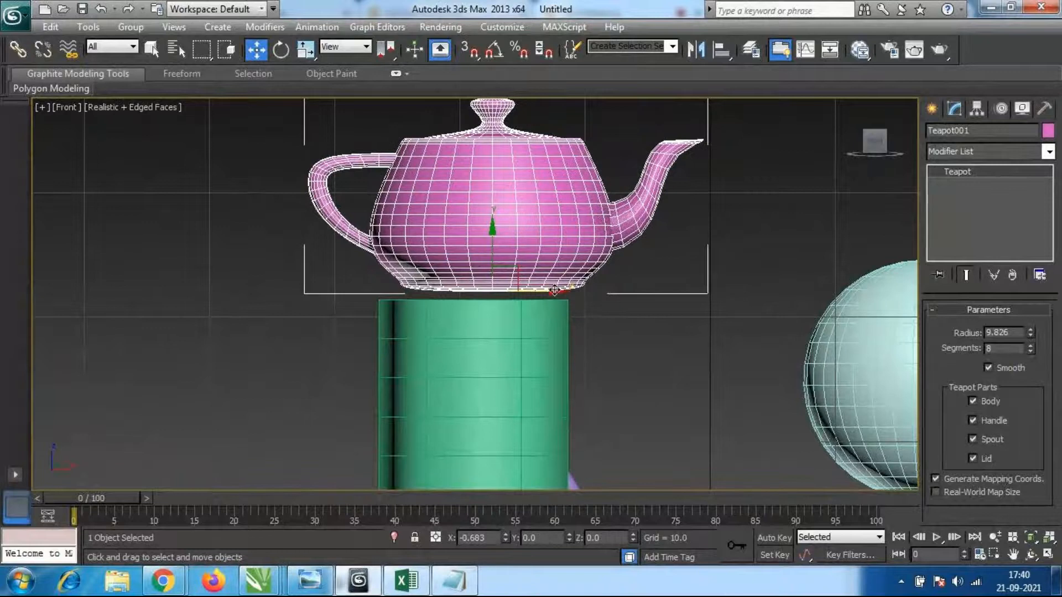
left_click_drag(555, 290, 541, 290)
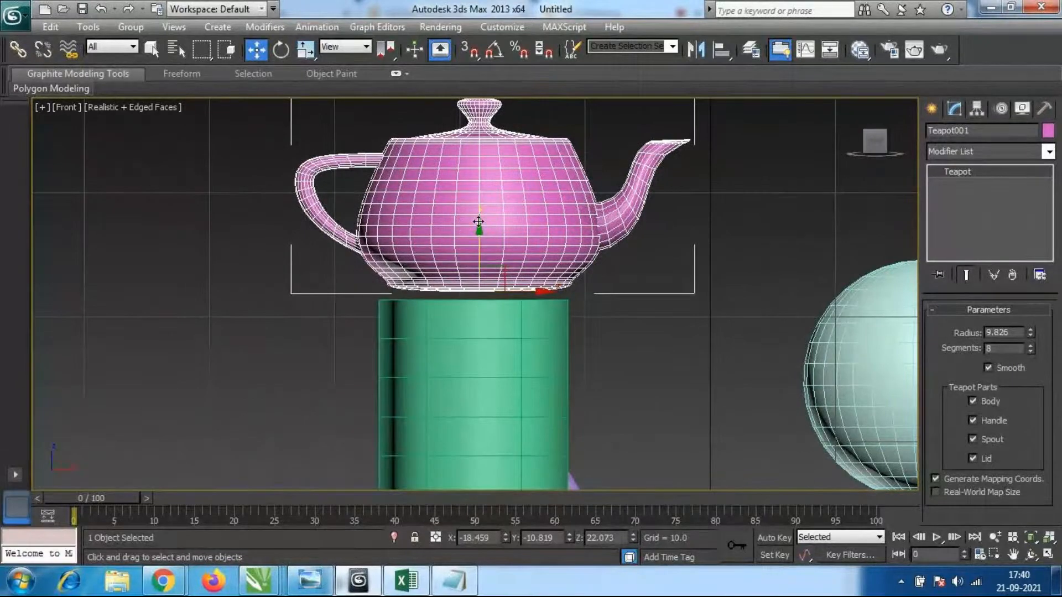
left_click_drag(479, 230, 479, 236)
Centre the teapot on the cylinder in the Left view at about Y -11.4 and check the fit in Perspective.
key("l")
middle_click_drag(560, 234, 534, 259)
scroll(702, 262, "up", 3)
middle_click_drag(752, 231, 417, 267)
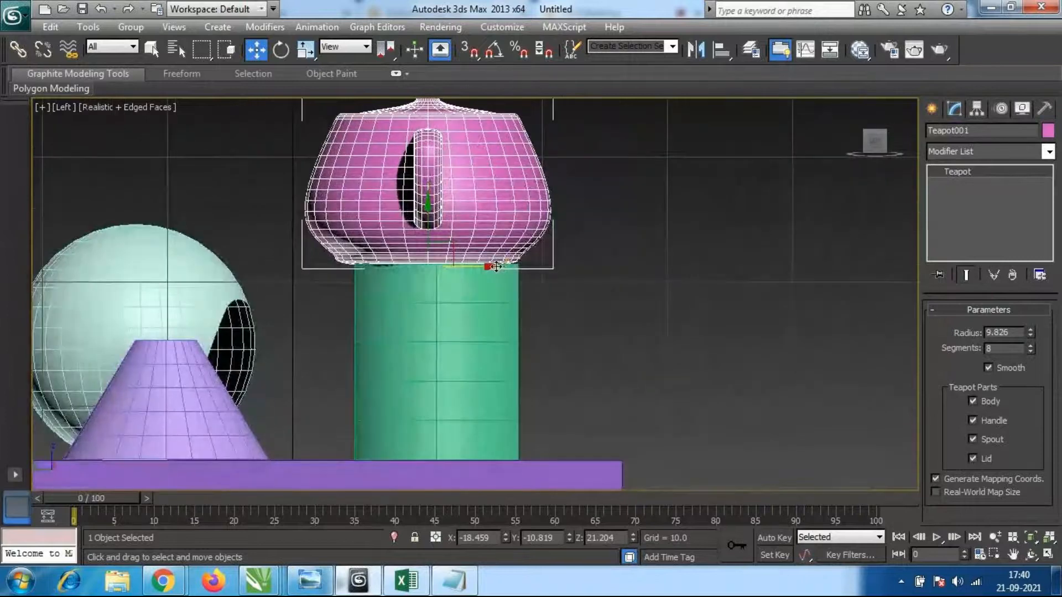
left_click_drag(496, 267, 504, 266)
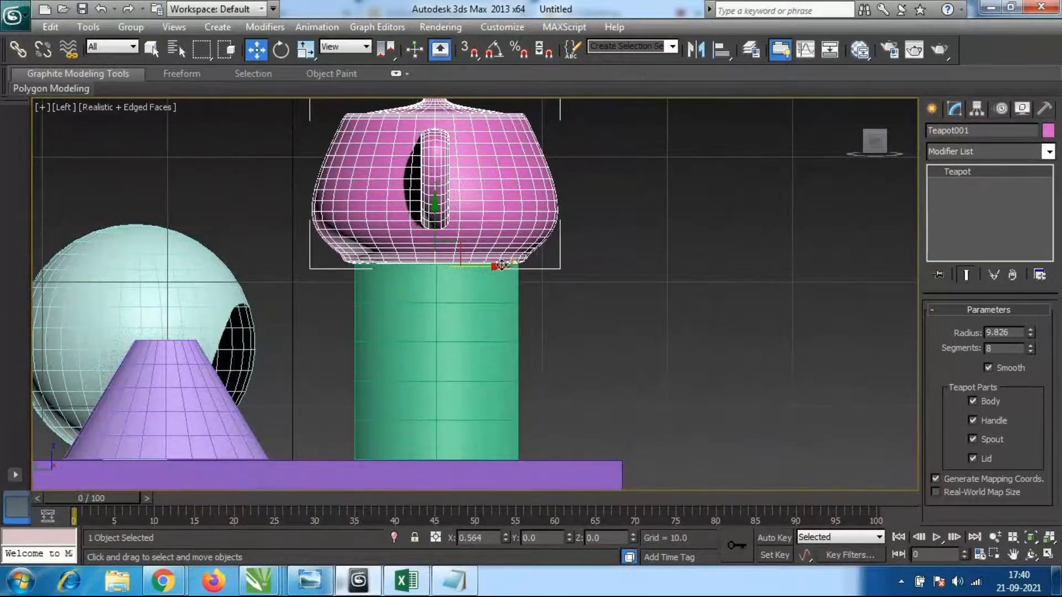
key("p")
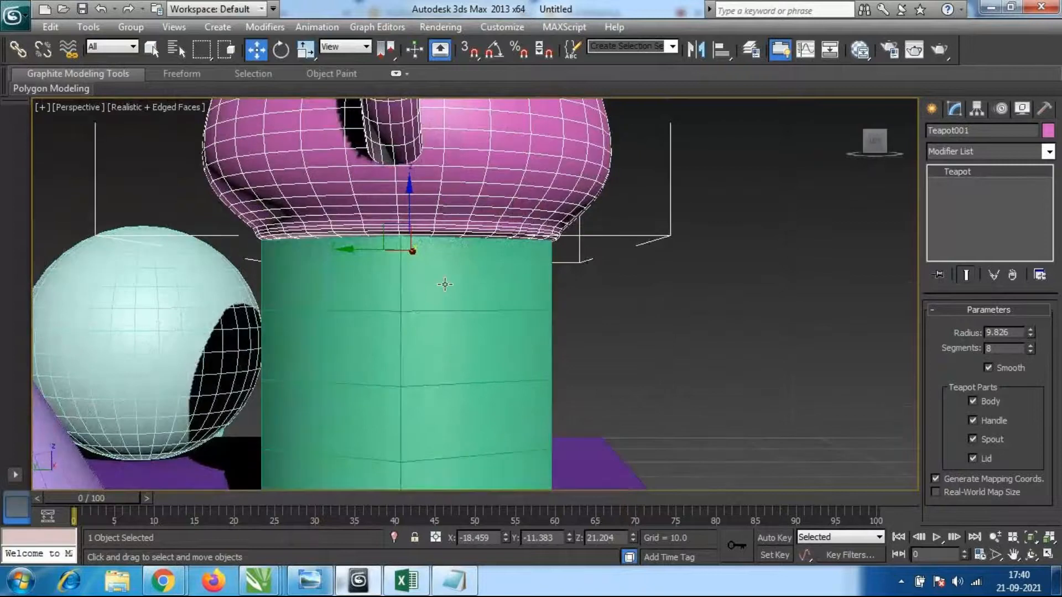
middle_click_drag(445, 284, 506, 306, "alt")
scroll(505, 305, "down", 3)
scroll(506, 305, "down", 6)
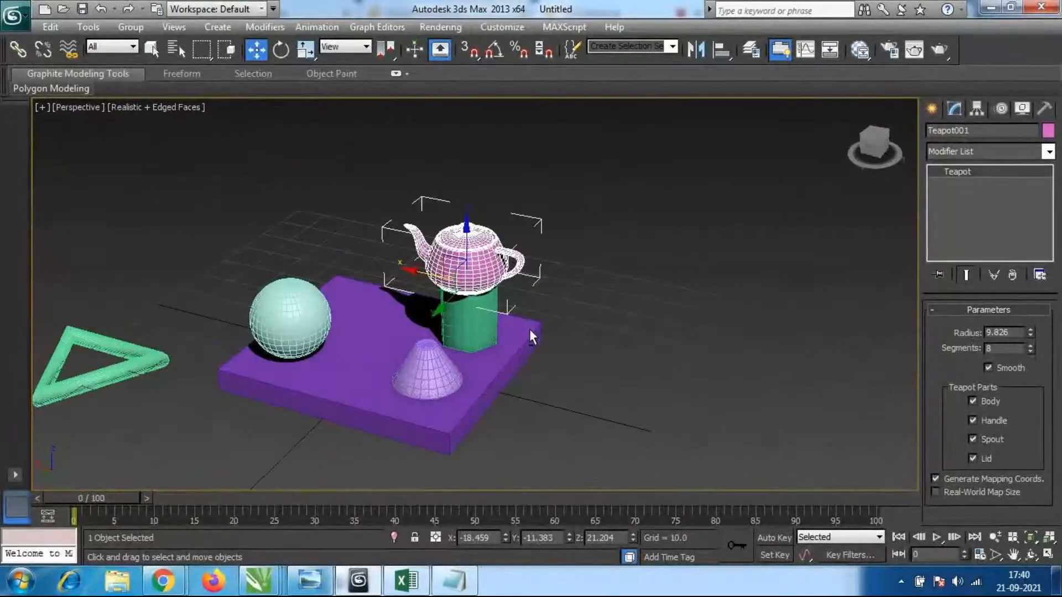
Slide the teapot off the cylinder along the X axis to about X -60.3 in the Perspective view.
scroll(530, 329, "up", 5)
scroll(310, 315, "down", 2)
middle_click_drag(310, 315, 334, 315, "alt")
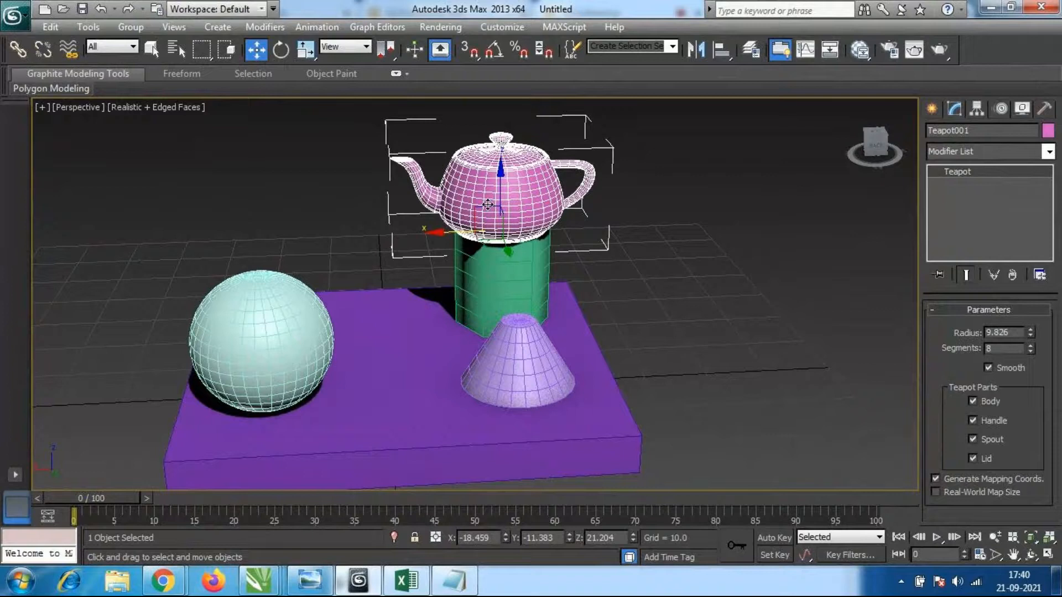
left_click_drag(440, 235, 698, 223)
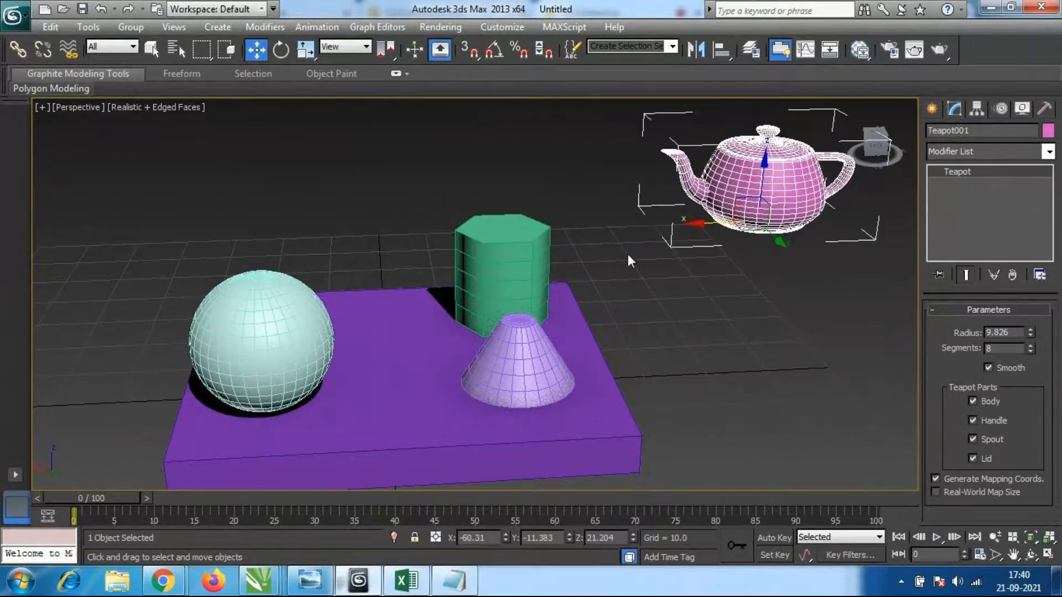
middle_click_drag(417, 302, 536, 308, "alt")
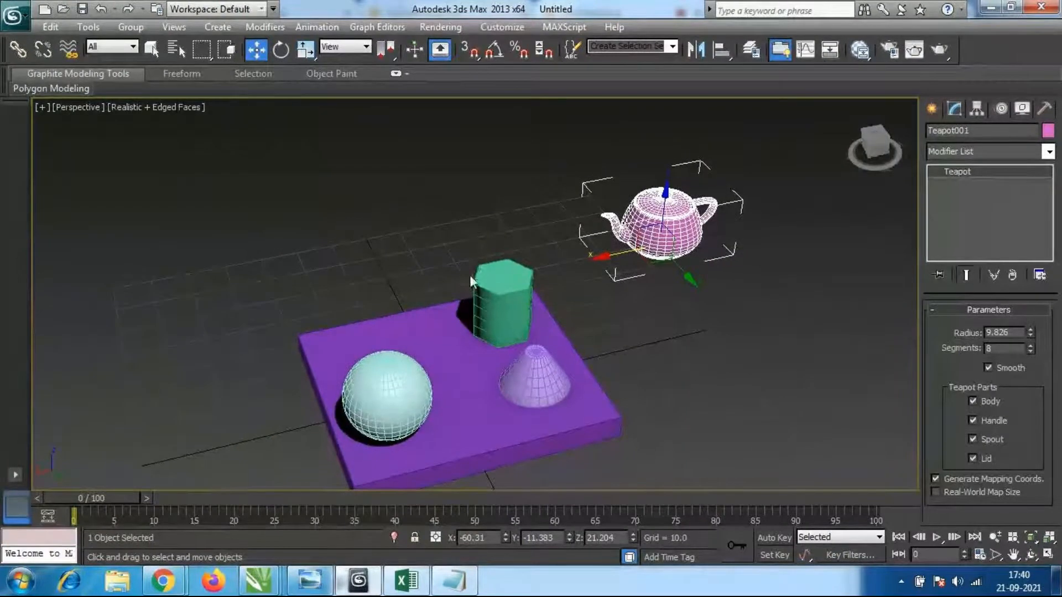
scroll(486, 336, "up", 5)
scroll(487, 336, "down", 5)
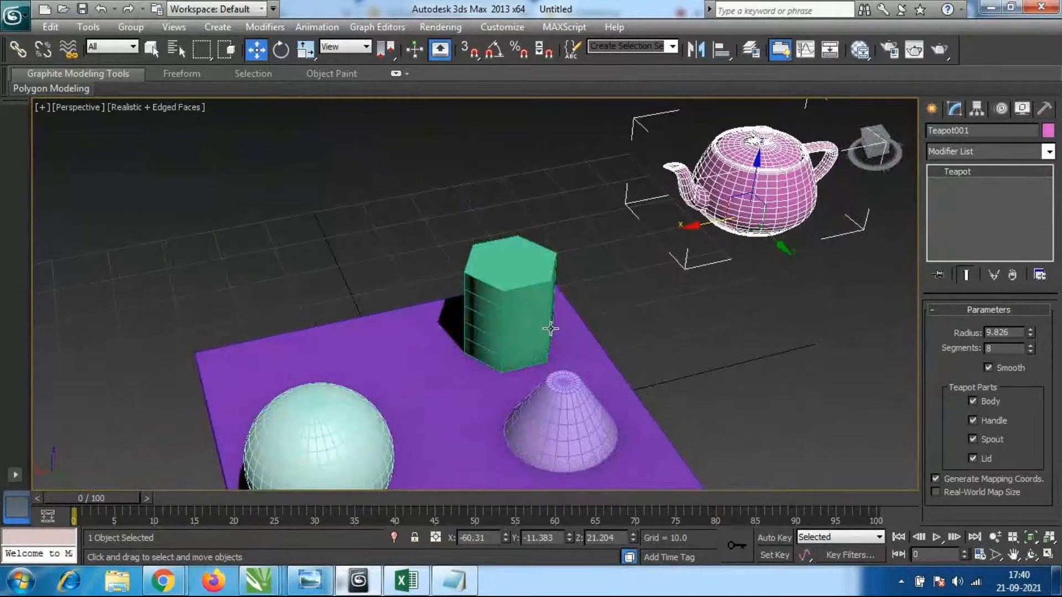
Move the teapot back onto the cylinder along the X axis in the Front view, to about X -19.3.
key("f")
middle_click_drag(454, 304, 457, 309)
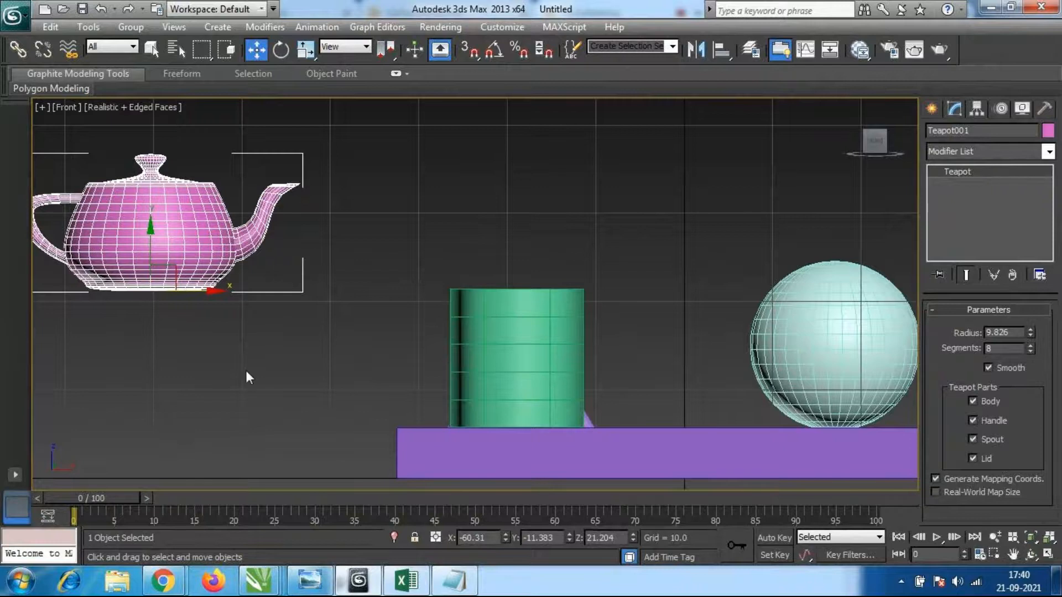
left_click_drag(236, 293, 574, 292)
Inspect the teapot's placement on the cylinder from the Top view and from several Perspective angles.
key("t")
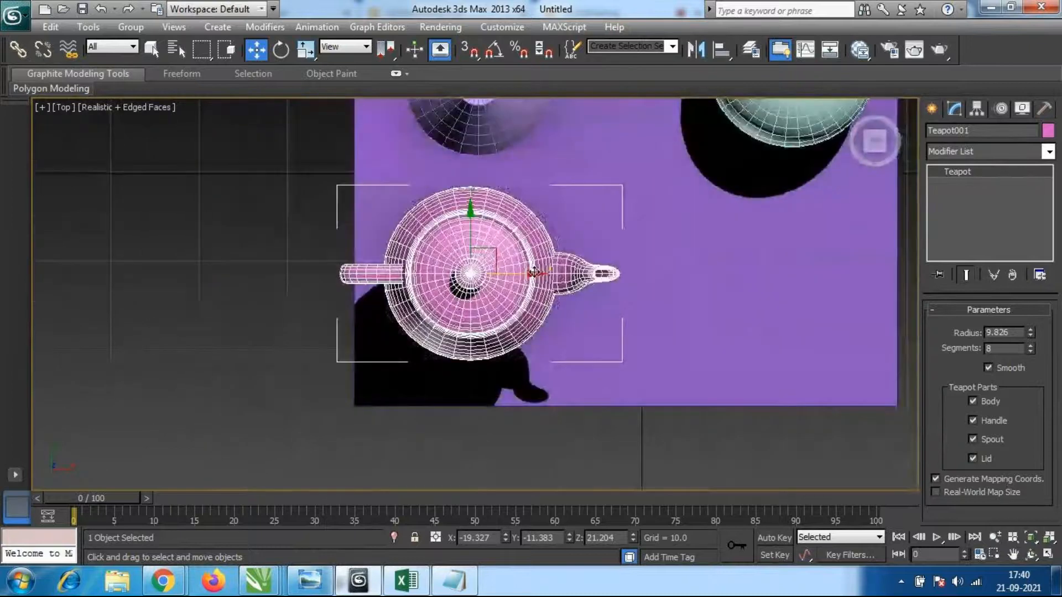
middle_click_drag(533, 272, 557, 278)
scroll(548, 354, "up", 5)
middle_click_drag(565, 351, 598, 232, "alt")
key("p")
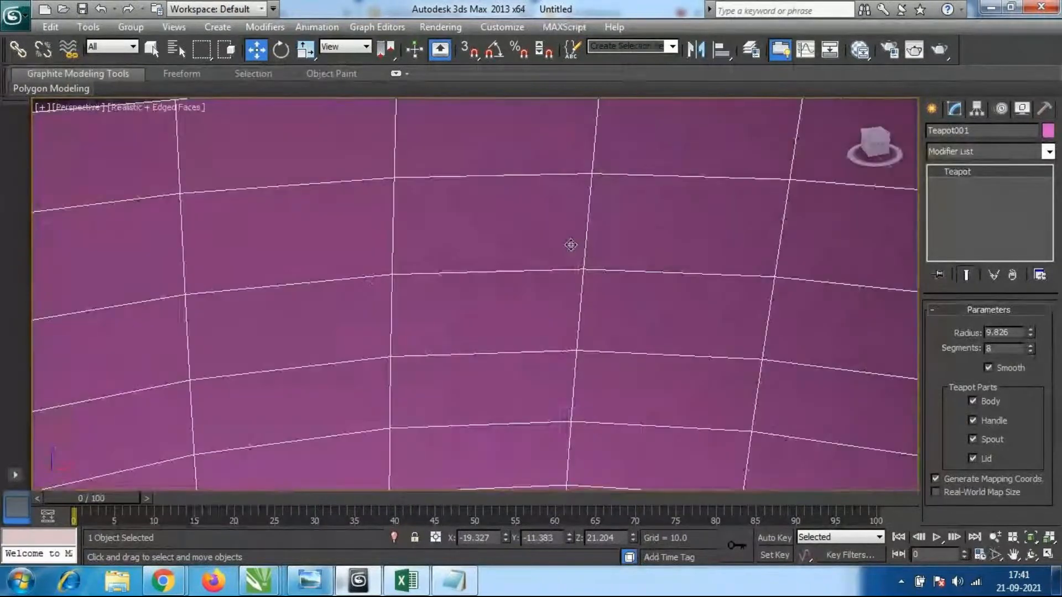
scroll(558, 260, "down", 8)
middle_click_drag(584, 308, 474, 391, "alt")
scroll(553, 389, "up", 7)
middle_click_drag(597, 387, 487, 368)
scroll(476, 309, "down", 4)
scroll(536, 343, "down", 6)
Raise the cone to about Z 38.2 and move it along the Y axis above the teapot, to about Y -11.7.
left_click(491, 334)
left_click_drag(491, 334, 476, 150)
middle_click_drag(476, 149, 514, 284, "alt")
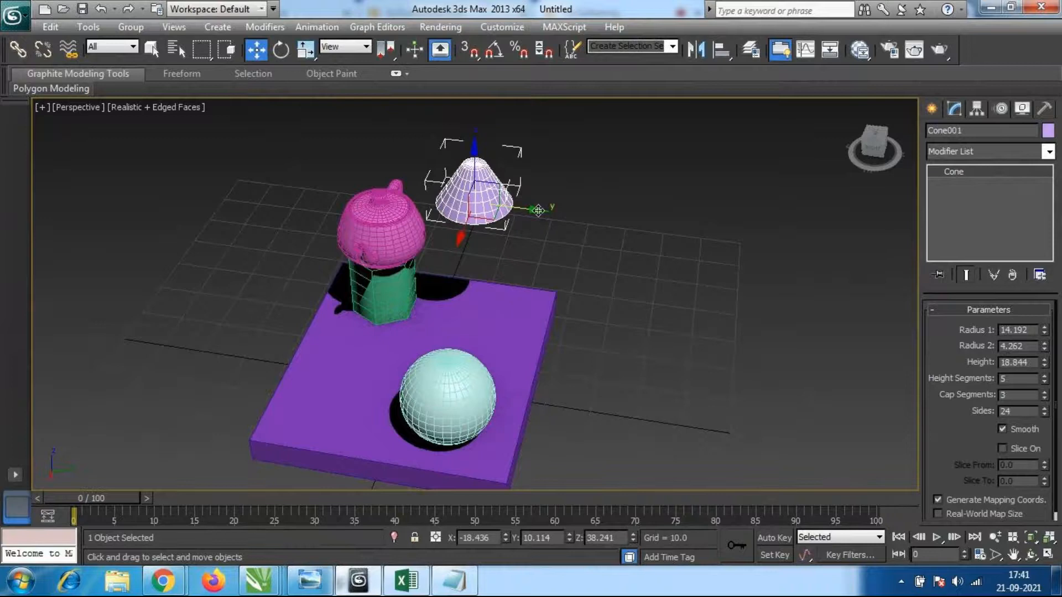
left_click_drag(539, 209, 448, 209)
Lower the cone onto the teapot to about Z 33.4 and align it along the X axis at about -19.2.
middle_click_drag(278, 334, 427, 311, "alt")
scroll(427, 311, "up", 4)
middle_click_drag(343, 242, 441, 354)
left_click_drag(379, 165, 377, 219)
middle_click_drag(292, 334, 357, 407, "alt")
left_click_drag(447, 250, 430, 245)
middle_click_drag(573, 346, 520, 316, "alt")
scroll(520, 315, "down", 4)
scroll(515, 331, "up", 3)
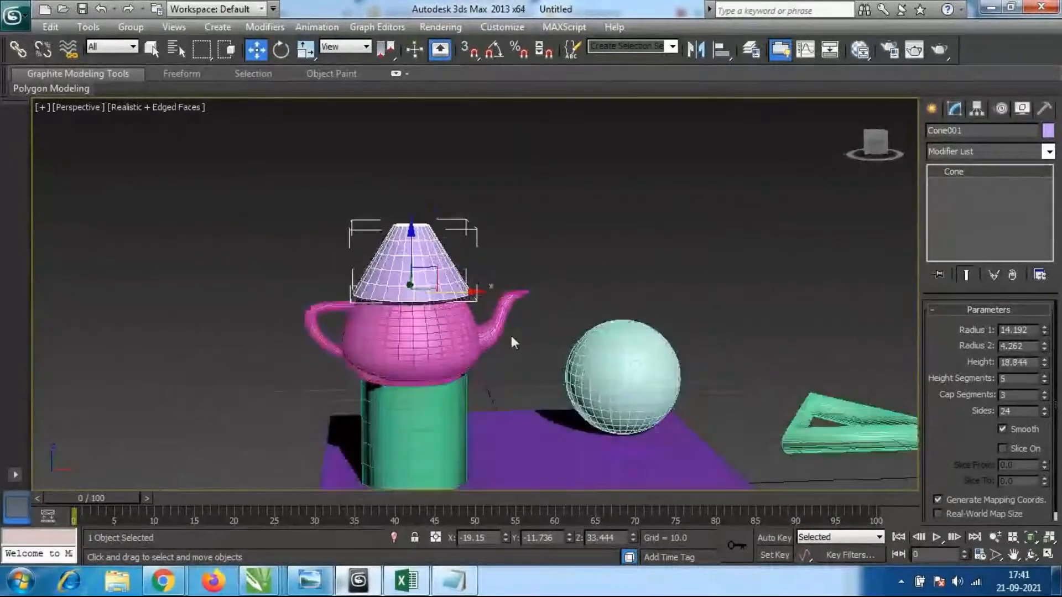
Raise the sphere above the box to about Z 42.0 in the Perspective view.
scroll(619, 351, "up", 2)
left_click(610, 356)
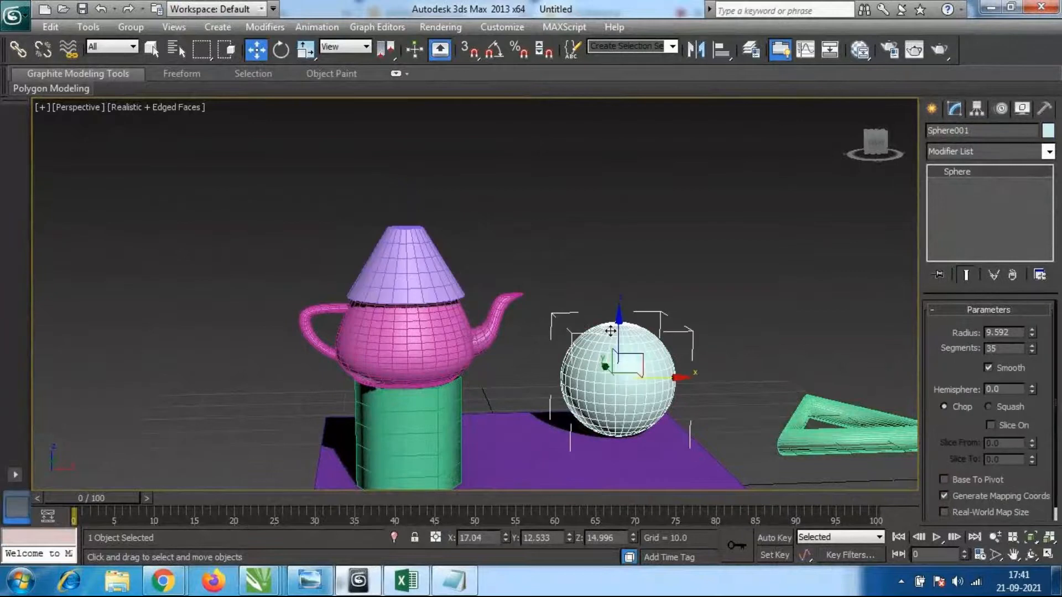
left_click_drag(620, 317, 622, 156)
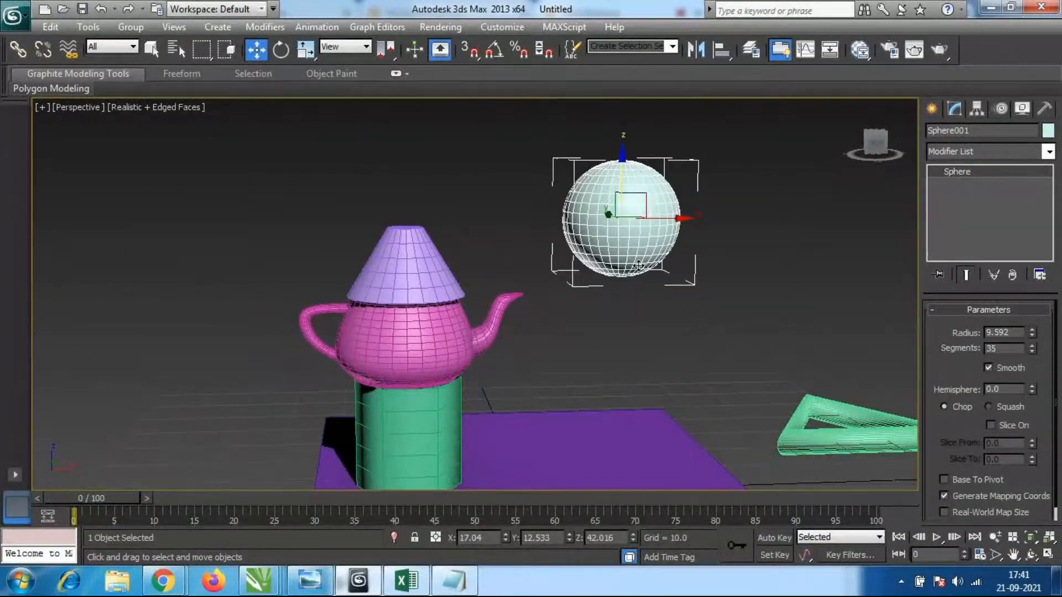
Move the sphere over the cone and teapot in the Top view, to about X -14.4, Y -10.0.
key("t")
scroll(570, 310, "down", 6)
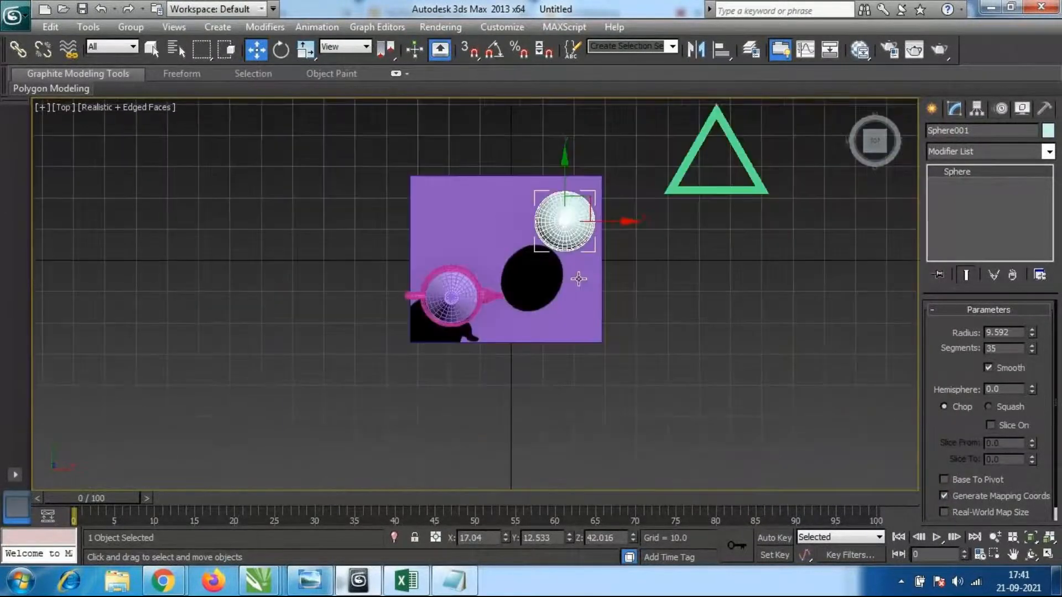
scroll(586, 266, "up", 5)
scroll(548, 355, "down", 3)
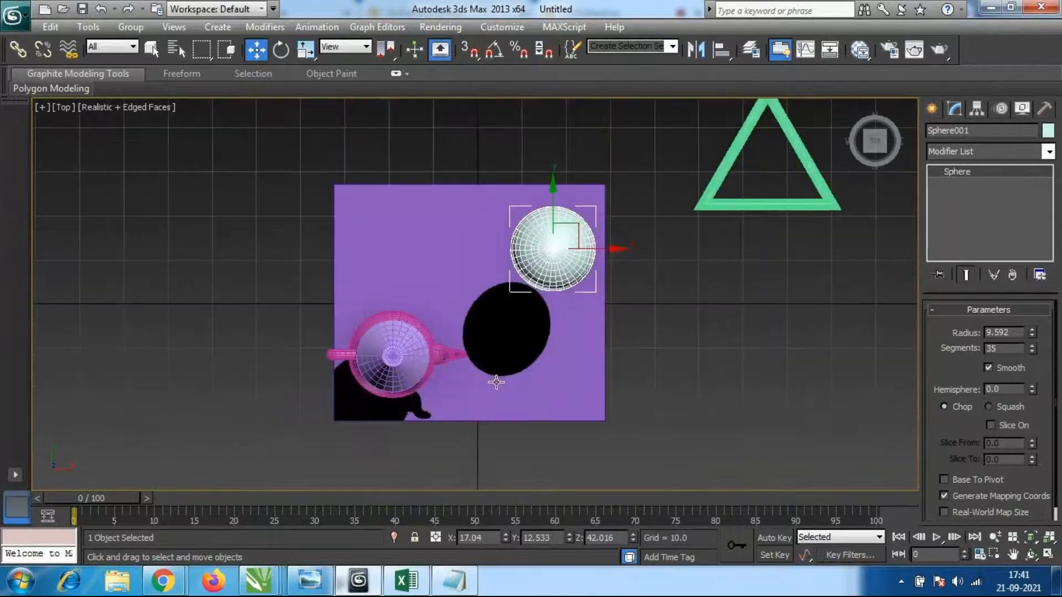
left_click_drag(603, 248, 464, 248)
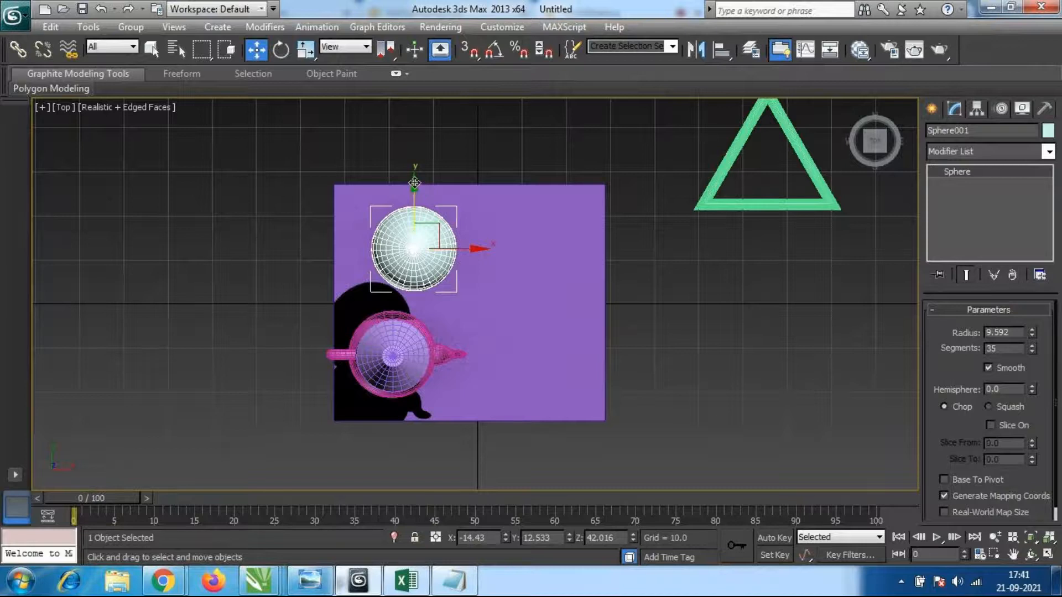
left_click_drag(414, 184, 395, 282)
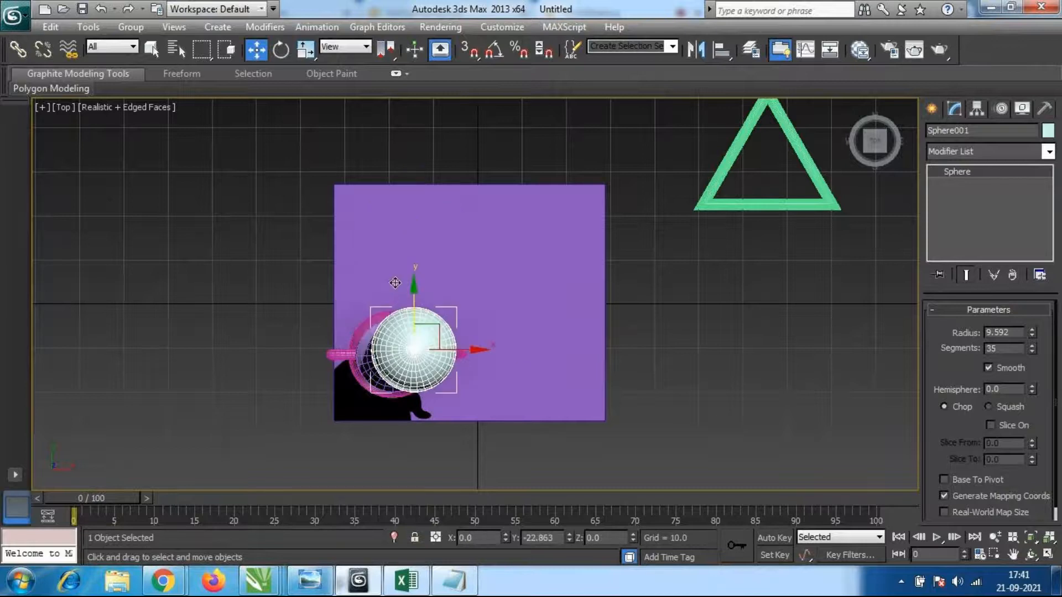
In the Front view, raise the sphere clear of the cone to about Z 53.9 and centre it at about X -19.2.
key("f")
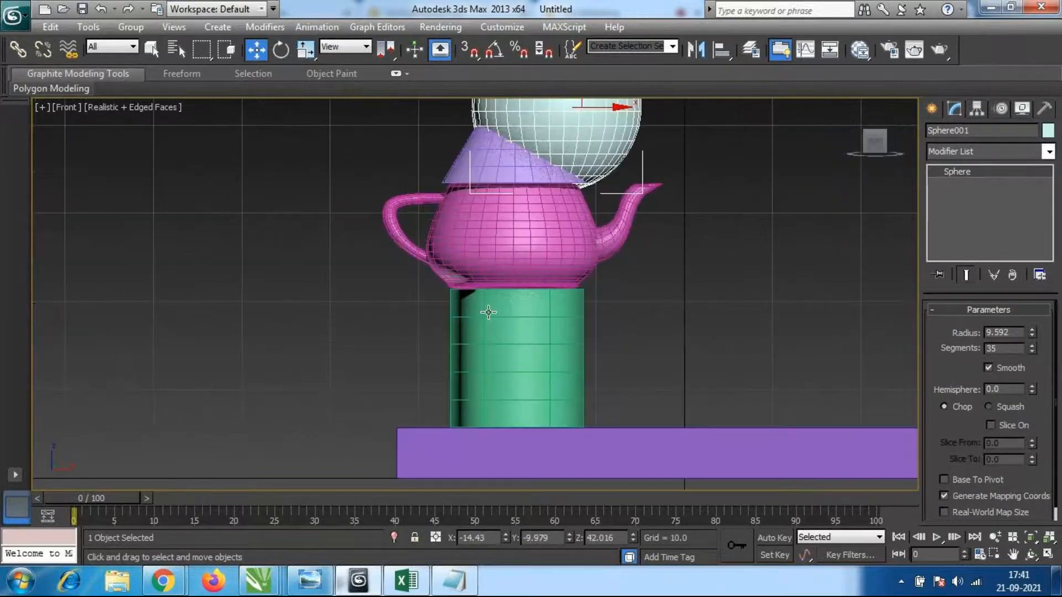
middle_click_drag(516, 140, 505, 306)
scroll(529, 299, "up", 2)
middle_click_drag(568, 262, 531, 313)
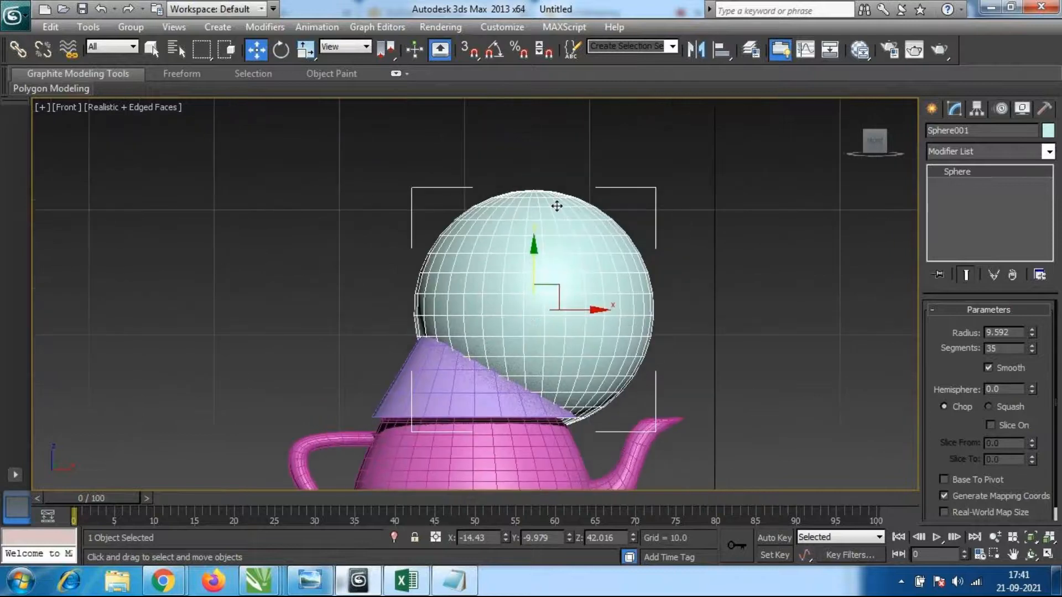
left_click_drag(535, 246, 522, 100)
left_click_drag(596, 161, 537, 161)
scroll(534, 166, "down", 3)
scroll(548, 182, "up", 3)
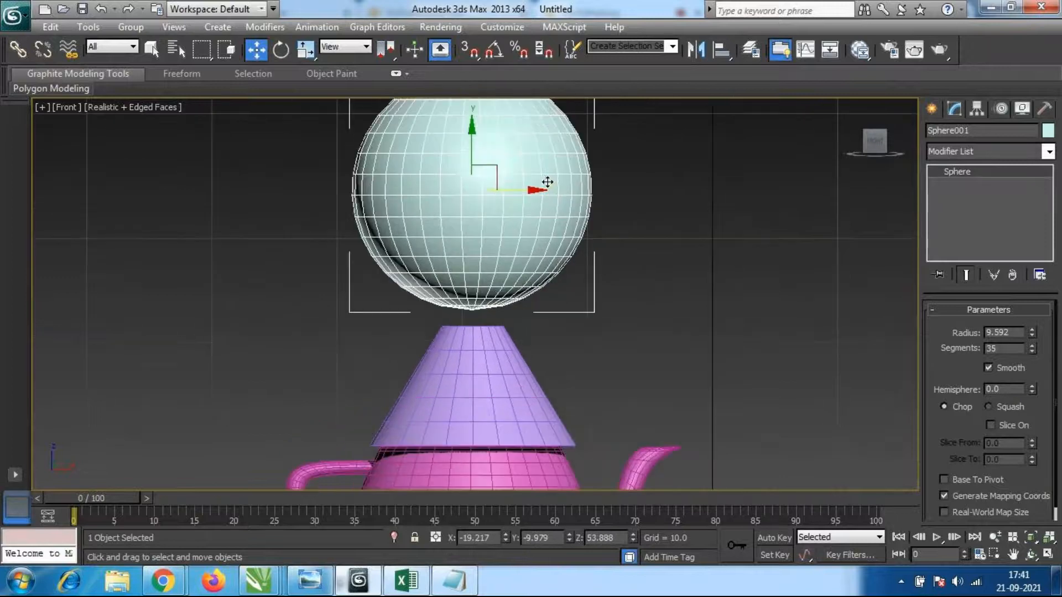
Lower the sphere to about Z 52.3 so it rests on the cone's tip.
middle_click_drag(548, 182, 553, 221)
left_click_drag(478, 165, 479, 187)
middle_click_drag(546, 370, 546, 303)
scroll(548, 305, "down", 3)
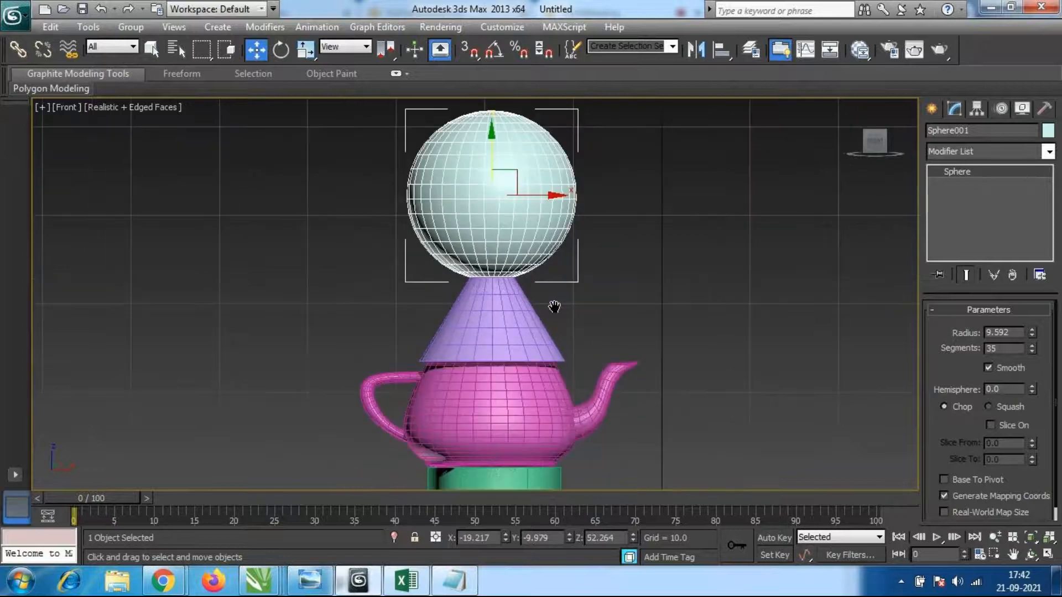
Review the stack of cylinder, teapot, cone and sphere in the Front and Perspective views.
middle_click_drag(443, 442, 520, 372)
scroll(482, 360, "down", 3)
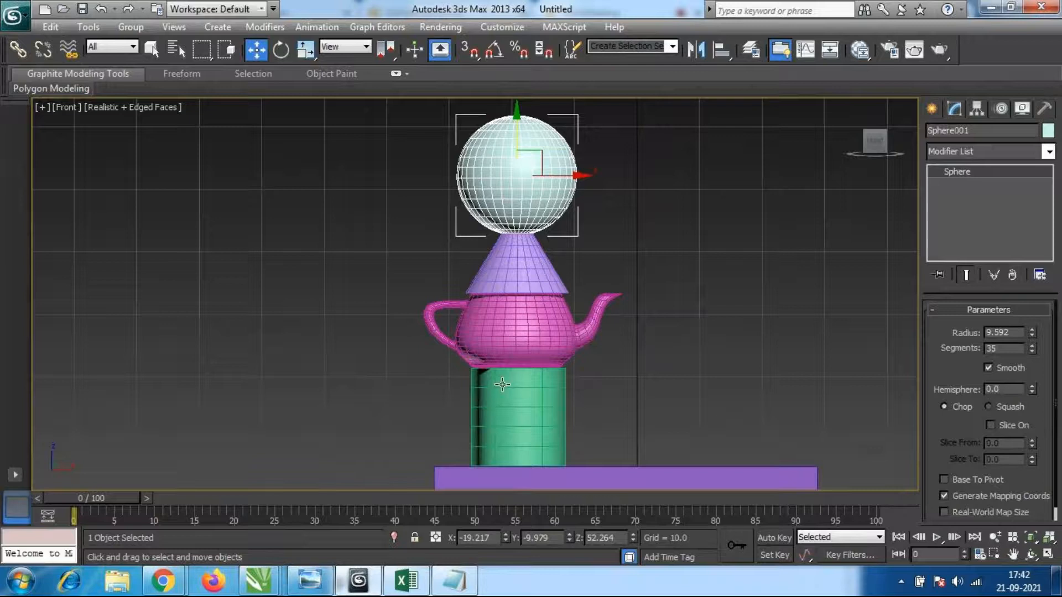
middle_click_drag(441, 367, 470, 408, "alt")
key("p")
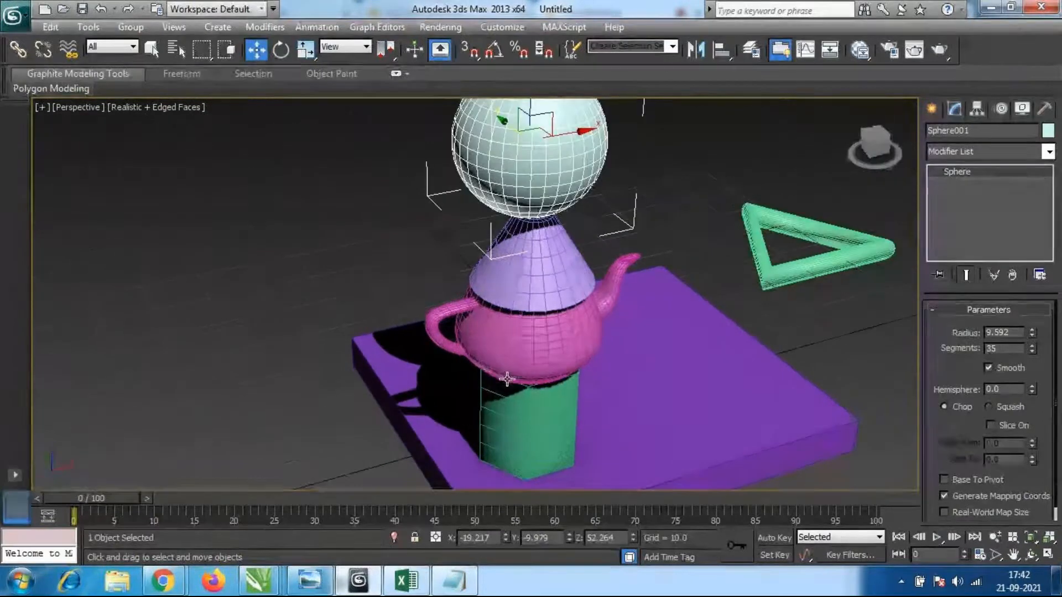
scroll(487, 396, "down", 5)
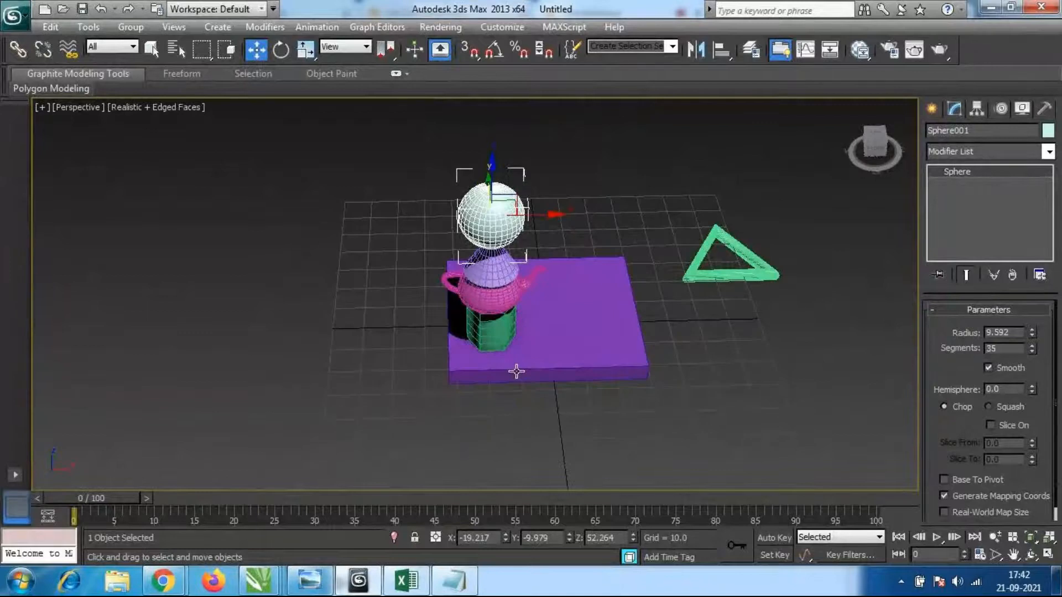
scroll(516, 368, "up", 5)
scroll(526, 348, "down", 3)
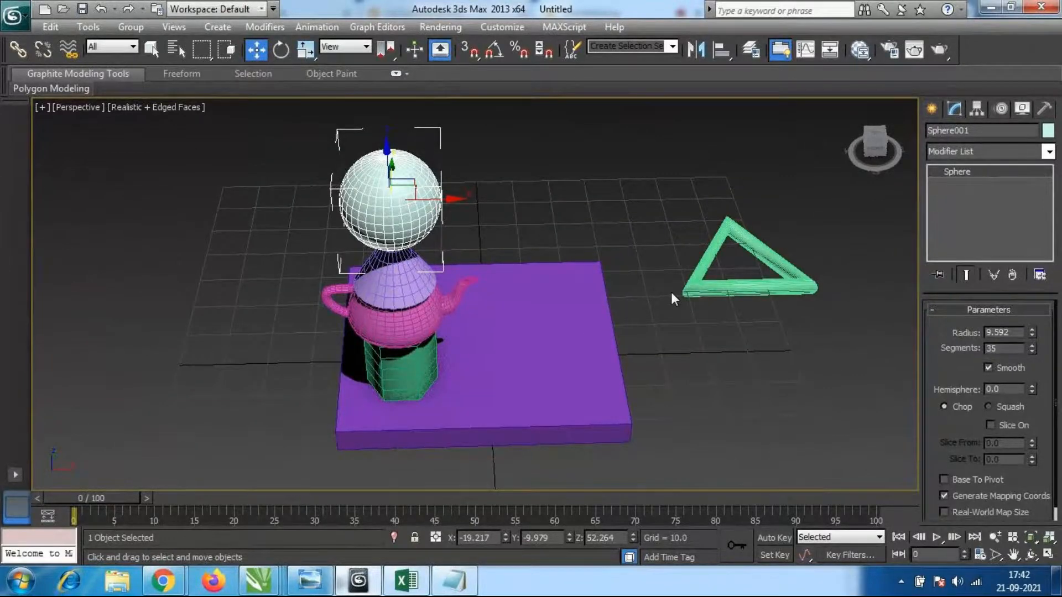
Move the torus over the box to about X -2.6, Y -12.6 and raise it to about Z 13.2.
left_click(685, 291)
left_click_drag(799, 264, 526, 271)
middle_click_drag(598, 339, 479, 325, "alt")
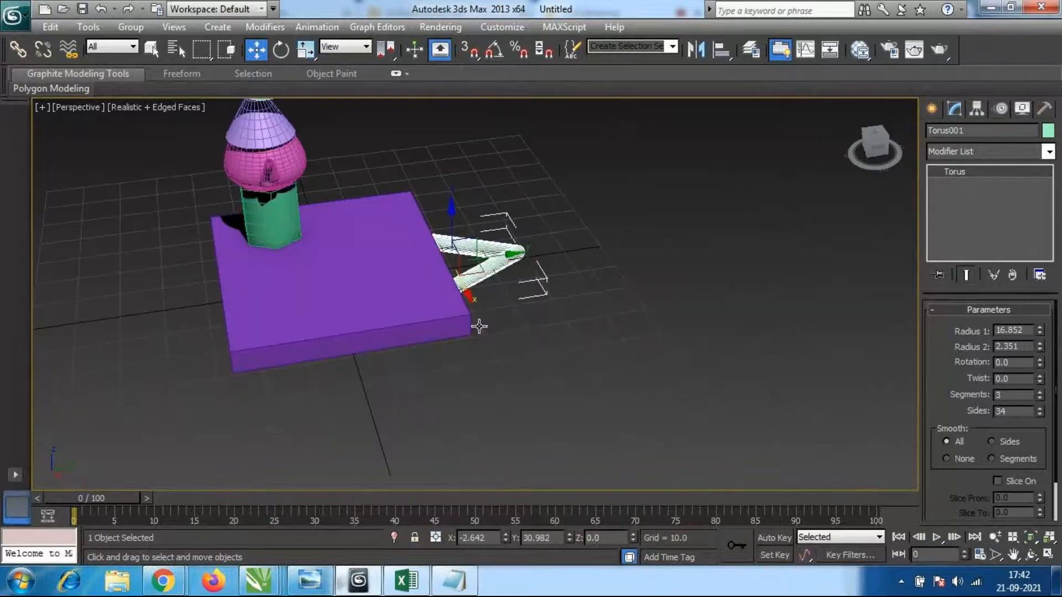
left_click_drag(516, 255, 309, 254)
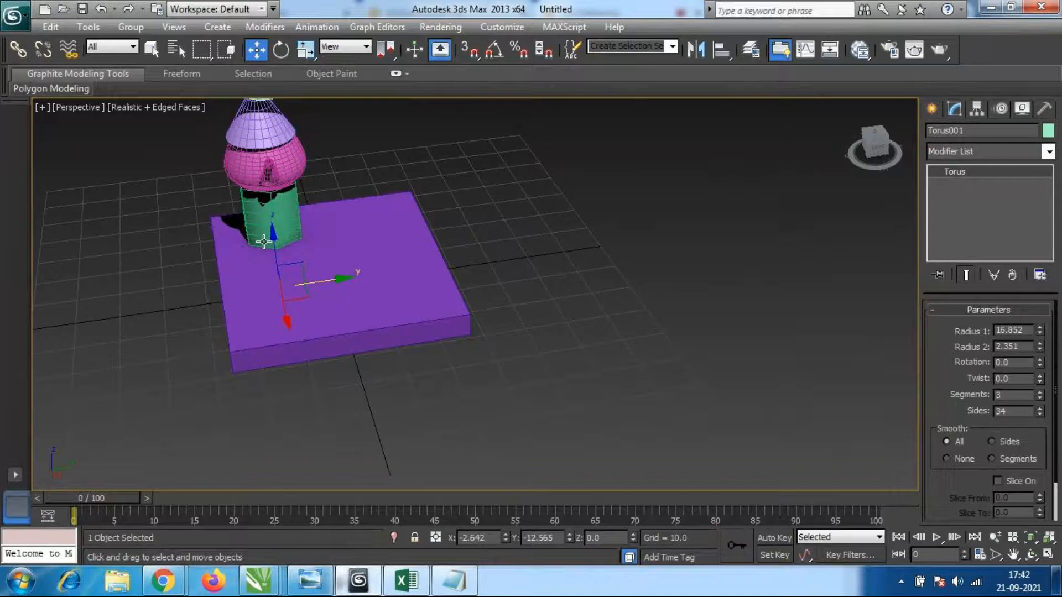
left_click_drag(272, 231, 261, 185)
Slide the torus along X to about -17.6 around the cylinder and lower it to about Z 7.5 near the cylinder's base.
middle_click_drag(147, 321, 474, 332, "alt")
scroll(280, 307, "up", 3)
scroll(317, 297, "up", 4)
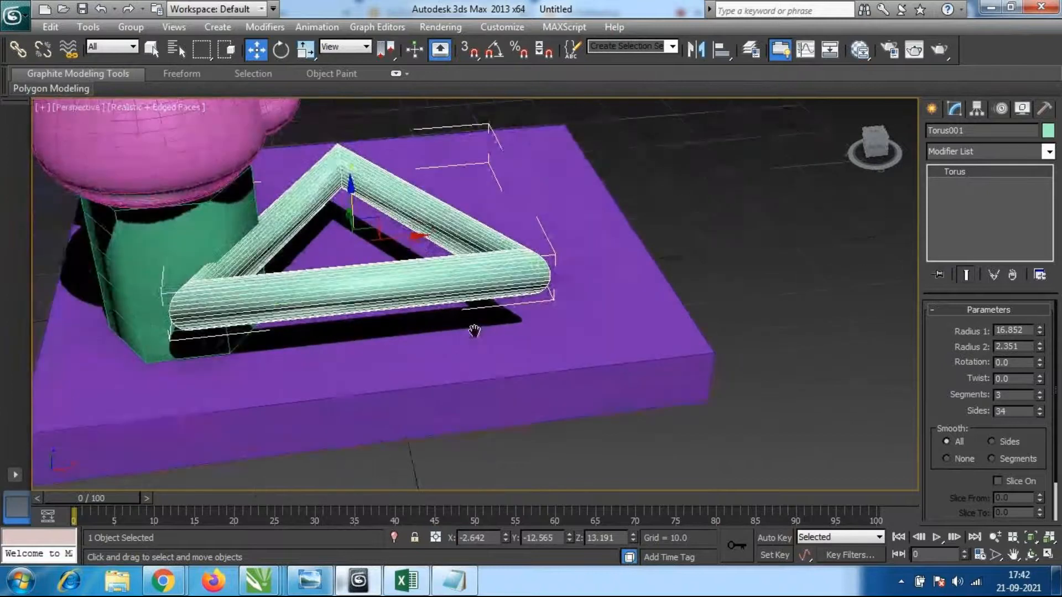
left_click_drag(409, 231, 235, 247)
middle_click_drag(194, 344, 267, 320, "alt")
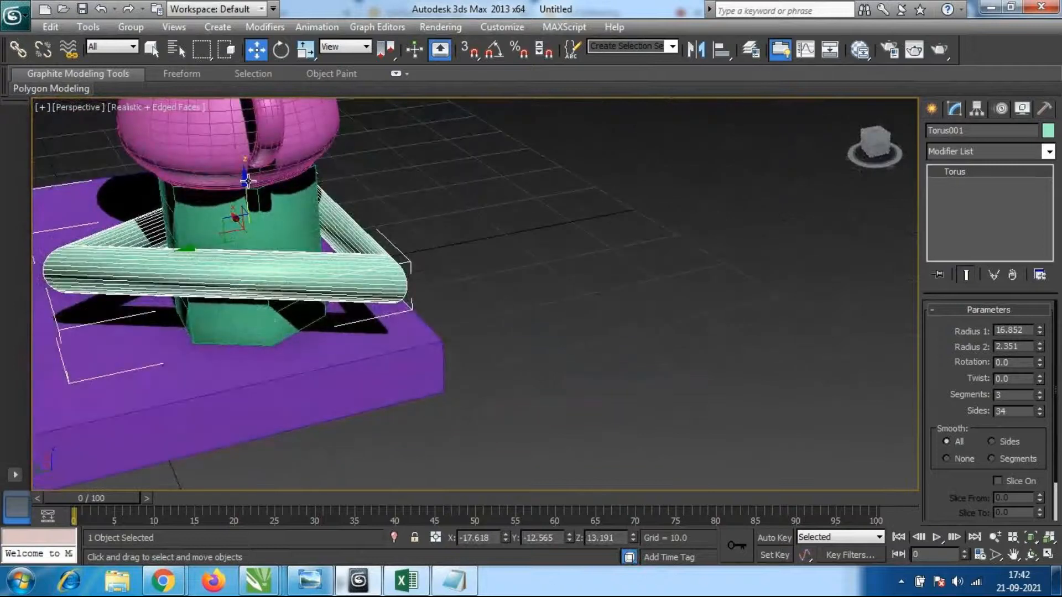
left_click_drag(251, 181, 244, 233)
middle_click_drag(238, 345, 491, 349, "alt")
scroll(535, 336, "down", 5)
scroll(430, 333, "up", 3)
middle_click_drag(430, 333, 443, 356, "alt")
middle_click_drag(375, 372, 442, 408, "alt")
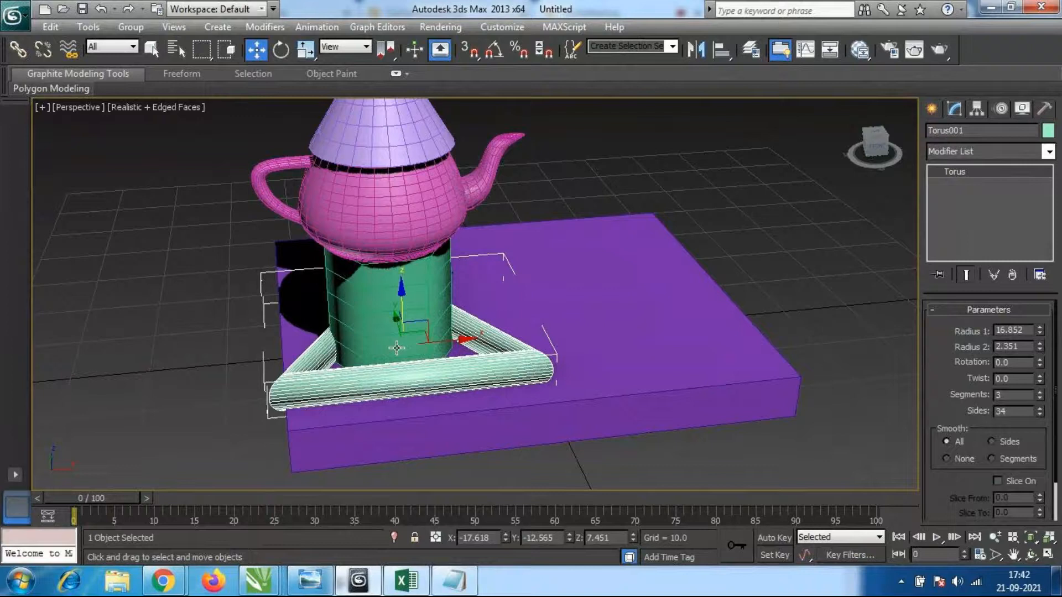
middle_click_drag(391, 344, 487, 346, "alt")
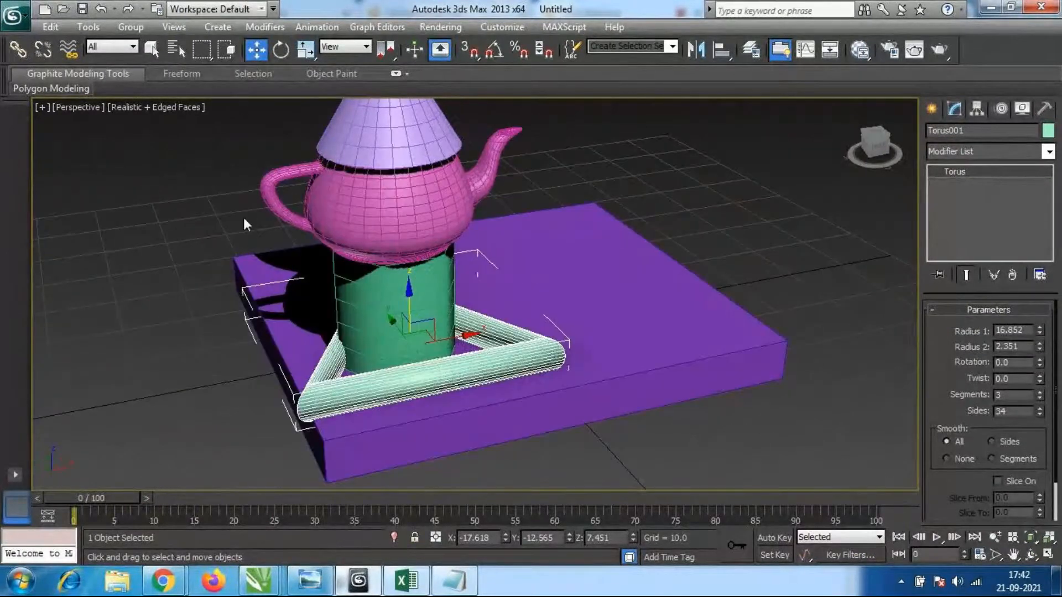
Scale the box up uniformly to about 144.5% and flatten it along Z to about 52.3%.
left_click(659, 334)
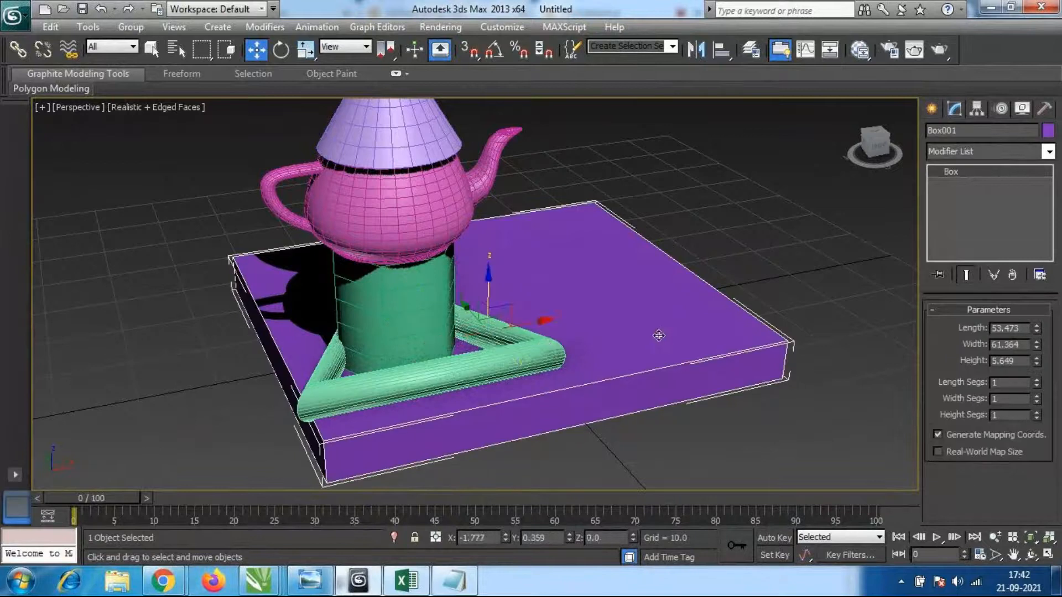
key("r")
left_click_drag(468, 339, 423, 293)
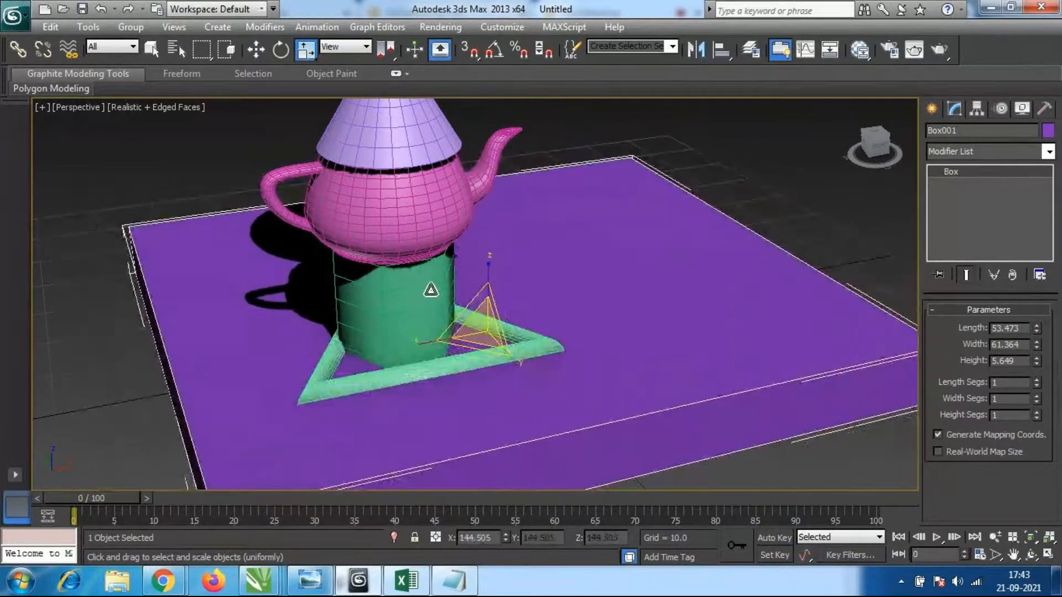
left_click_drag(489, 307, 501, 369)
middle_click_drag(485, 426, 472, 377, "alt")
middle_click_drag(472, 299, 470, 341)
scroll(466, 341, "down", 3)
middle_click_drag(529, 283, 527, 321)
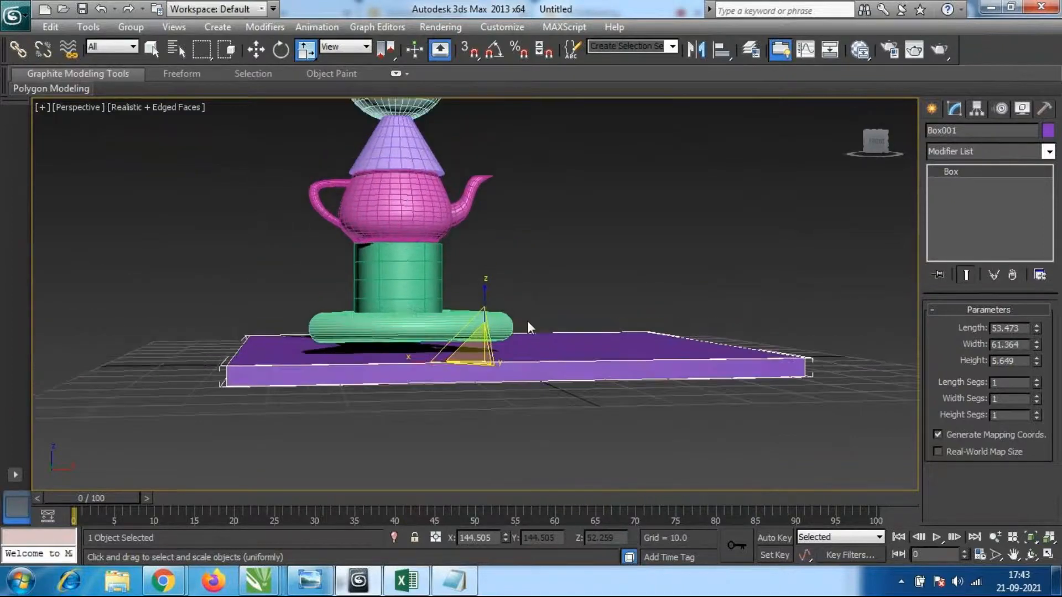
In the Front view, select the torus, cylinder, teapot, cone and sphere together and raise the stack above the box.
key("f")
middle_click_drag(558, 253, 472, 289)
scroll(478, 279, "down", 3)
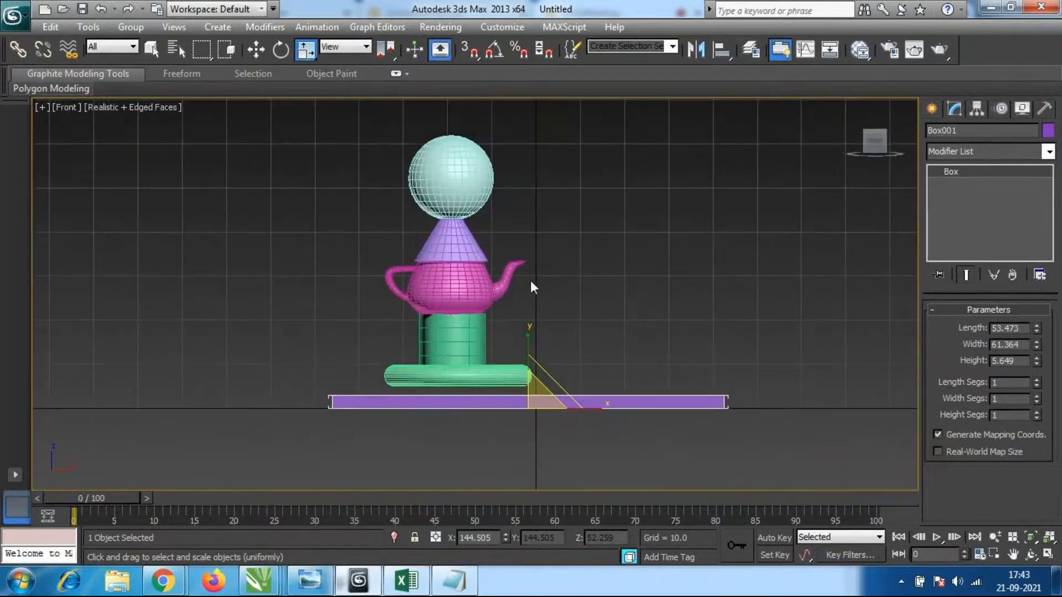
left_click(633, 283)
middle_click_drag(547, 350, 531, 389)
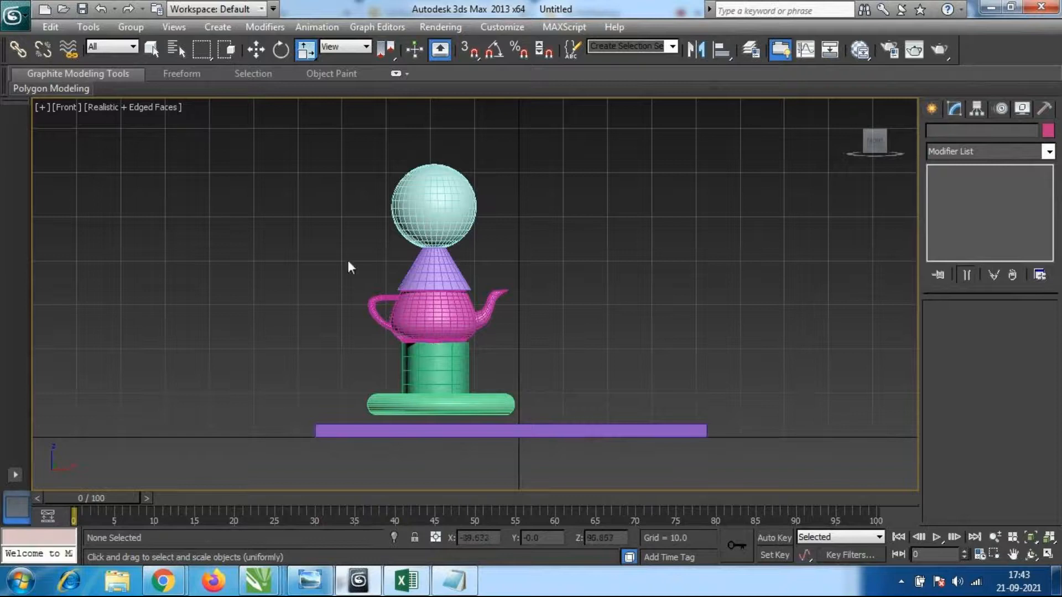
left_click_drag(303, 143, 532, 421)
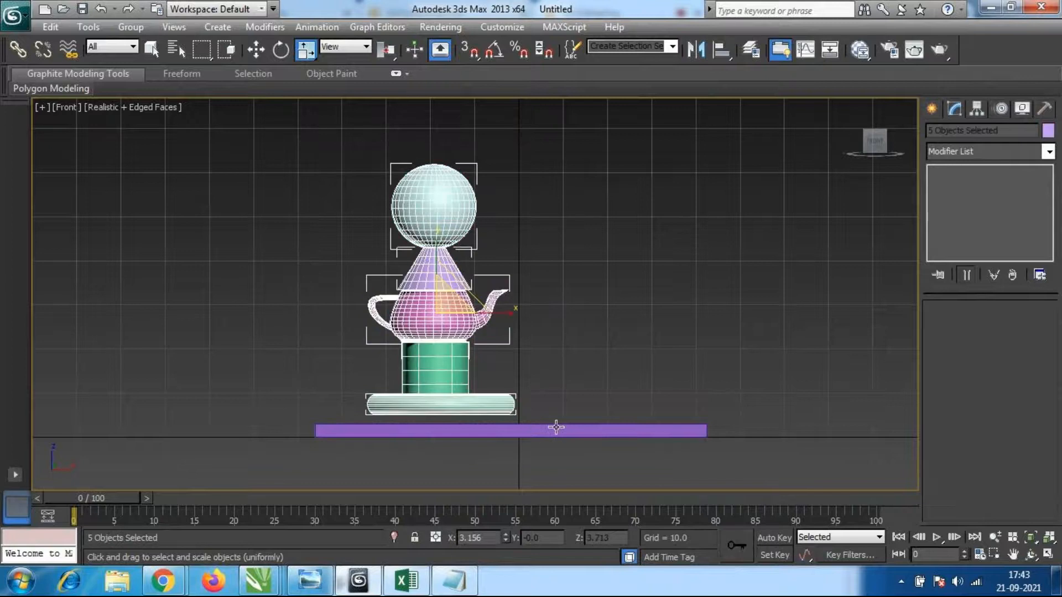
key("w")
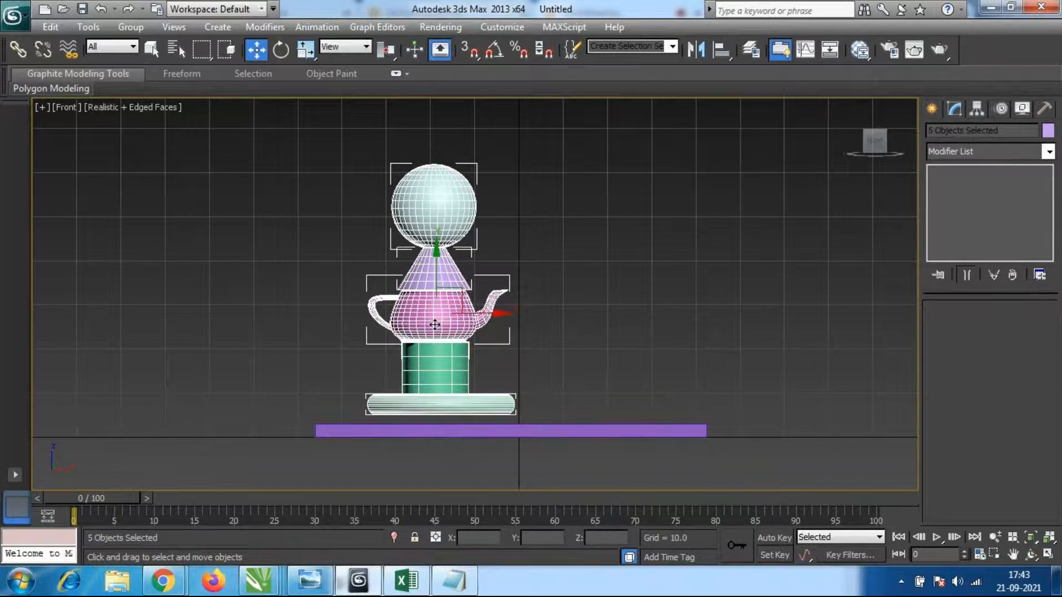
scroll(435, 325, "up", 3)
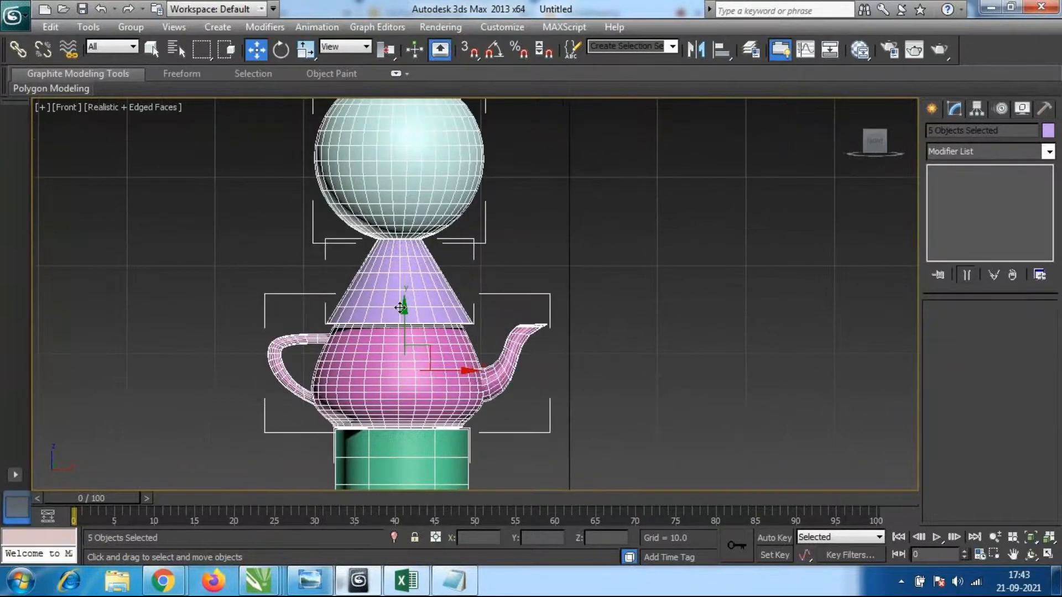
scroll(502, 330, "down", 4)
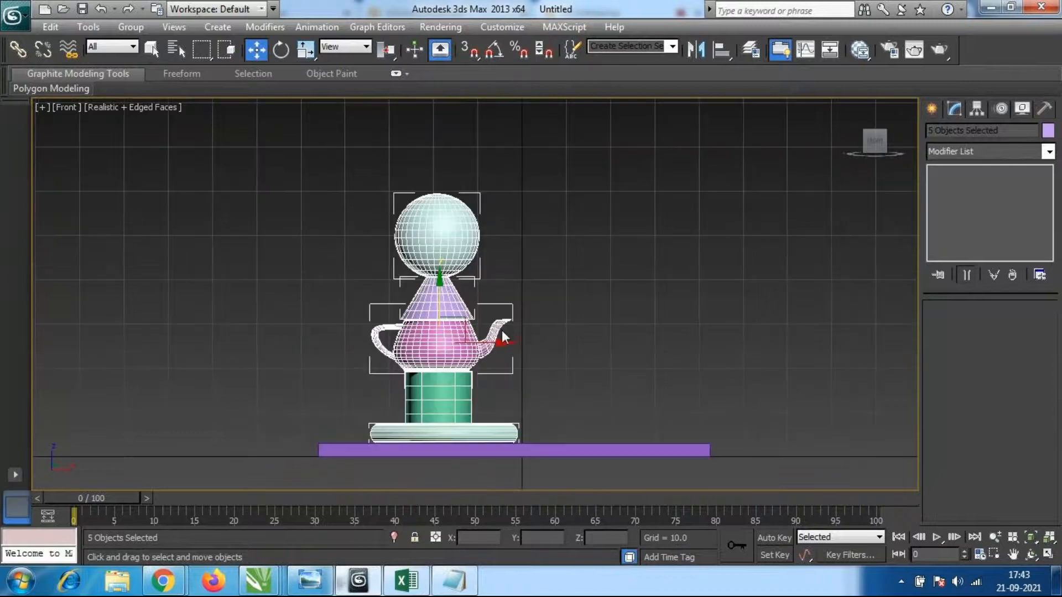
scroll(476, 301, "up", 3)
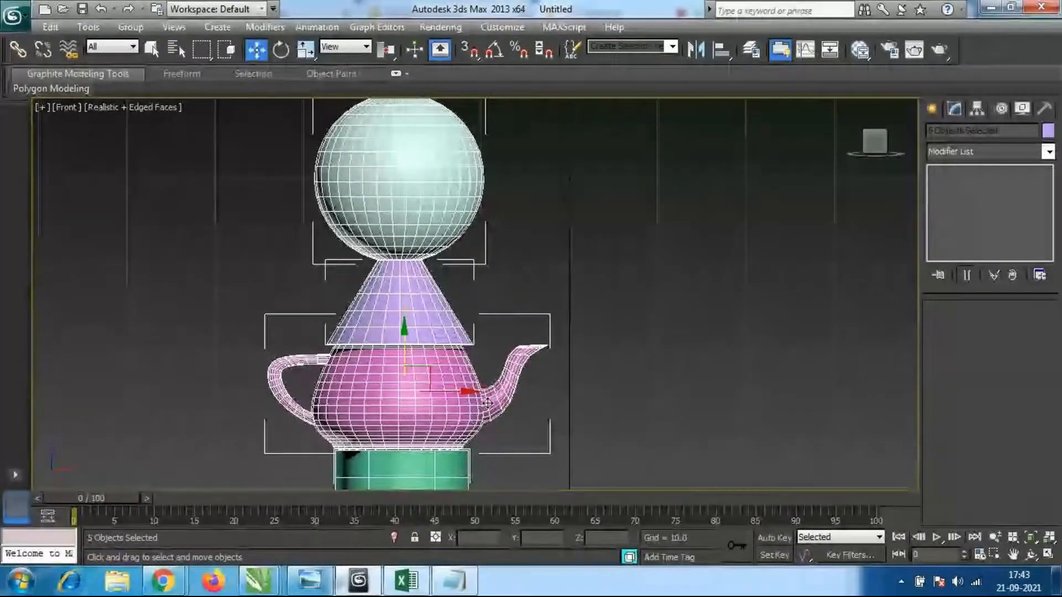
scroll(489, 383, "down", 3)
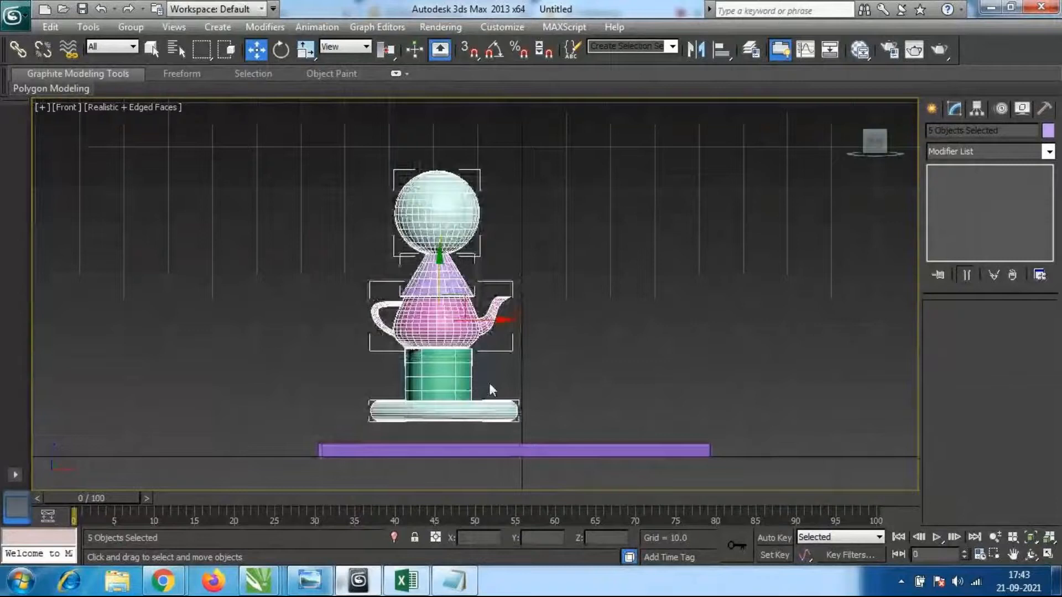
Shift the selected stack along X toward the middle of the box and lower it onto the box's top.
scroll(489, 381, "up", 1)
left_click_drag(483, 330, 555, 321)
scroll(525, 330, "down", 2)
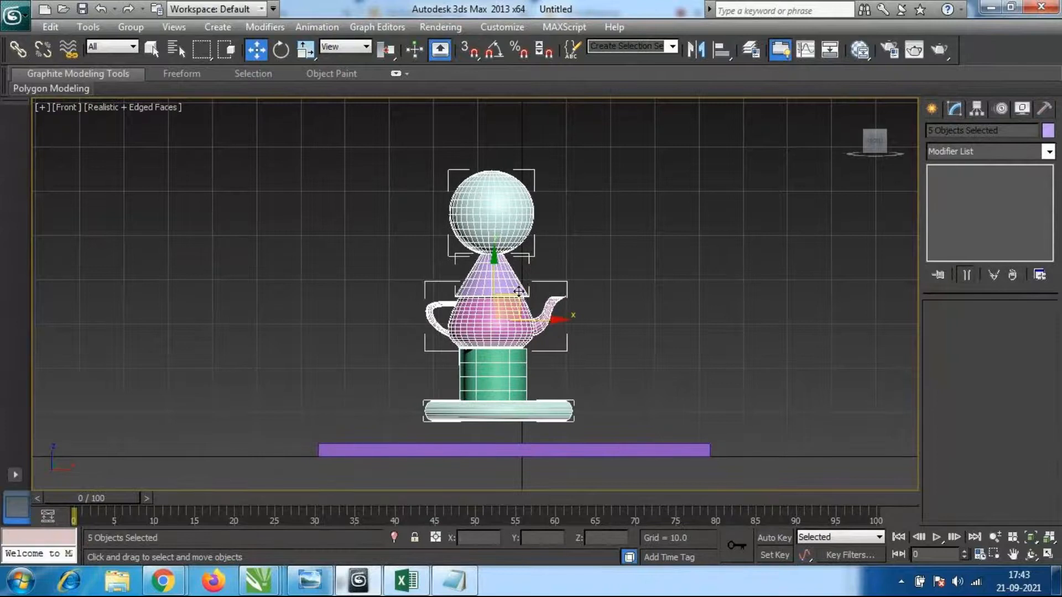
left_click_drag(494, 258, 495, 280)
In the Top view, move the selected stack along Y toward the centre of the box.
middle_click_drag(520, 355, 541, 426, "alt")
key("p")
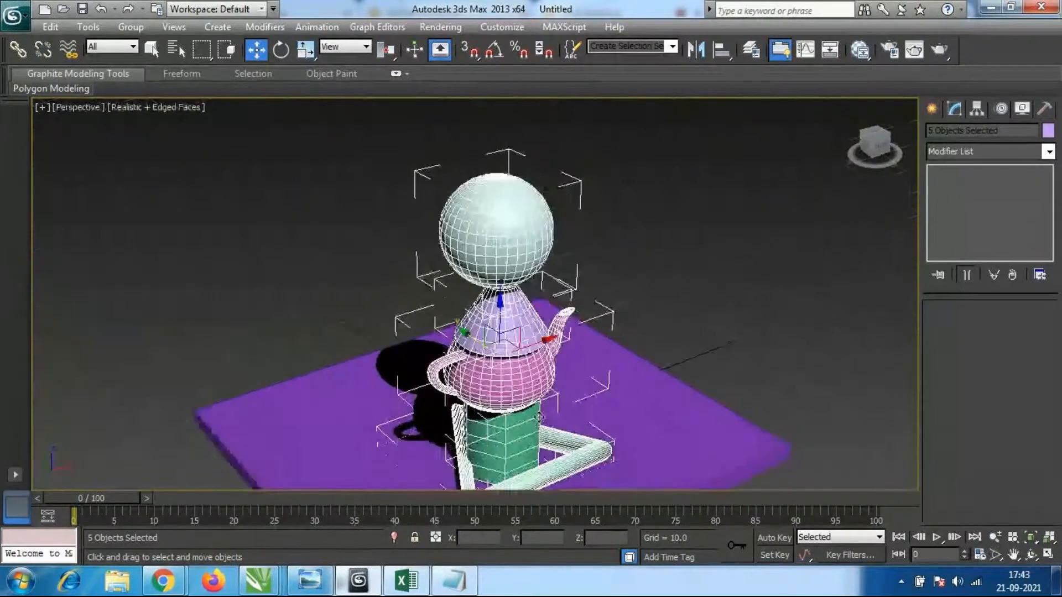
scroll(548, 294, "up", 3)
scroll(548, 293, "down", 3)
key("t")
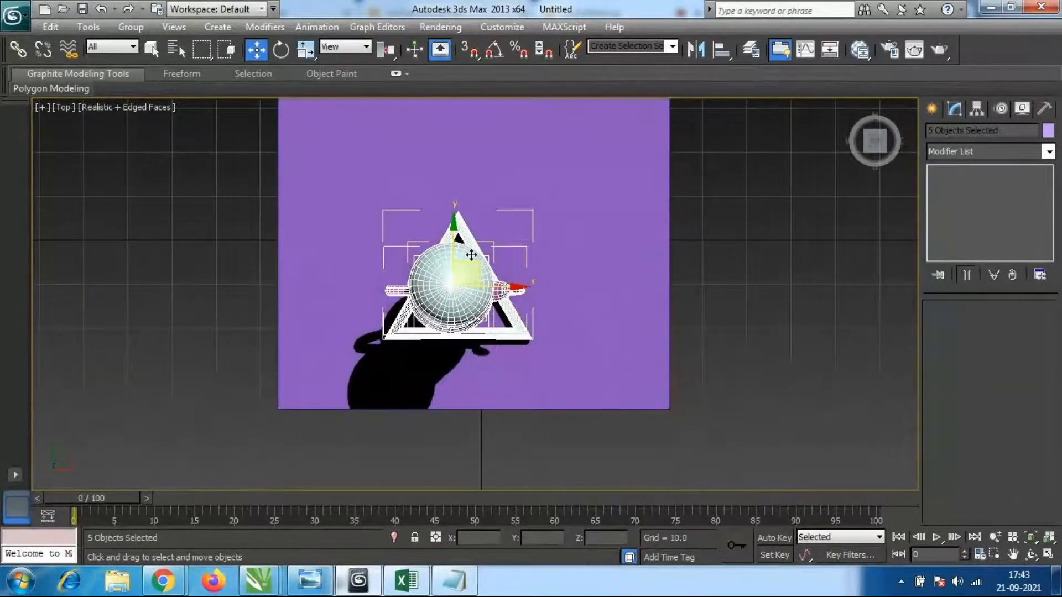
left_click_drag(452, 225, 451, 172)
scroll(526, 232, "down", 3)
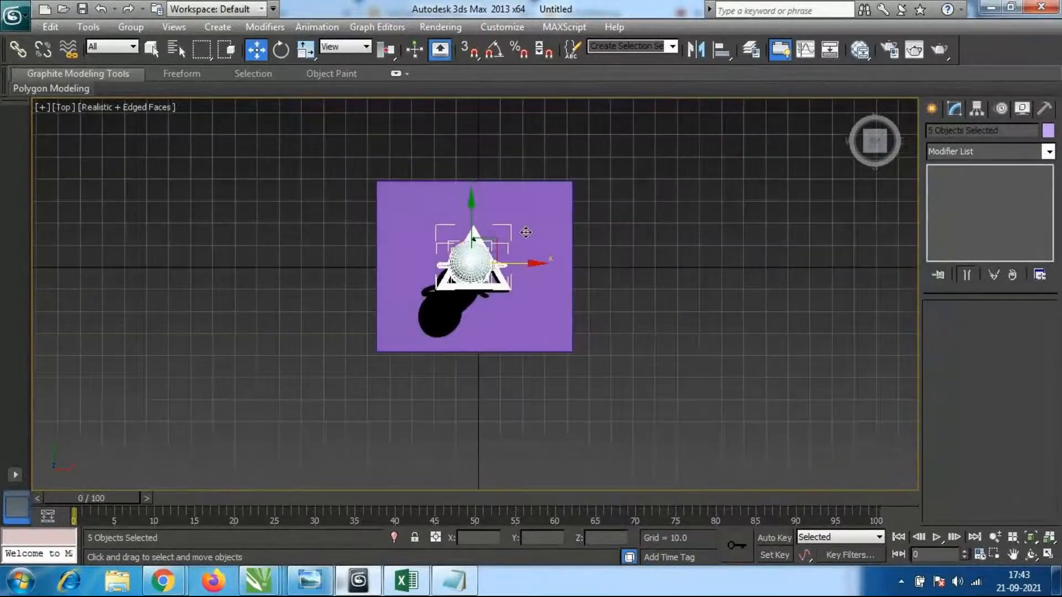
Examine how the stack sits on the box in the Perspective view from several angles, with the objects deselected.
key("p")
scroll(515, 260, "up", 8)
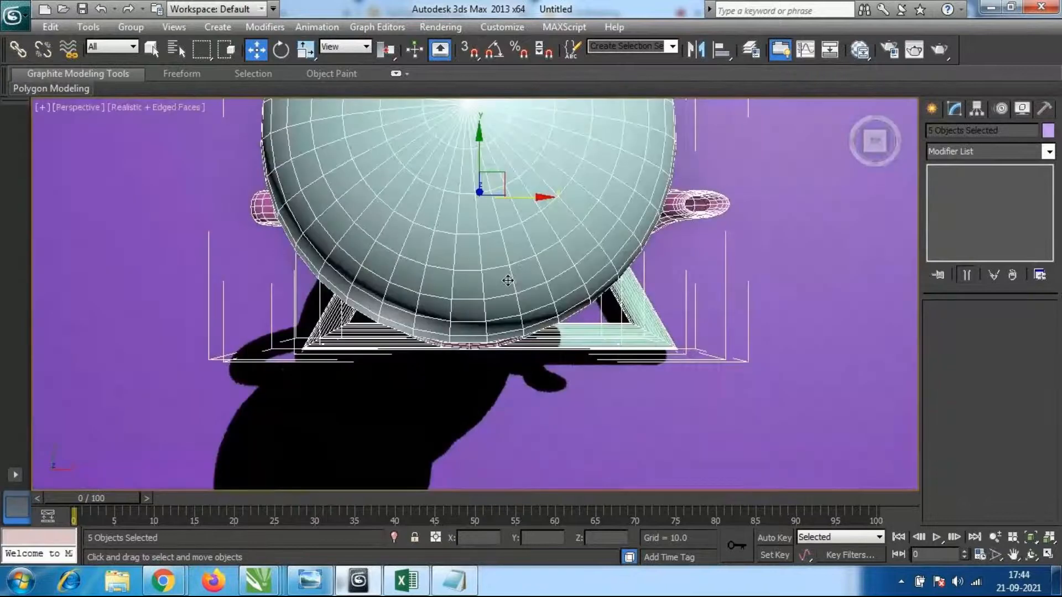
middle_click_drag(493, 332, 494, 216, "alt")
scroll(493, 217, "down", 4)
middle_click_drag(515, 255, 393, 318, "alt")
scroll(393, 317, "down", 5)
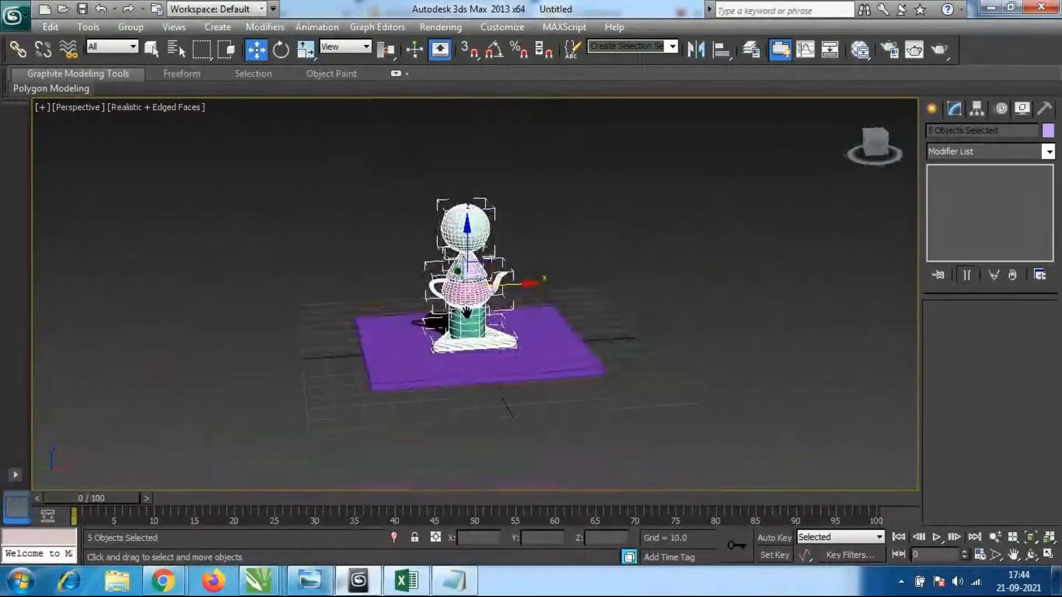
scroll(497, 277, "up", 8)
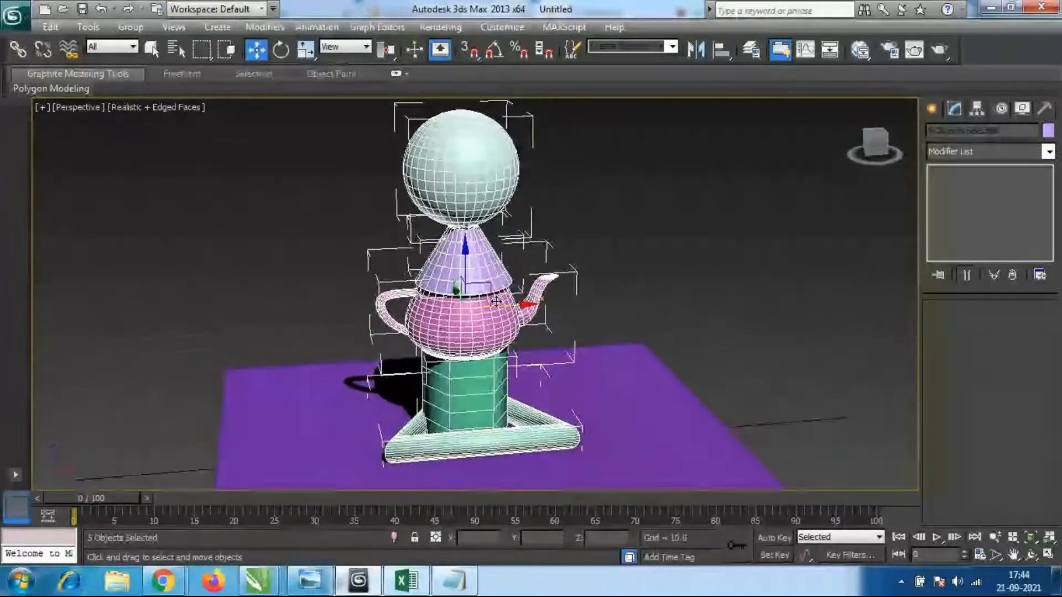
middle_click_drag(496, 277, 500, 283)
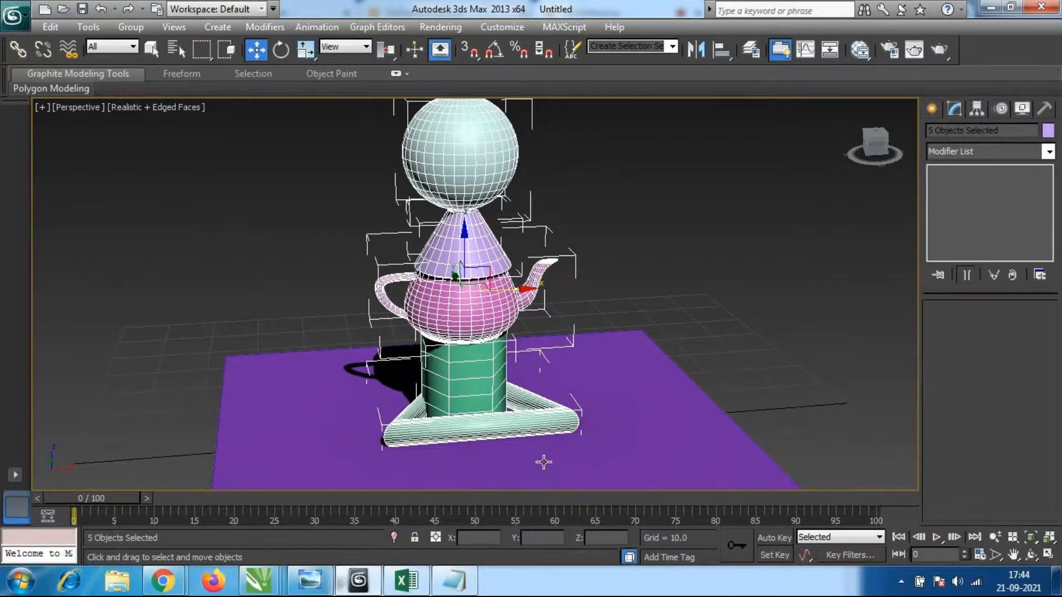
middle_click_drag(589, 424, 582, 369)
scroll(592, 374, "down", 3)
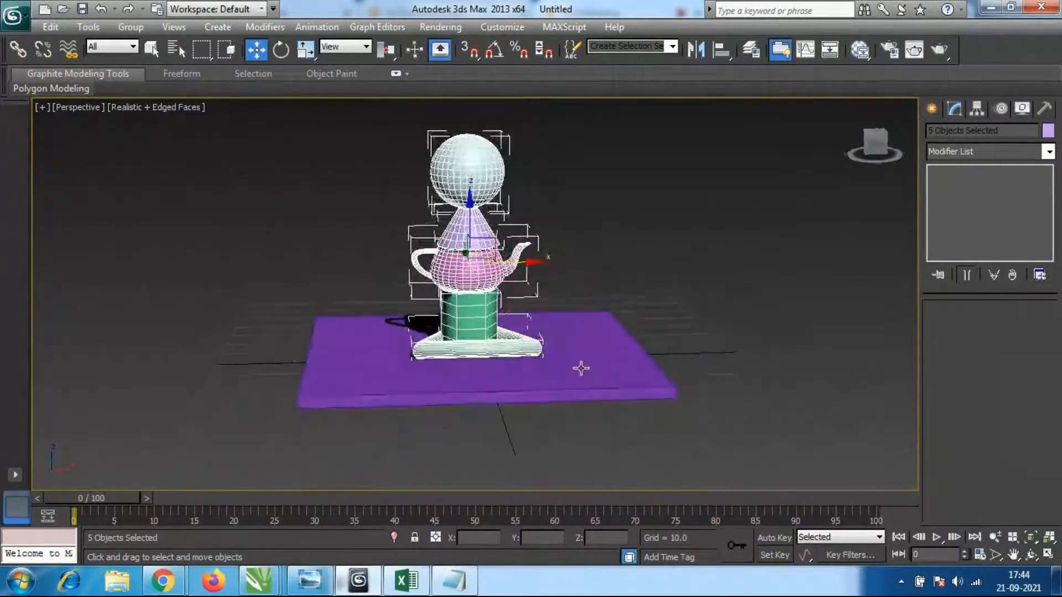
left_click(722, 346)
middle_click_drag(512, 333, 538, 369)
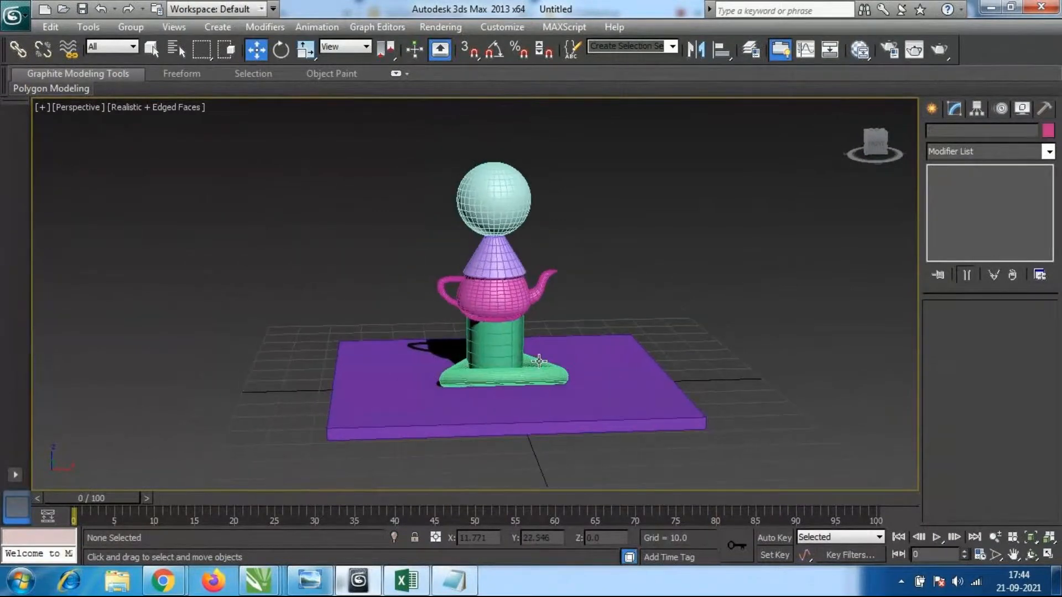
scroll(496, 371, "up", 3)
mouse_move(610, 363)
middle_mouse_down()
mouse_move(613, 379)
mouse_move(589, 408)
mouse_move(588, 391)
mouse_move(610, 383)
middle_mouse_up()
scroll(592, 386, "down", 3)
scroll(505, 360, "up", 3)
scroll(506, 362, "down", 2)
scroll(510, 365, "up", 2)
middle_click_drag(510, 365, 519, 390, "alt")
scroll(519, 368, "down", 2)
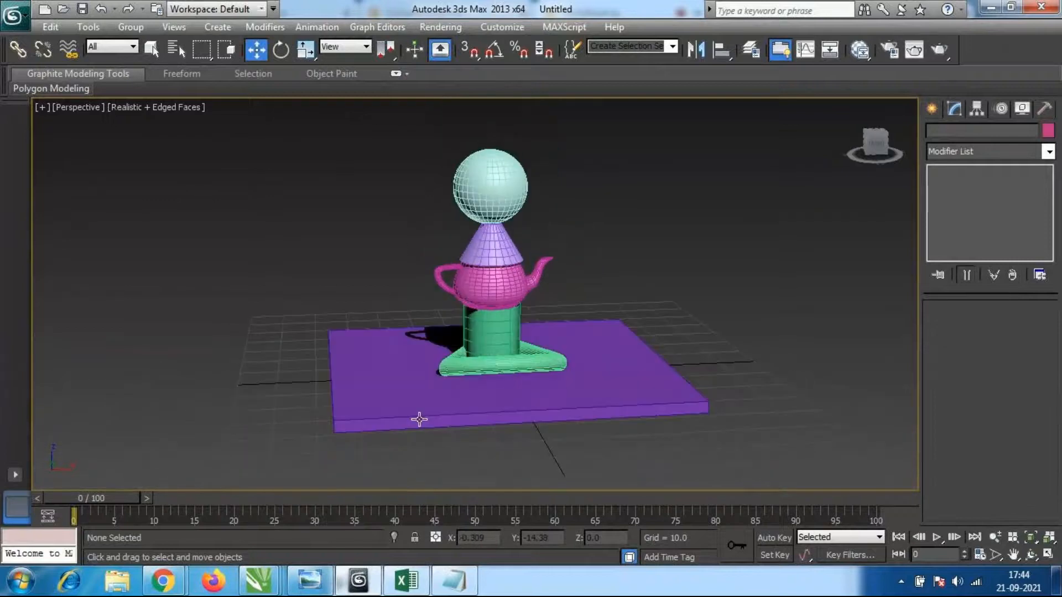
Switch to the GoToMeeting page in Chrome to check the meeting, and return to 3ds Max.
mouse_move(155, 564)
left_click(154, 540)
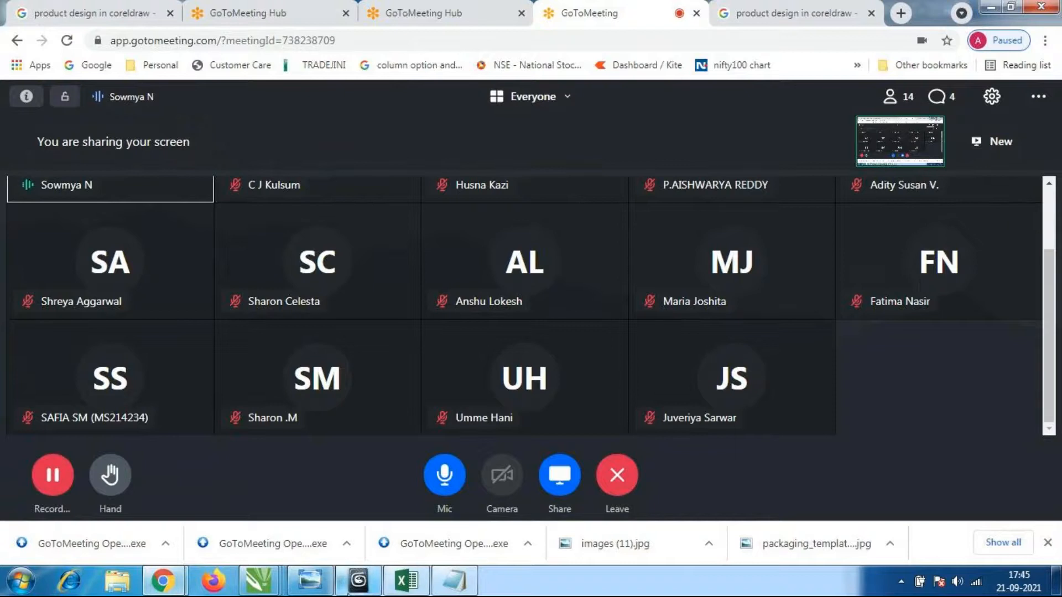
left_click(342, 587)
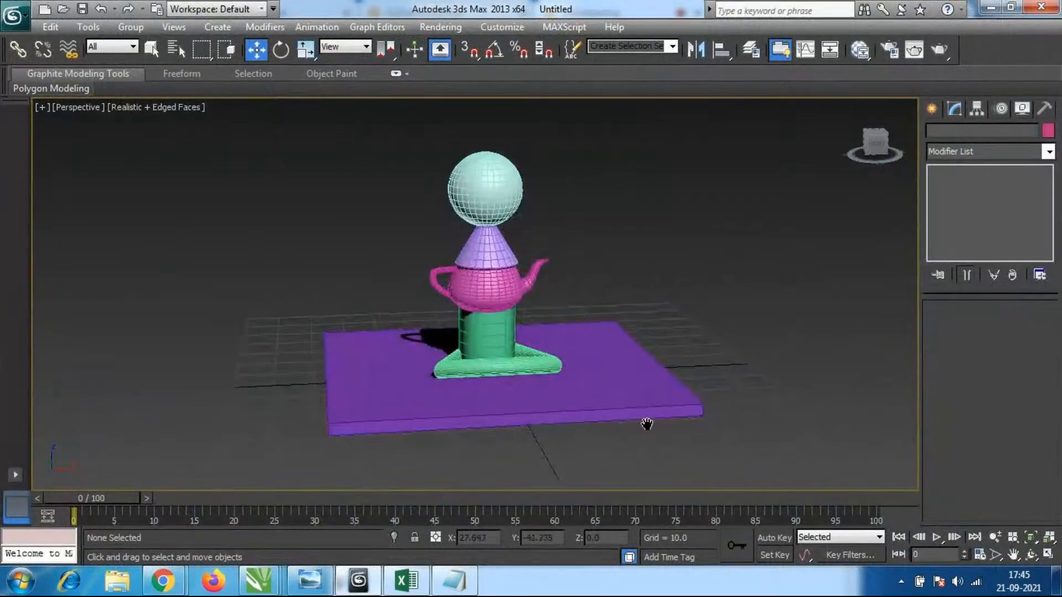
Delete the sphere, cone, teapot, cylinder and torus so that only the box is left.
scroll(621, 427, "down", 3)
scroll(614, 410, "up", 5)
scroll(552, 409, "down", 3)
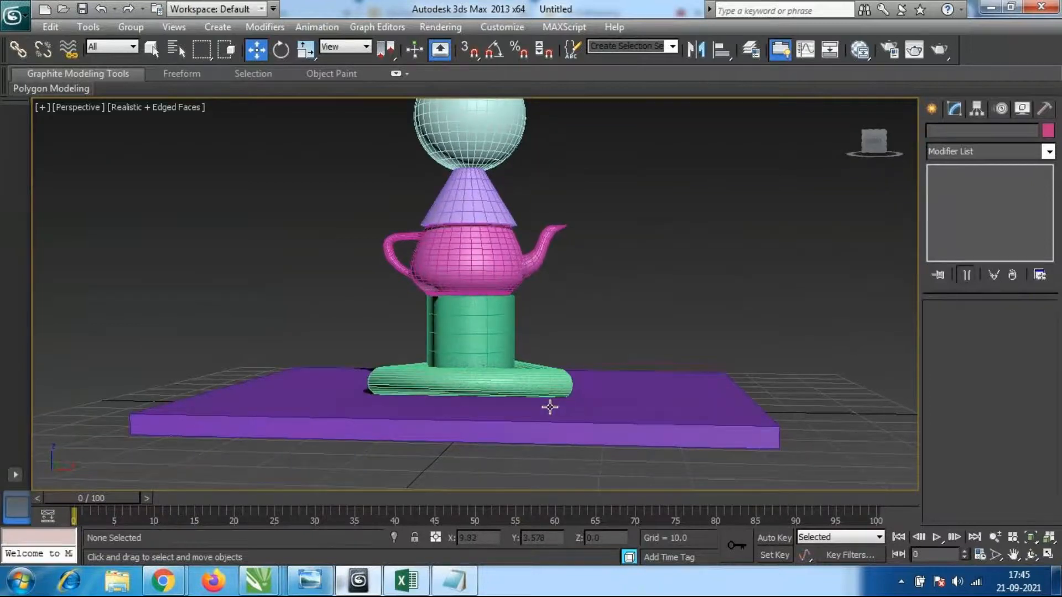
scroll(554, 404, "down", 2)
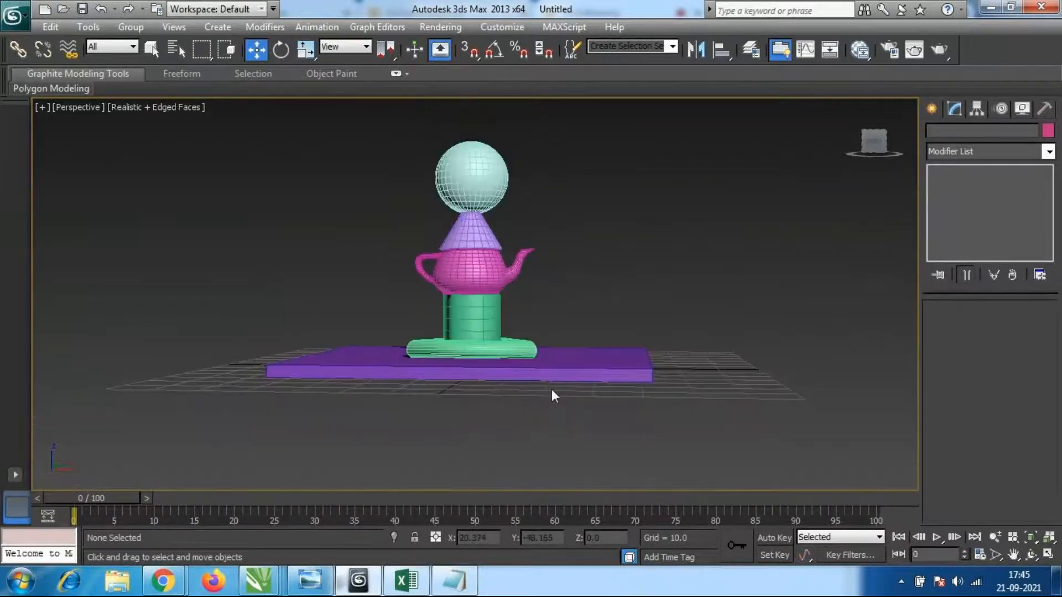
middle_click_drag(550, 390, 556, 407, "alt")
left_click(479, 188)
key("Delete")
left_click(477, 254)
key("Delete")
left_click(480, 279)
key("Delete")
left_click(487, 323)
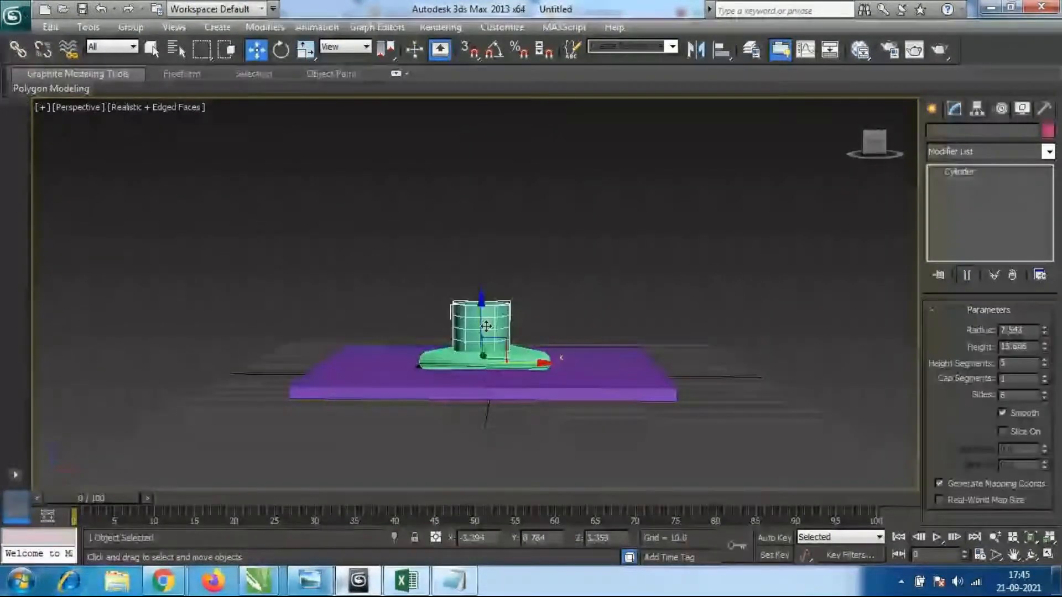
key("Delete")
Select the box and, in the Front view, raise it along the vertical axis to Z of about 17.93.
middle_click_drag(529, 339, 507, 345, "alt")
left_click(500, 336)
scroll(501, 335, "up", 3)
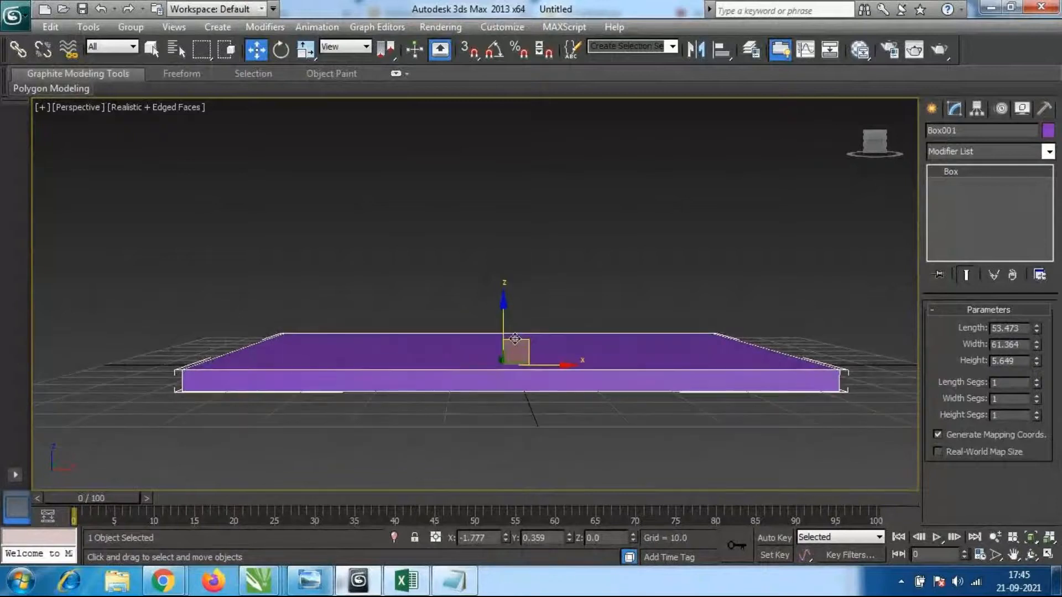
key("f")
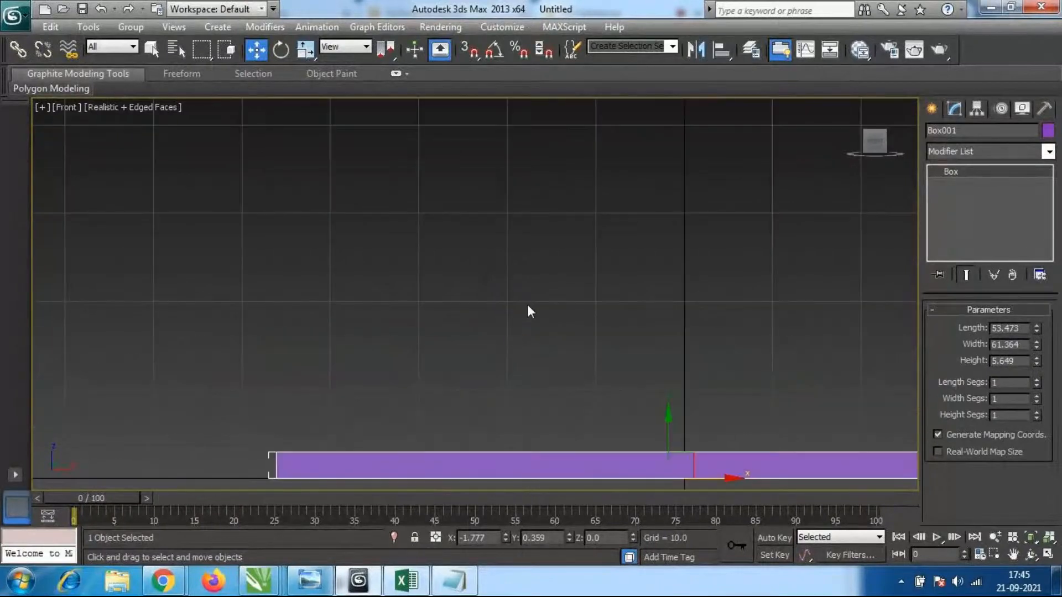
key("z")
middle_click_drag(582, 265, 573, 274)
scroll(573, 274, "down", 2)
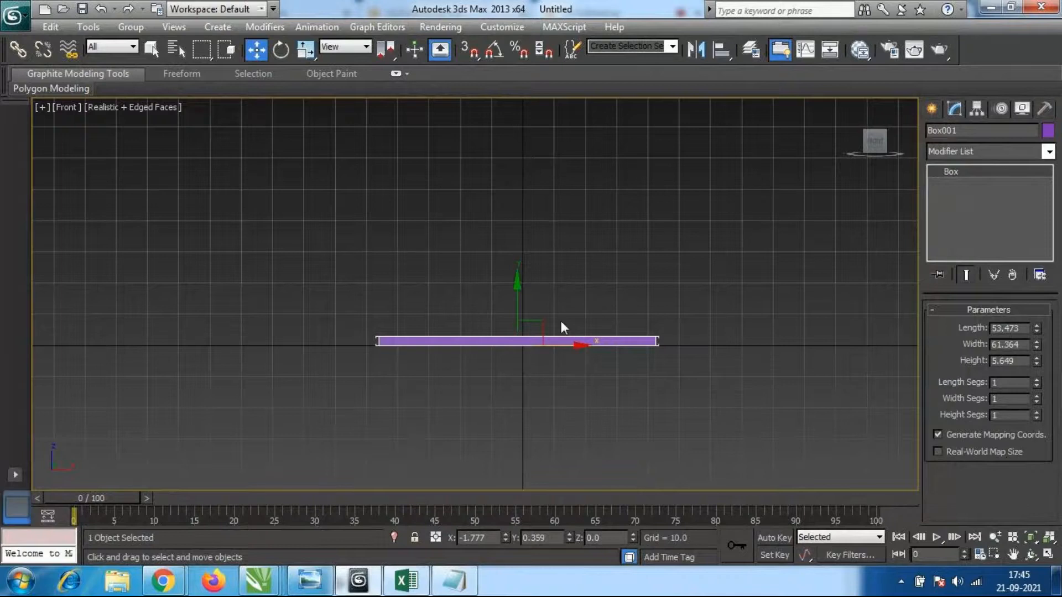
left_click_drag(517, 288, 518, 232)
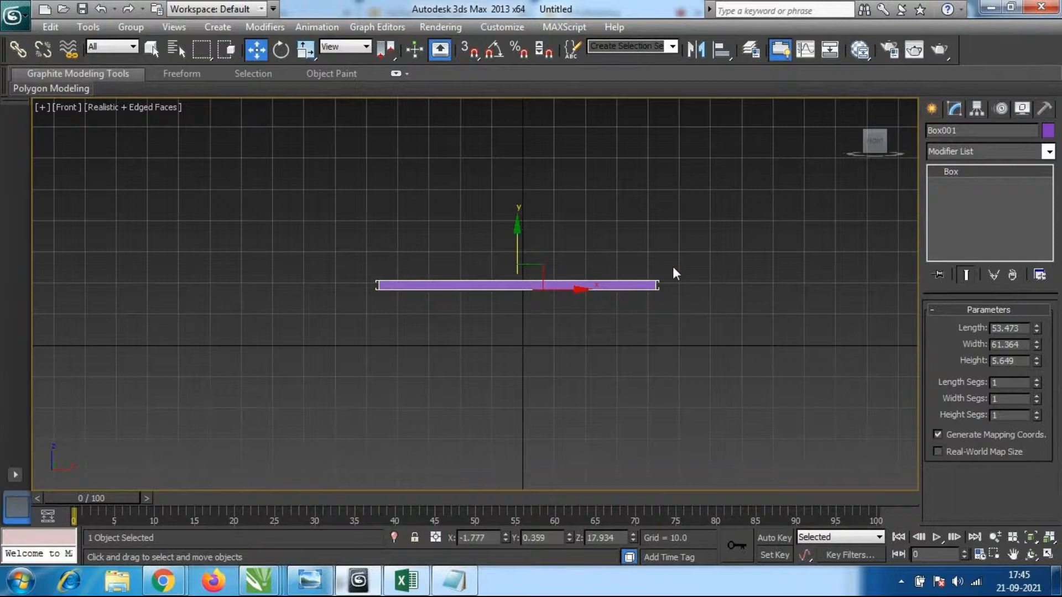
In the Perspective view, scale the box non-uniformly along Y to about 92.5, scale it along X by about 79 percent, and deselect it.
key("p")
middle_click_drag(448, 332, 592, 386, "alt")
key("r")
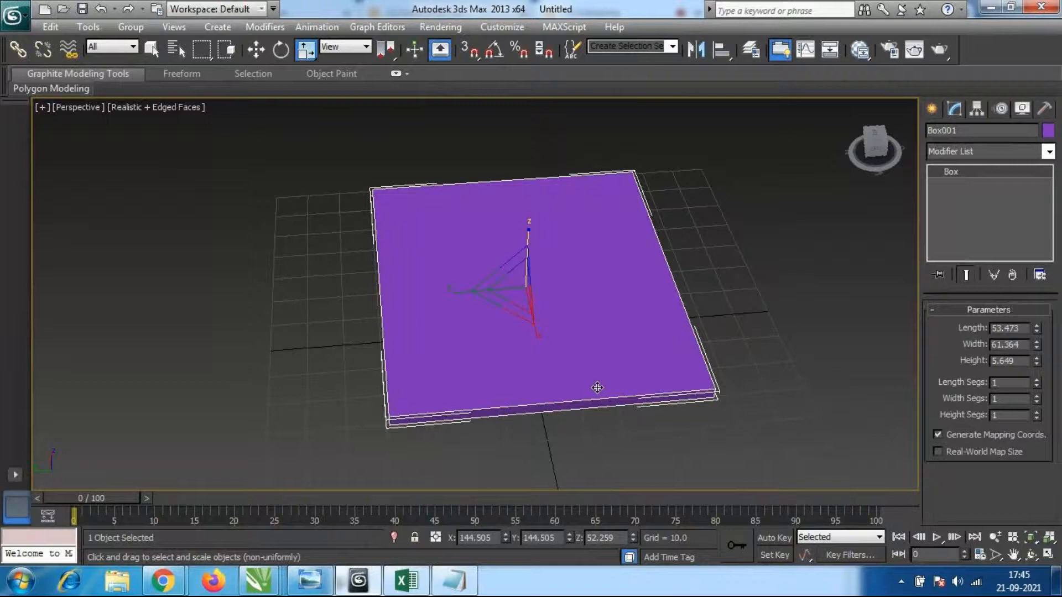
left_click_drag(454, 296, 487, 296)
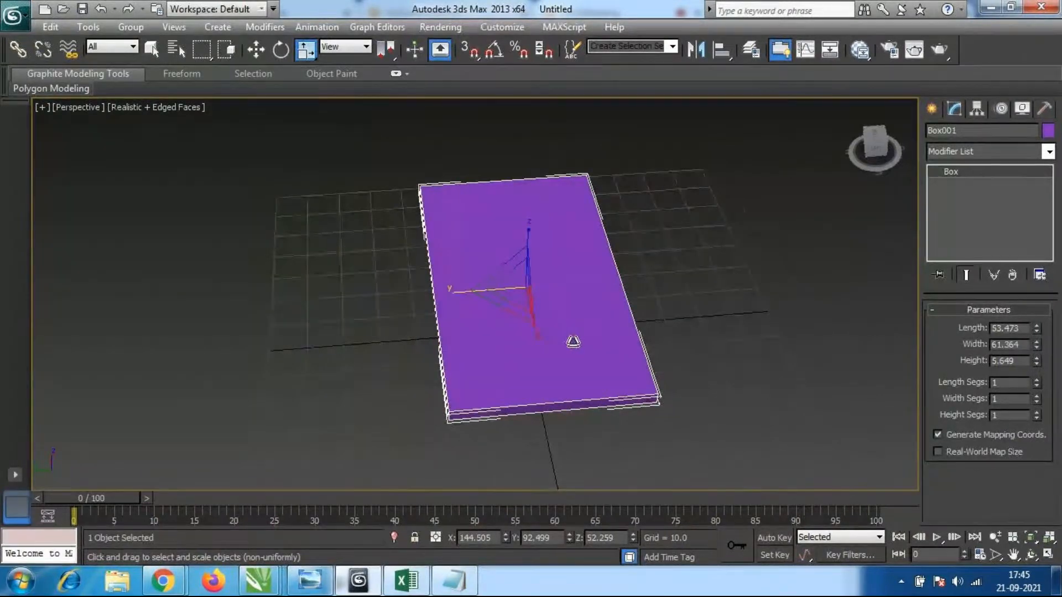
middle_click_drag(752, 385, 636, 364, "alt")
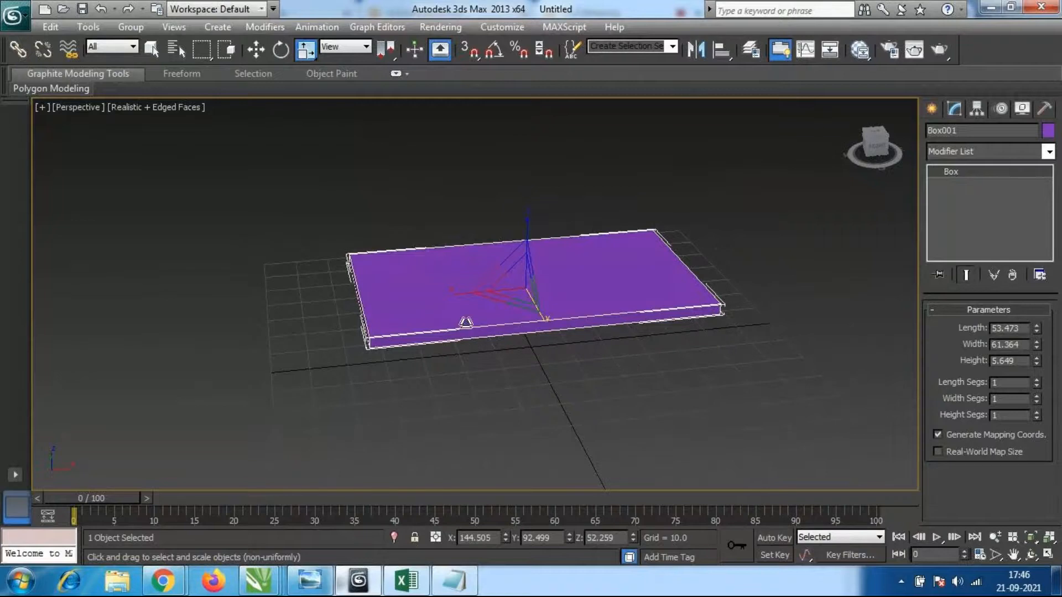
left_click_drag(455, 296, 472, 294)
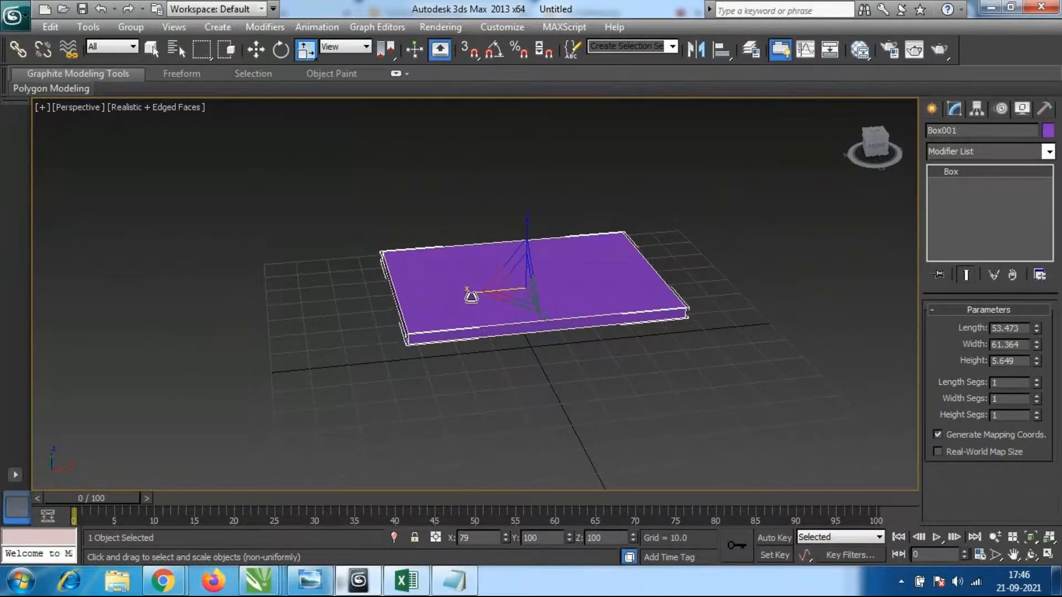
left_click(489, 376)
Create a standard-primitive cylinder with a radius of about 2.22 and a height of about 19.71 on the grid near the box's corner.
middle_click_drag(489, 376, 505, 327, "alt")
left_click(932, 108)
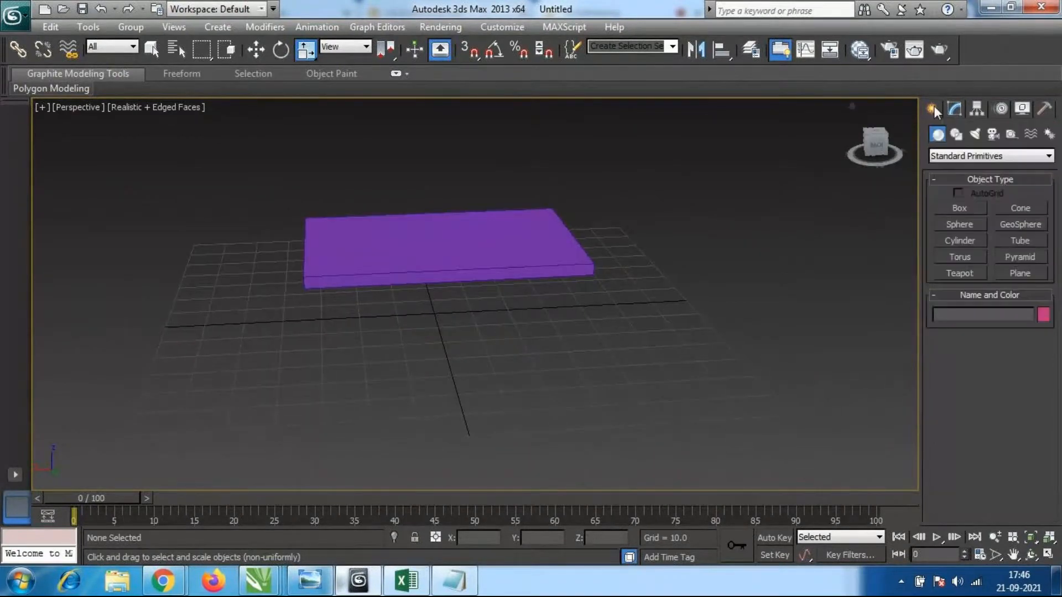
left_click(960, 241)
scroll(454, 312, "up", 3)
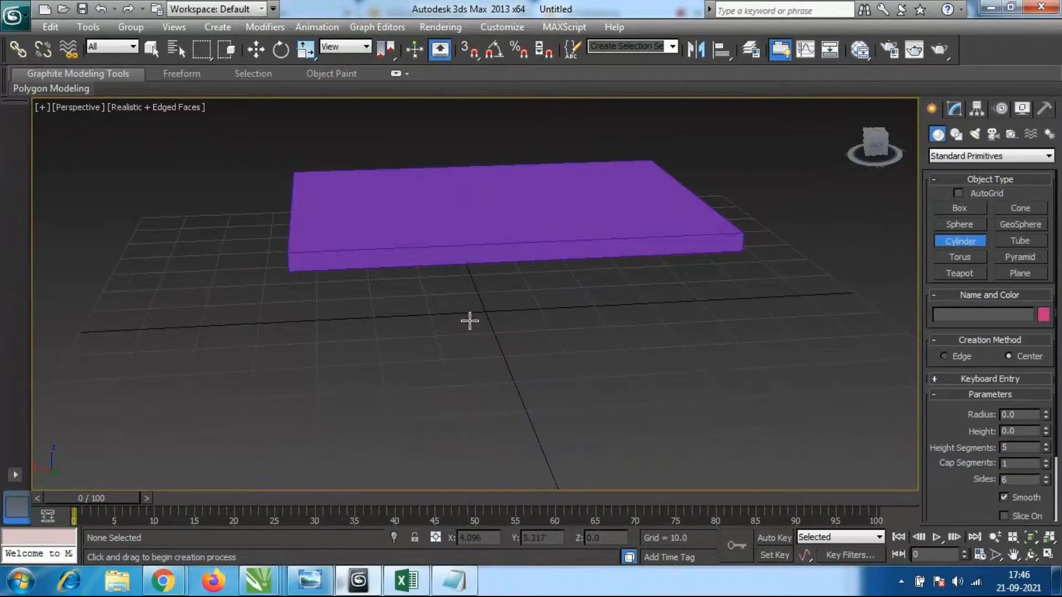
scroll(423, 340, "up", 2)
left_click_drag(355, 364, 357, 364)
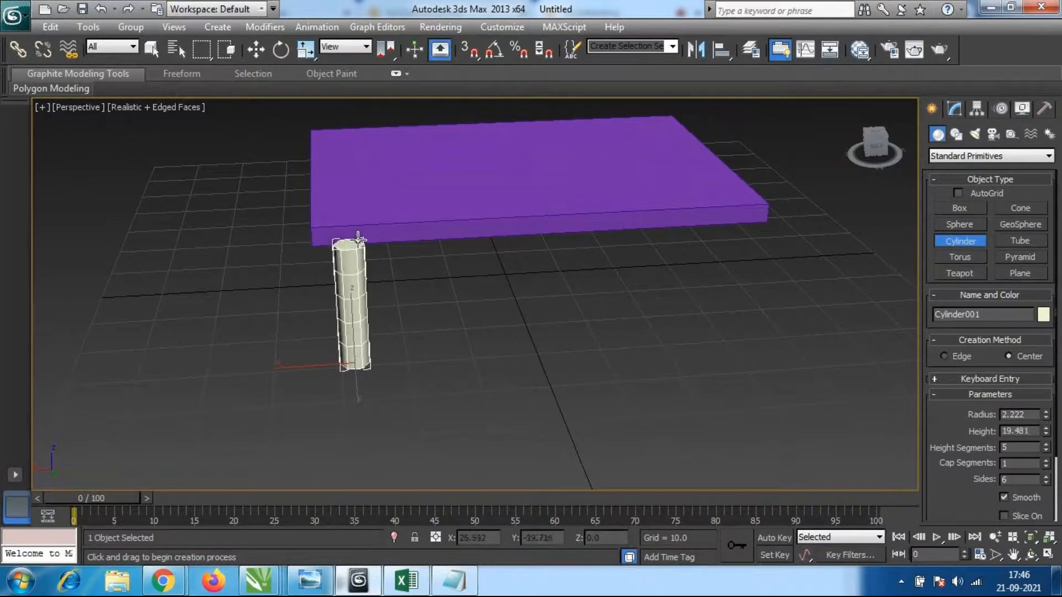
left_click(360, 237)
In the Top view, set the cylinder's radius to 4.8 and move it along Y away from the box's edge to about 36.07.
middle_click_drag(480, 346, 455, 433, "alt")
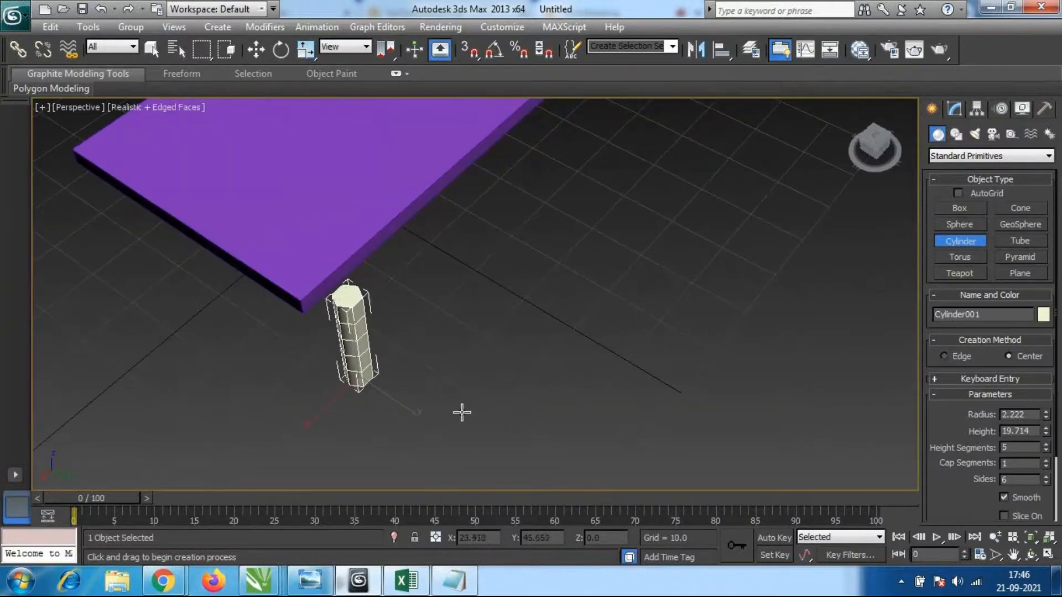
key("t")
scroll(522, 287, "down", 2)
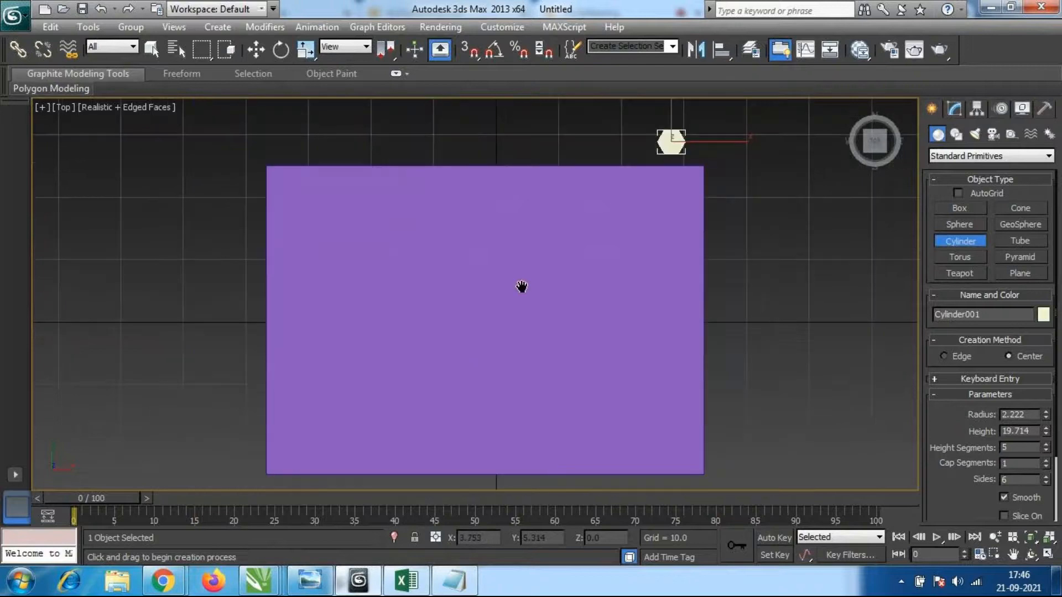
scroll(588, 265, "down", 2)
middle_click_drag(588, 265, 604, 266)
left_click_drag(1046, 418, 1055, 320)
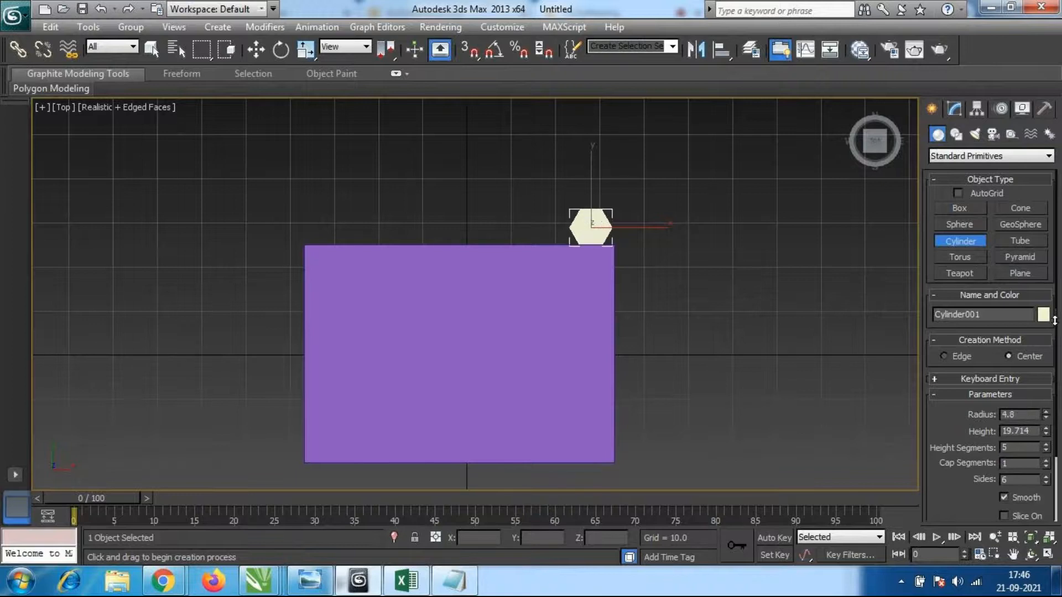
key("w")
left_click_drag(586, 165, 584, 134)
middle_click_drag(728, 308, 723, 339)
Set the cylinder's radius to 6.72 and its number of sides to 12, and return to the Perspective view.
left_click(956, 109)
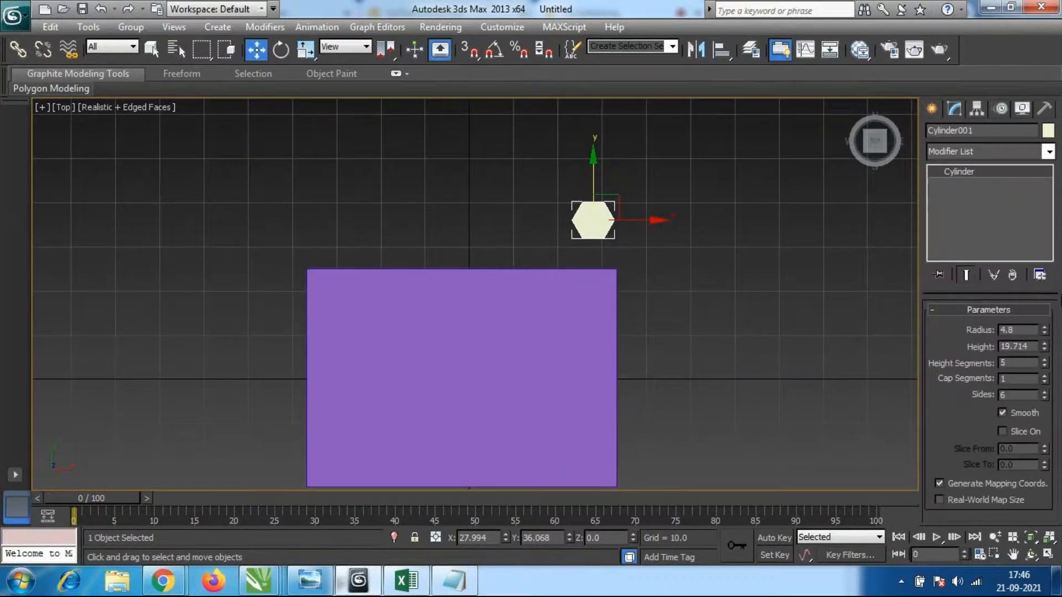
left_click_drag(1044, 332, 1049, 309)
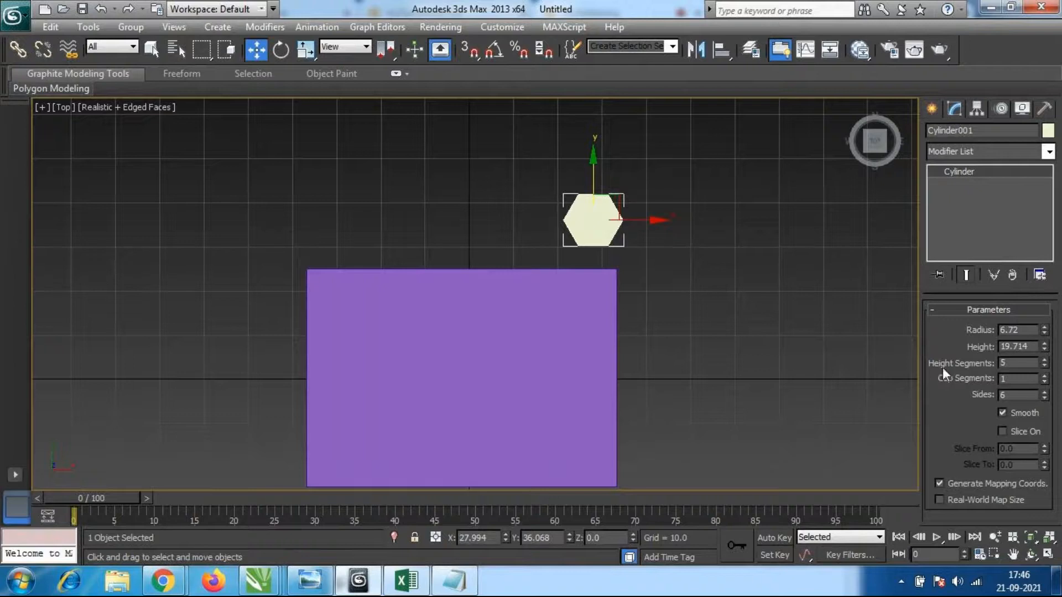
left_click_drag(1045, 394, 1032, 339)
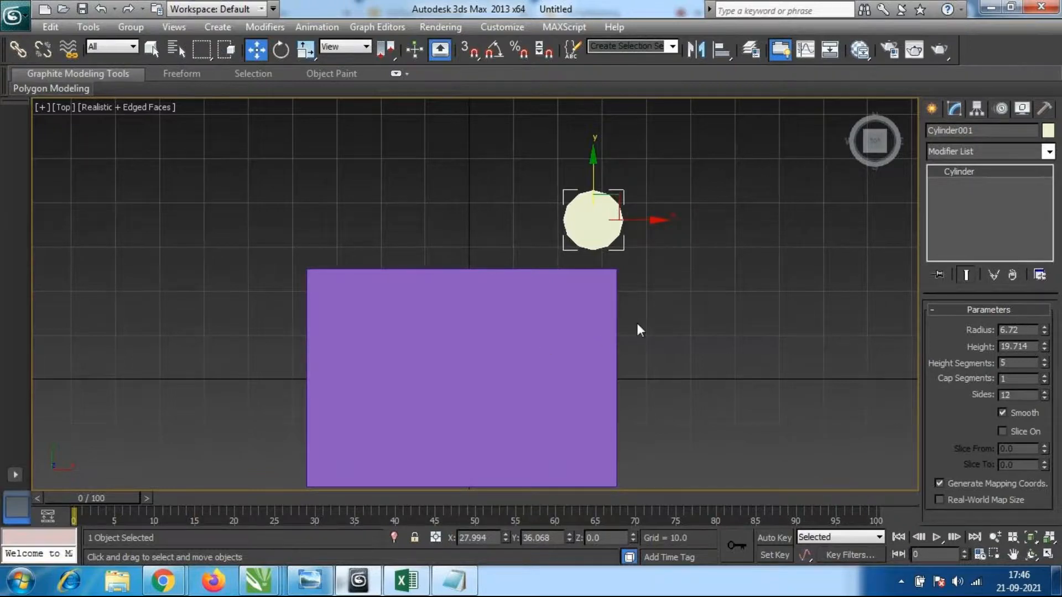
middle_click_drag(532, 296, 573, 270)
scroll(564, 267, "down", 2)
key("p")
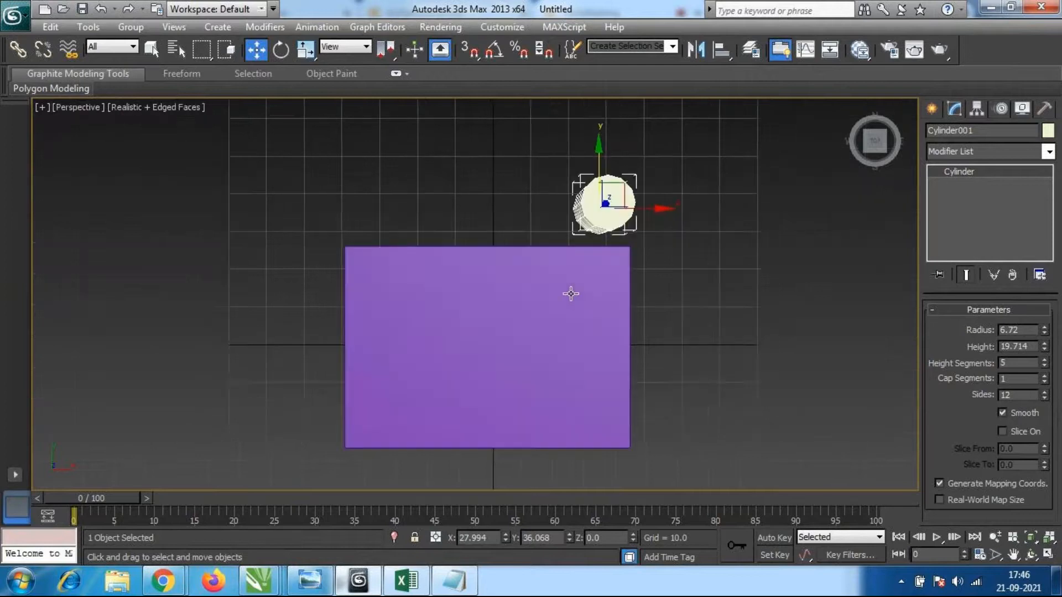
Reduce the cylinder's radius to about 2.62 so that it resembles a slim table leg beside the box.
middle_click_drag(555, 346, 443, 230, "alt")
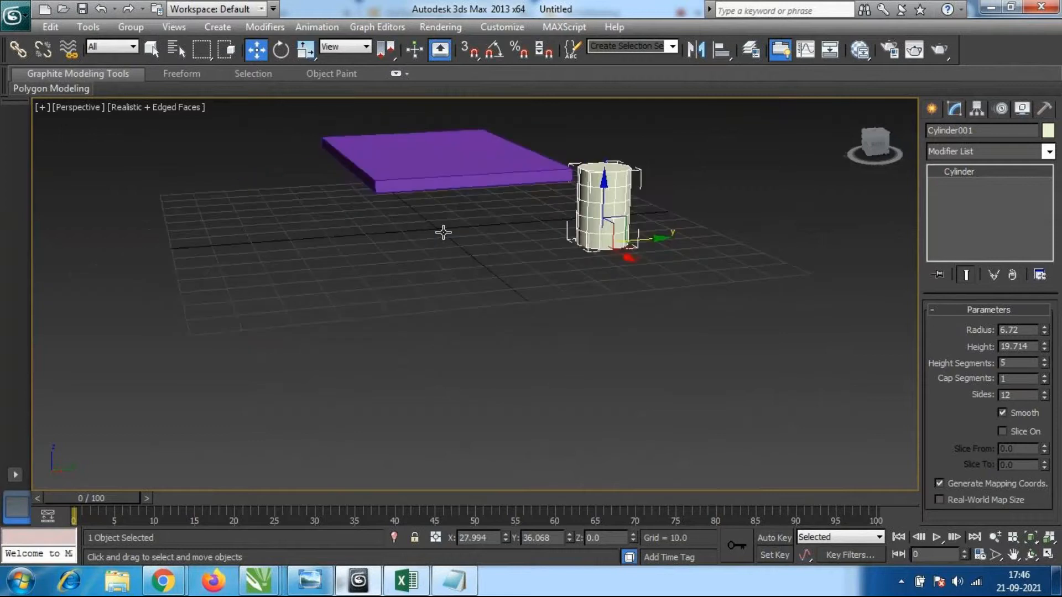
scroll(587, 224, "up", 3)
middle_click_drag(719, 204, 706, 312)
scroll(706, 311, "up", 3)
middle_click_drag(734, 268, 680, 337)
left_click_drag(1044, 331, 1047, 381)
middle_click_drag(691, 339, 683, 368)
scroll(688, 382, "down", 3)
middle_click_drag(584, 323, 599, 384)
middle_click_drag(655, 341, 623, 341, "alt")
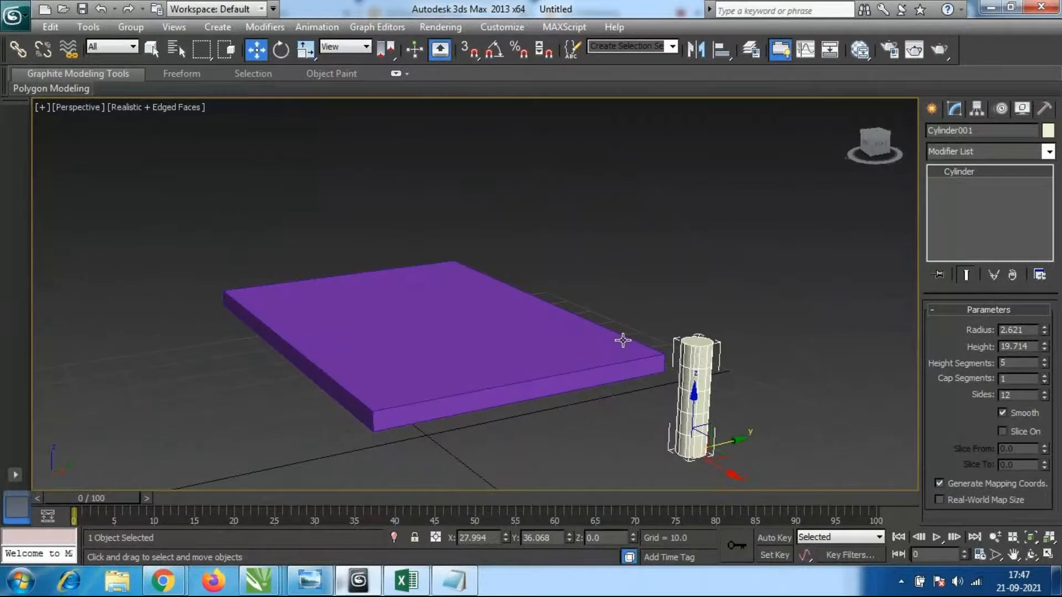
scroll(686, 374, "up", 4)
middle_click_drag(687, 374, 573, 321, "alt")
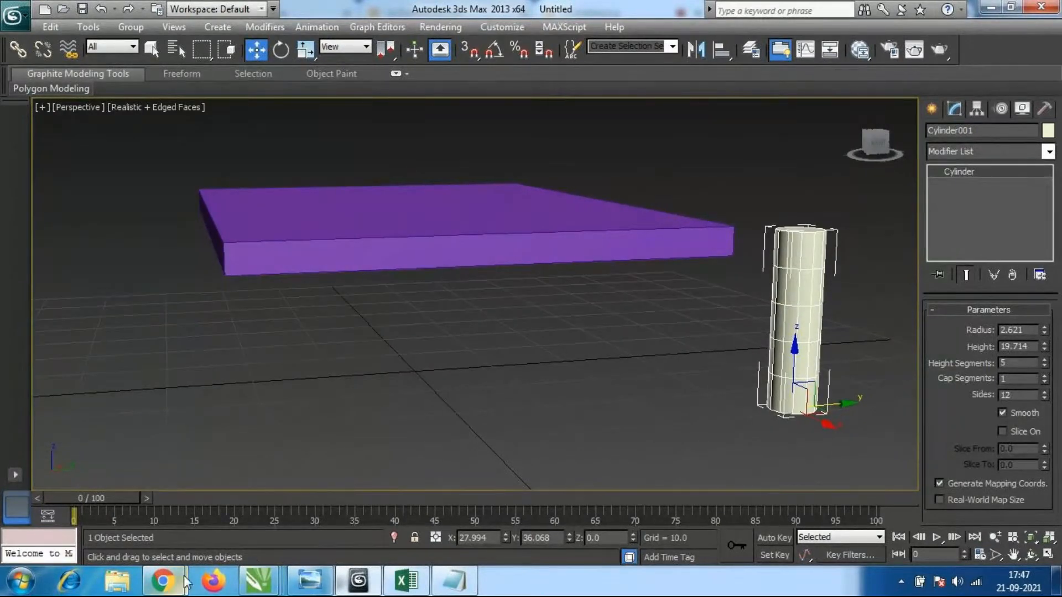
middle_click_drag(548, 439, 553, 443)
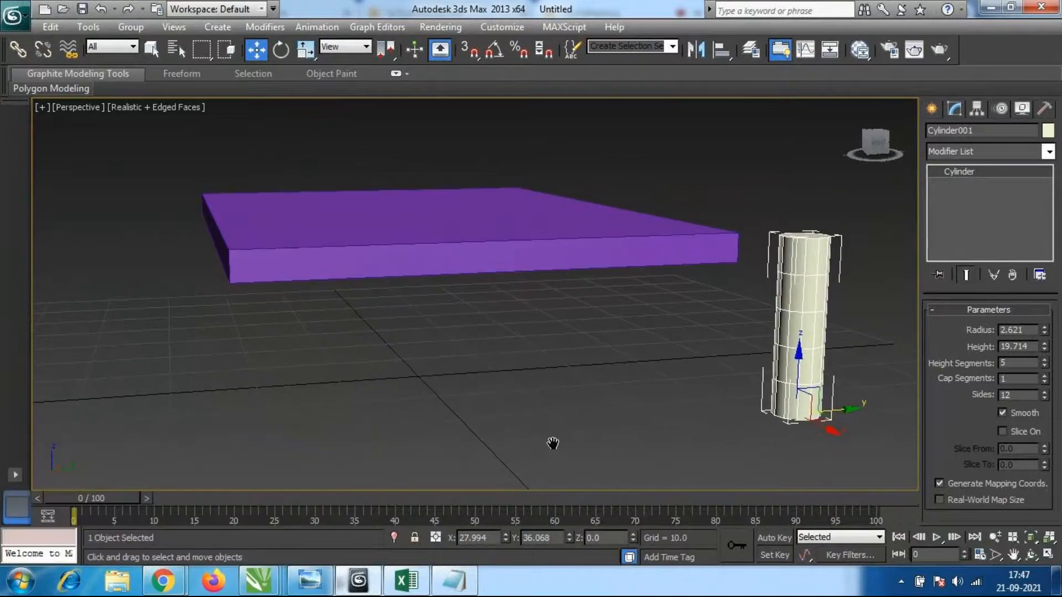
middle_click_drag(694, 386, 674, 391)
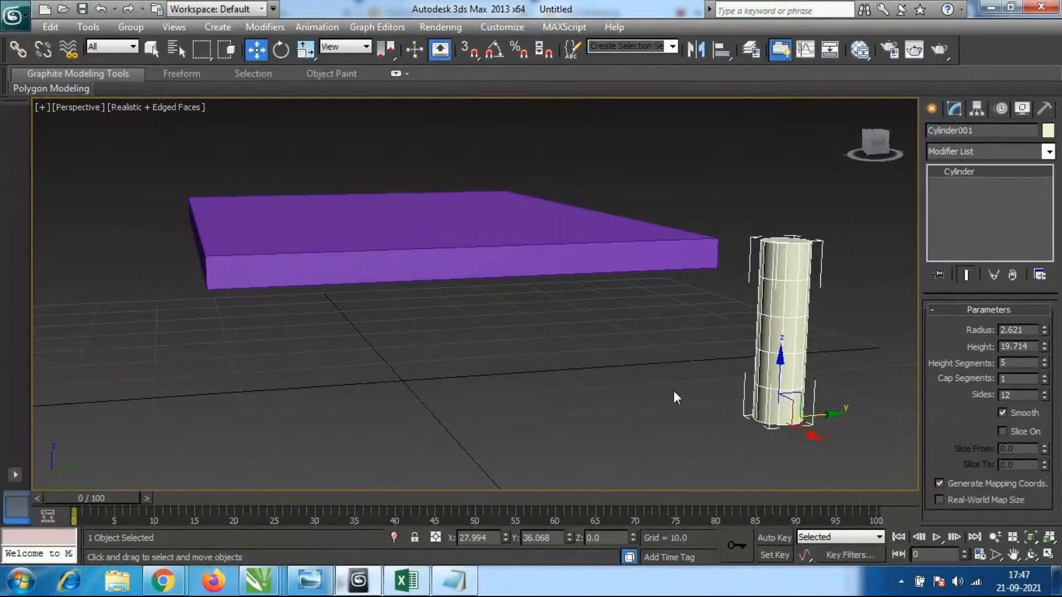
In the Top view with wireframe display, move the cylinder inside the box's corner to about X 26.56 and Y 18.26, keeping it selected.
key("t")
middle_click_drag(522, 351, 573, 362)
scroll(576, 361, "up", 2)
middle_click_drag(633, 329, 628, 369)
left_click_drag(642, 170, 641, 197)
key("F3")
mouse_move(567, 351)
middle_mouse_down()
mouse_move(570, 263)
mouse_move(599, 279)
middle_mouse_up()
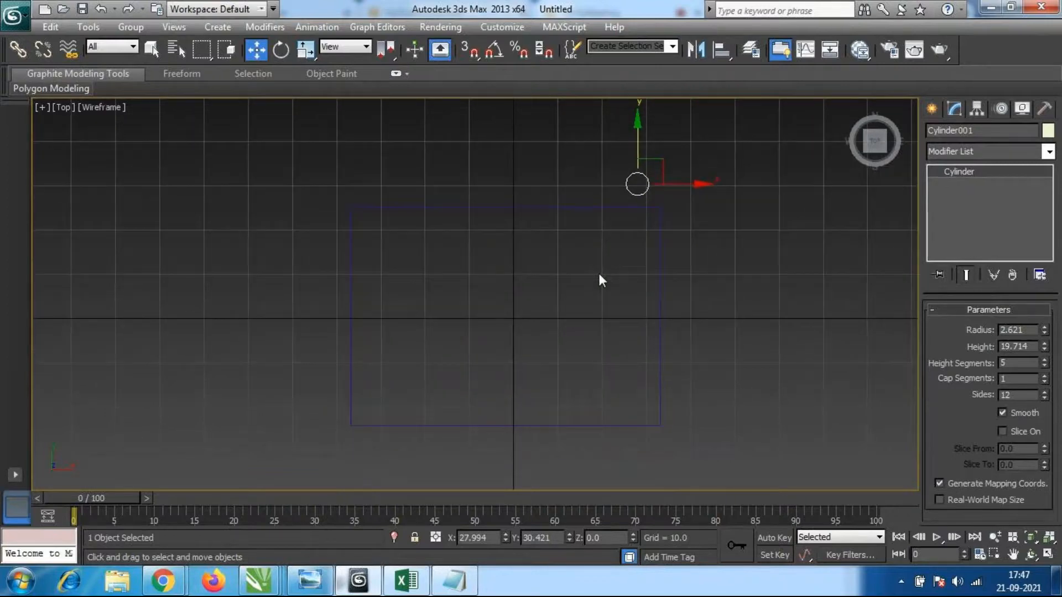
left_click(740, 265)
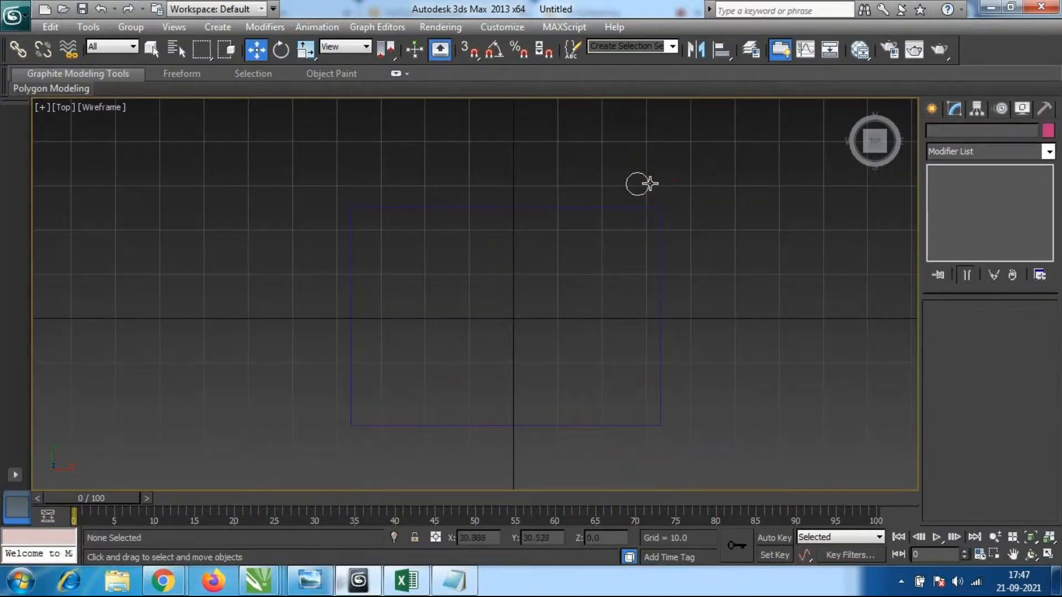
left_click(648, 184)
middle_click_drag(690, 206, 688, 235)
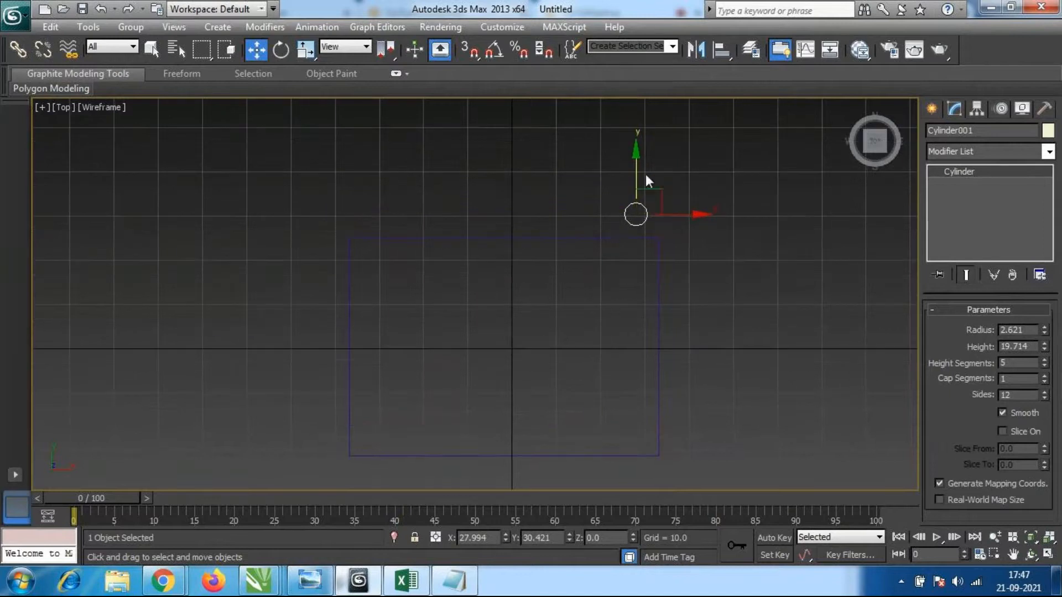
left_click_drag(636, 153, 639, 206)
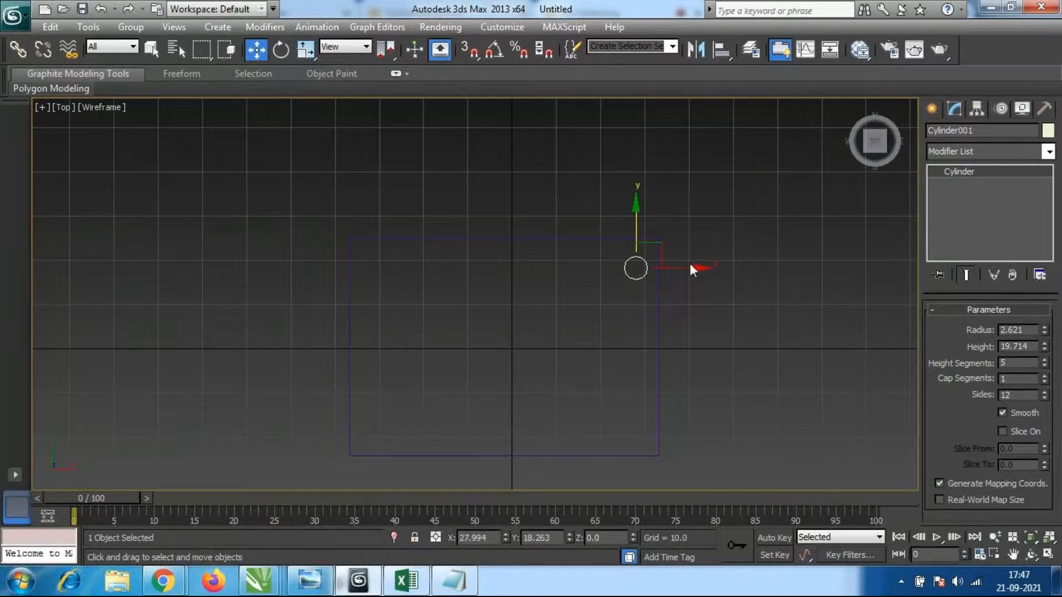
left_click_drag(697, 269, 692, 269)
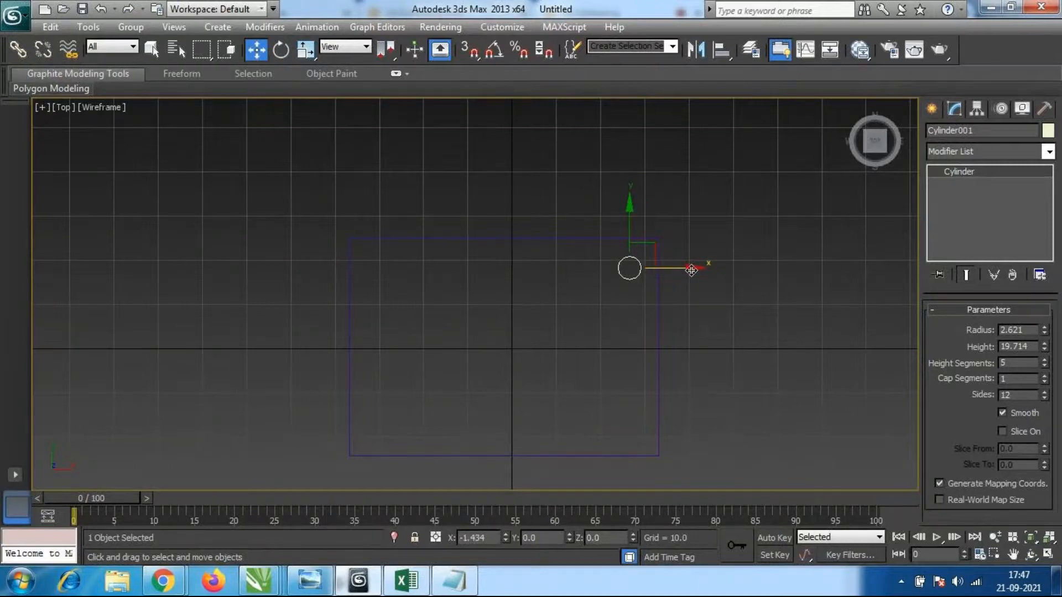
left_click(738, 340)
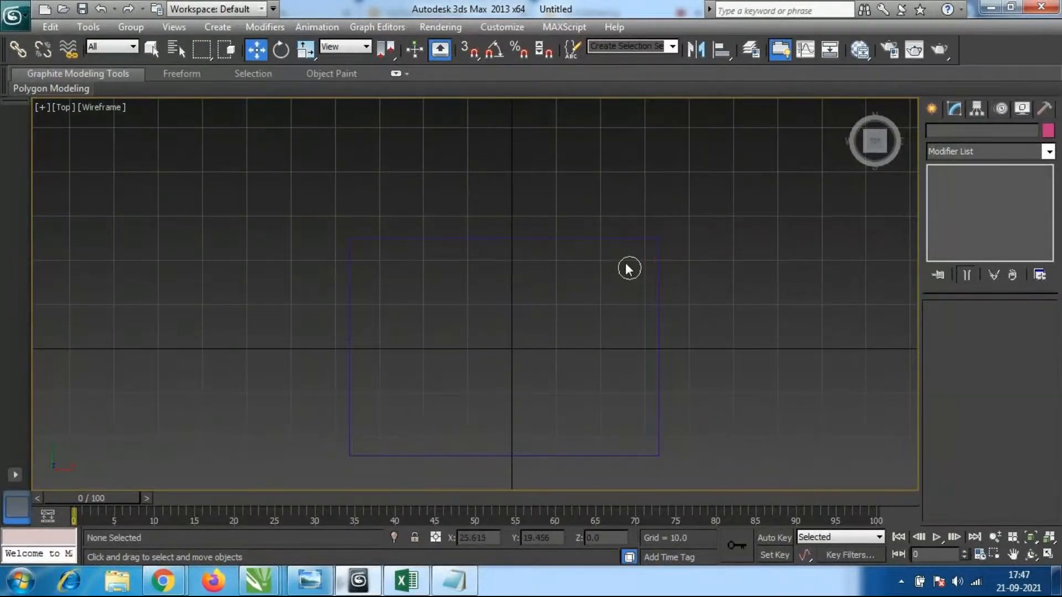
left_click(629, 269)
Switch to the Front view with shaded display and check how the cylinder meets the underside of the box.
scroll(651, 285, "up", 3)
middle_click_drag(668, 250, 672, 258)
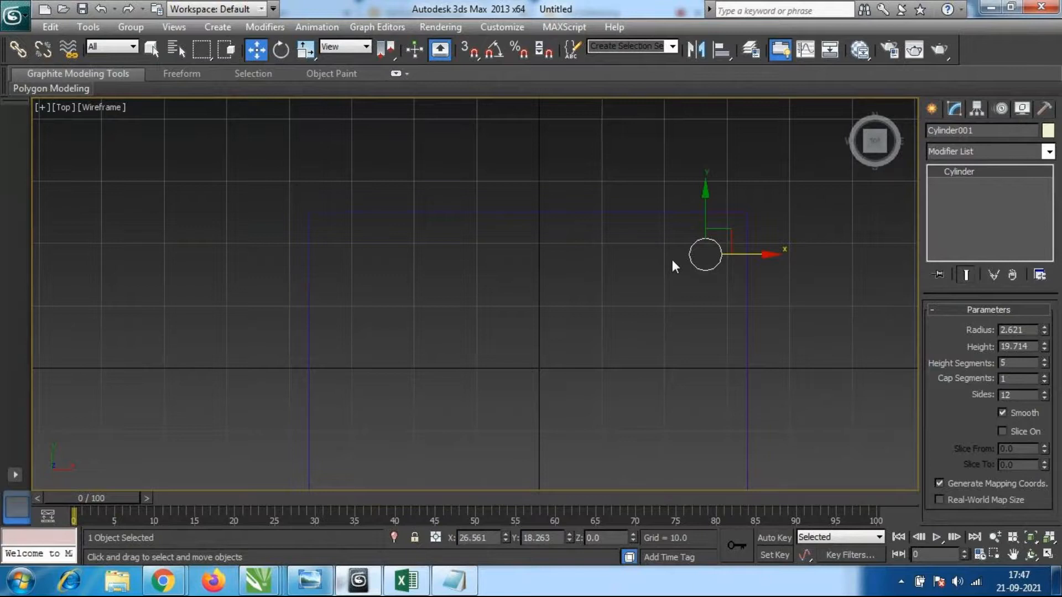
key("f")
middle_click_drag(709, 257, 710, 264)
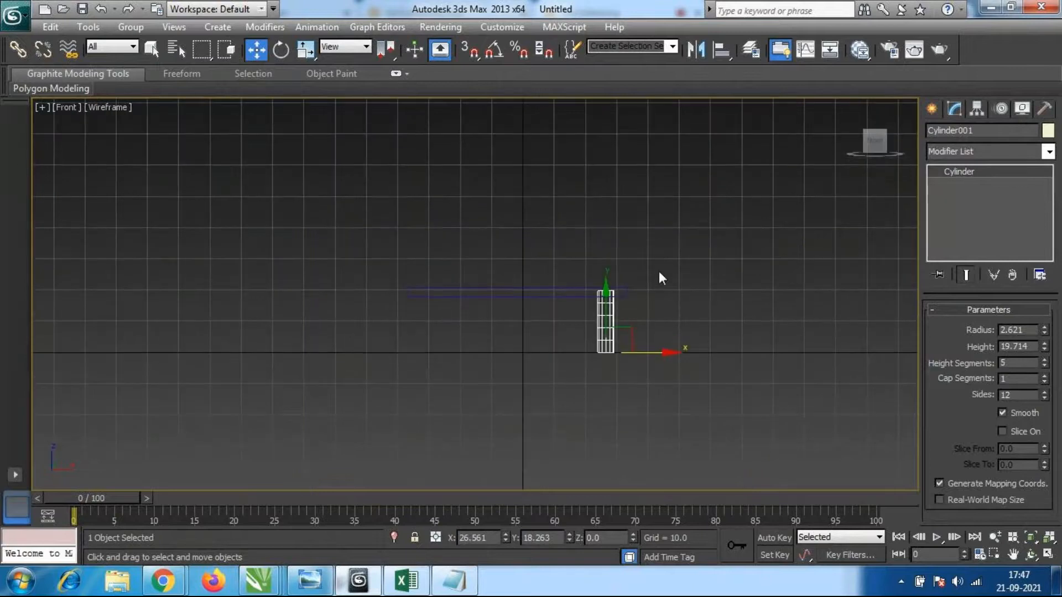
scroll(659, 271, "up", 2)
key("F3")
scroll(675, 284, "up", 3)
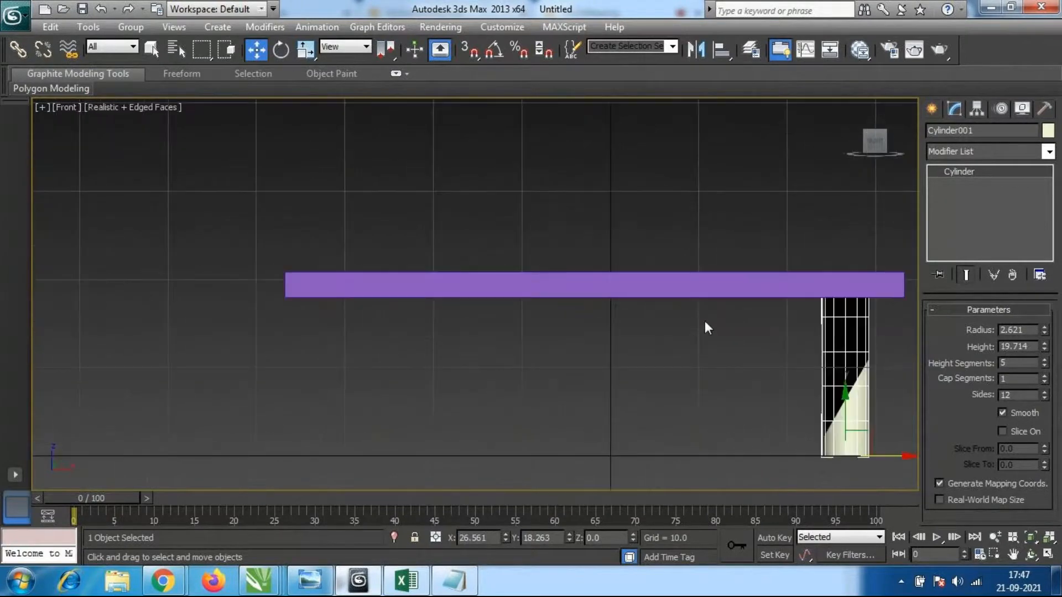
In the Perspective view, reduce the radius of the cylinder under the box to about 2.04.
key("p")
middle_click_drag(715, 296, 616, 334, "alt")
left_click_drag(1045, 330, 1043, 349)
middle_click_drag(833, 433, 773, 422, "alt")
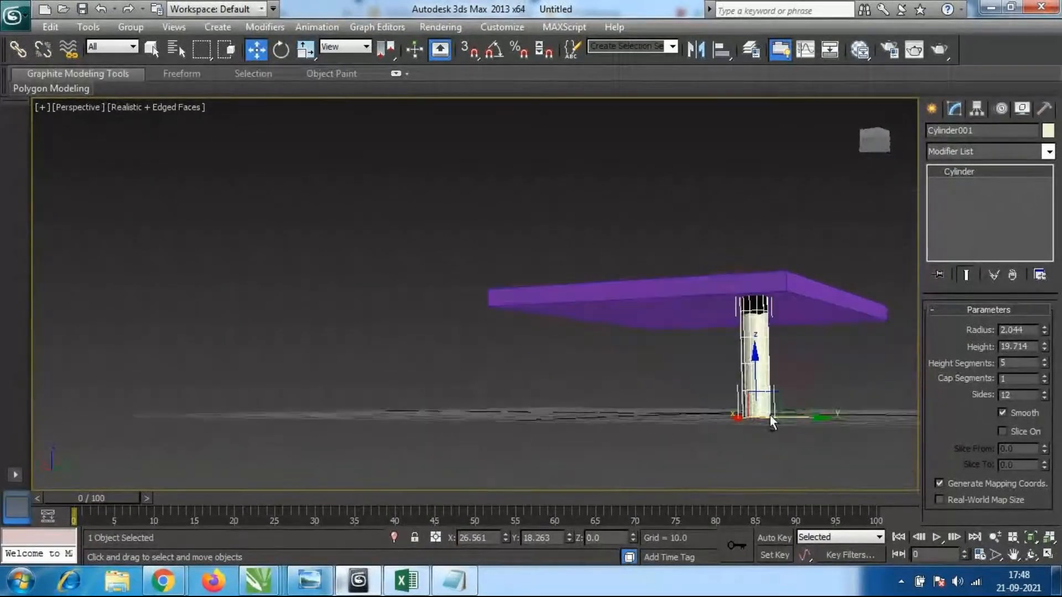
middle_click_drag(846, 397, 882, 430)
scroll(770, 366, "up", 3)
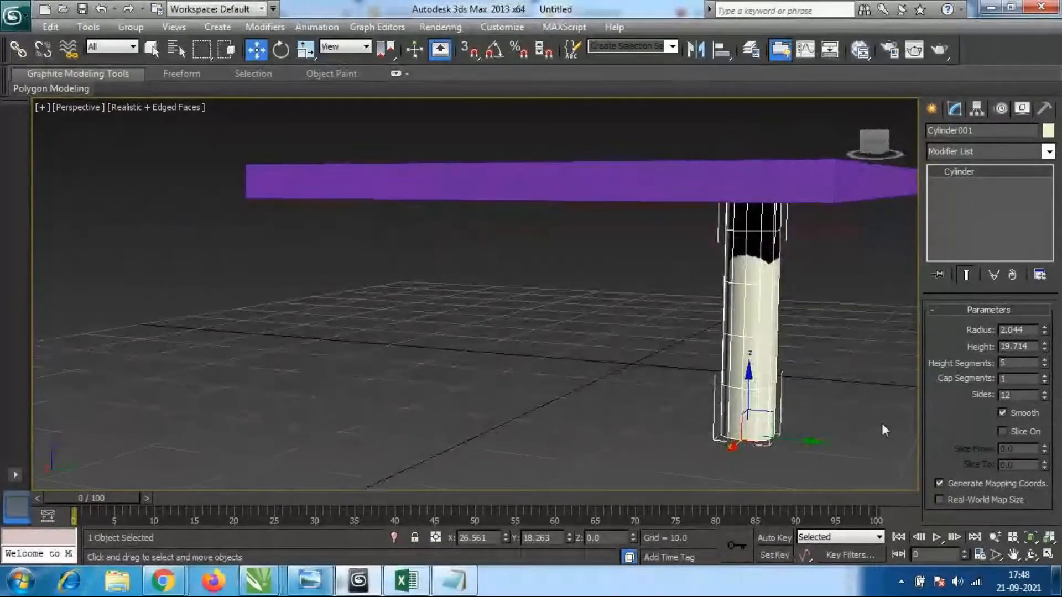
Increase the cylinder's number of sides to 13 and switch to the Top view.
mouse_move(1045, 395)
left_mouse_down()
mouse_move(1047, 474)
mouse_move(1045, 388)
left_mouse_up()
middle_click_drag(716, 410, 740, 330, "alt")
middle_click_drag(607, 334, 684, 329, "alt")
key("t")
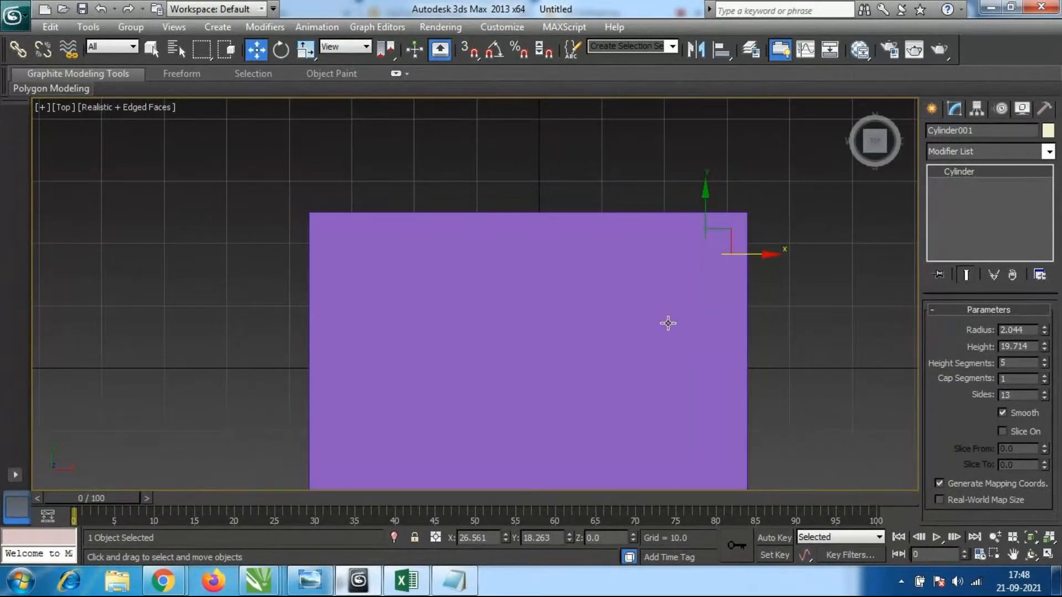
Switch the Top view to wireframe display with the whole box outline and the cylinder in view.
key("F3")
middle_click_drag(659, 329, 661, 285)
scroll(656, 299, "down", 2)
scroll(658, 278, "up", 2)
middle_click_drag(682, 244, 682, 247)
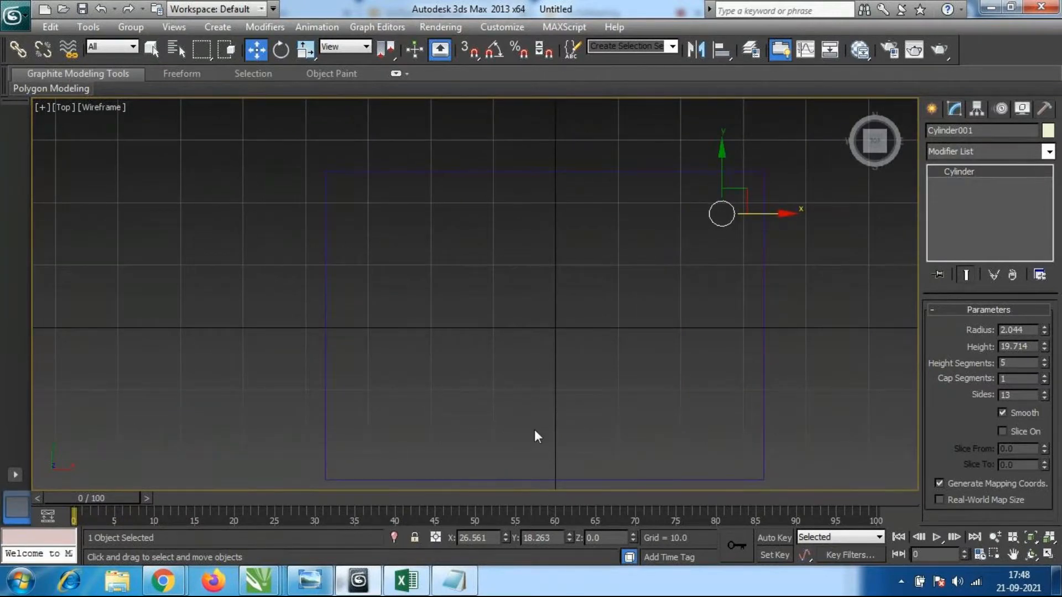
middle_click_drag(675, 350, 667, 334)
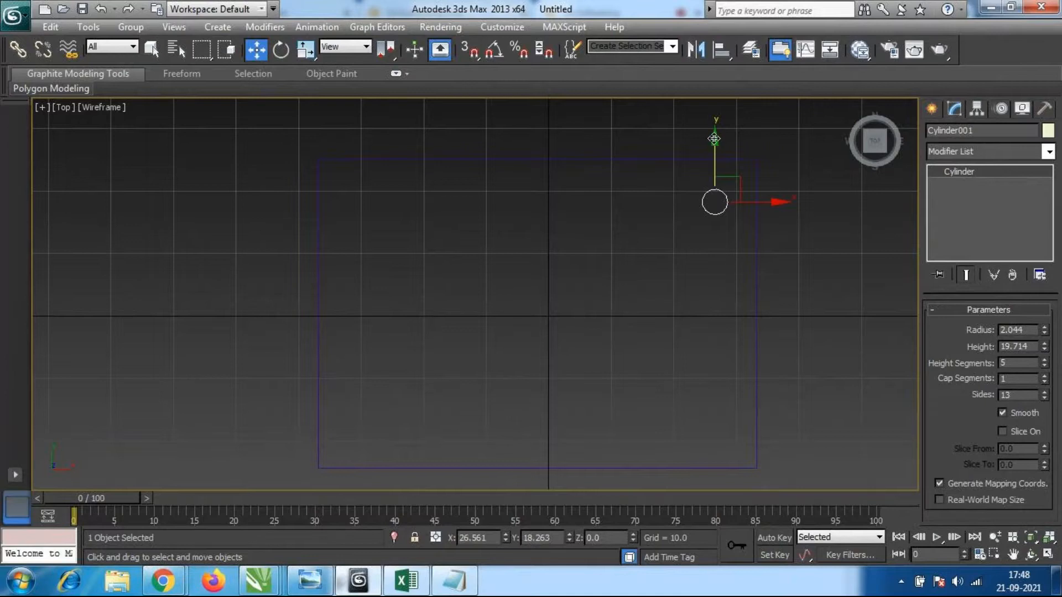
Try cloning the corner cylinder along Y to about Y -17.43 with 5 copies and look over the resulting row.
left_click_drag(714, 139, 714, 365, "shift")
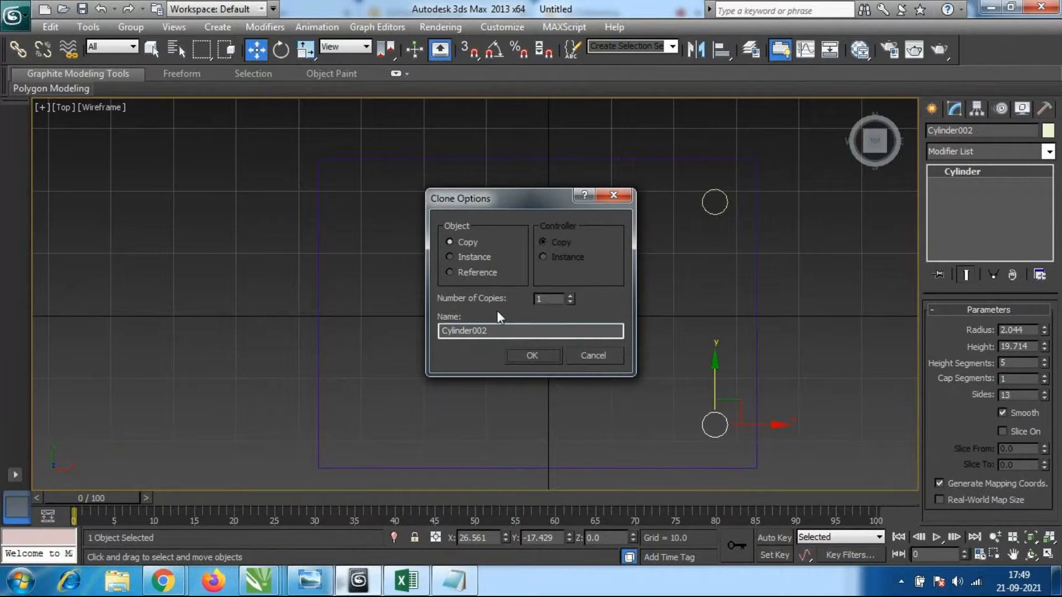
left_click_drag(553, 299, 437, 301)
type("5")
left_click(540, 354)
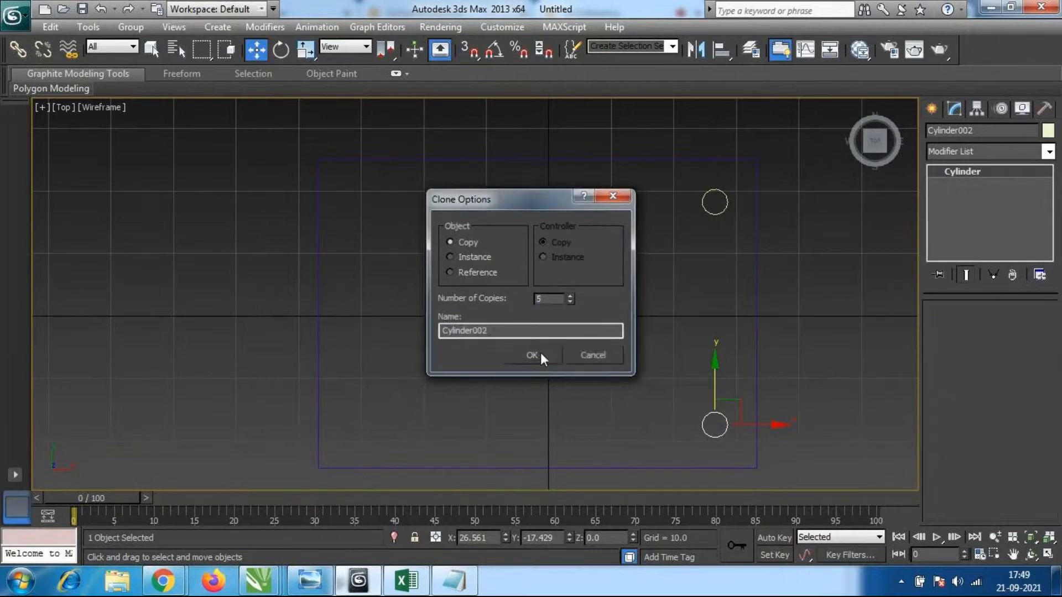
middle_click_drag(777, 364, 702, 293)
scroll(571, 323, "down", 3)
middle_click_drag(588, 312, 705, 247)
scroll(660, 292, "down", 2)
middle_click_drag(659, 309, 734, 261)
scroll(683, 256, "up", 2)
scroll(689, 426, "down", 2)
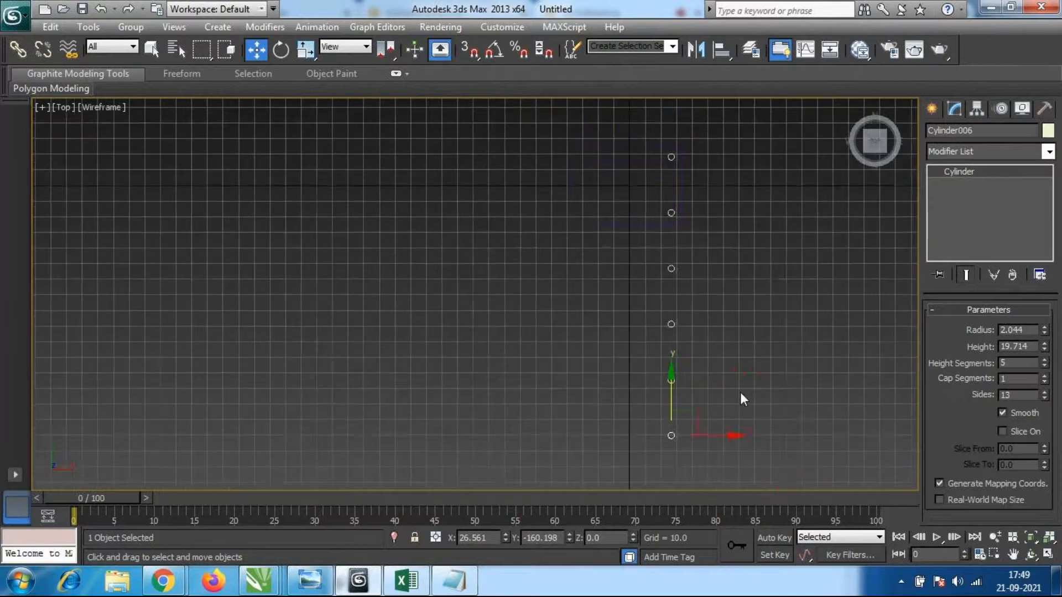
middle_click_drag(741, 393, 754, 331)
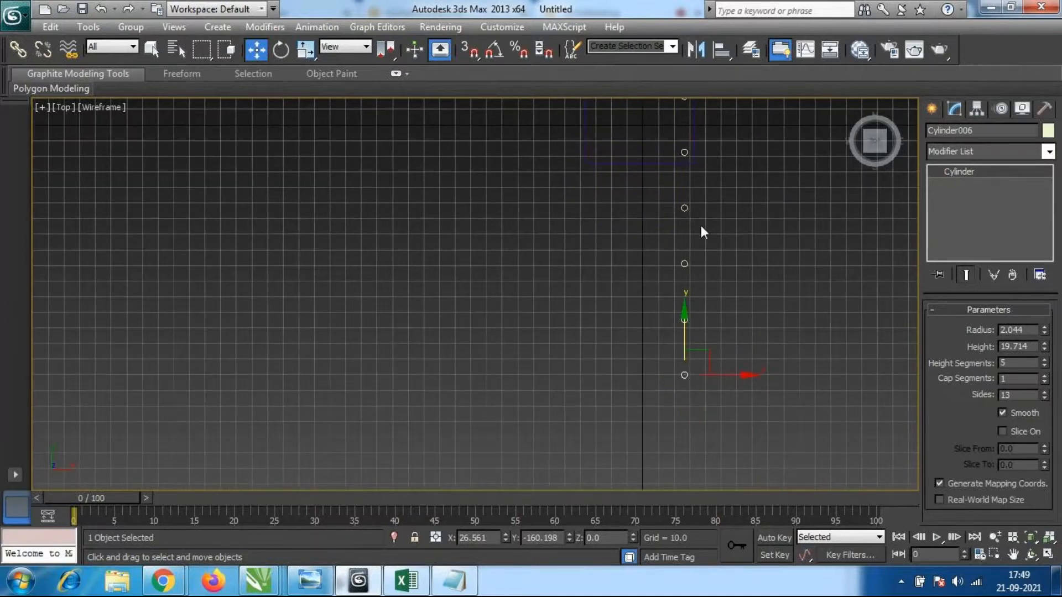
Undo the five cylinder copies, and cancel a new clone of the cylinder at about Y 2.77.
key("ctrl+z")
middle_click_drag(679, 155, 705, 303)
scroll(723, 304, "up", 2)
middle_click_drag(791, 295, 607, 289)
scroll(683, 268, "up", 2)
scroll(725, 227, "up", 2)
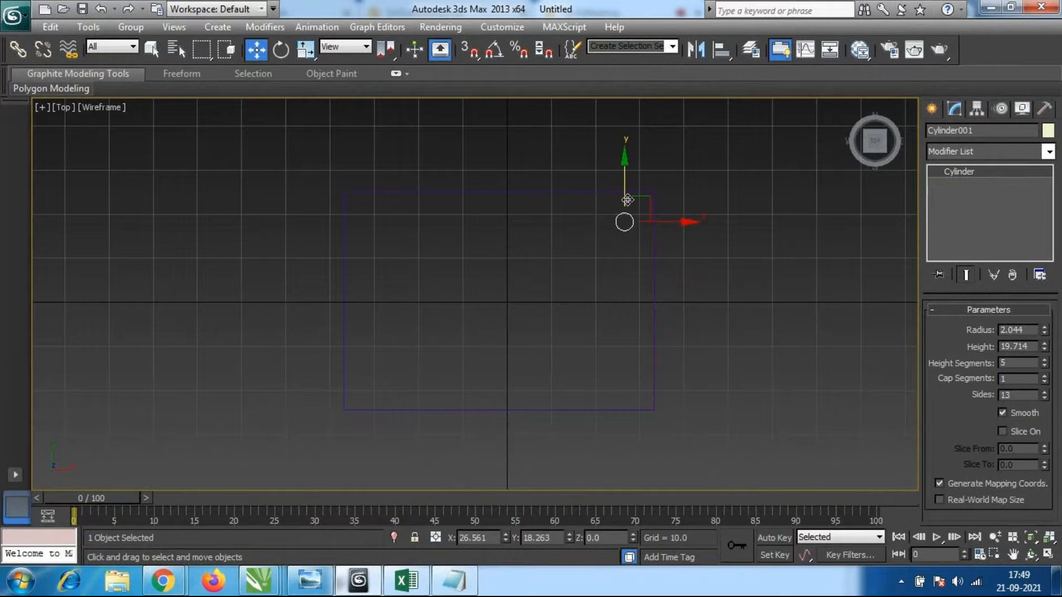
left_click_drag(623, 158, 624, 226, "shift")
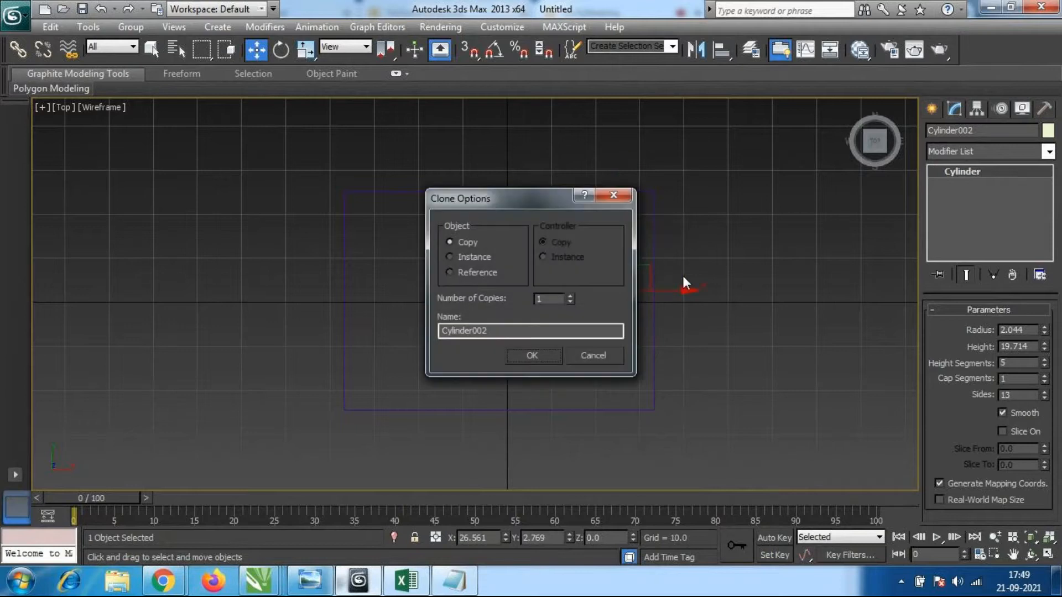
left_click(609, 351)
Switch to the Notepad notes and extend the F3 line to read "F3---wireframe mode".
left_click(457, 586)
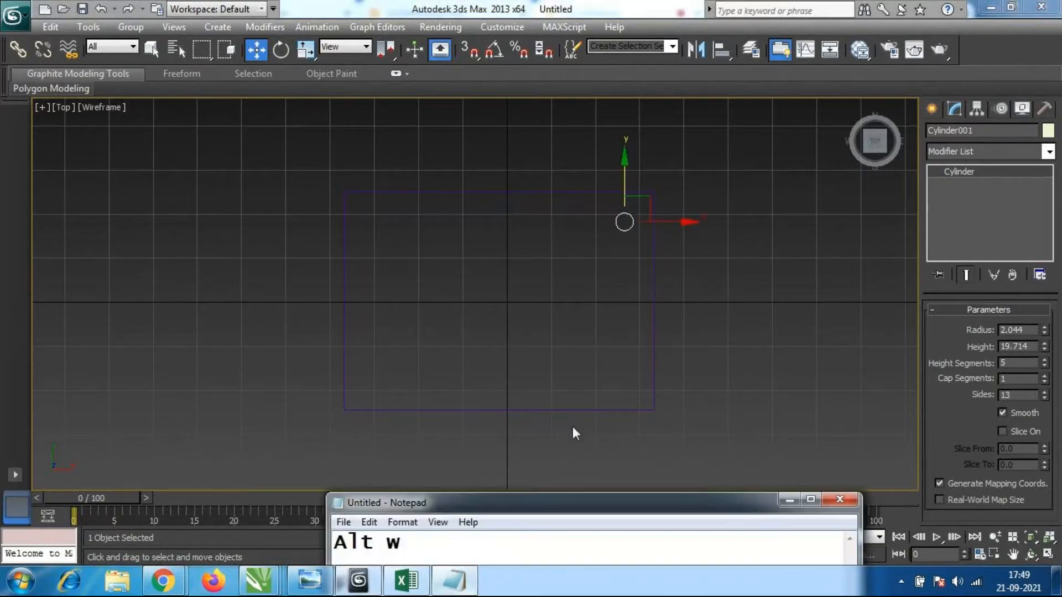
left_click(460, 278)
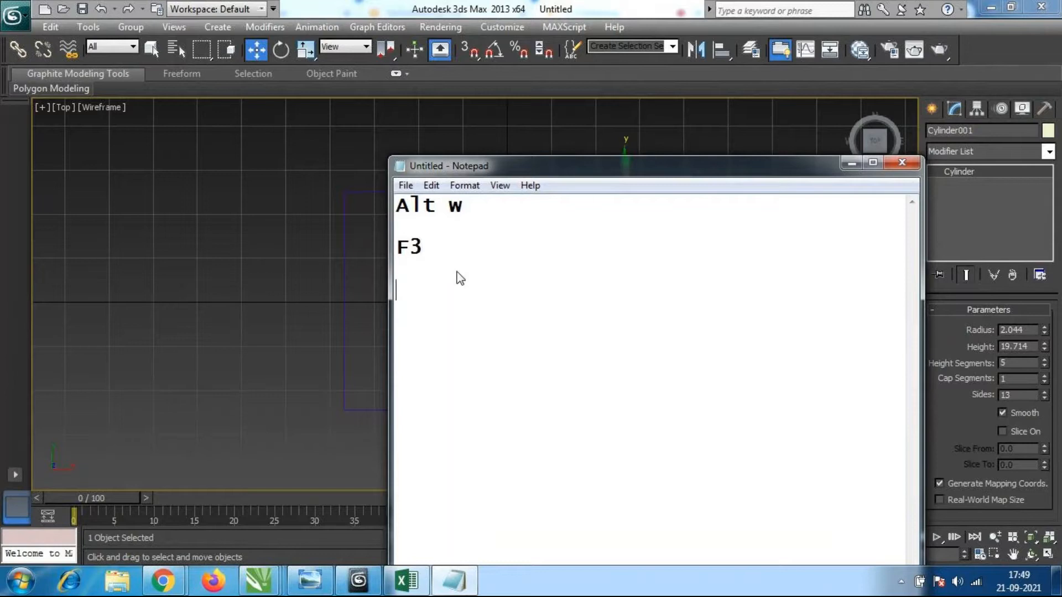
double_click(465, 239)
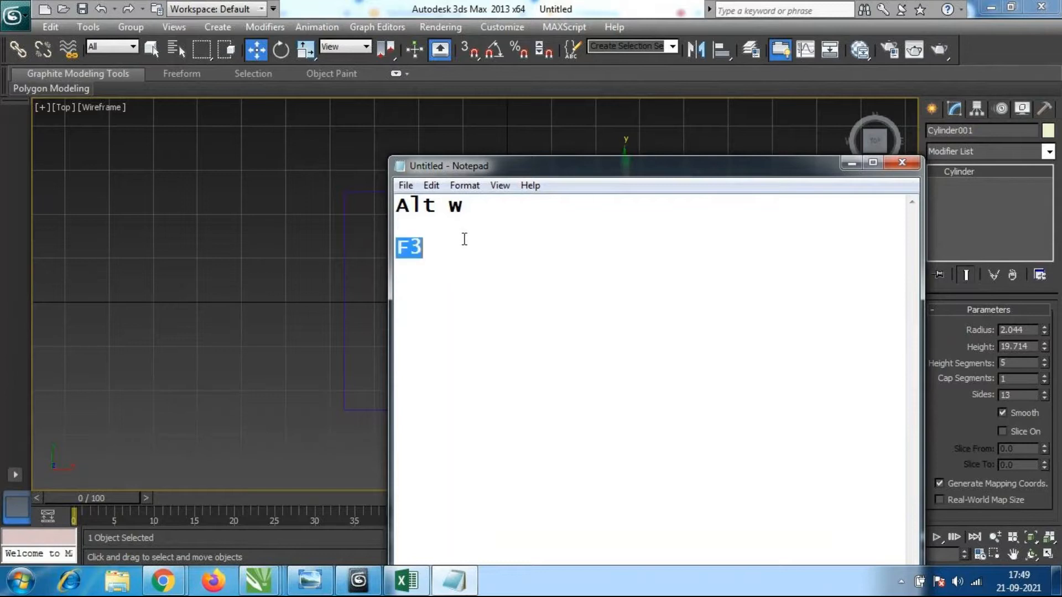
left_click(450, 246)
type("---wire")
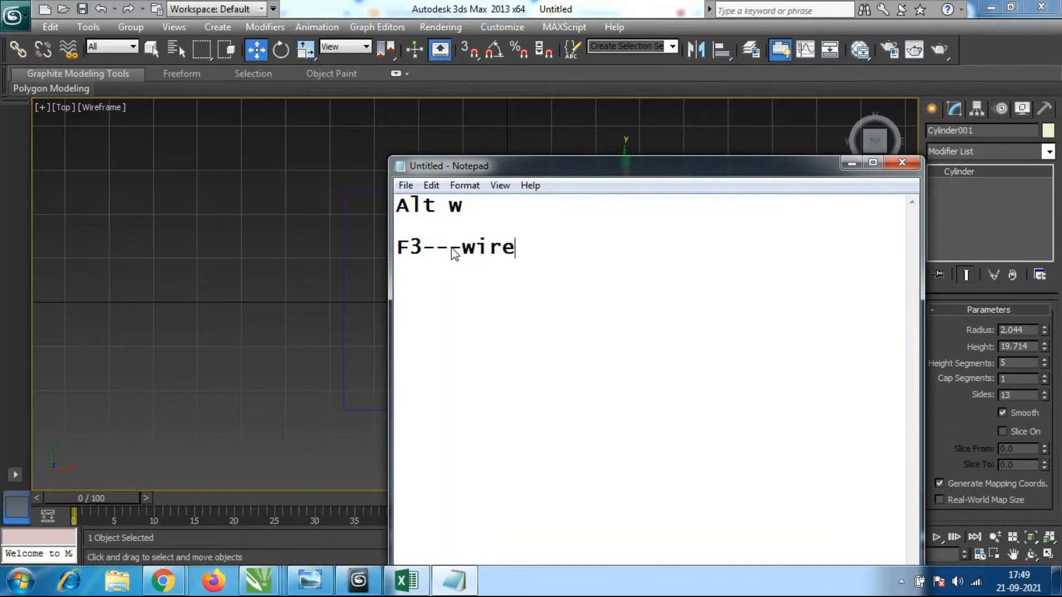
type("frame m")
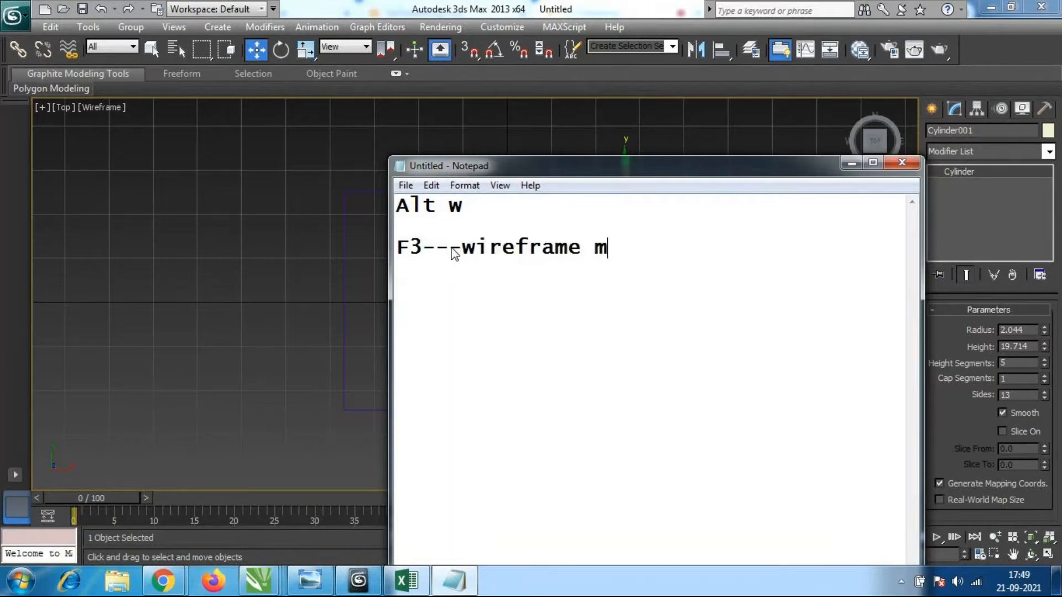
type("ode")
Add the note lines "Duplicate" and "Shift and left click" below the wireframe line, and move the notes out of the way.
key("Return")
key("Return")
type("D")
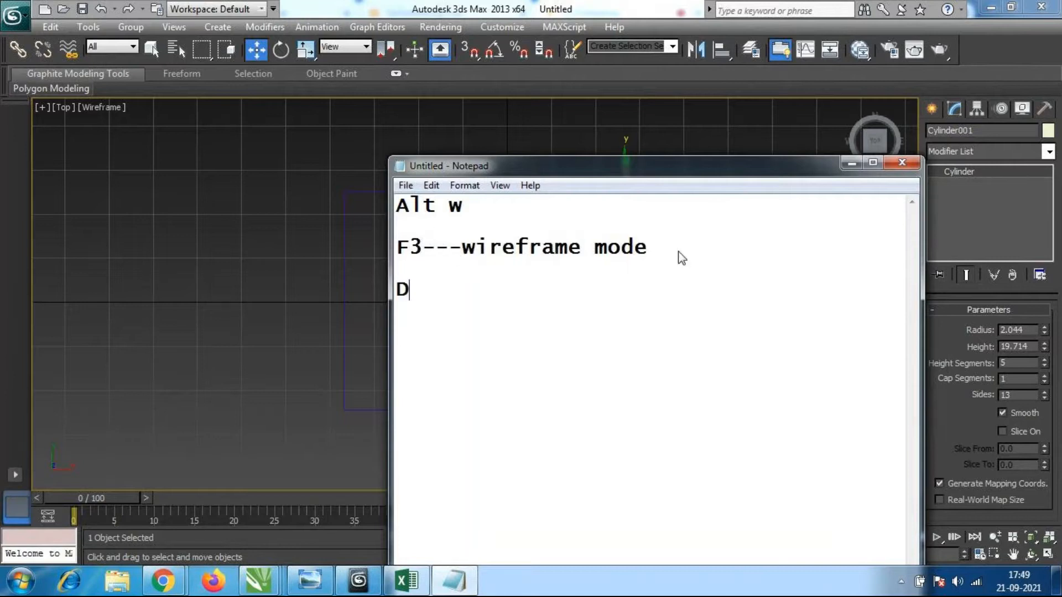
type("uplicate")
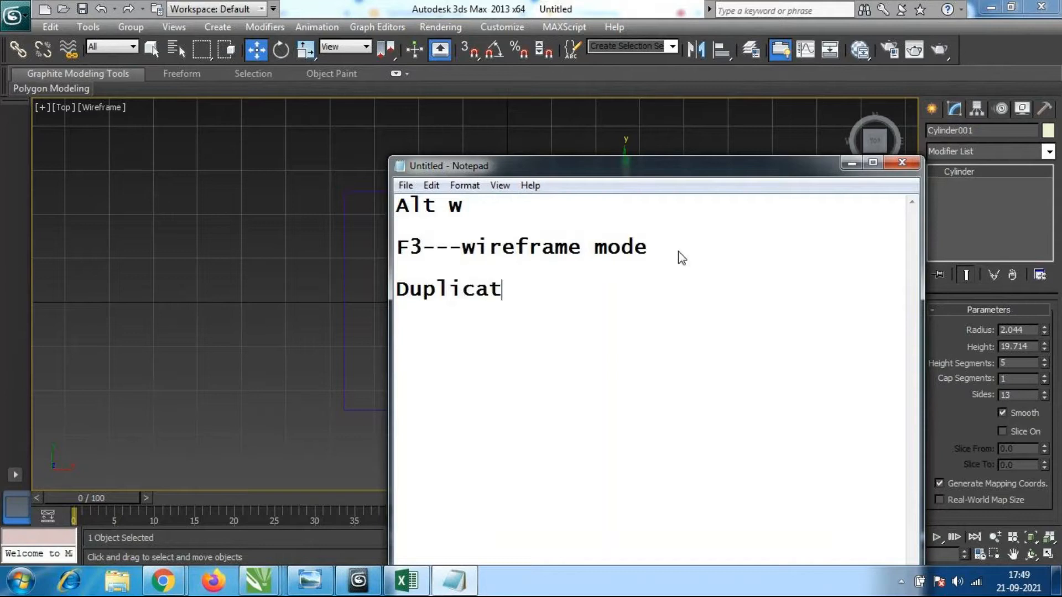
key("Return")
key("Return")
type("Shift")
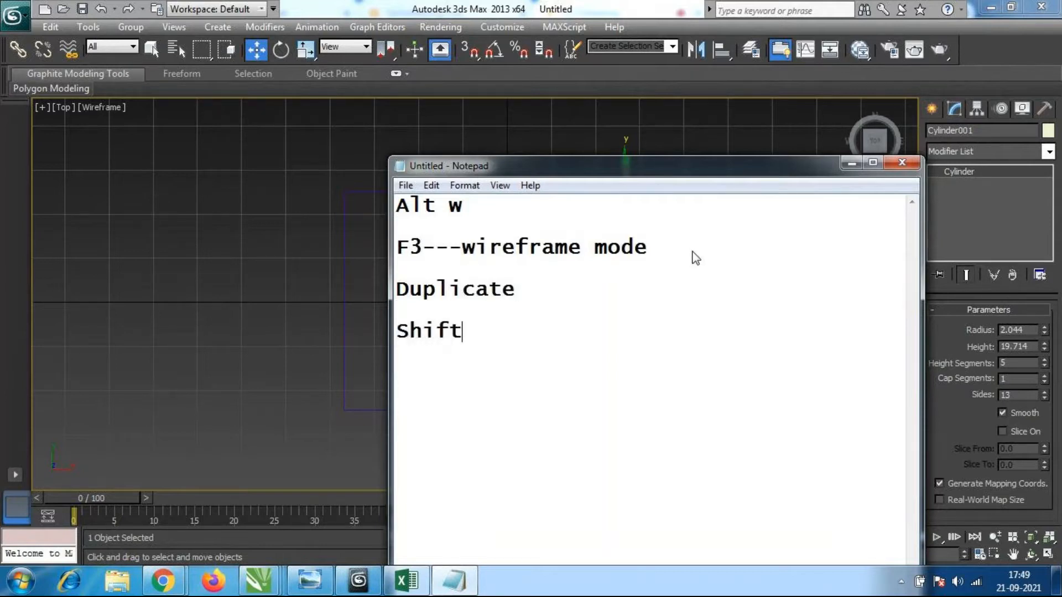
type(" and l")
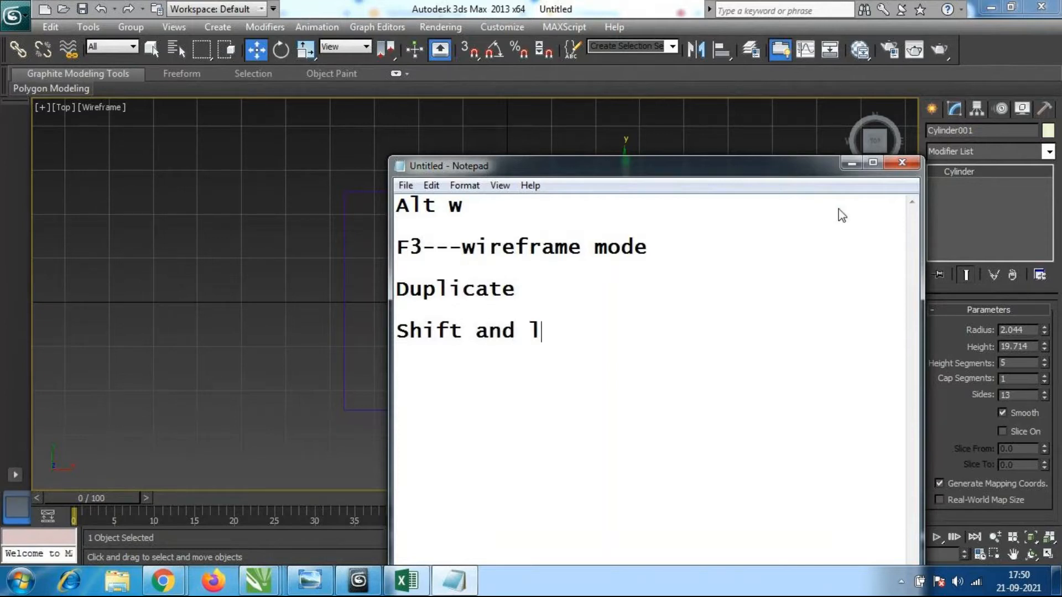
type("eft click")
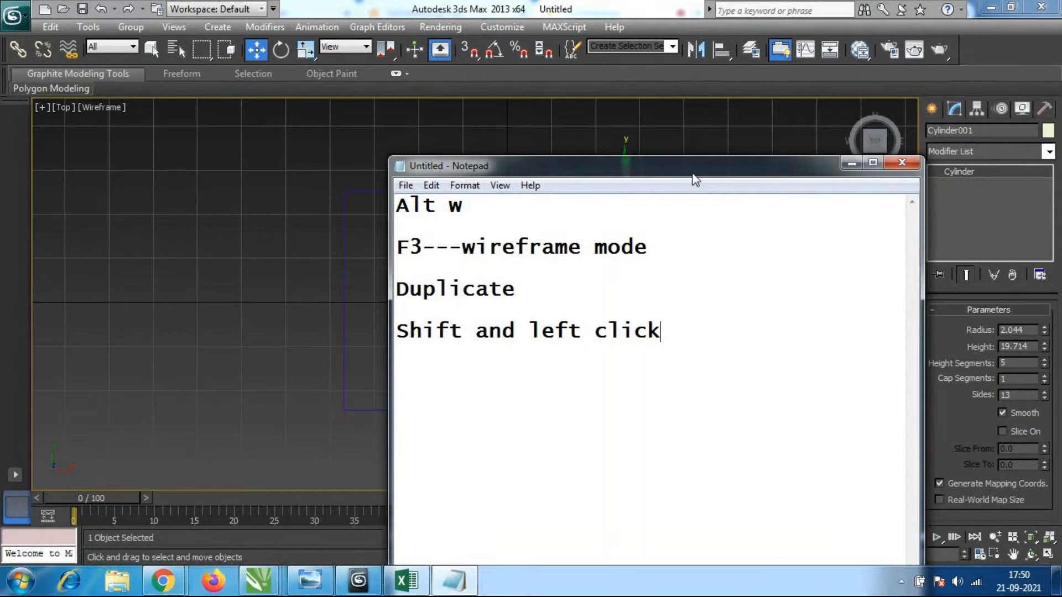
left_click_drag(695, 179, 745, 571)
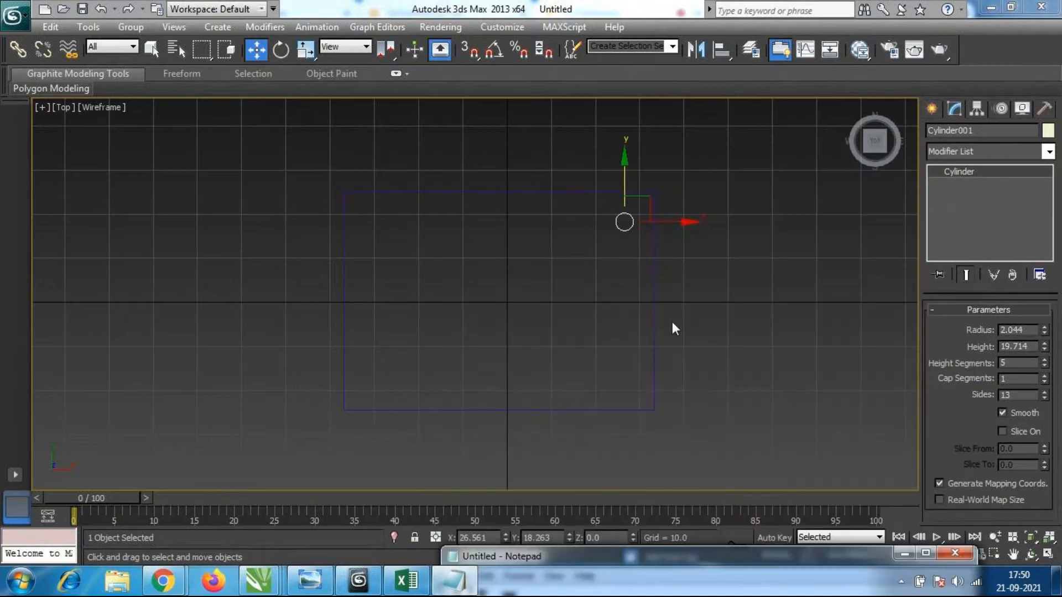
Back in 3ds Max, clone the corner cylinder along Y as one copy at about Y -17.79.
left_click(674, 354)
left_click(628, 222)
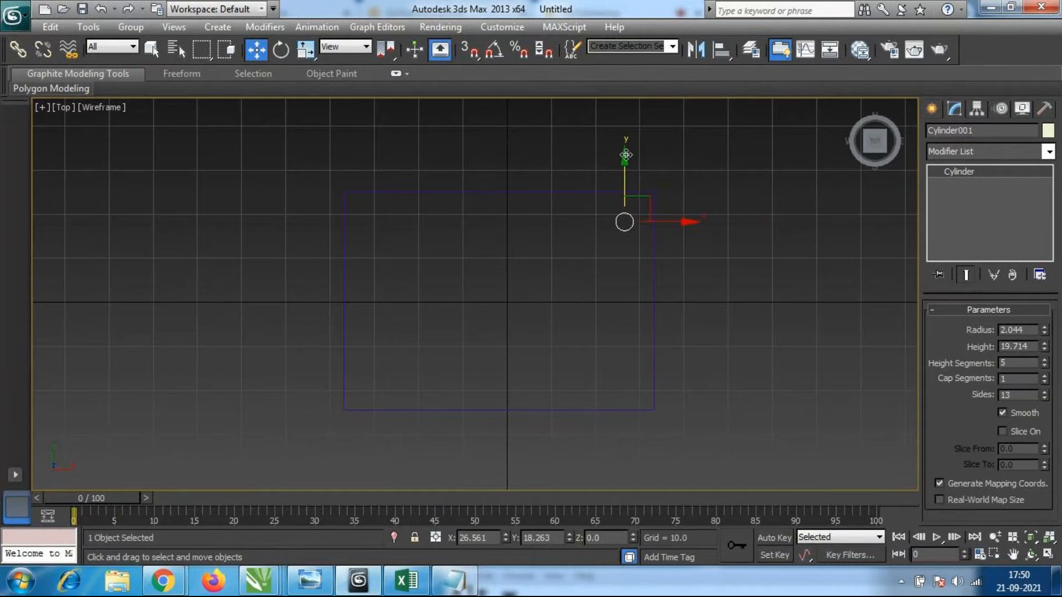
mouse_move(626, 155)
left_mouse_down("shift")
mouse_move(630, 274)
mouse_move(615, 313)
left_mouse_up("shift")
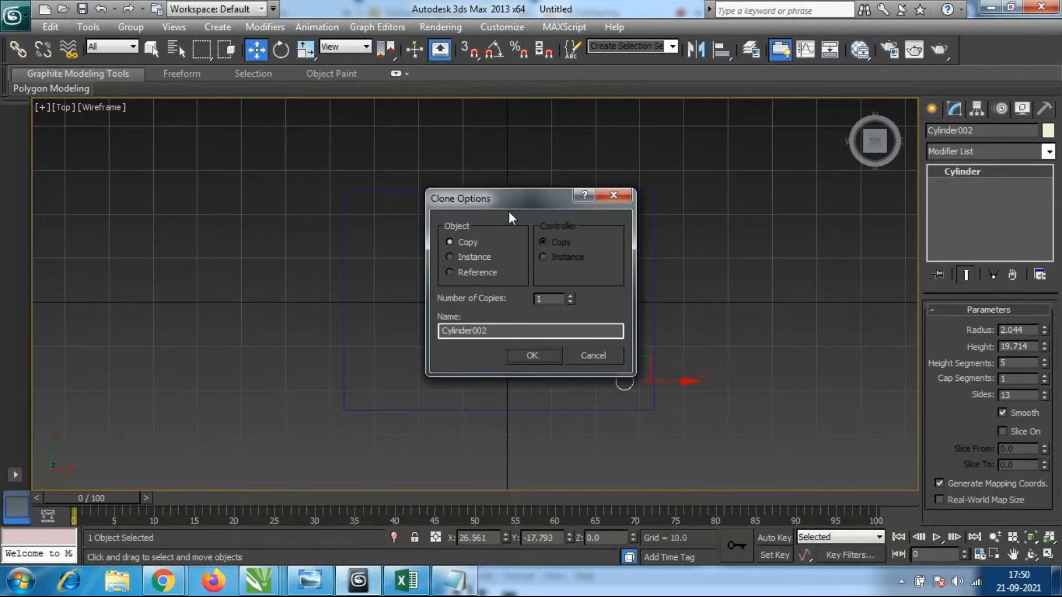
mouse_move(494, 195)
left_mouse_down()
mouse_move(745, 174)
mouse_move(775, 154)
left_mouse_up()
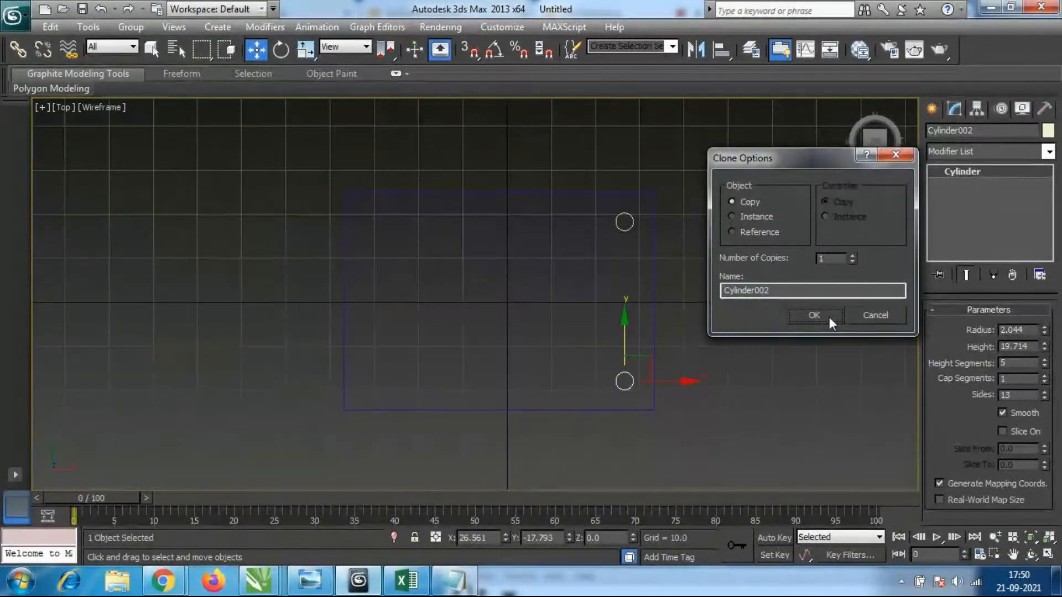
left_click(815, 315)
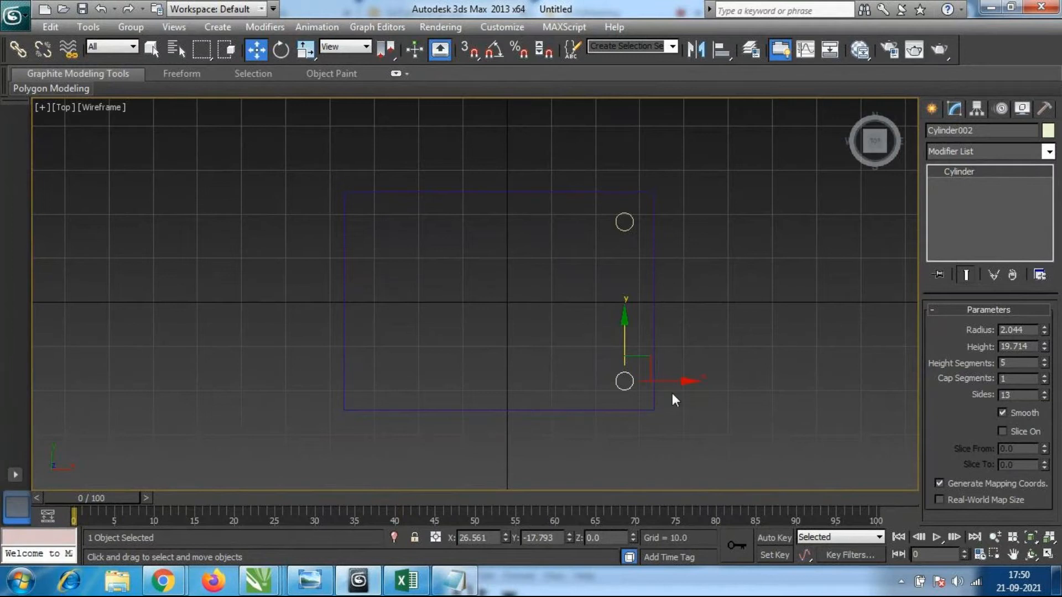
Copy the new leg along X to about X -29.70, and copy that one along Y to about Y 18.10.
left_click_drag(688, 382, 439, 381, "shift")
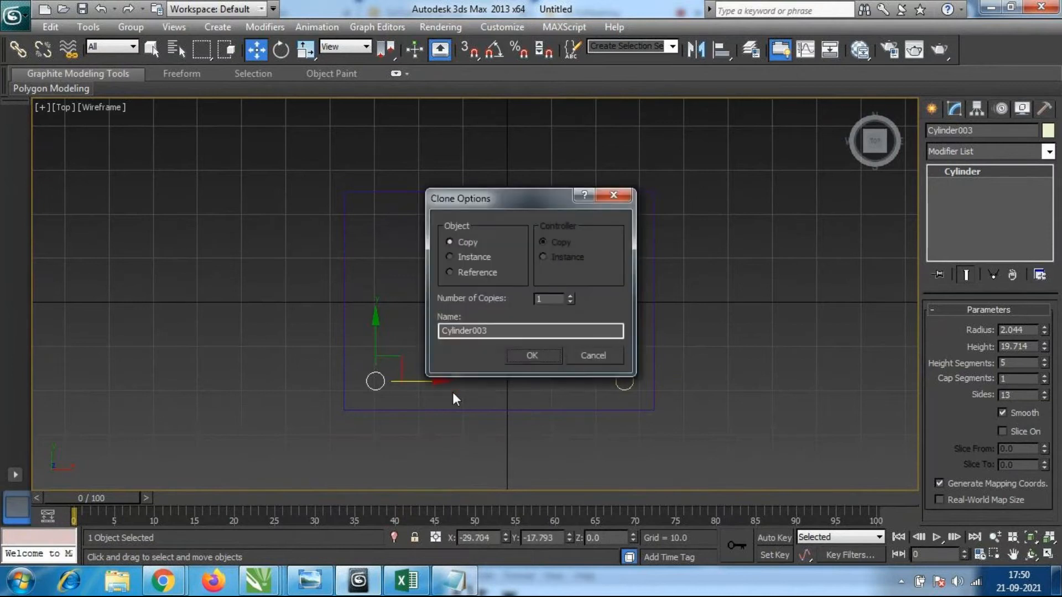
left_click(533, 356)
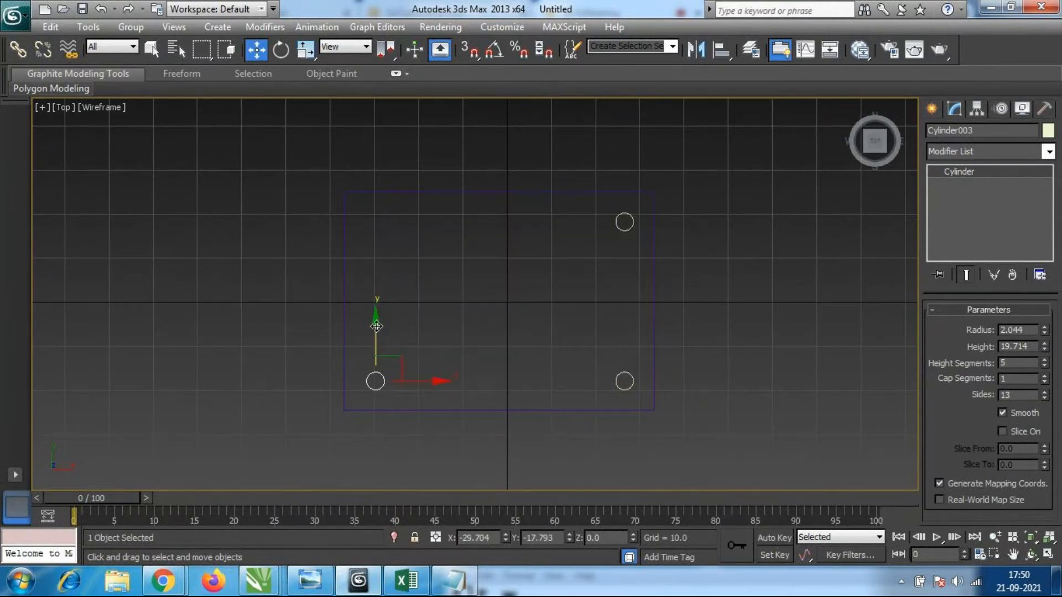
left_click_drag(378, 323, 382, 165)
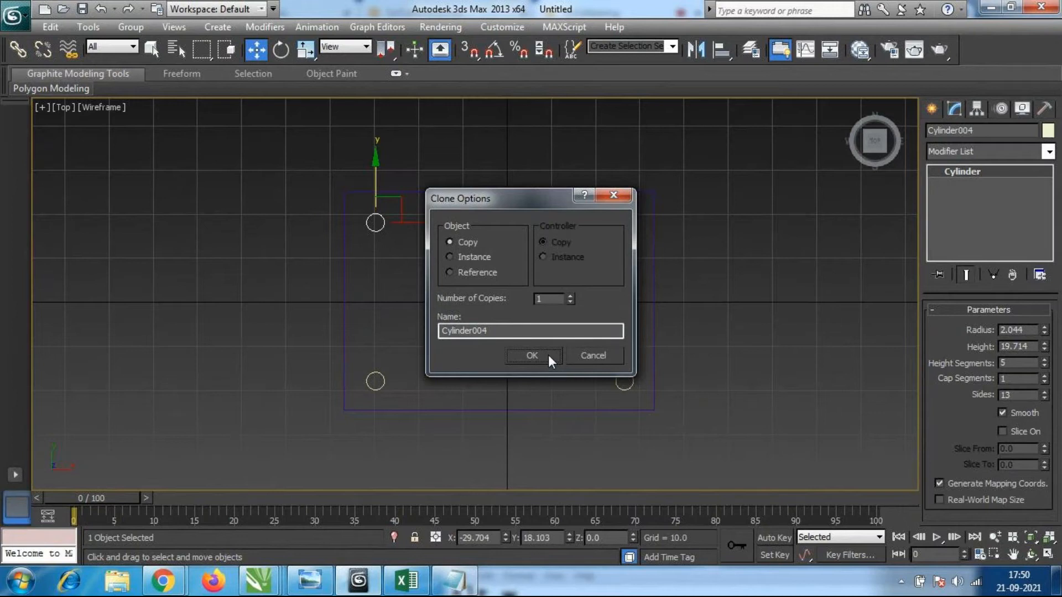
left_click(529, 354)
Show the four-legged table in the Perspective view with shaded display and clear the selection.
key("p")
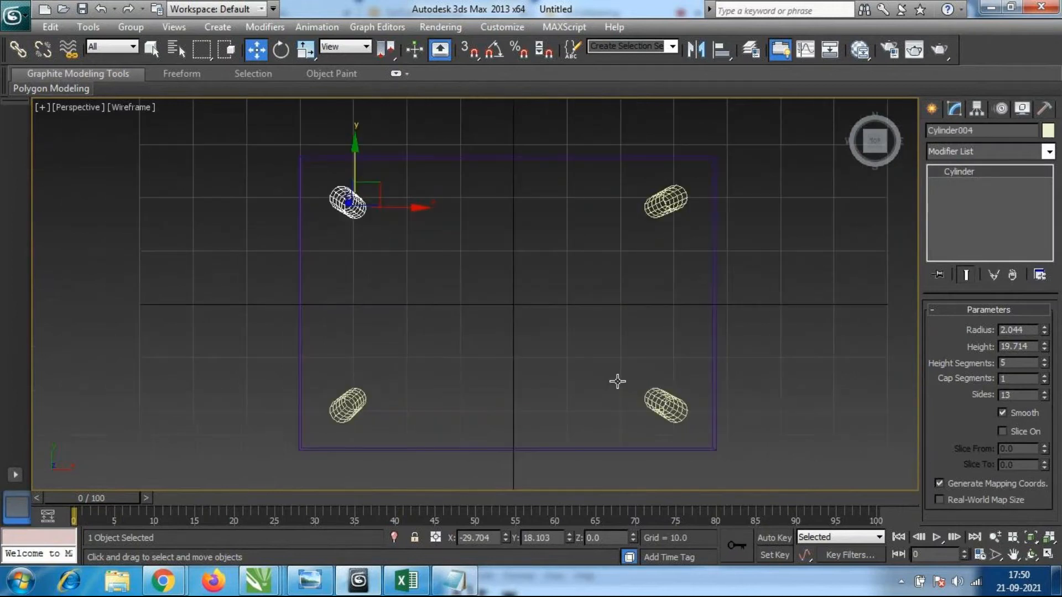
middle_click_drag(543, 398, 544, 350, "alt")
key("F3")
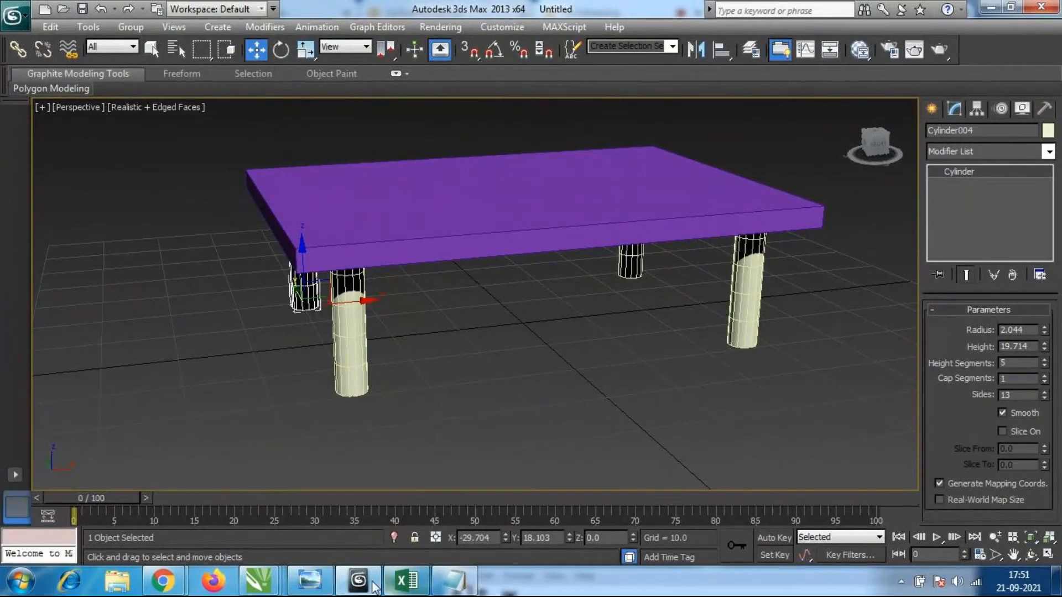
mouse_move(374, 588)
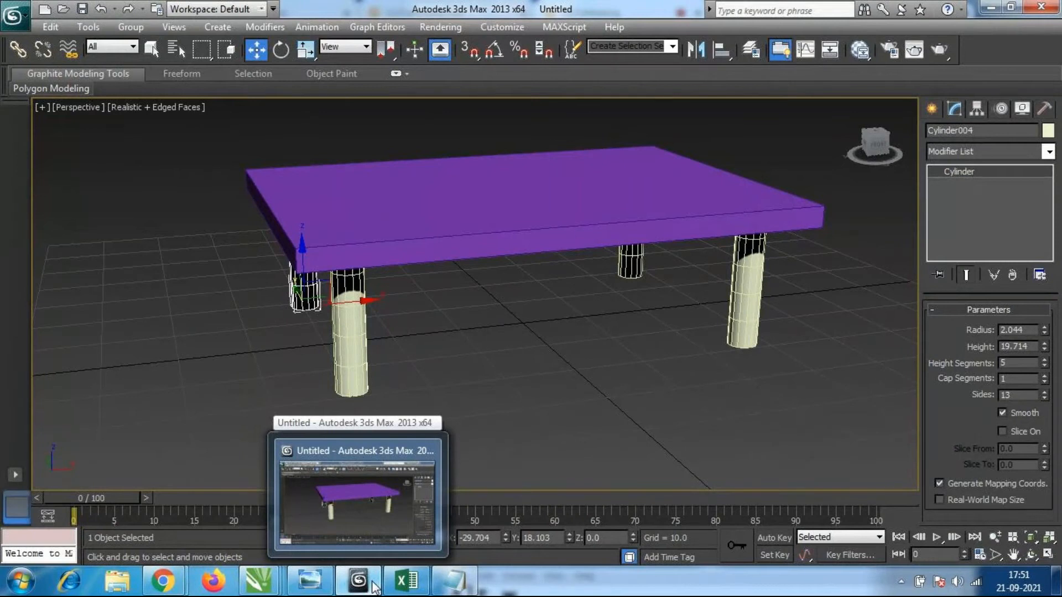
left_click(543, 338)
middle_click_drag(543, 338, 384, 371)
scroll(384, 370, "up", 1)
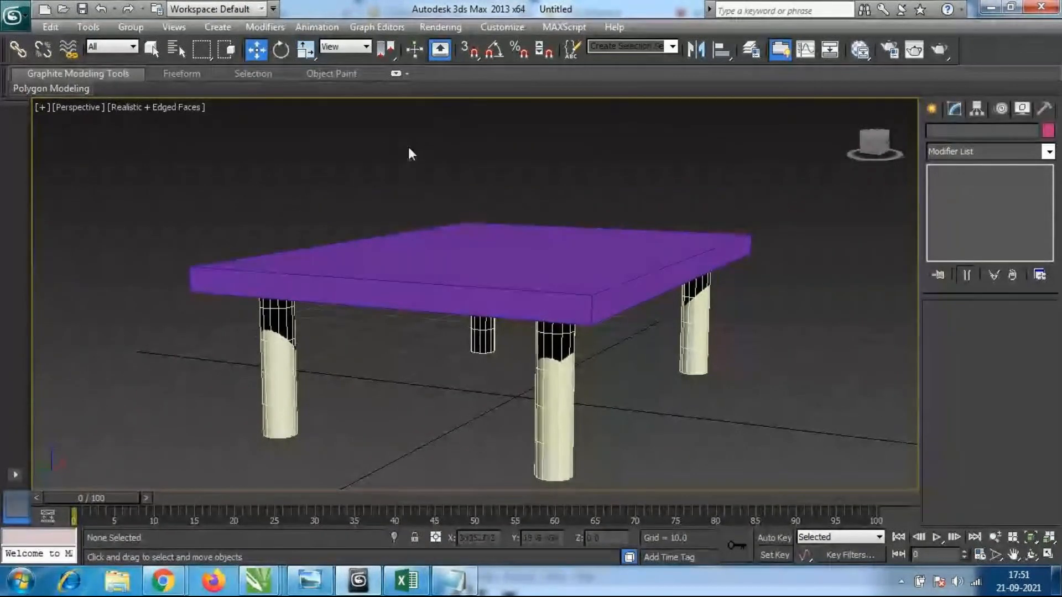
scroll(479, 321, "down", 3)
middle_click_drag(621, 320, 540, 360, "alt")
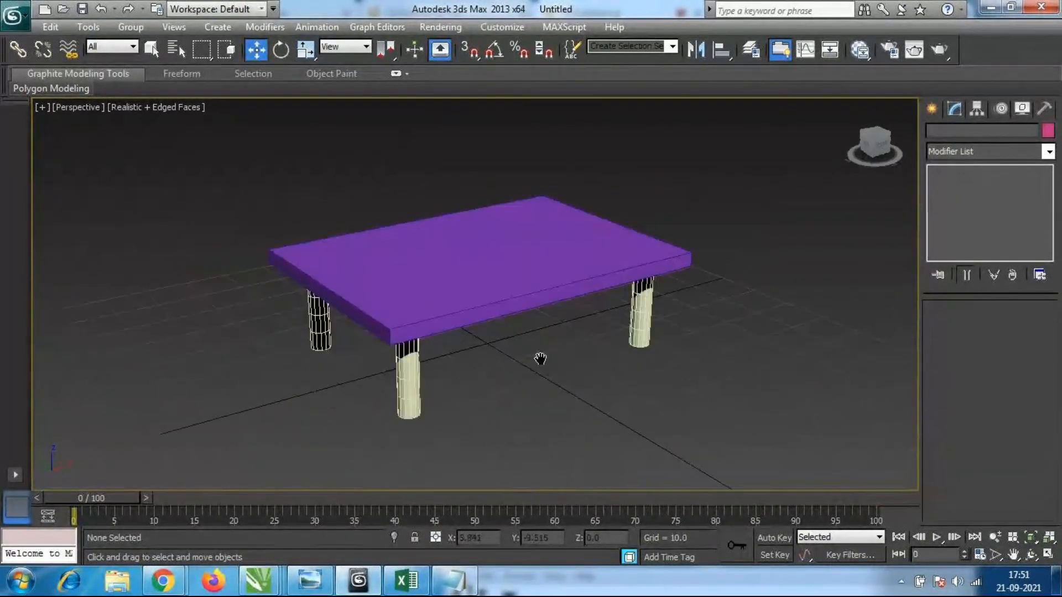
Bring up the standard primitives for creation and examine how the table's legs and top fit together.
left_click(934, 107)
middle_click_drag(602, 313, 523, 286, "alt")
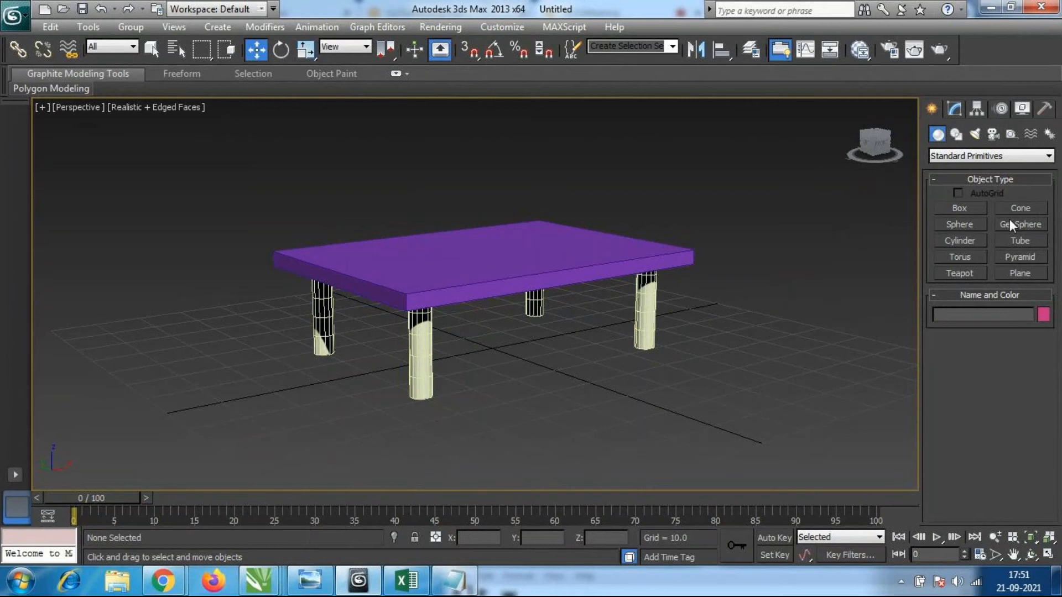
middle_click_drag(534, 279, 534, 284)
scroll(498, 307, "up", 3)
scroll(498, 307, "down", 2)
mouse_move(471, 345)
middle_mouse_down("alt")
mouse_move(453, 305)
mouse_move(466, 326)
middle_mouse_up("alt")
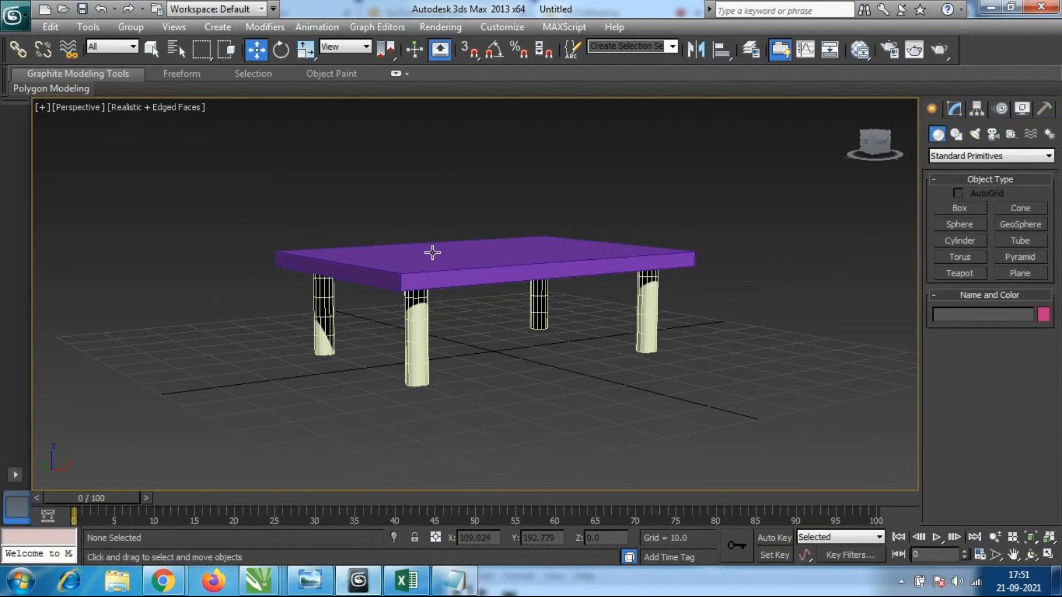
middle_click_drag(500, 273, 502, 286)
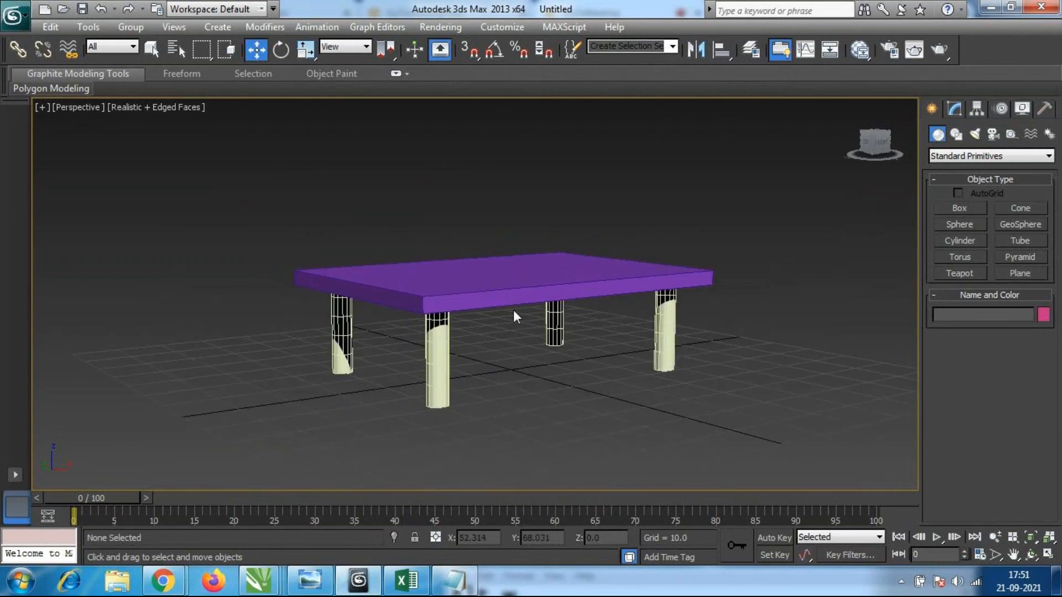
middle_click_drag(466, 353, 448, 313)
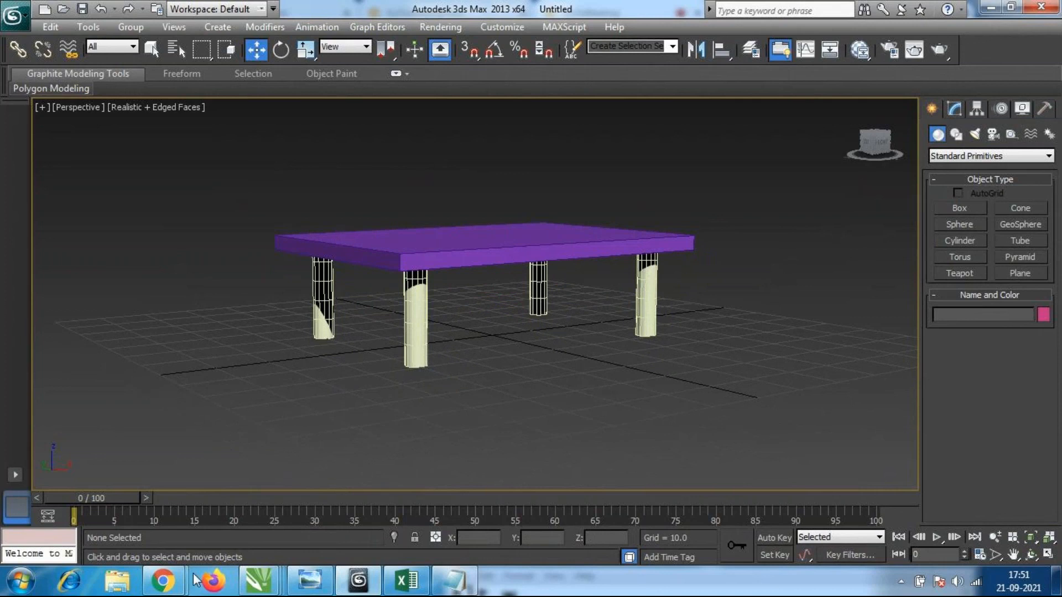
Switch to the GoToMeeting session in Chrome.
left_click(165, 583)
left_click(155, 515)
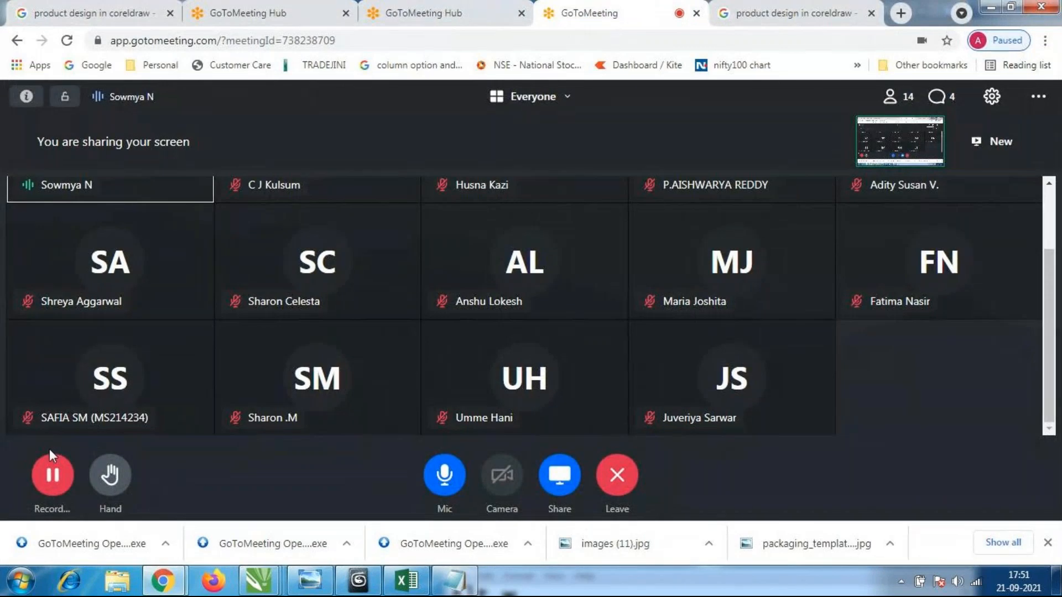